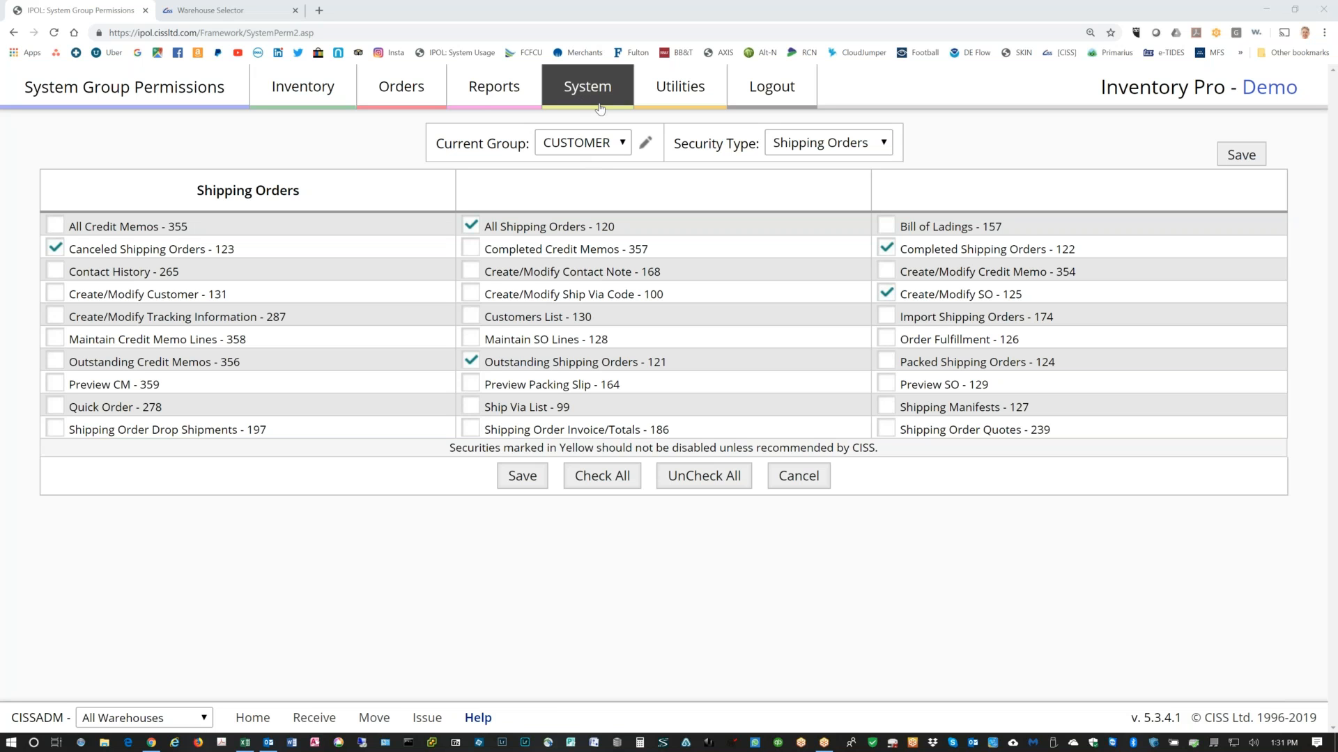
Review the CUSTOMER group's permissions for the Leasing and Inventory security types.
left_click(886, 146)
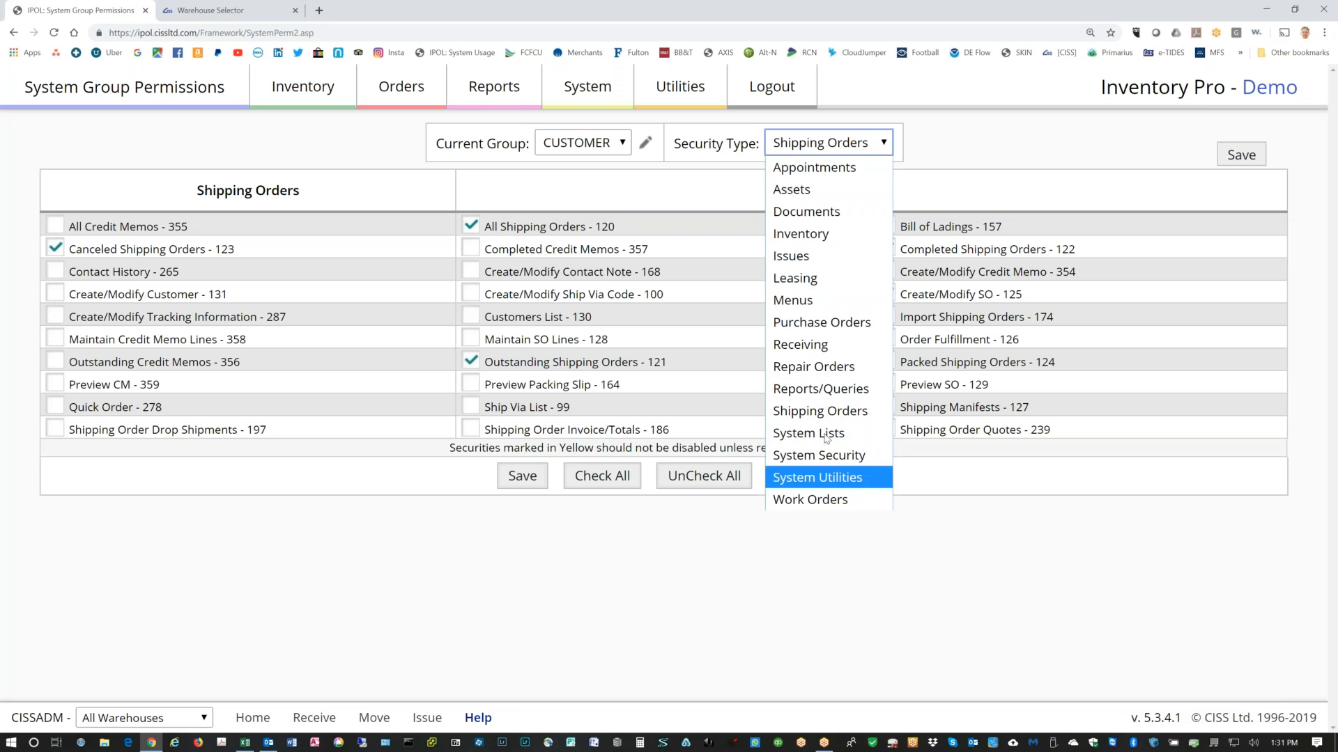
left_click(789, 280)
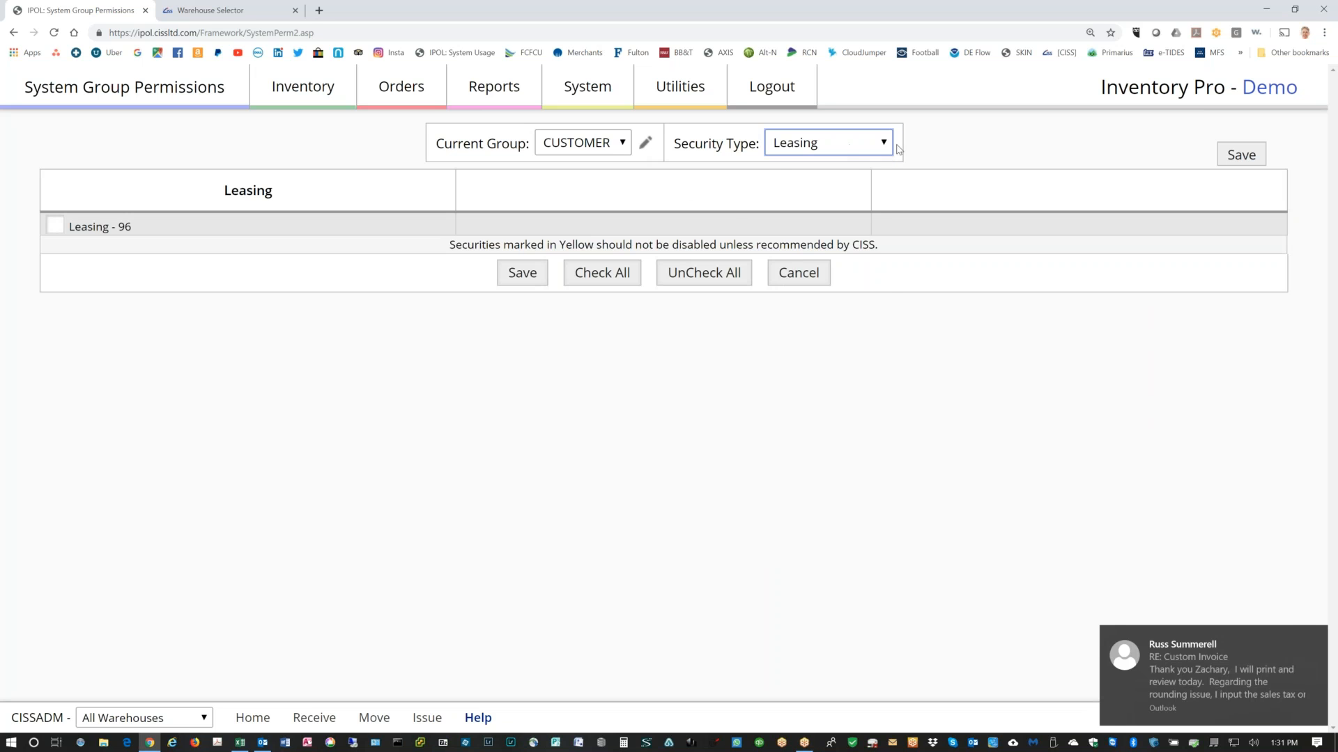
left_click(883, 146)
left_click(822, 235)
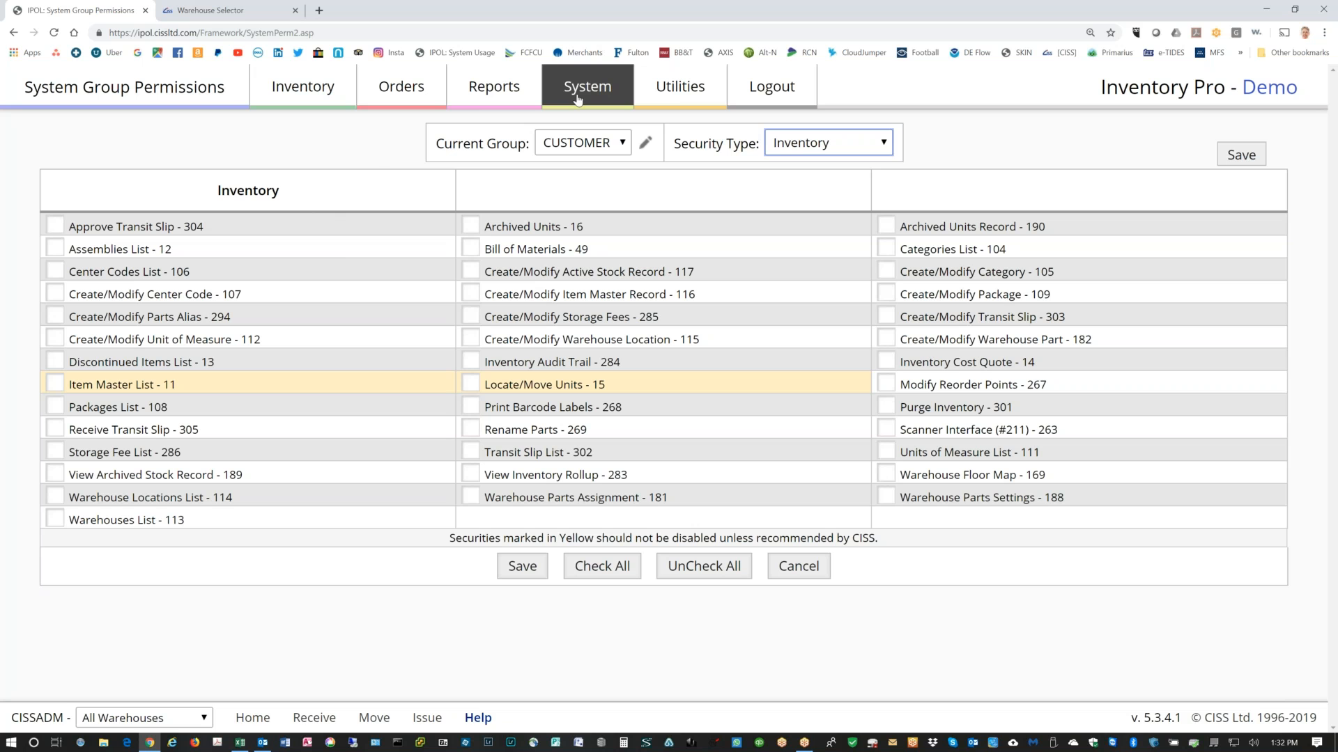
left_click(871, 149)
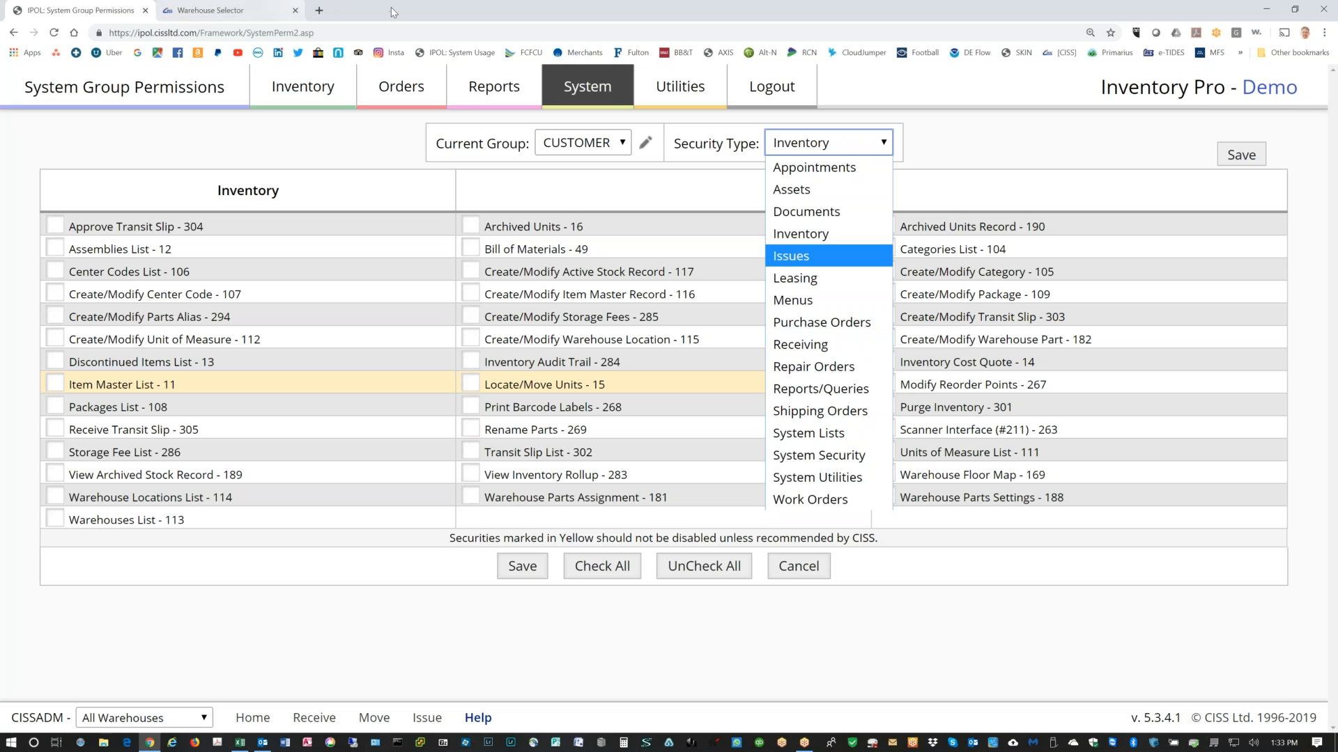
left_click(734, 6)
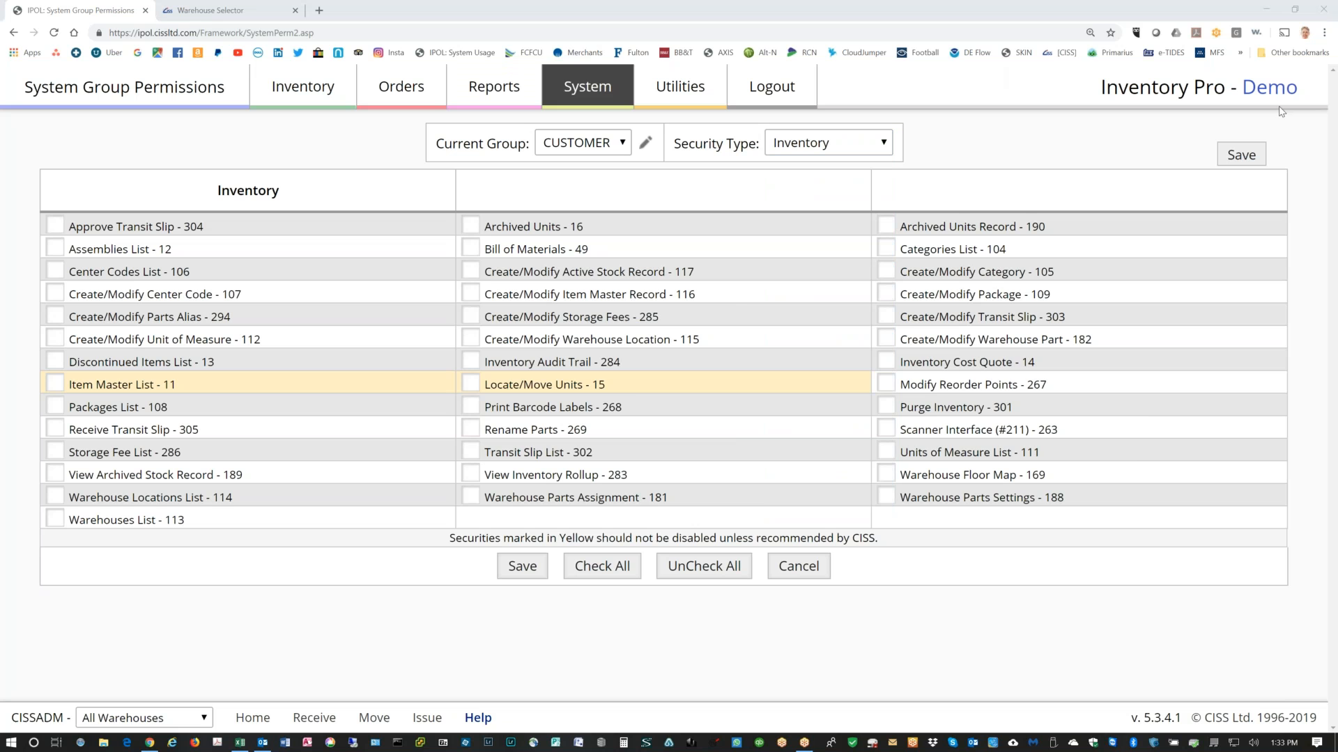
key("alt+Tab")
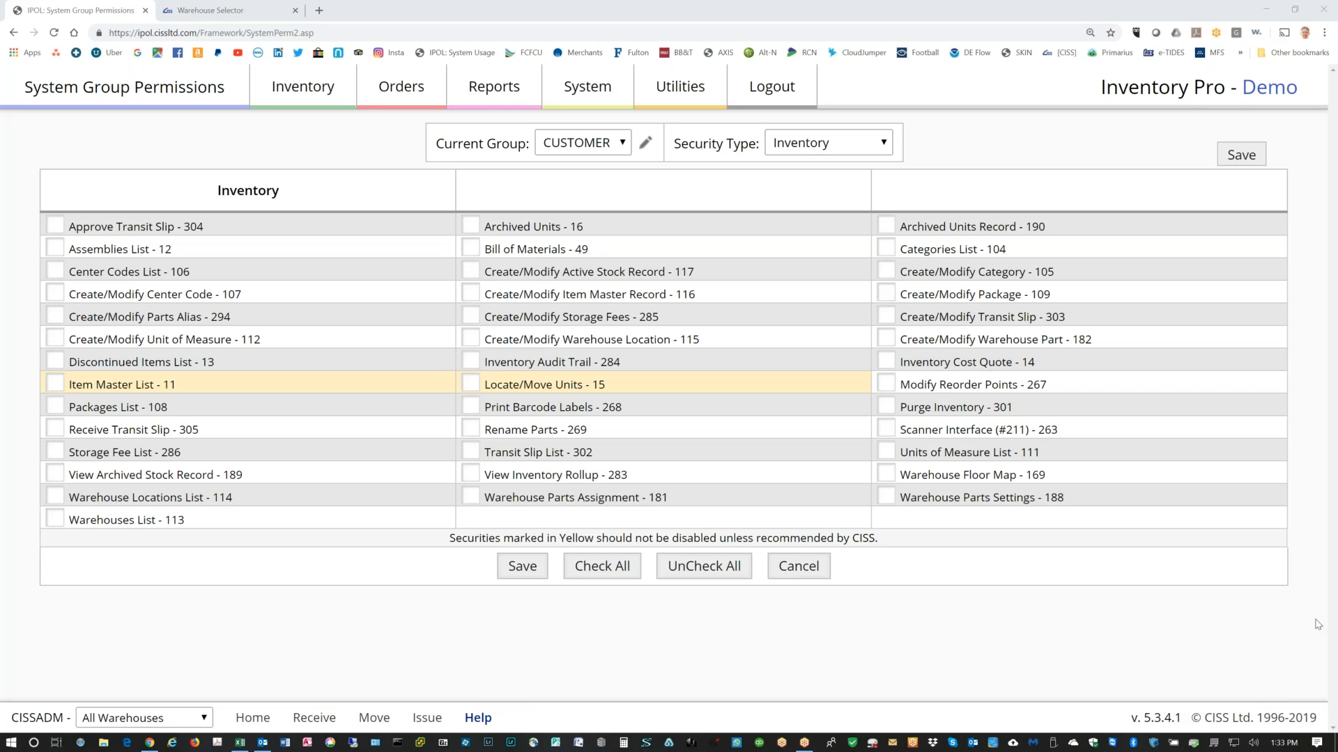
Switch to Outlook, read the forwarded demo registration email's software requirements, and return to the Inventory Pro browser window.
left_click(263, 742)
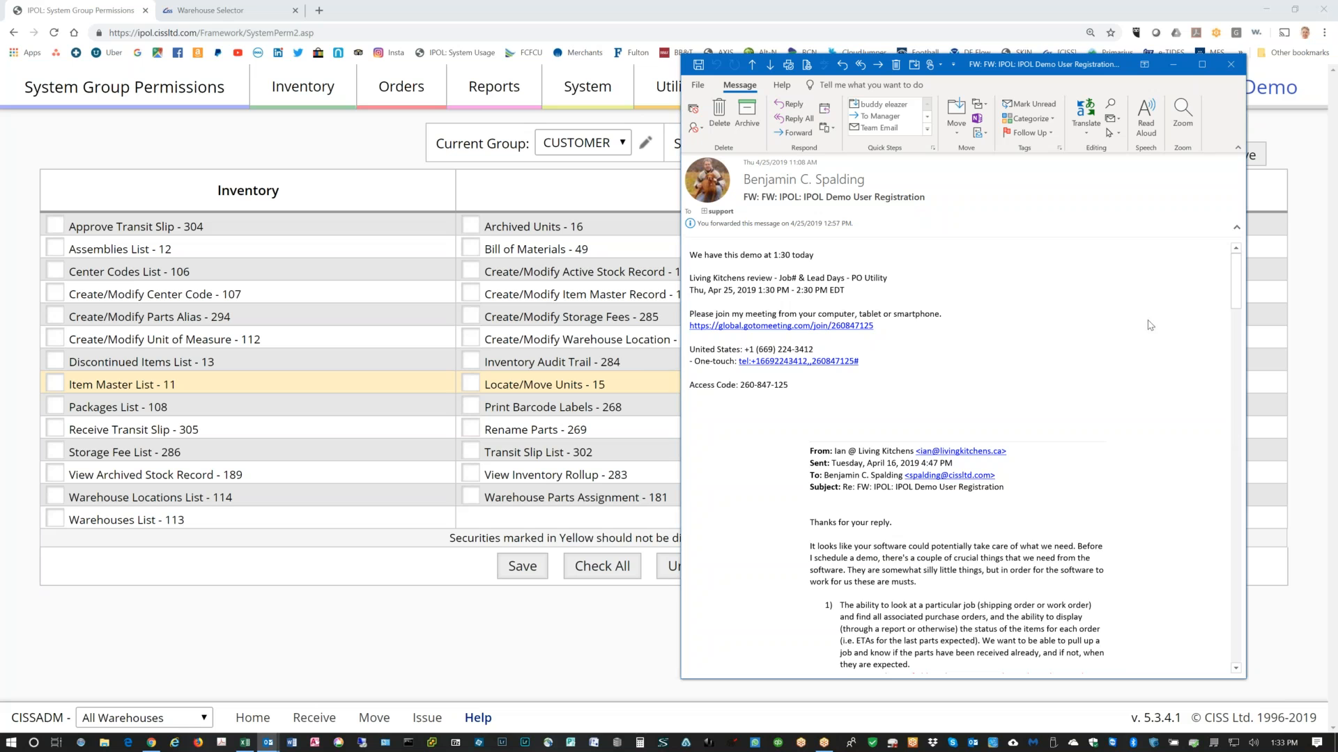
scroll(1066, 333, "down", 15)
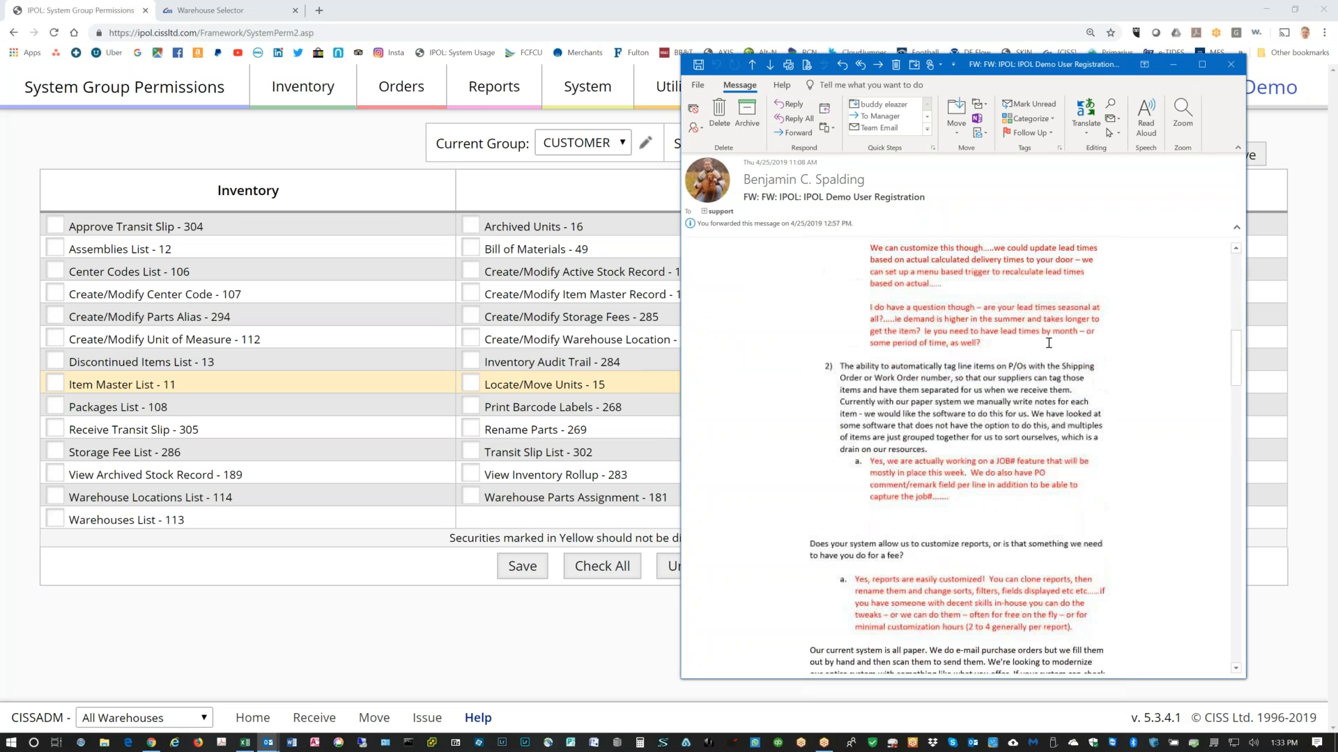
scroll(1049, 344, "down", 15)
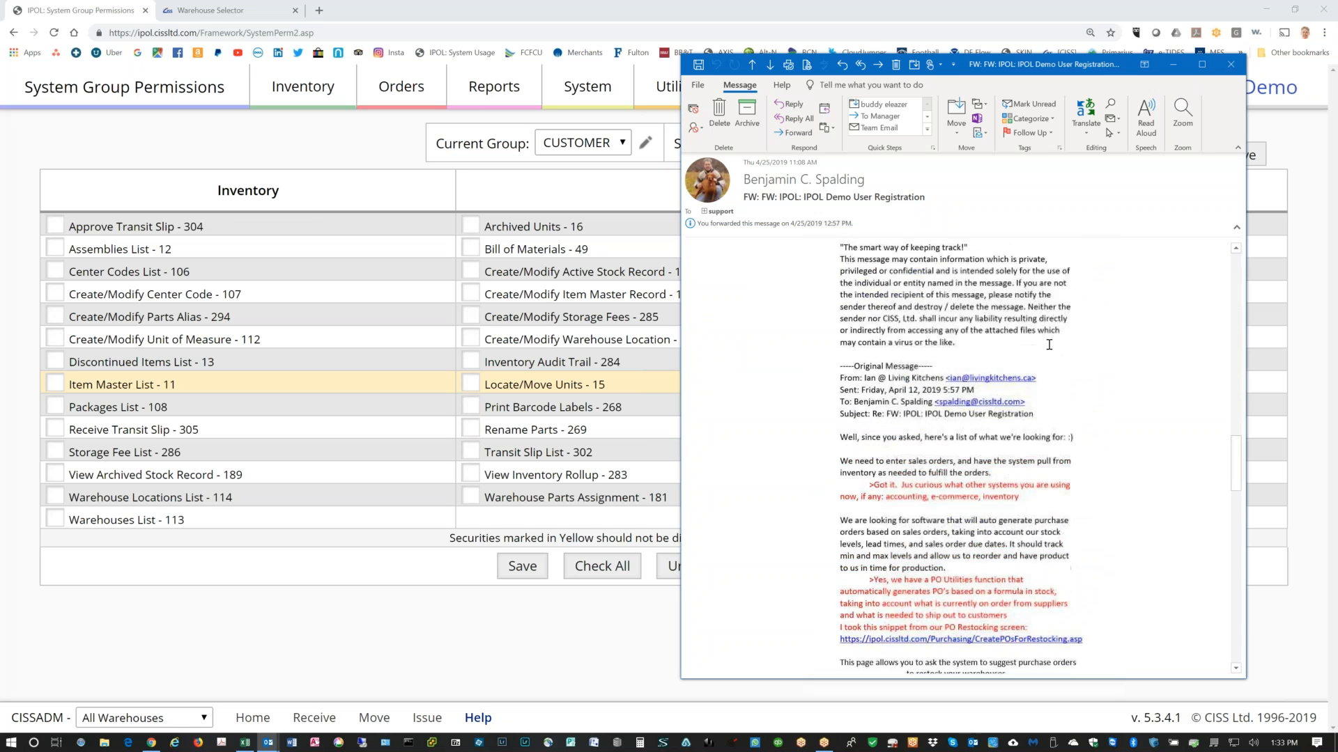
scroll(1049, 344, "down", 5)
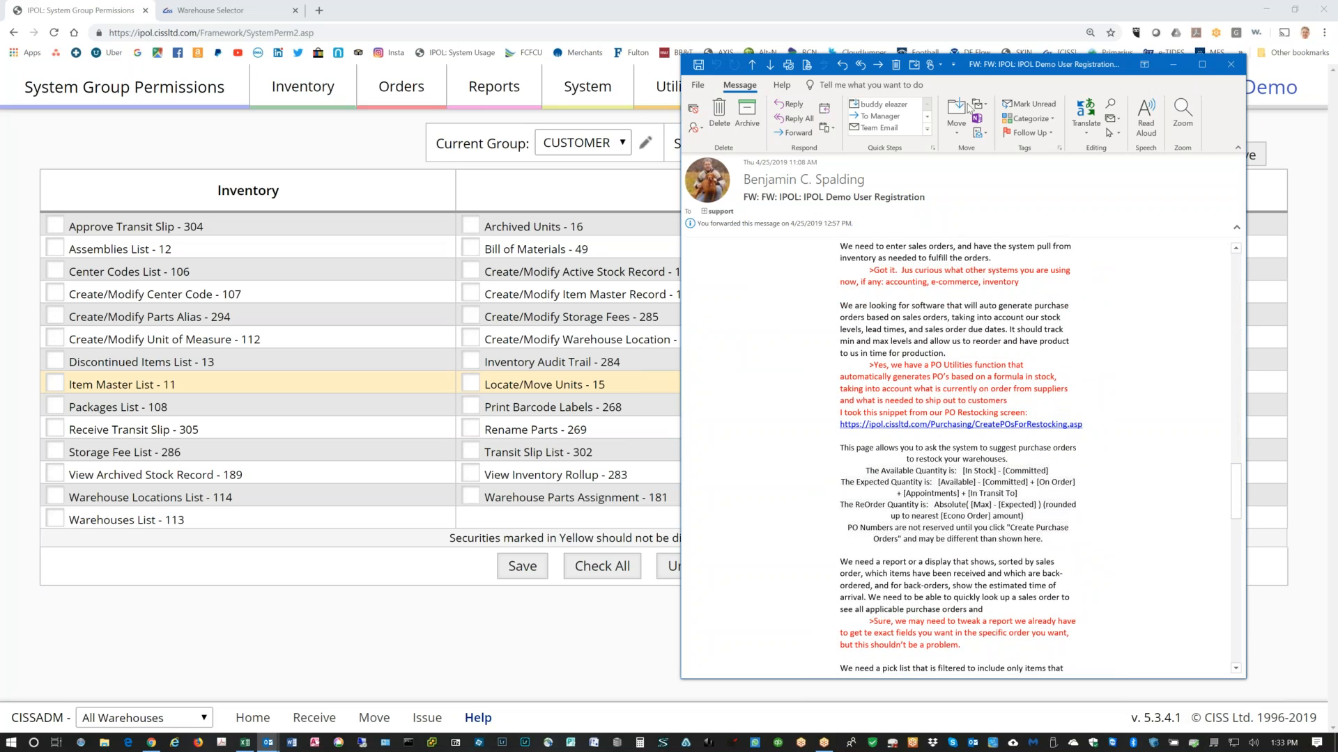
left_click_drag(977, 68, 1066, 56)
left_click(785, 23)
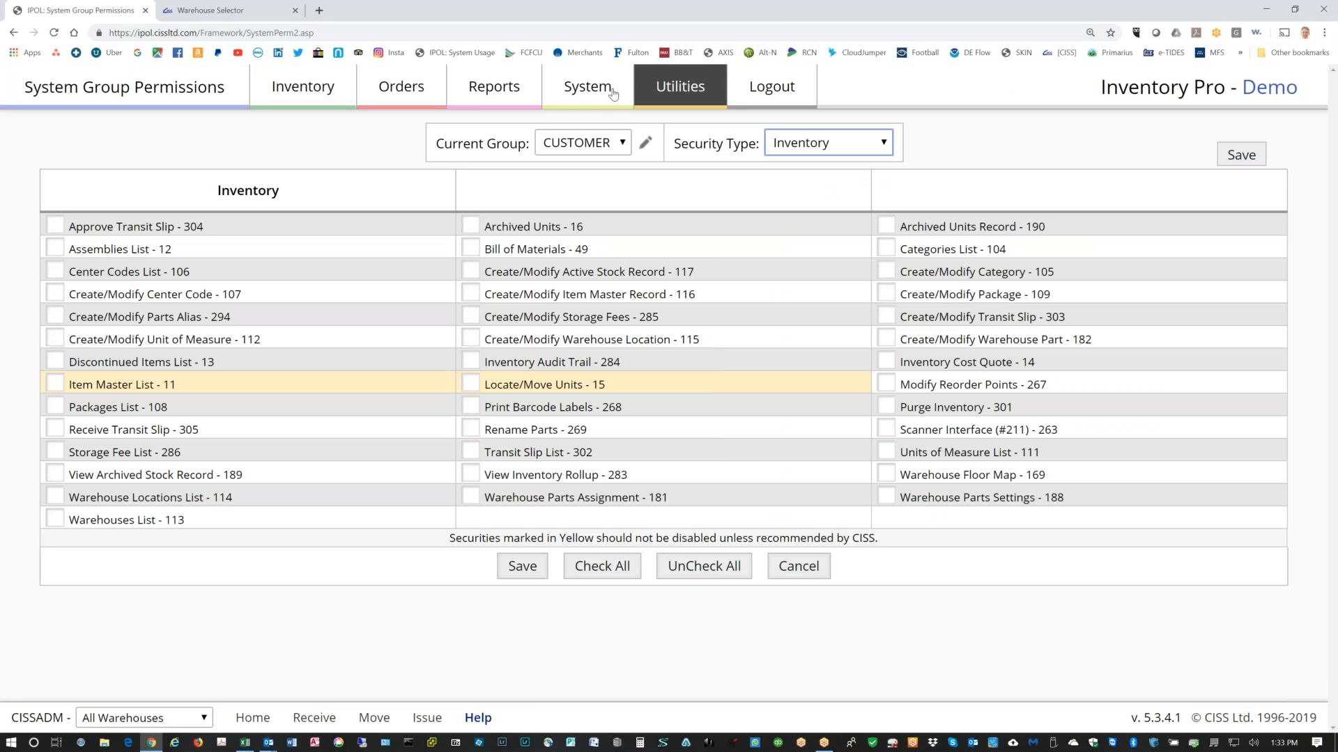
Start a Quick Order from the ACME Manufacturing warehouse, shipping to ACME - CHEVRON.
left_click(419, 93)
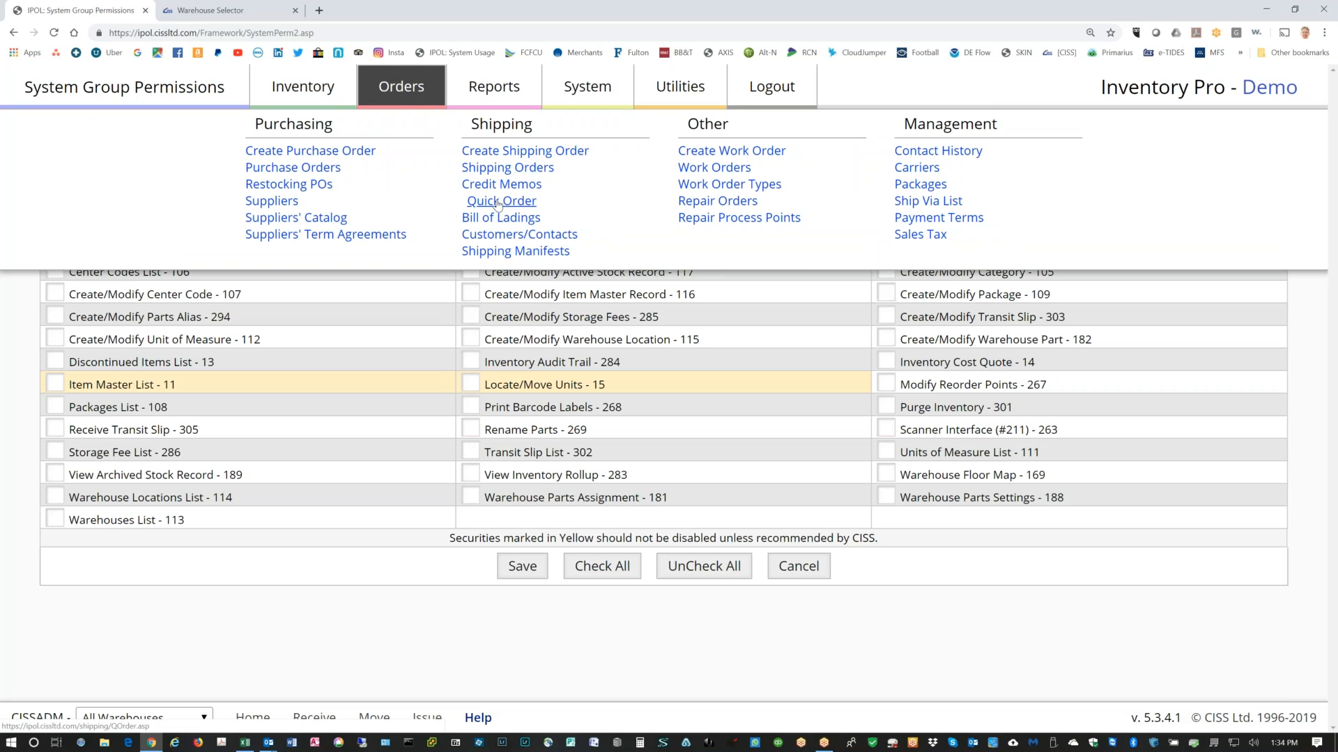
left_click(497, 204)
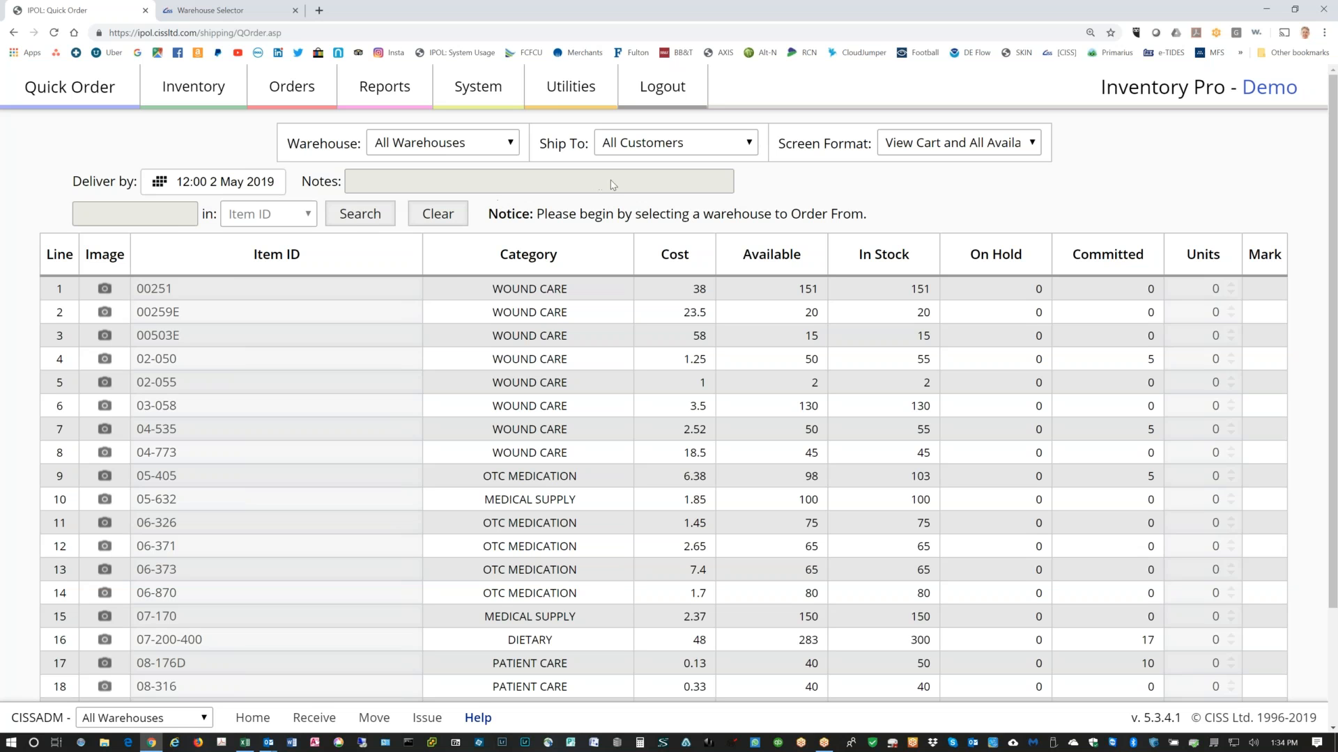
left_click(511, 144)
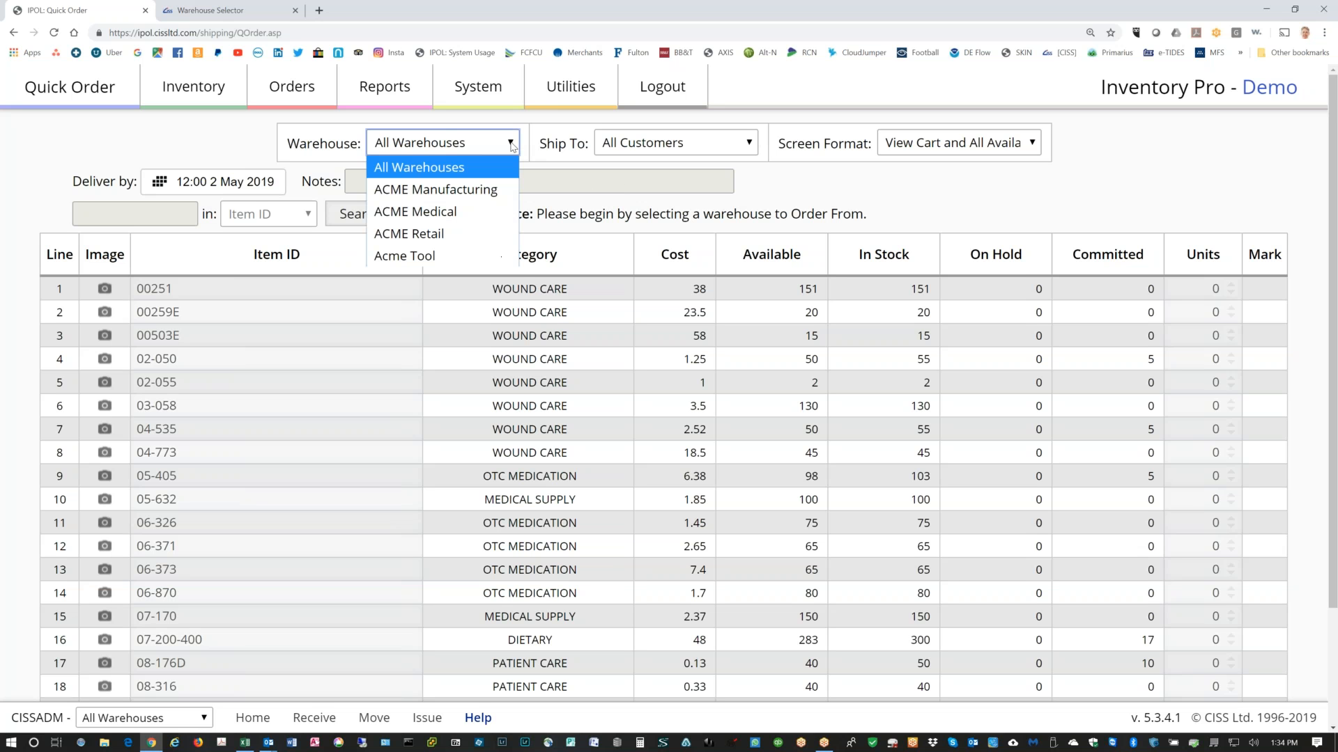
left_click(486, 189)
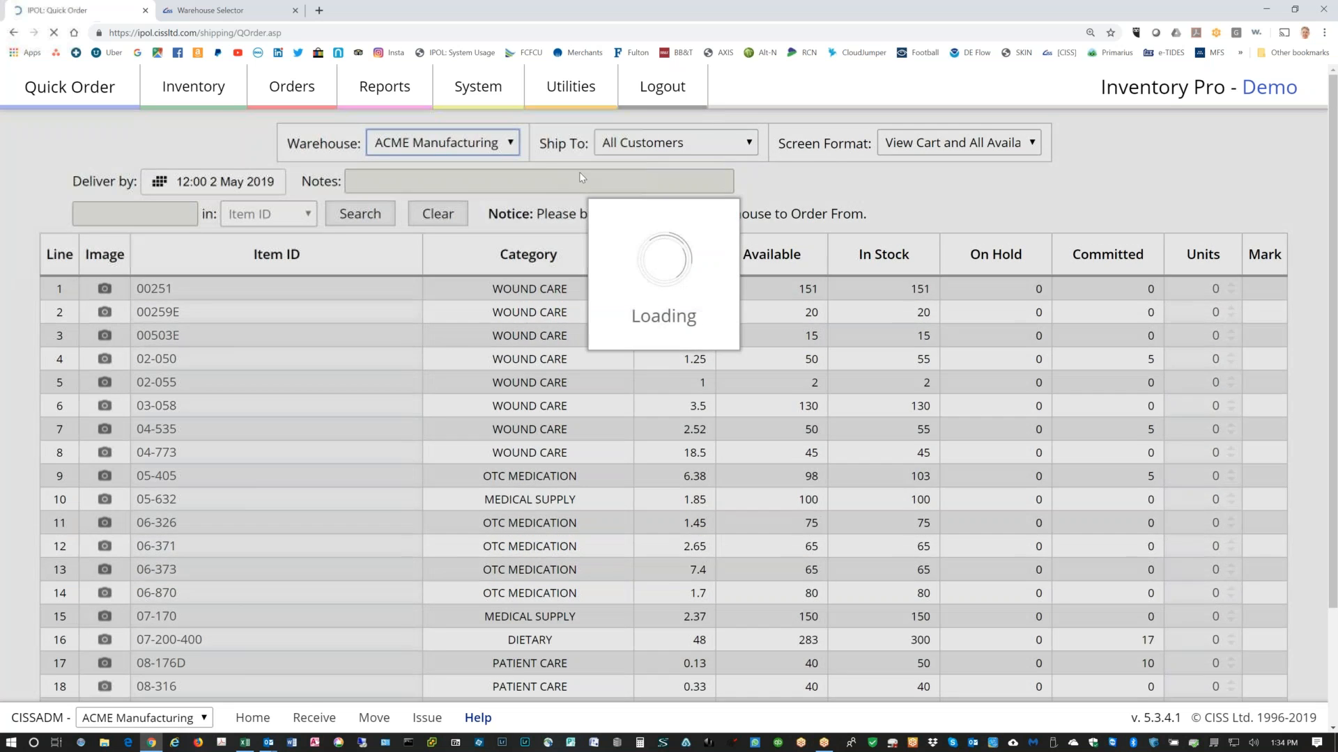
left_click(749, 144)
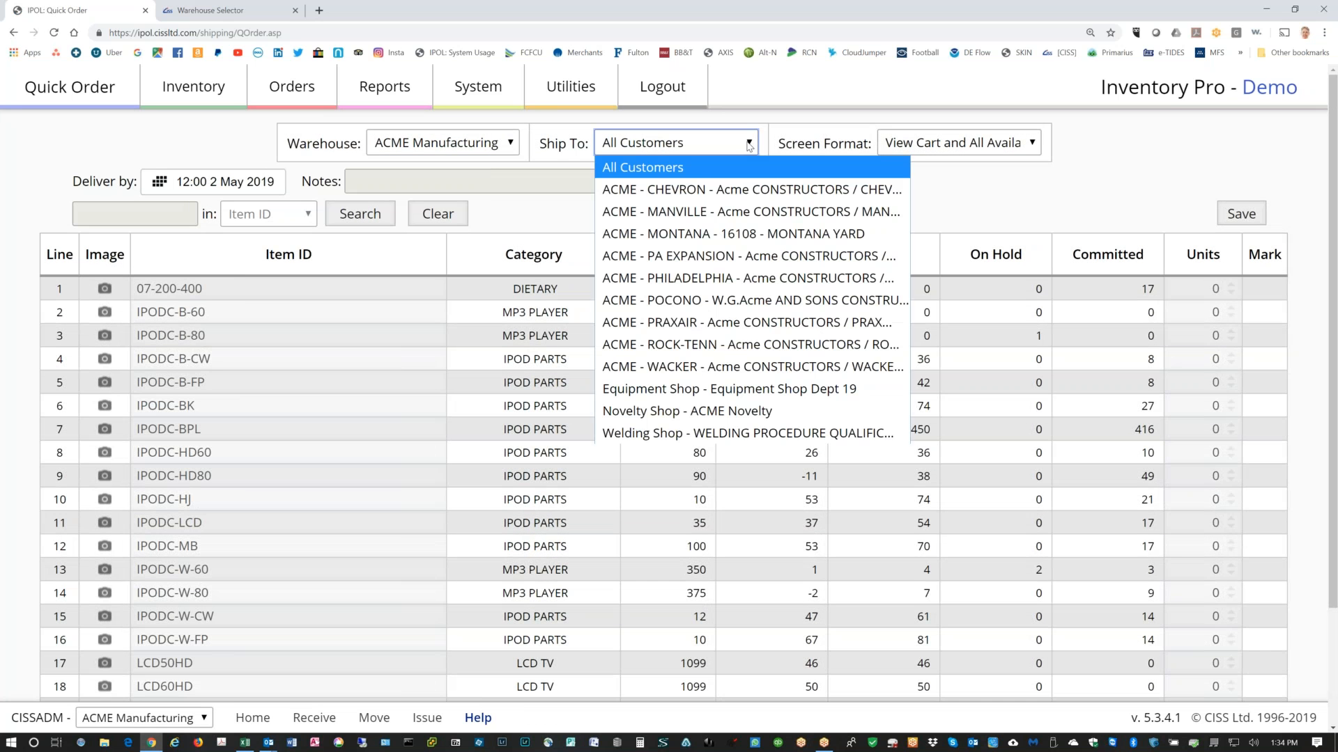
left_click(679, 191)
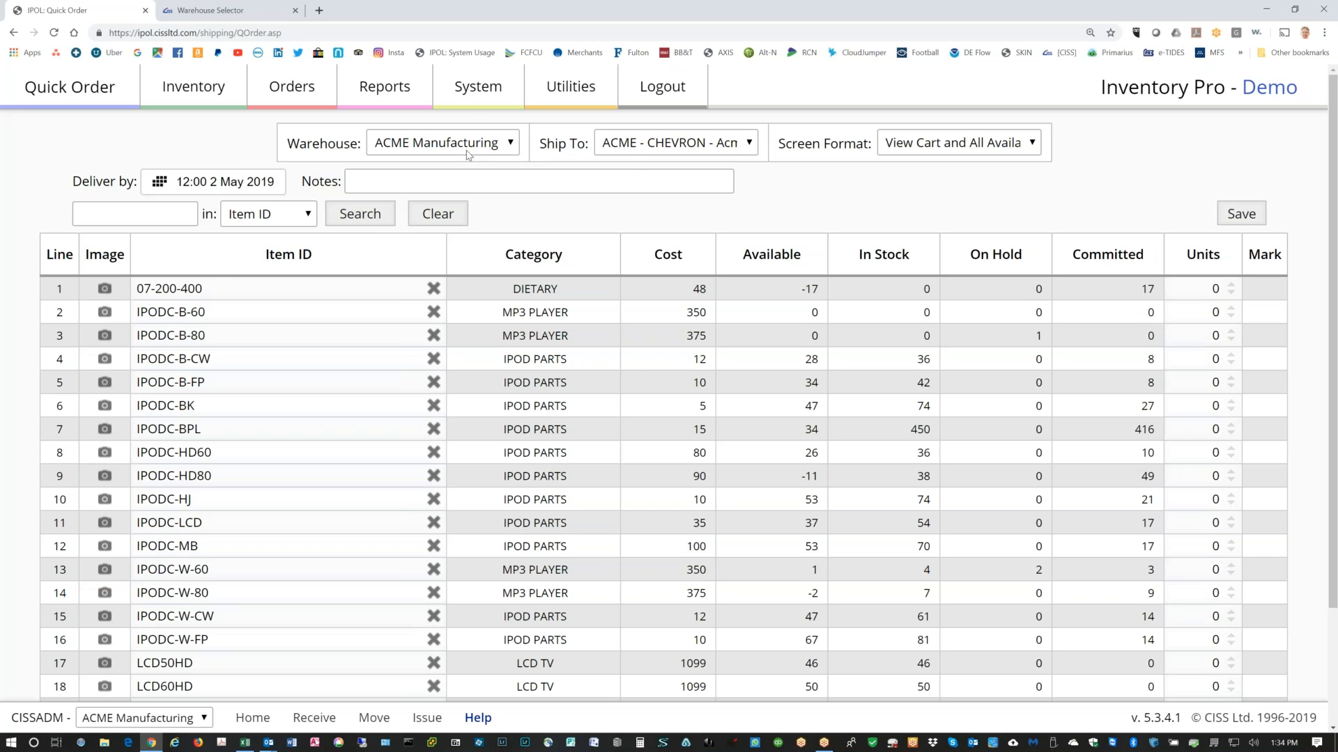
Look over the order's warehouse and Ship To choices, keeping ACME Manufacturing and ACME - CHEVRON.
left_click(511, 145)
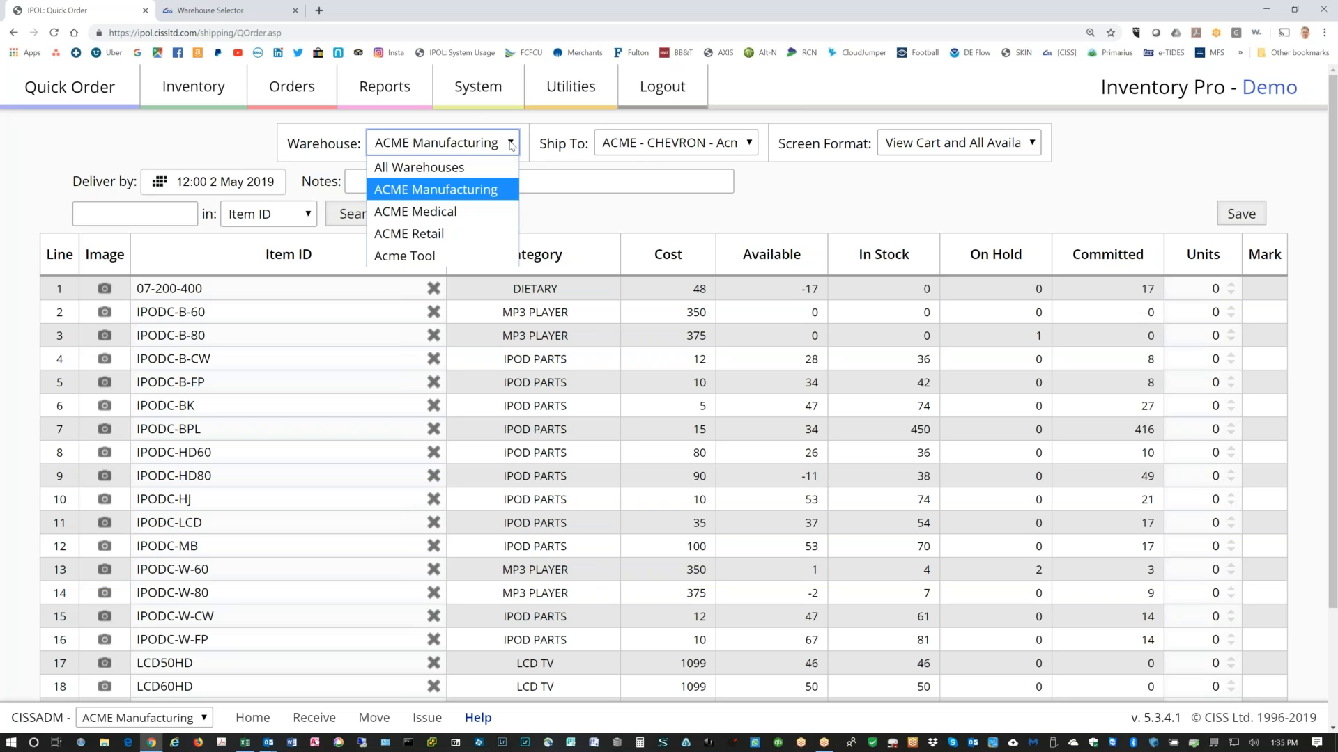
left_click(443, 190)
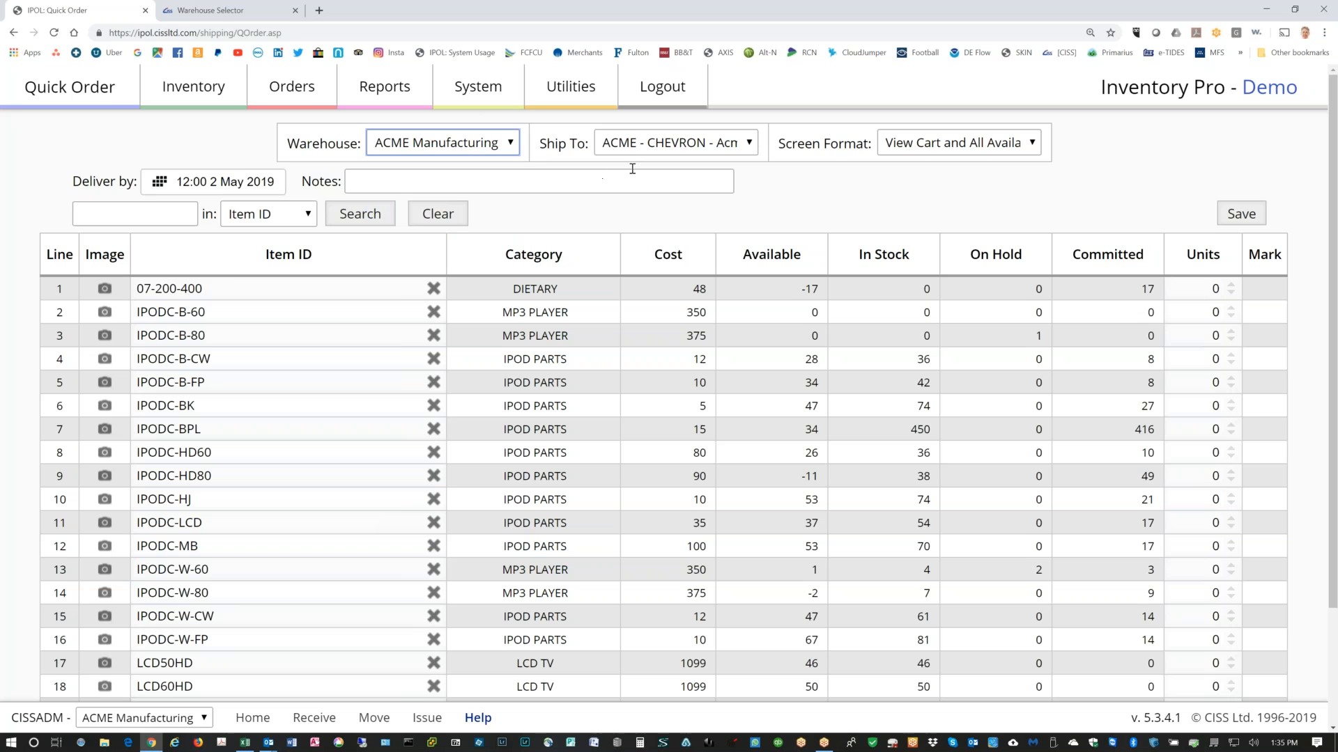
left_click(755, 144)
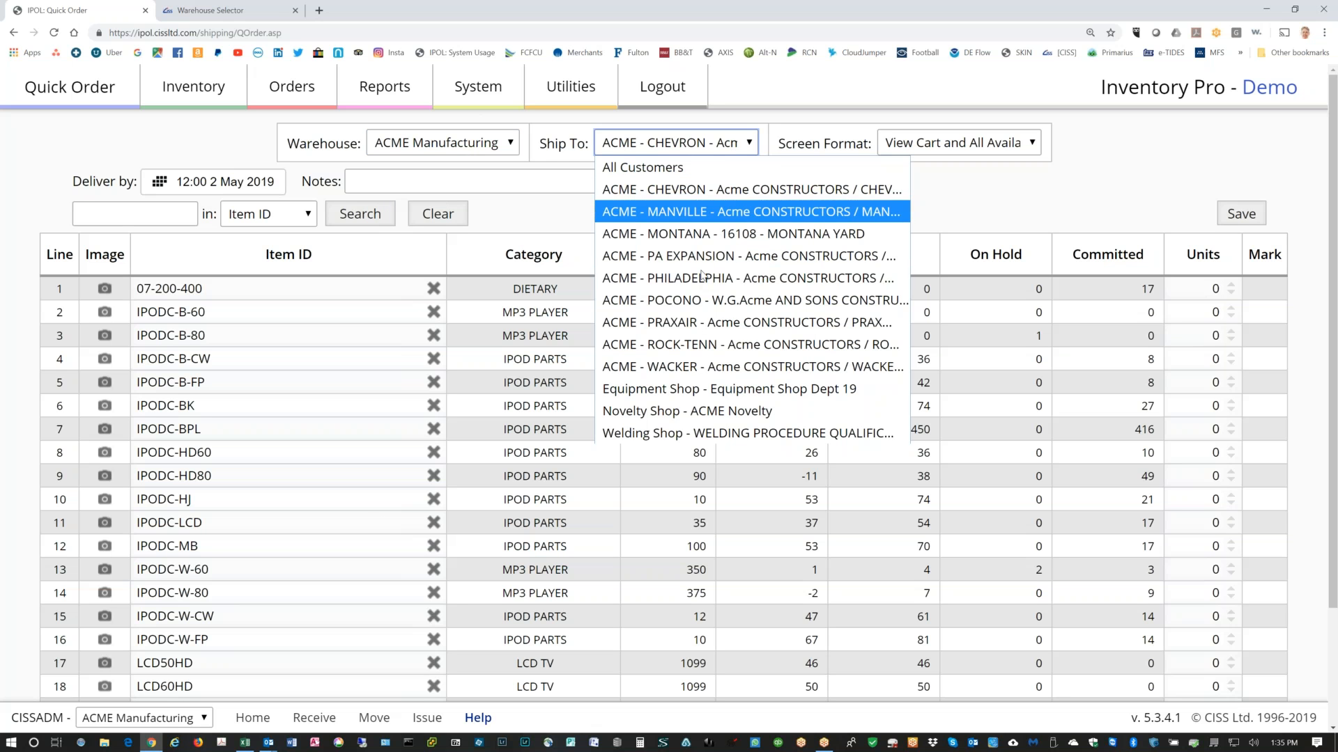
left_click(696, 189)
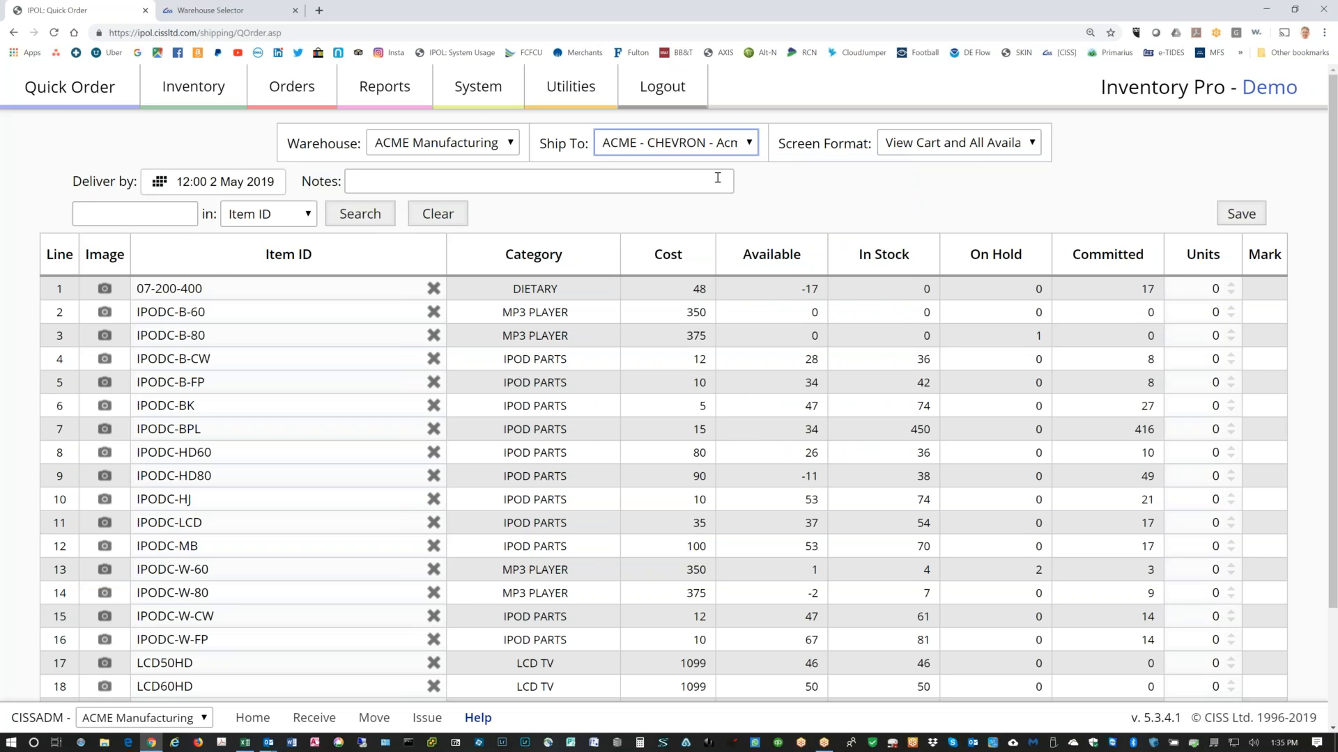
Compare the View Cart - Category and Previously Ordered Items screen formats, returning to View Cart and All Available Items.
left_click(1033, 145)
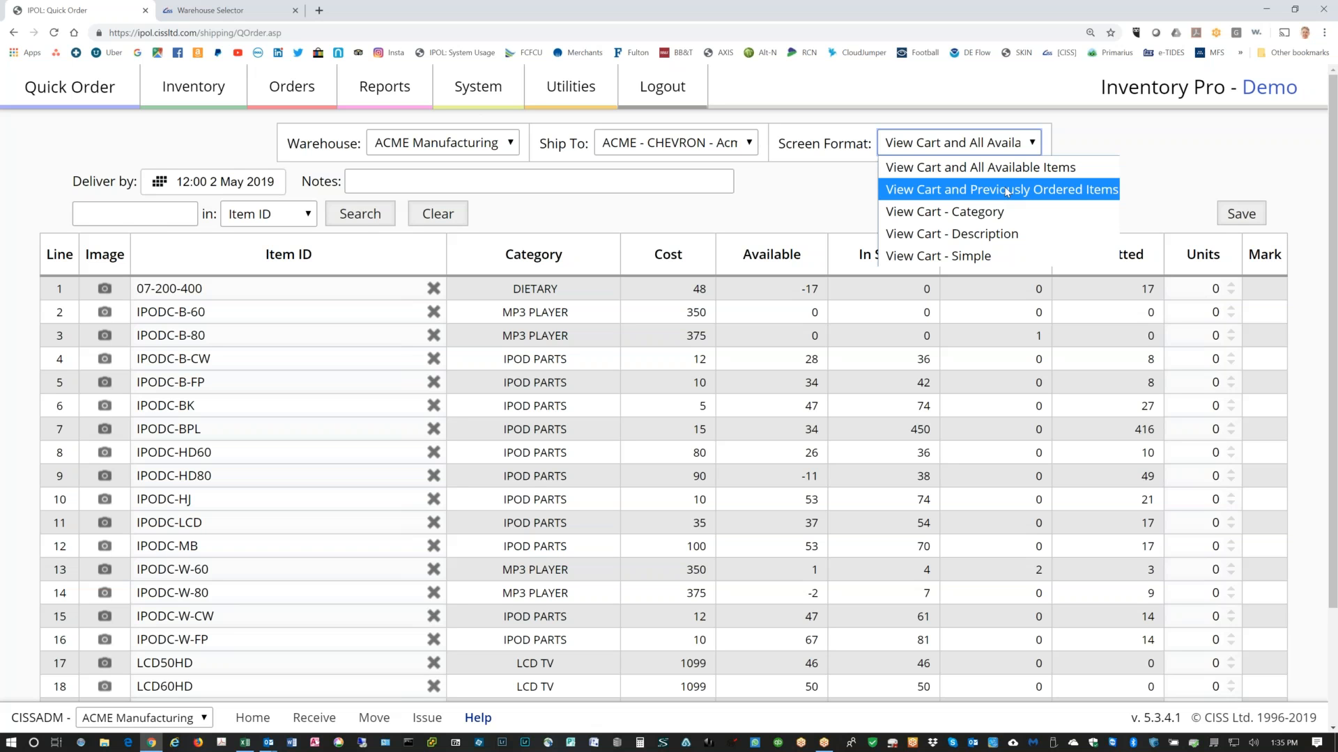
left_click(994, 213)
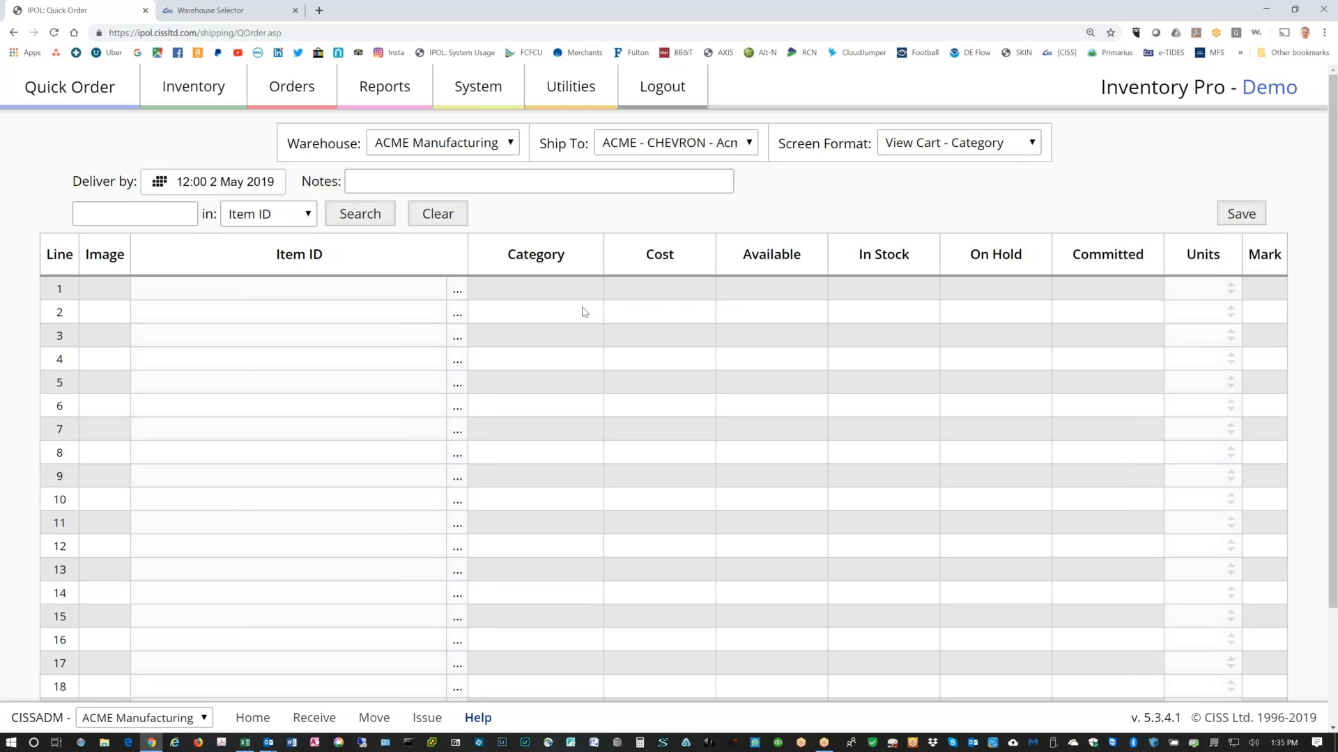
left_click(1032, 145)
left_click(974, 195)
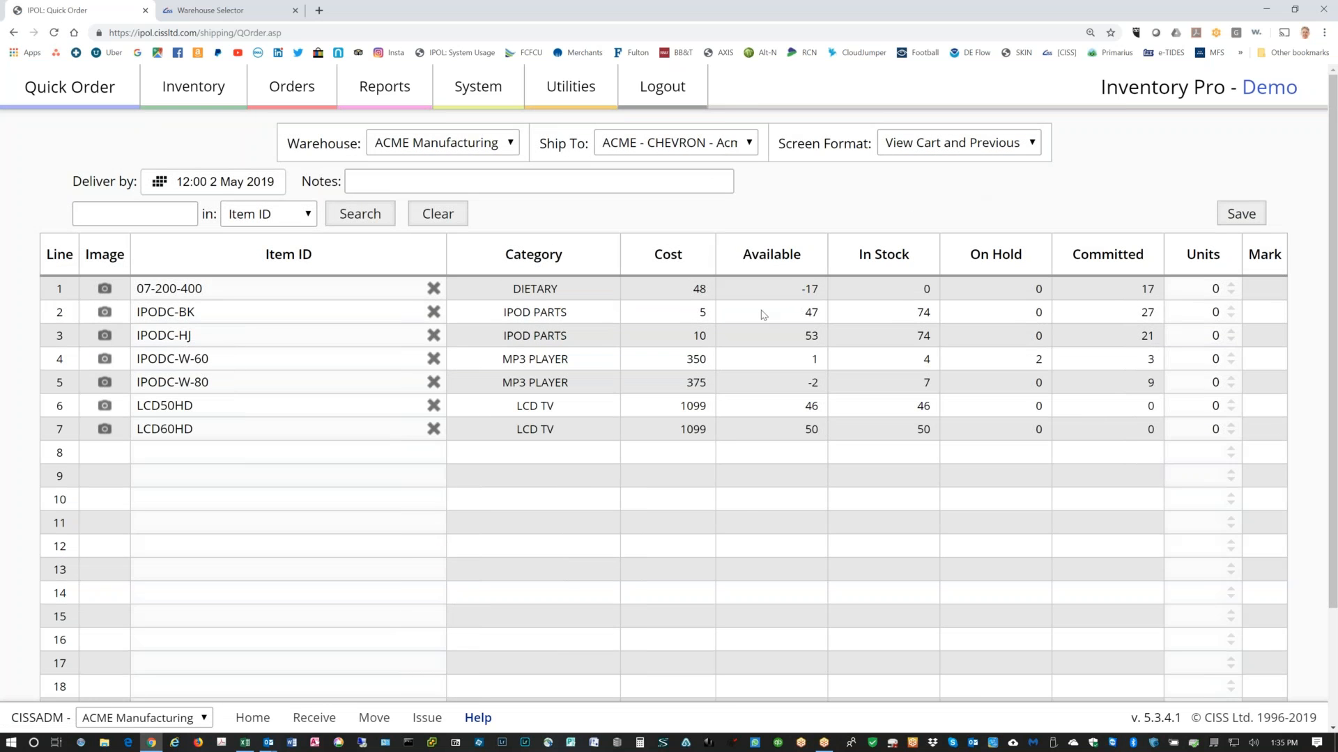
left_click(1033, 145)
left_click(983, 168)
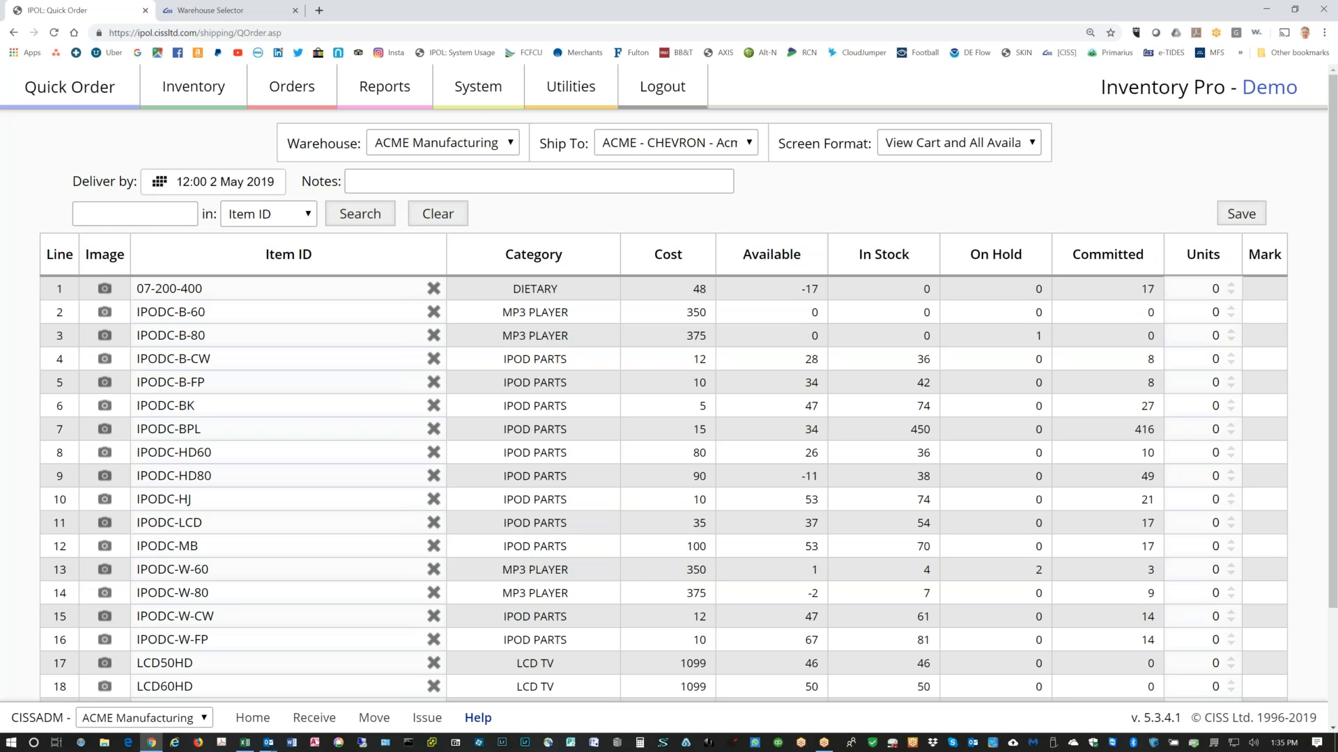
Order 5 units of 07-200-400, 3 of IPODC-HD60 and 2 of IPODC-W-60, and save the cart.
left_click(1230, 285)
left_click(1230, 449)
left_click(1230, 566)
left_click(1231, 565)
left_click(1241, 218)
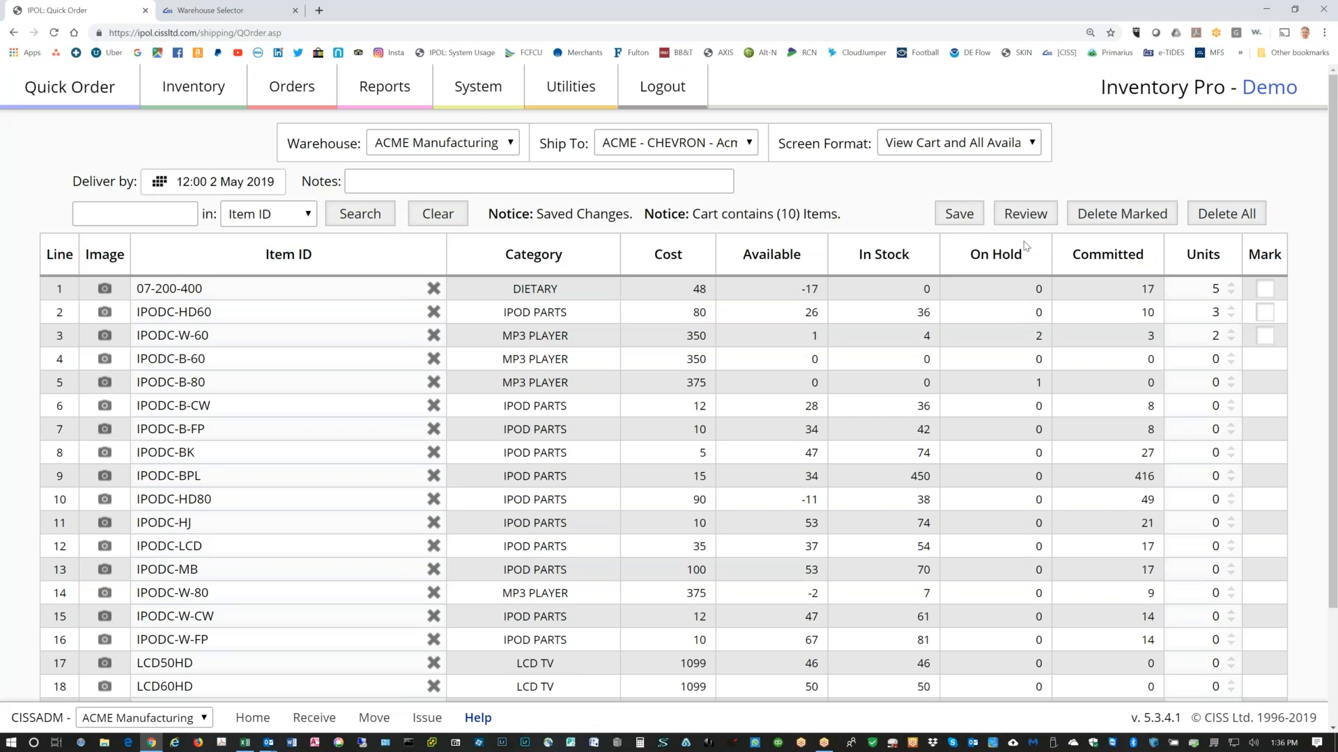
Review the saved cart and submit it as an order.
left_click(1024, 214)
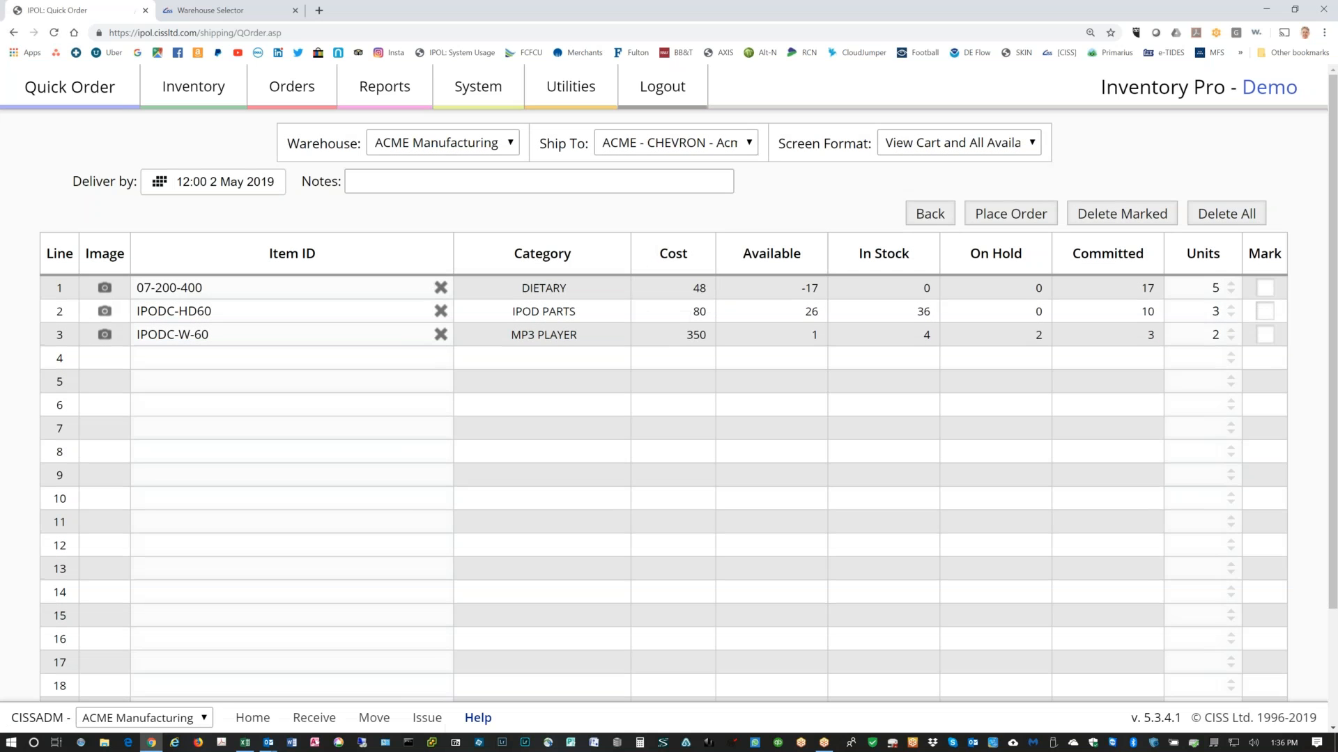
left_click(1006, 217)
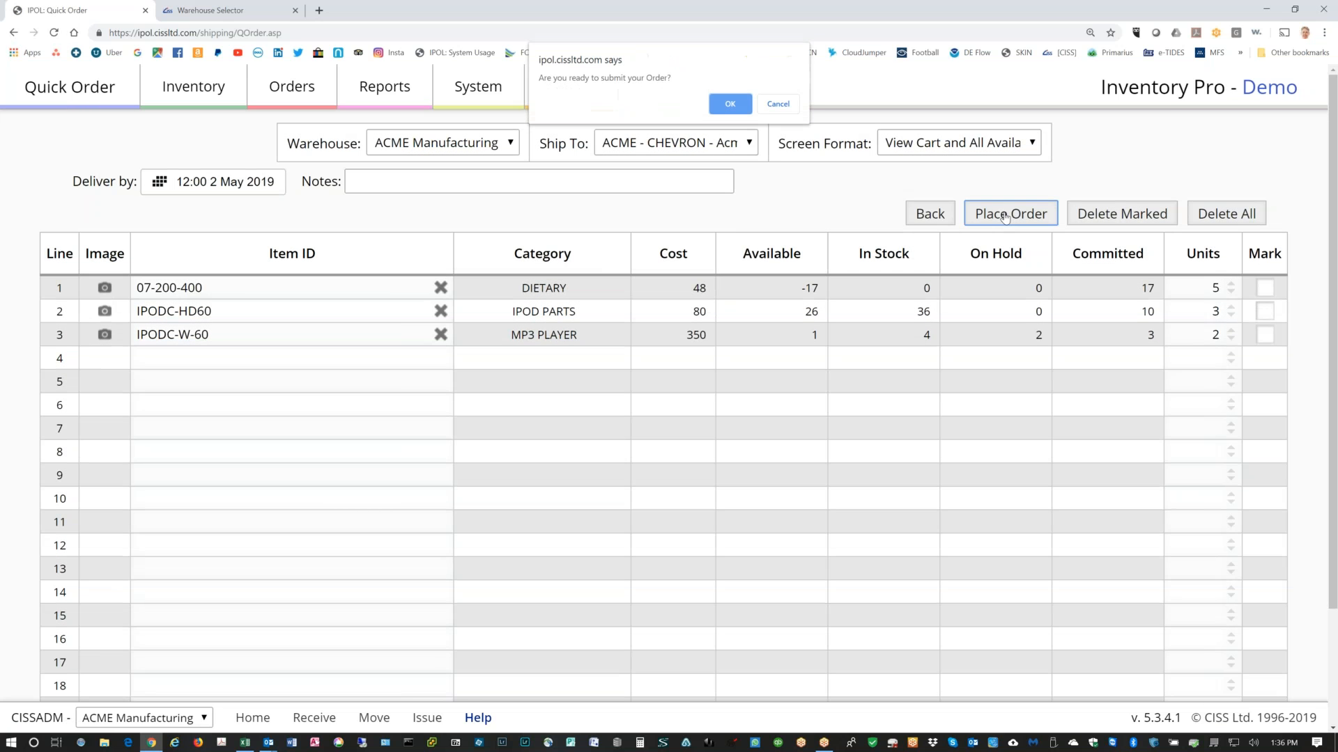
left_click(745, 110)
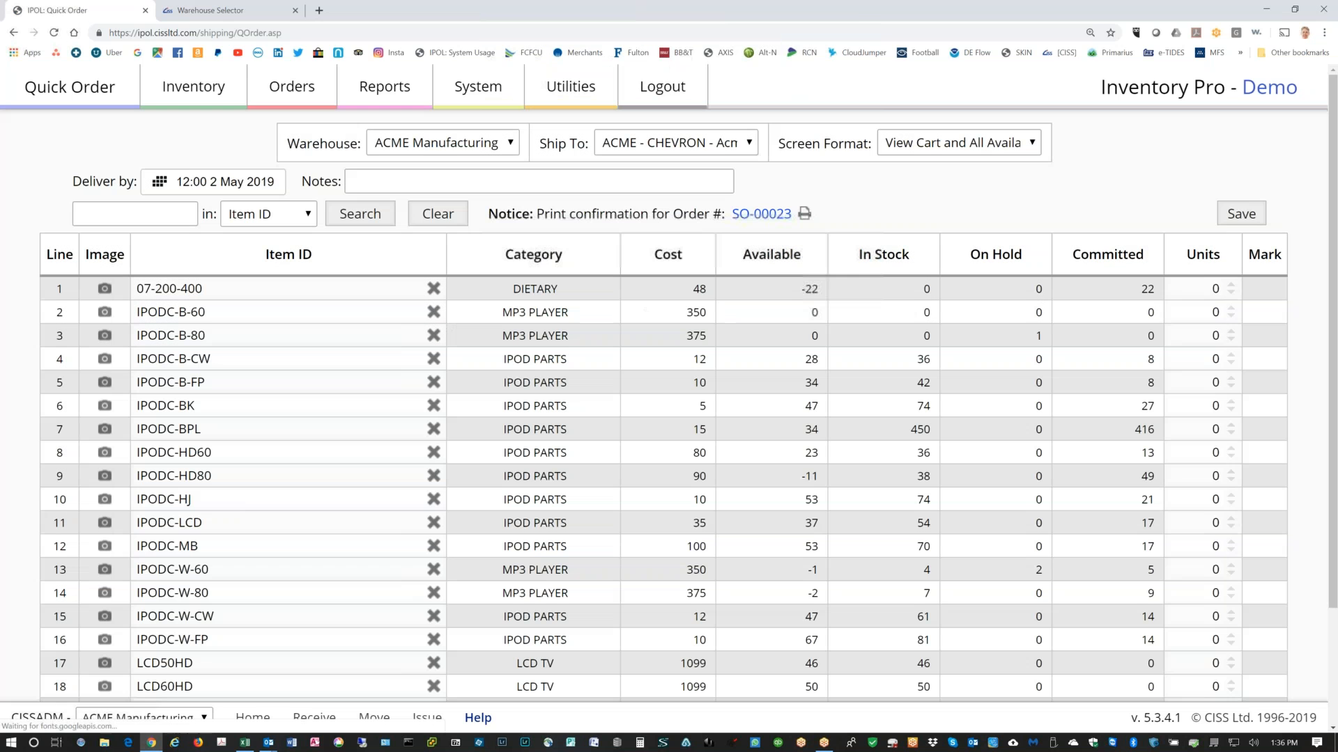
Open the newly placed shipping order and look through its header fields.
left_click(767, 219)
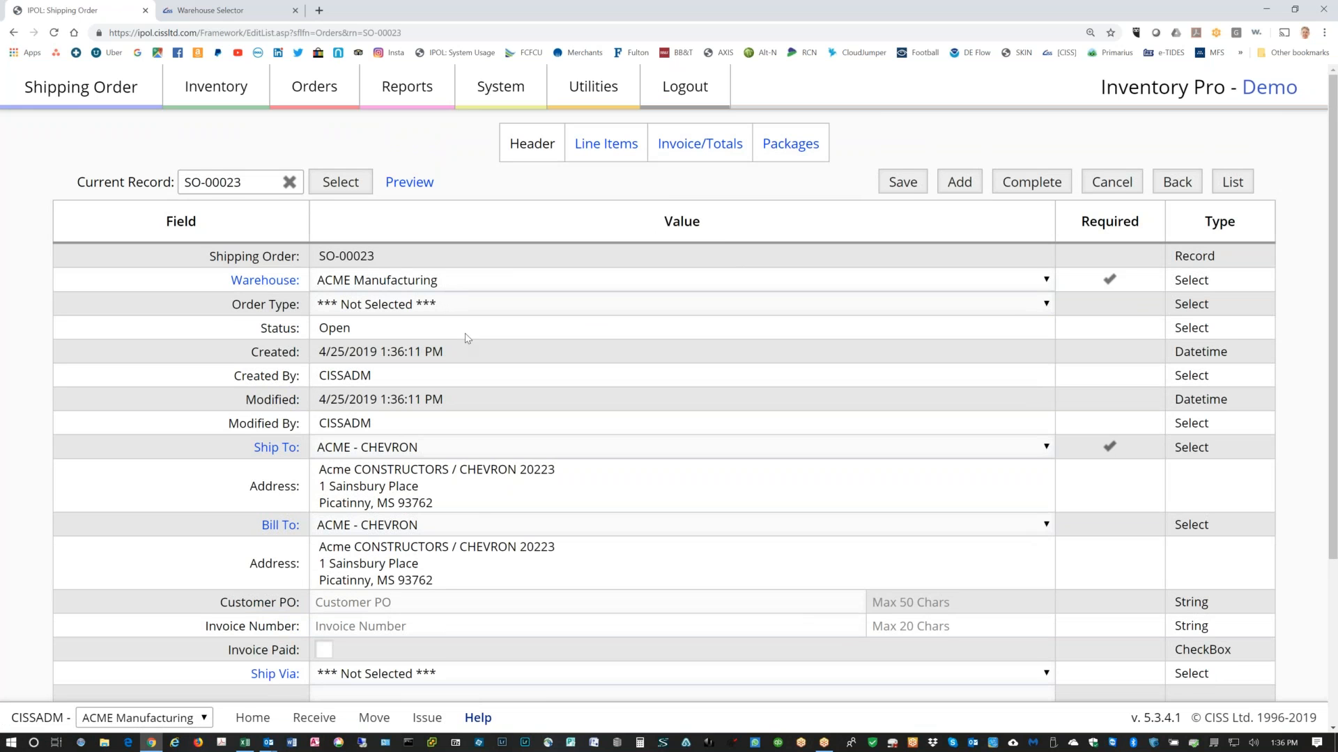
scroll(466, 338, "down", 1)
scroll(467, 338, "down", 2)
scroll(465, 339, "up", 3)
Preview the shipping order's packing list and examine its addresses, line items and shipping instructions.
left_click(410, 182)
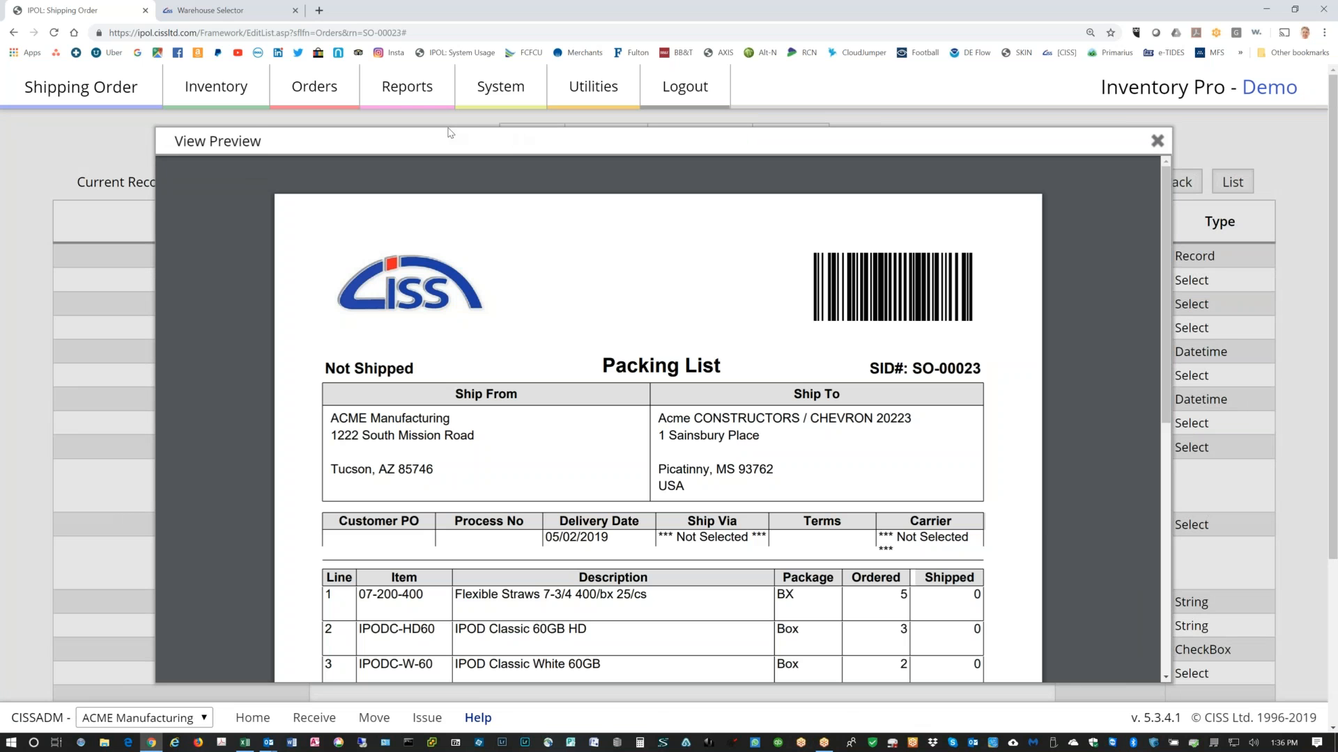
left_click_drag(449, 132, 436, 42)
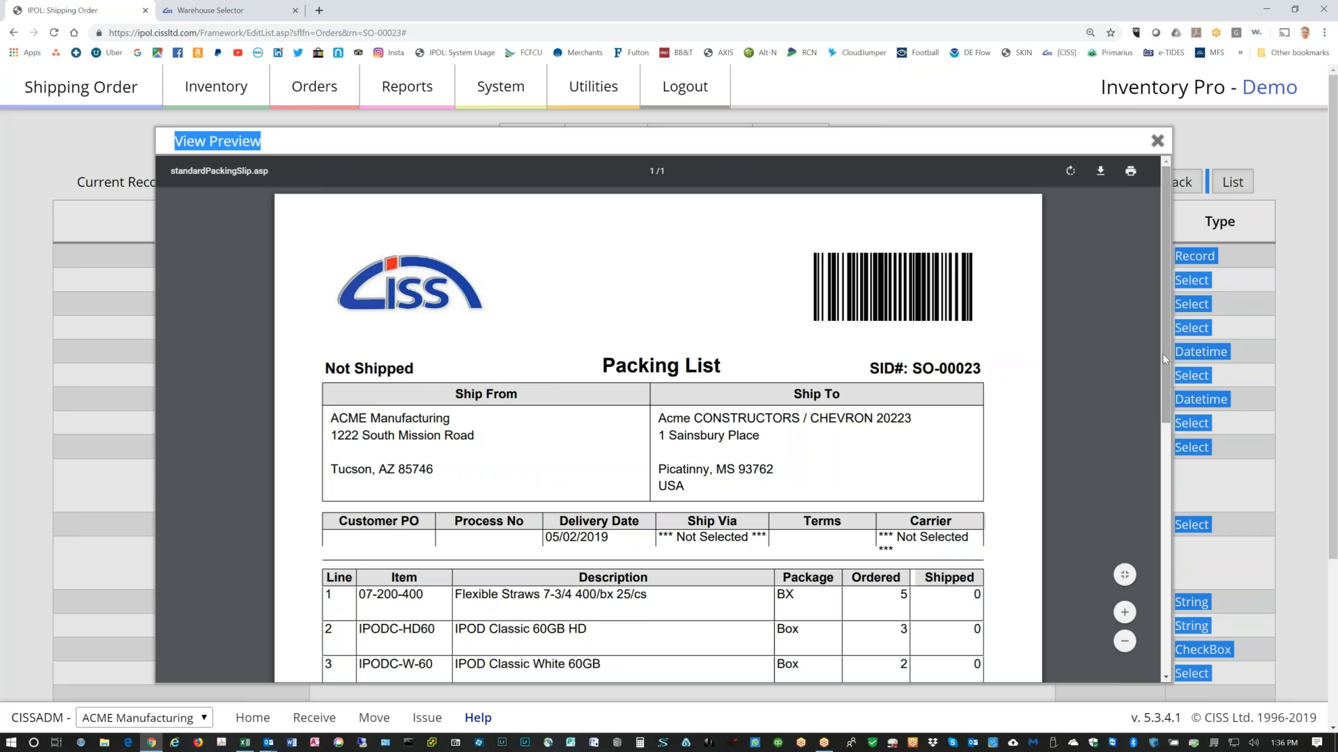
left_click_drag(1162, 363, 1166, 606)
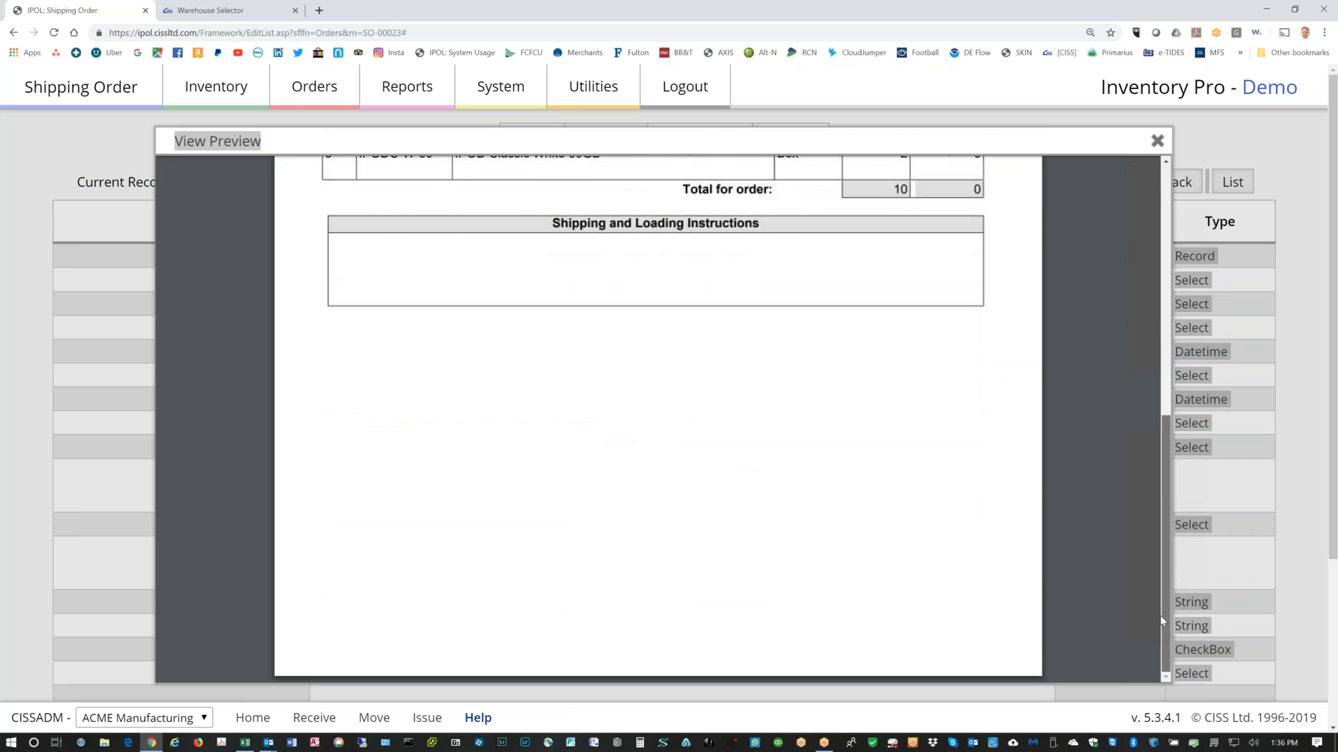
scroll(1149, 531, "up", 6)
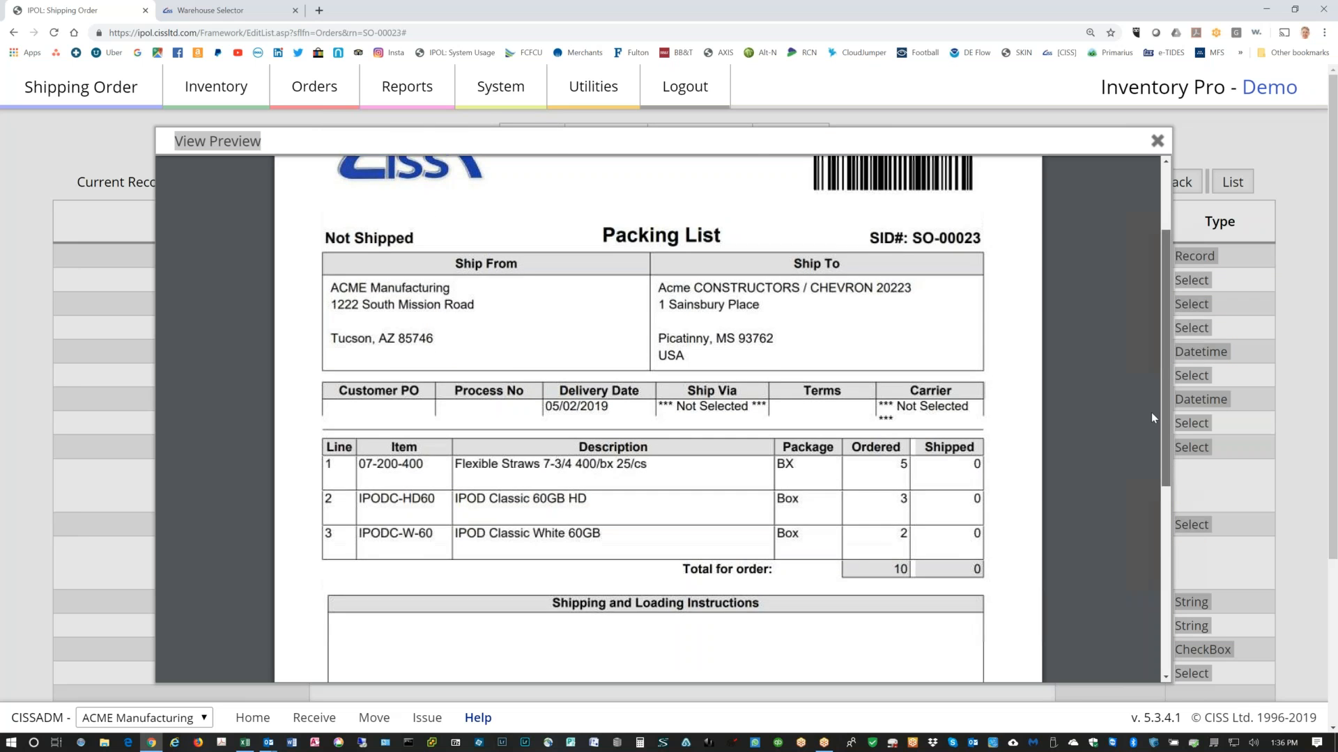
scroll(1153, 391, "up", 2)
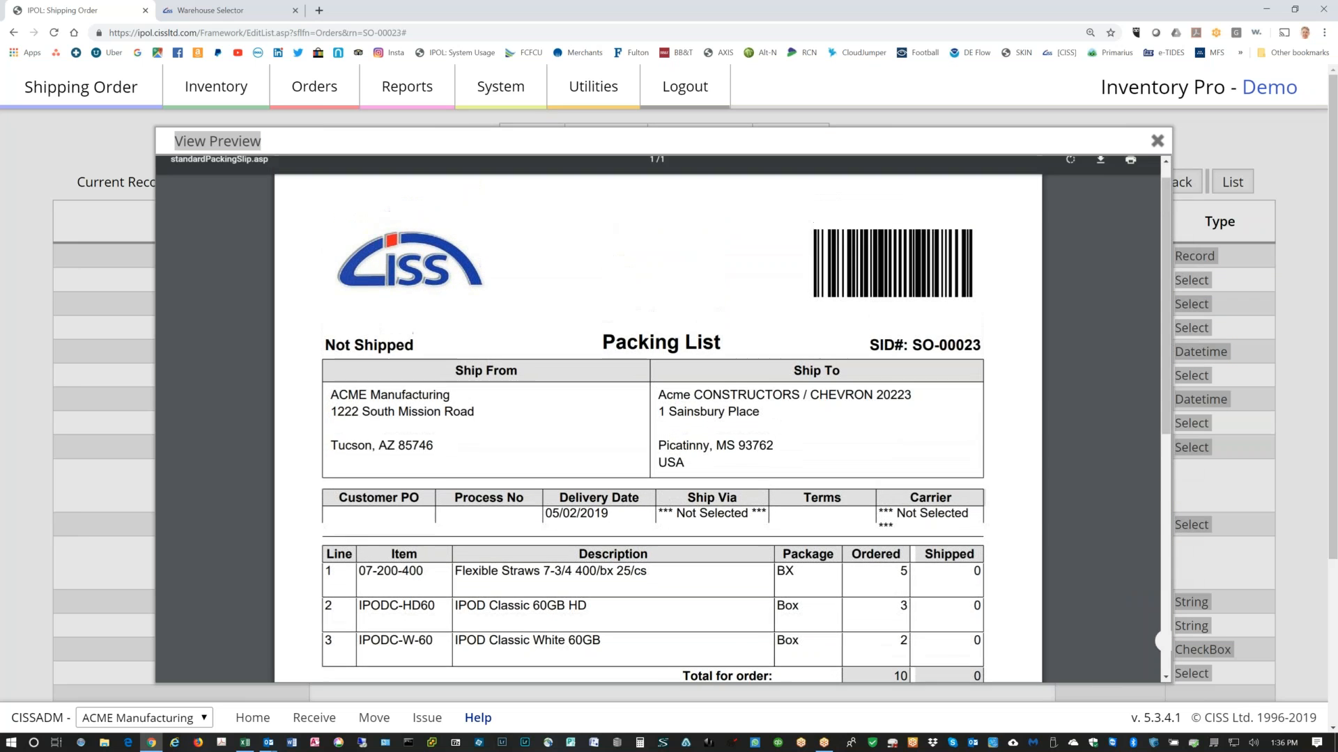
Close the packing list preview, open the shipping order's line items and view the image of item 07-200-400.
left_click(1157, 142)
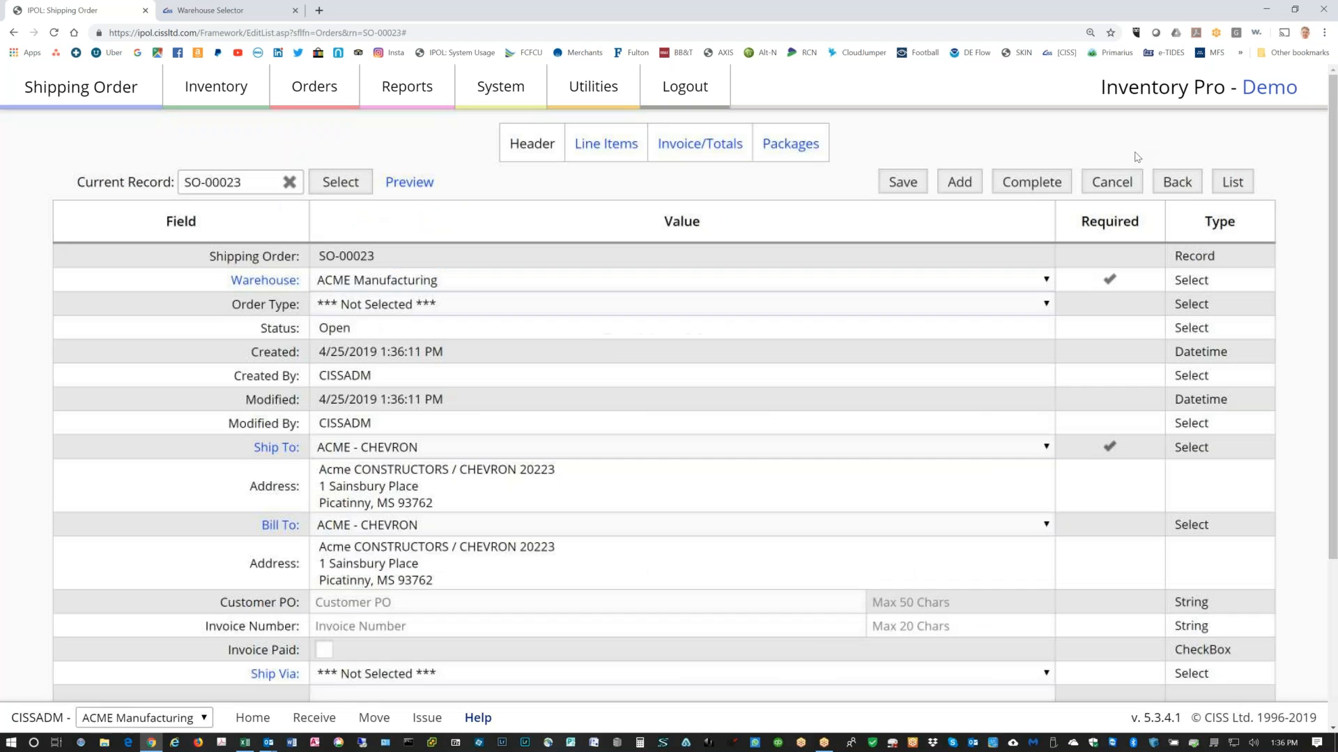
left_click(606, 143)
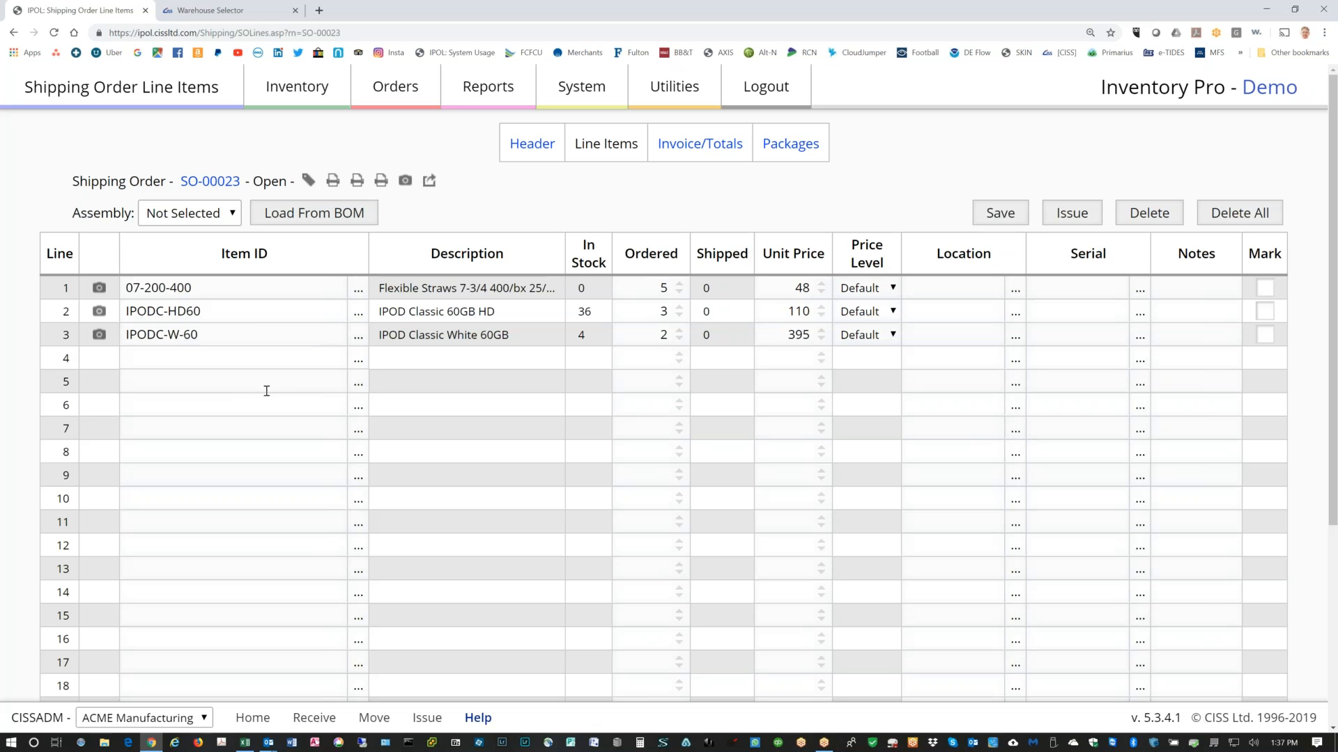
left_click(99, 288)
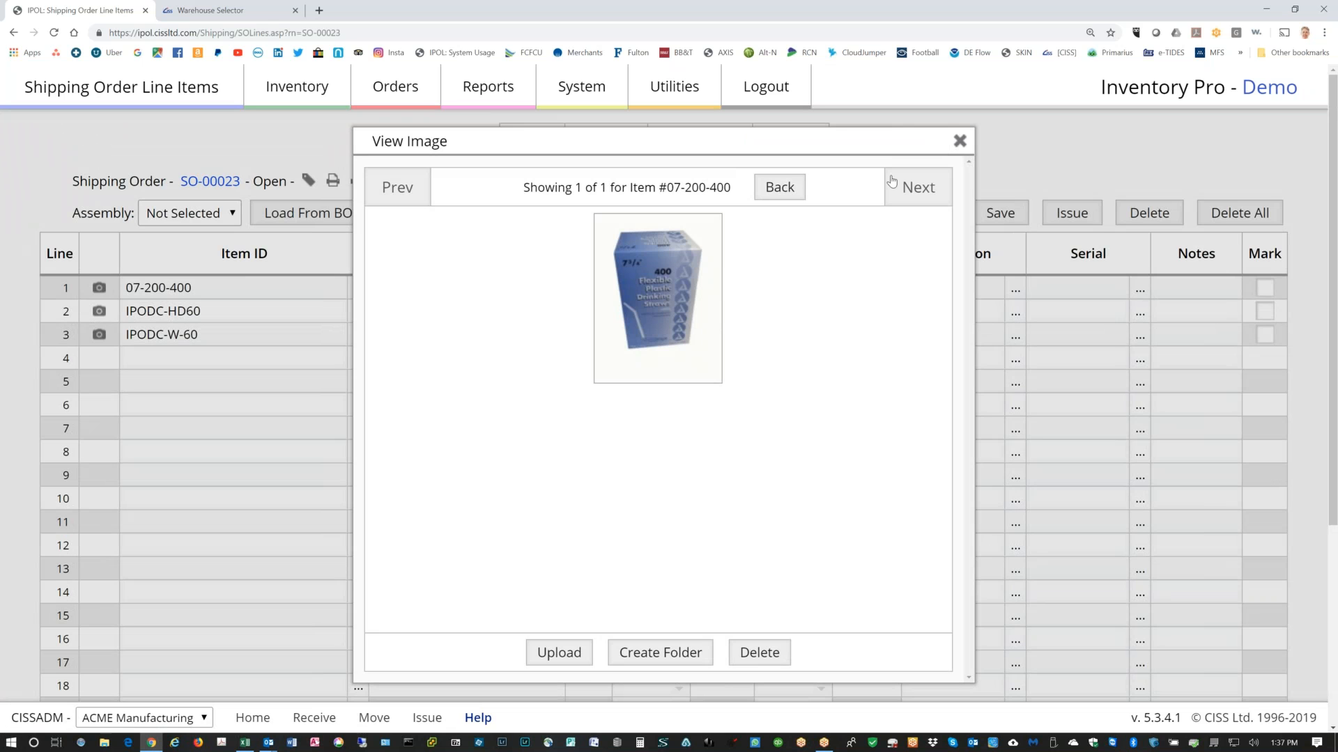
left_click(960, 141)
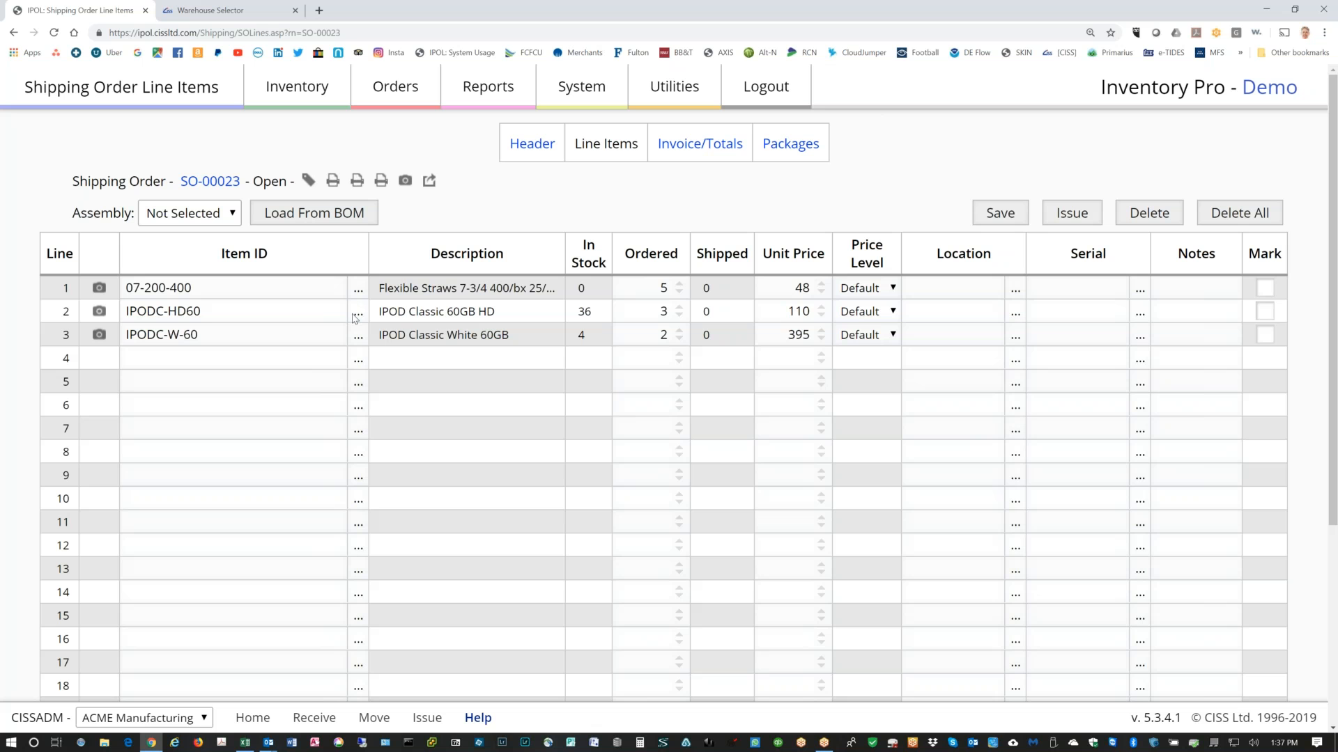
Open the shipping order's invoice totals and preview the invoice, examining its addresses, line items, prices and totals.
left_click(699, 151)
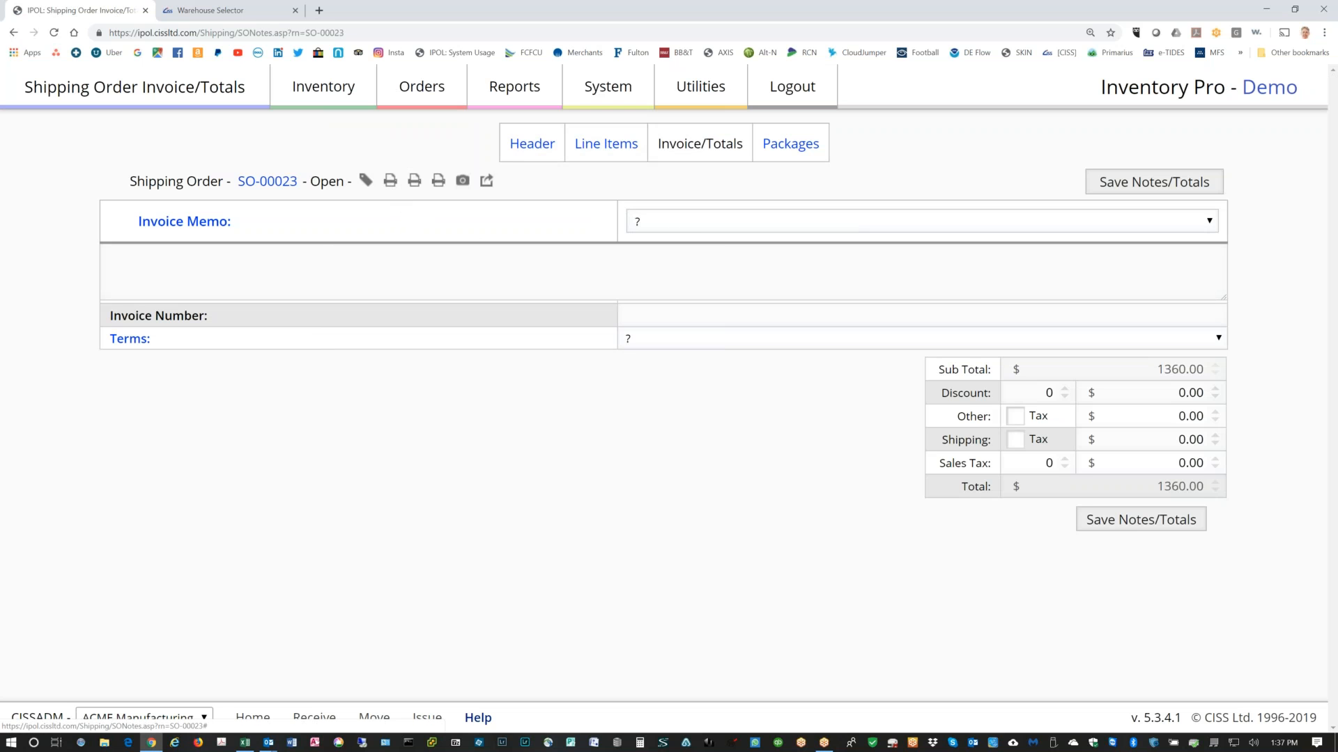
left_click(413, 182)
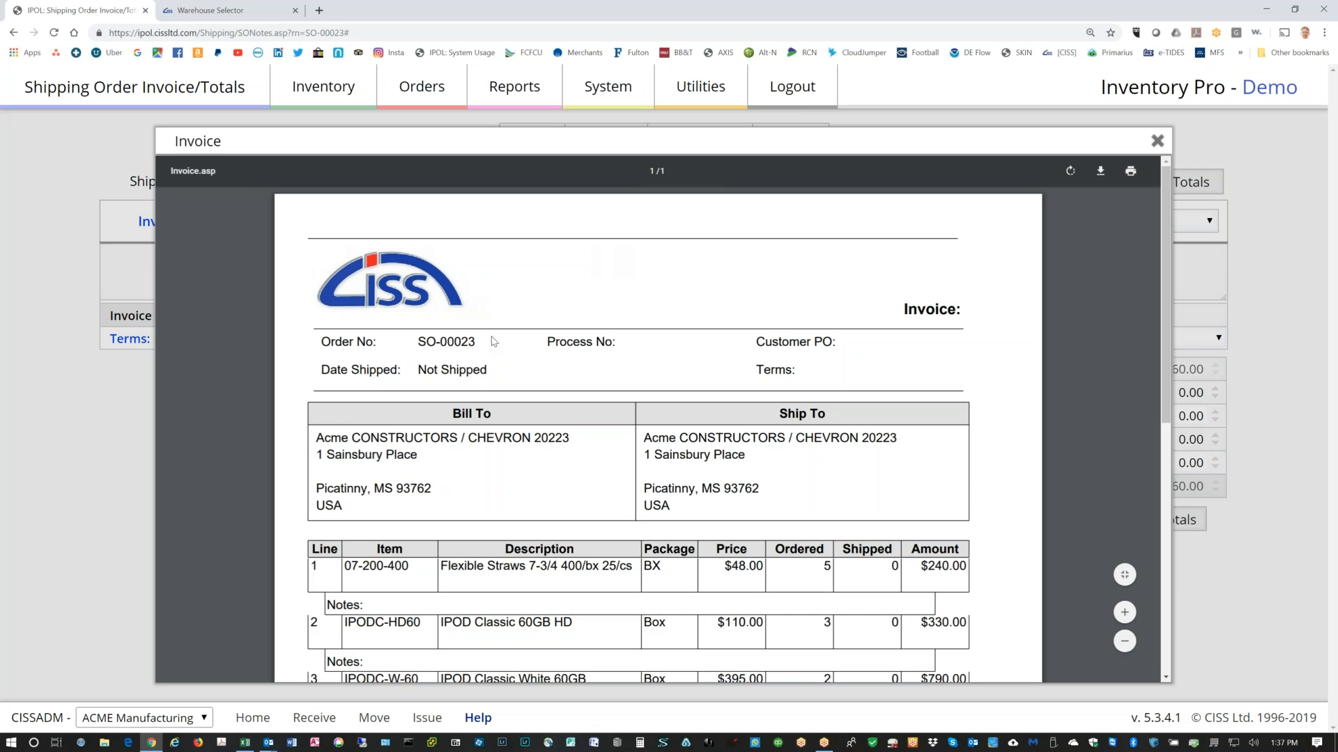
scroll(492, 342, "down", 3)
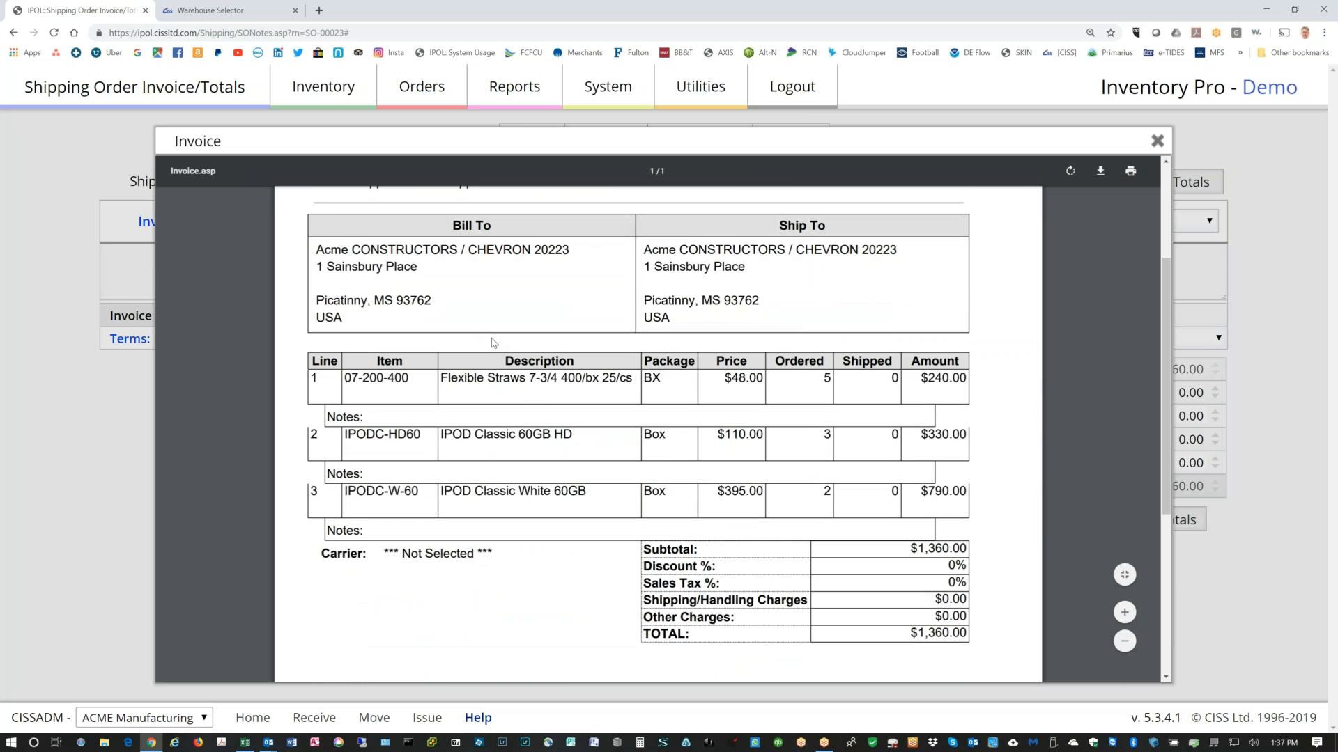
scroll(493, 342, "up", 3)
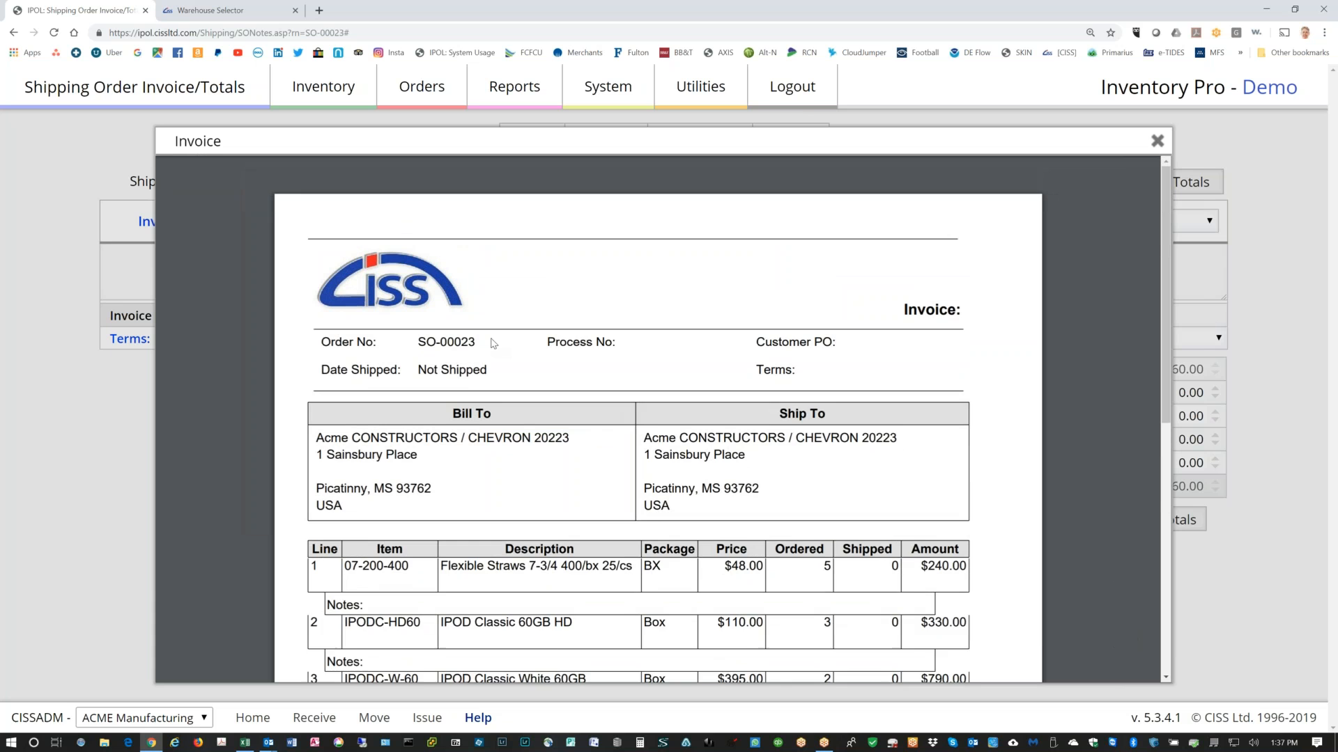
scroll(492, 342, "down", 1)
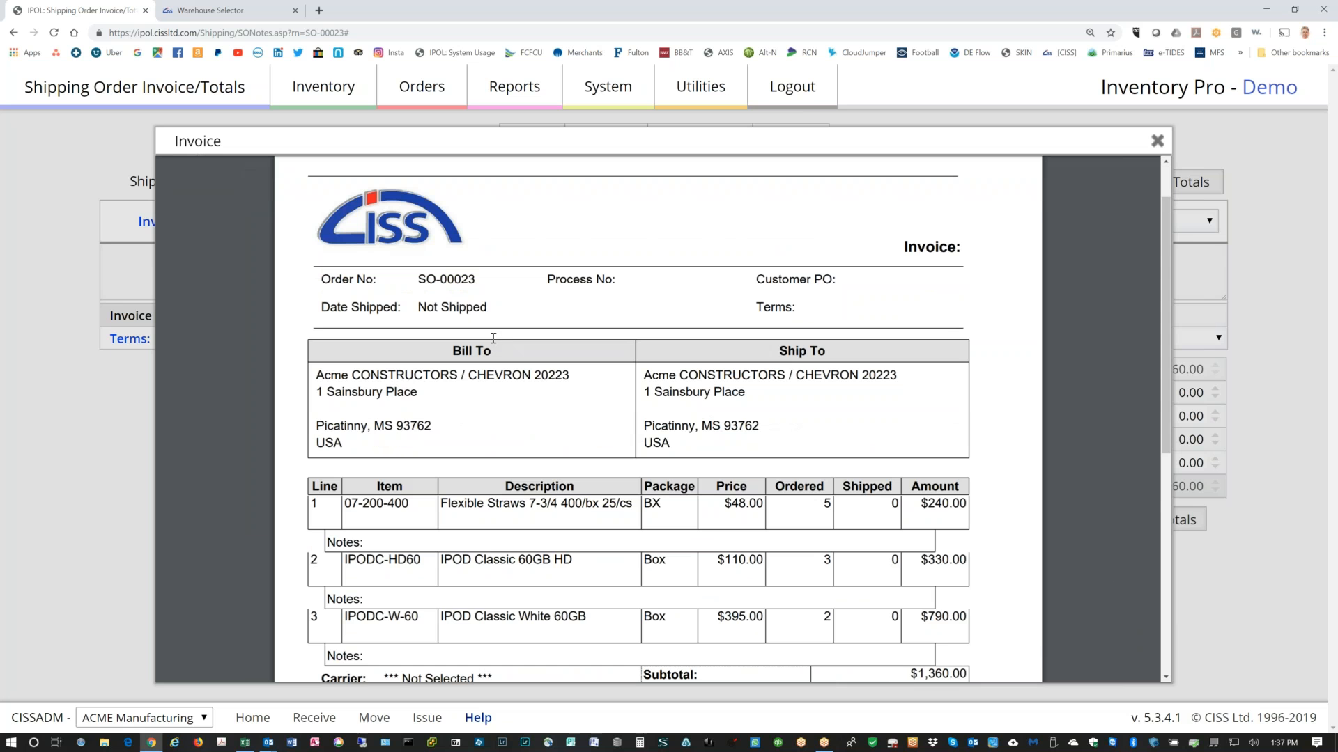
scroll(492, 341, "down", 3)
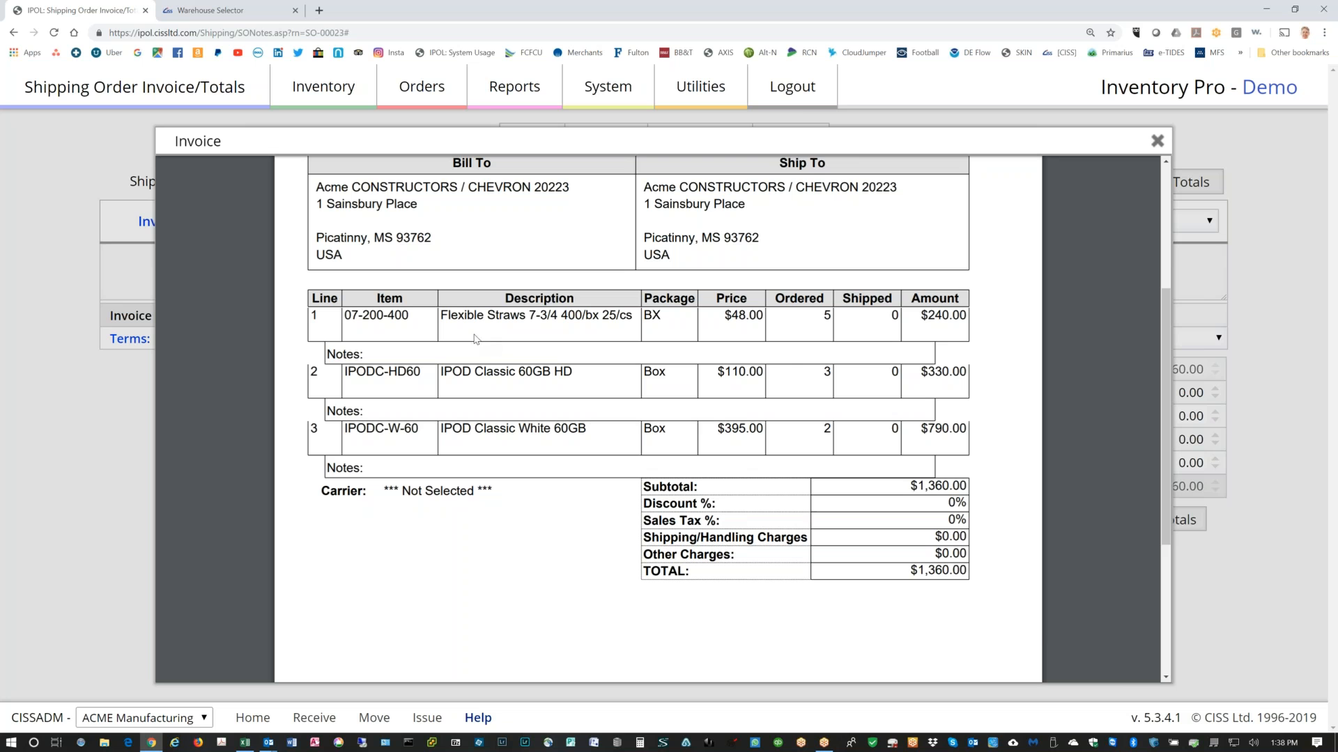
scroll(473, 339, "down", 3)
scroll(475, 339, "down", 1)
scroll(475, 339, "up", 5)
scroll(476, 340, "up", 2)
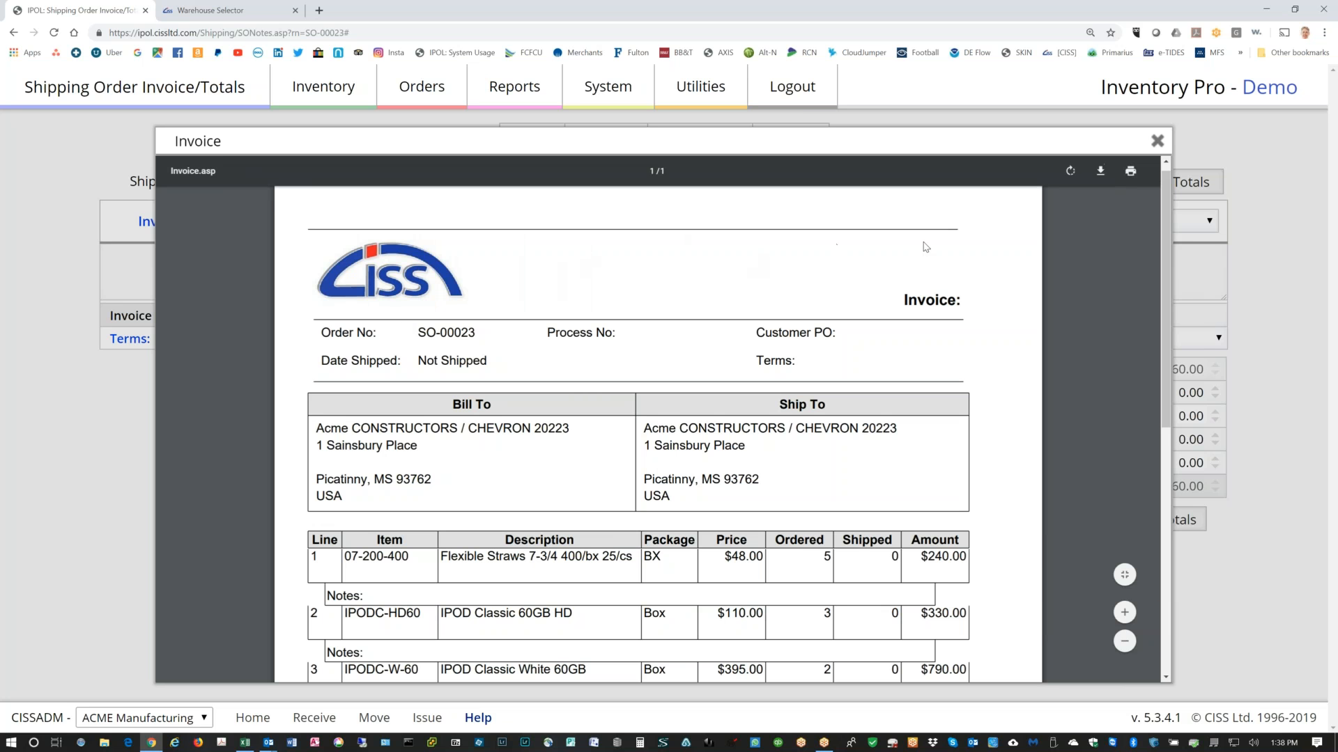
scroll(890, 314, "down", 5)
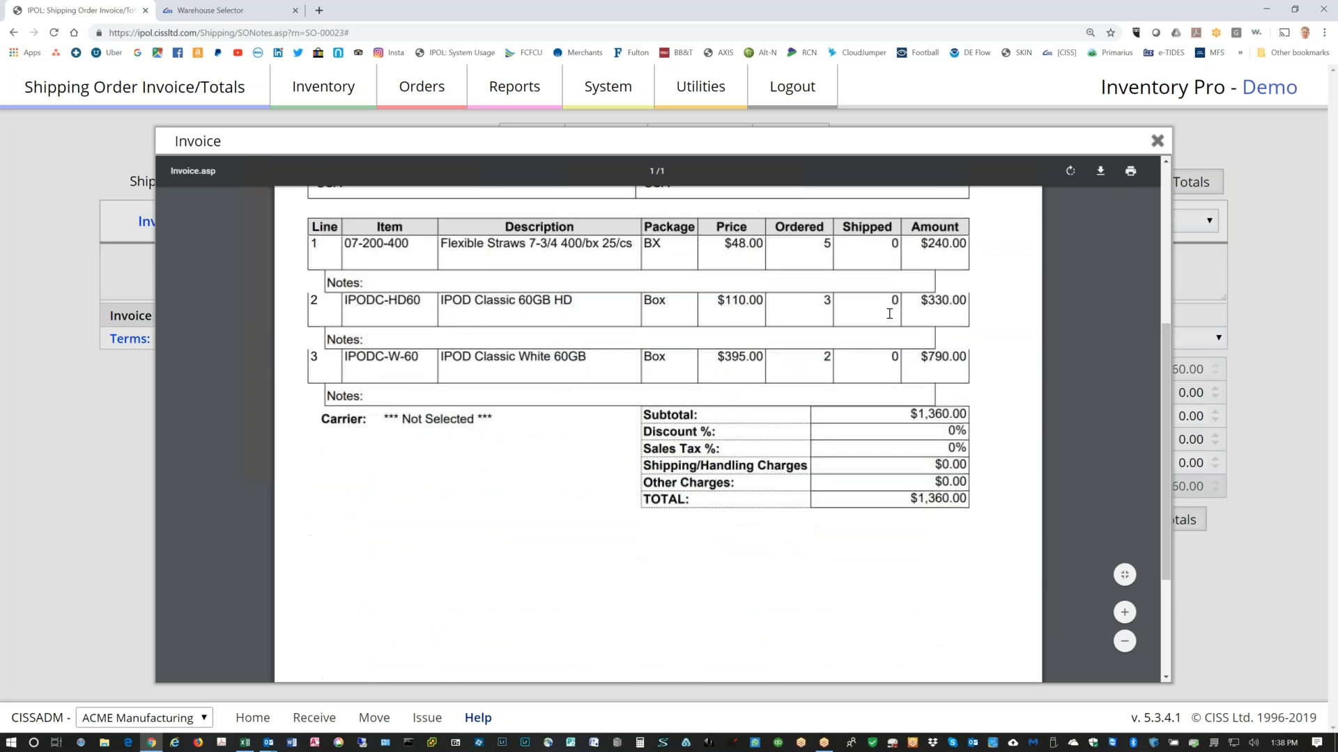
scroll(889, 314, "up", 1)
scroll(890, 314, "up", 5)
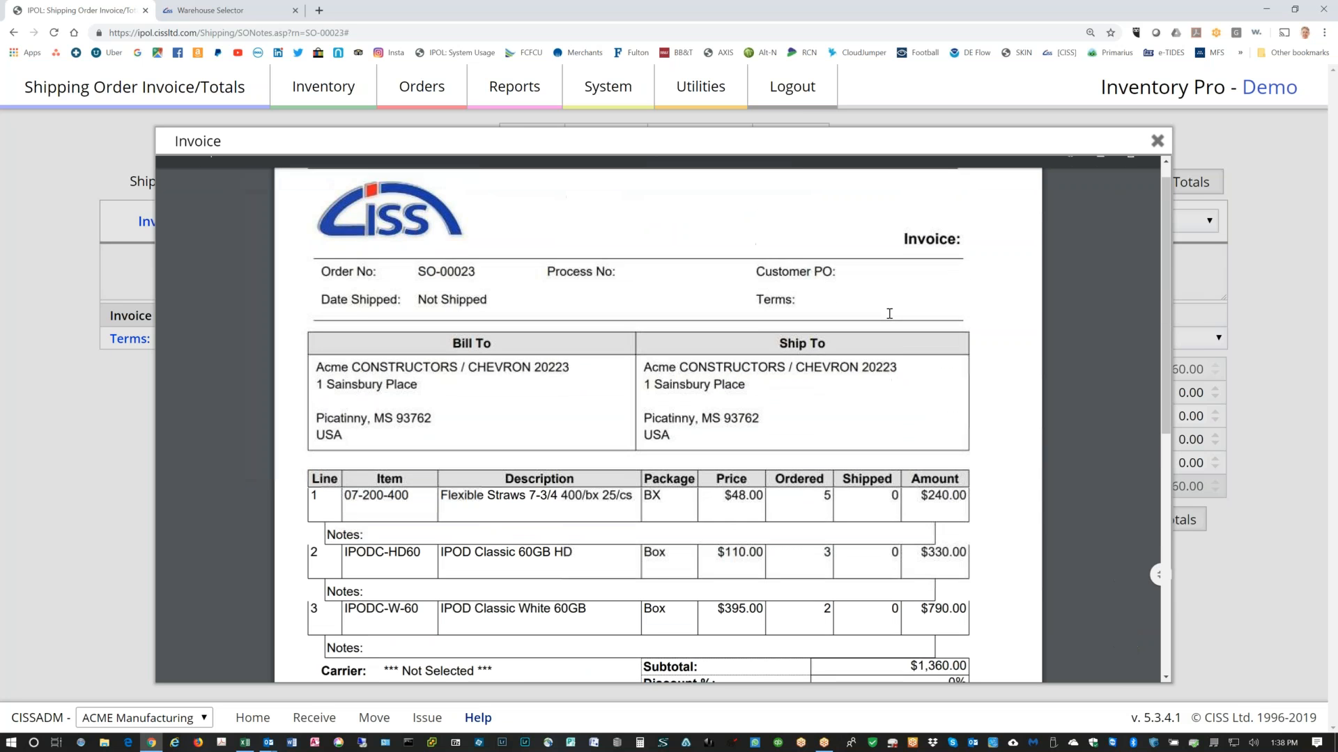
left_click(1157, 142)
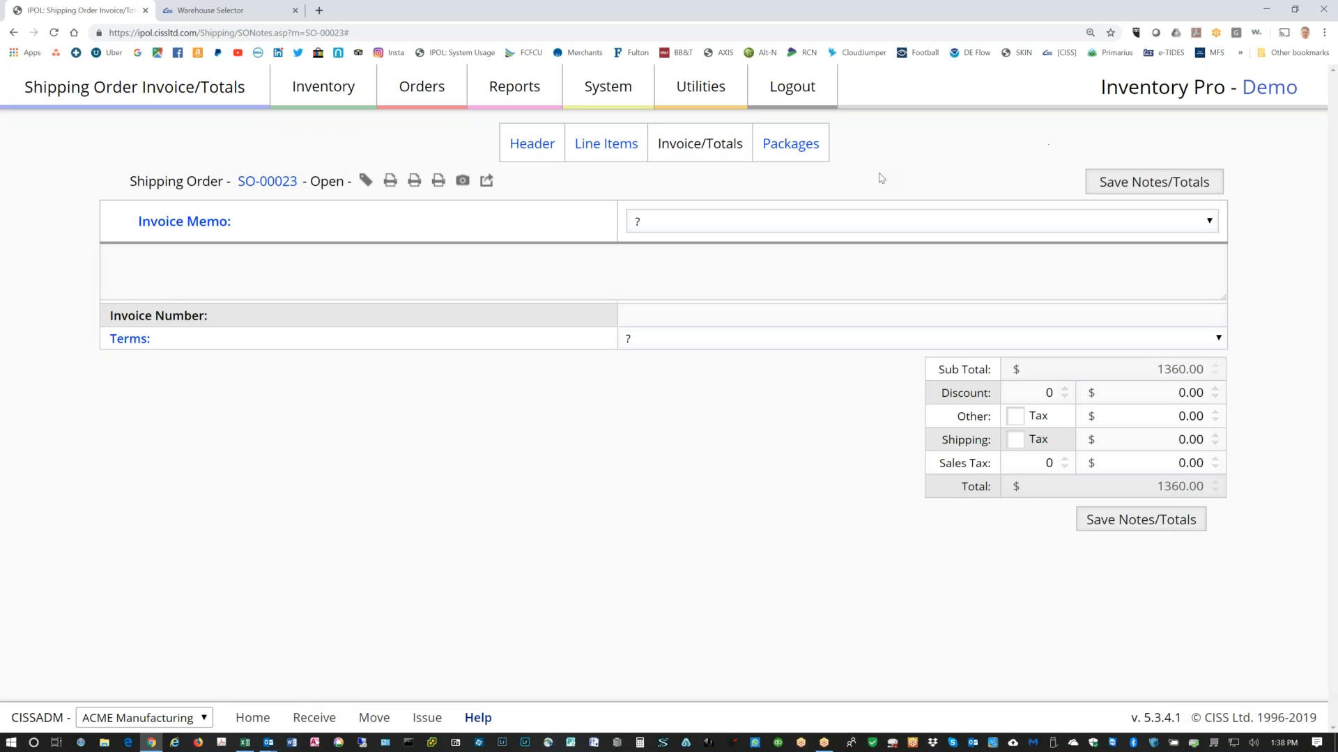
Check the shipping order's packages, including weight and tracking fields, and return to its header.
left_click(805, 152)
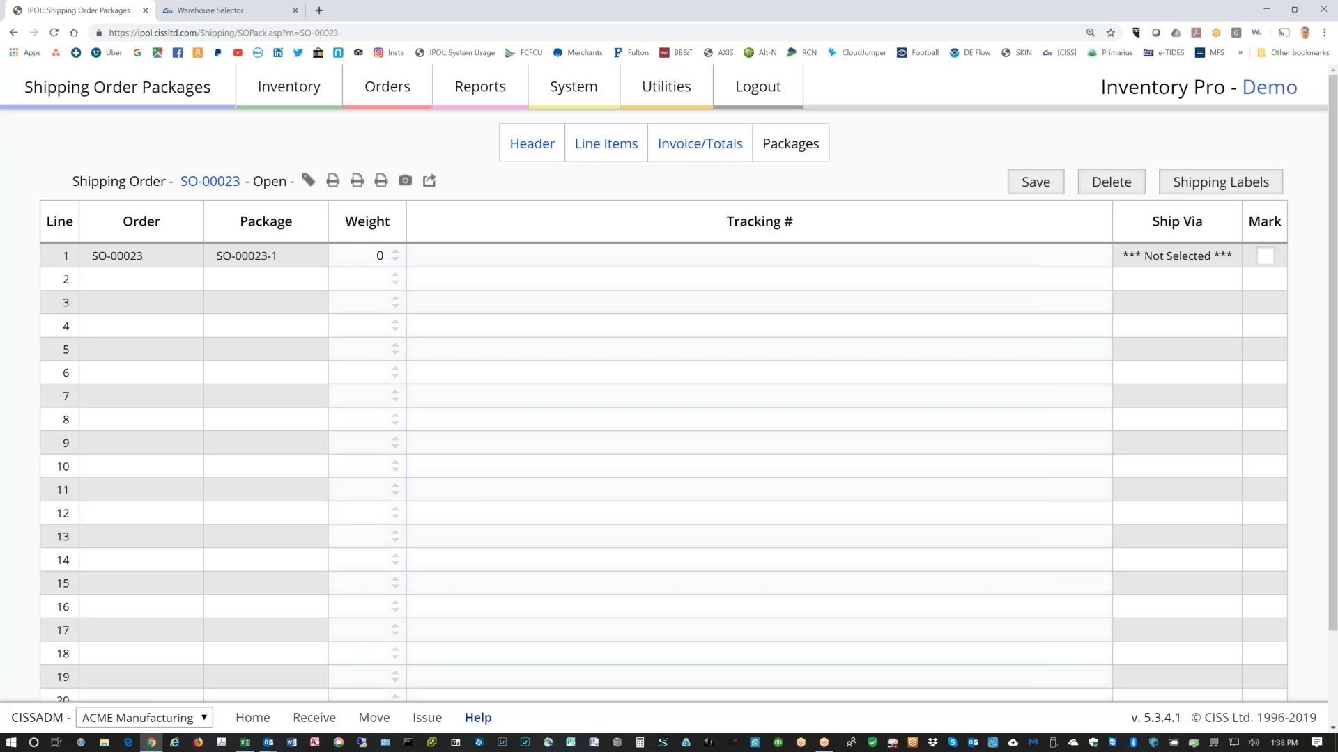
left_click(533, 146)
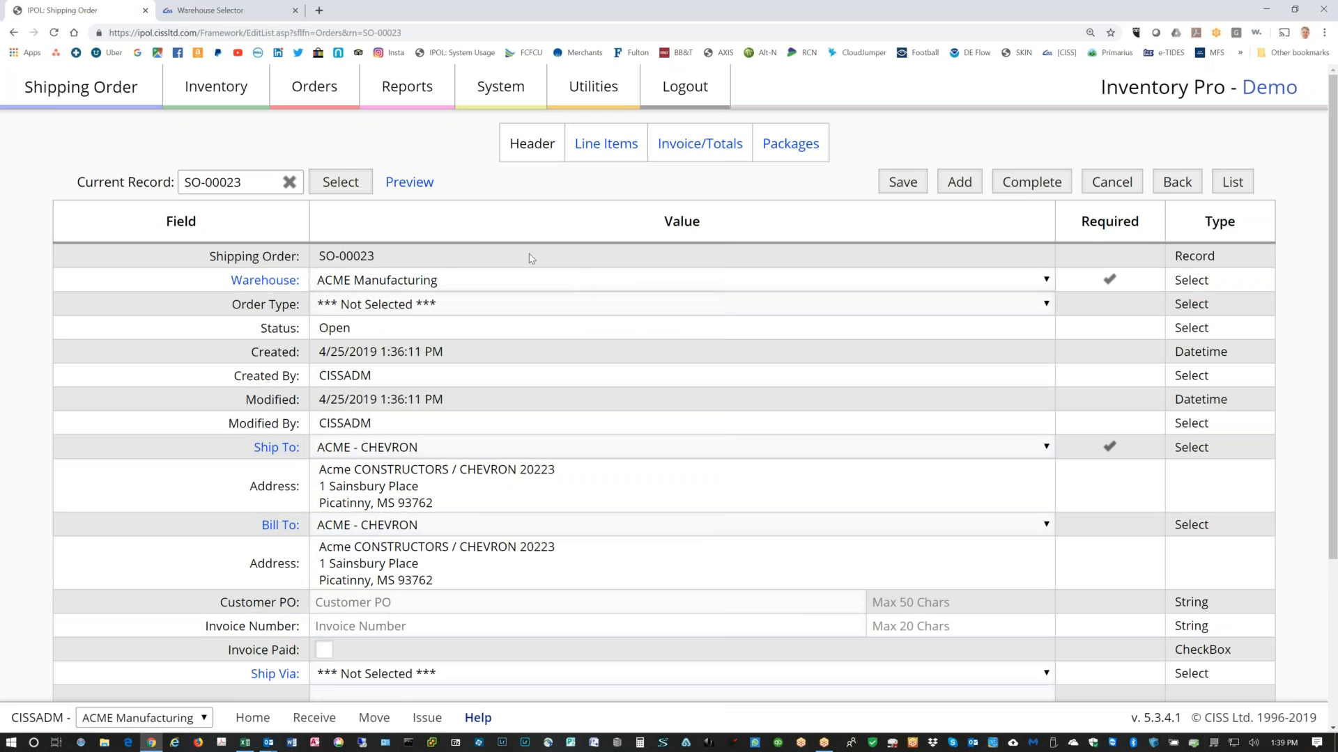
Create and save a shipping order from the ACME Medical warehouse to ACME - MONTANA, and look over its header.
mouse_move(322, 98)
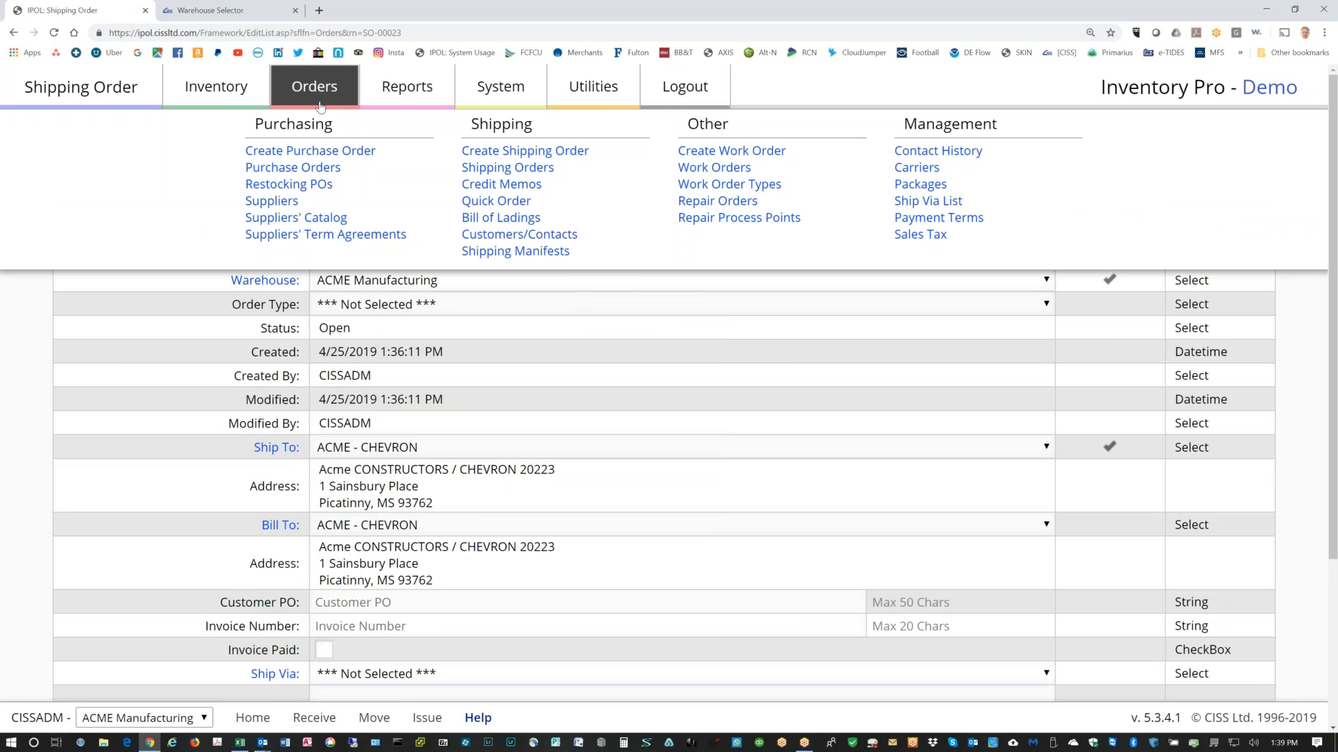
left_click(482, 152)
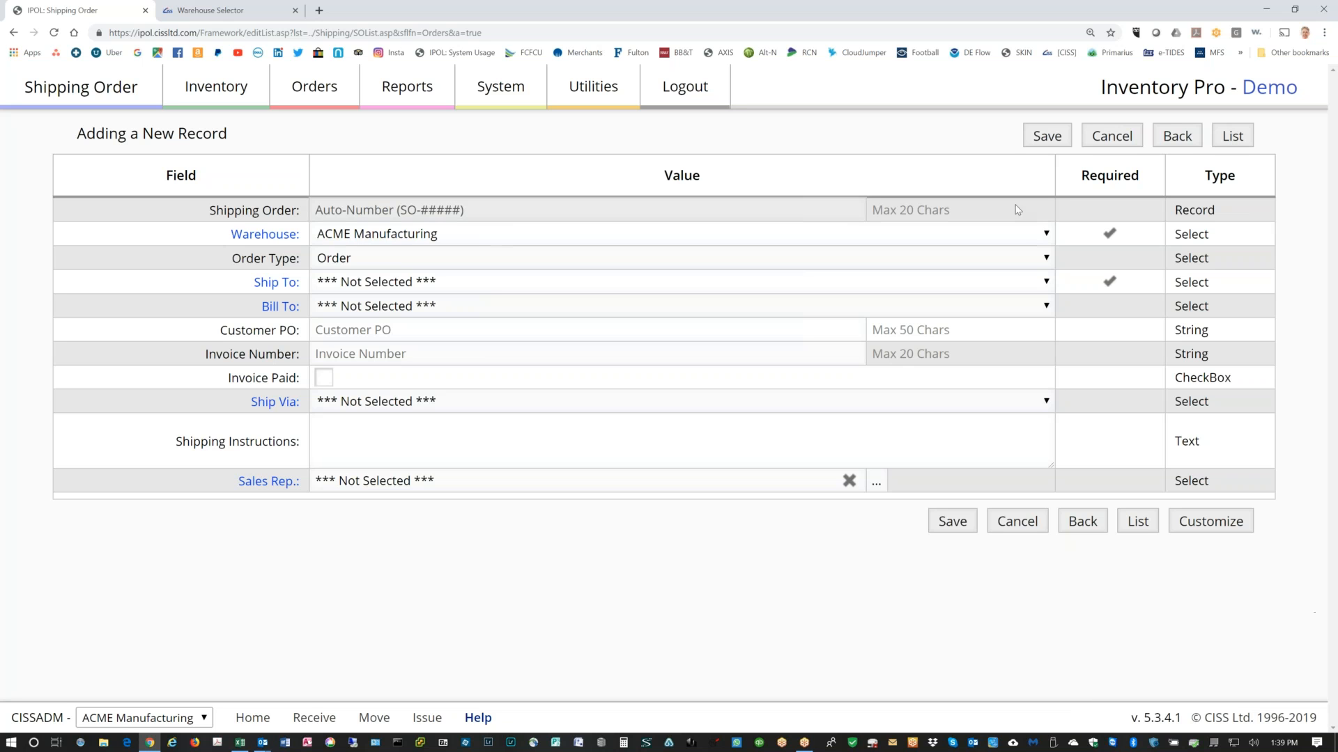
left_click(1048, 237)
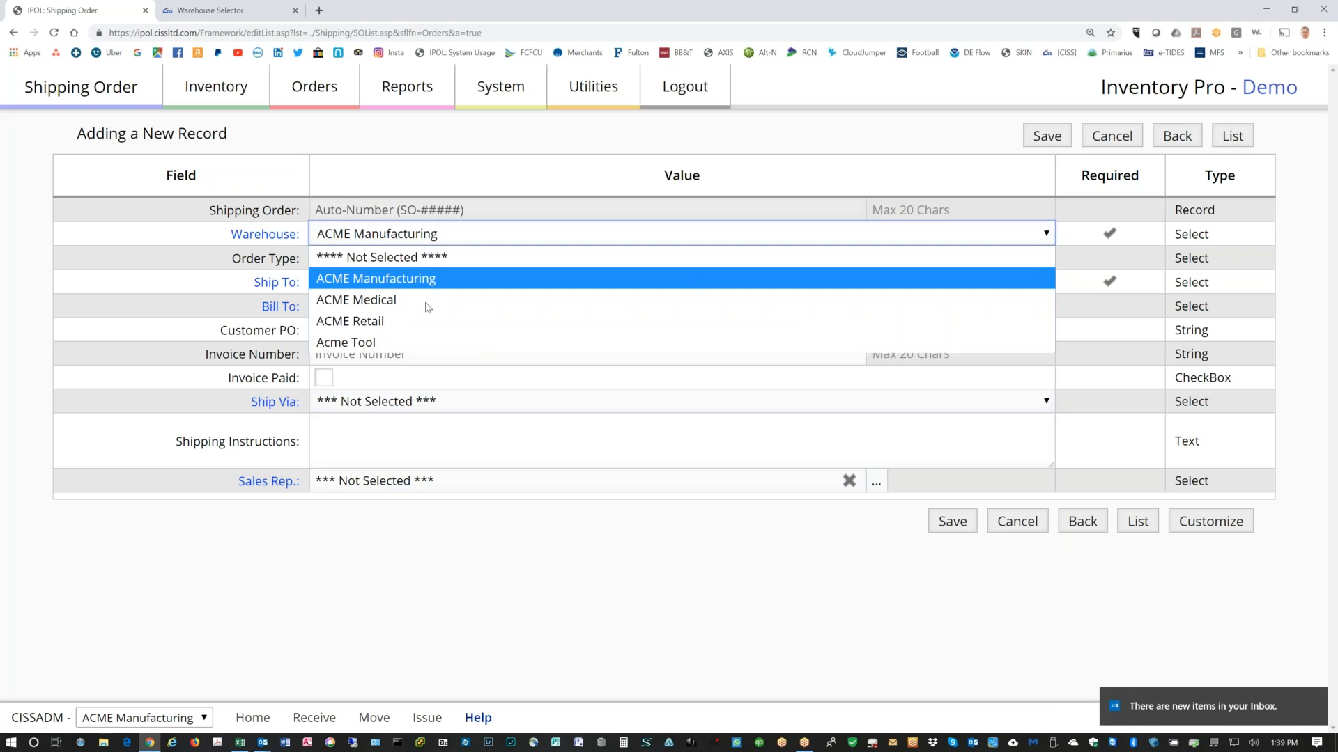
left_click(360, 306)
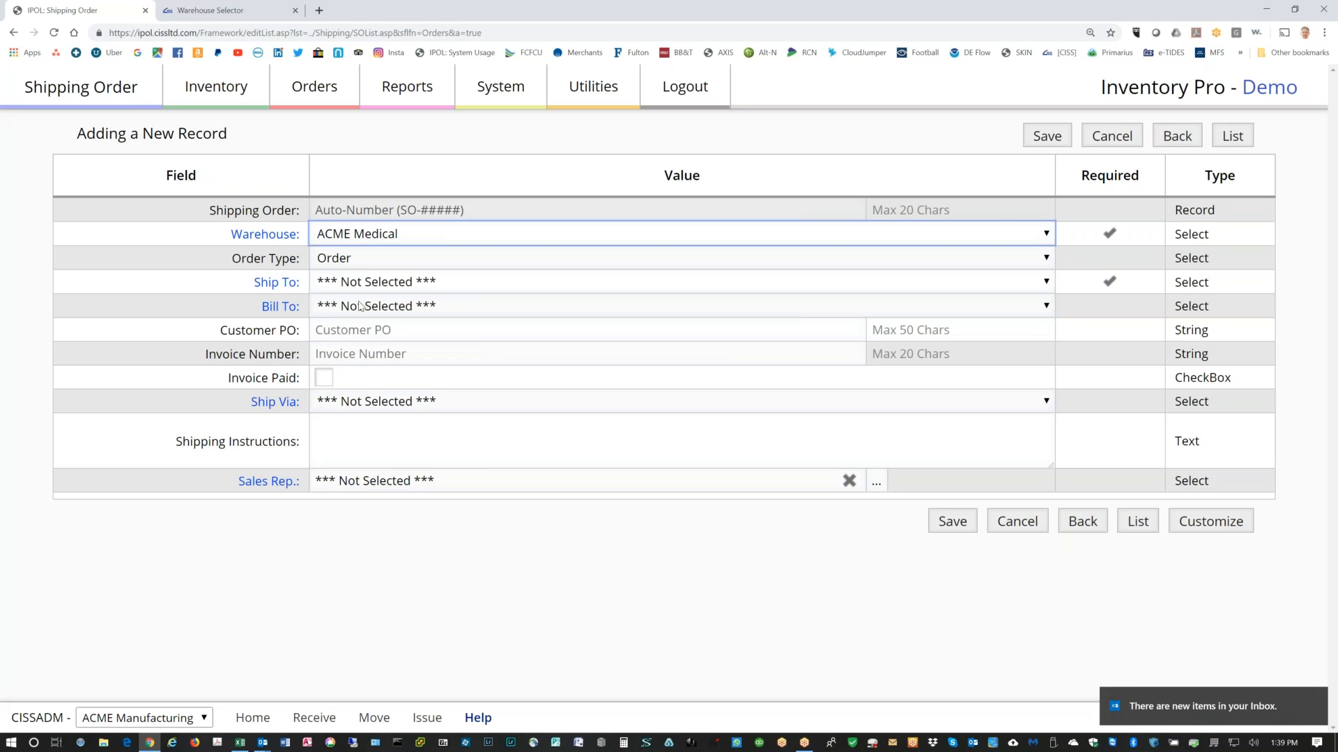
left_click(1045, 284)
left_click(412, 370)
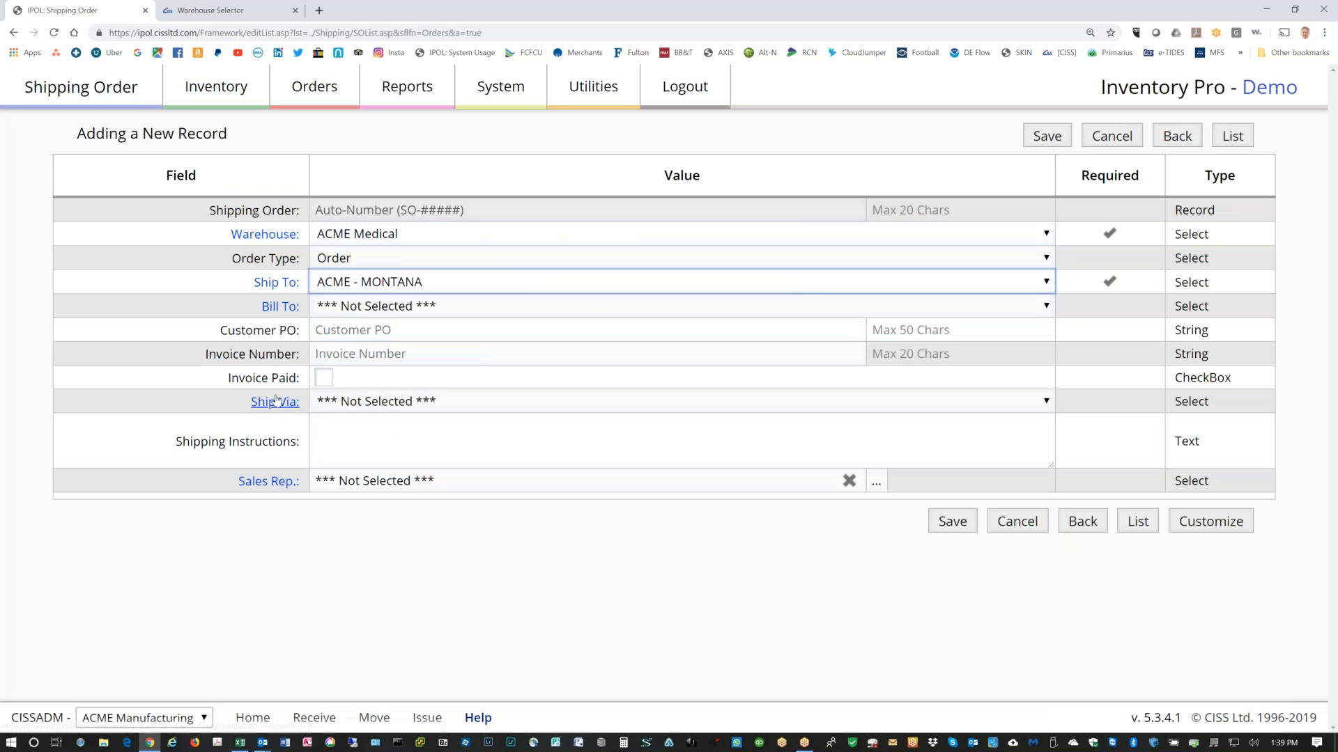
left_click(272, 288)
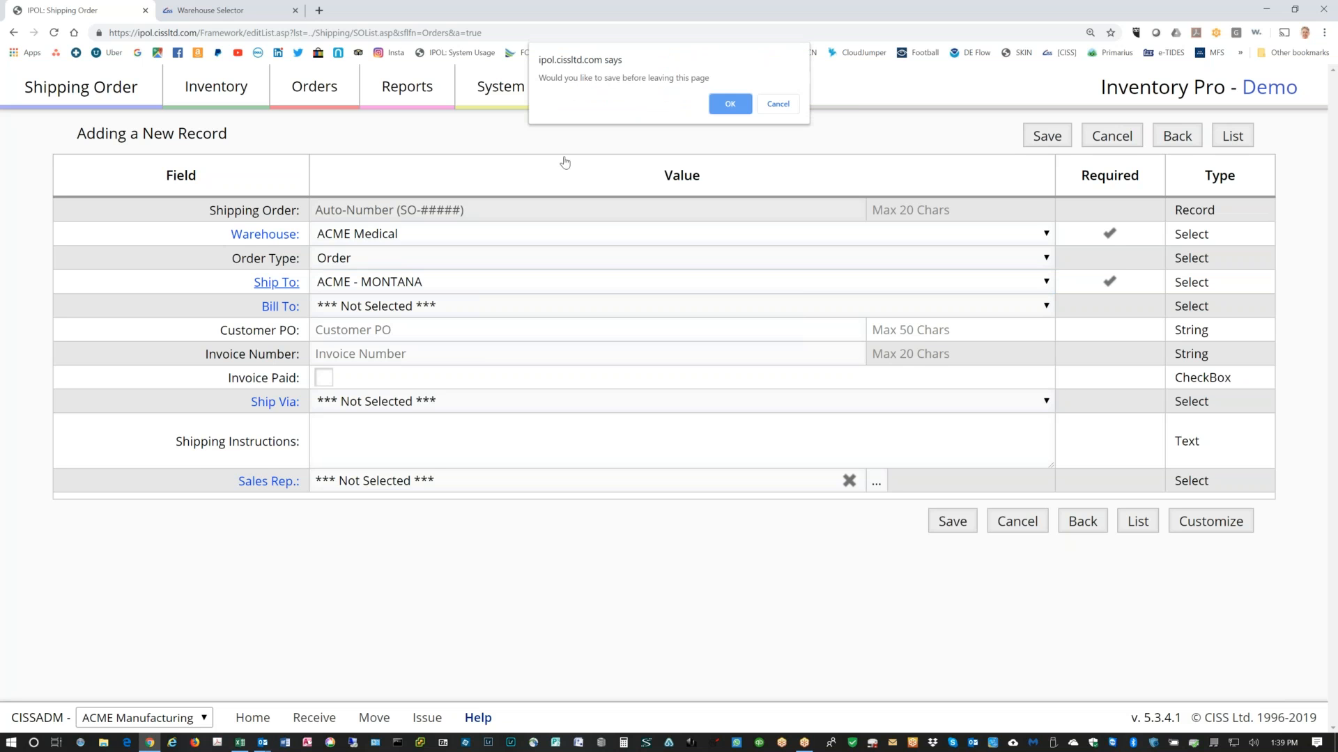
left_click(727, 104)
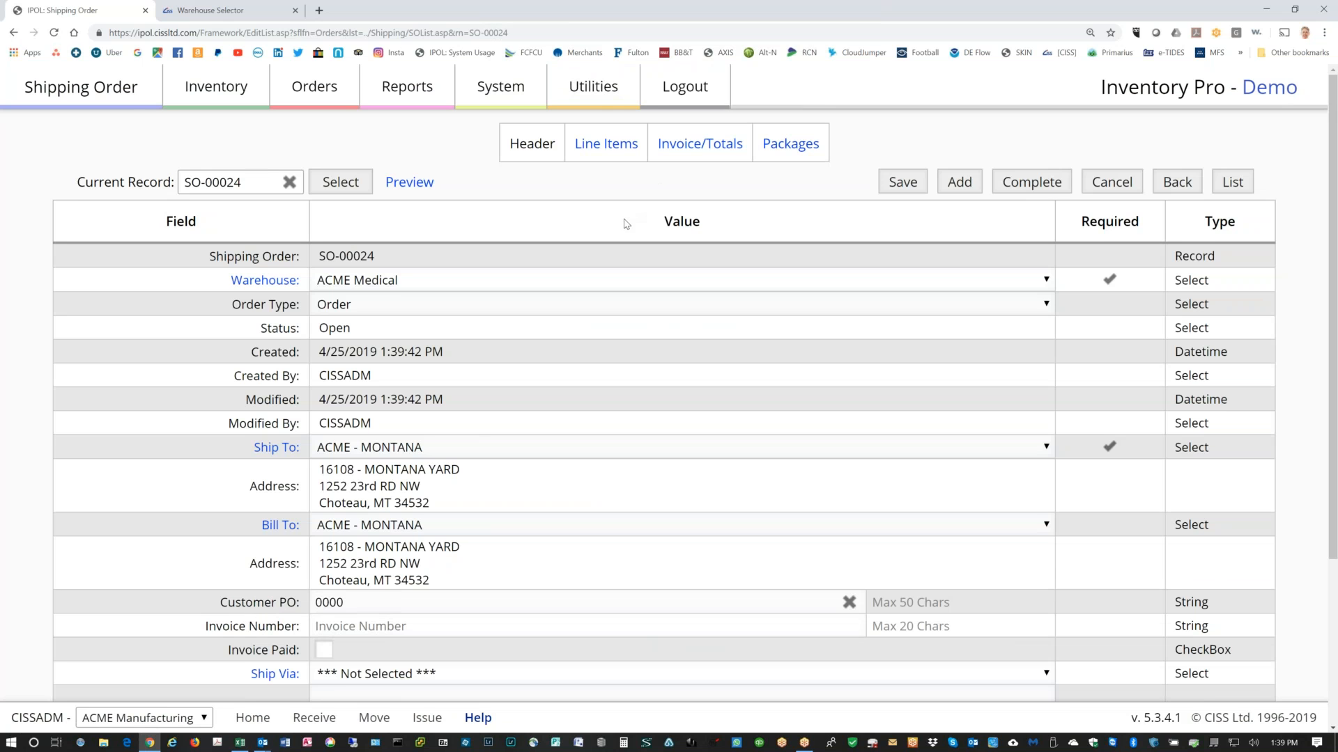
scroll(626, 223, "down", 3)
scroll(626, 223, "up", 3)
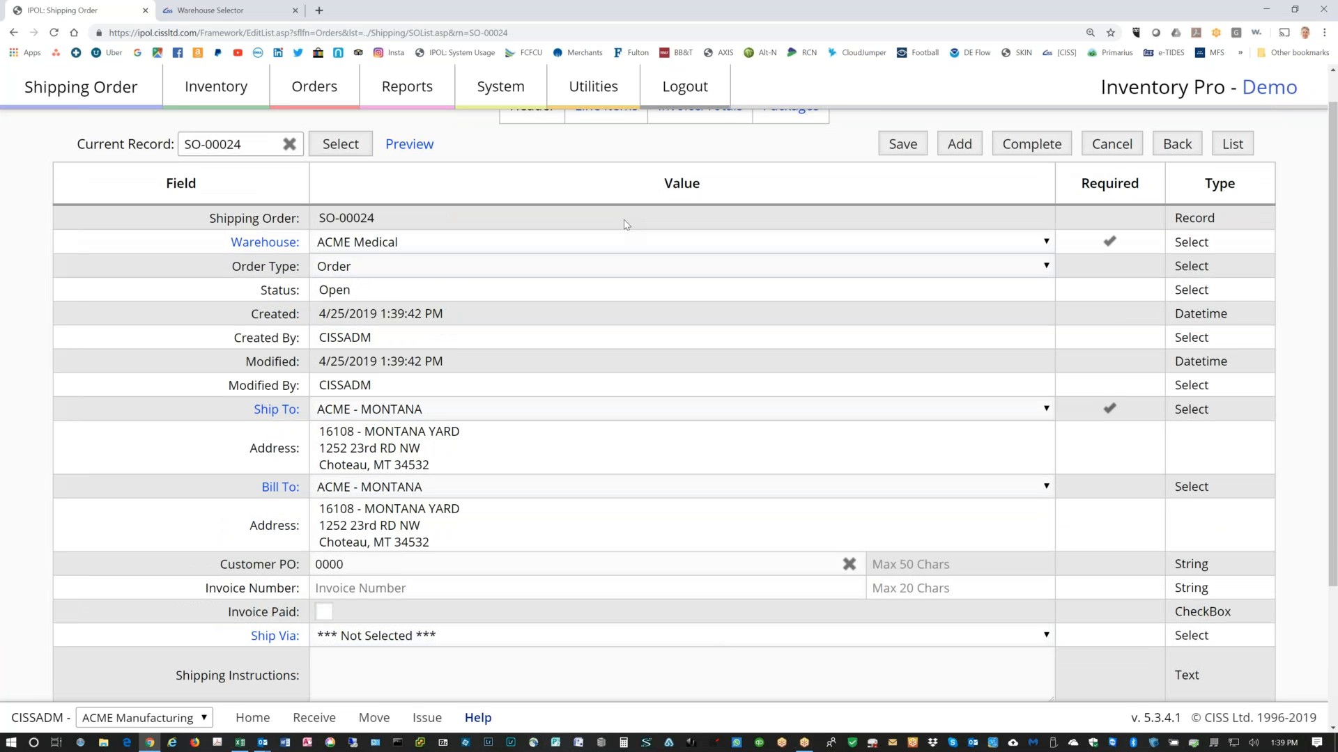
scroll(625, 224, "up", 1)
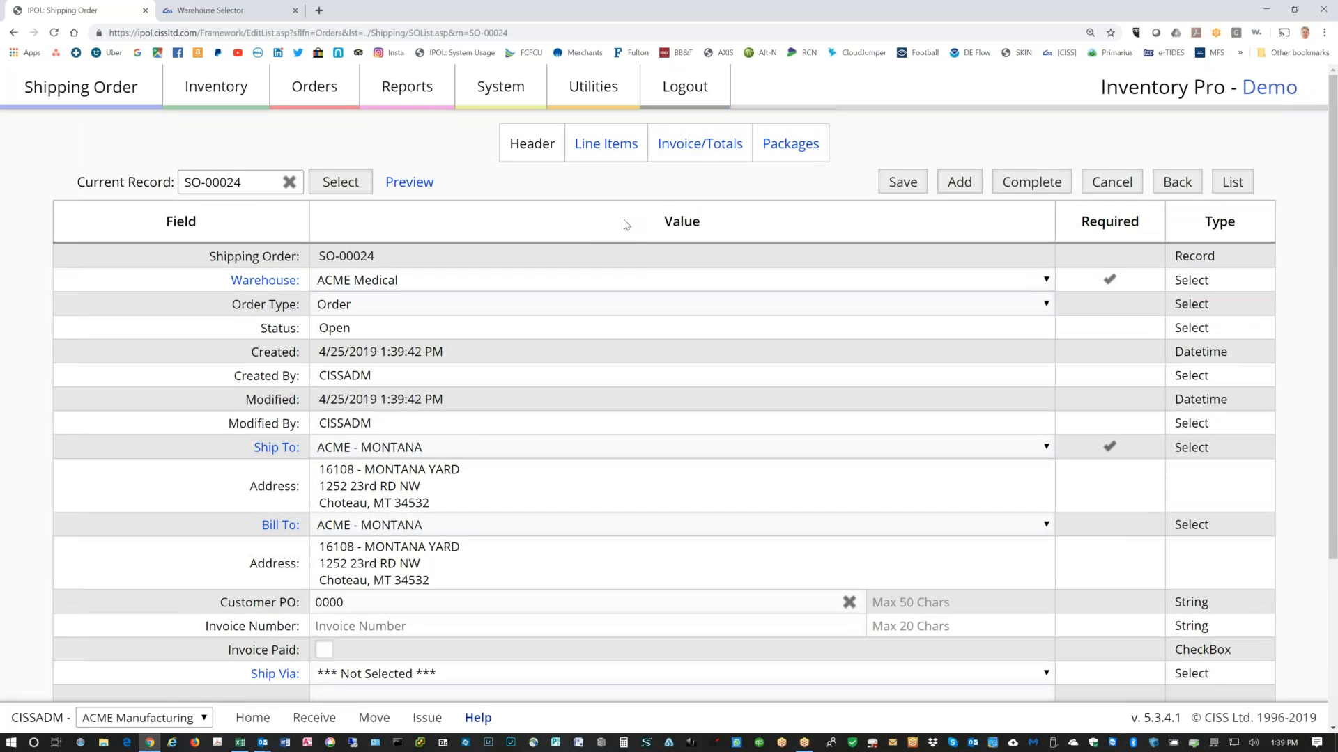
Open the Ship To customer's record from the order and look through its contact, address and pricing fields.
left_click(275, 450)
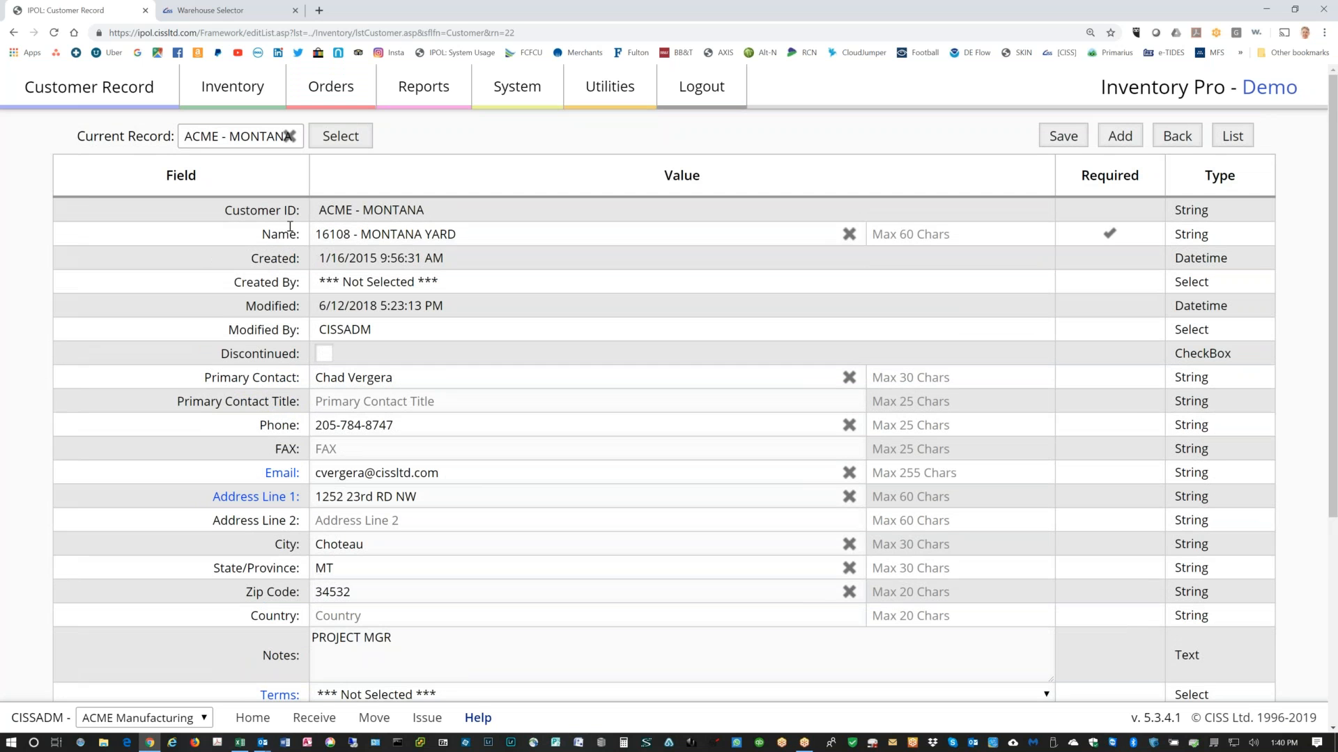
scroll(414, 313, "down", 5)
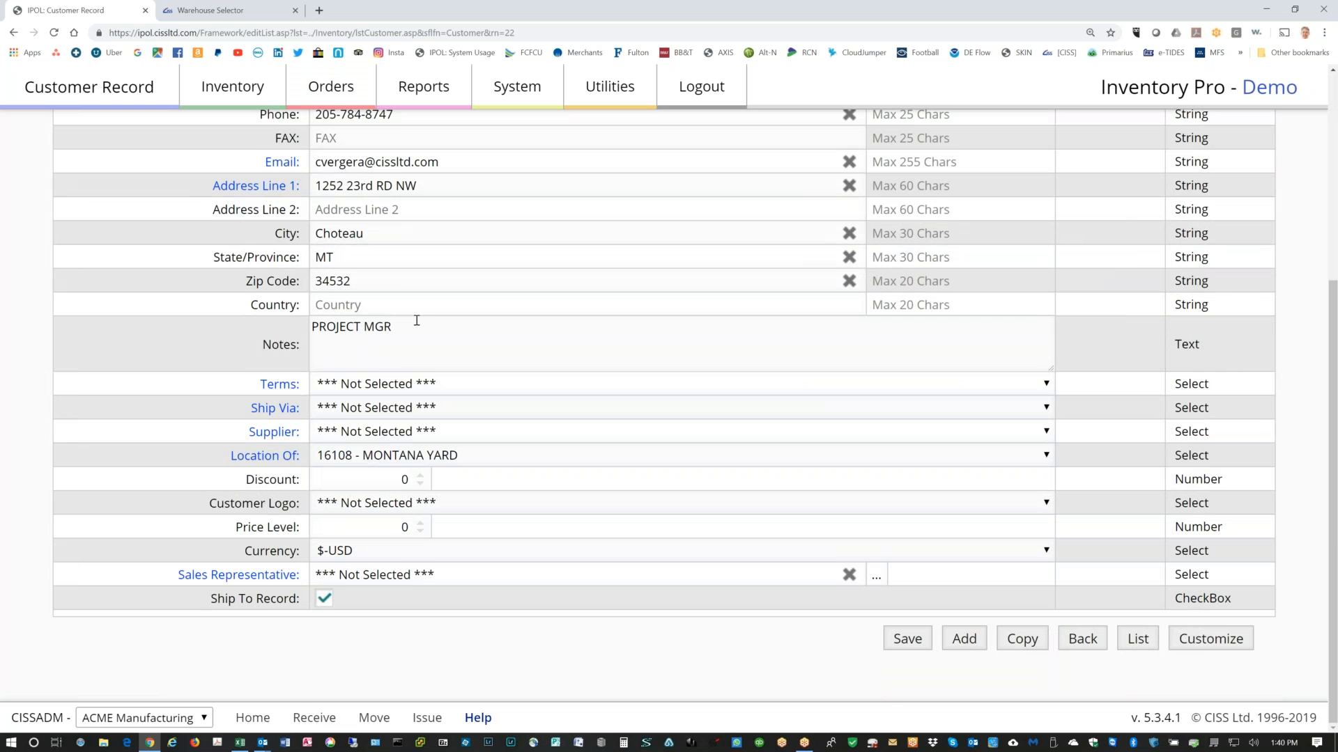
scroll(417, 320, "up", 5)
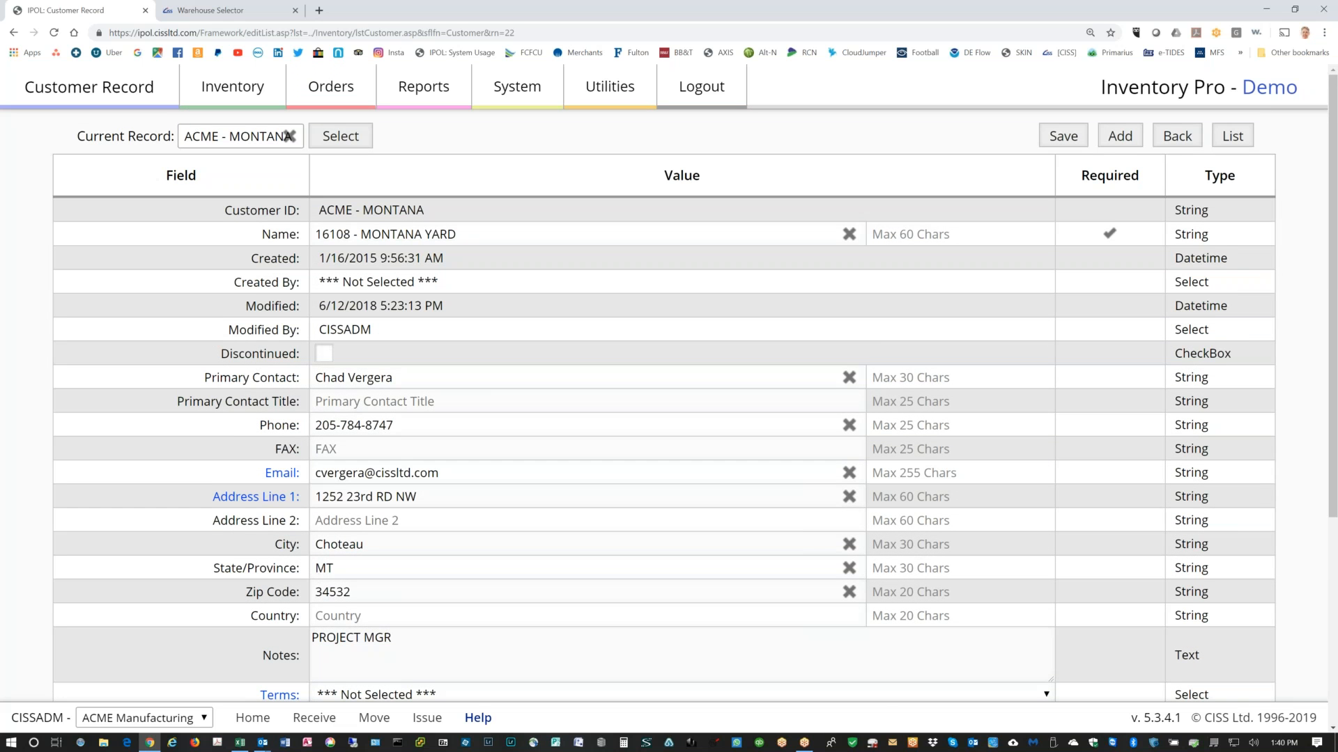
scroll(436, 455, "down", 3)
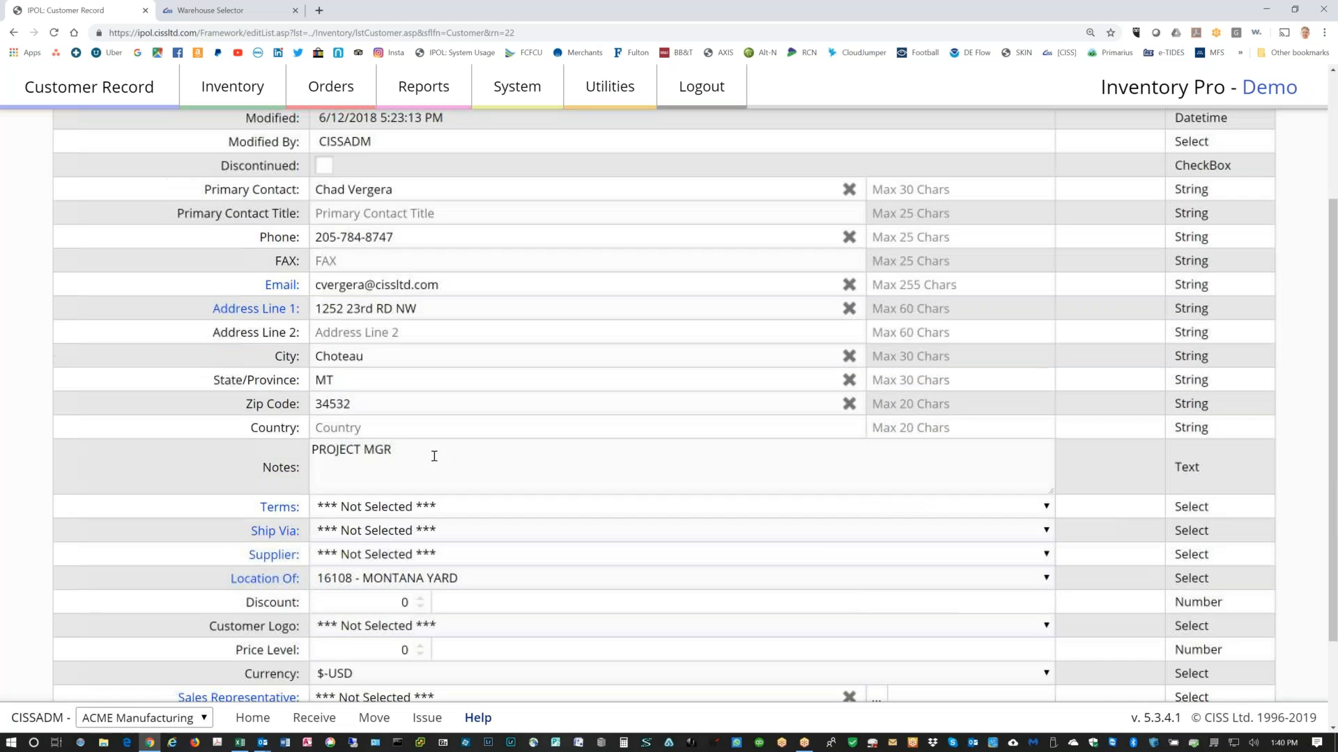
scroll(435, 459, "up", 3)
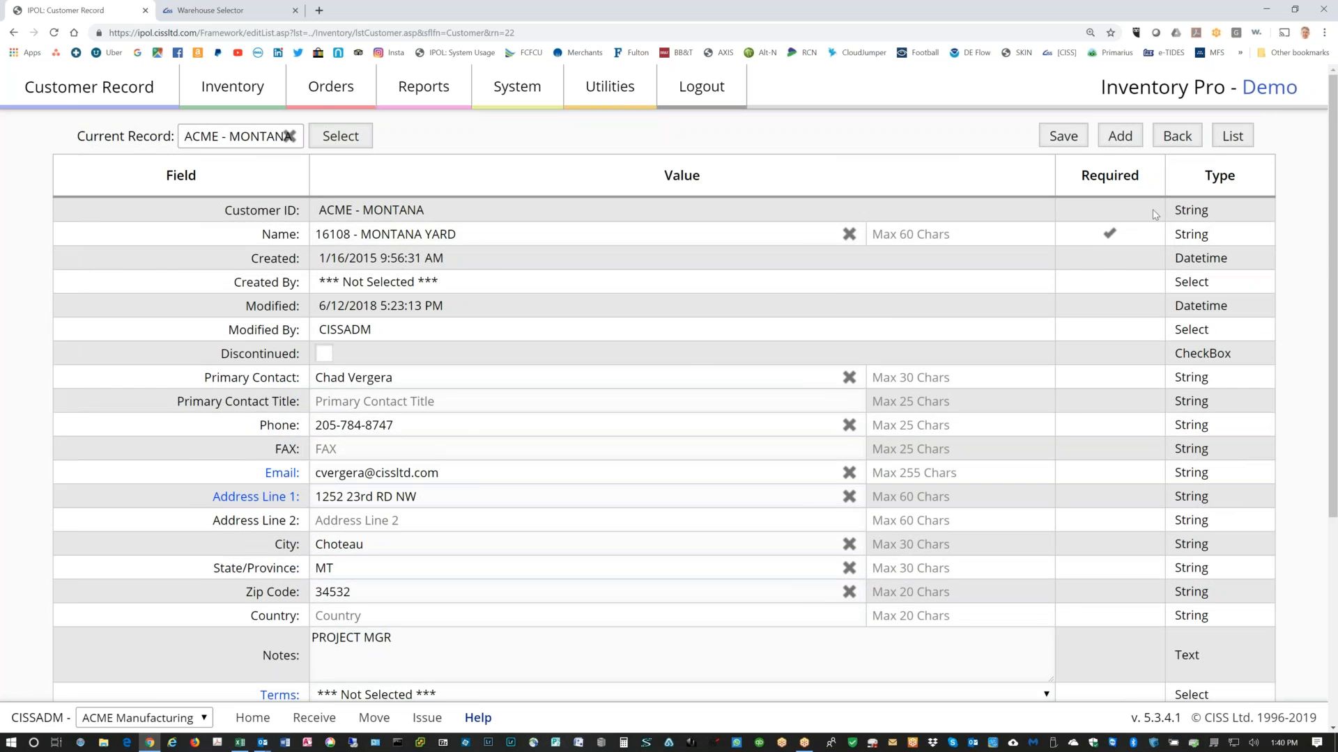
Start a new customer record from the customer list and set its Customer ID to ACE Kitchens.
left_click(1230, 137)
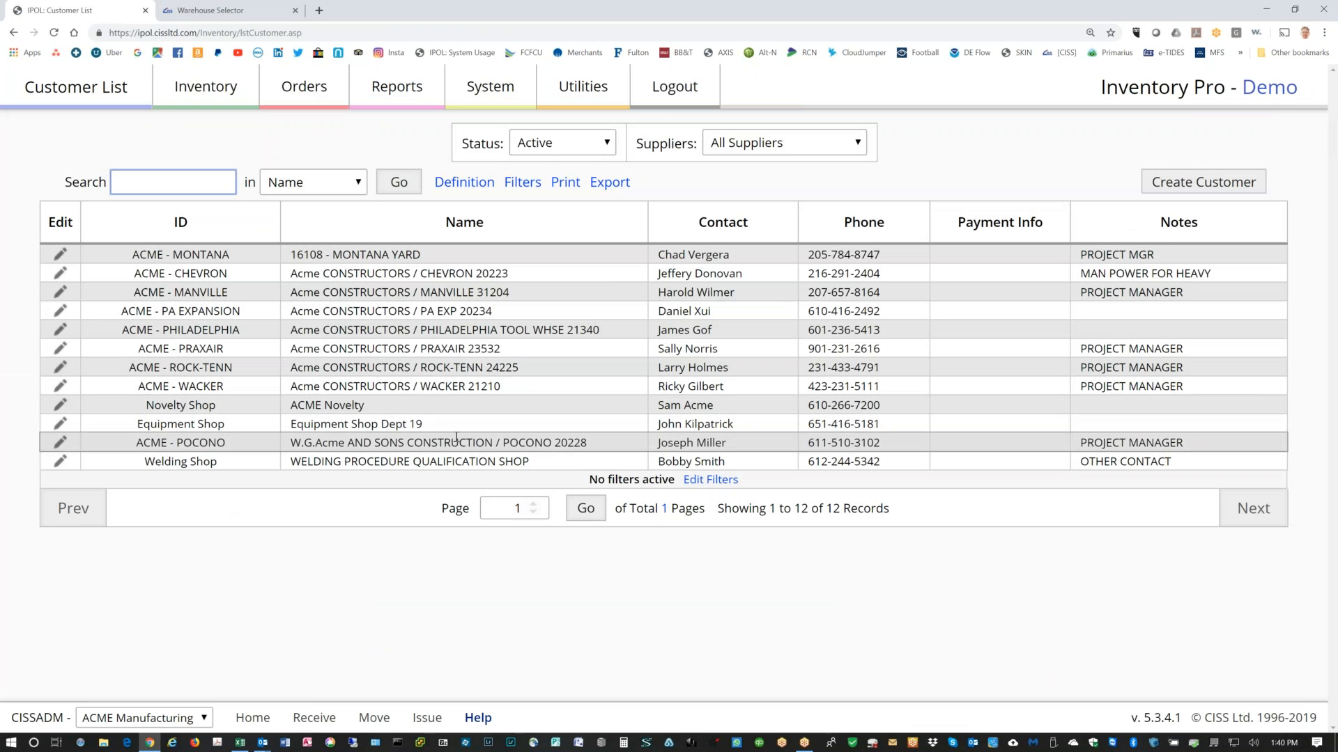
left_click(1177, 187)
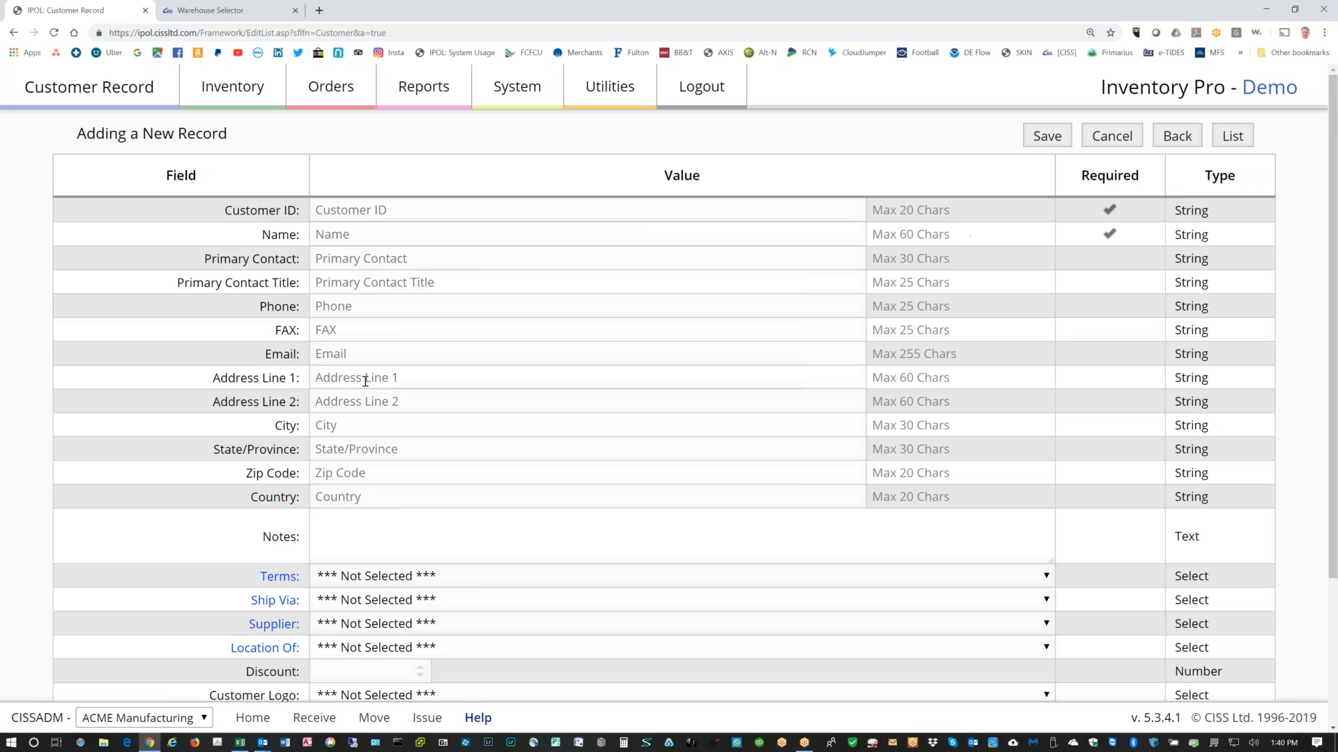
left_click(383, 212)
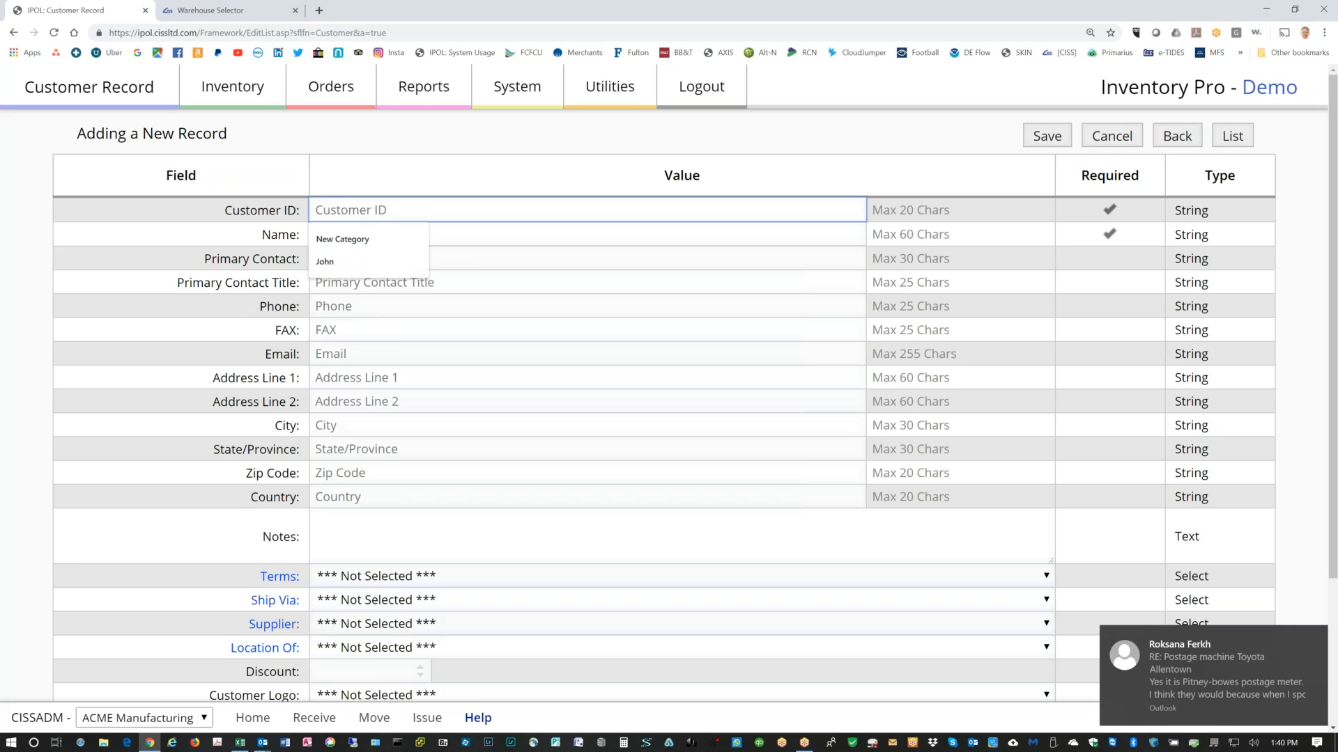
type("A")
key("BackSpace")
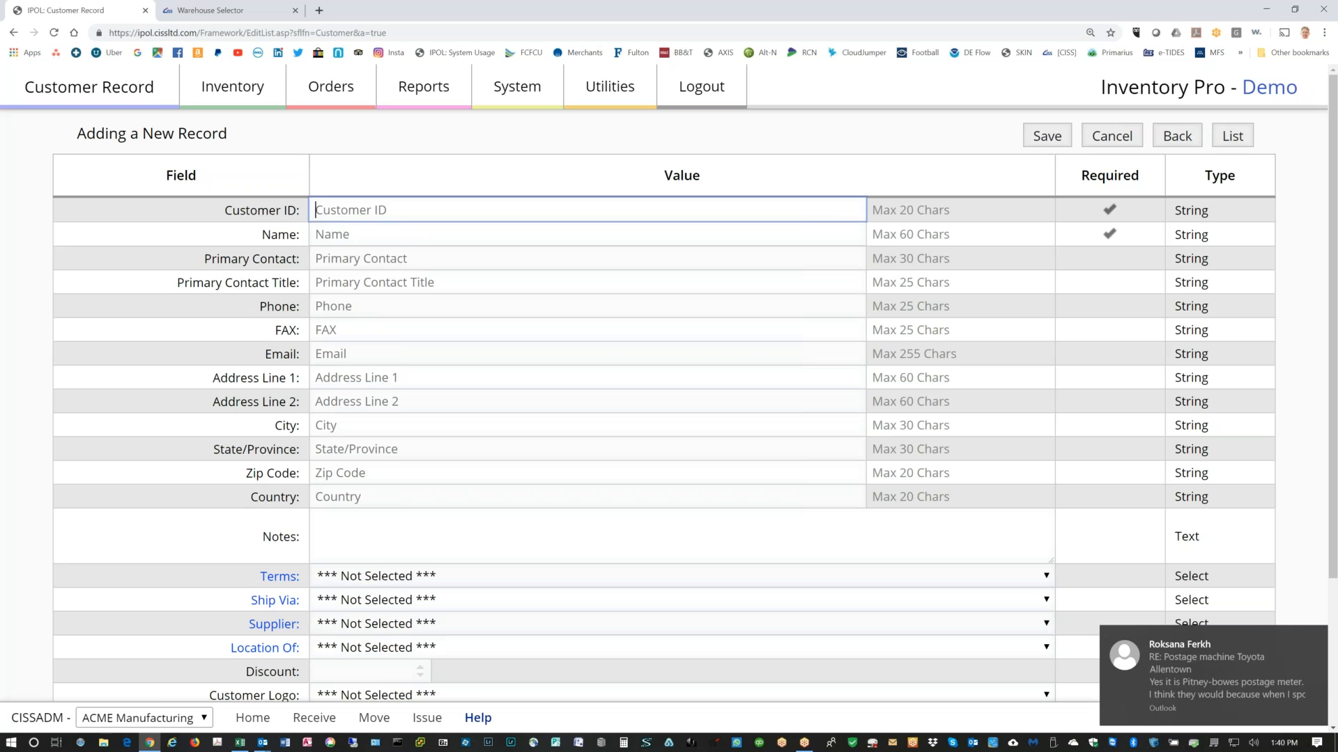
type("ACE")
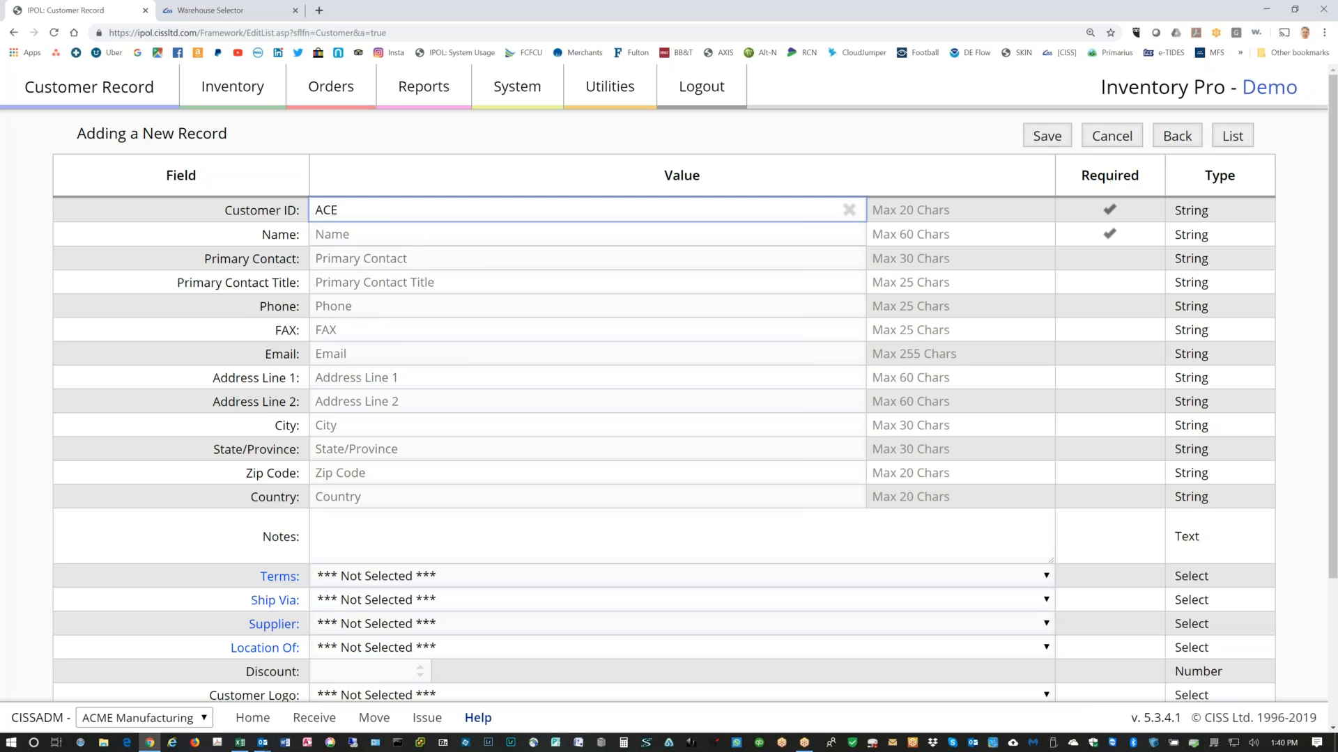
type(" Kitchens")
Enter a person's full name in the new customer record's Name field.
key("Tab")
type("J")
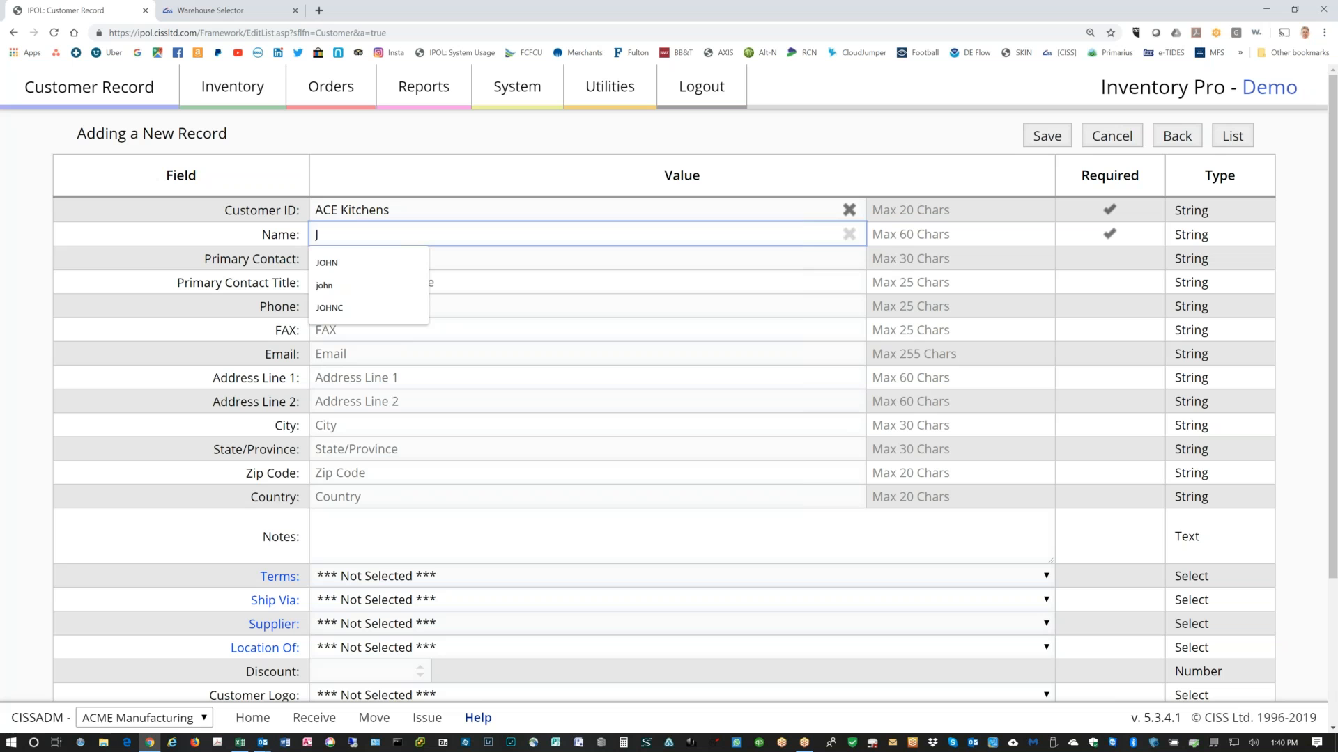
key("Down")
key("Tab")
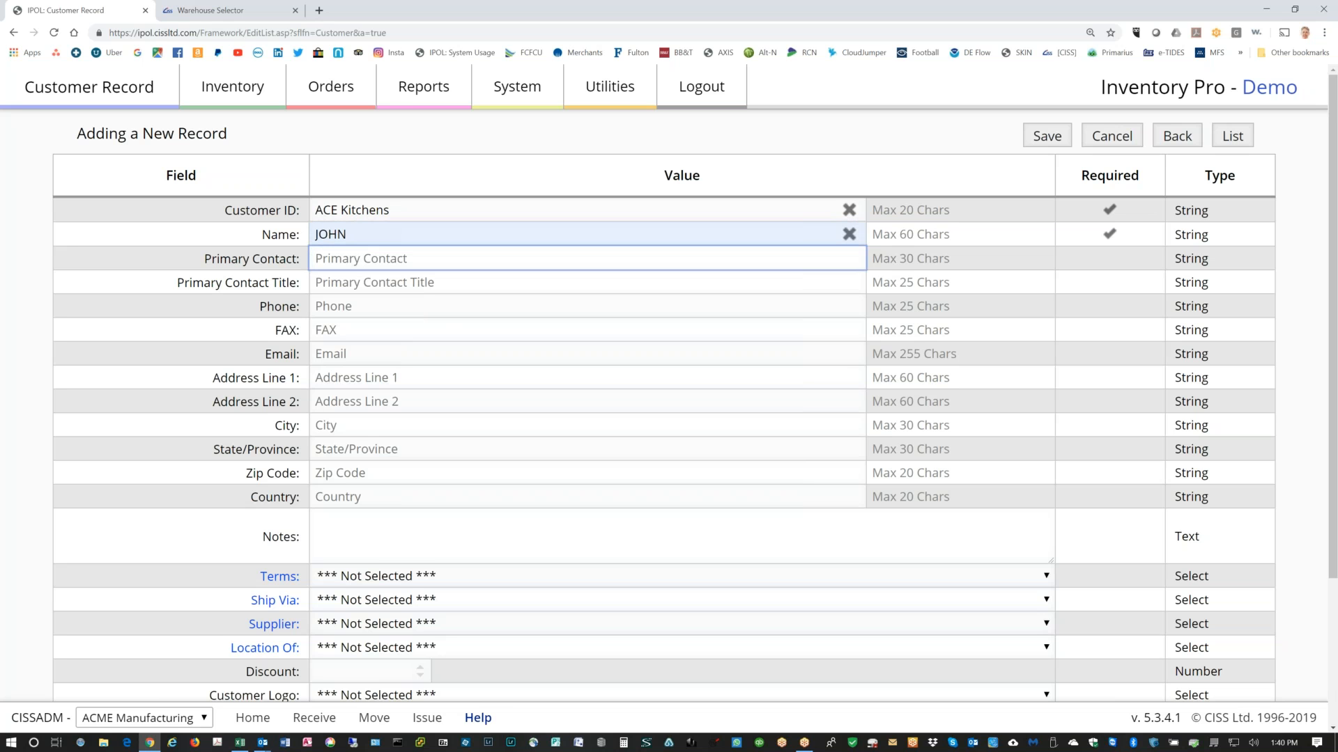
key("shift+Tab")
key("End")
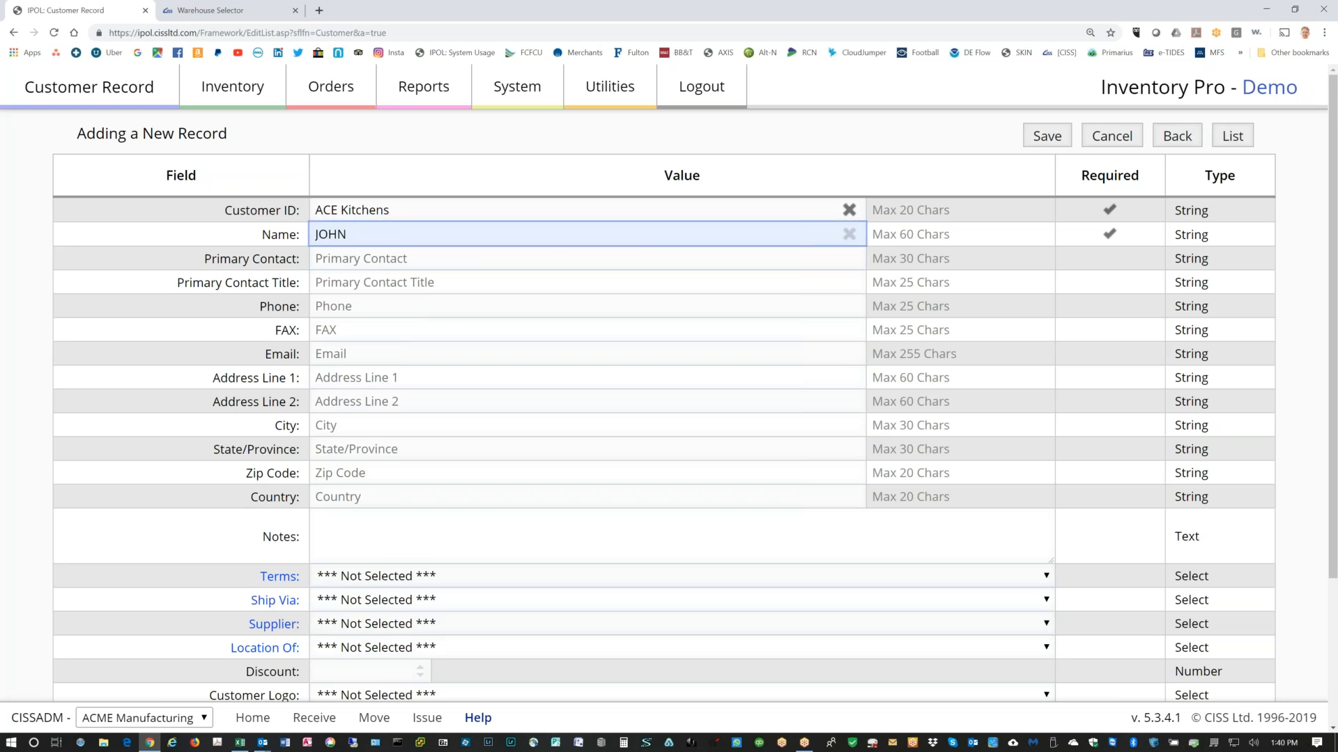
type("Doe")
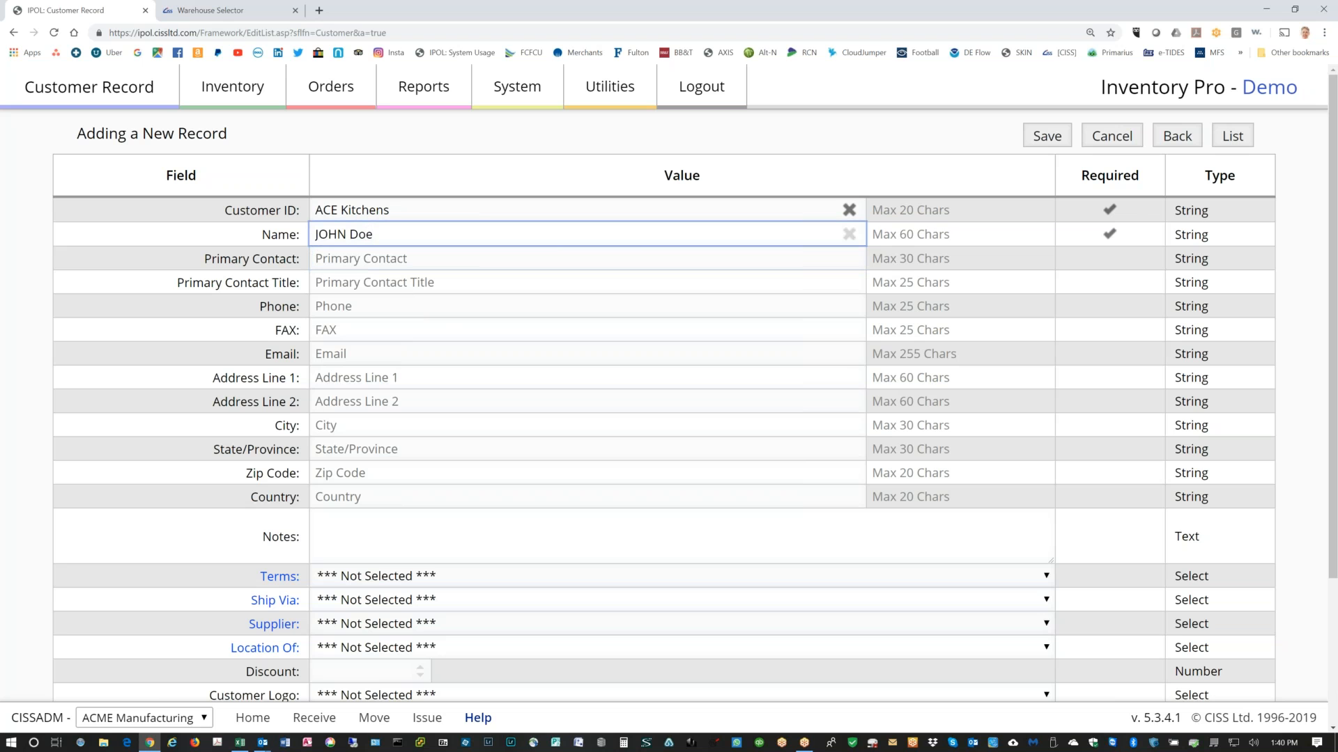
Fill in the customer's fax number and save the new customer record.
left_click(354, 328)
type("5")
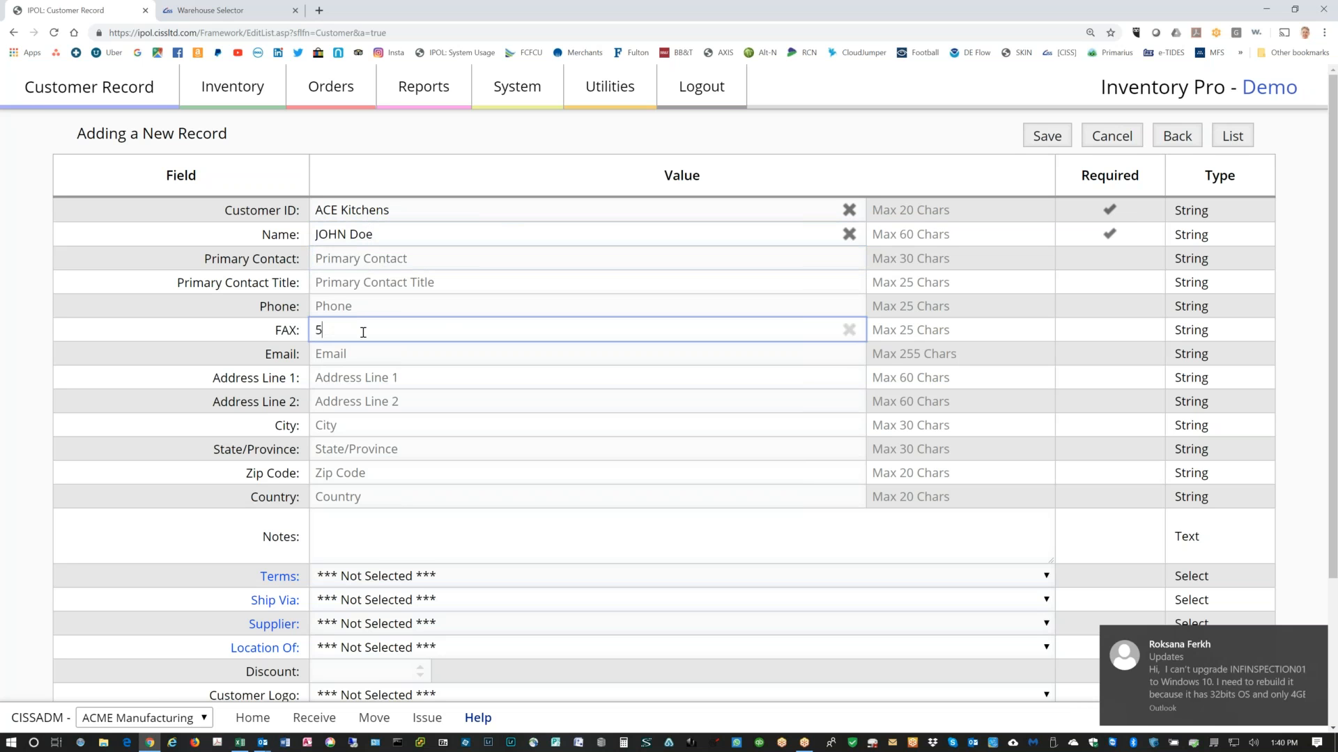
type("555551212")
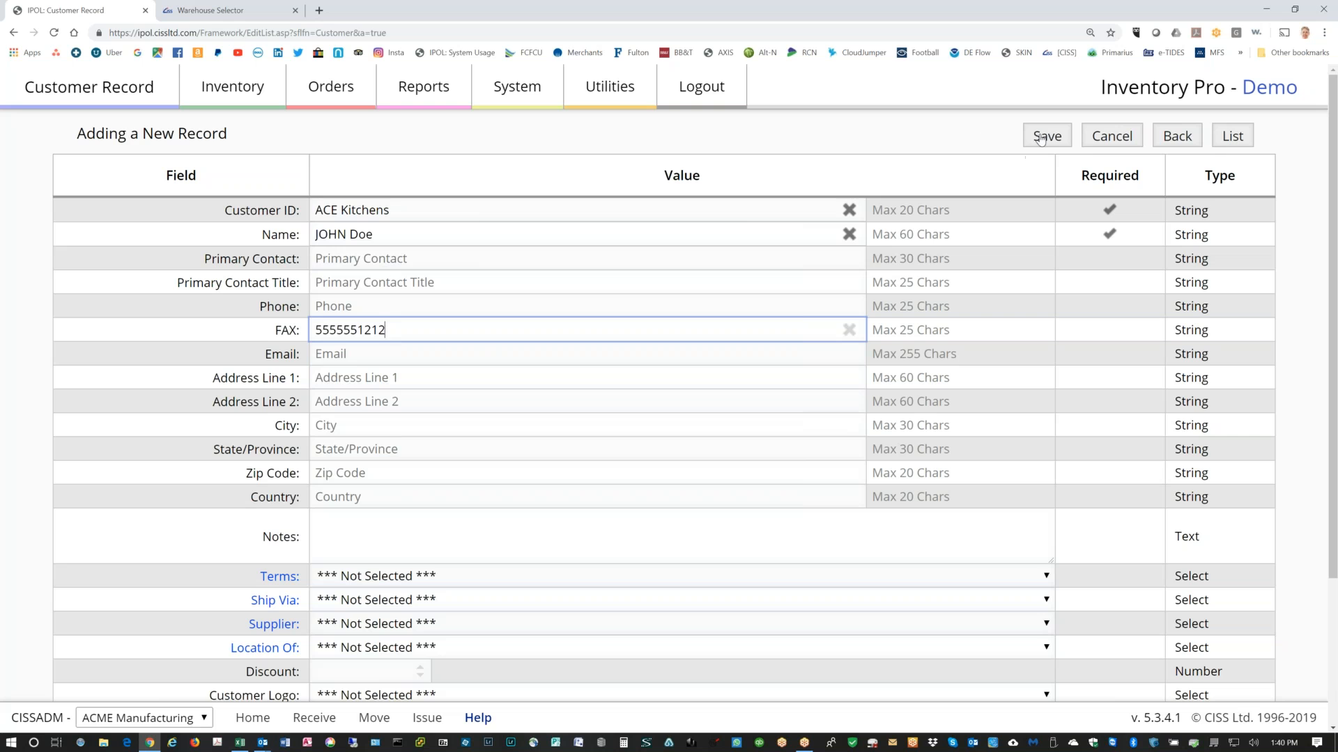
left_click(1040, 137)
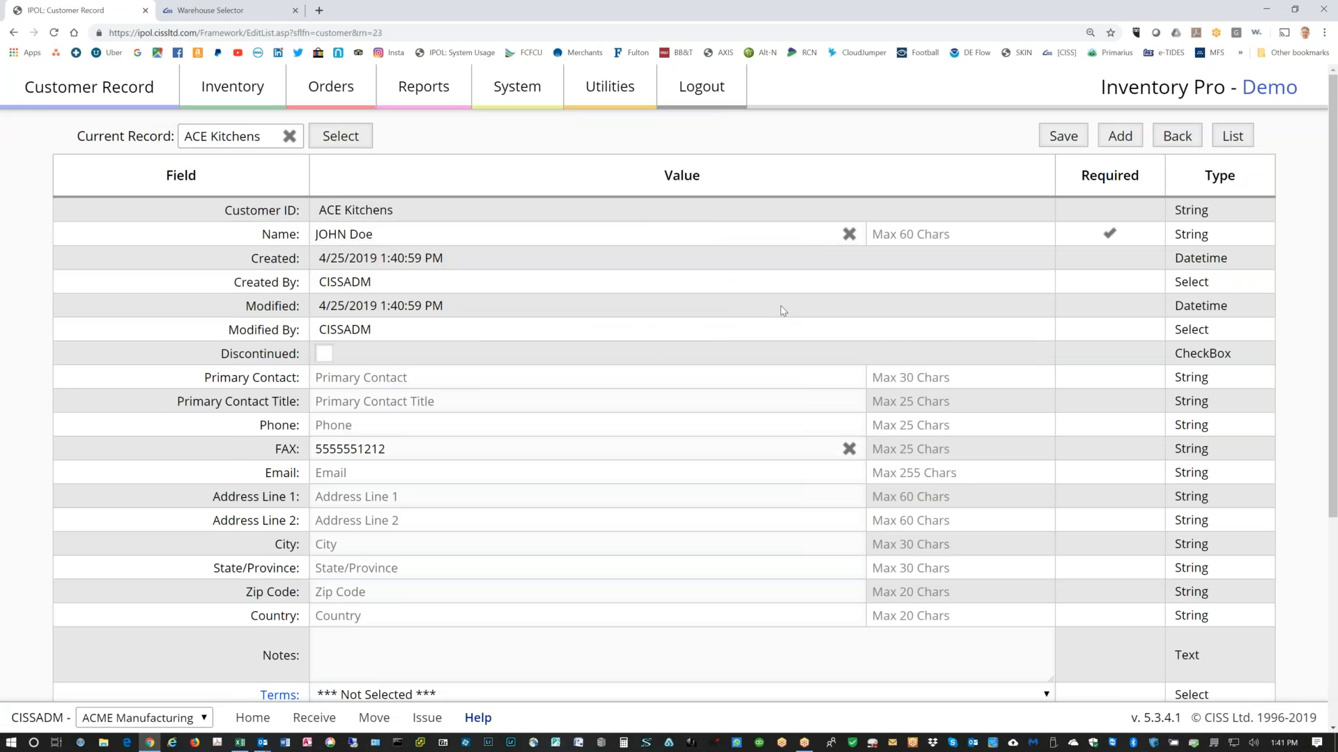
Look over the saved customer record's fields and open the Item Master List.
scroll(773, 307, "down", 2)
scroll(767, 298, "up", 2)
left_click(230, 91)
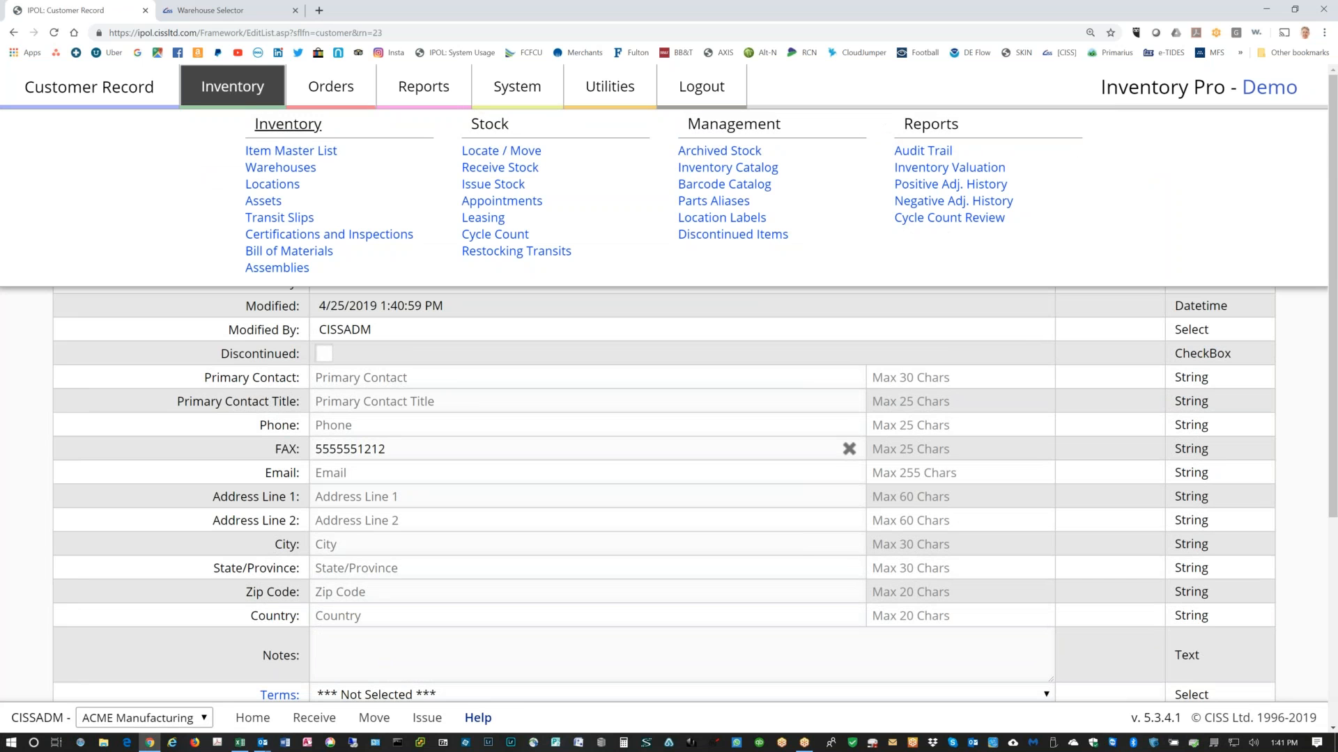
left_click(269, 151)
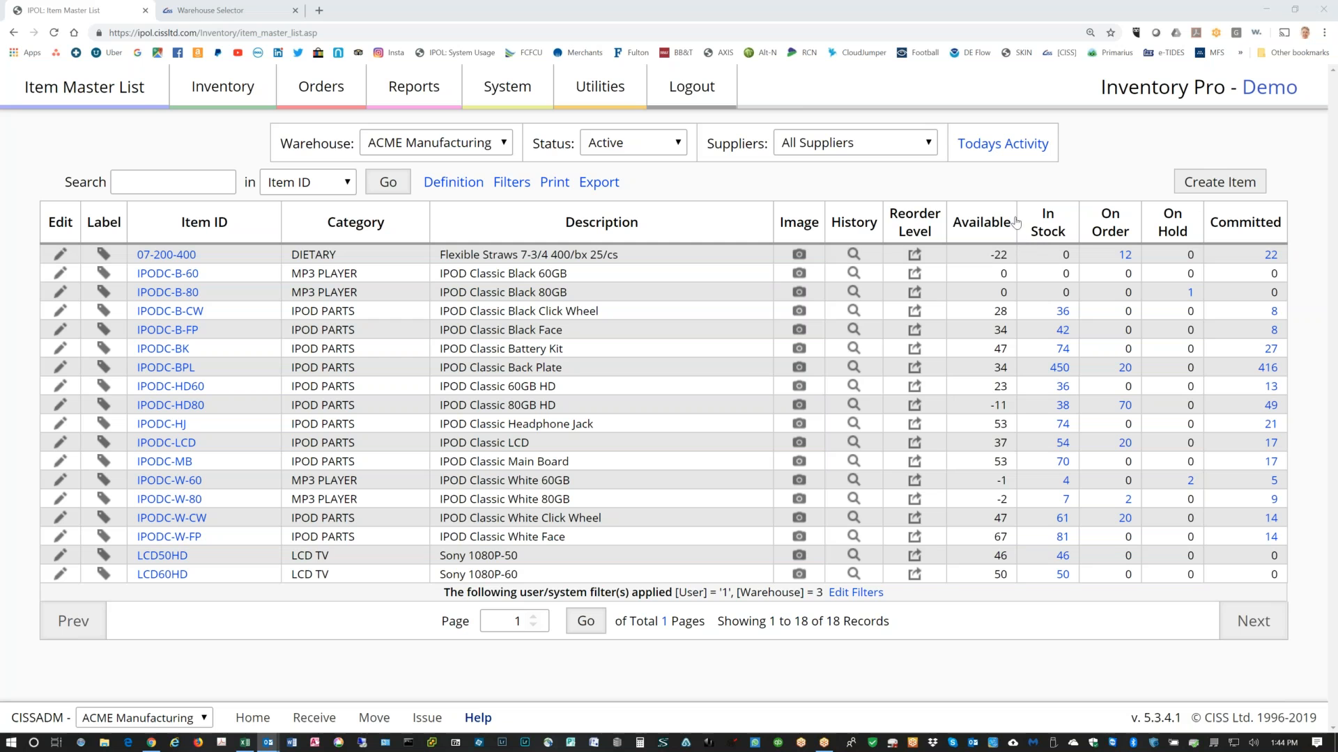
Open dev.cissltd.com/test_mission in a new browser tab and log in to Inventory Pro with the saved credentials.
left_click(319, 10)
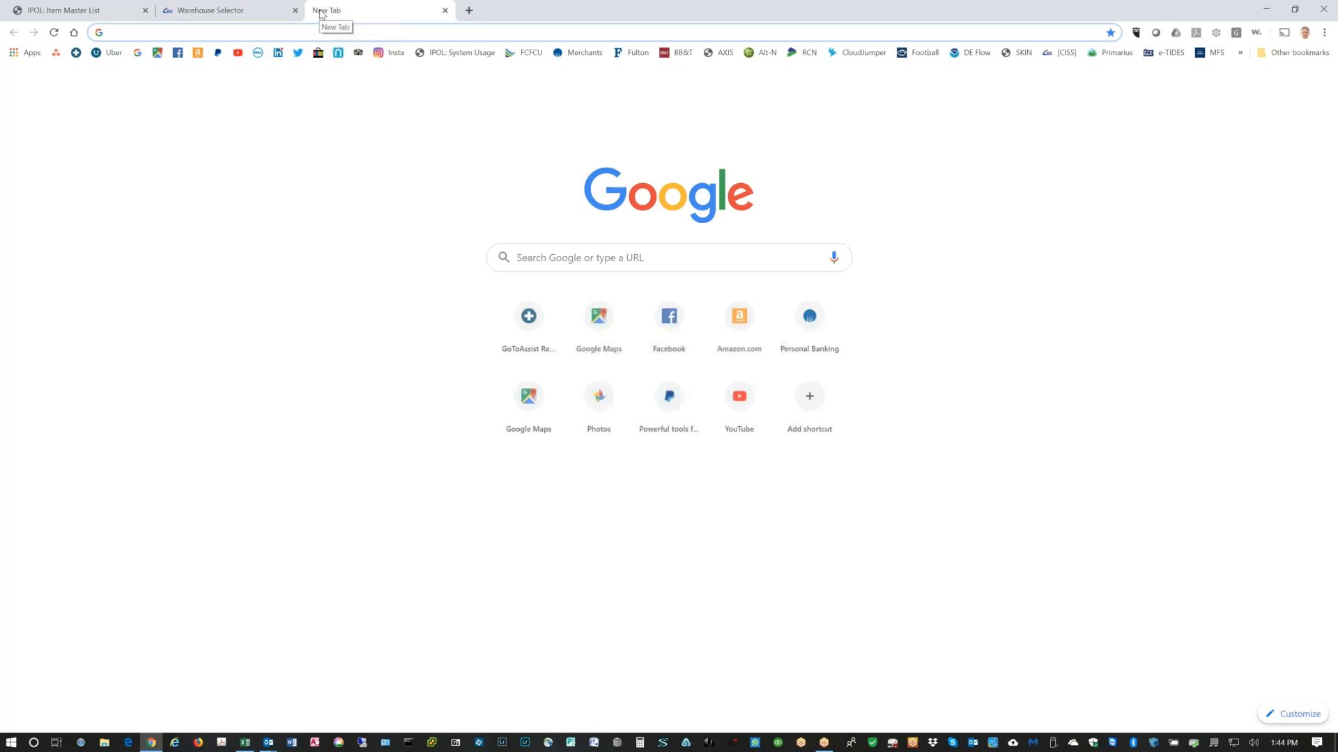
type("mission")
key("BackSpace")
key("BackSpace")
key("BackSpace")
key("BackSpace")
key("BackSpace")
key("BackSpace")
key("BackSpace")
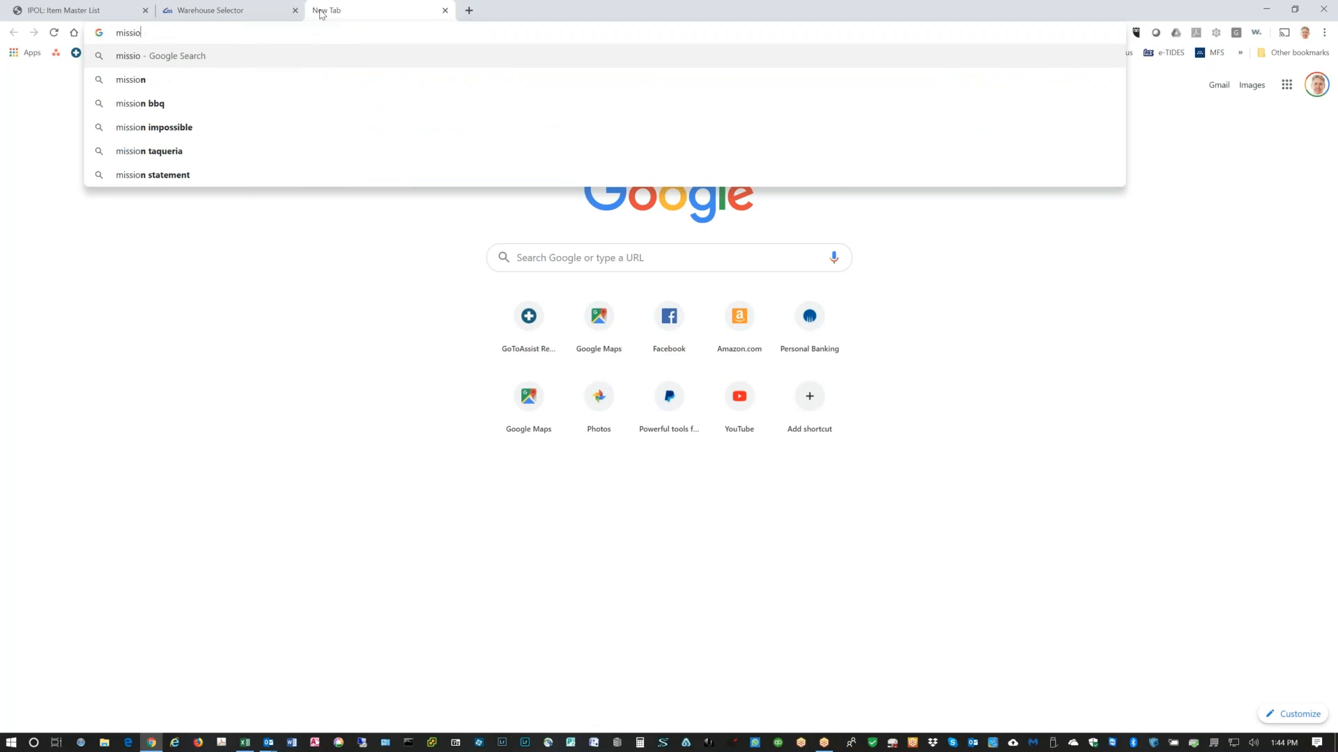
type("dev")
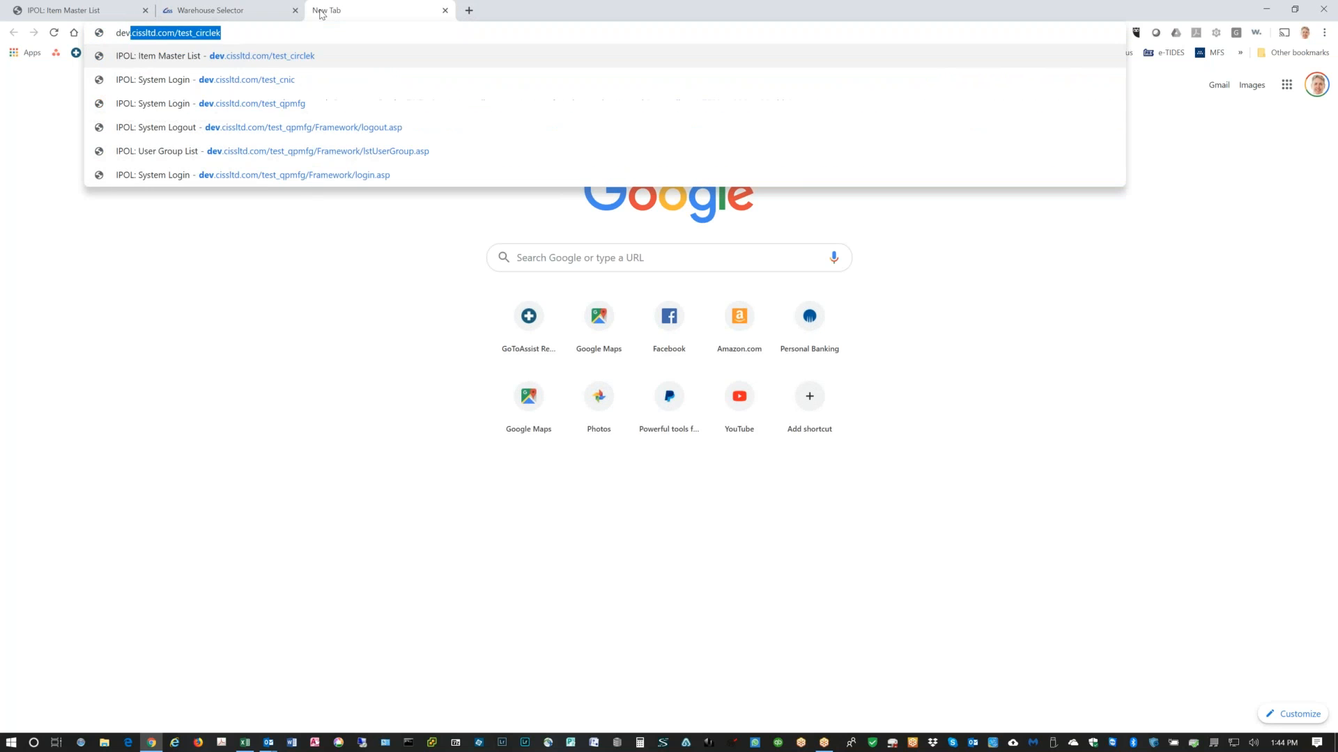
type(".cissltd.com/test_c")
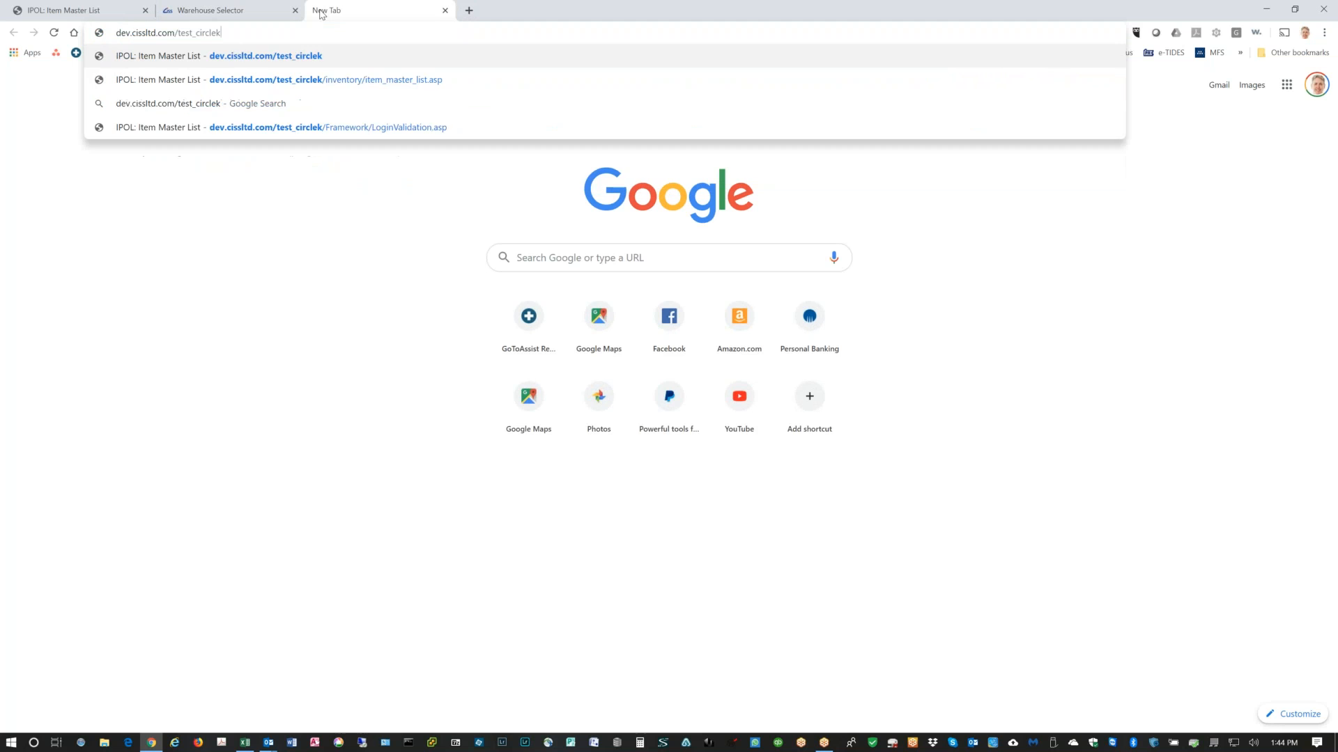
key("BackSpace")
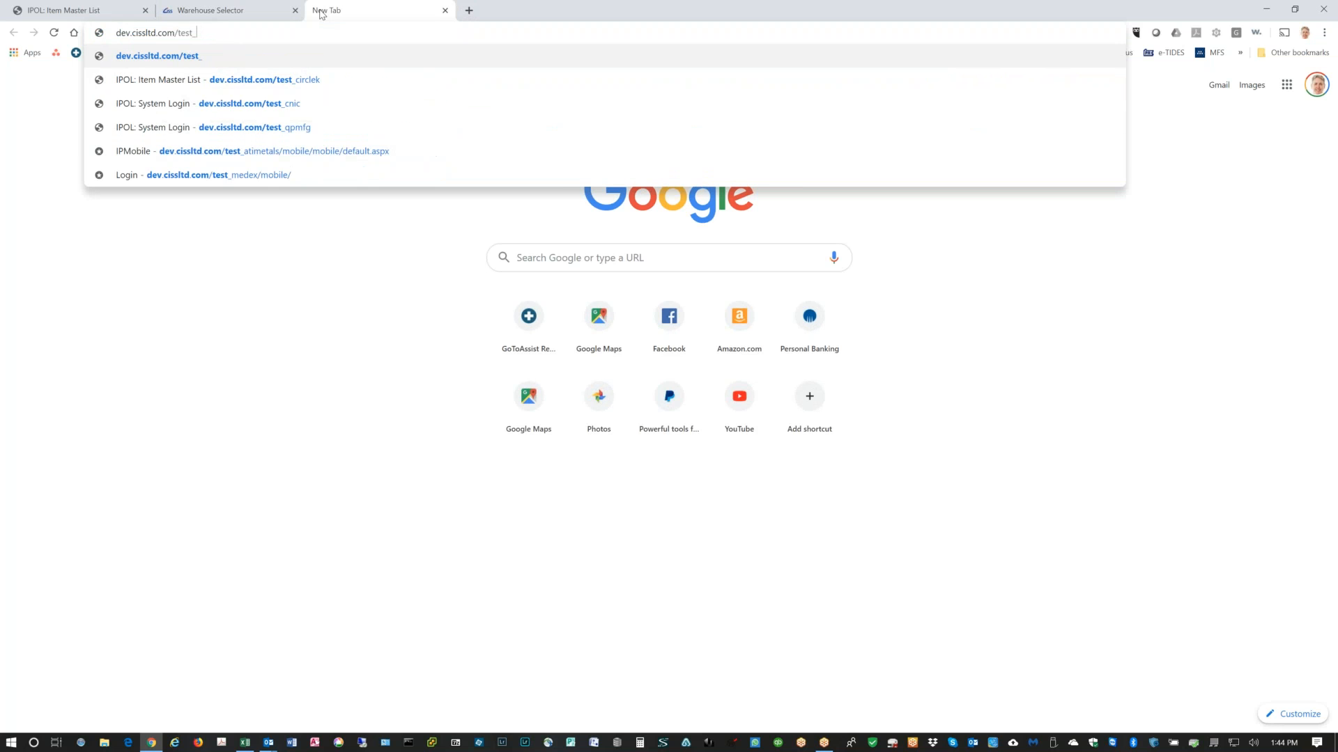
type("mission")
key("Return")
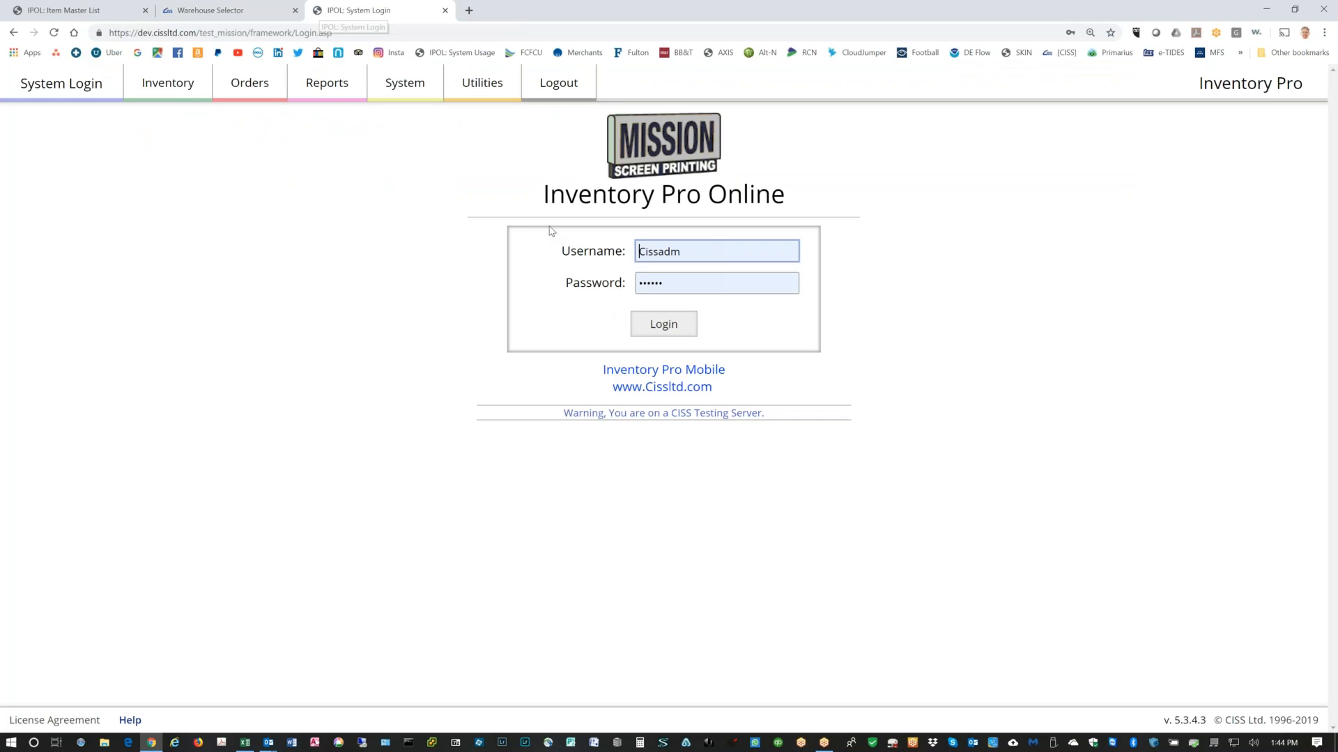
left_click(662, 325)
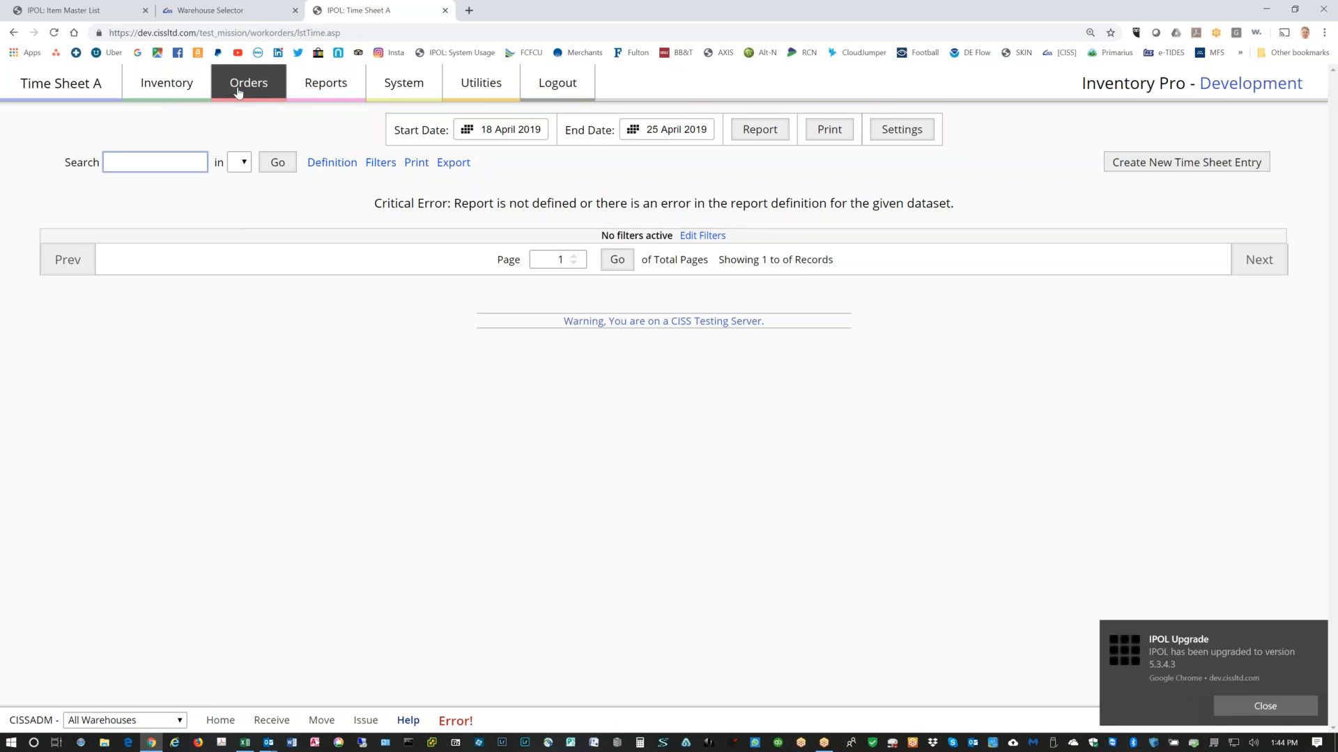
Check the Work Orders list, and look through the Production Codes list.
left_click(237, 93)
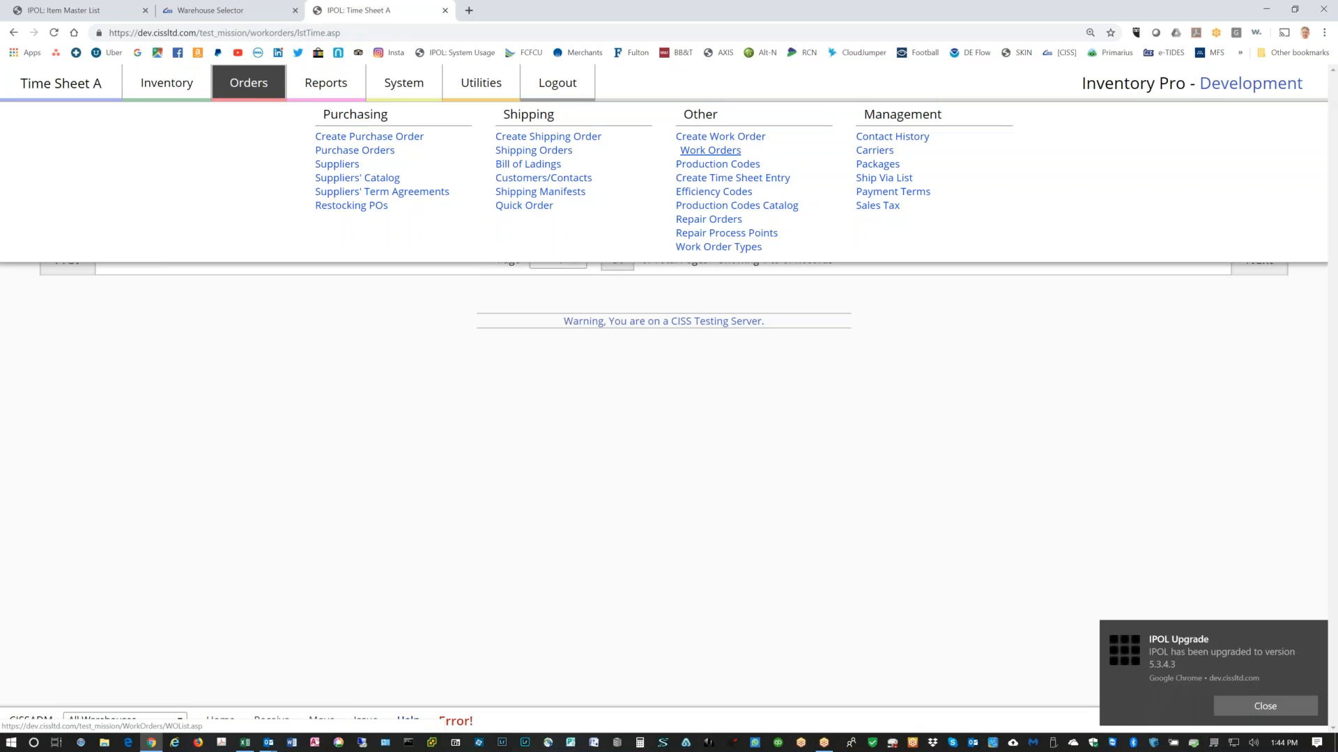
left_click(710, 151)
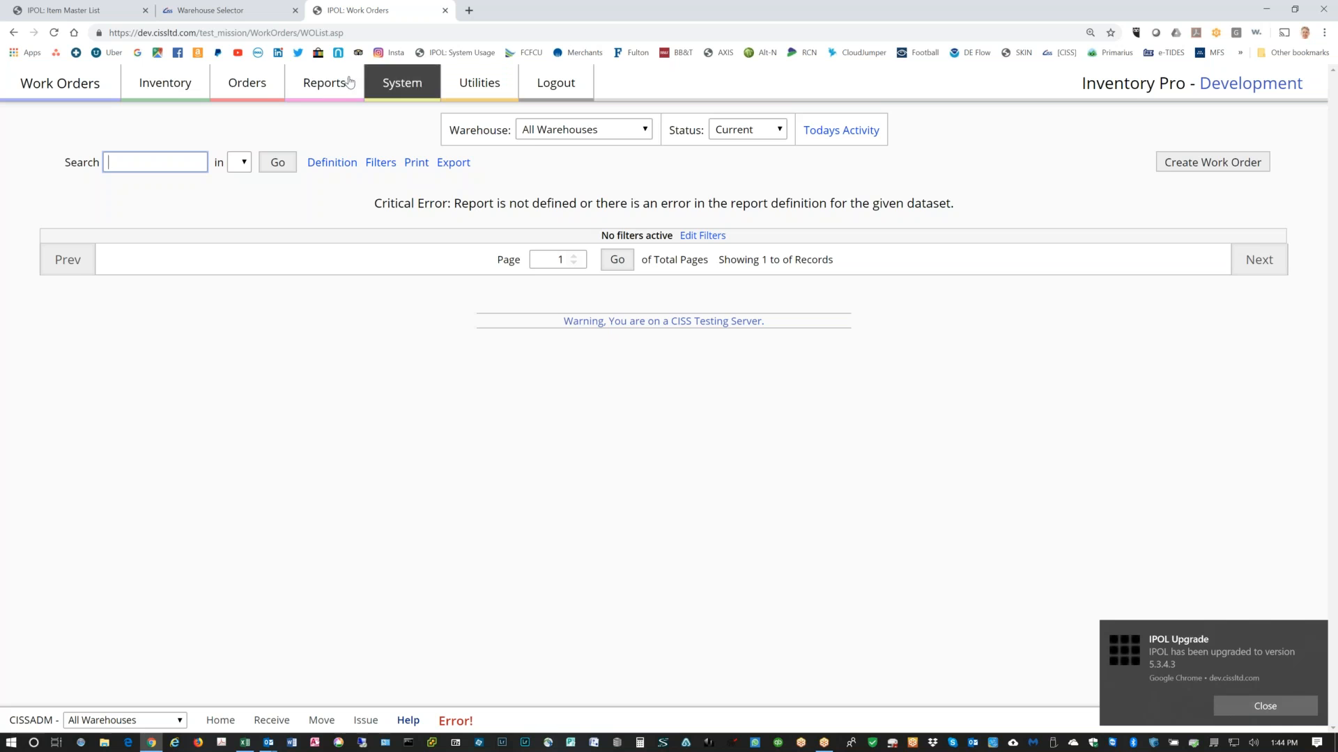
left_click(256, 84)
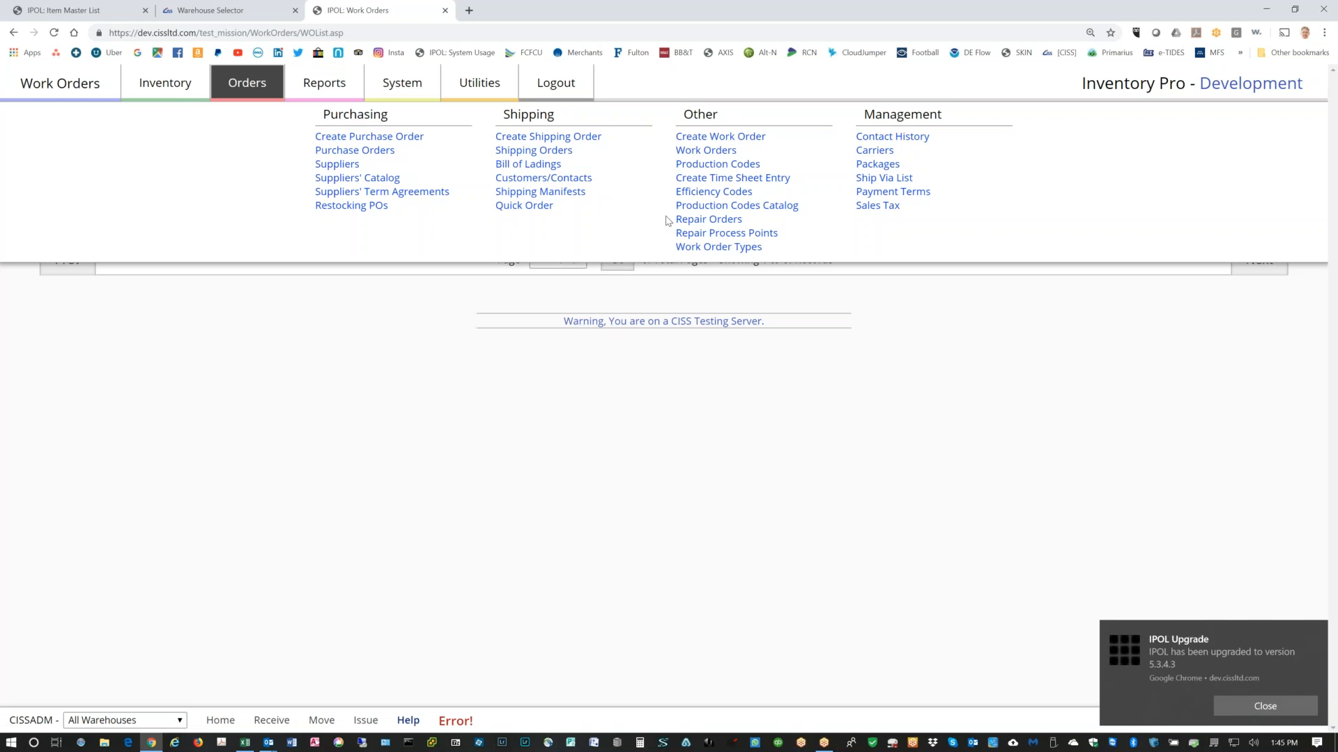
left_click(718, 164)
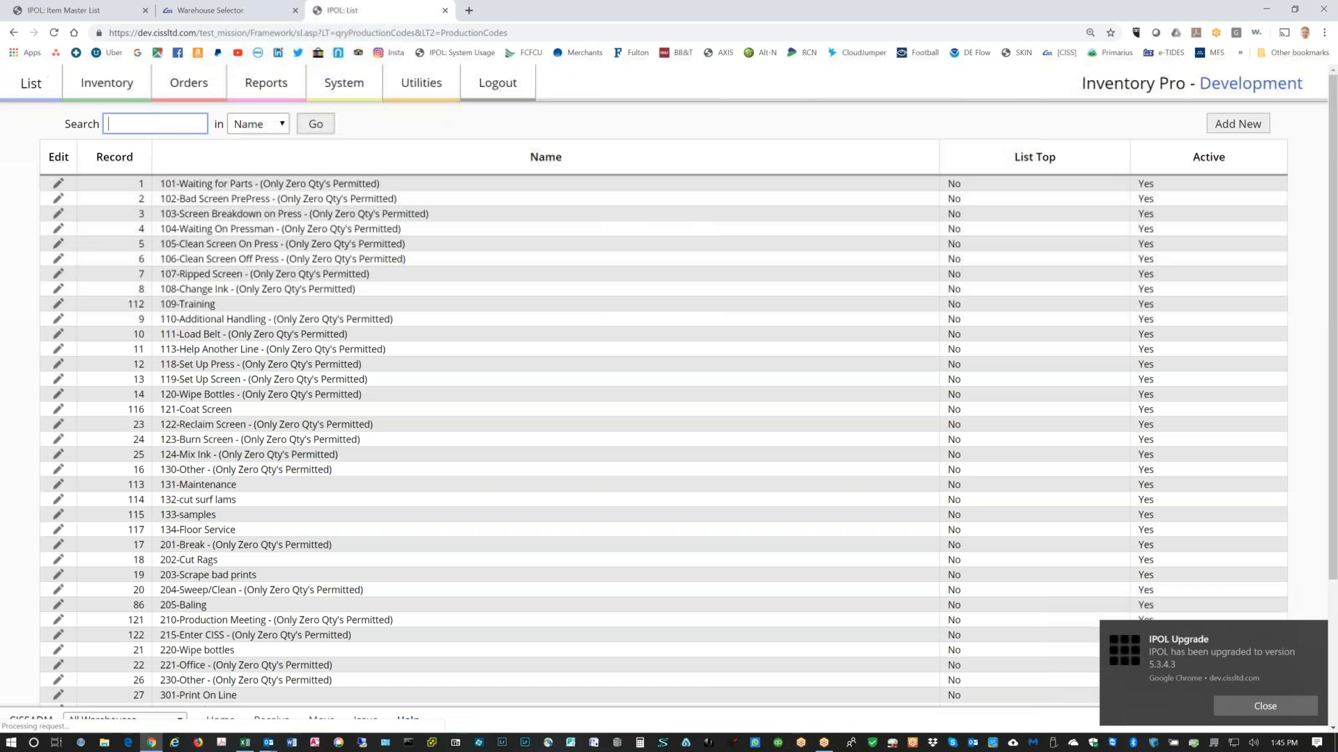
scroll(506, 318, "down", 2)
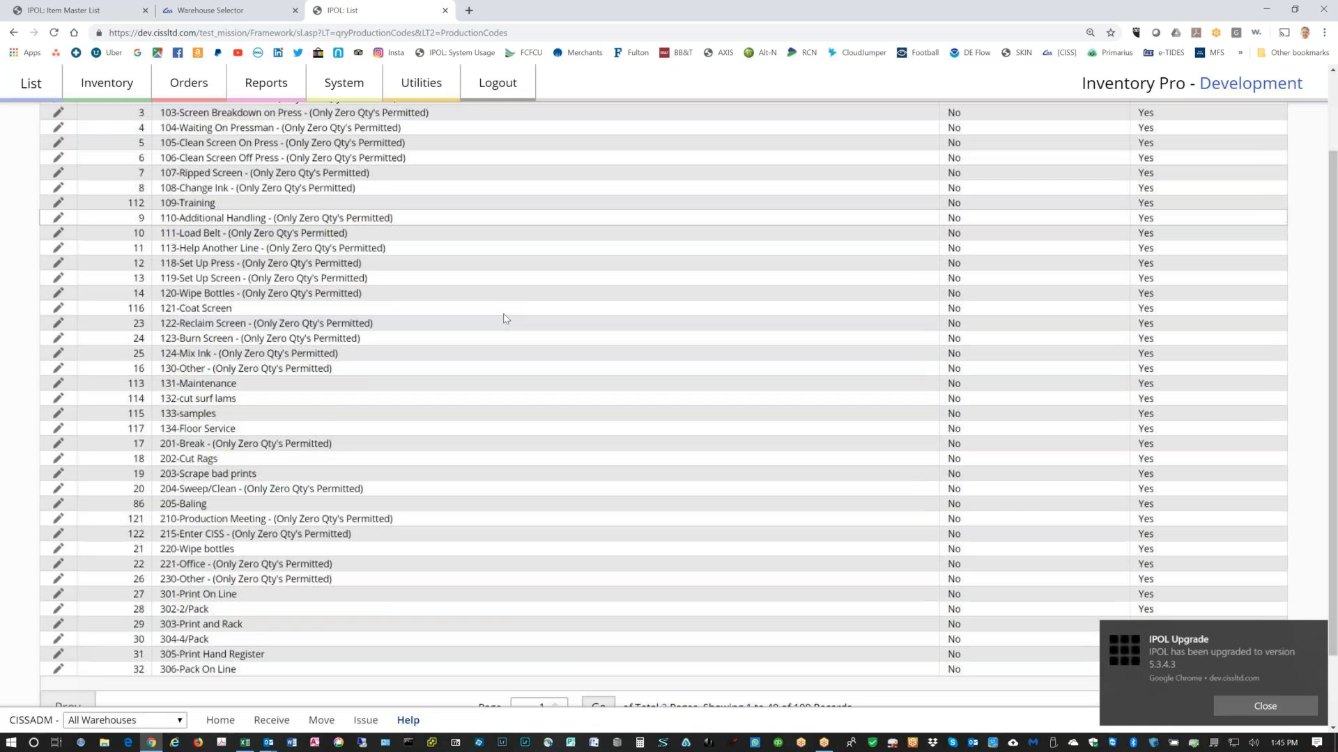
scroll(506, 318, "down", 1)
scroll(506, 319, "up", 3)
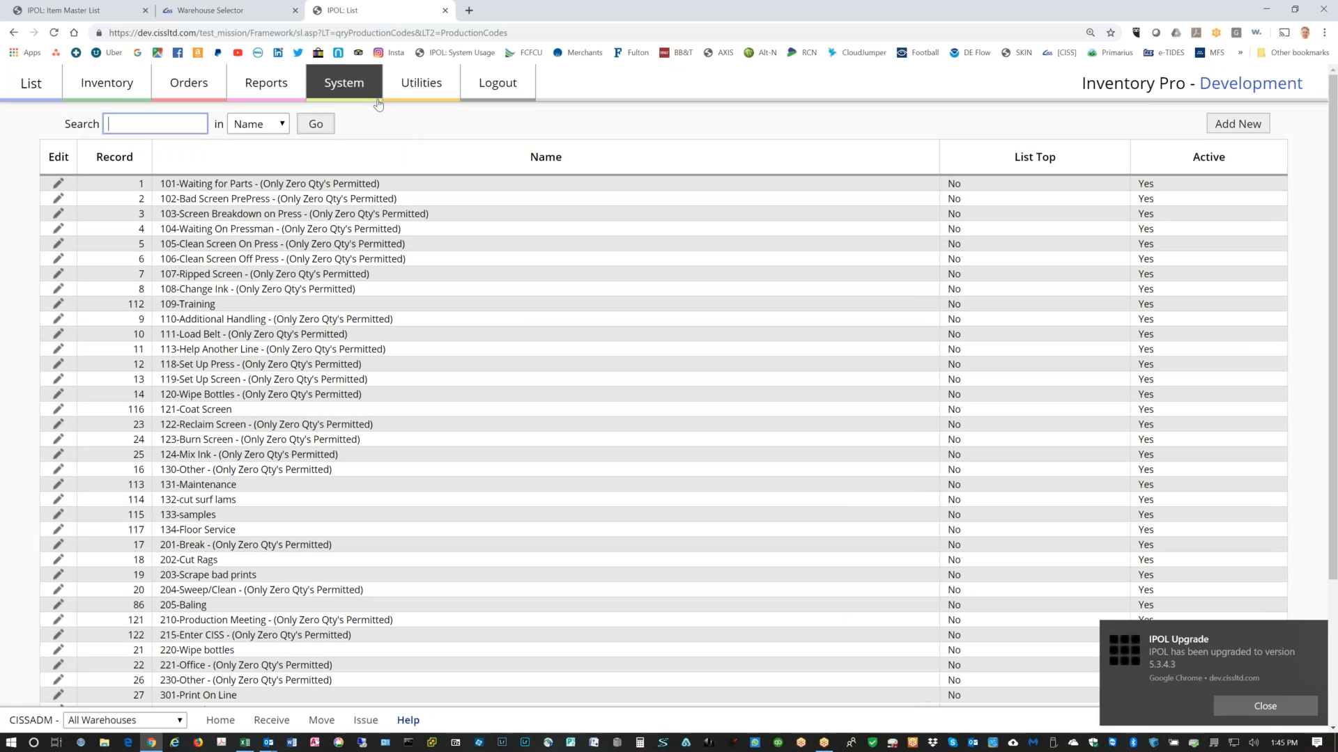
Open the time sheet entries and run their report with the start date set to 1 January 2019.
left_click(197, 86)
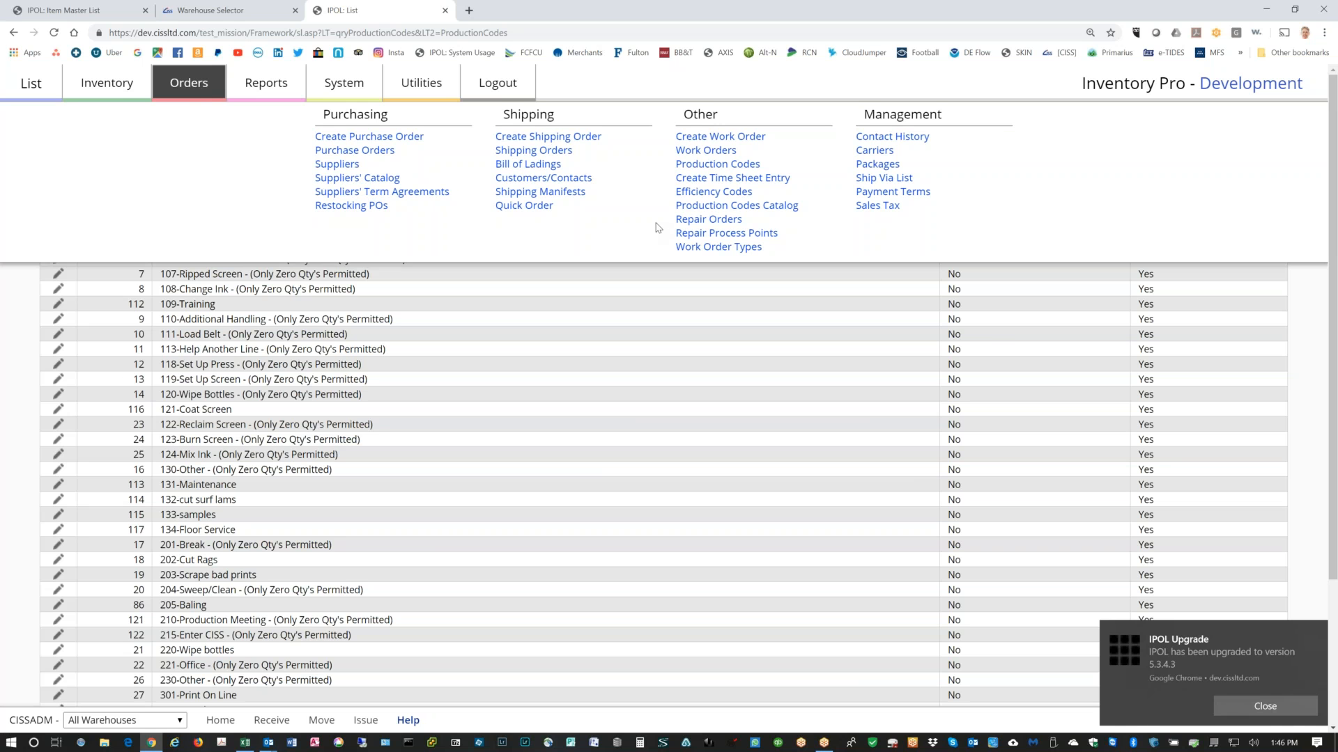
left_click(688, 180)
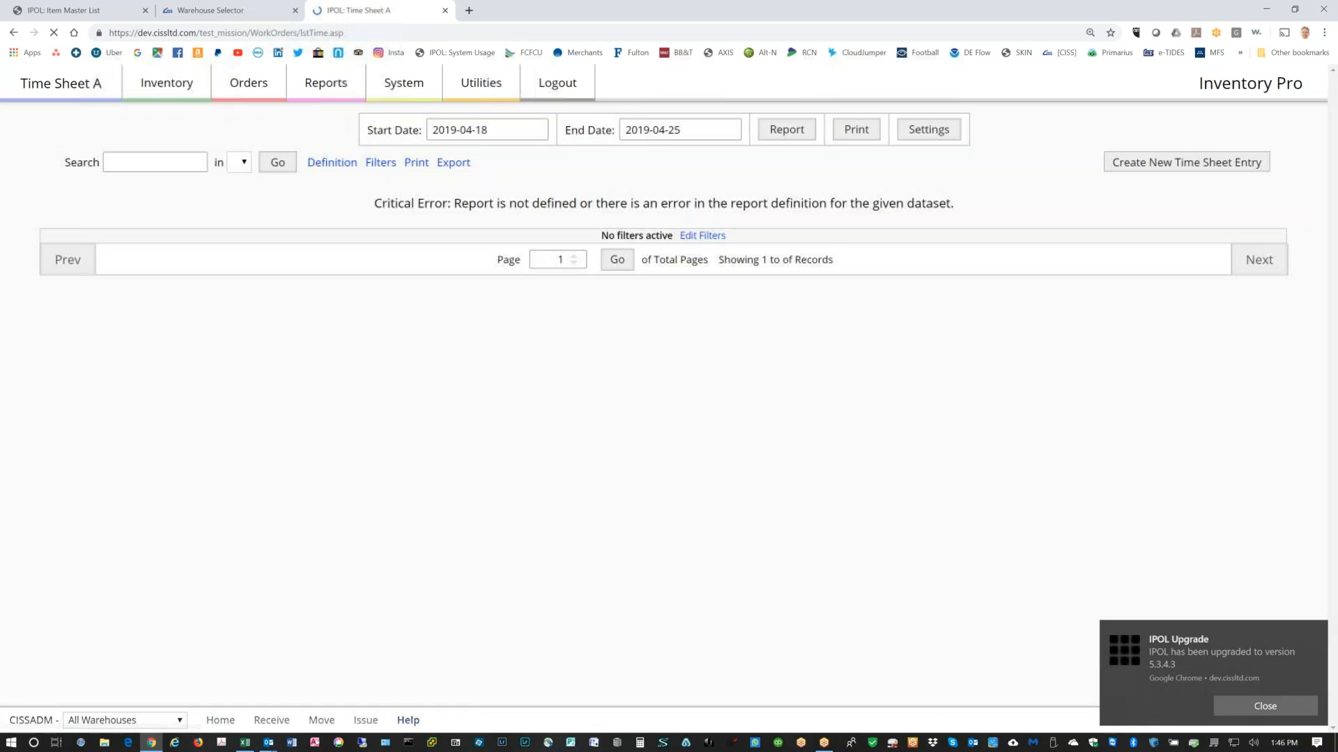
left_click(758, 132)
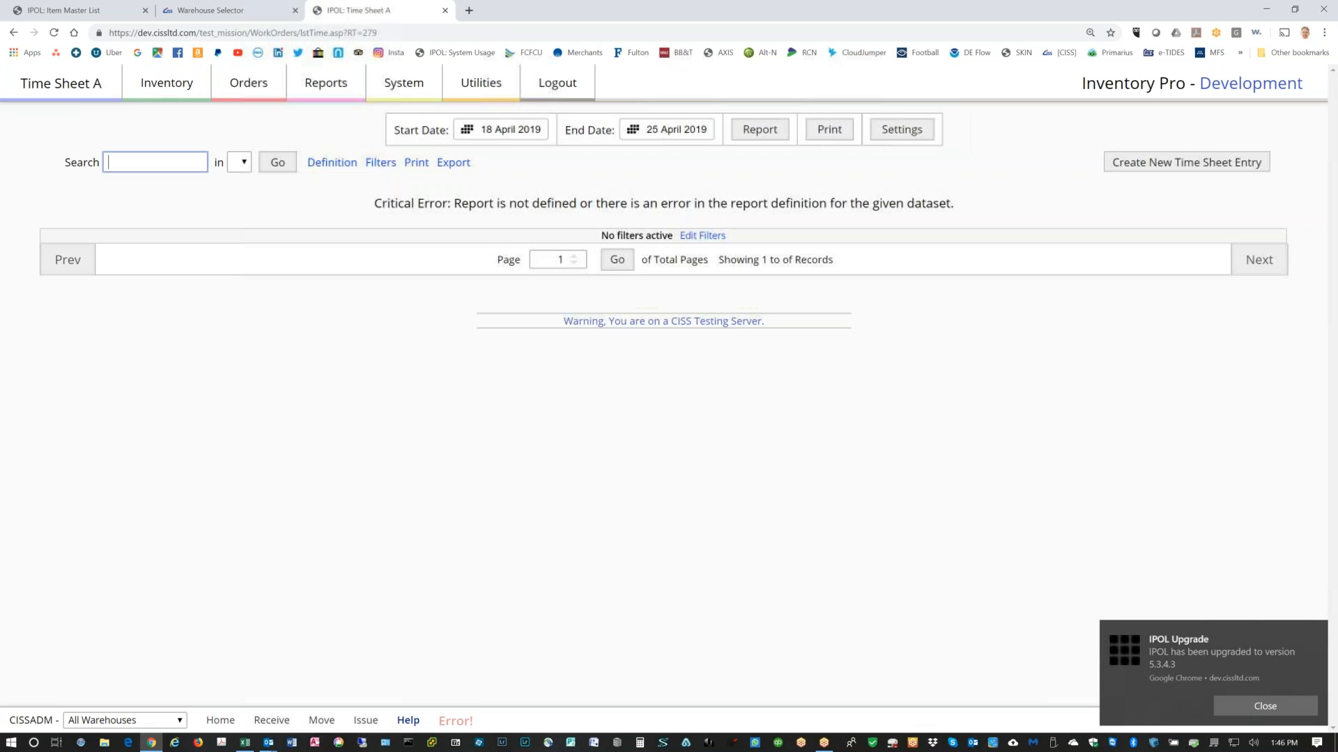
left_click(496, 143)
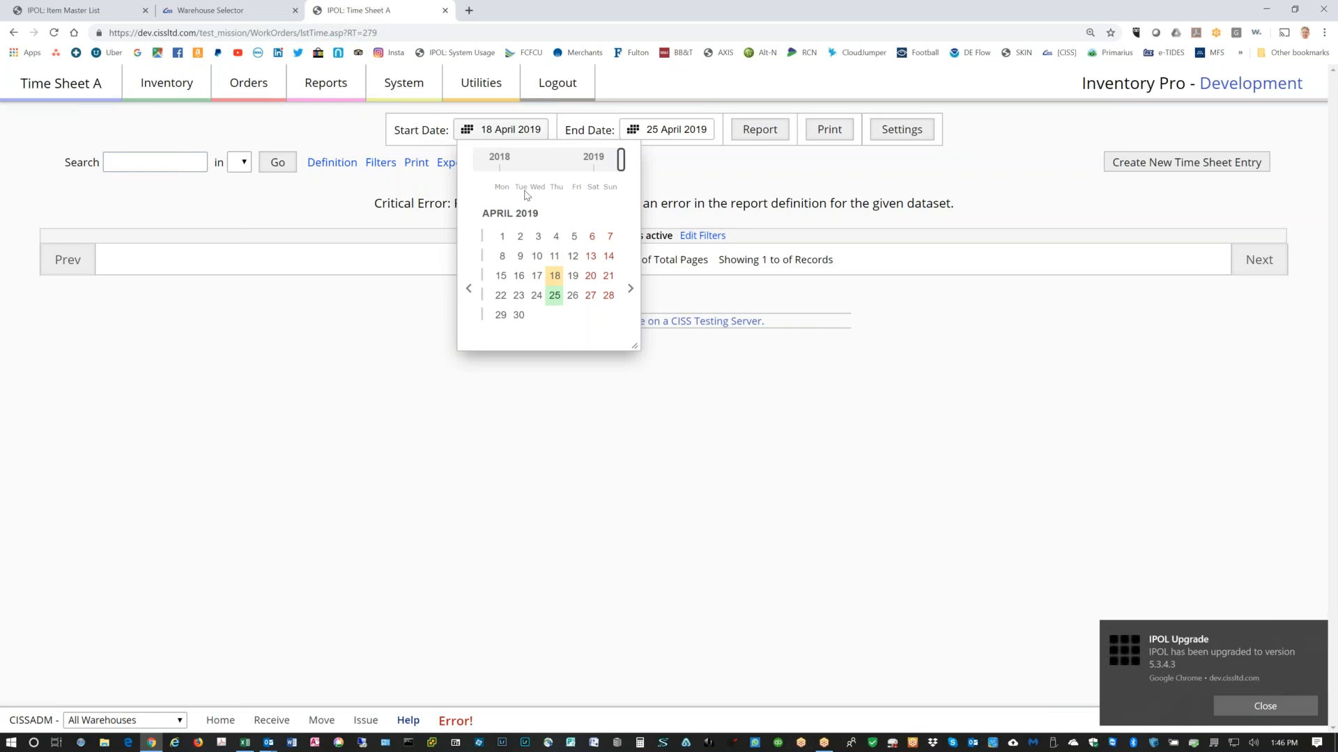
left_click(469, 289)
left_click(468, 289)
left_click(469, 289)
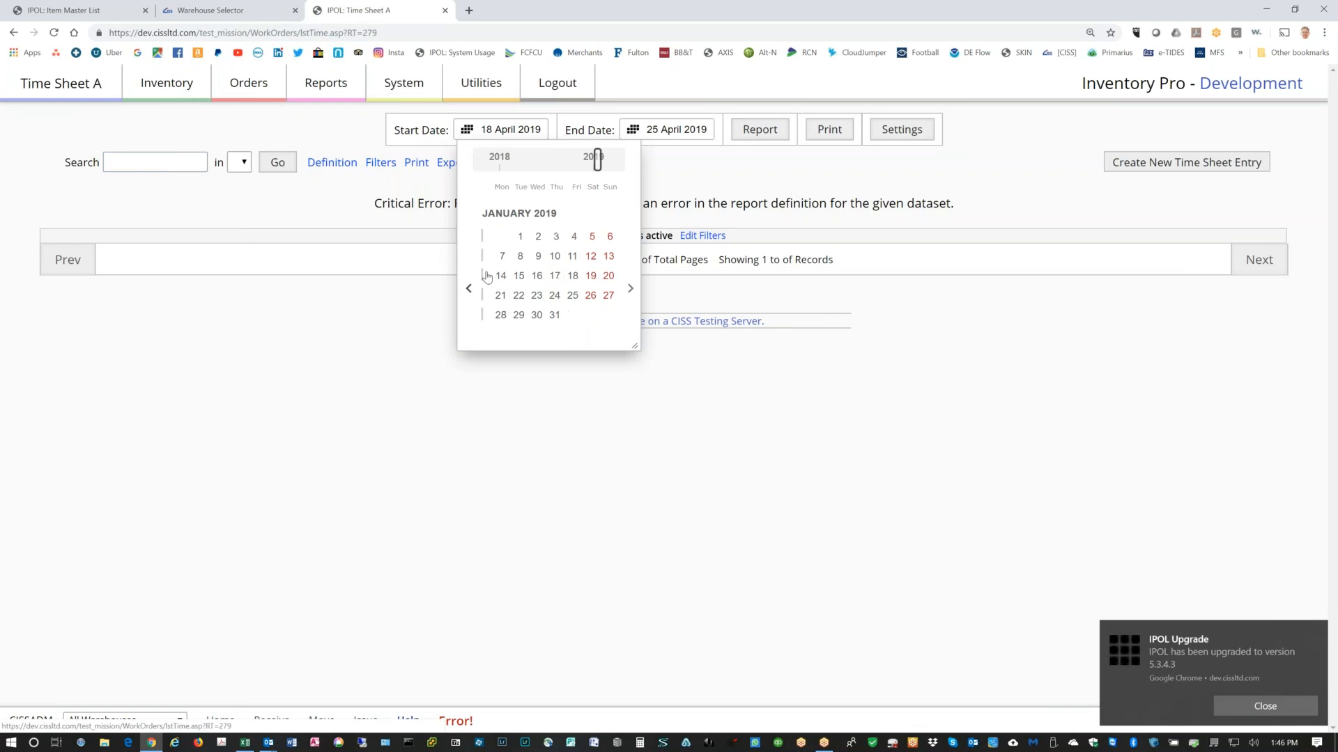
left_click(521, 237)
left_click(765, 130)
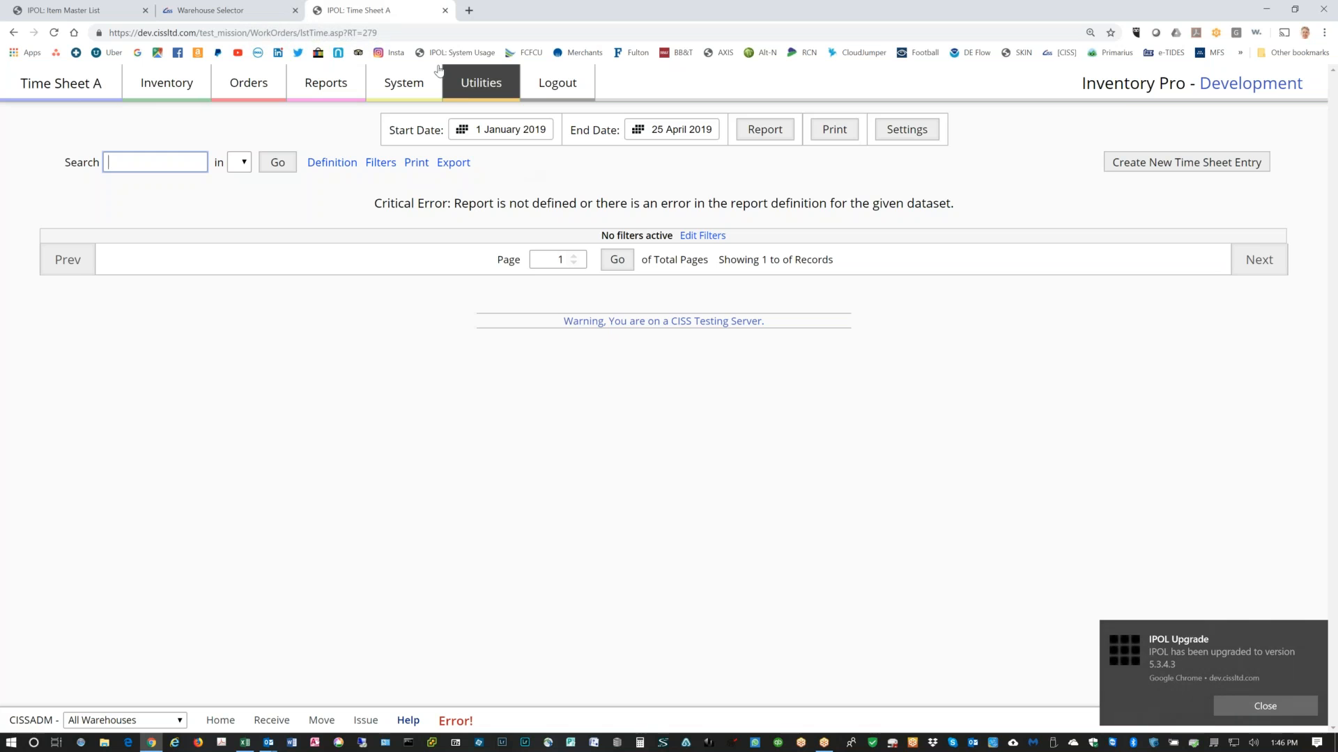
Go to mission.cissltd.com in the current browser tab and bring up its time sheet list.
left_click(407, 32)
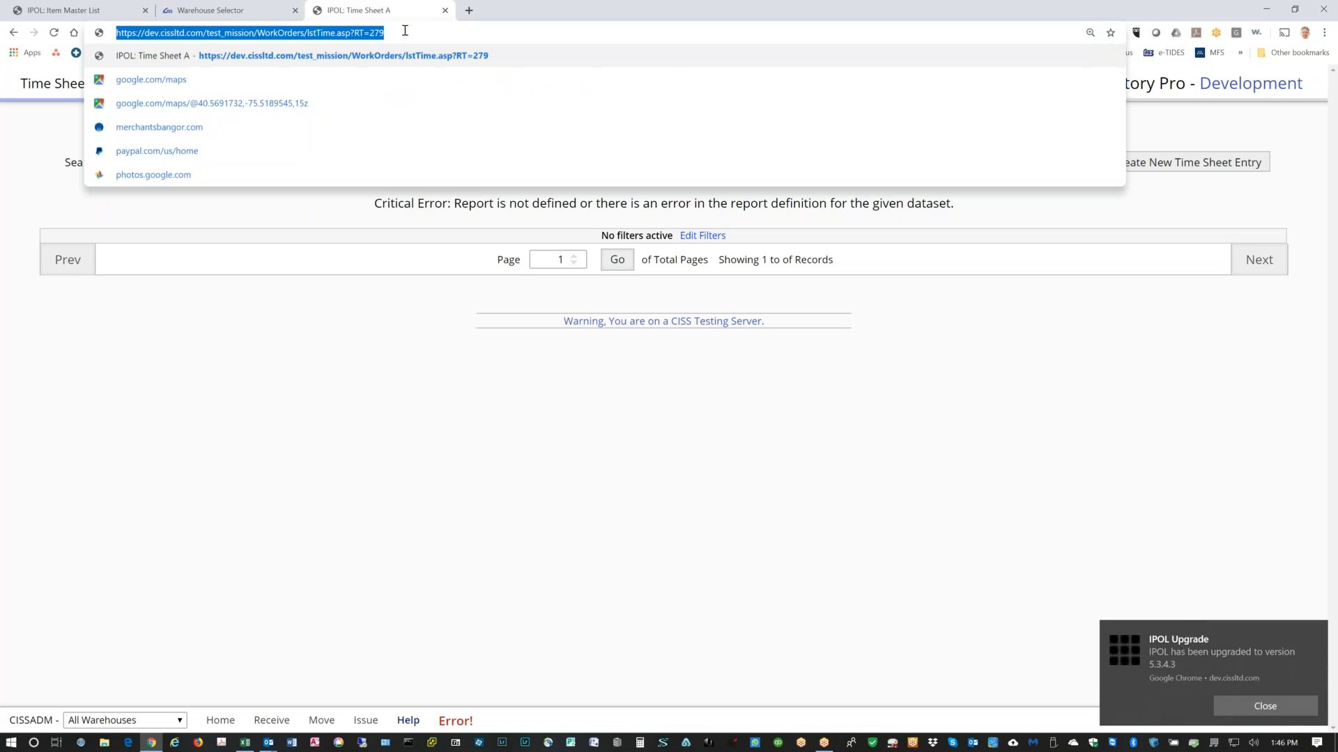
type("miss")
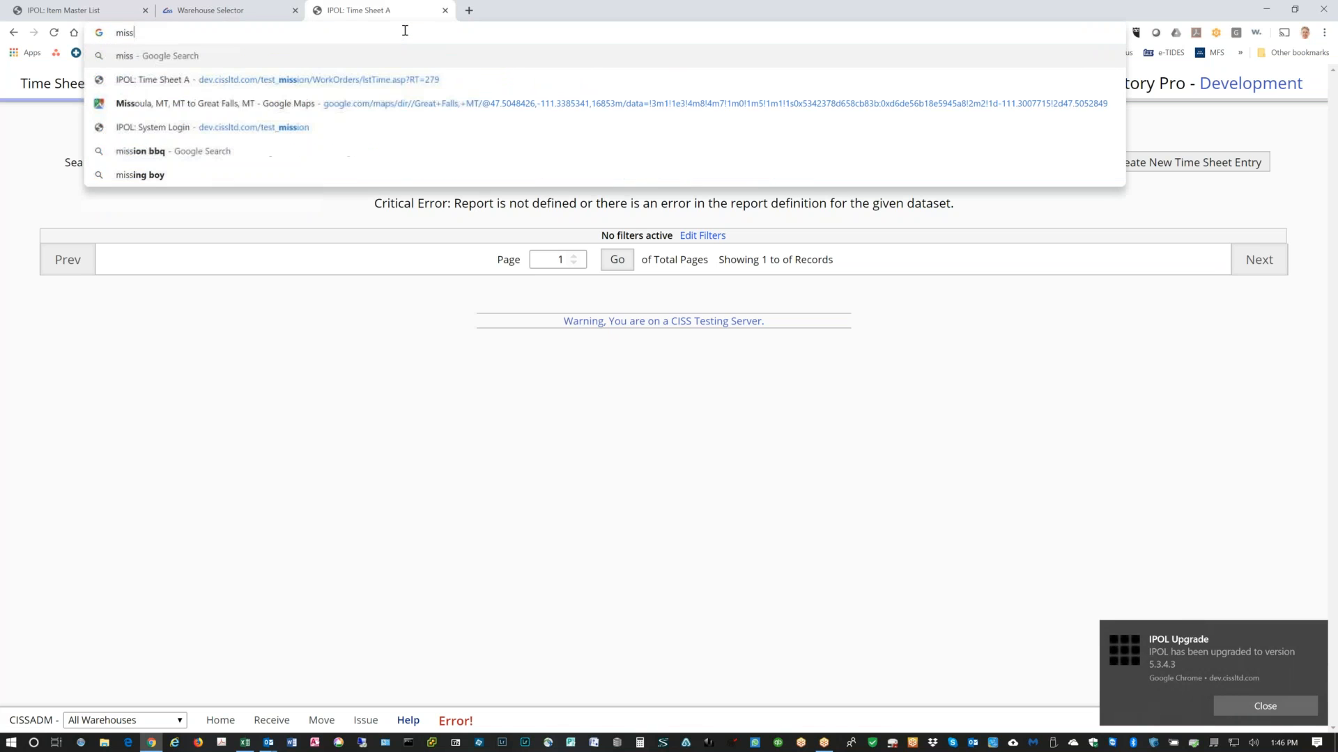
type("ion.cissltd.com")
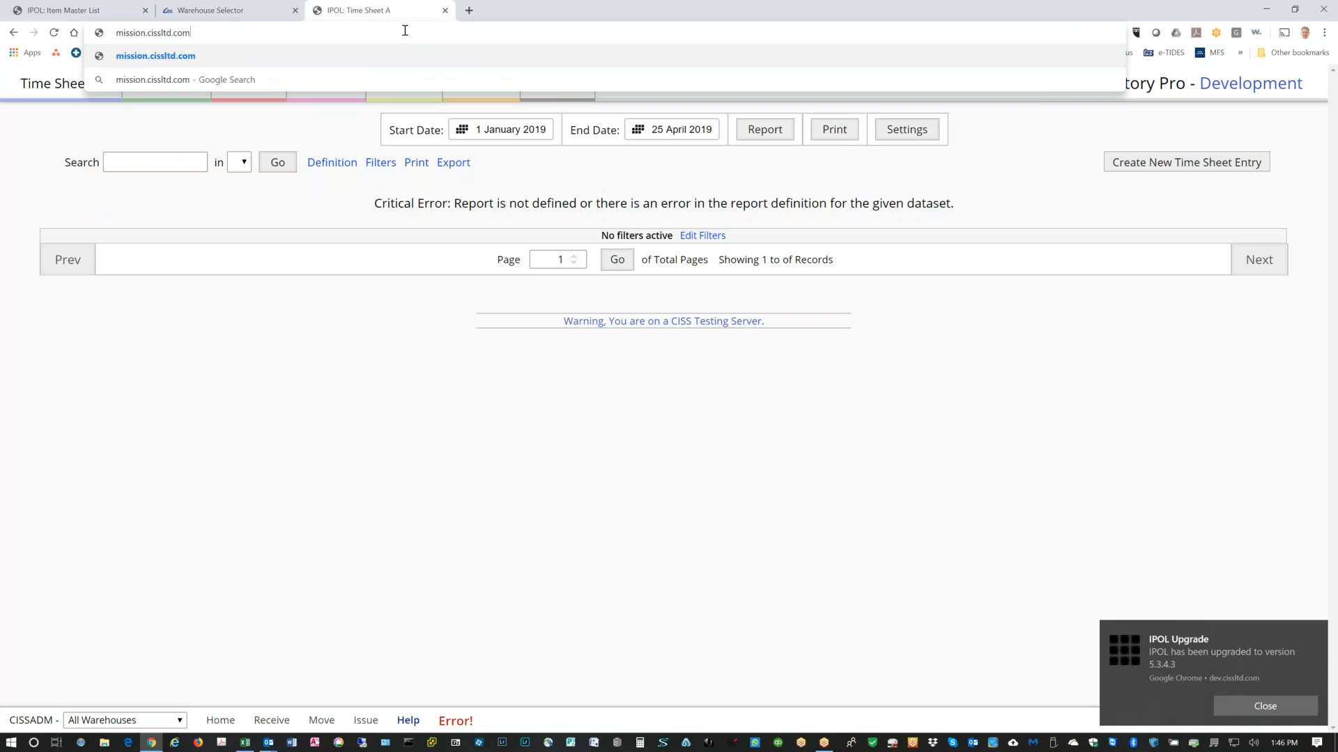
key("Return")
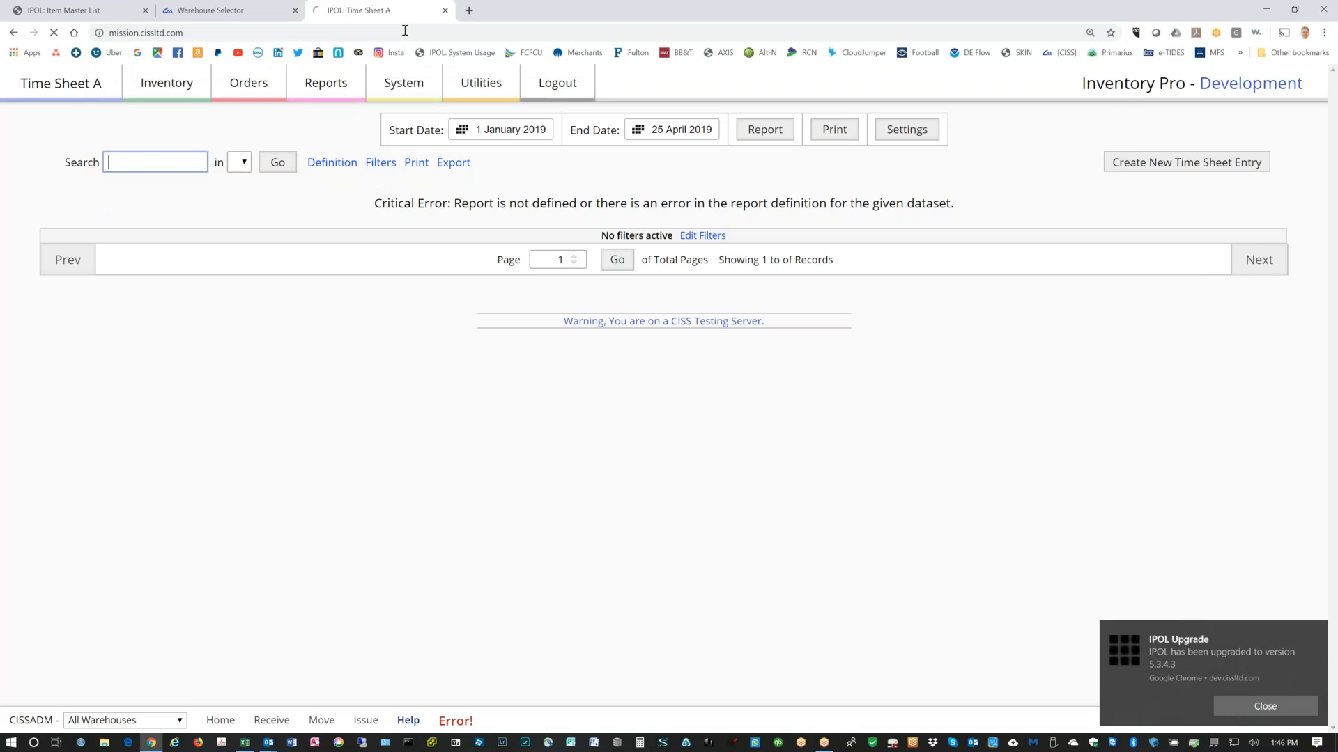
left_click(672, 273)
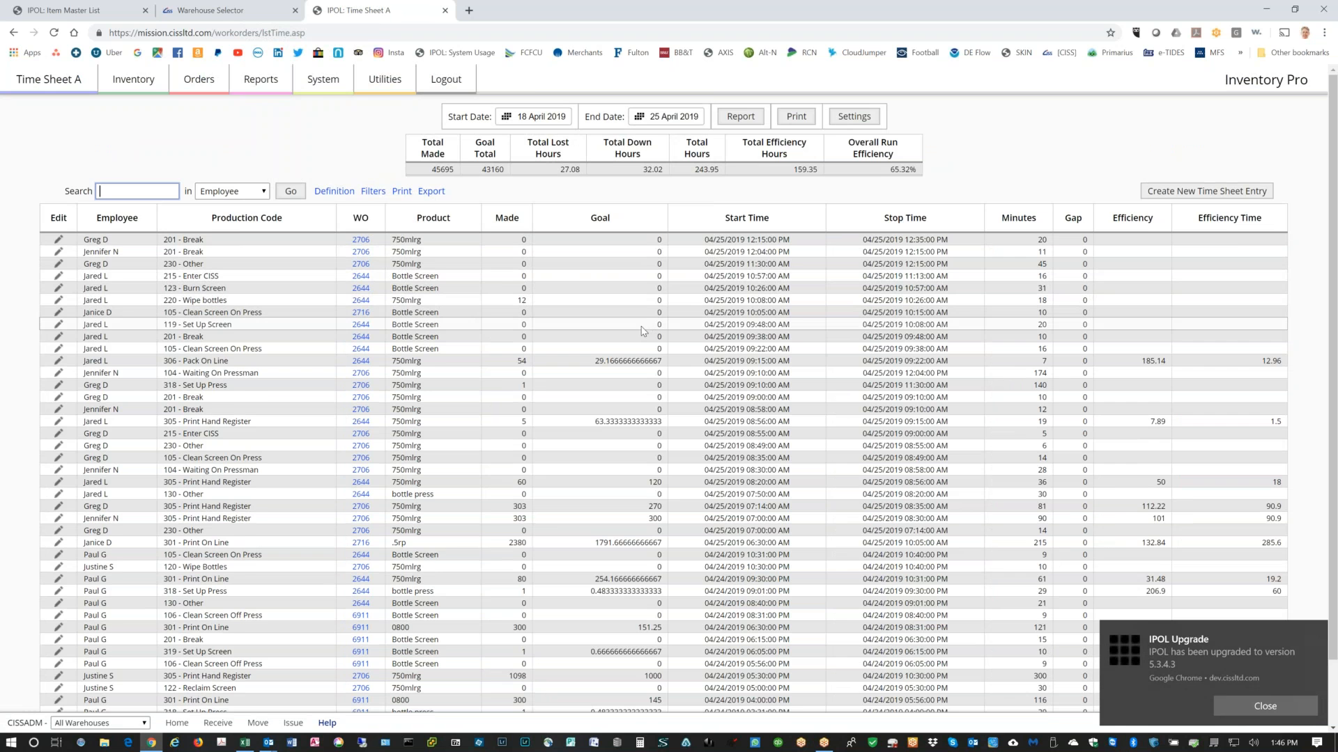
key("ctrl+plus")
key("ctrl+plus")
key("ctrl+plus")
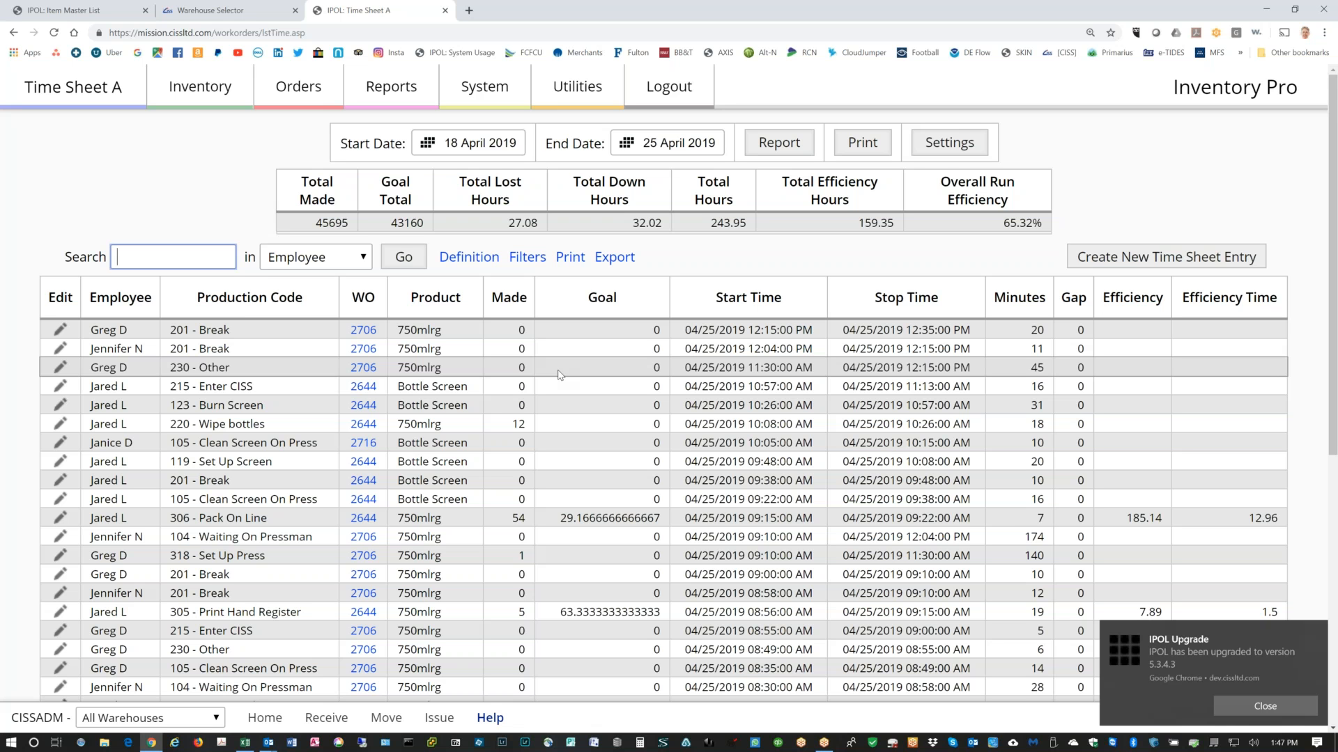
Open the work order of the first time sheet entry and examine the description and required quantity of its 750mlrg line item.
left_click(363, 331)
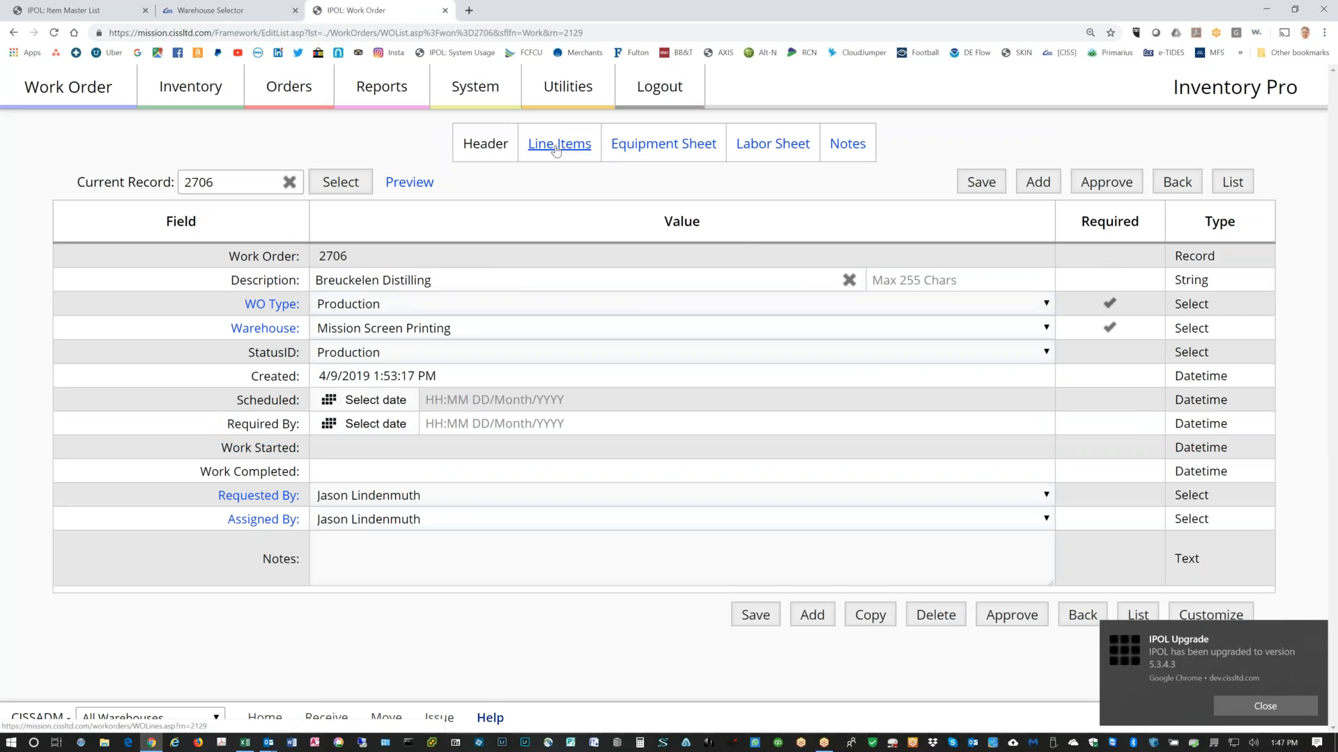
left_click(556, 148)
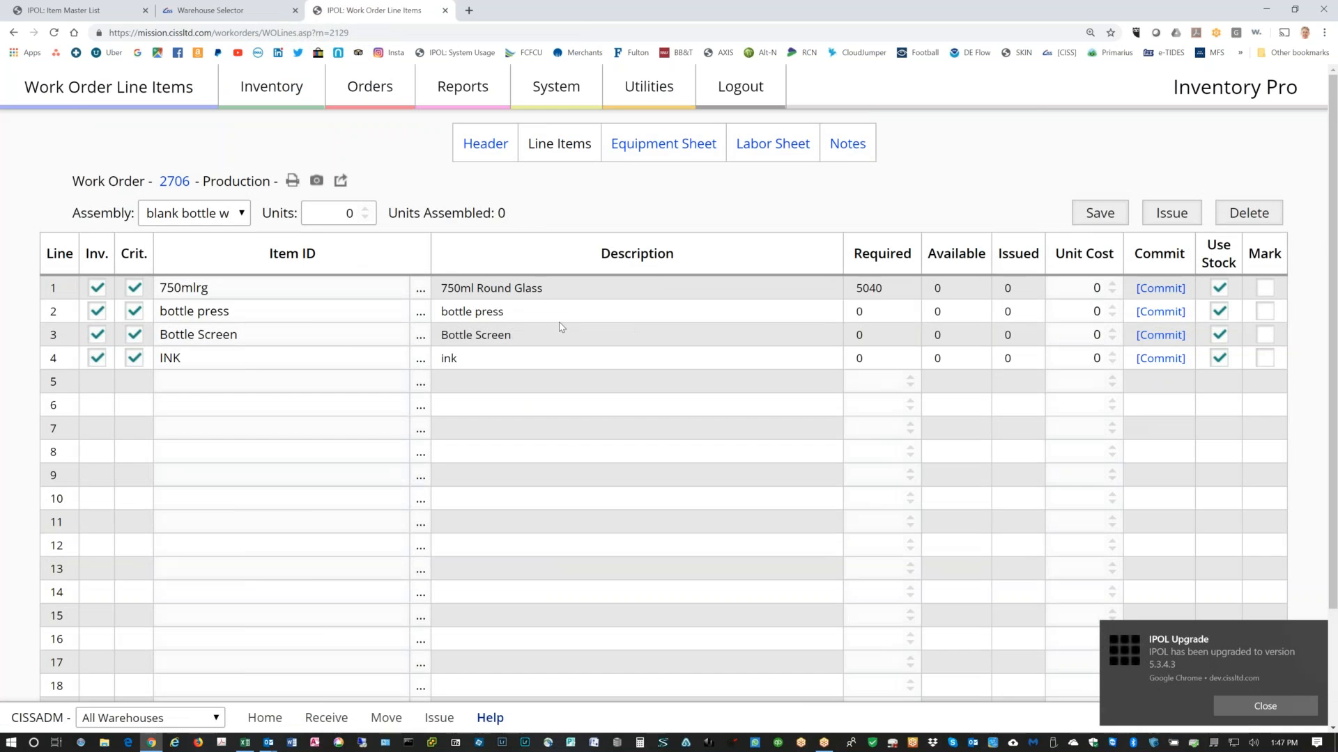
left_click_drag(883, 288, 852, 287)
left_click(756, 323)
left_click_drag(545, 290, 442, 290)
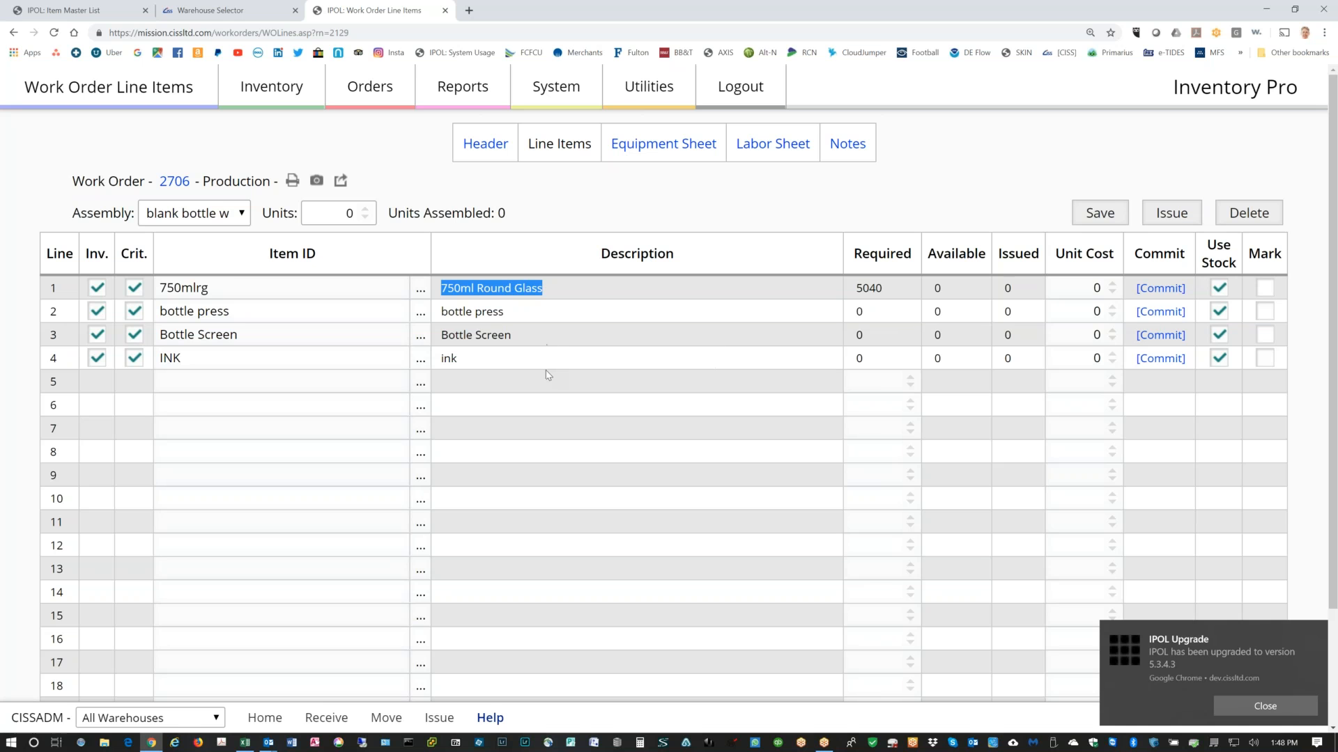
left_click(606, 341)
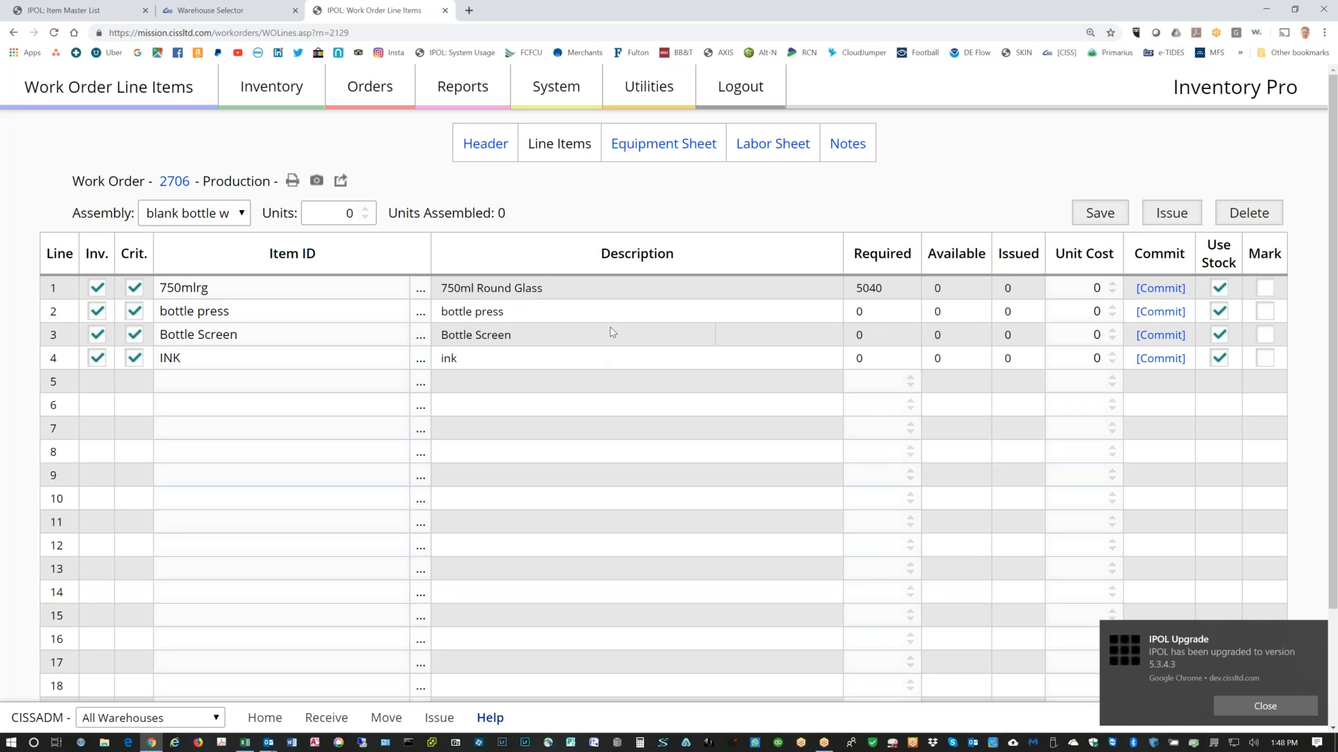
left_click_drag(891, 289, 857, 289)
left_click_drag(544, 288, 444, 288)
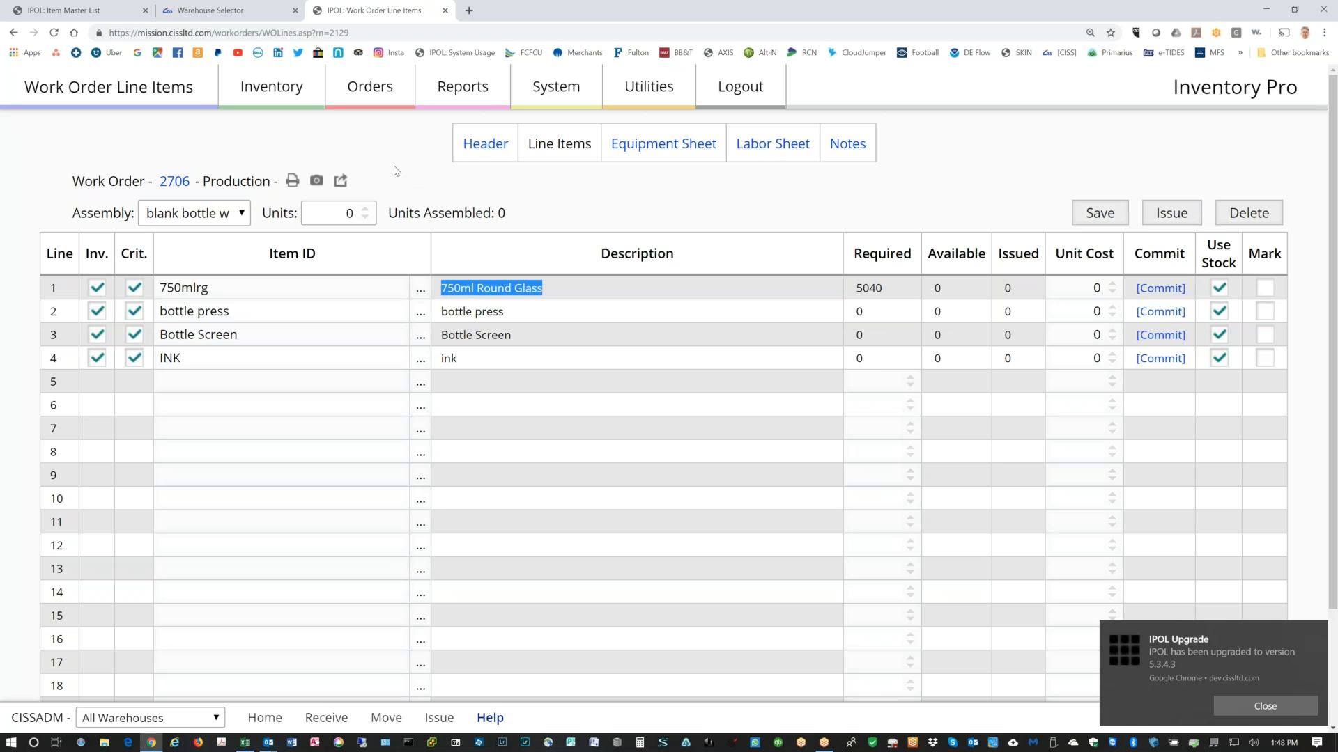
Return to the time sheet list, look over its entries, and switch to the Item Master List browser tab.
left_click(14, 32)
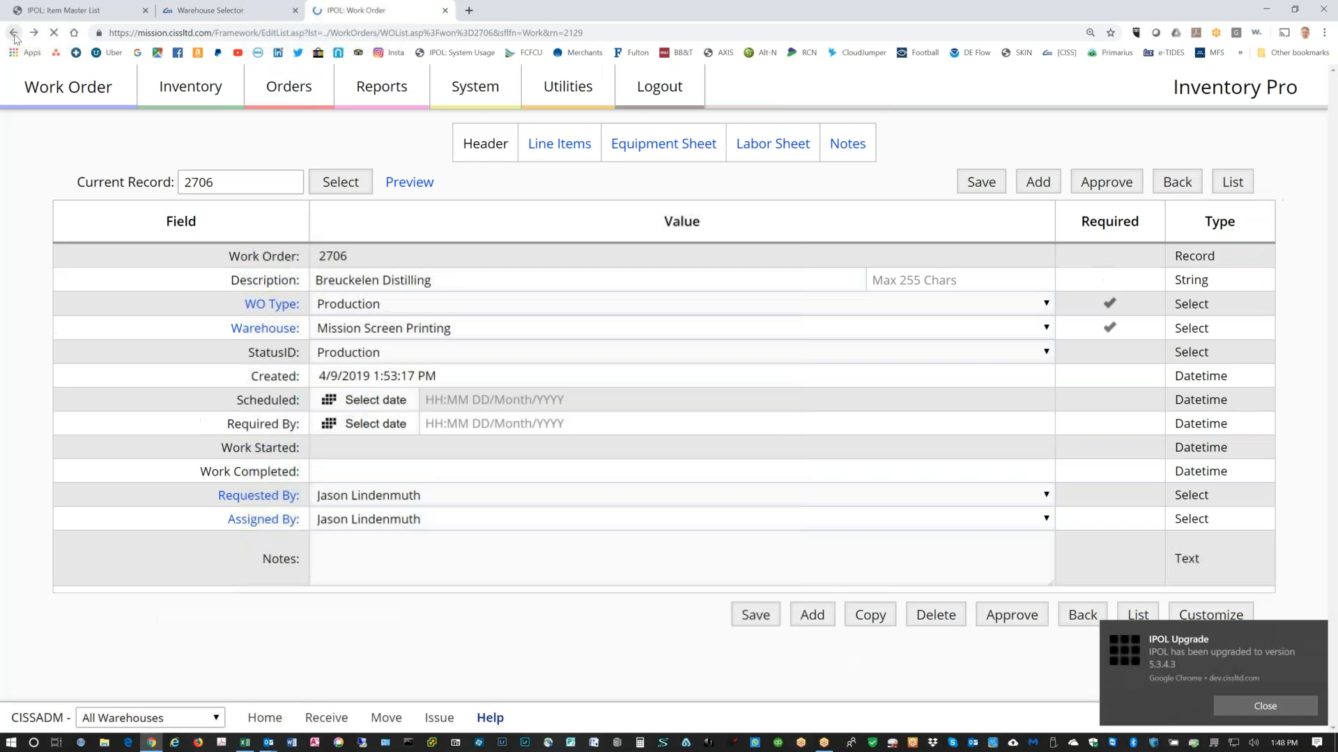
left_click(14, 33)
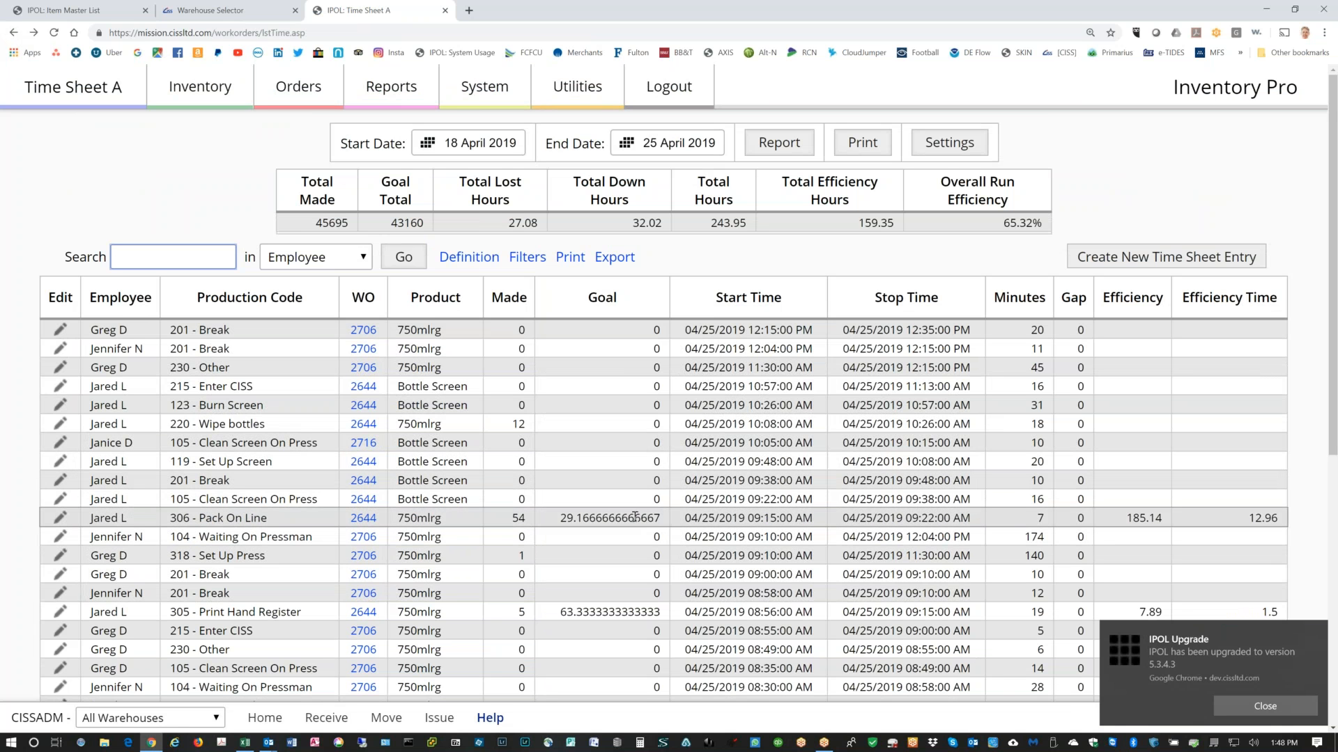
scroll(635, 517, "down", 1)
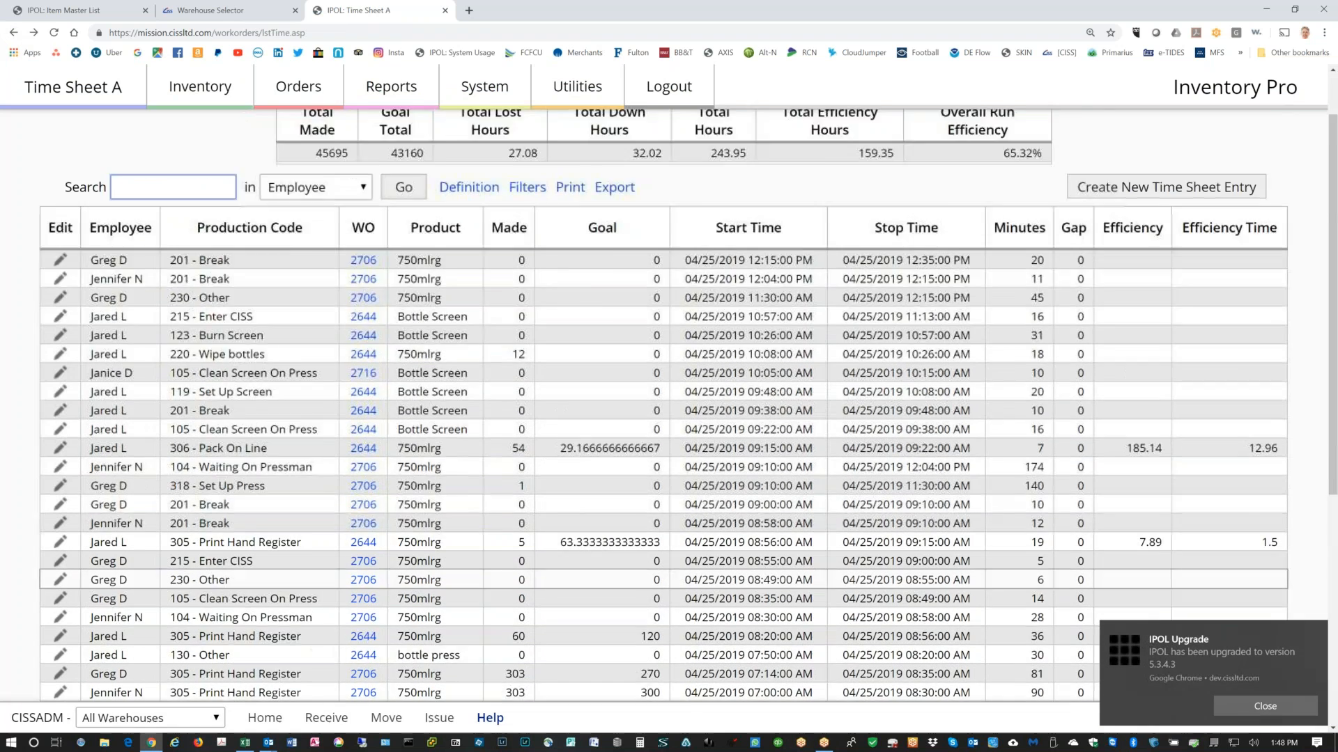
scroll(635, 517, "up", 1)
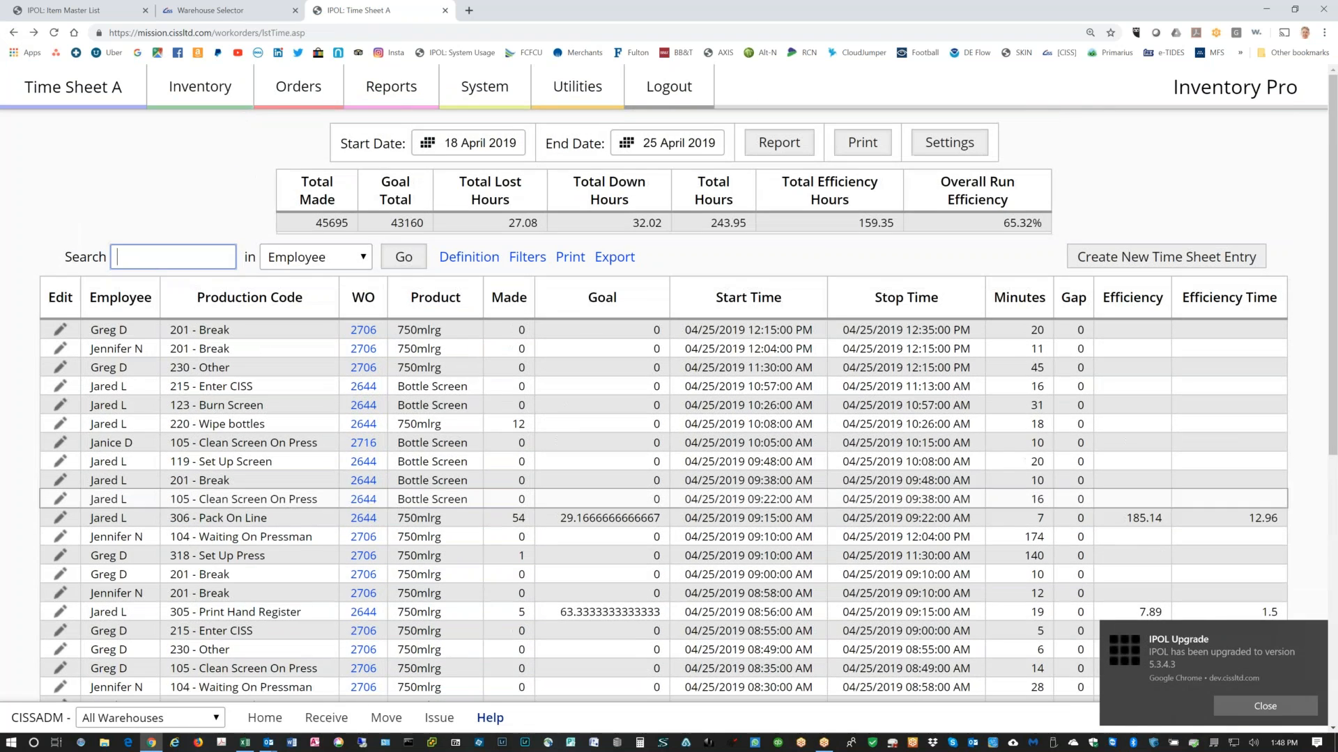
left_click(67, 13)
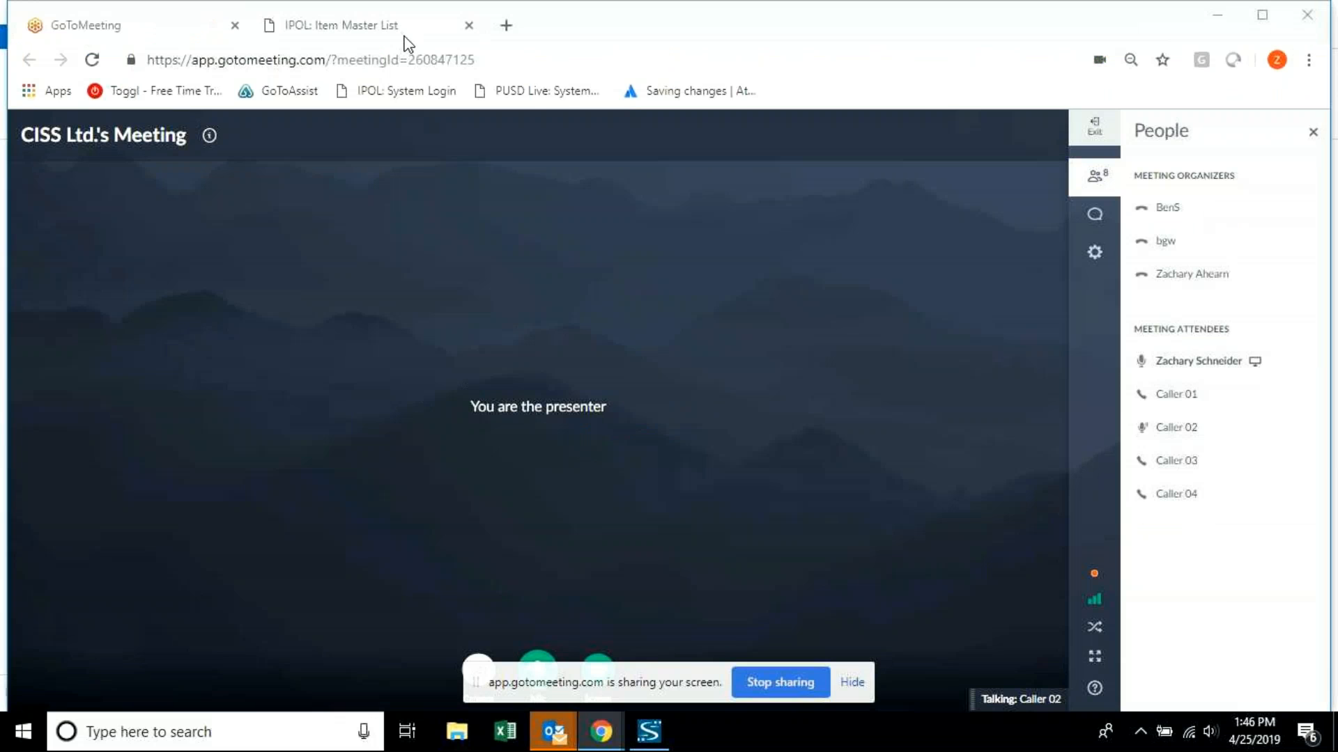
Show the Item Master List of the test_zs site and look over the available system administration options.
left_click(405, 36)
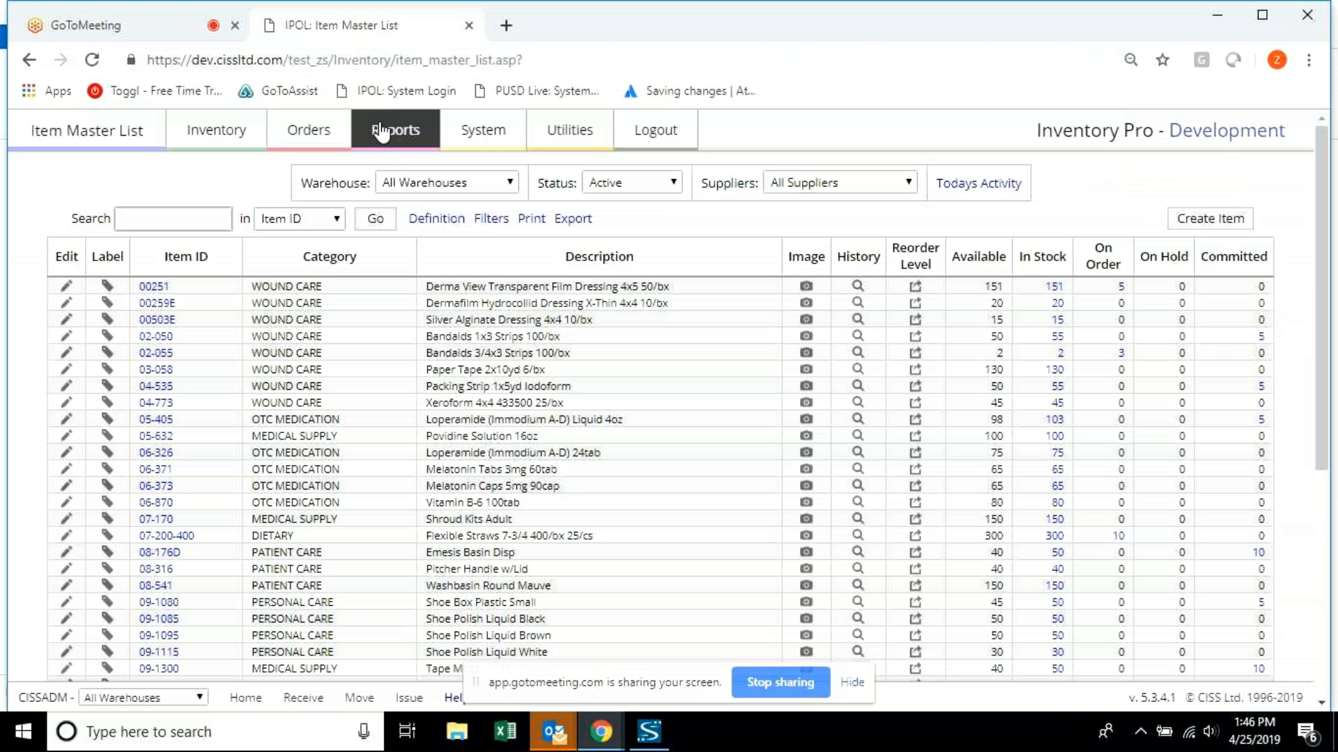
left_click(483, 131)
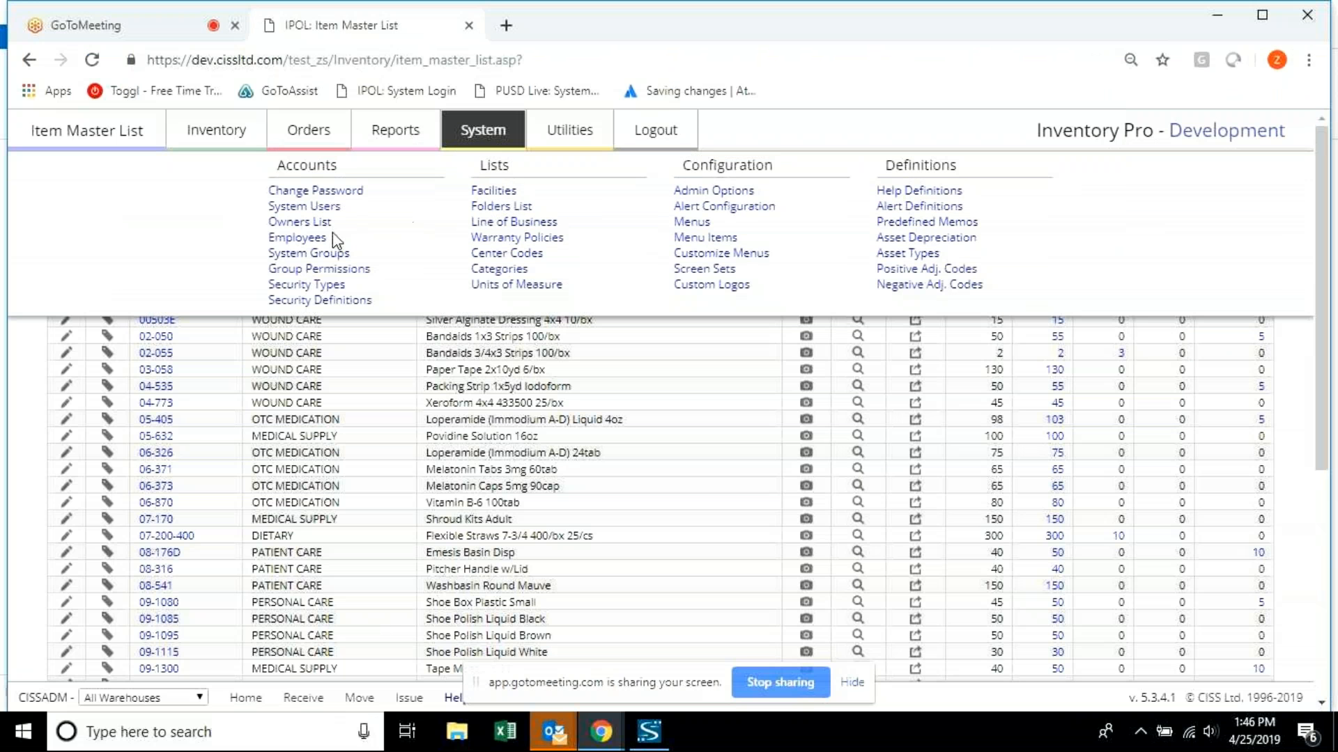
left_click(463, 143)
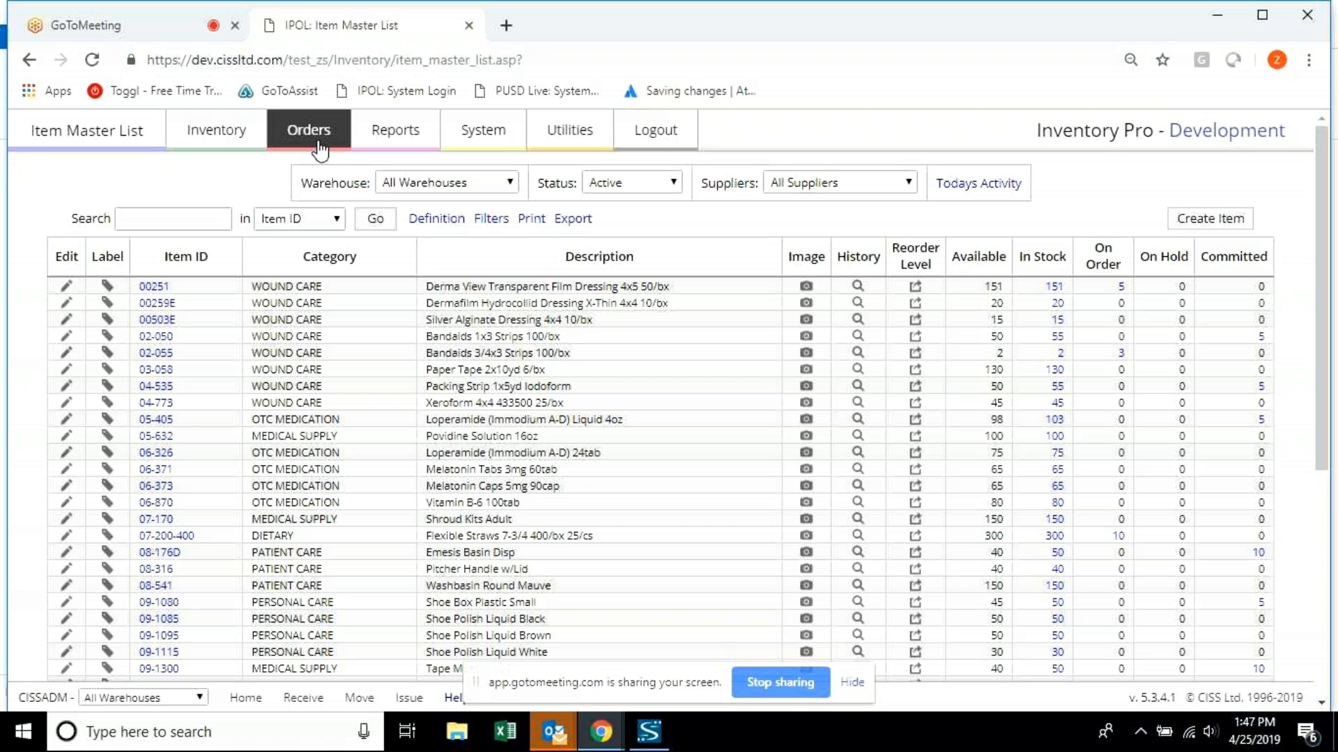
Add a job named "Example job" to the Jobs List, assign it to CISS Admin, enable it and save the record.
left_click(319, 145)
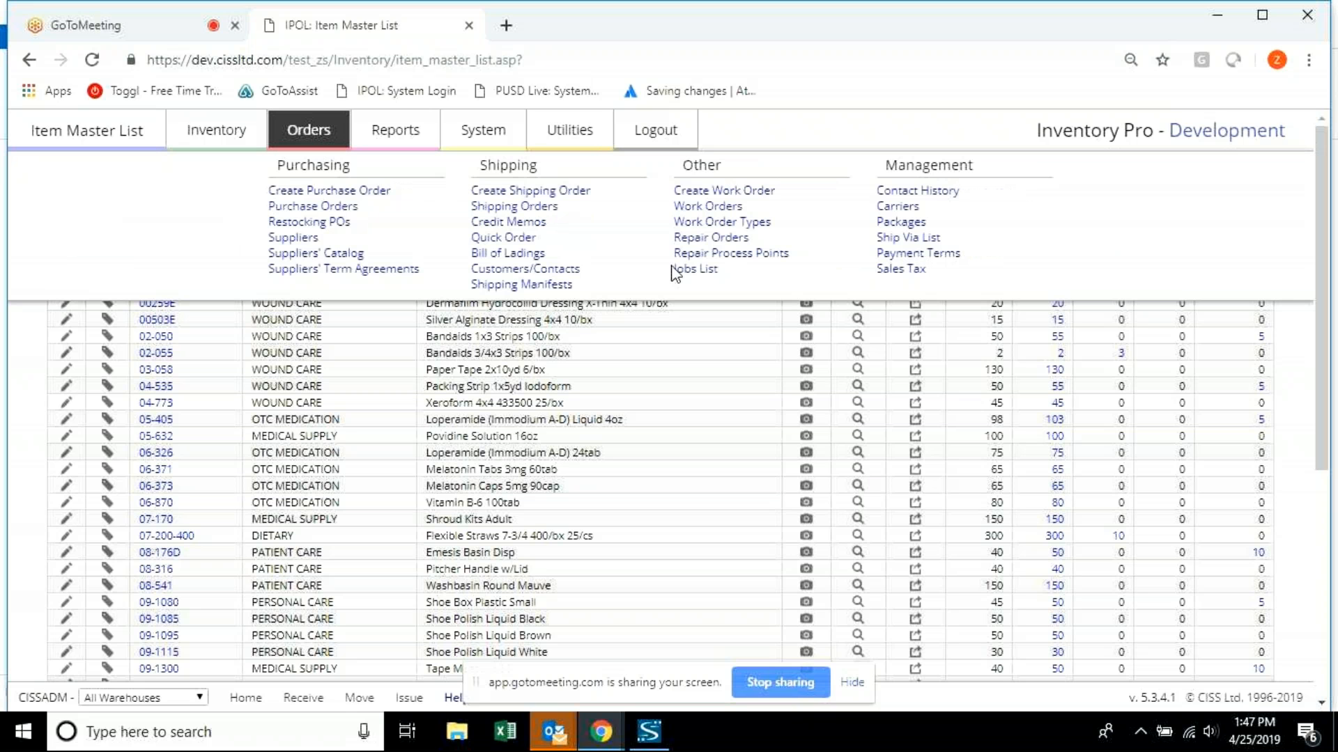
left_click(676, 271)
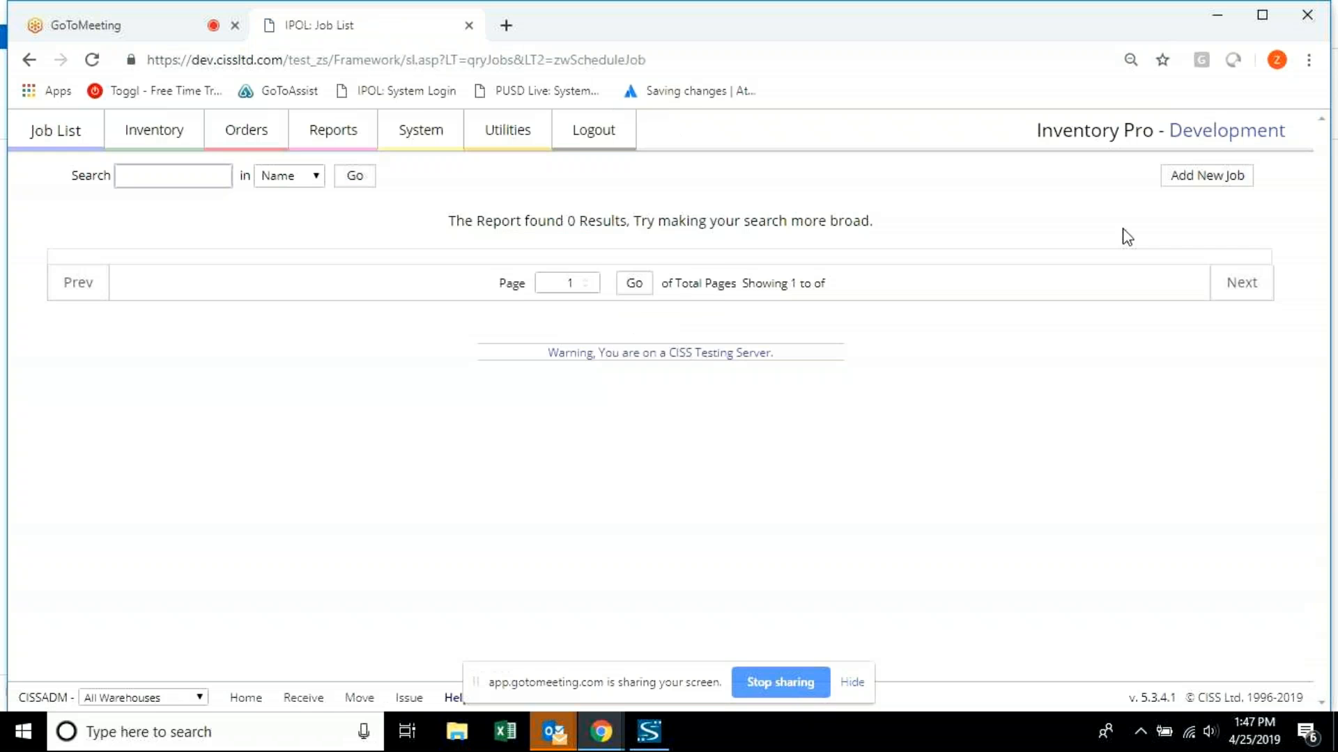
left_click(1200, 178)
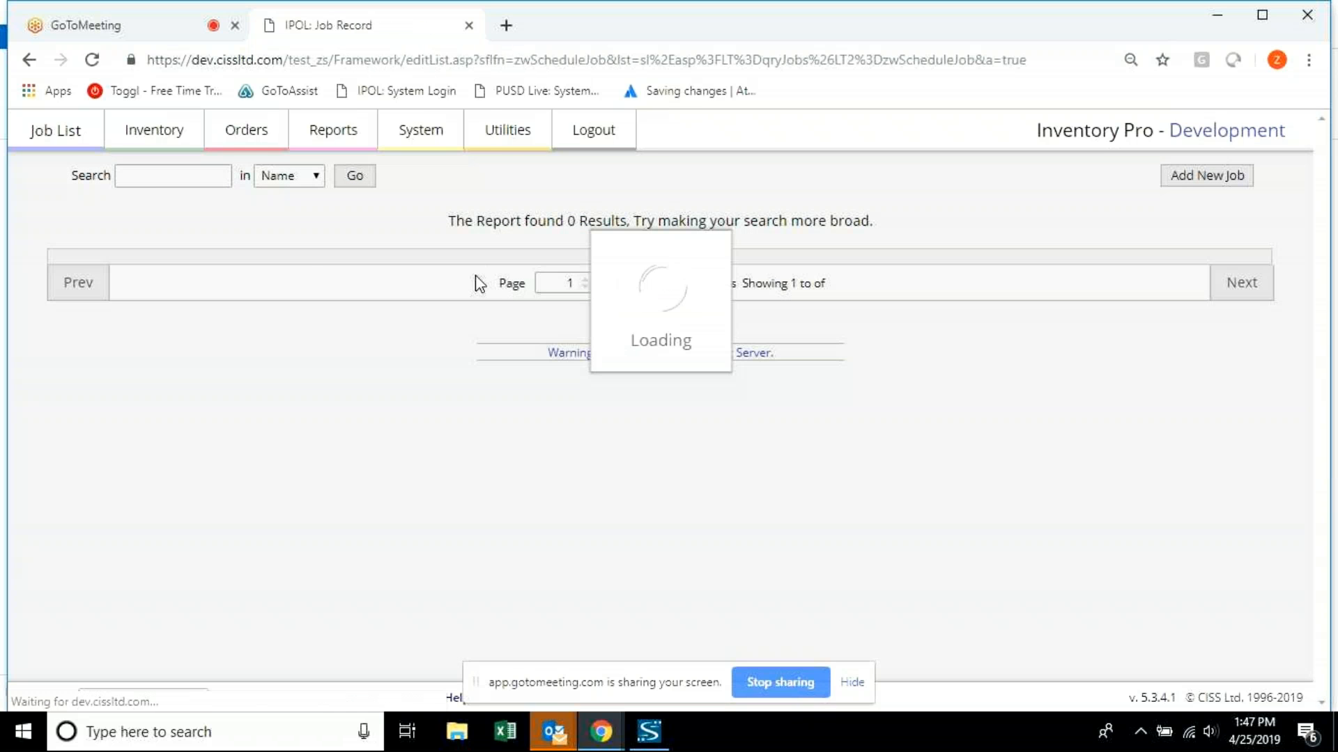
left_click(473, 265)
type("Example job")
left_click(716, 328)
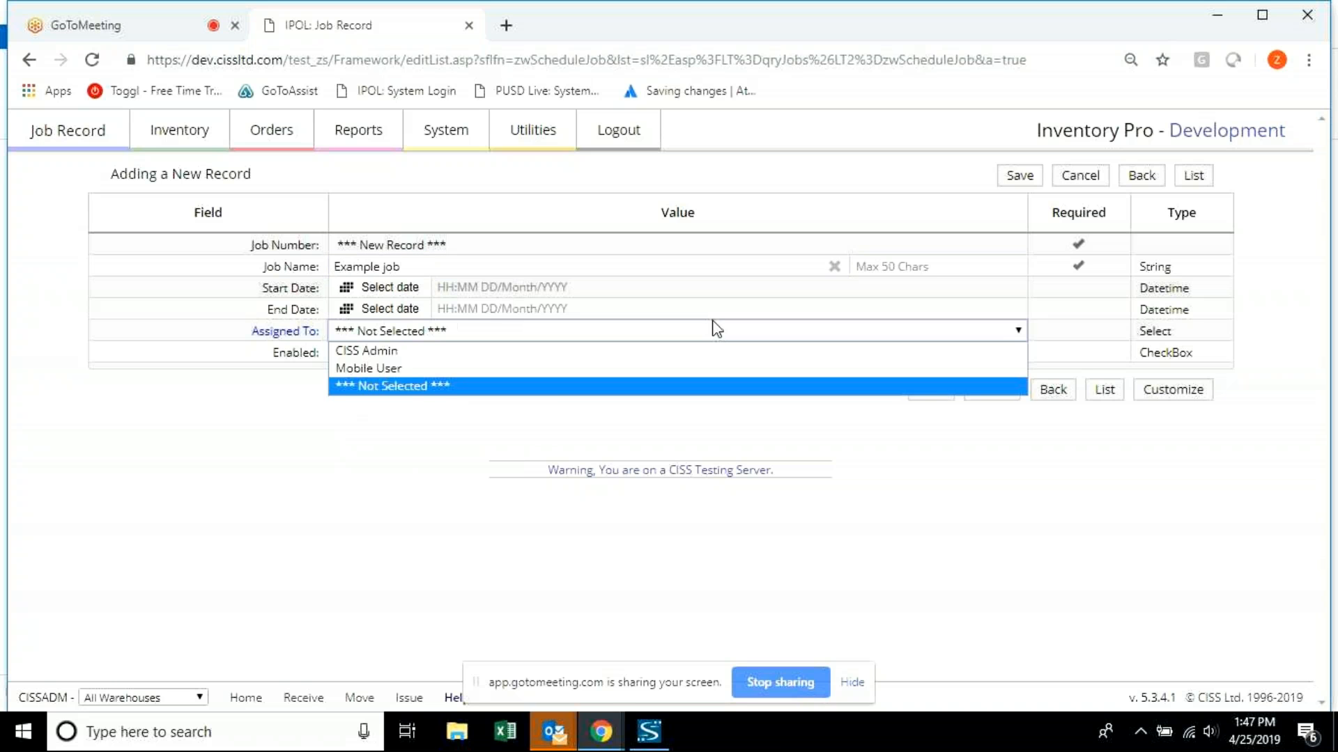
left_click(562, 355)
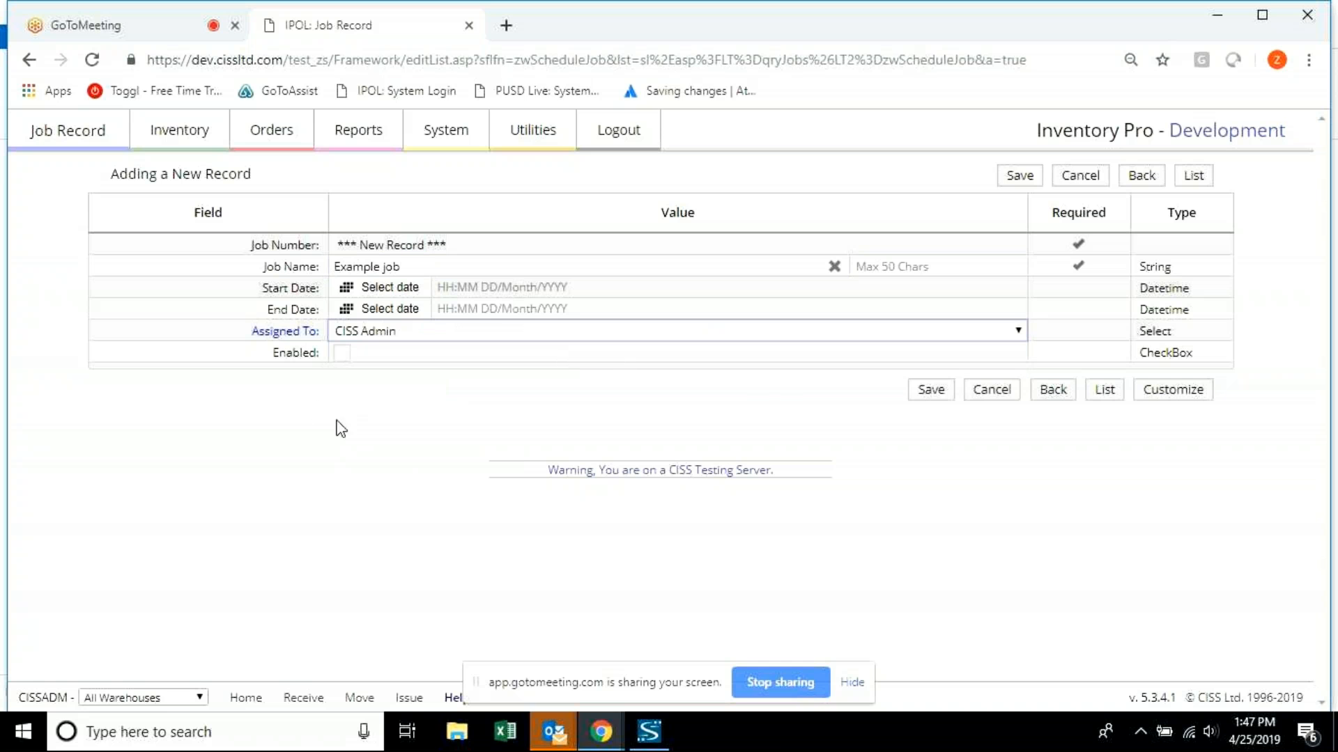
left_click(342, 354)
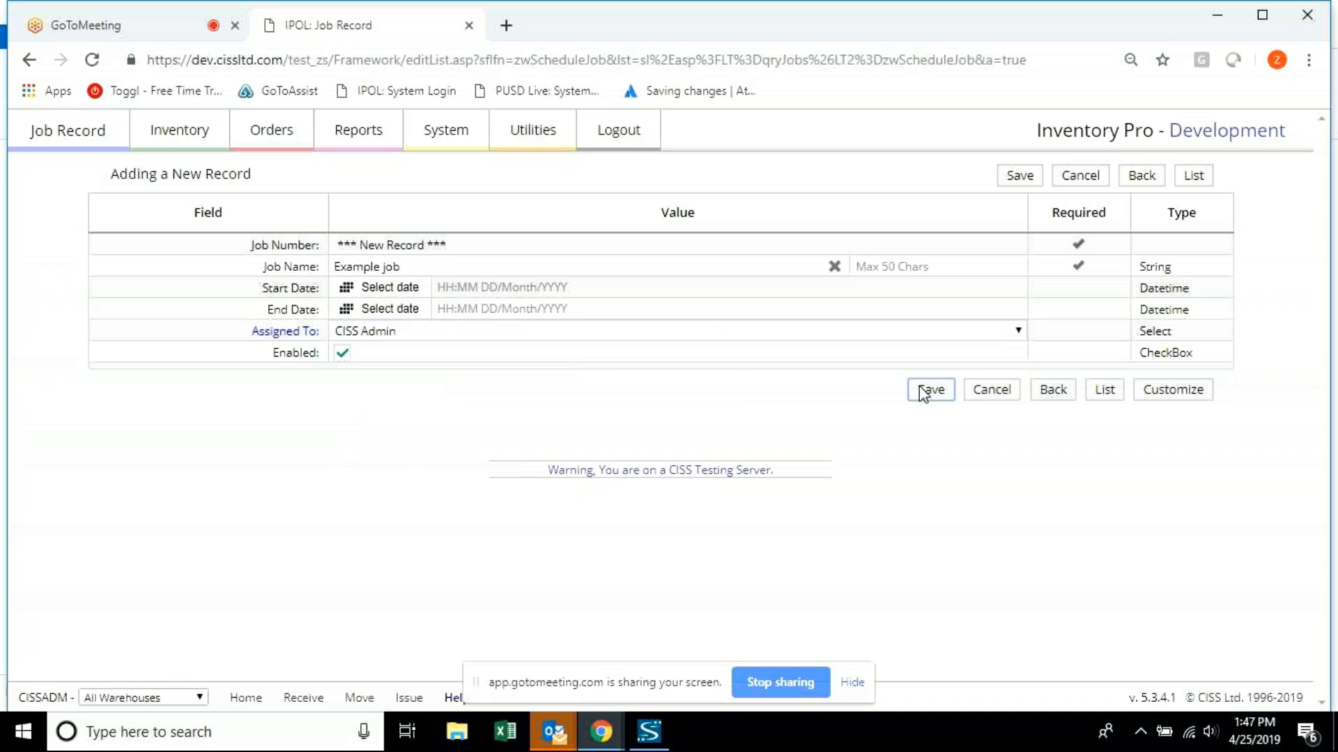
left_click(927, 390)
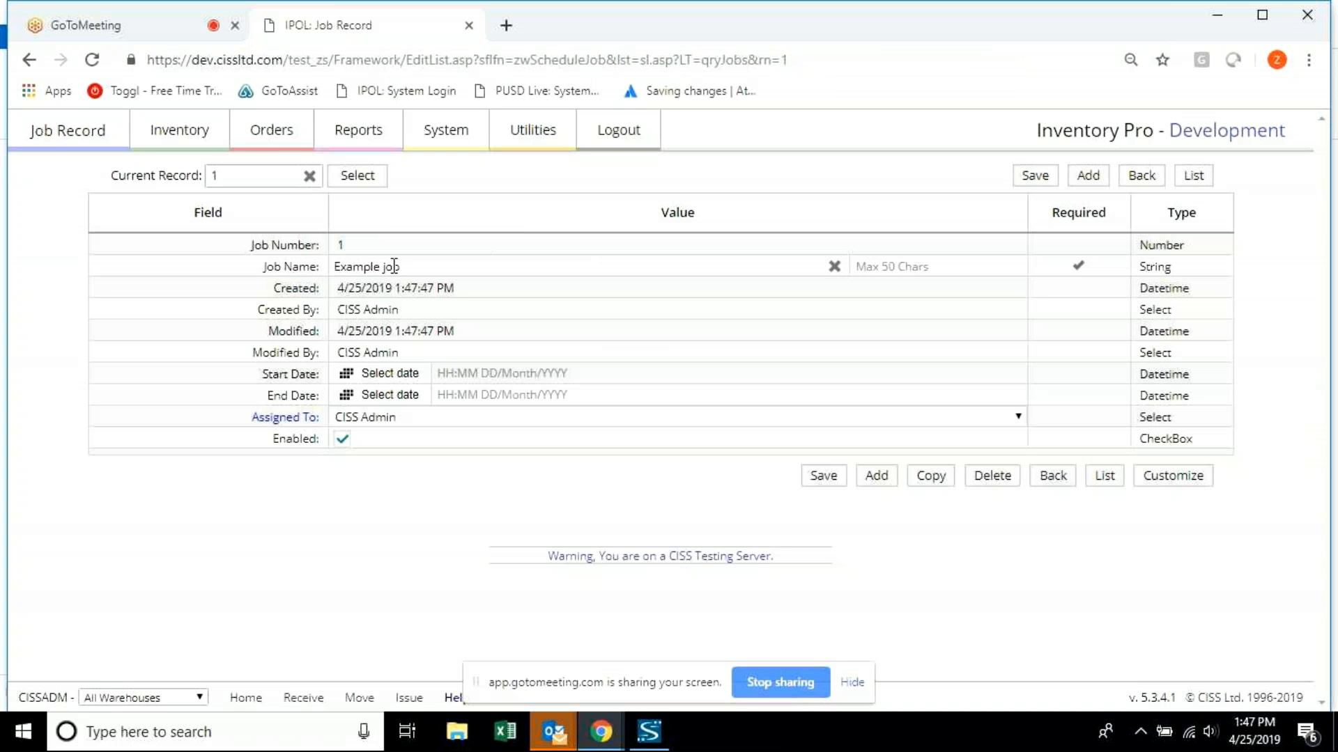
Create a purchase order with ACME Manufacturing as supplier, ACME Medical as ship-to and ACME Manufacturing as invoice-to.
mouse_move(272, 130)
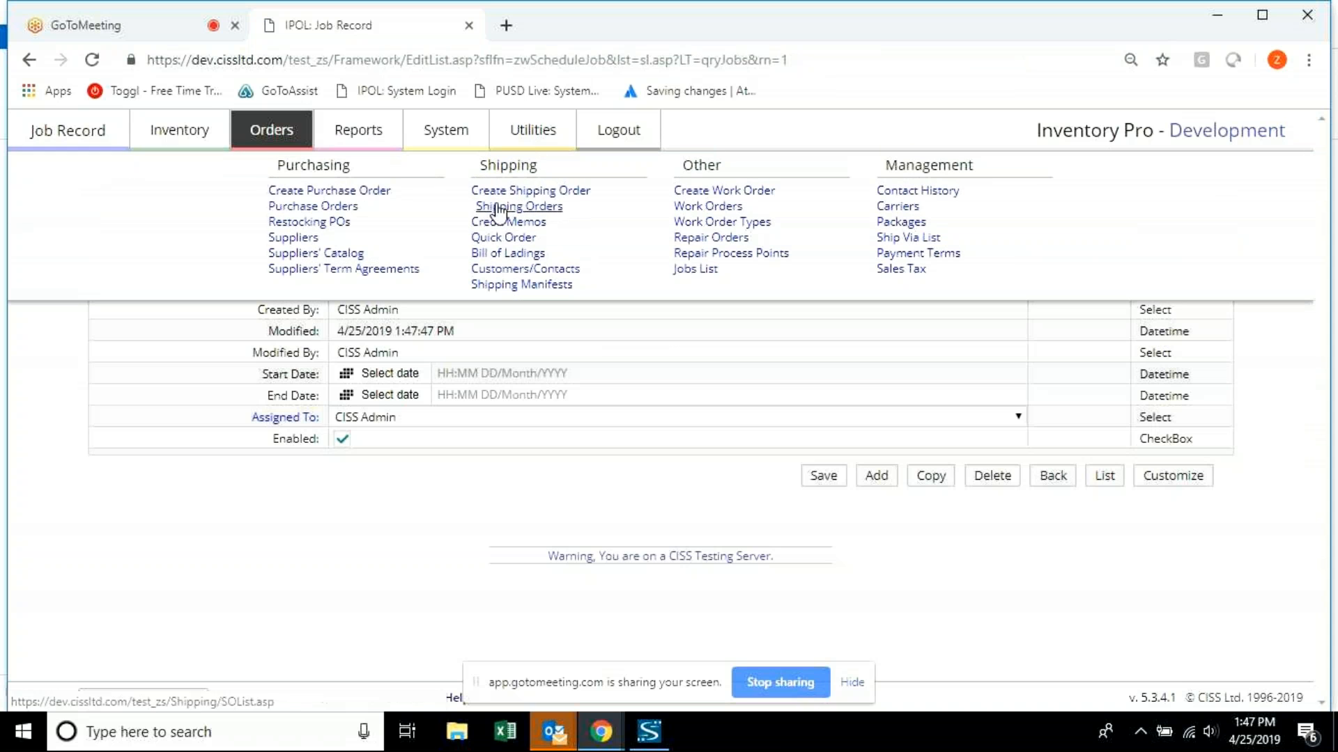
left_click(343, 197)
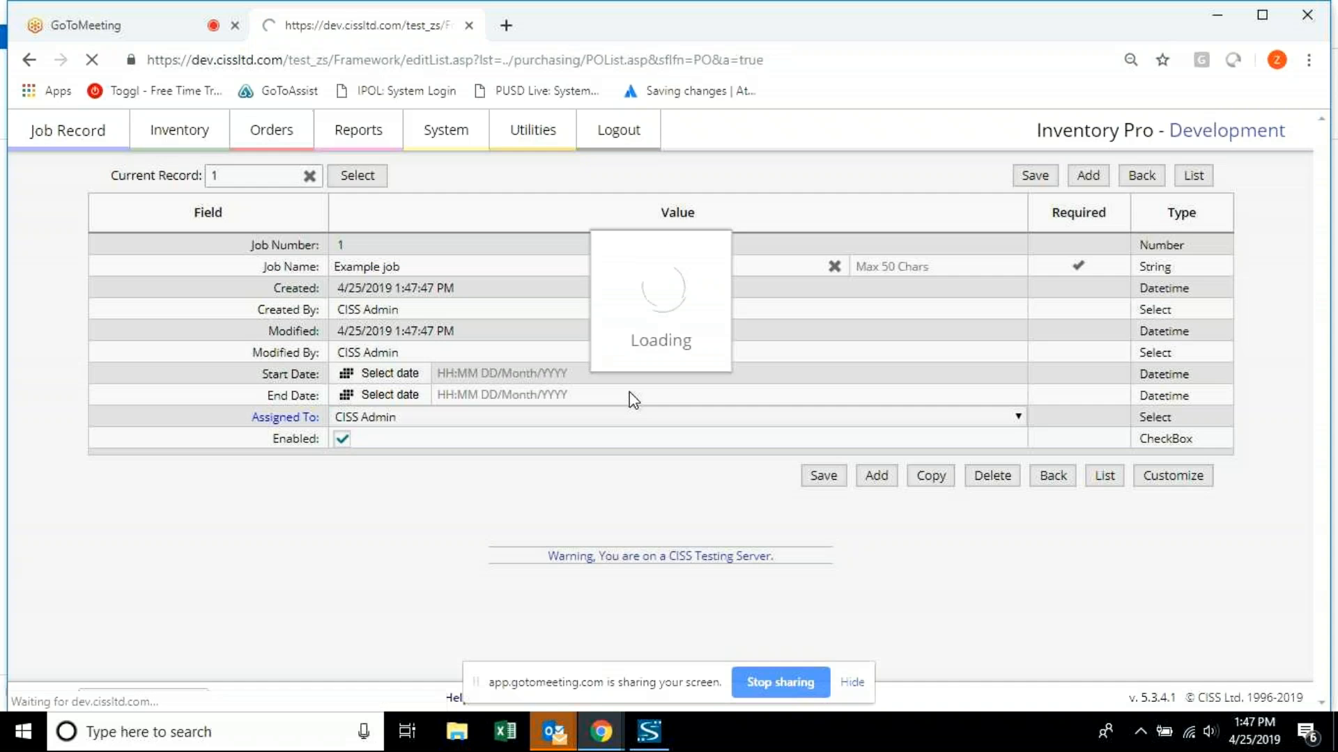
left_click(634, 266)
left_click(634, 321)
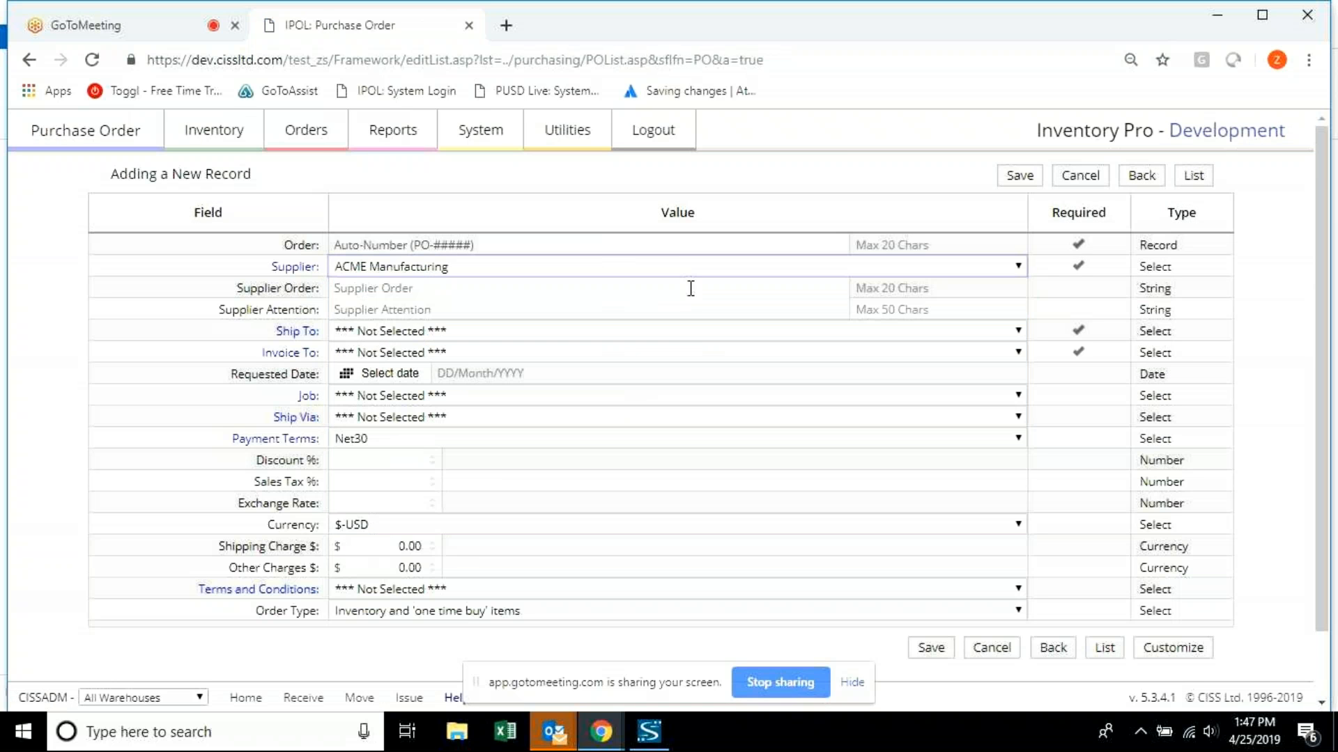
left_click(693, 332)
left_click(663, 374)
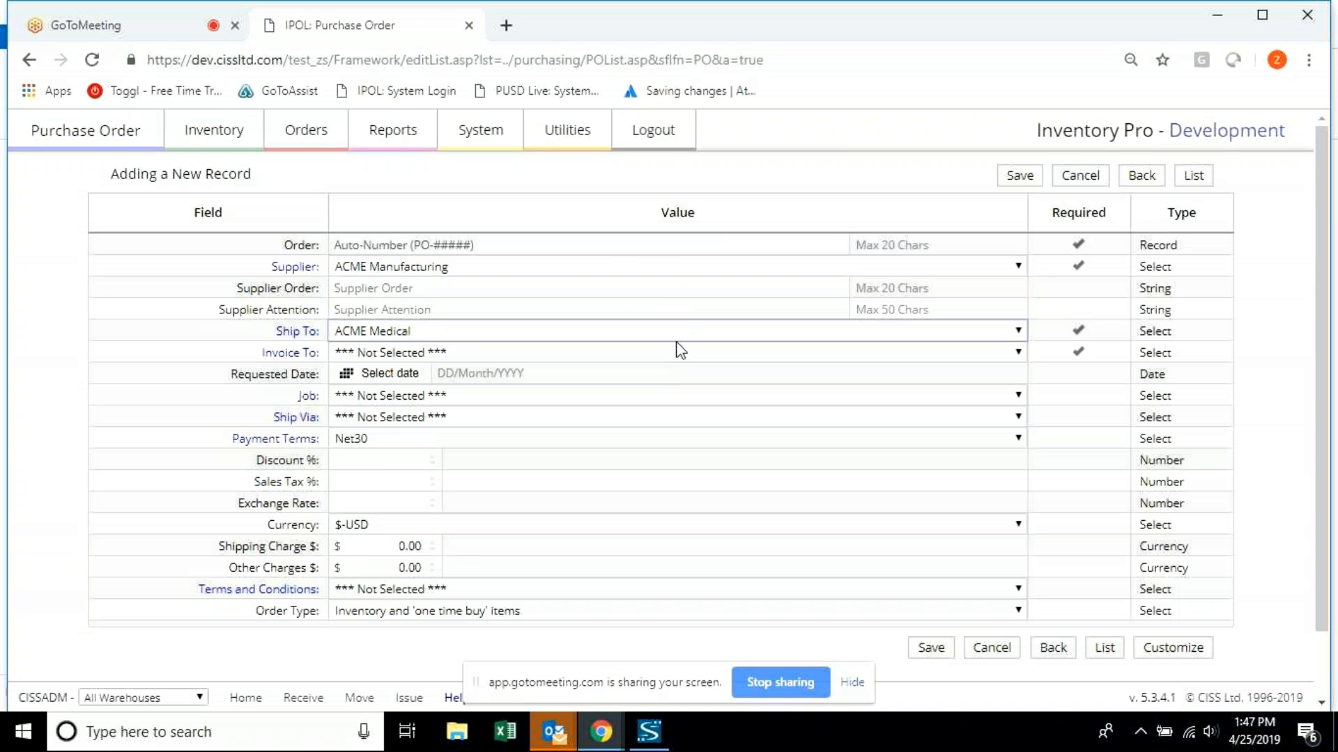
left_click(692, 355)
left_click(659, 389)
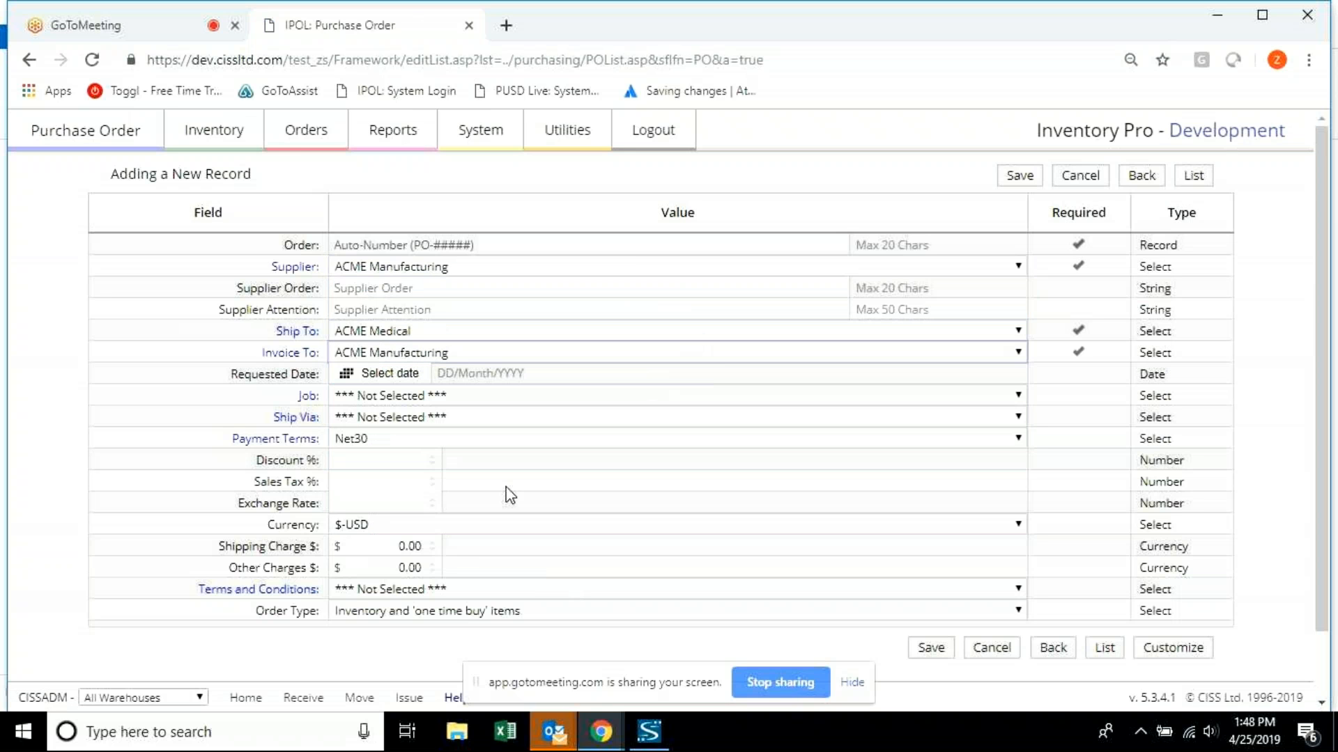
Assign the new purchase order to the job "Example job".
scroll(510, 496, "down", 1)
left_click(449, 350)
left_click(551, 365)
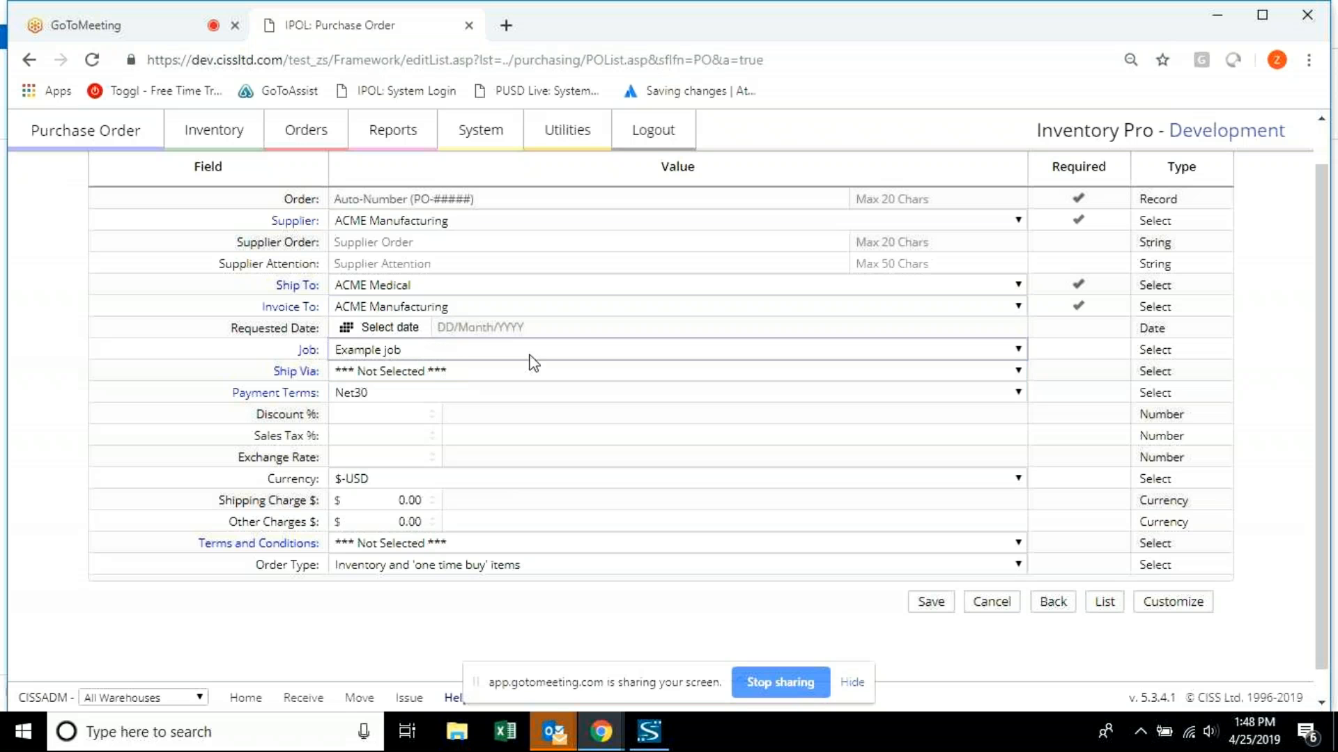
scroll(534, 363, "up", 1)
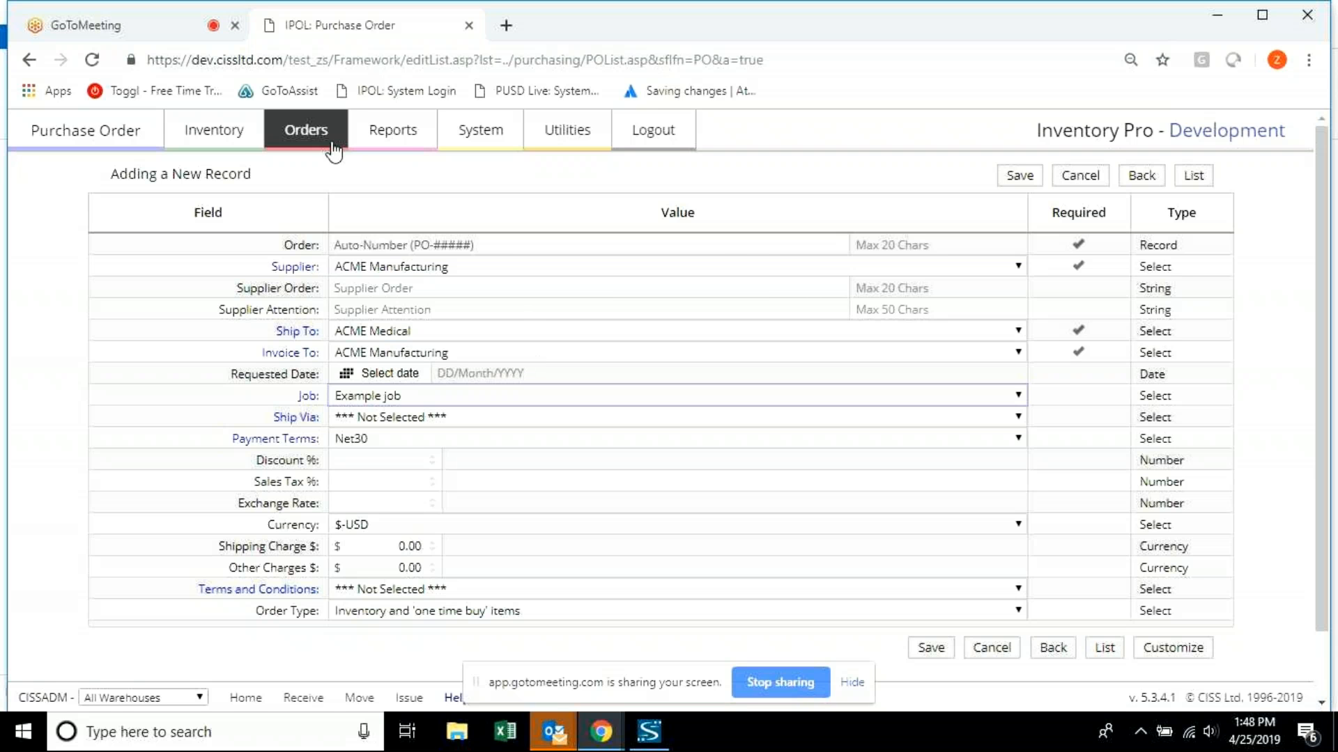
Leave the unsaved purchase order without saving and list the restocking purchase order suggestions for the ACME Manufacturing warehouse.
mouse_move(304, 129)
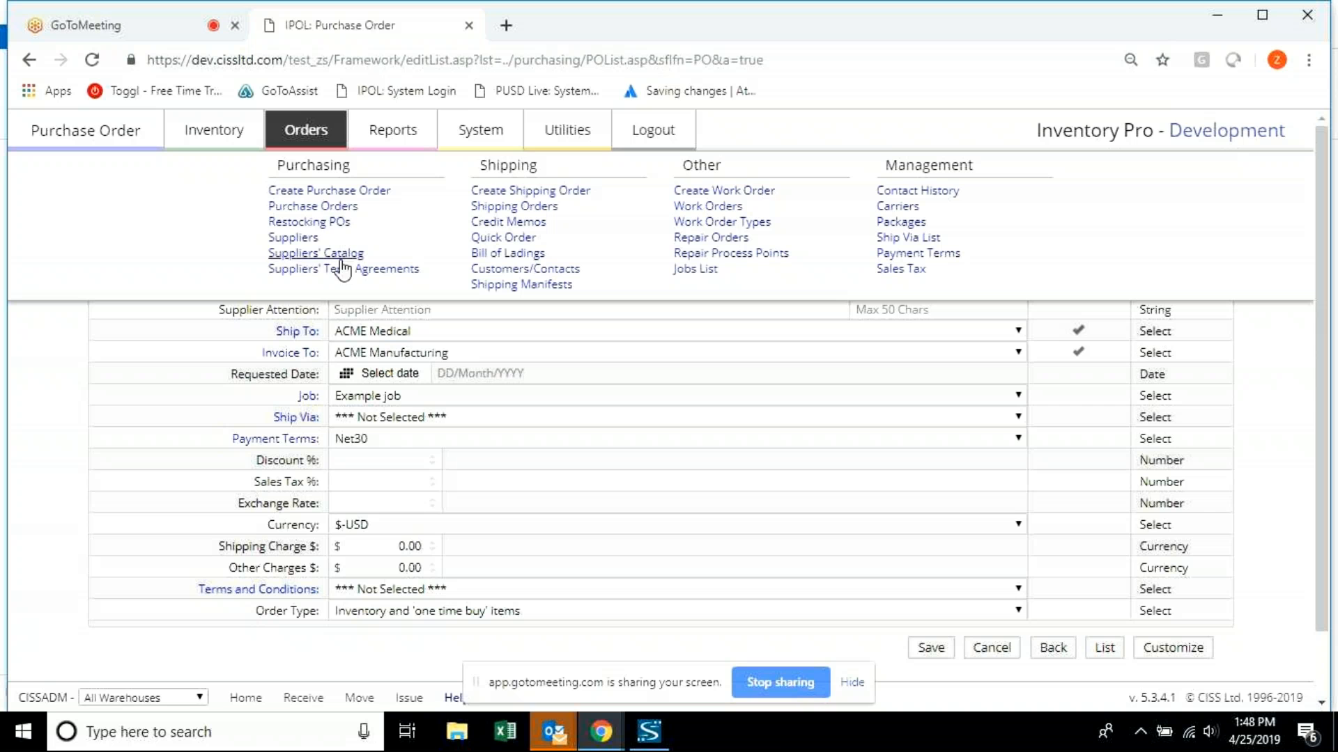
left_click(336, 222)
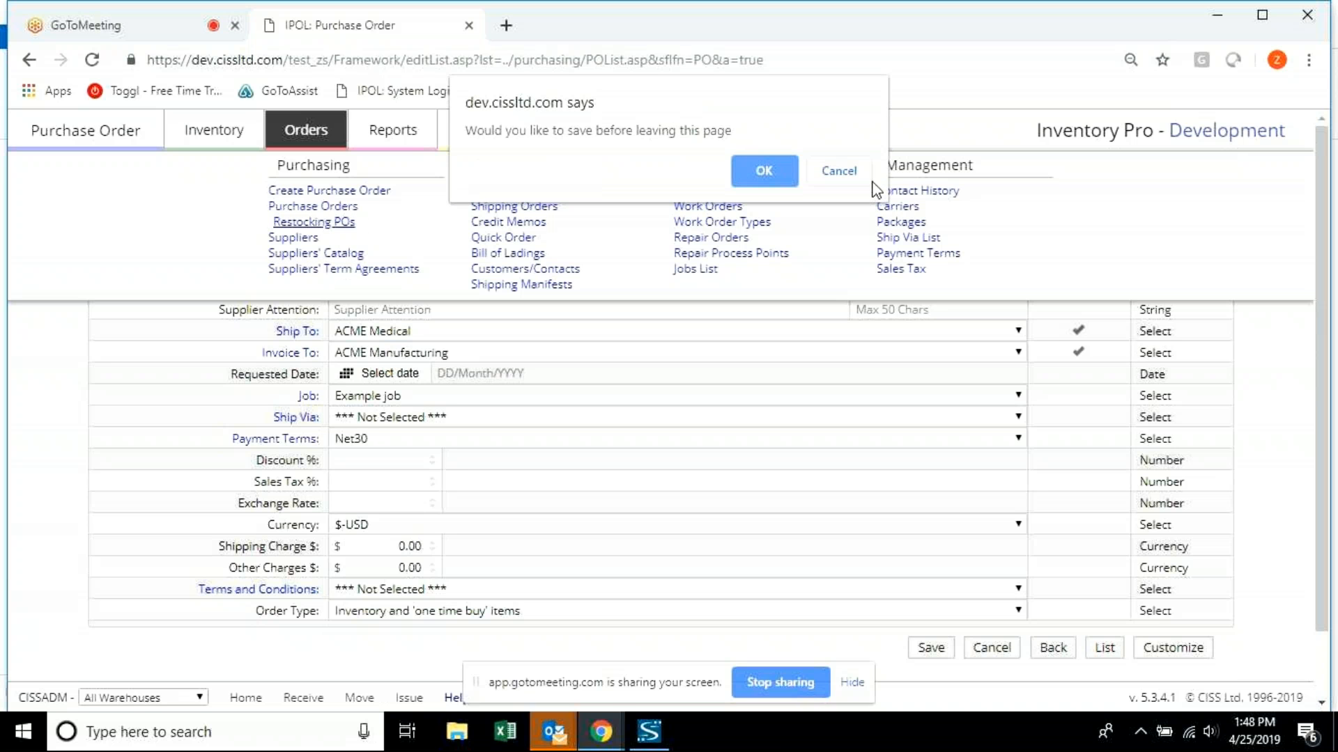
left_click(839, 171)
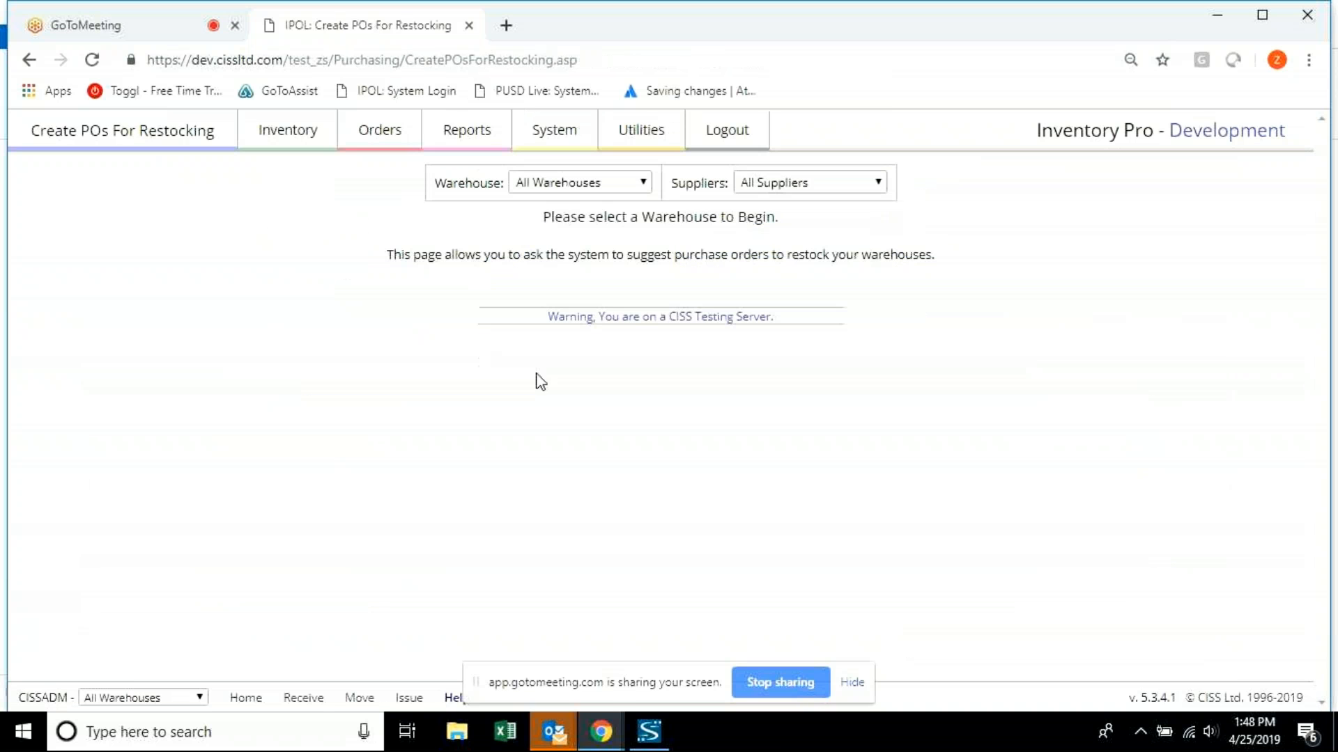
left_click(603, 183)
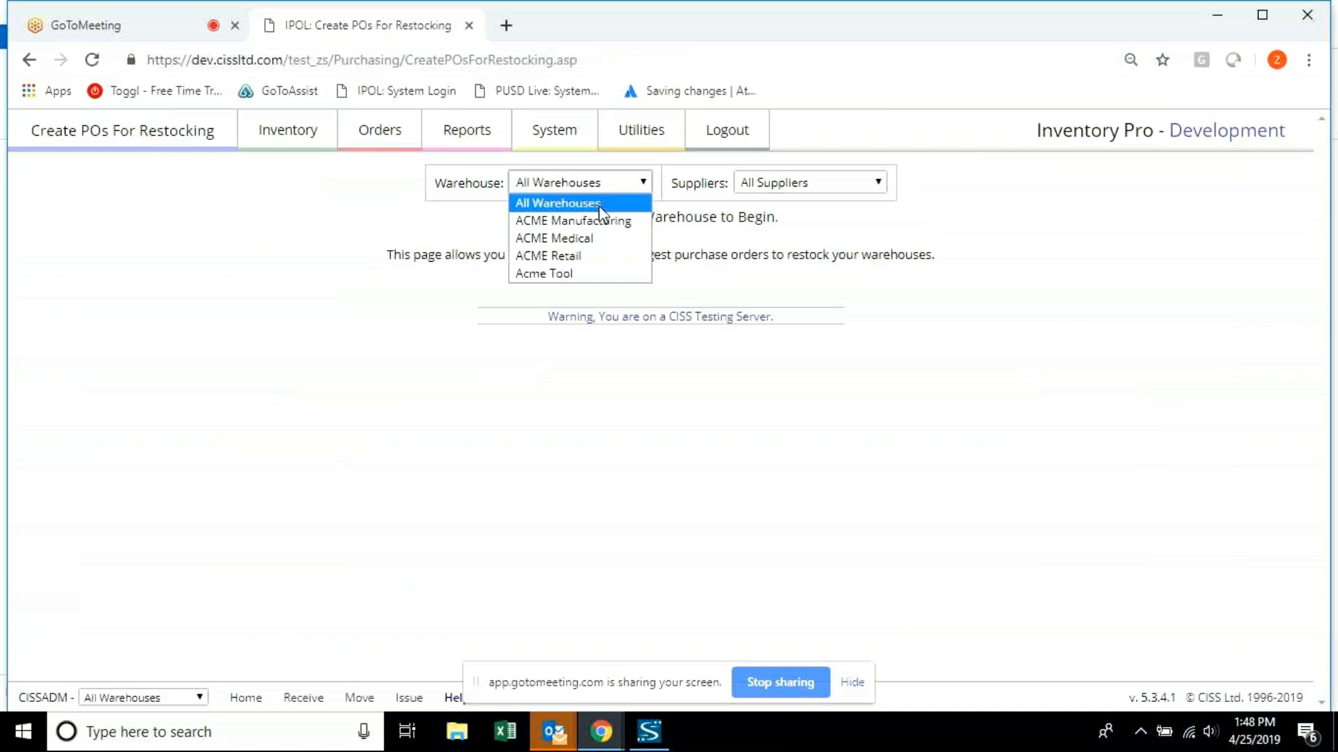
left_click(606, 219)
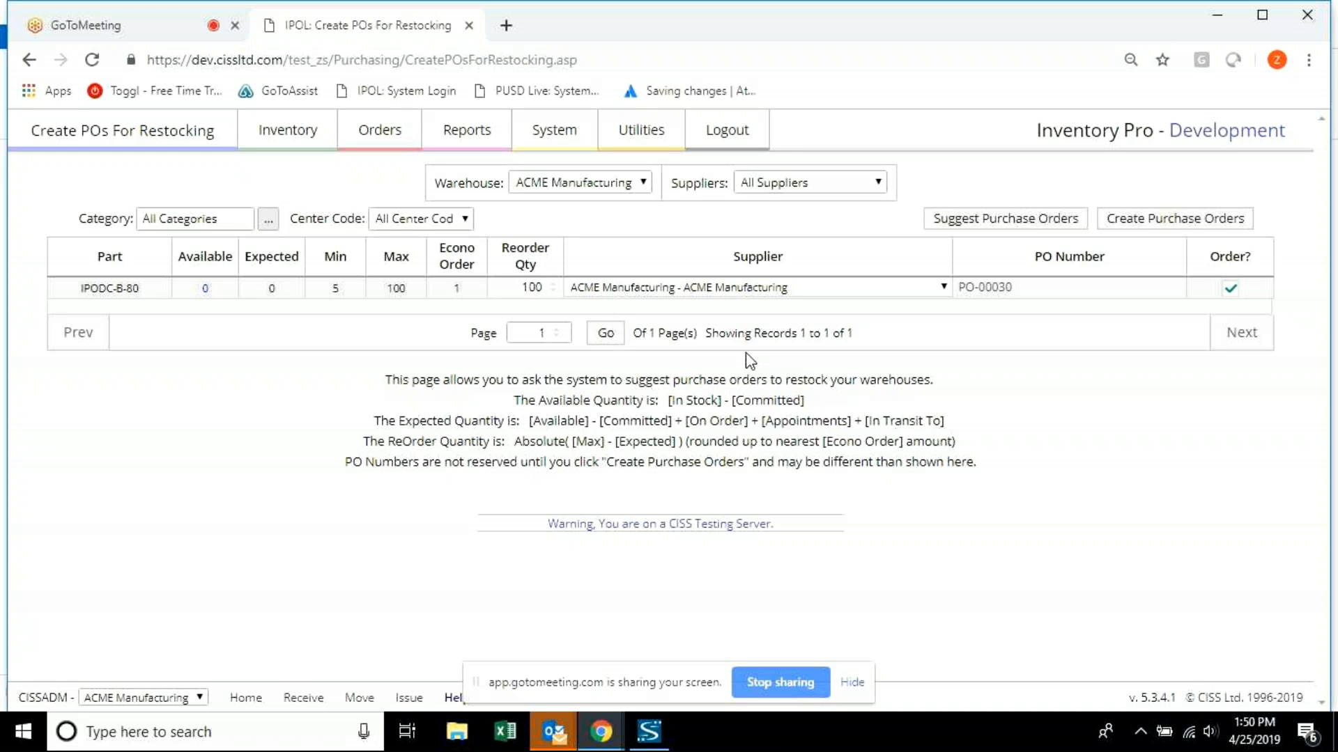
Assign the ACME - CHEVRON shipping order dated 04/17/2019 to the job "Example job" and save it.
left_click(379, 143)
left_click(481, 208)
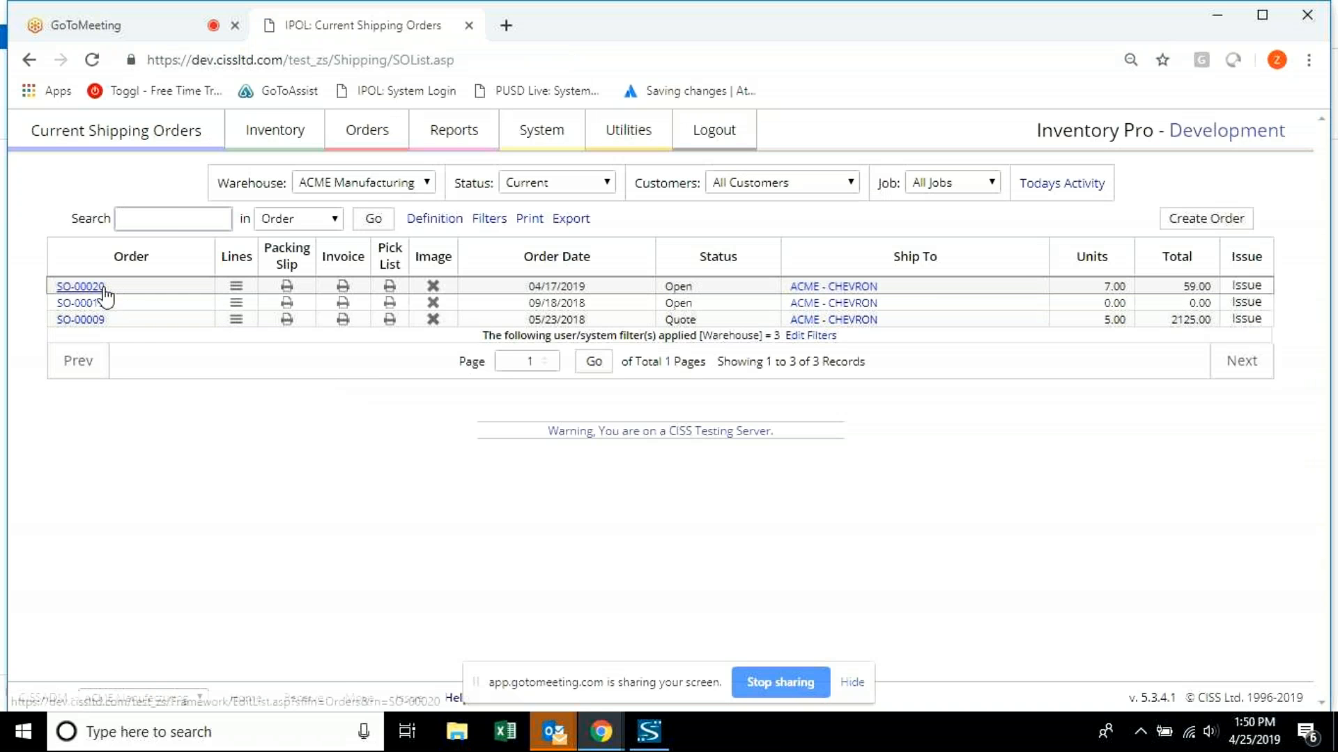
left_click(103, 287)
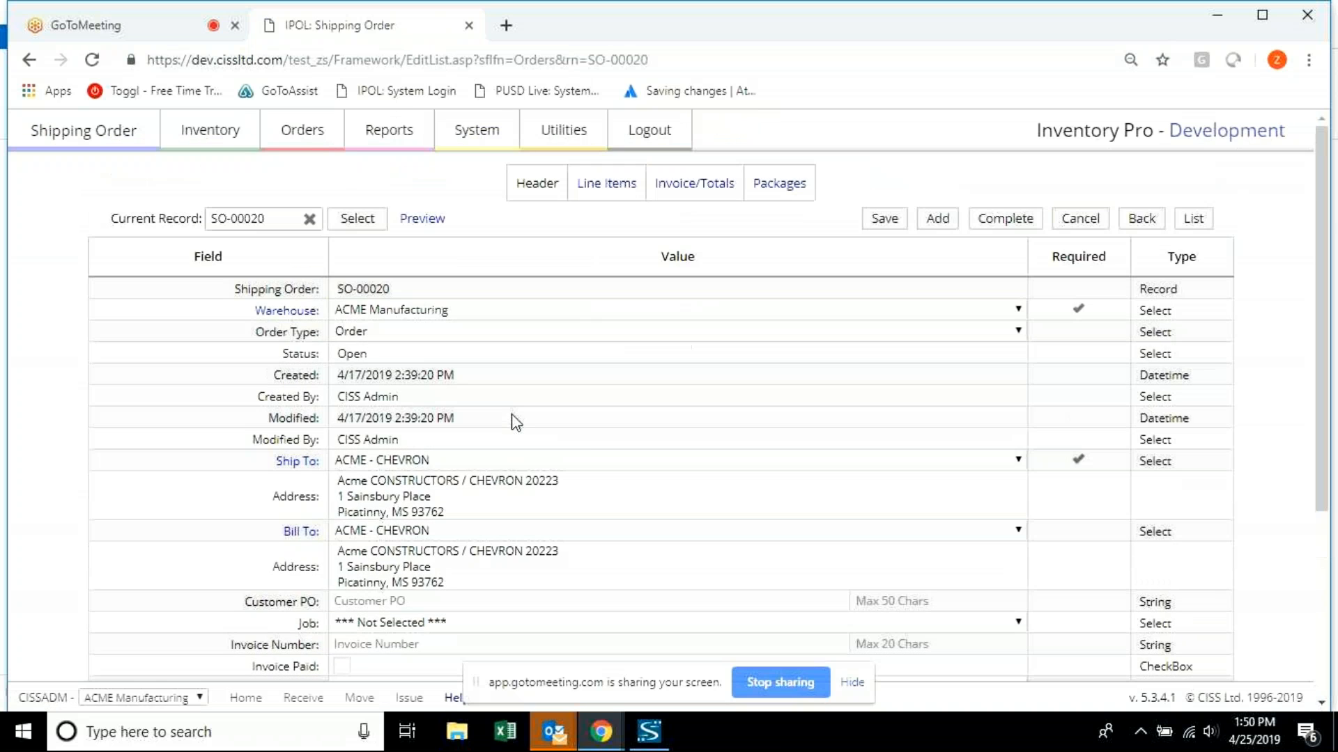
scroll(588, 432, "down", 1)
scroll(589, 436, "up", 1)
scroll(604, 525, "down", 1)
scroll(604, 524, "down", 3)
left_click(554, 383)
left_click(554, 399)
left_click(733, 618)
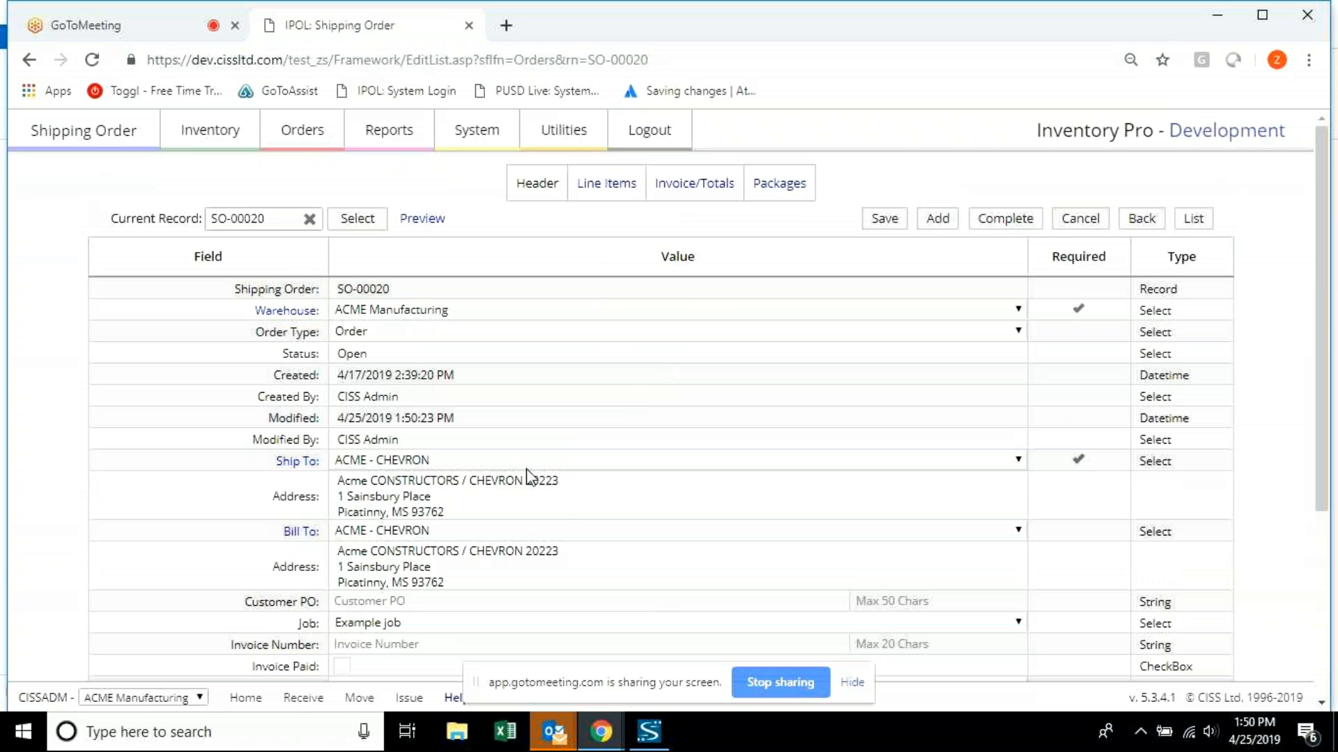
scroll(531, 480, "down", 3)
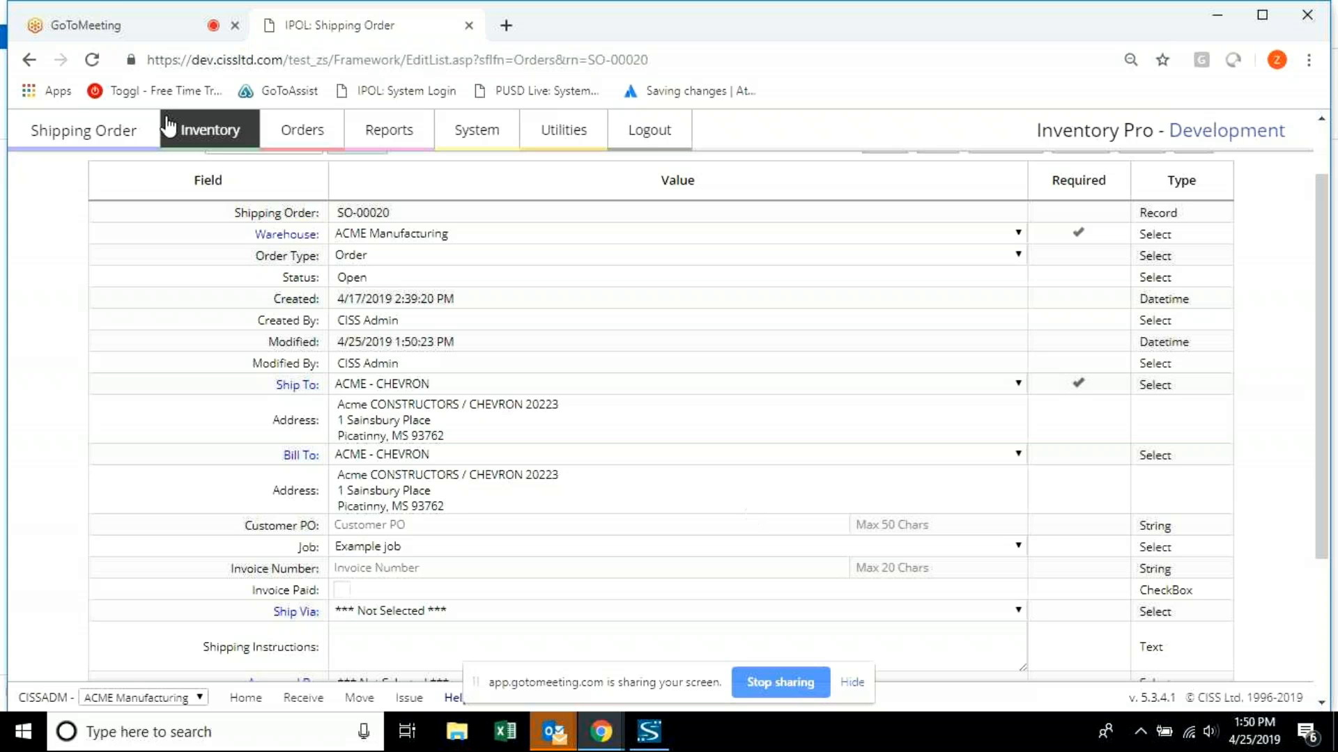
Switch to GoToMeeting to check the meeting page, and return to the Inventory Pro shipping order.
left_click(112, 28)
left_click_drag(1165, 290, 1120, 250)
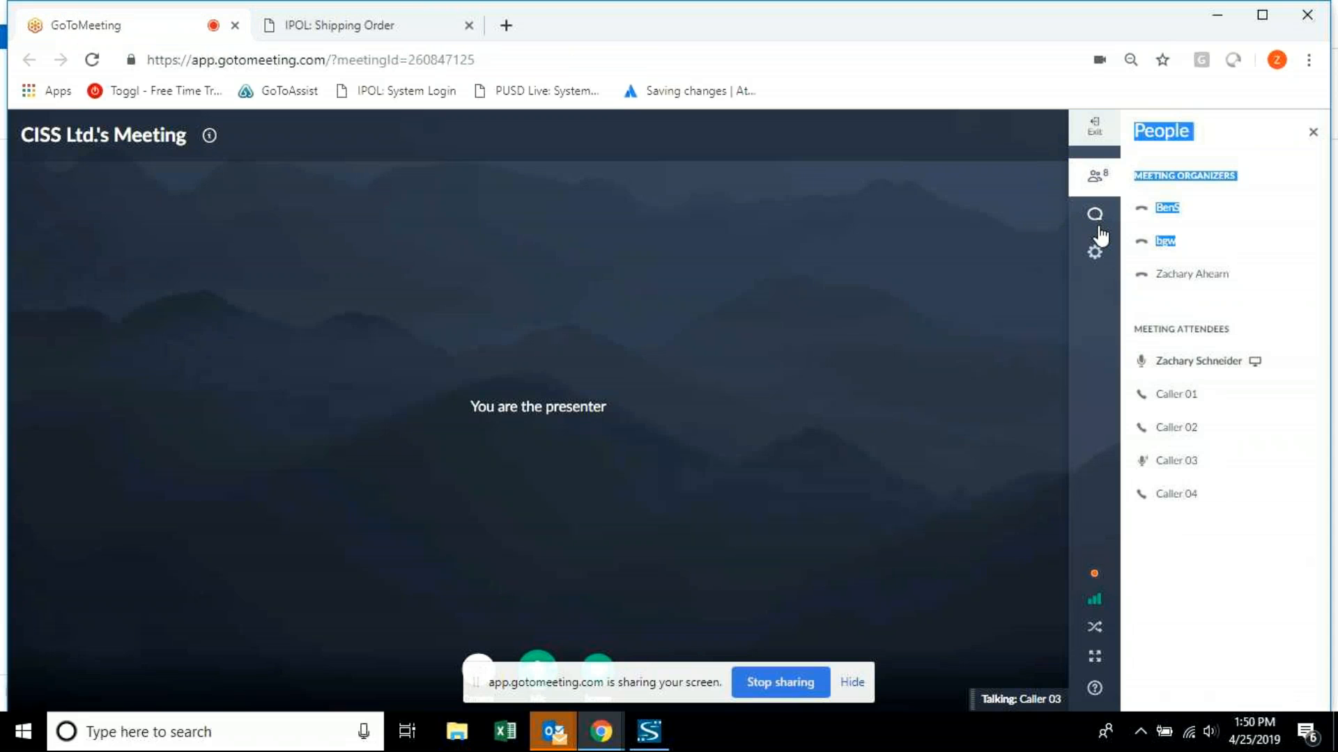
left_click(388, 28)
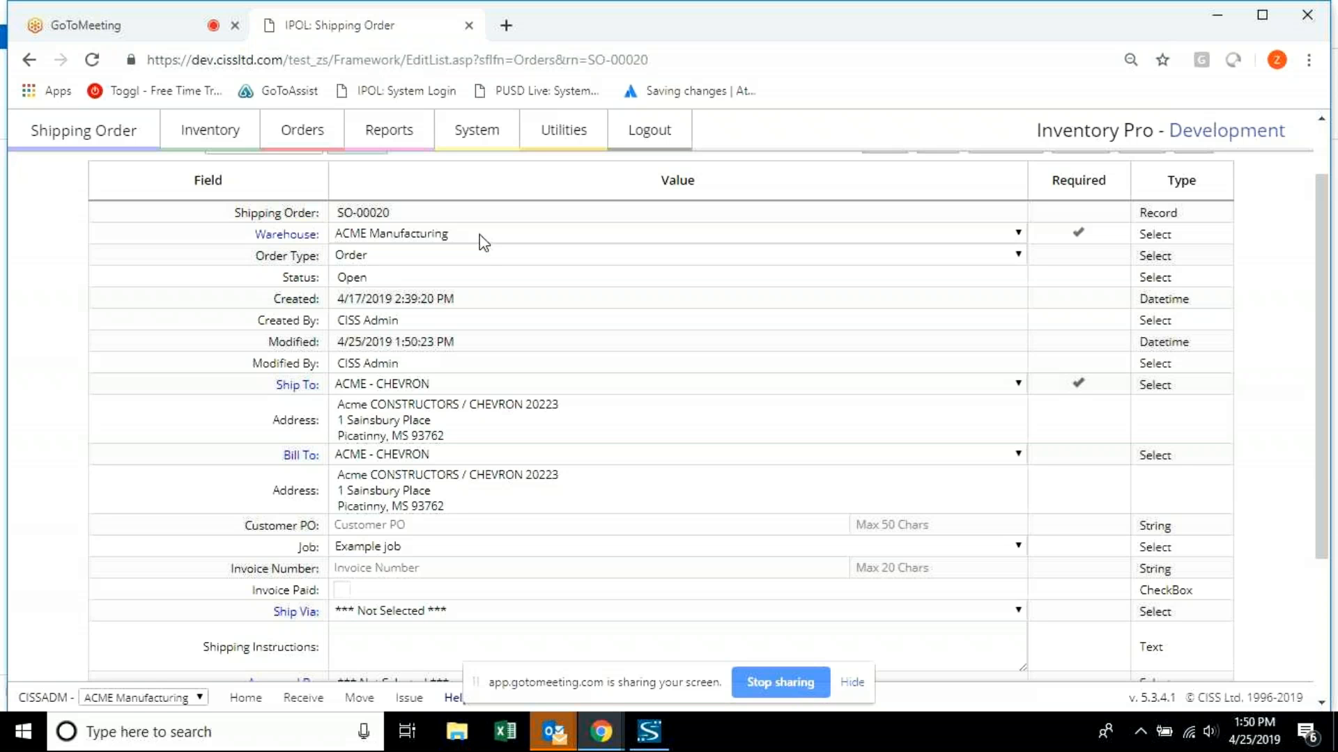
View the line items of the shipping order and of the ACE INDUSTRIES purchase order, ending on the purchase orders list.
scroll(483, 271, "up", 1)
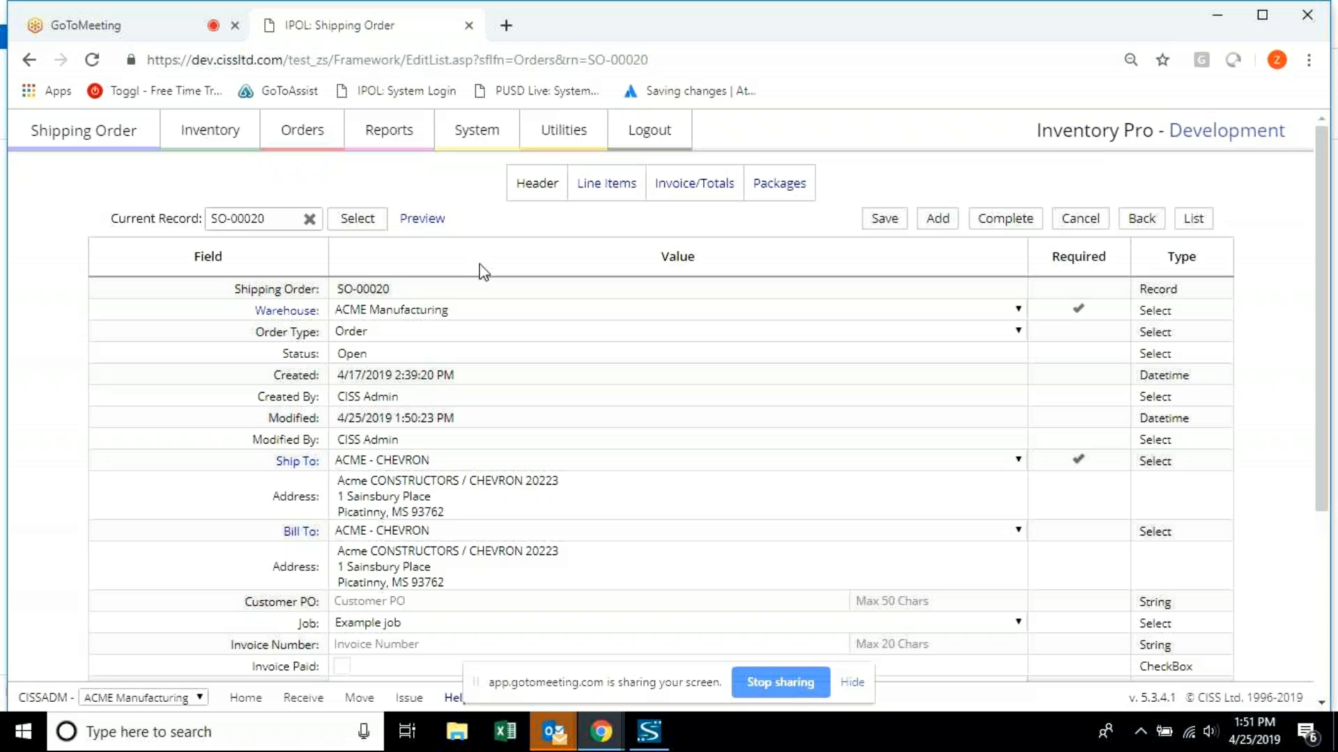
left_click(607, 195)
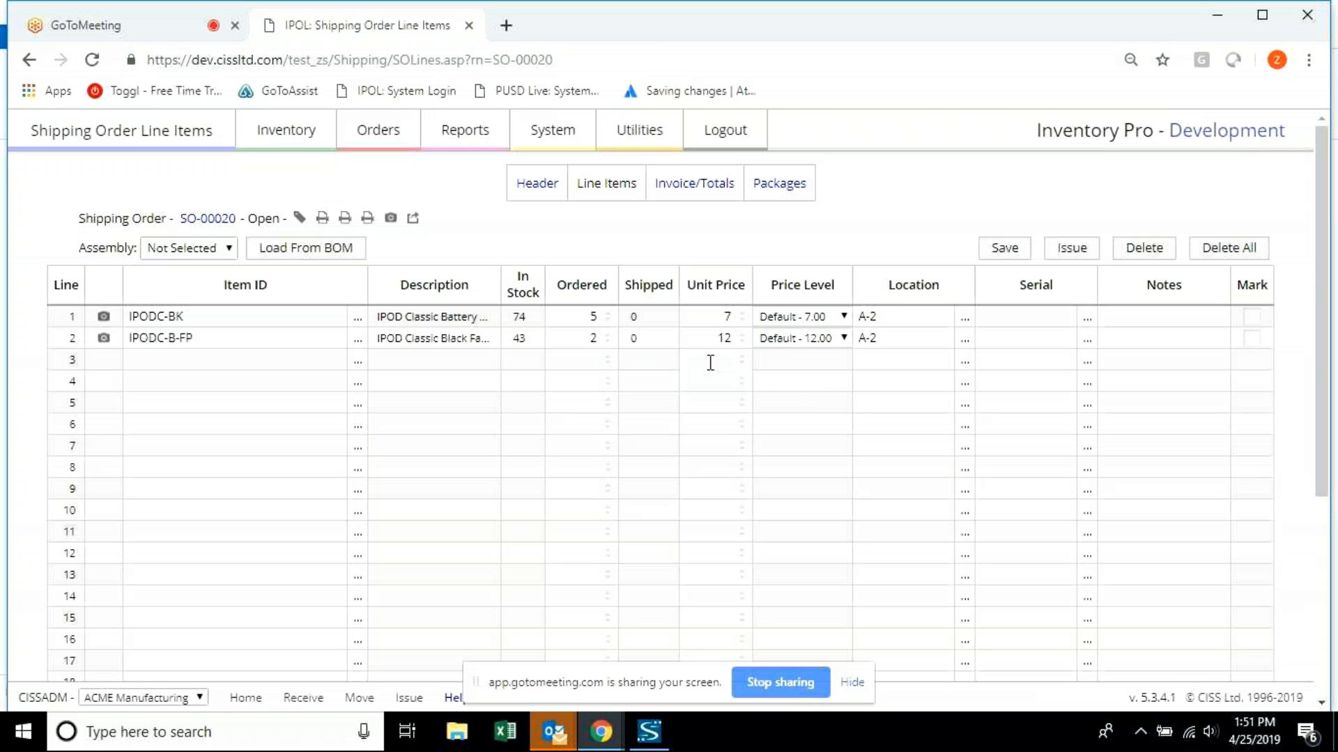
left_click(388, 133)
left_click(336, 207)
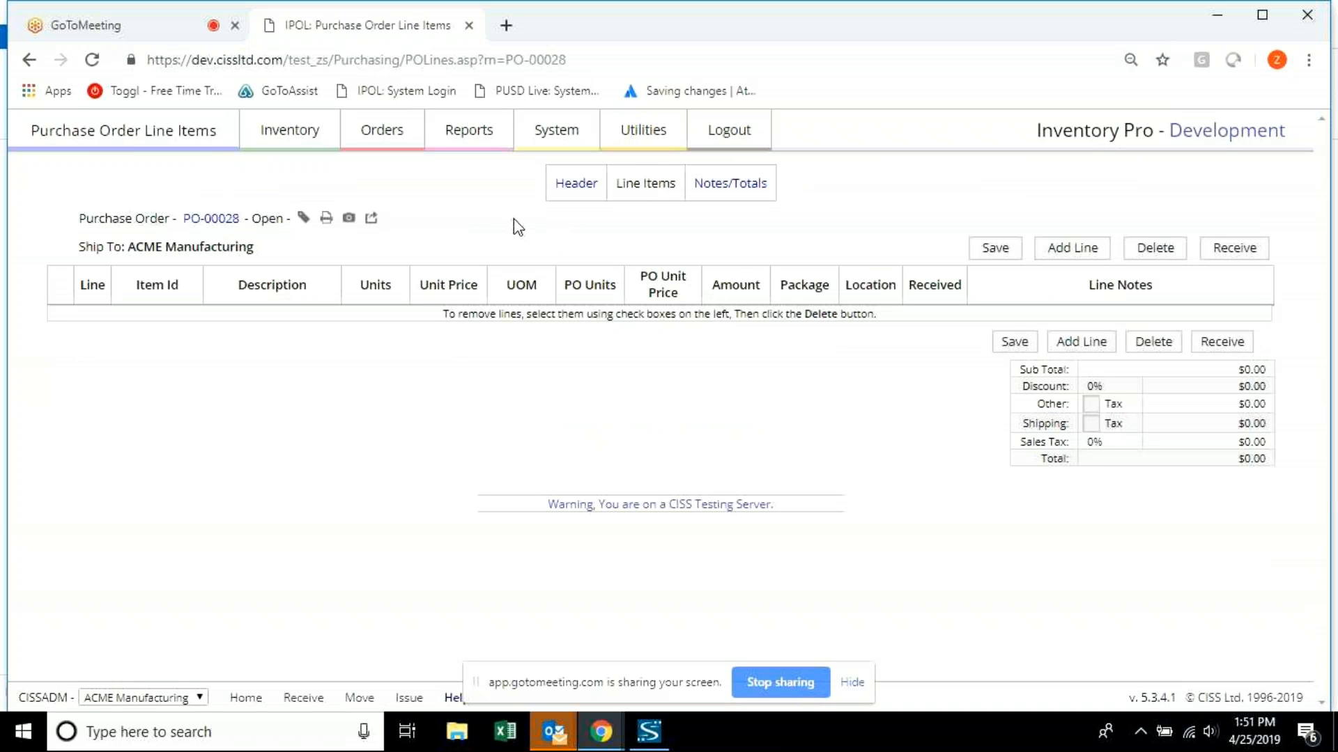
left_click(33, 62)
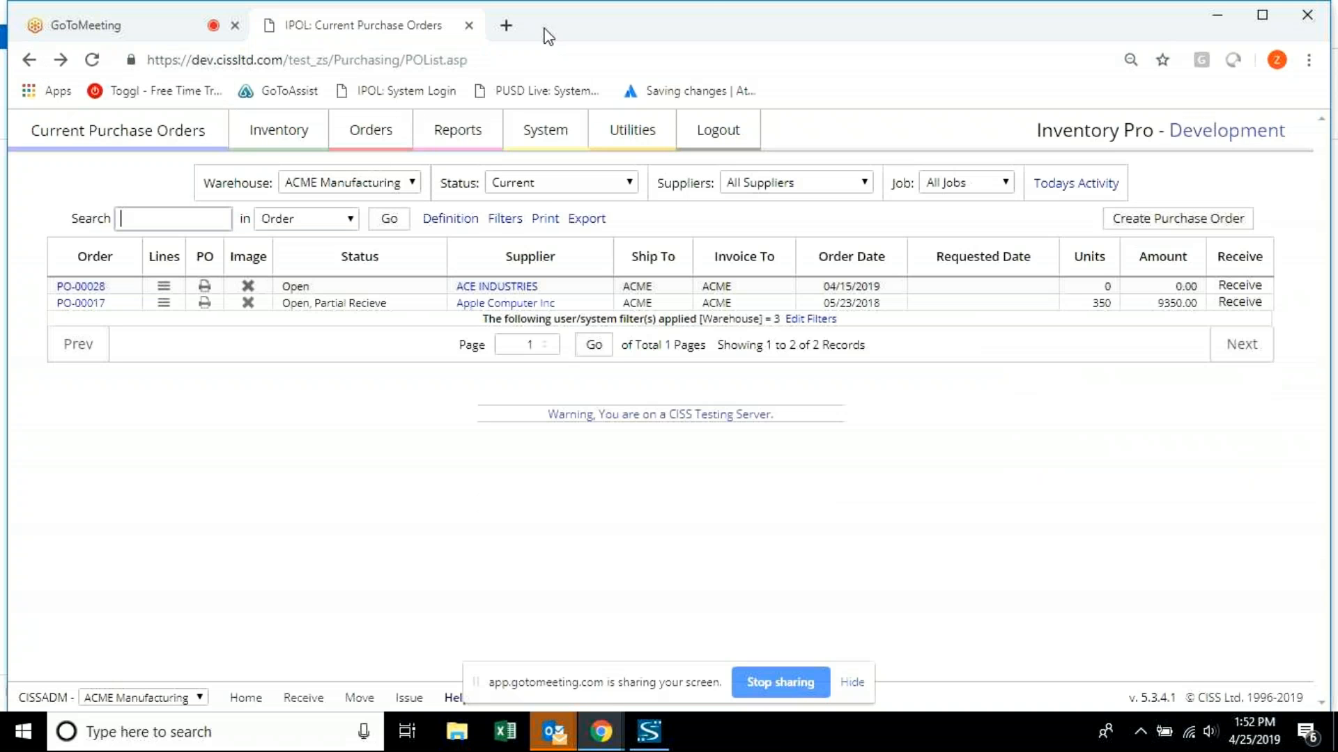
Open the local jobs site at localhost/ciss/jobs in a new browser tab and log in.
left_click(505, 25)
type("loca")
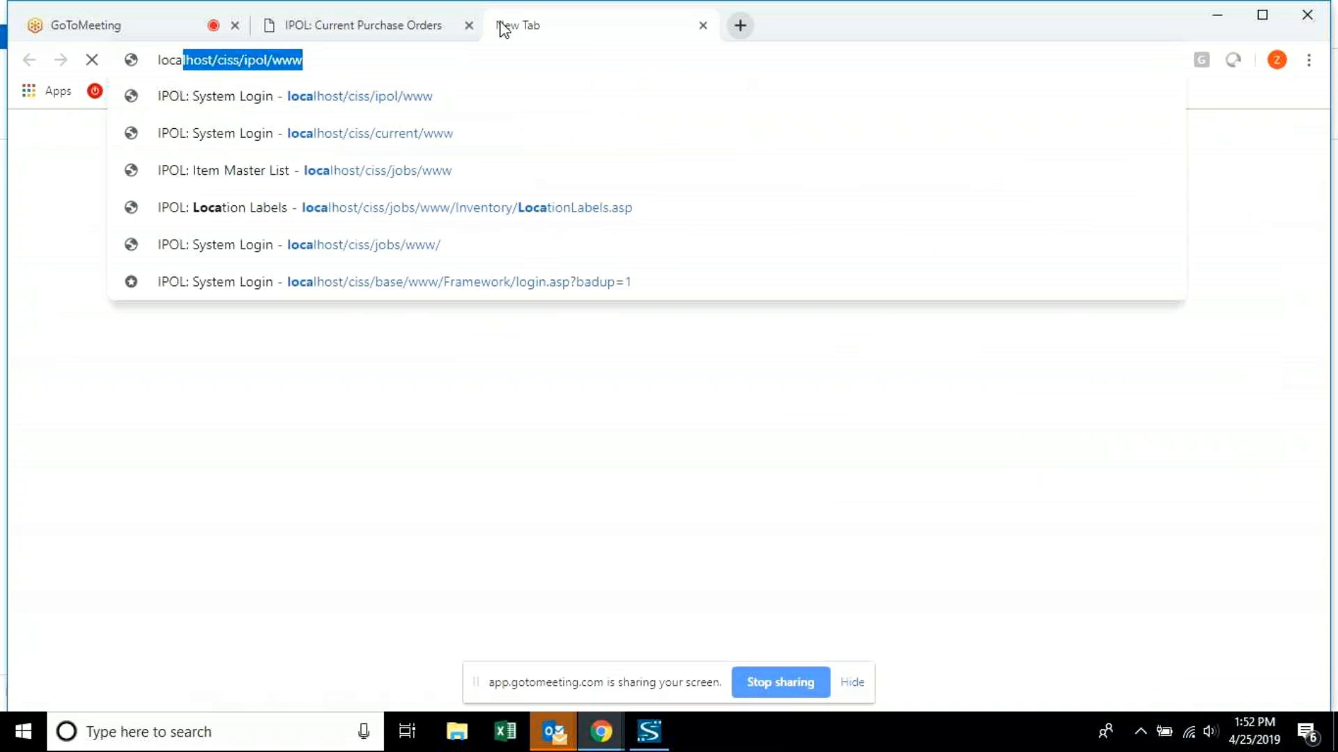
type("lhost/ciss/job")
key("Return")
left_click(644, 439)
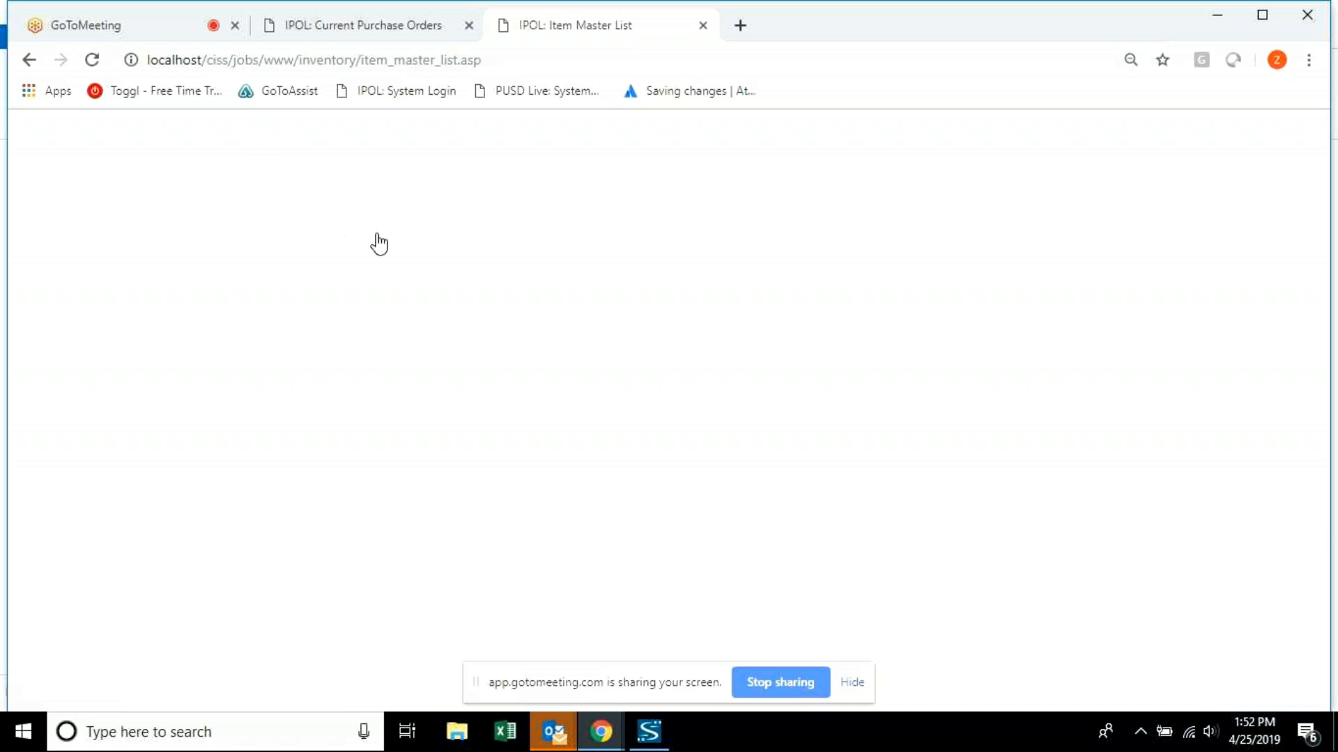
Open the line items of the Gerimedix Inc purchase order on the local jobs site.
mouse_move(294, 134)
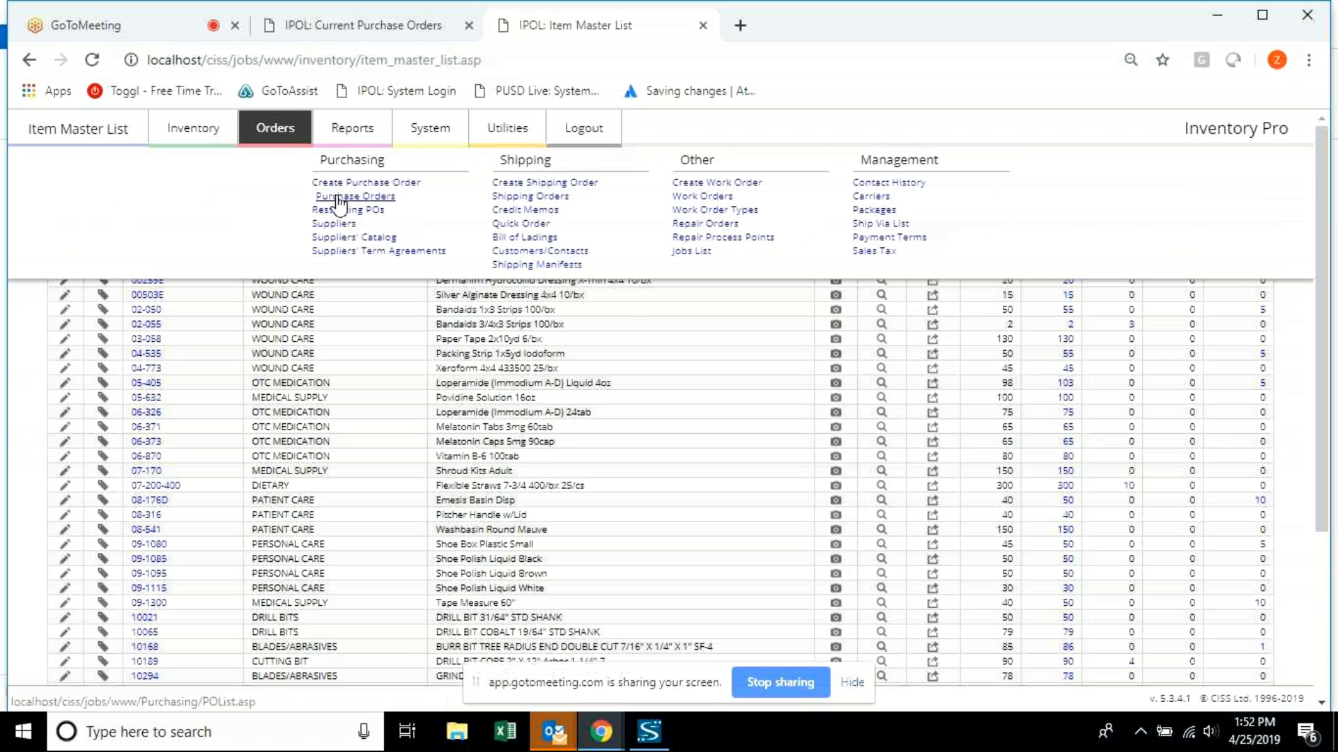
left_click(339, 200)
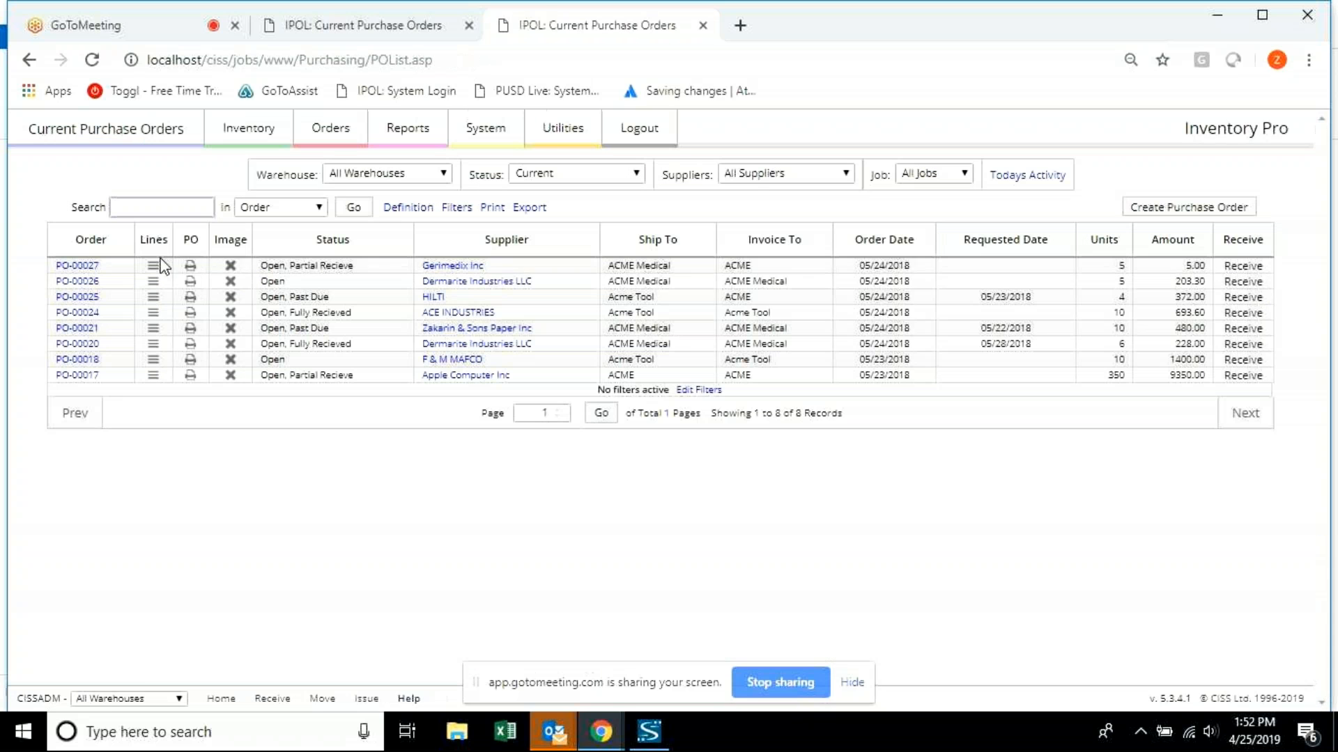
left_click(456, 377)
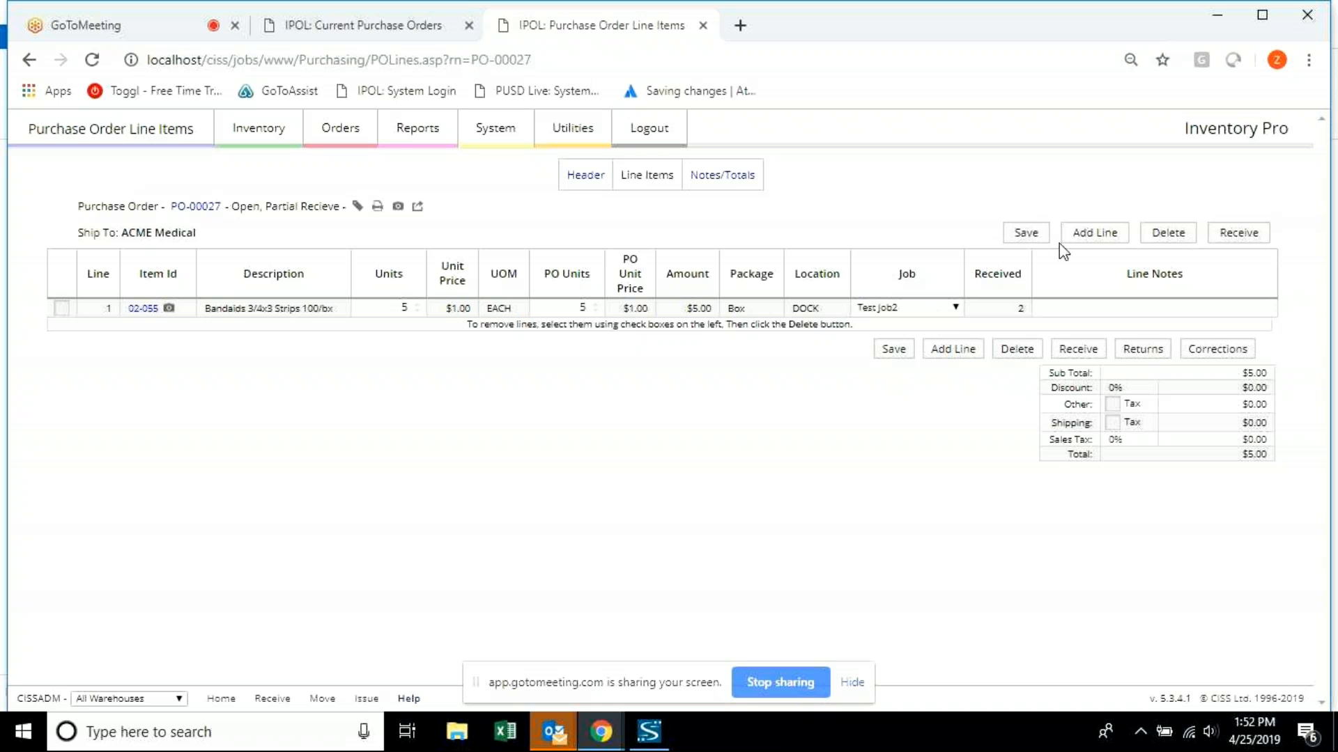
Add item 07-170 Shroud Kits Adult as a line on the Gerimedix Inc purchase order and assign it to Test Job.
left_click(1082, 237)
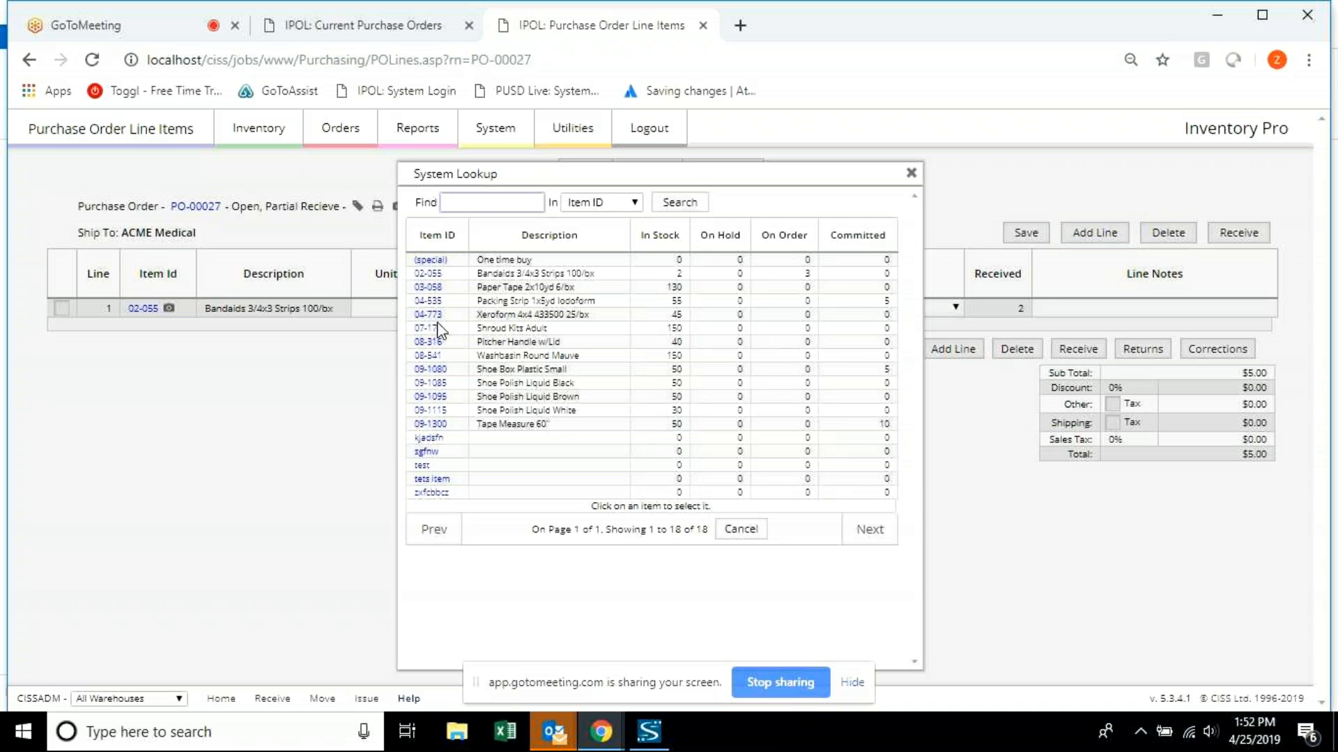
left_click(438, 328)
left_click(953, 327)
left_click(944, 358)
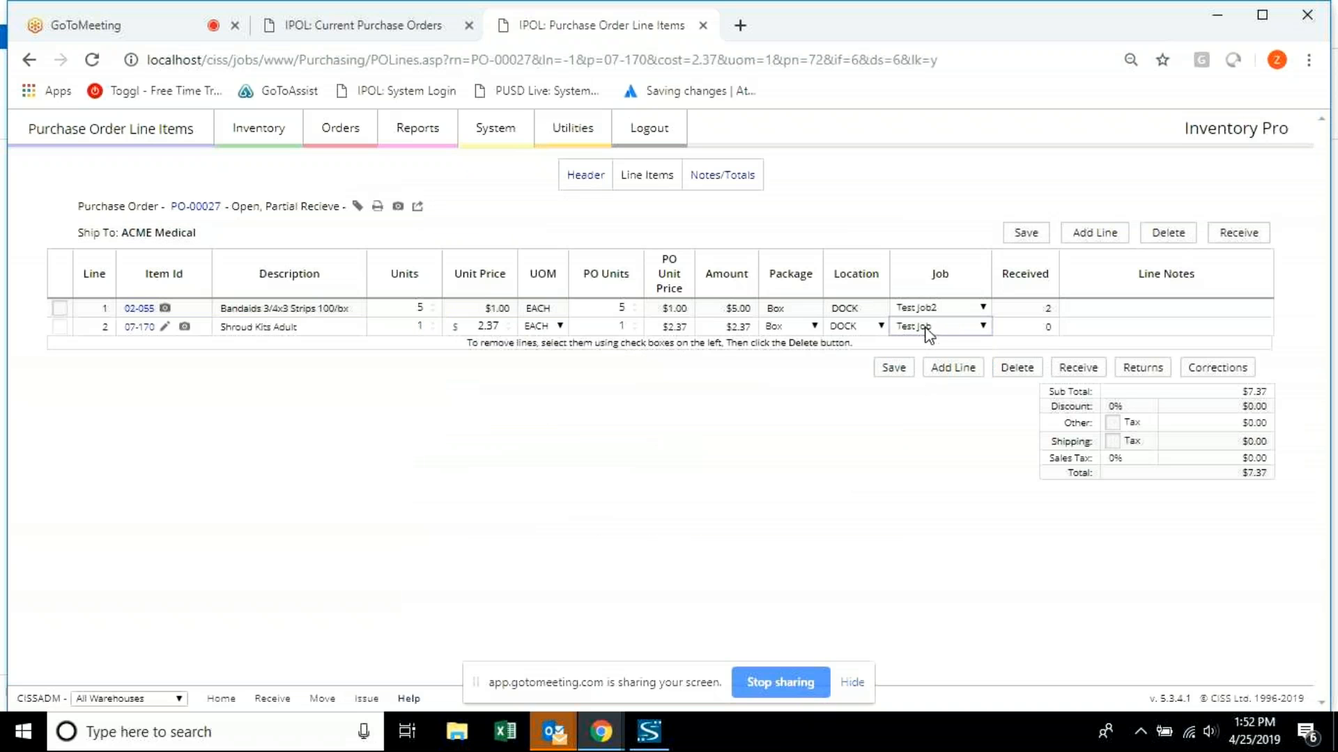
left_click(822, 376)
left_click(946, 312)
left_click(946, 312)
Close the local jobs site and show the stock receiving page of the test_zs site.
left_click(702, 25)
mouse_move(311, 130)
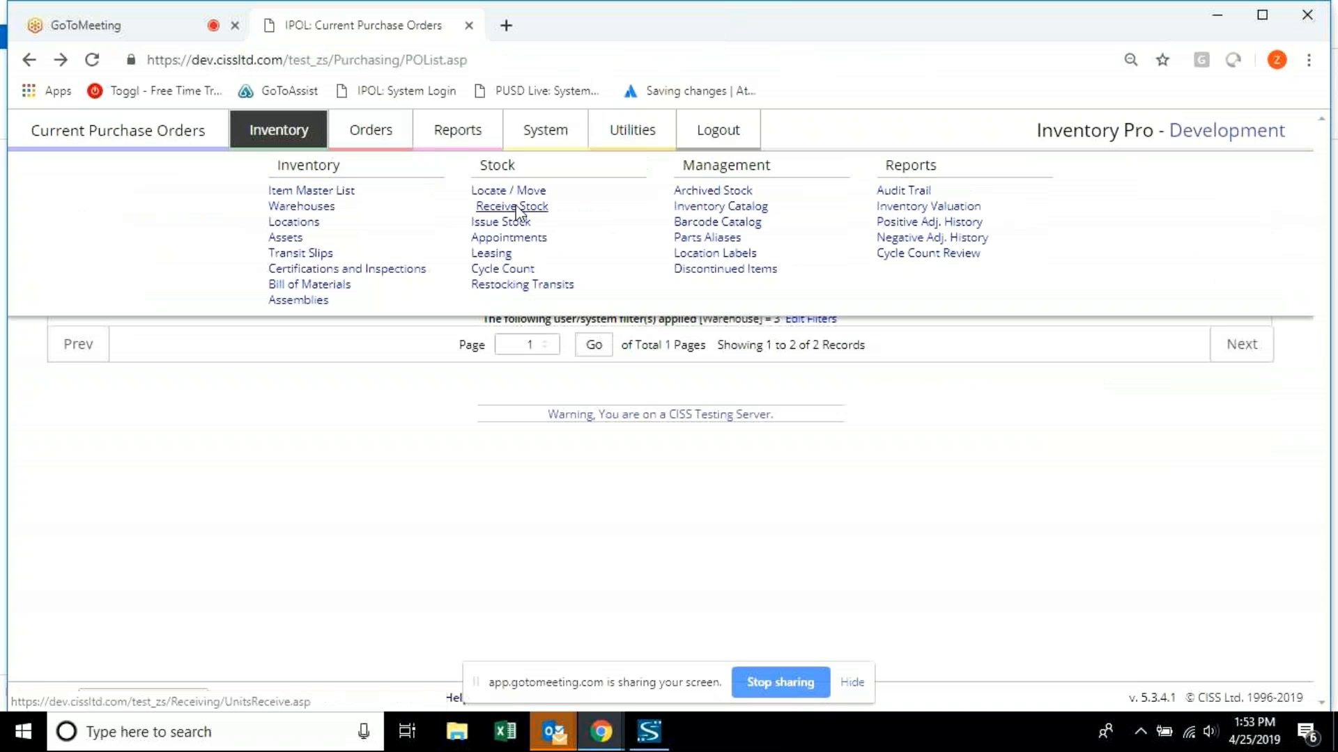
left_click(546, 205)
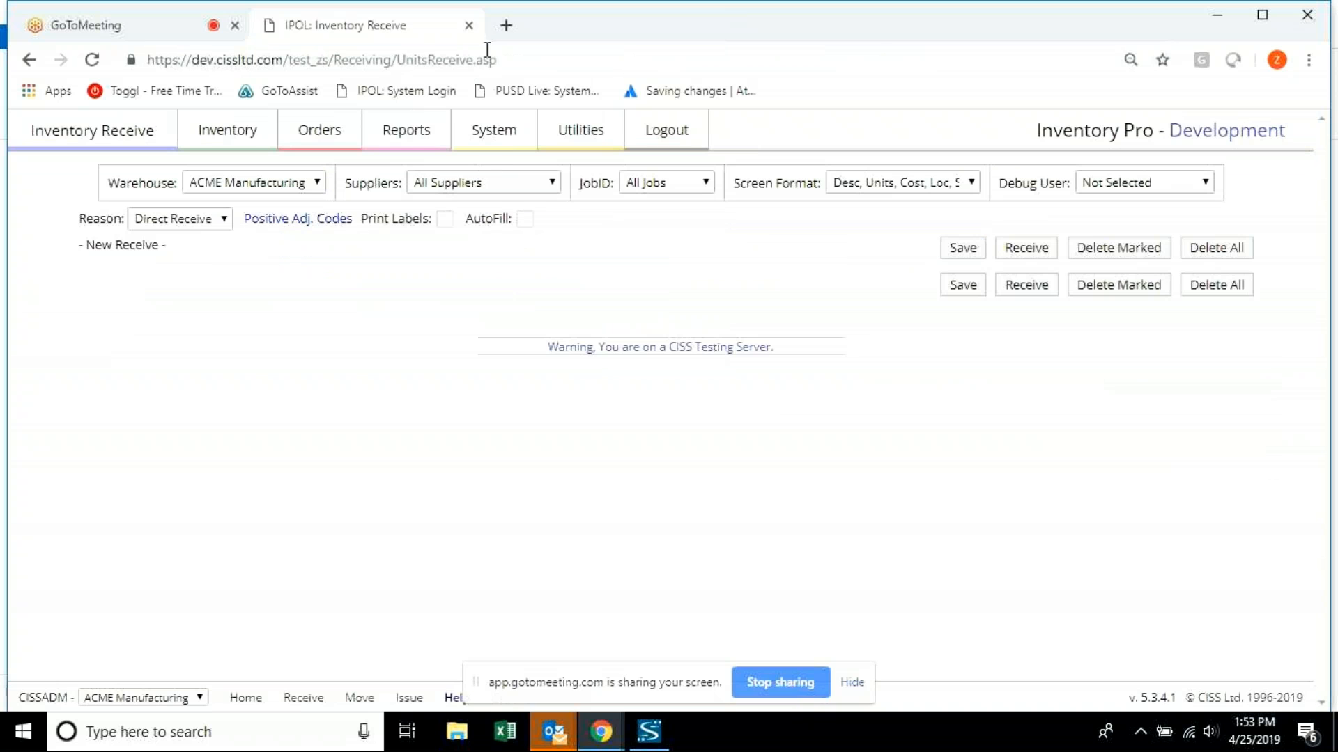
Open the test_za site in a new browser tab, log in and show its stock receiving page.
left_click(506, 25)
type("test_za")
left_click(504, 172)
left_click(596, 517)
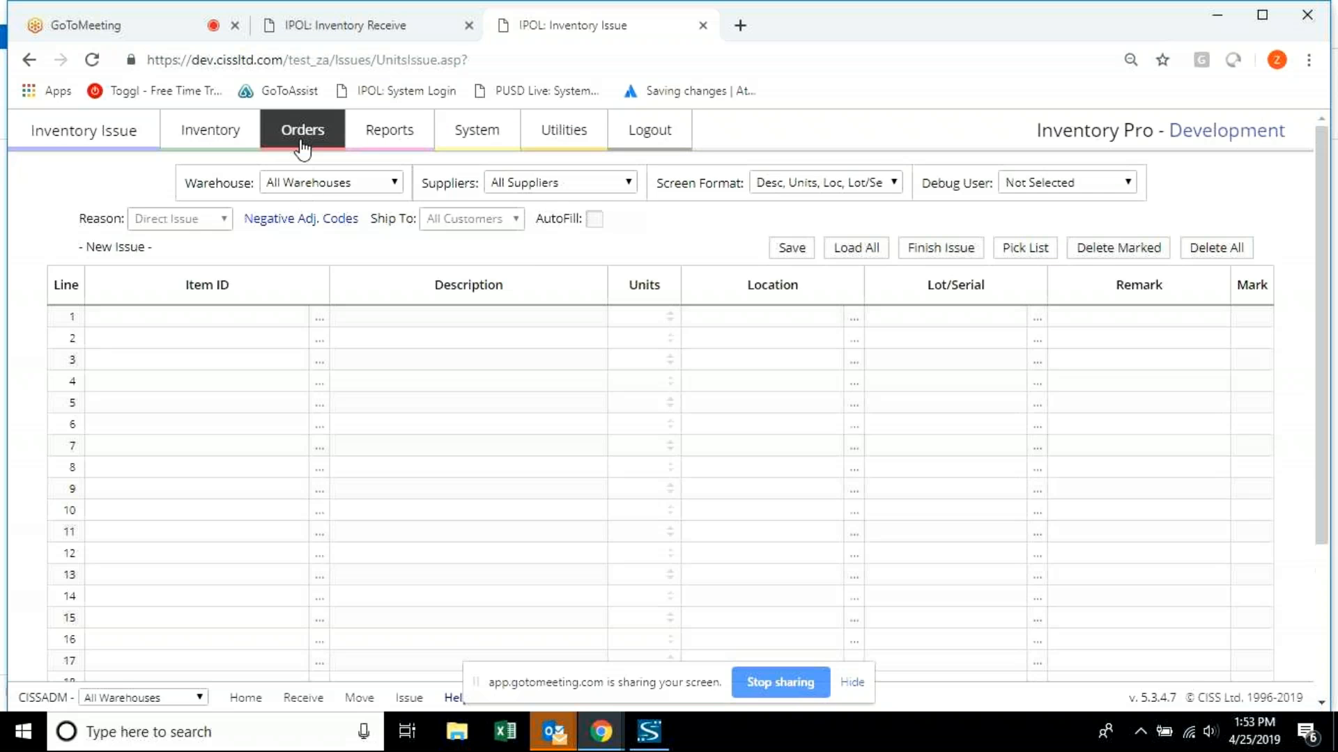
mouse_move(239, 144)
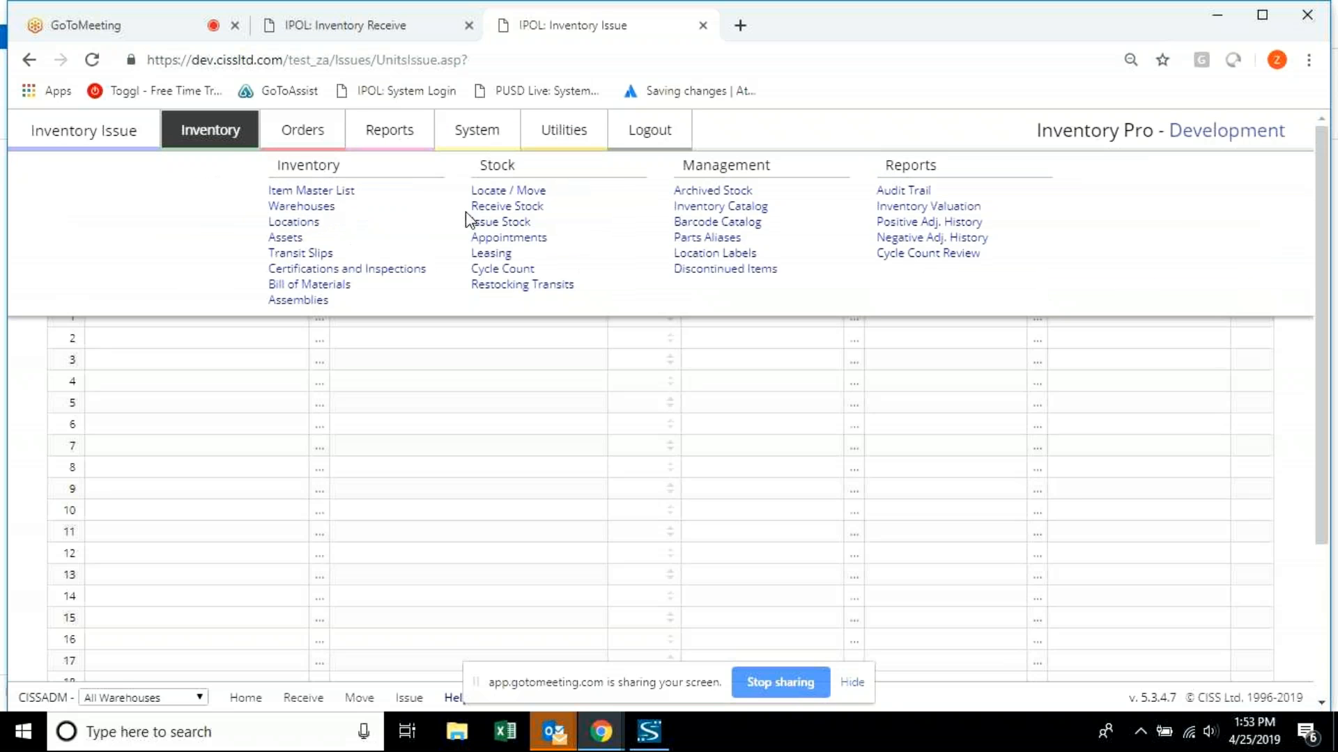
left_click(488, 207)
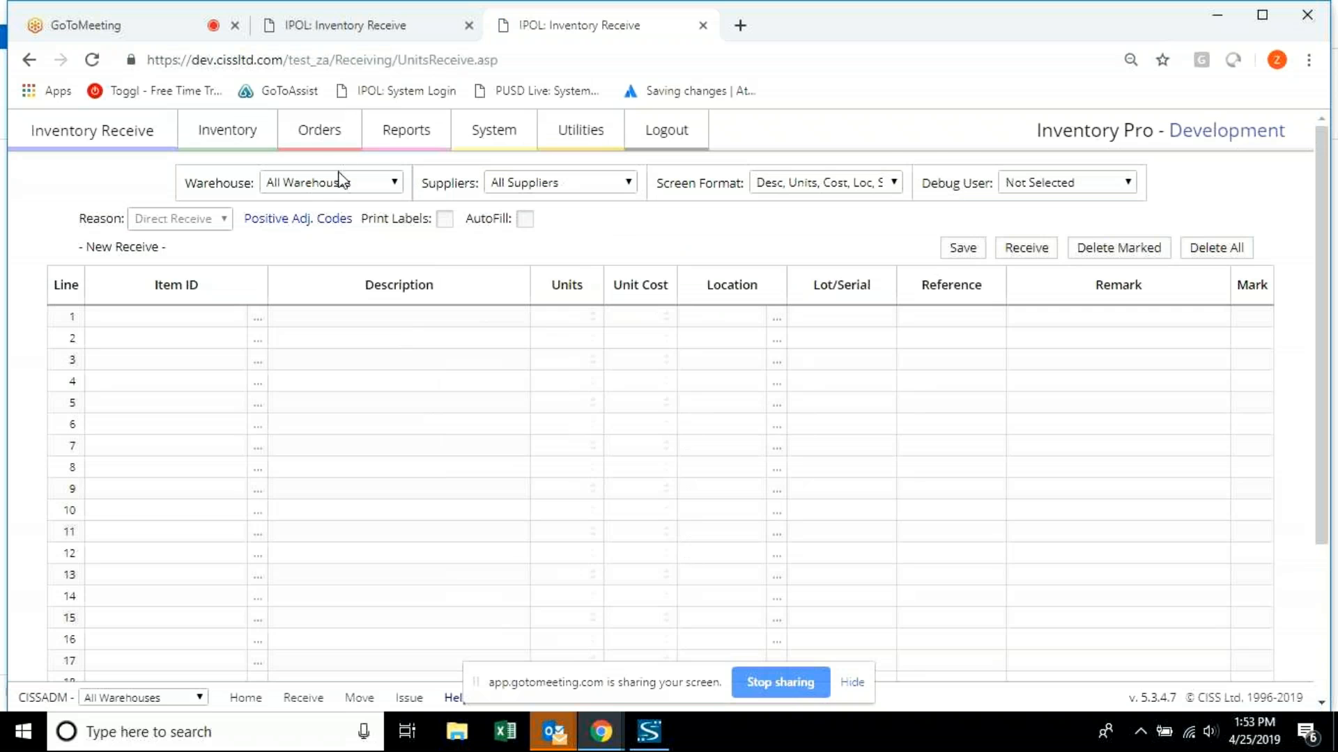
Look over the new purchase order form, the current purchase orders and the line items of the F & M MAFCO order dated 04/17/2019.
mouse_move(331, 146)
left_click(331, 192)
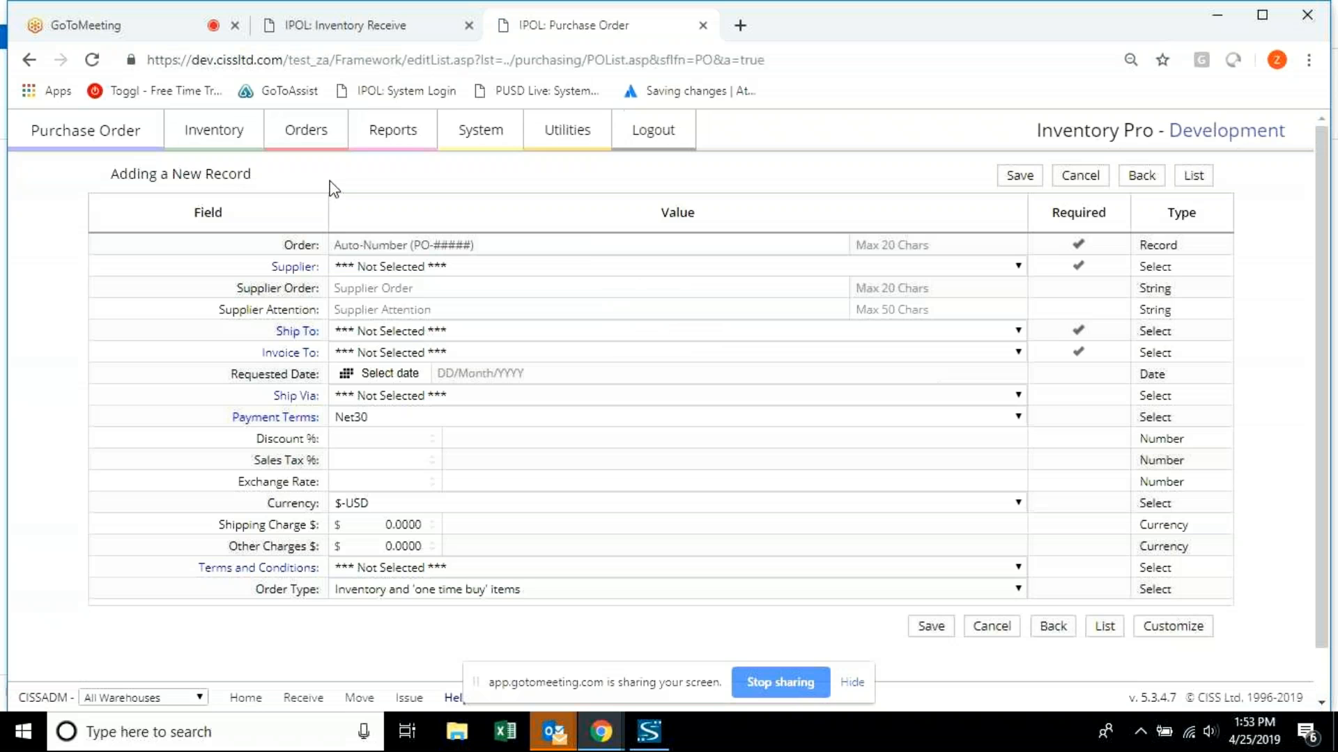
mouse_move(324, 143)
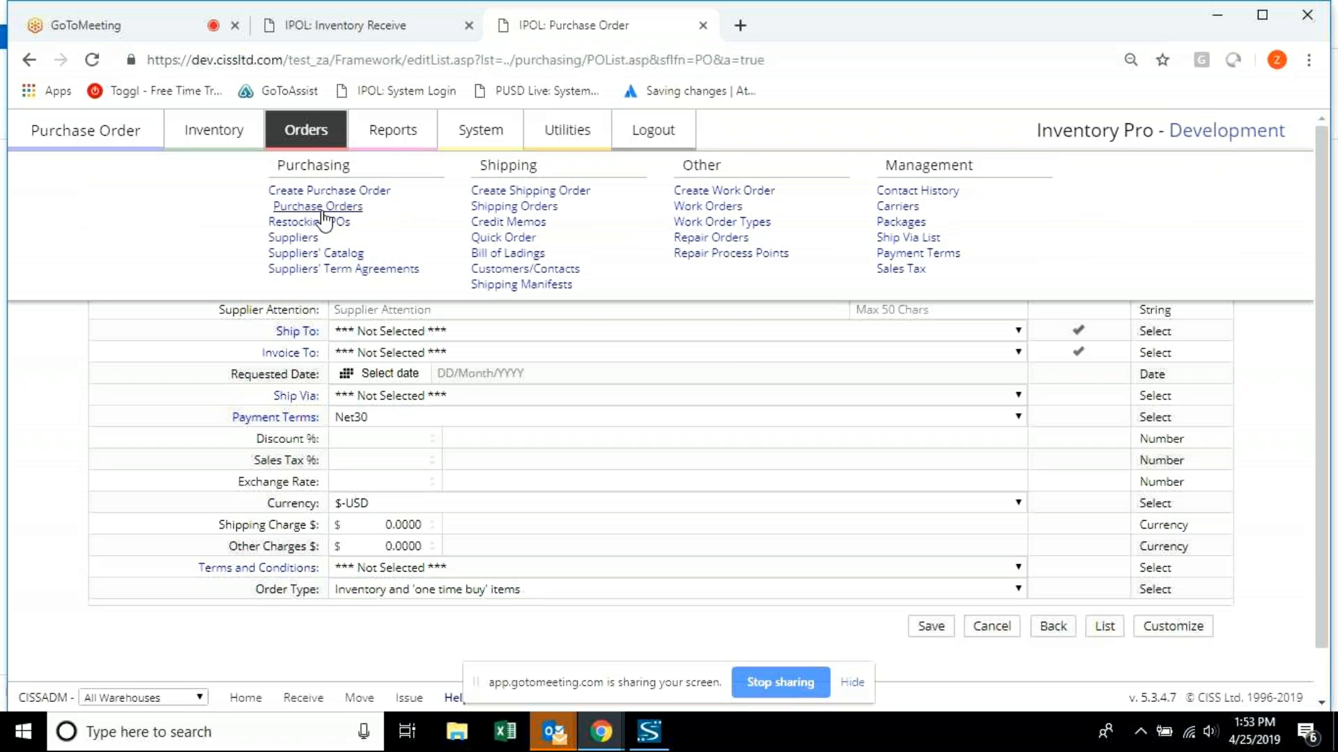
left_click(323, 209)
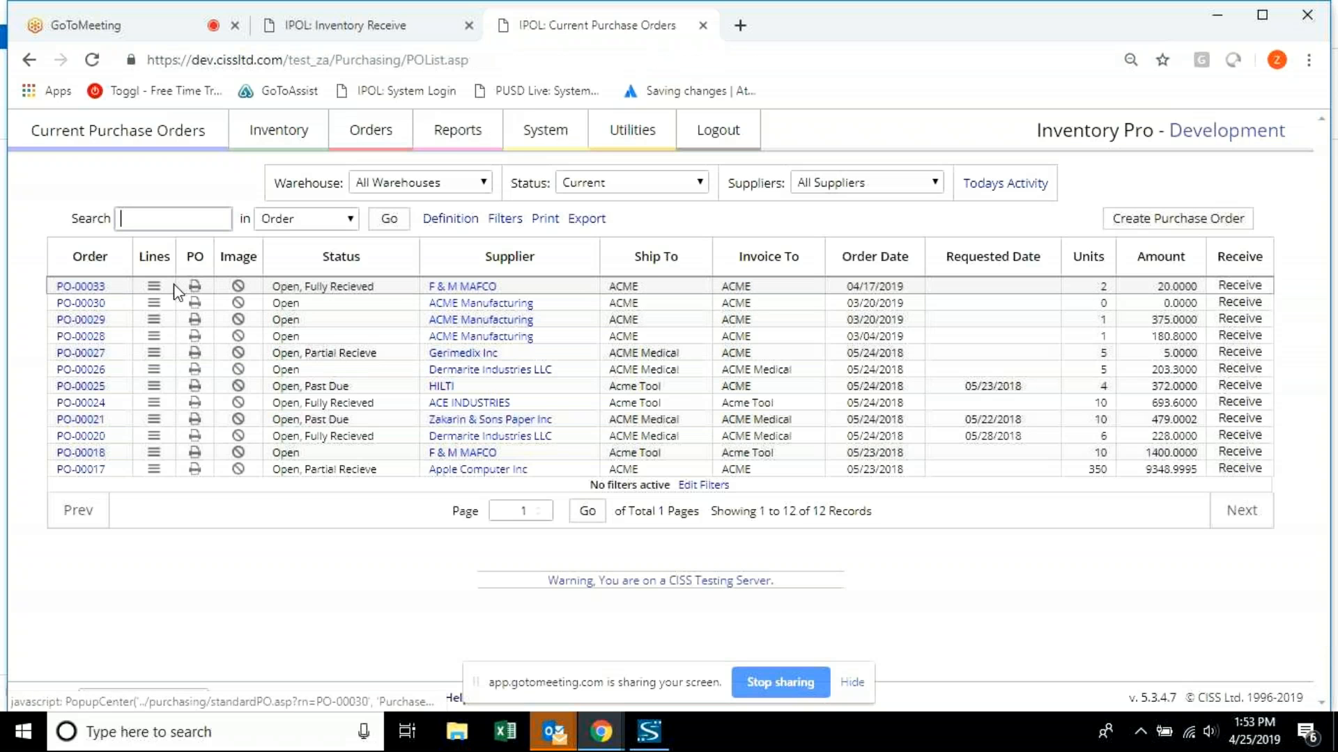
left_click(154, 286)
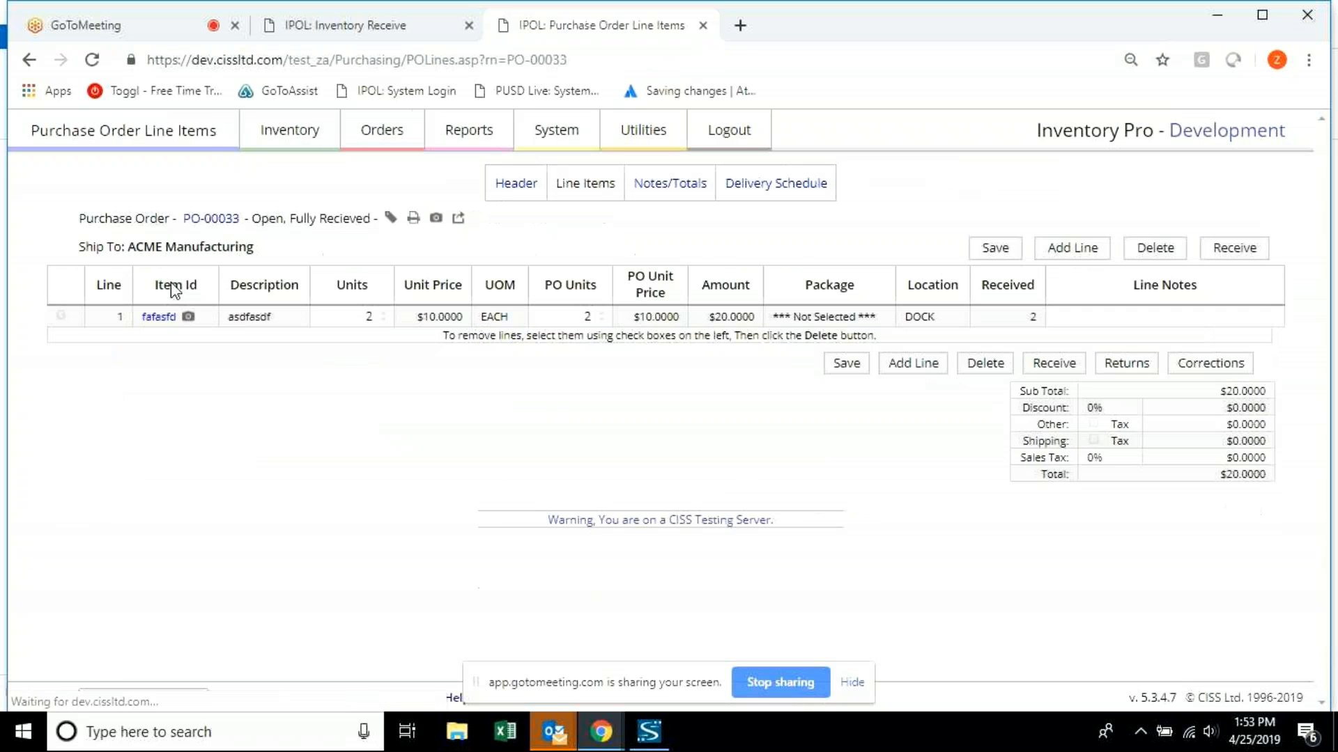
left_click(28, 62)
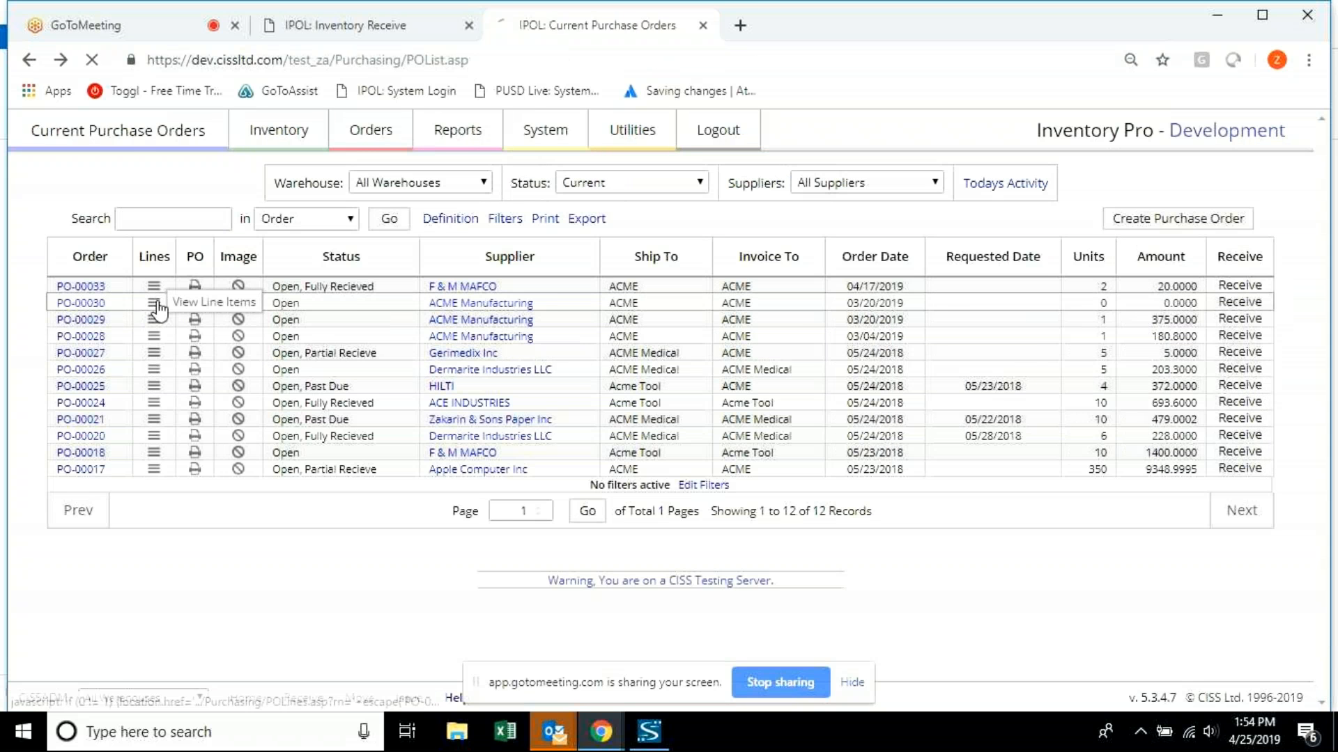
Add item IPODC-W-60 to the empty ACME Manufacturing purchase order dated 03/20/2019, set its units to 2 and save.
left_click(159, 309)
left_click(1052, 252)
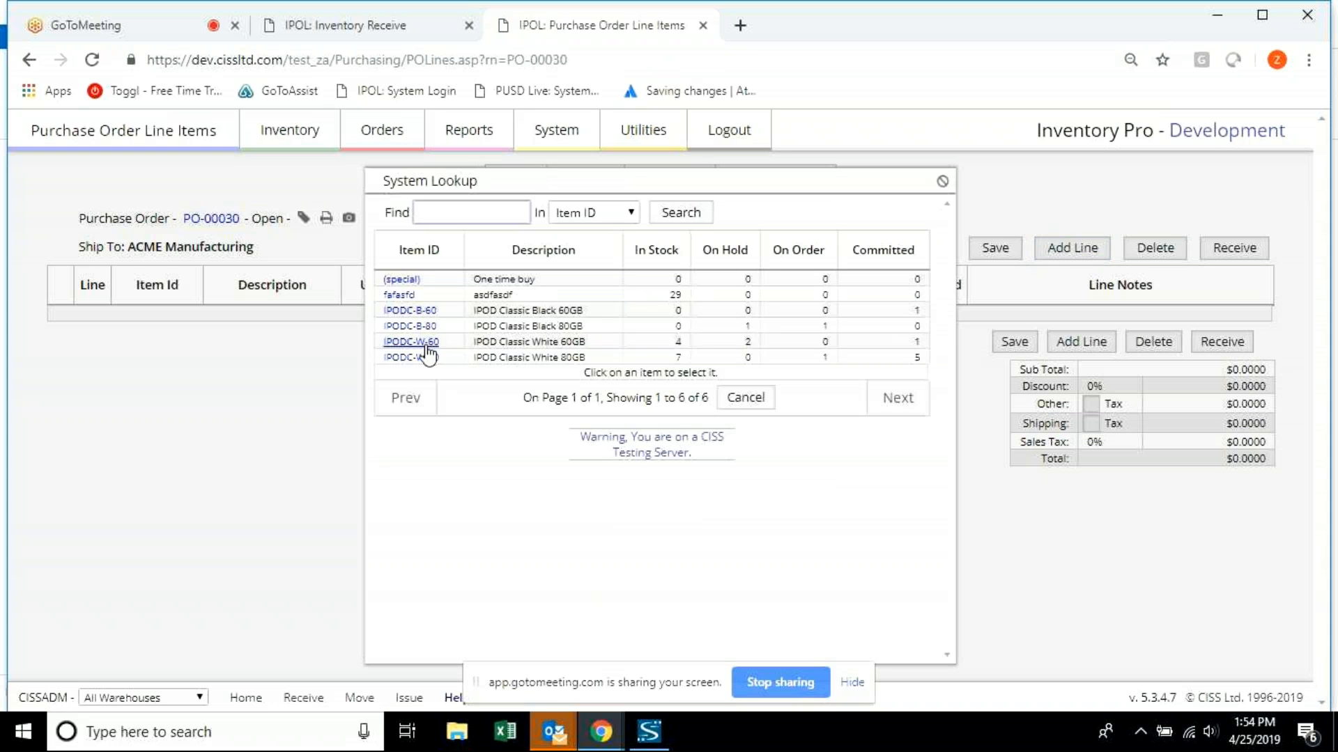
left_click(418, 342)
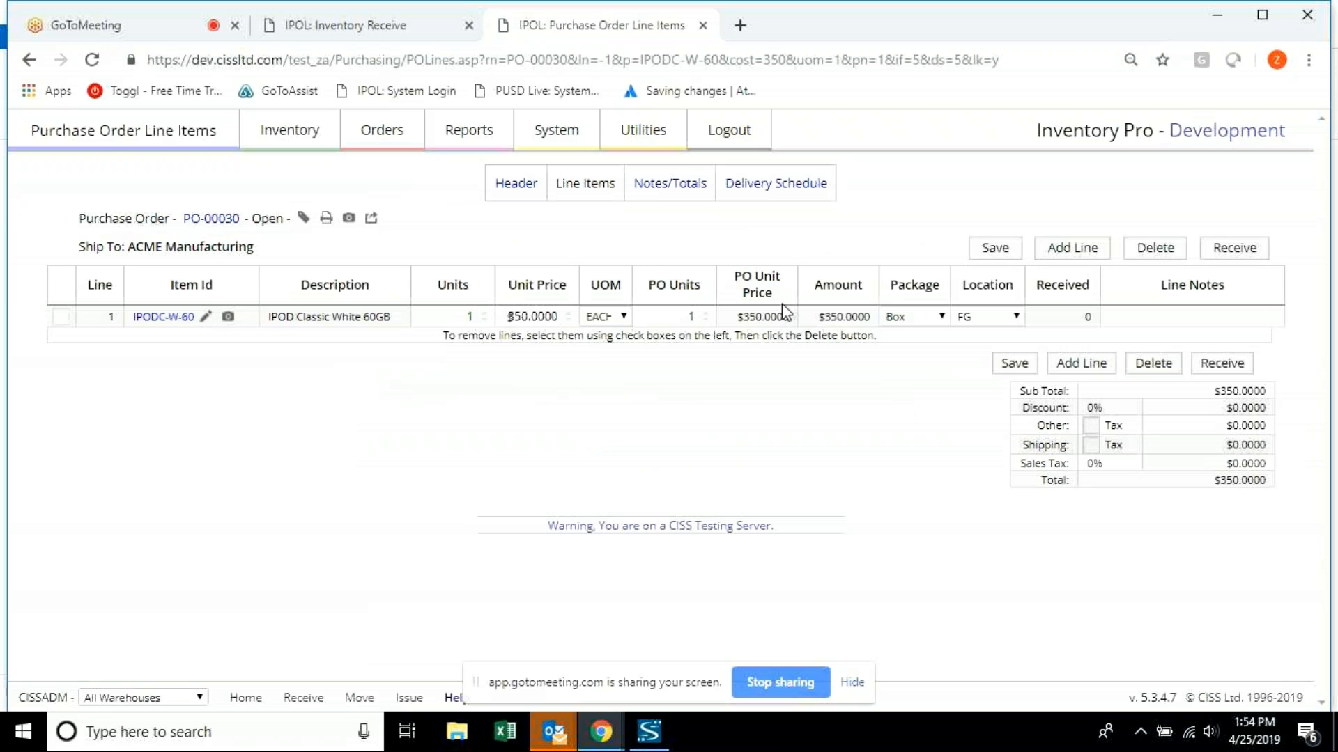
left_click(1010, 258)
left_click(485, 313)
left_click(992, 245)
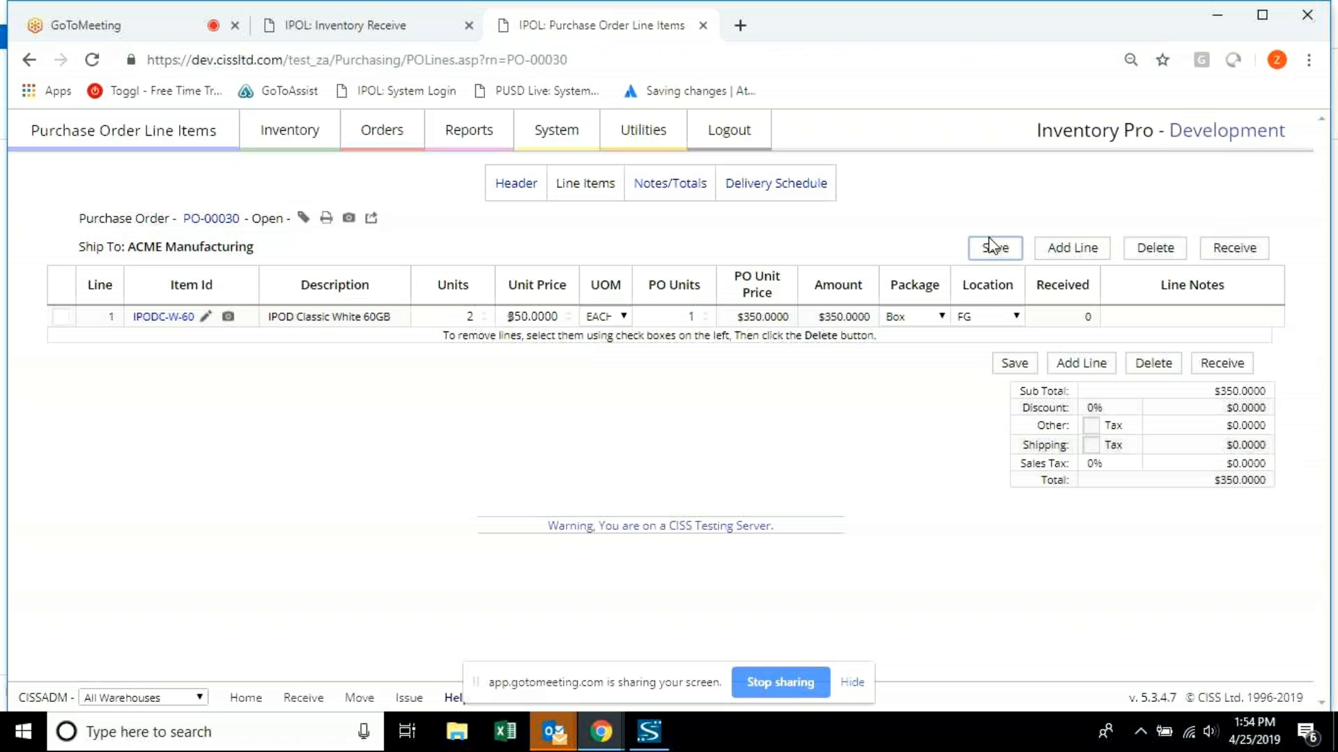
Send the saved ACME Manufacturing purchase order dated 03/20/2019 to stock receiving.
left_click(1254, 249)
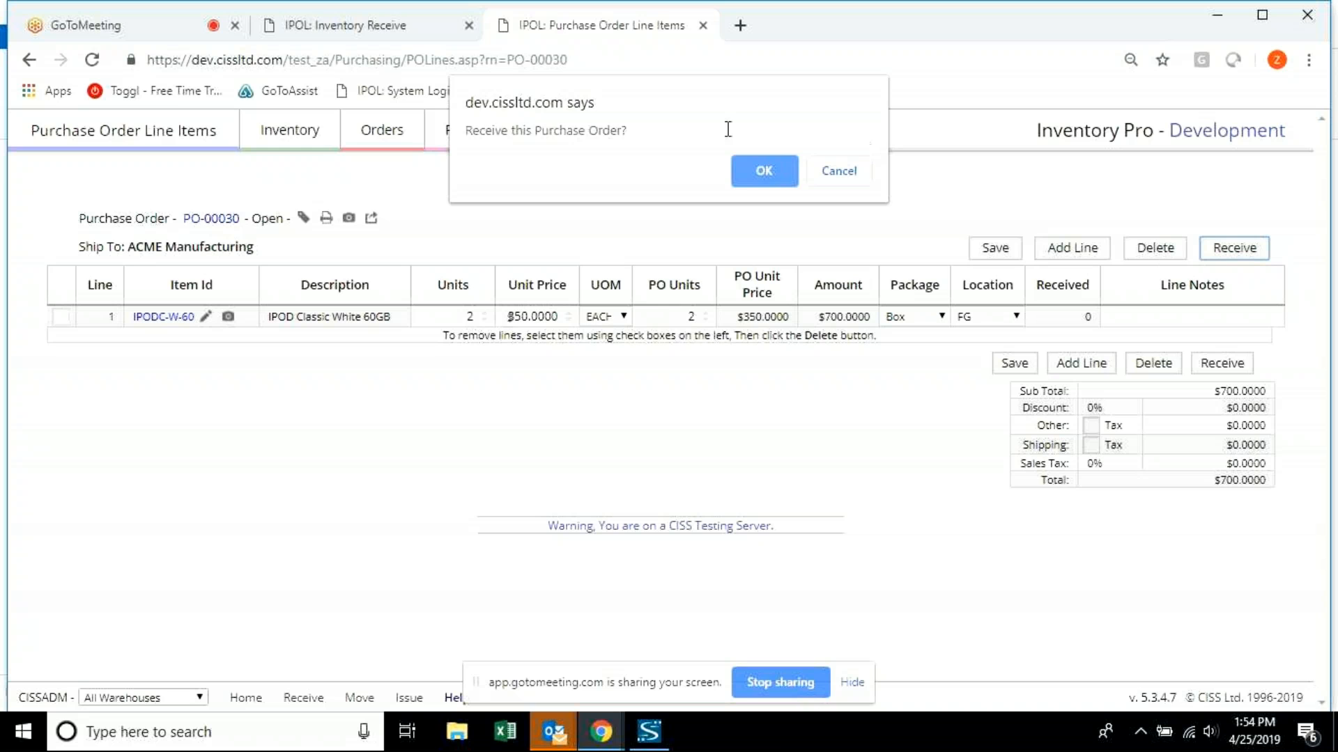
left_click(744, 178)
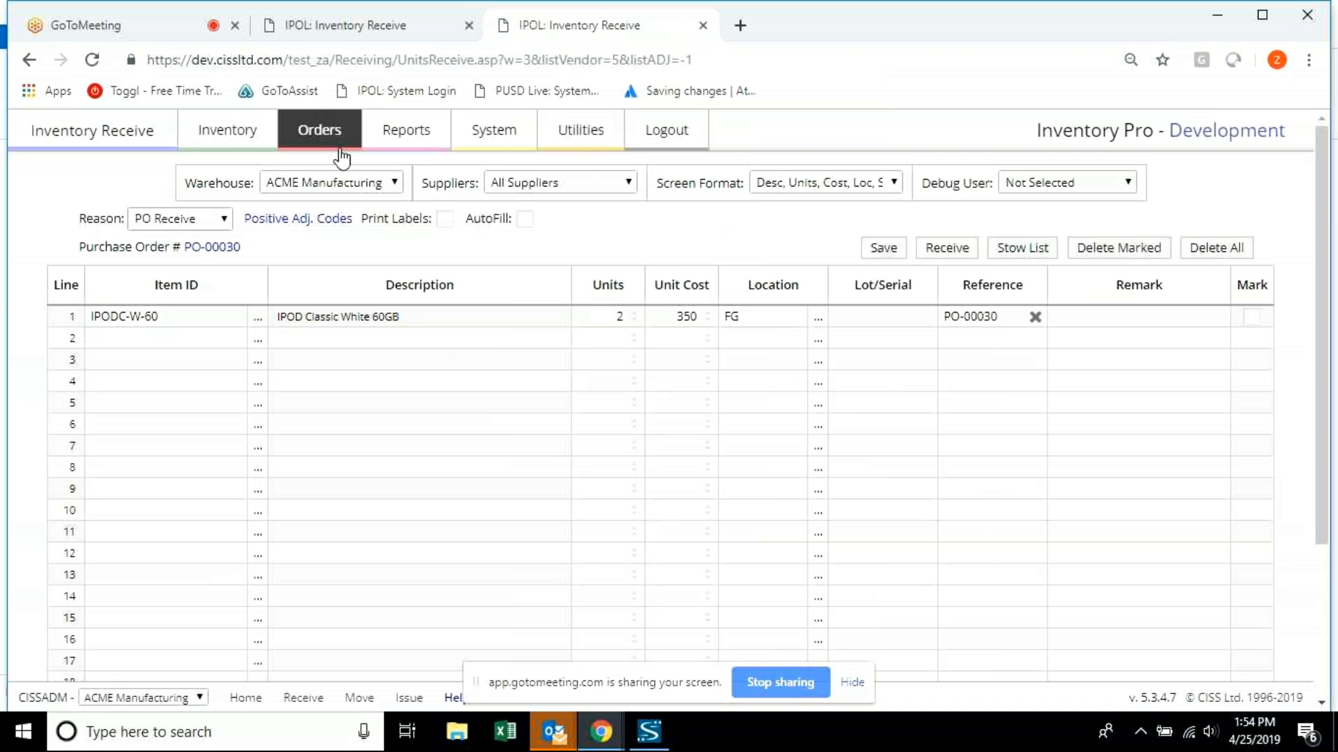
Try to receive the same purchase order again from its line items, and return to its pending receipt on the stock receiving page.
mouse_move(339, 145)
left_click(331, 208)
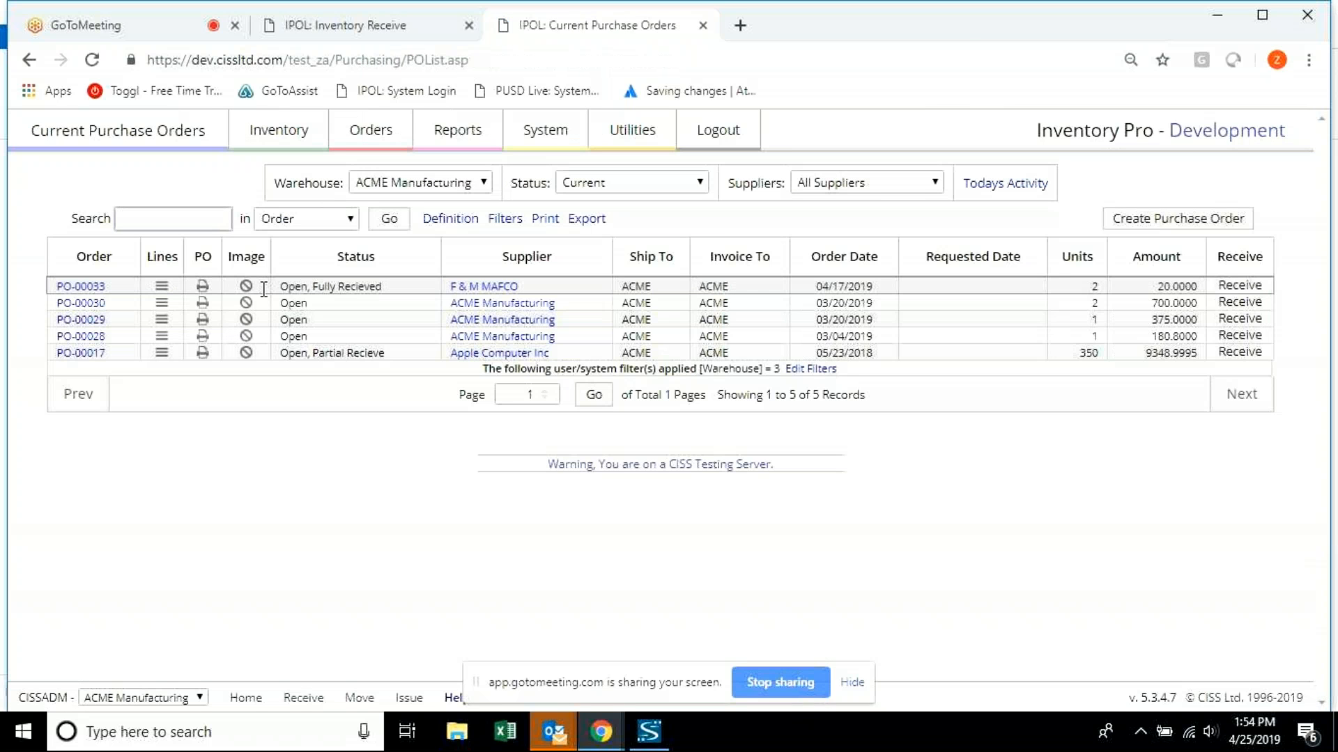
left_click(166, 308)
left_click(1235, 249)
left_click(760, 169)
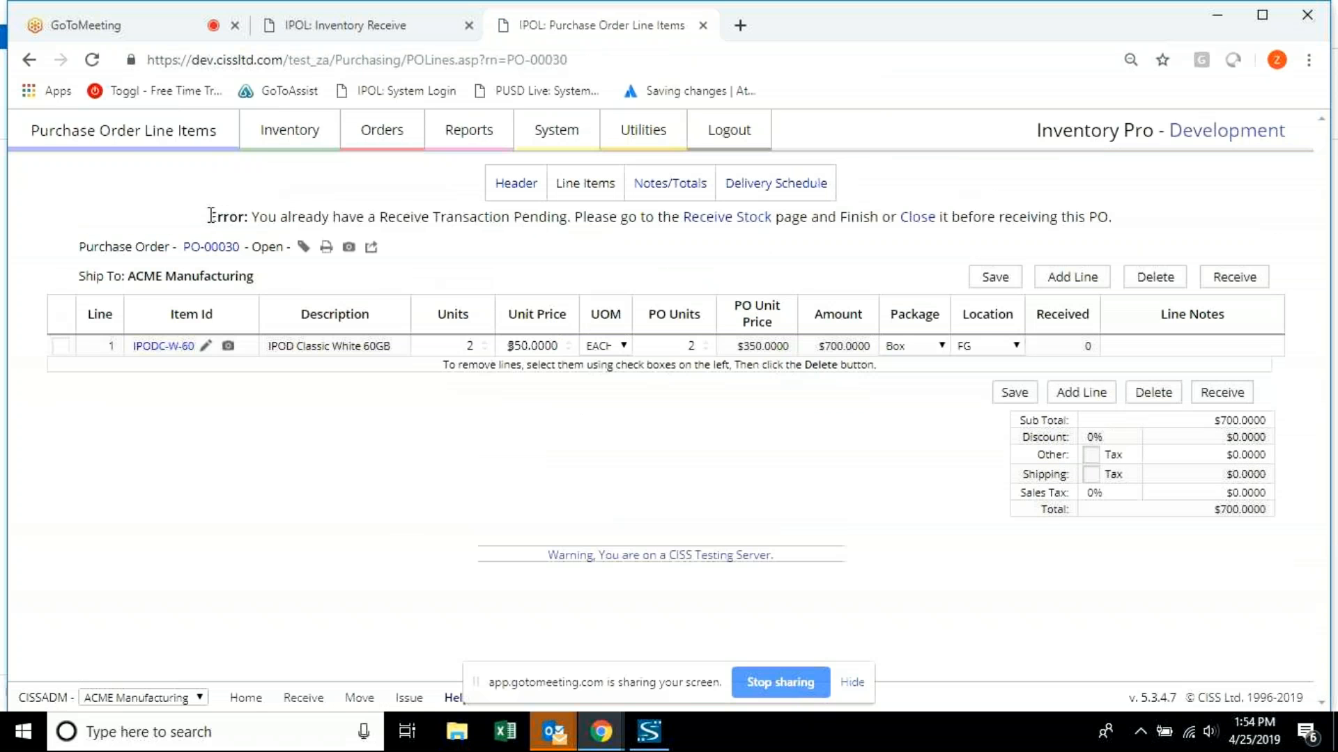
left_click_drag(209, 216, 1123, 229)
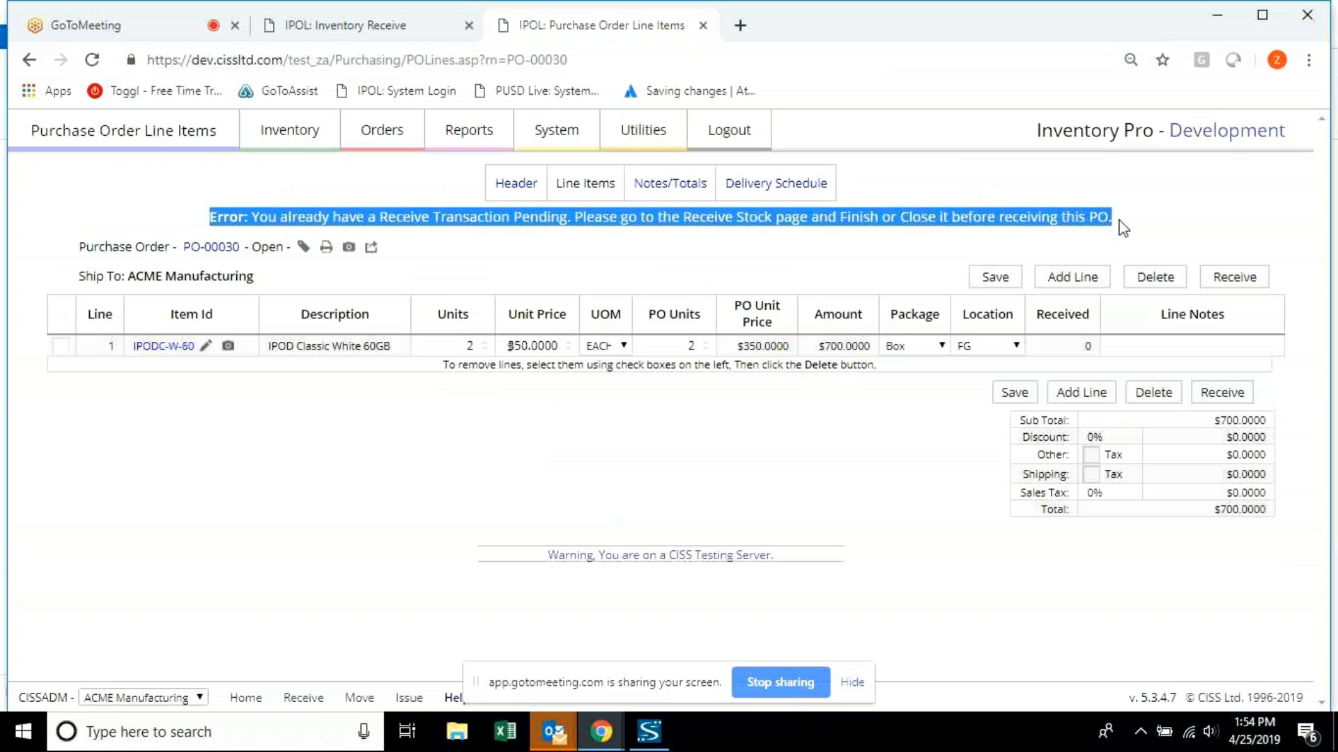
left_click(771, 230)
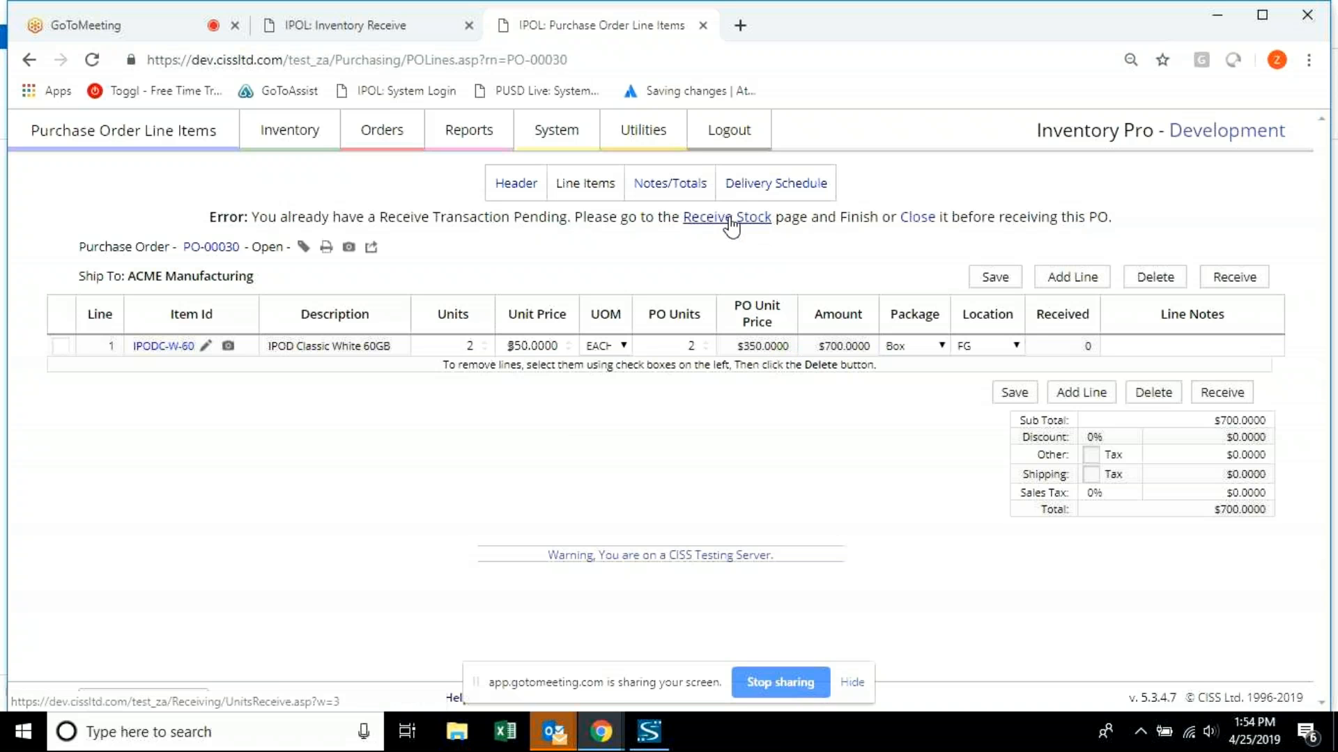
left_click(931, 220)
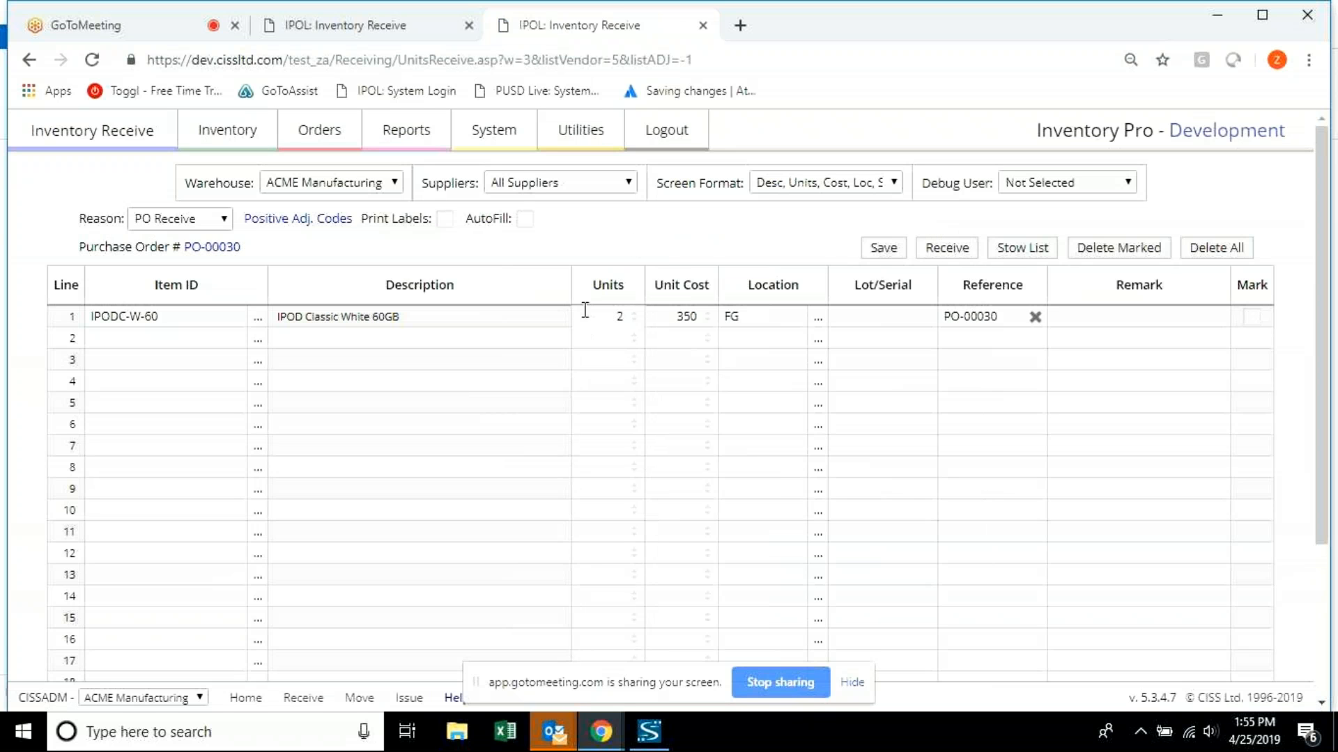
Set the received units of item IPODC-W-60 to 1, save, and try to receive it as a partial receipt that leaves the order open.
left_click_drag(585, 310, 626, 315)
type("1")
left_click(882, 253)
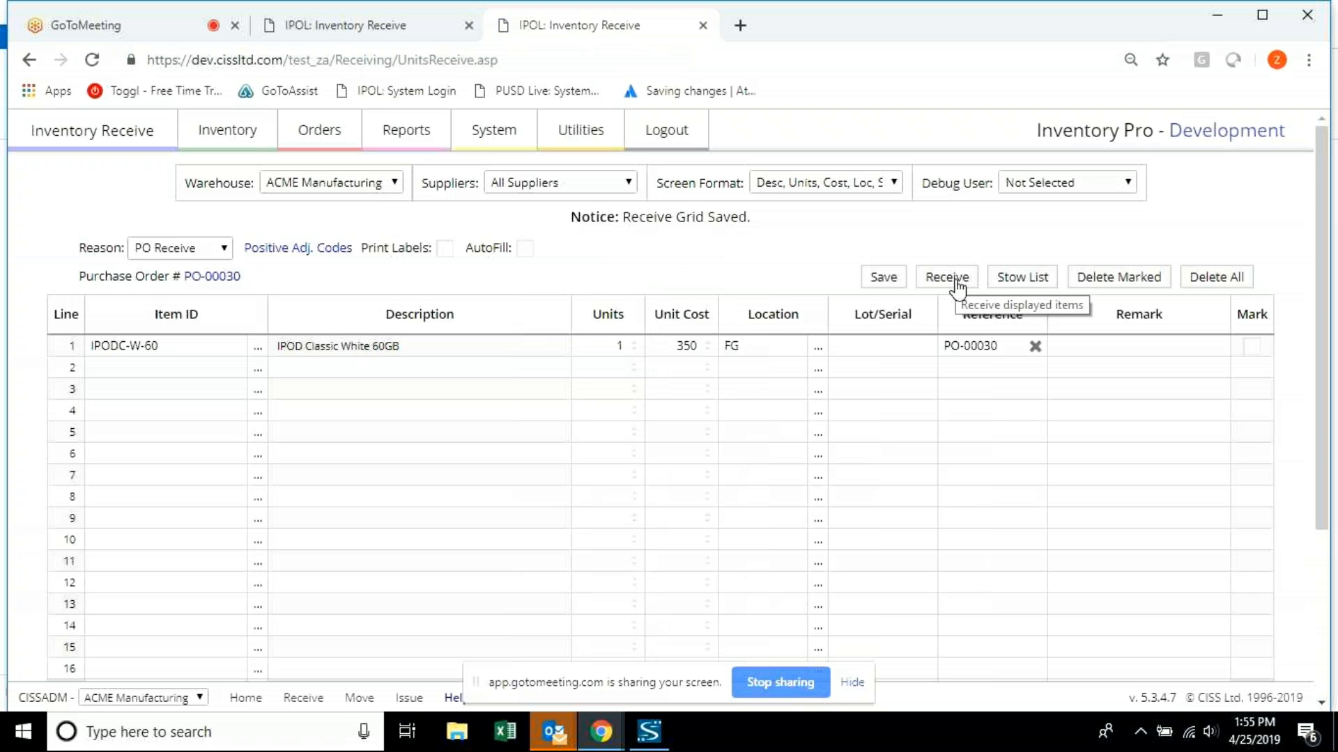
left_click(958, 285)
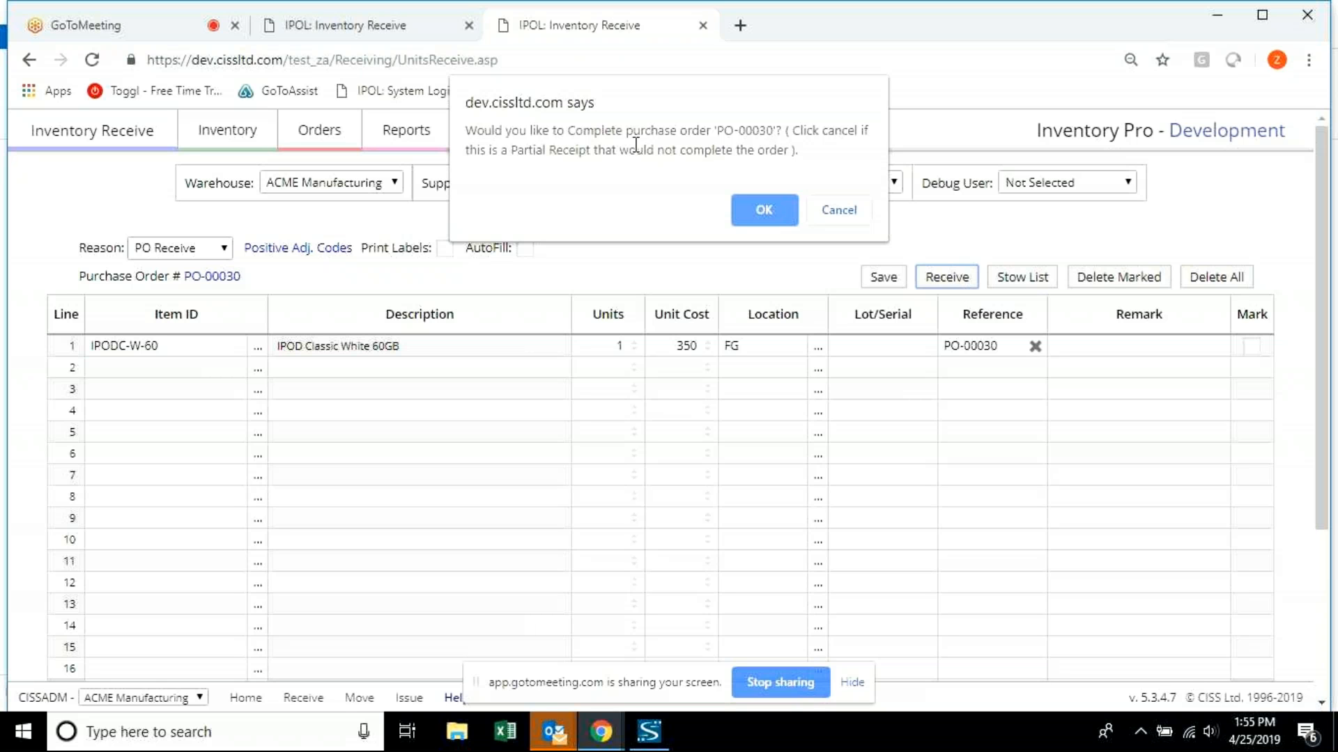
left_click_drag(798, 152, 449, 136)
left_click(737, 138)
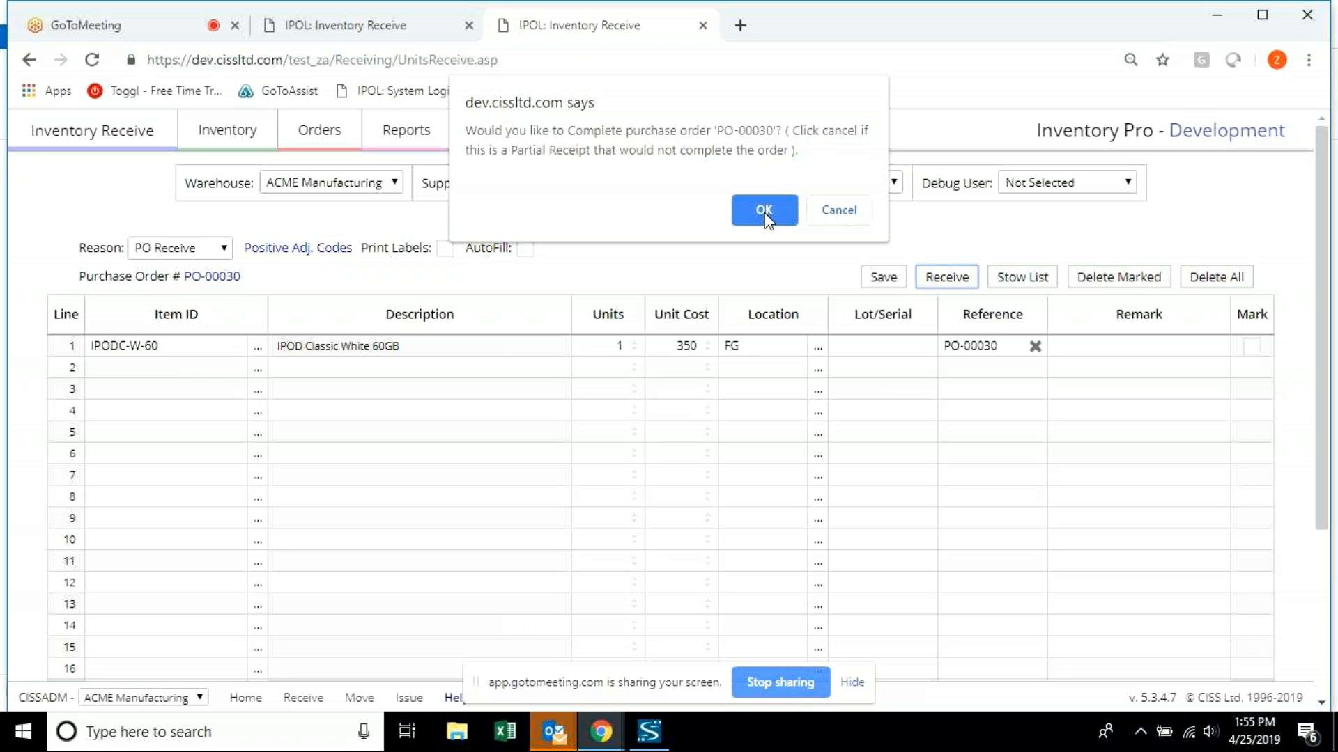
left_click(841, 211)
Enter lot/serial ABC1 on the IPODC-W-60 receiving line and save the receive grid.
left_click(892, 374)
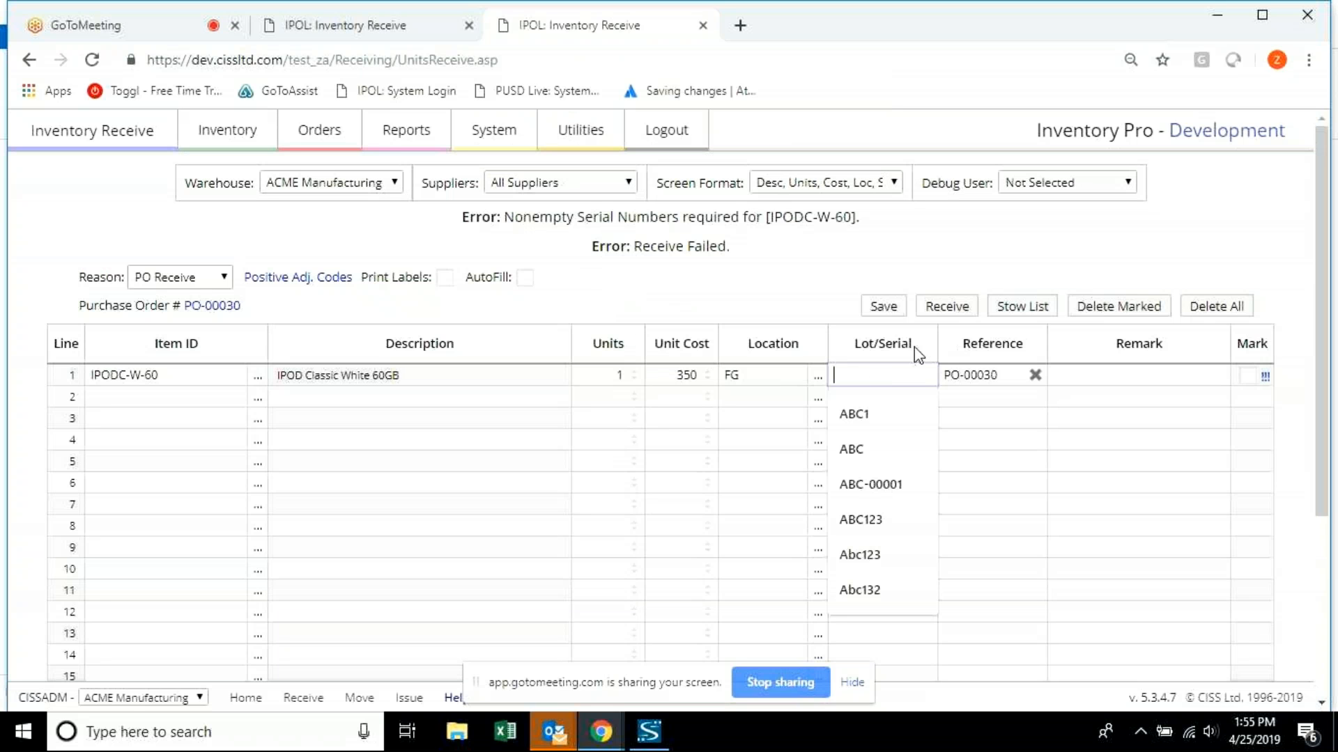
left_click(876, 414)
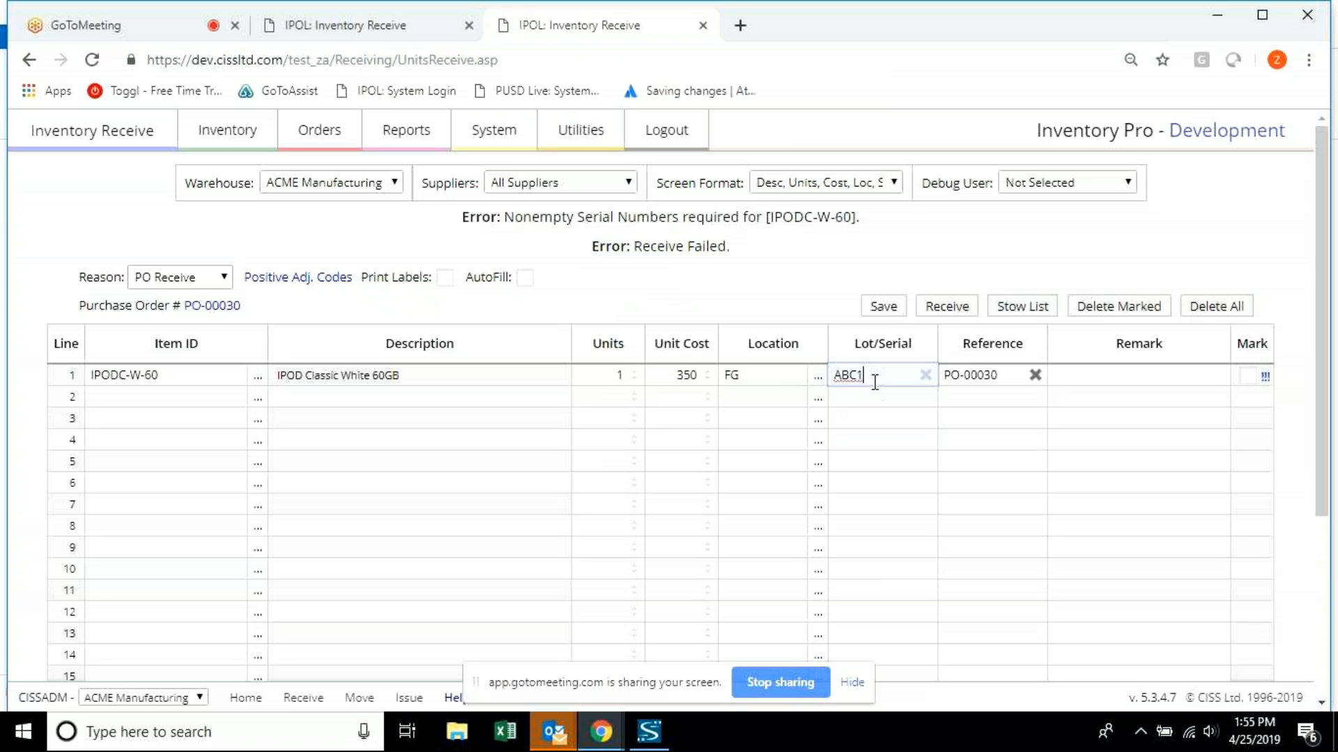
left_click(886, 306)
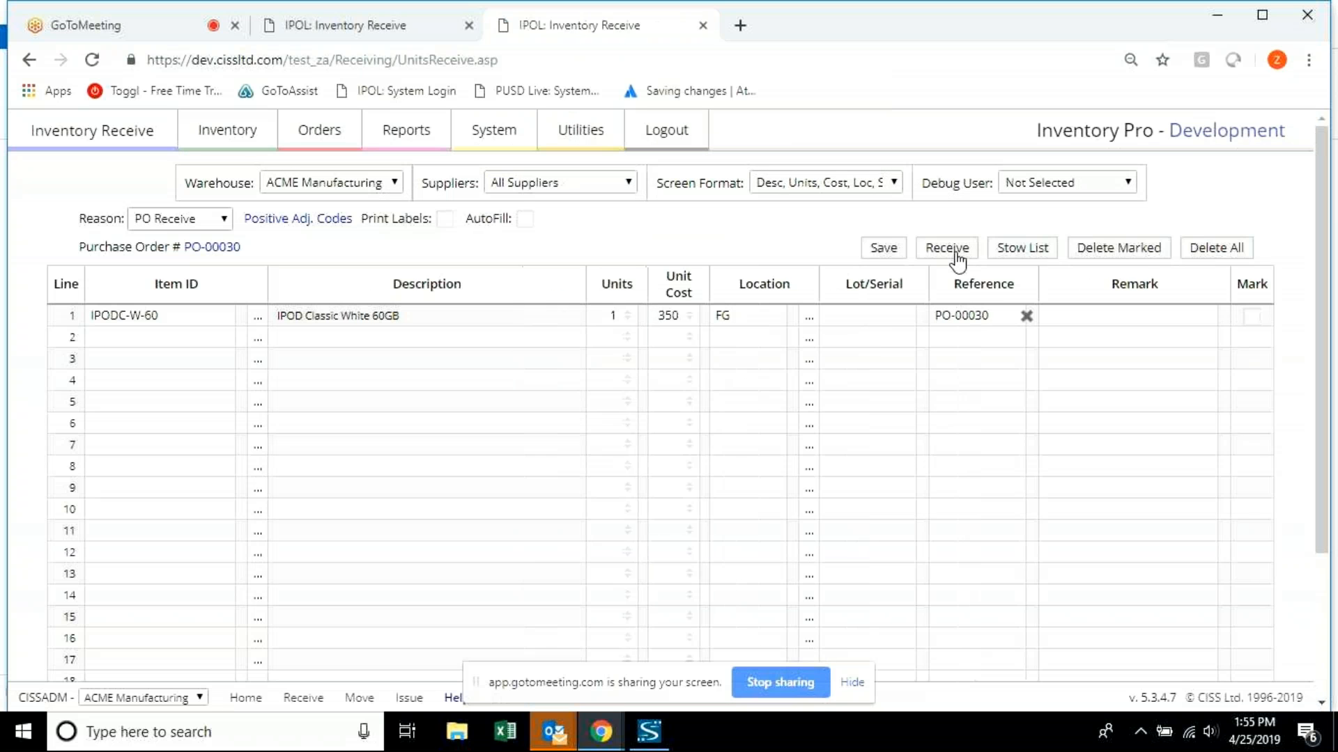
Raise the IPODC-W-60 line to 2 units and try to receive it, completing the purchase order.
left_click(628, 312)
left_click(946, 249)
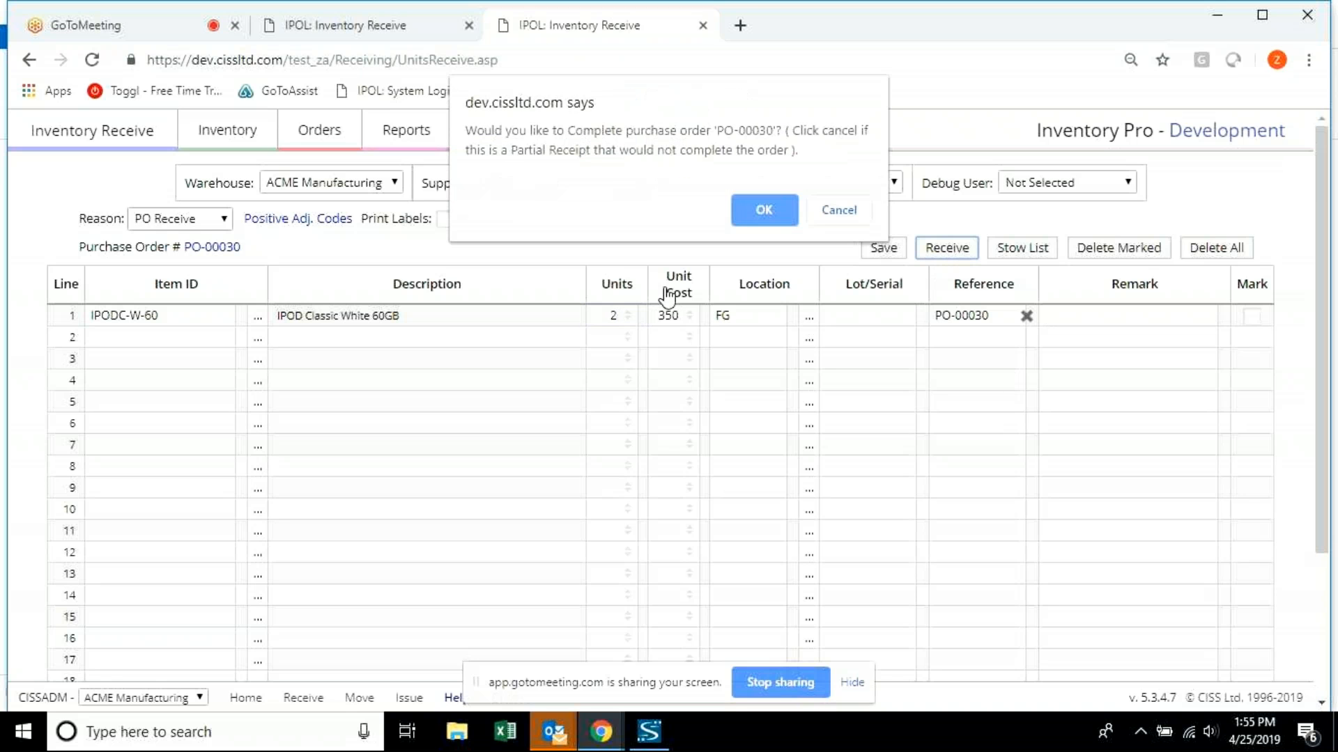
left_click(740, 221)
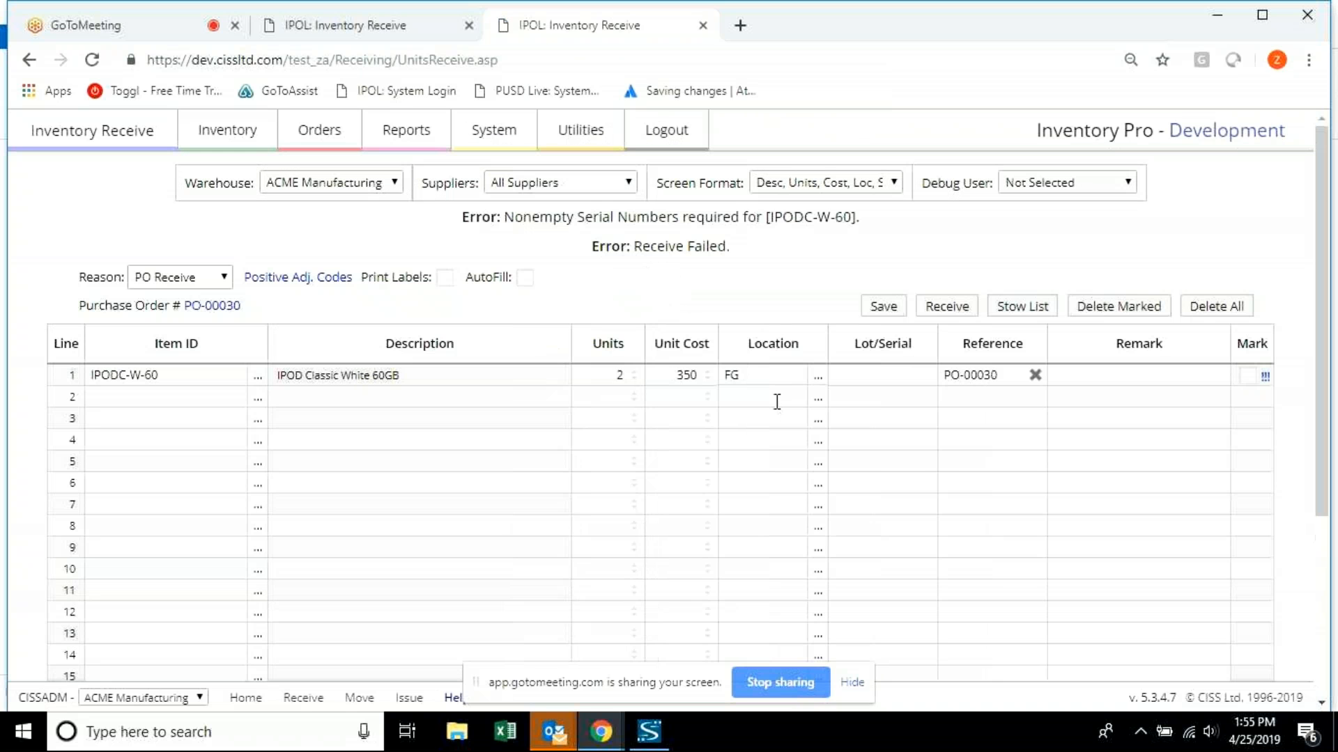
Enter lot/serial ABC1 on the two-unit IPODC-W-60 line and save the grid.
left_click(878, 376)
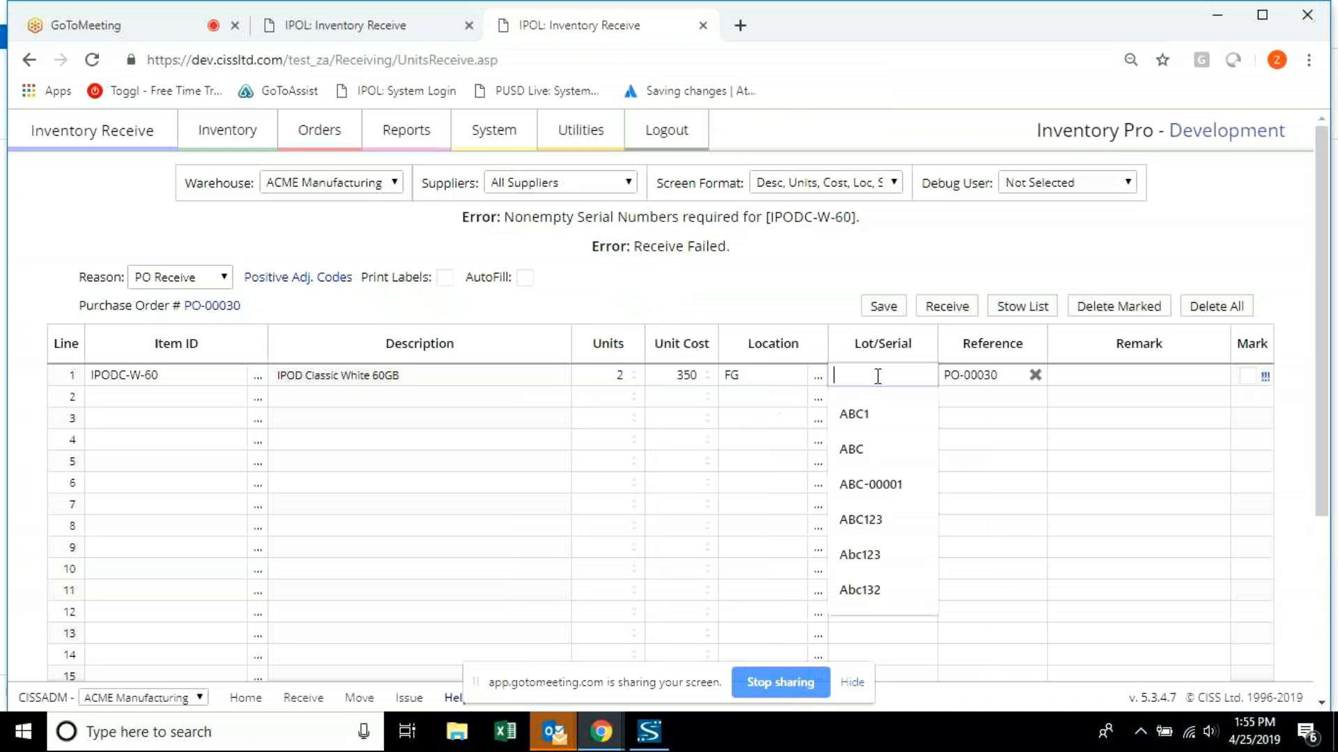
type("ABC1")
left_click(884, 306)
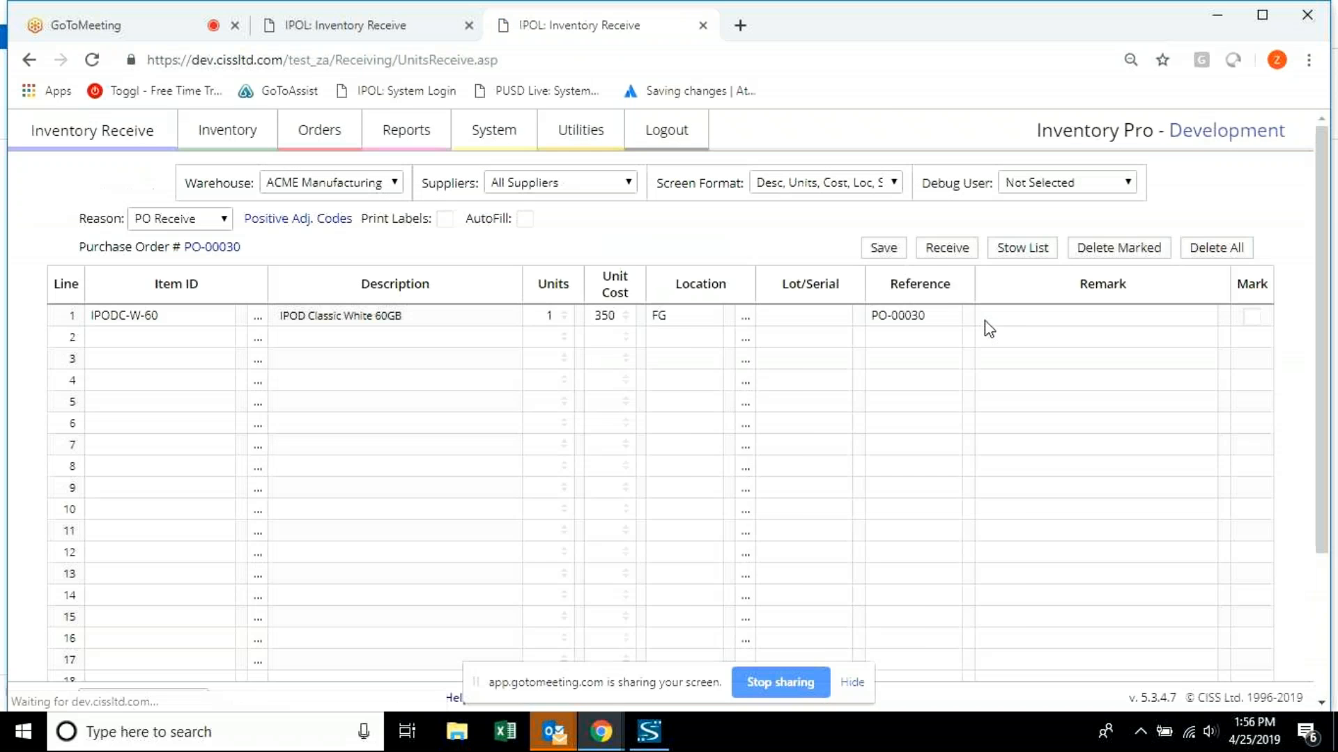
Enter lot/serial ABC1 on the single-unit line and try to receive it, completing the purchase order.
left_click(846, 333)
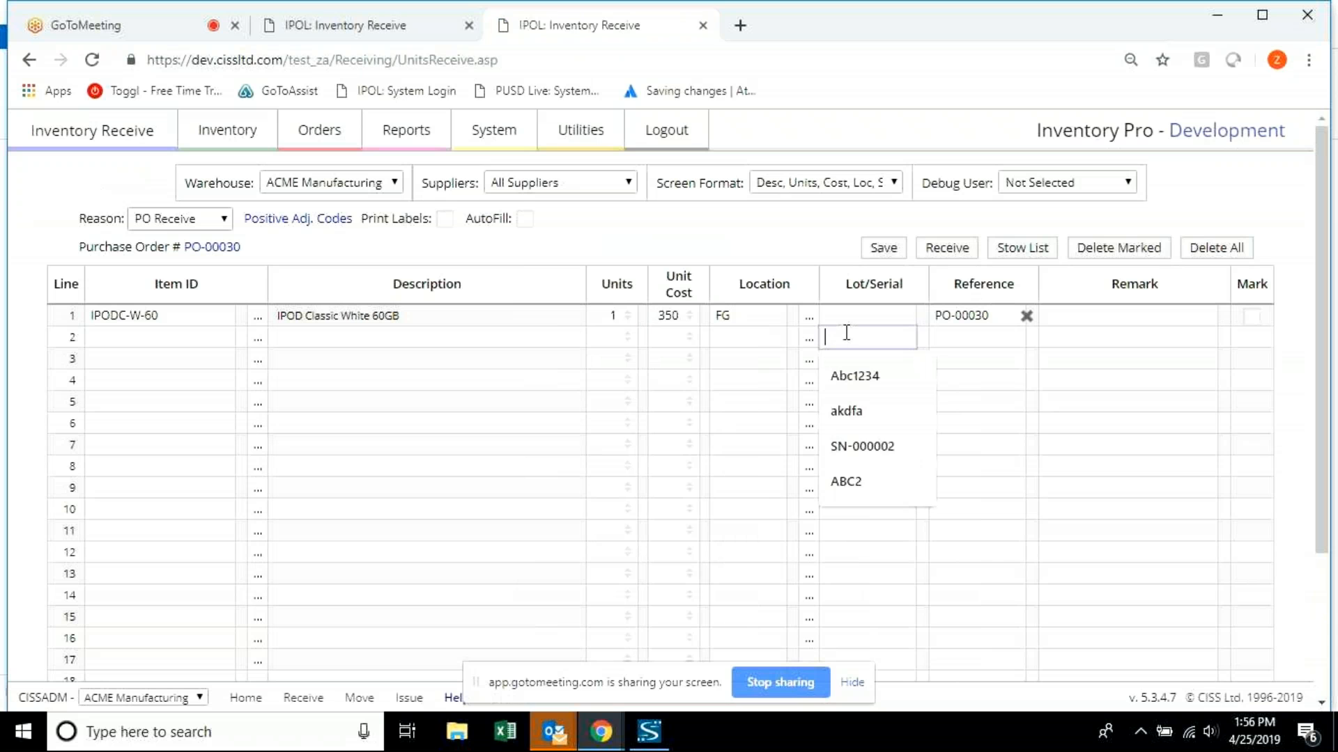
left_click(849, 316)
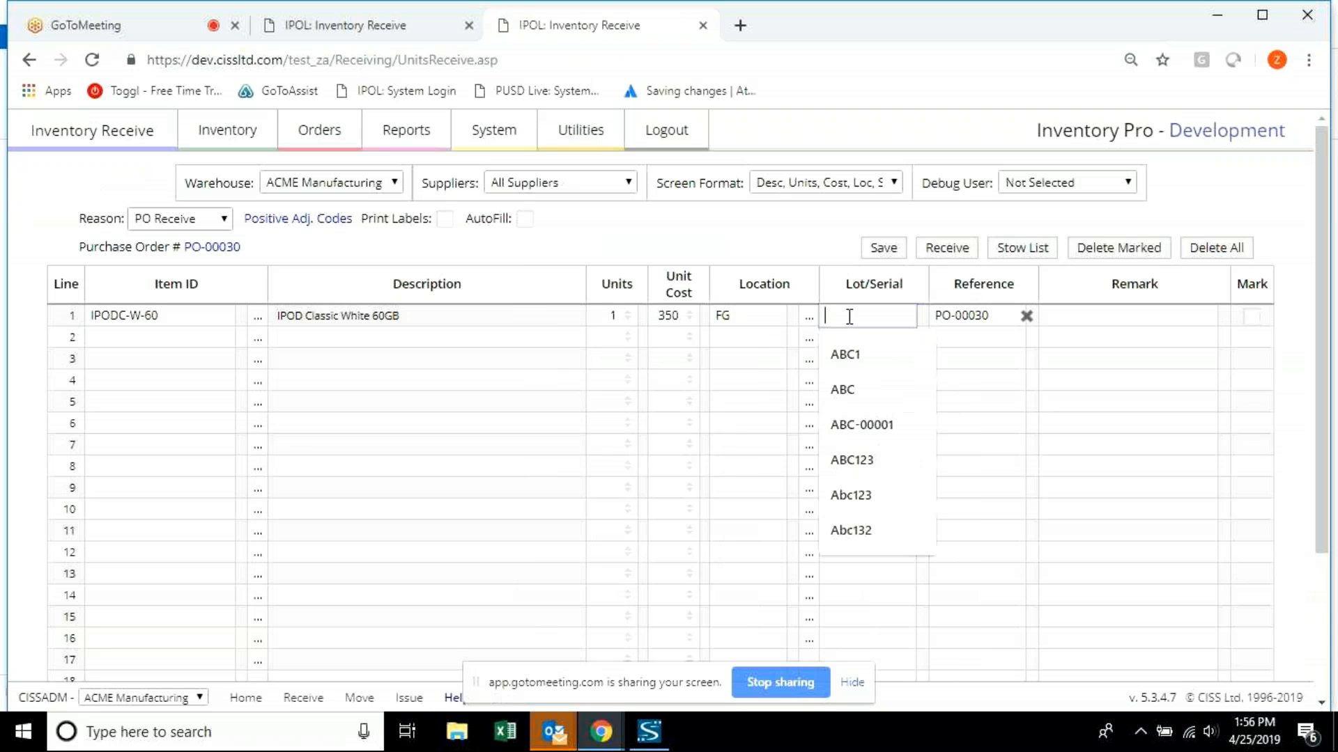
type("ABC1")
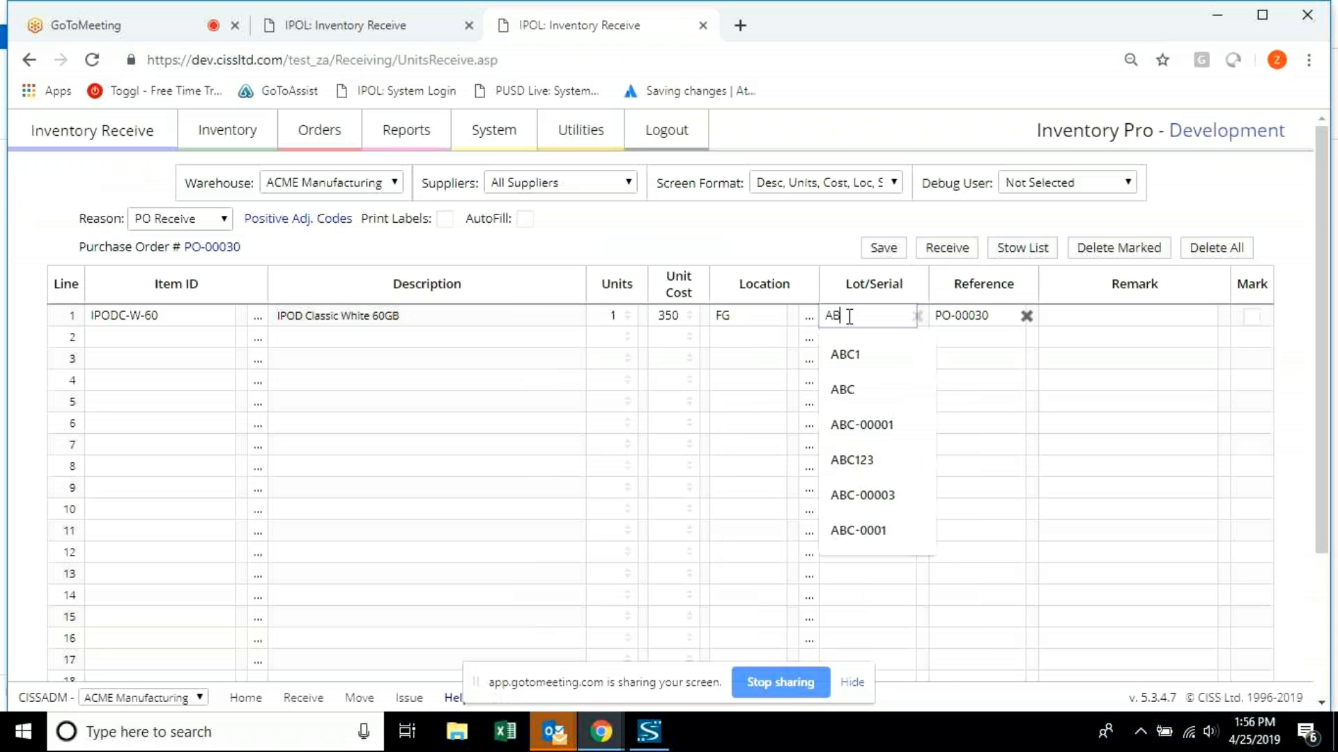
left_click(967, 258)
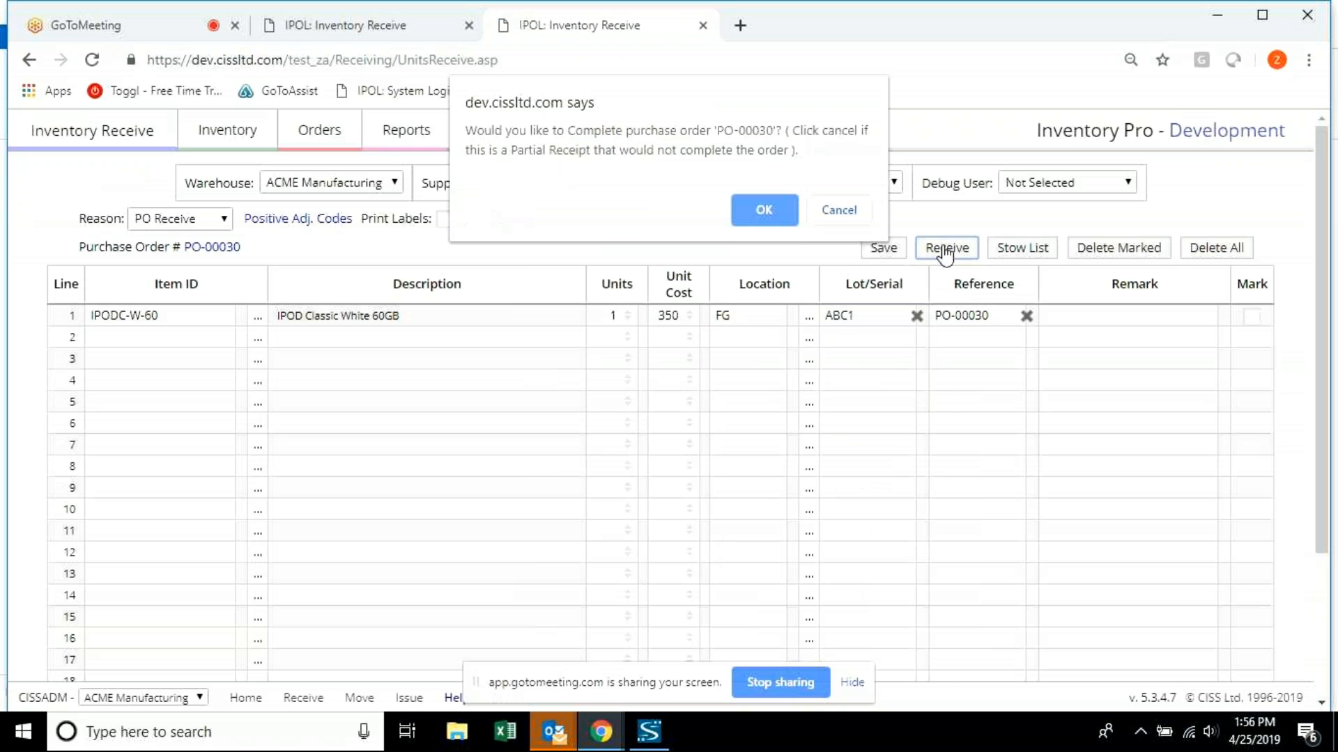
left_click(788, 222)
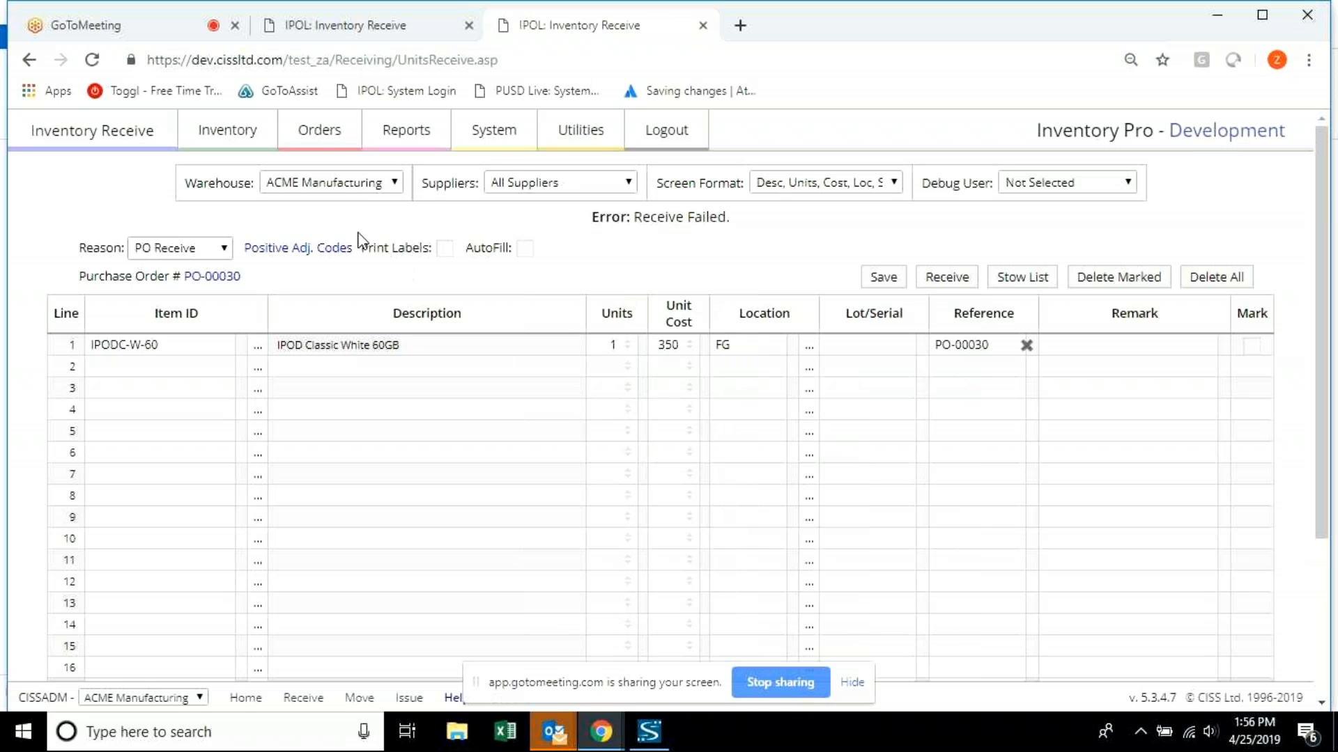
Look over the current purchase orders, their status filter choices and the completed purchase orders, and return to the current ones.
left_click(323, 148)
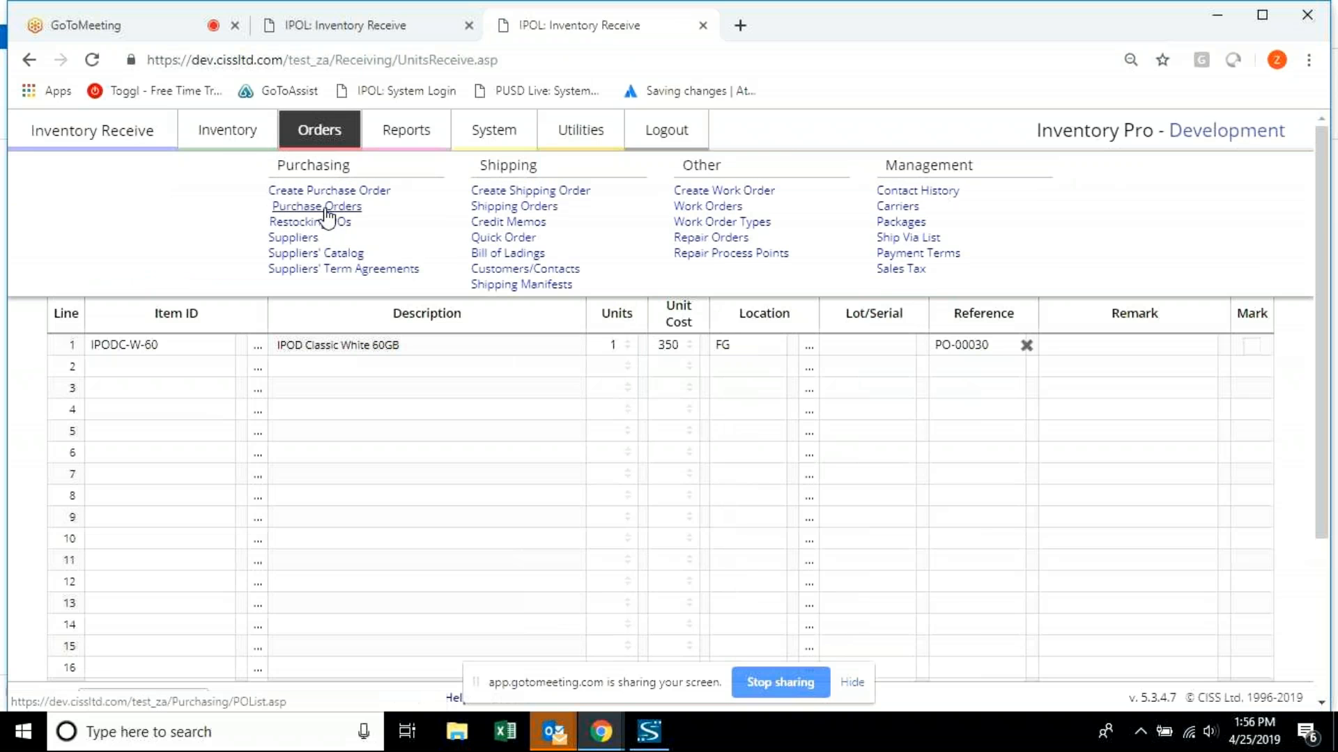
left_click(327, 209)
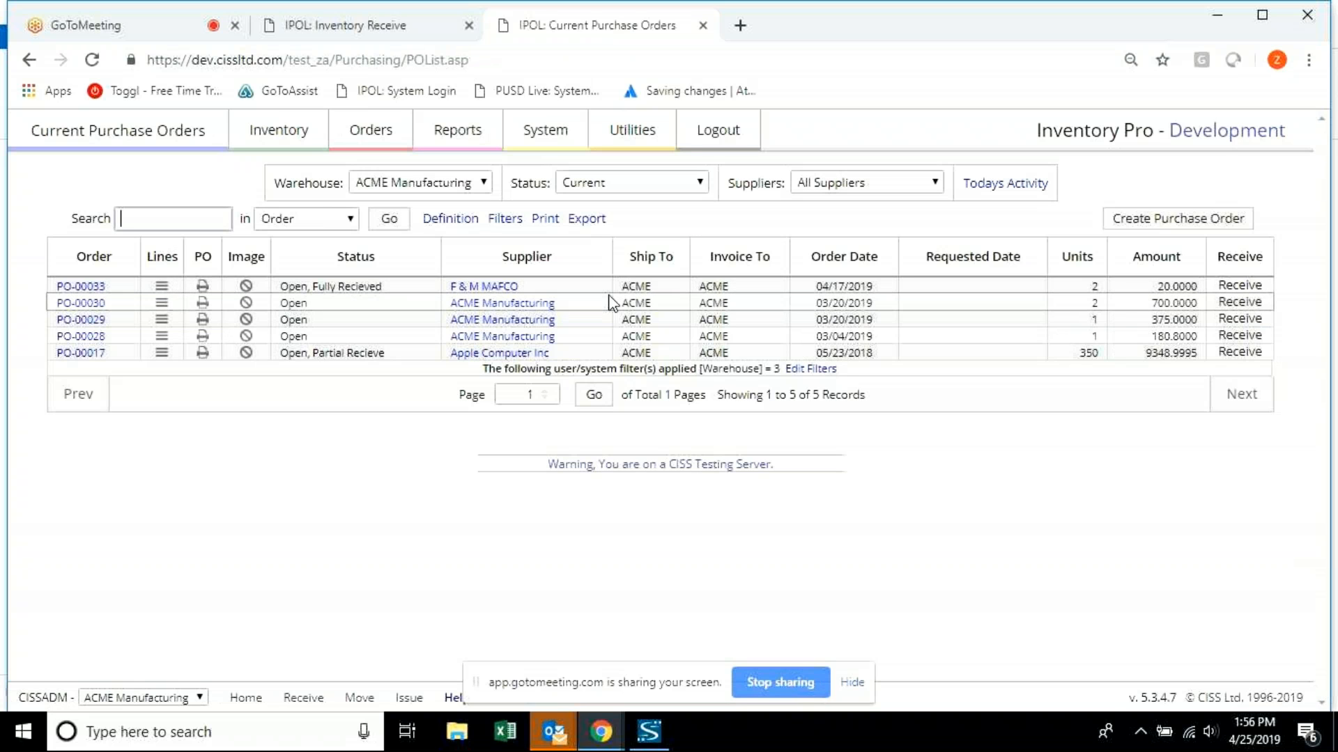
left_click(605, 184)
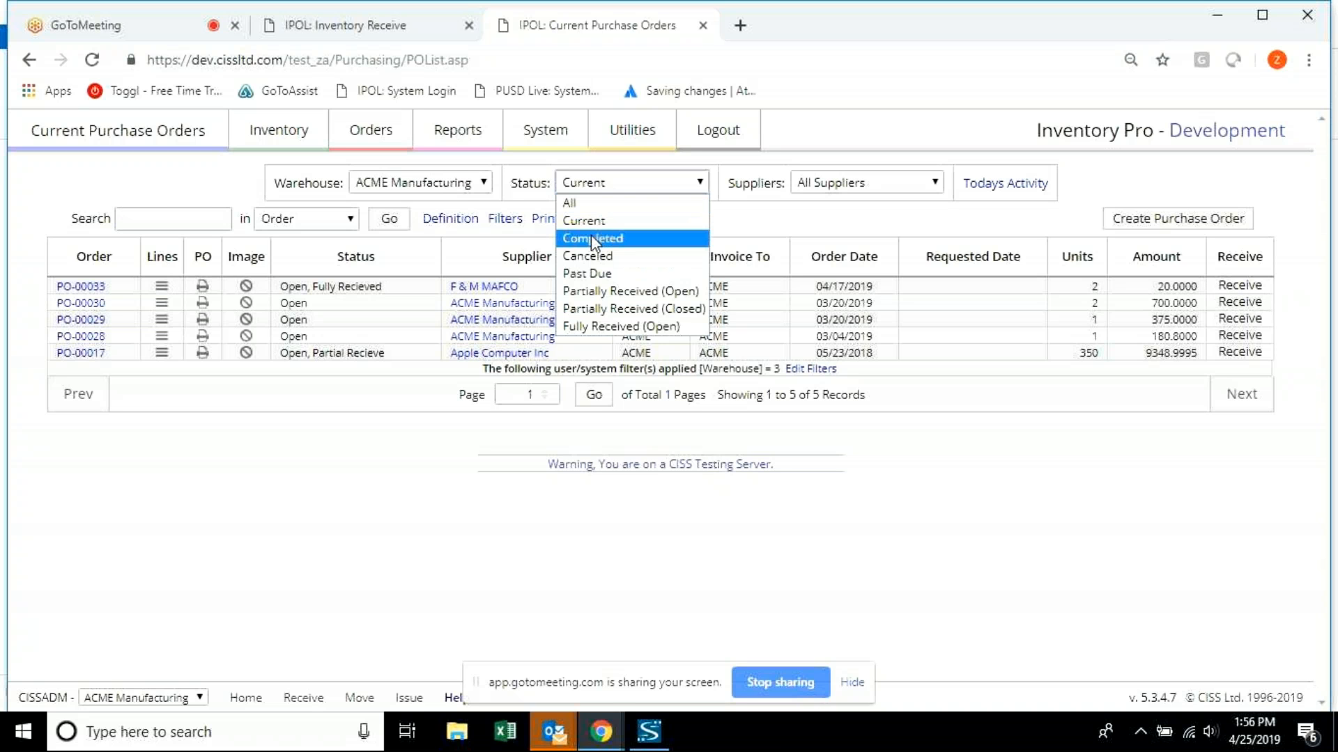
left_click(897, 308)
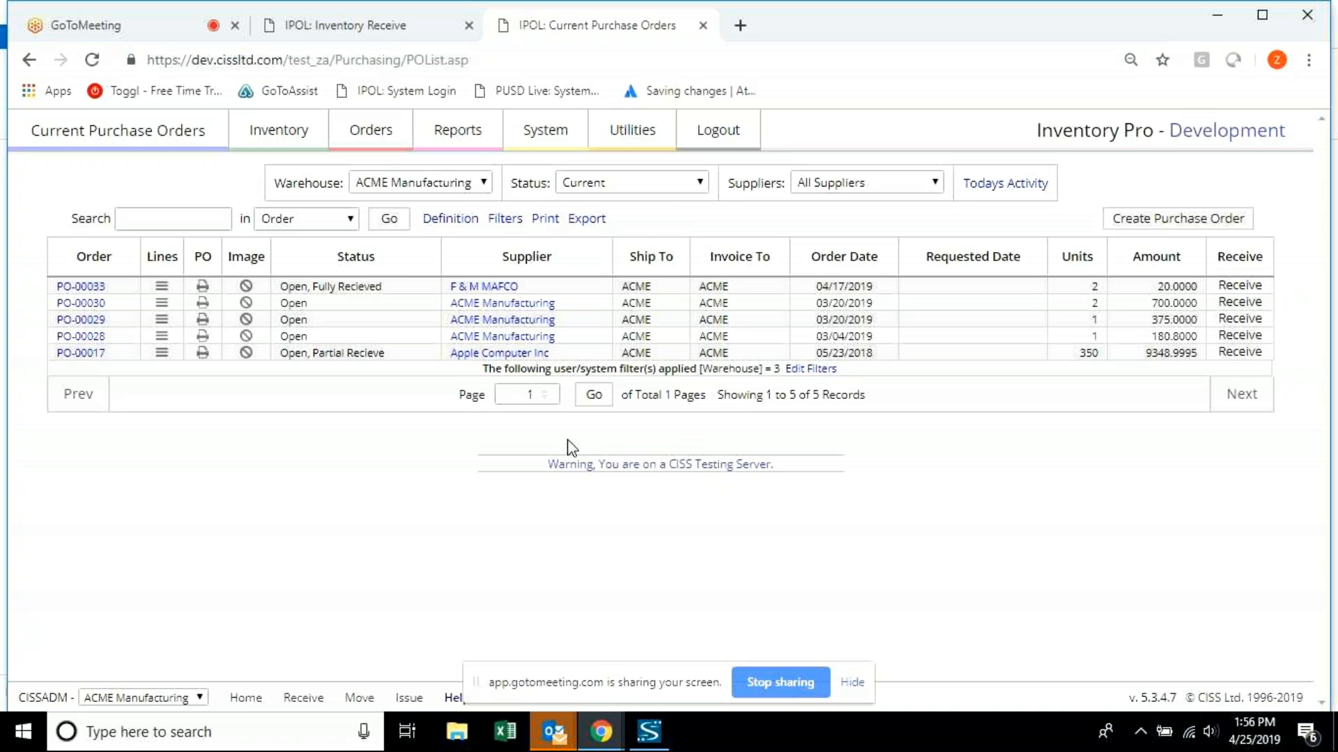
left_click(660, 188)
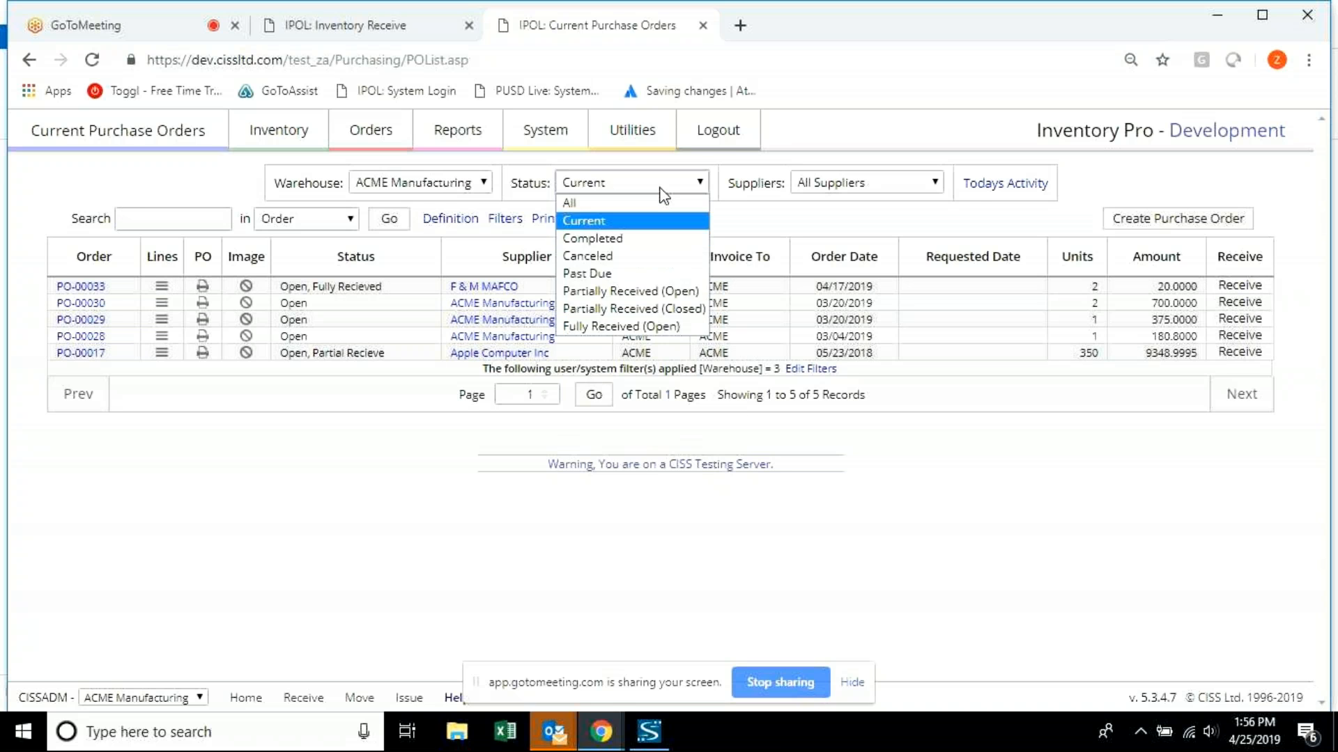
left_click(631, 239)
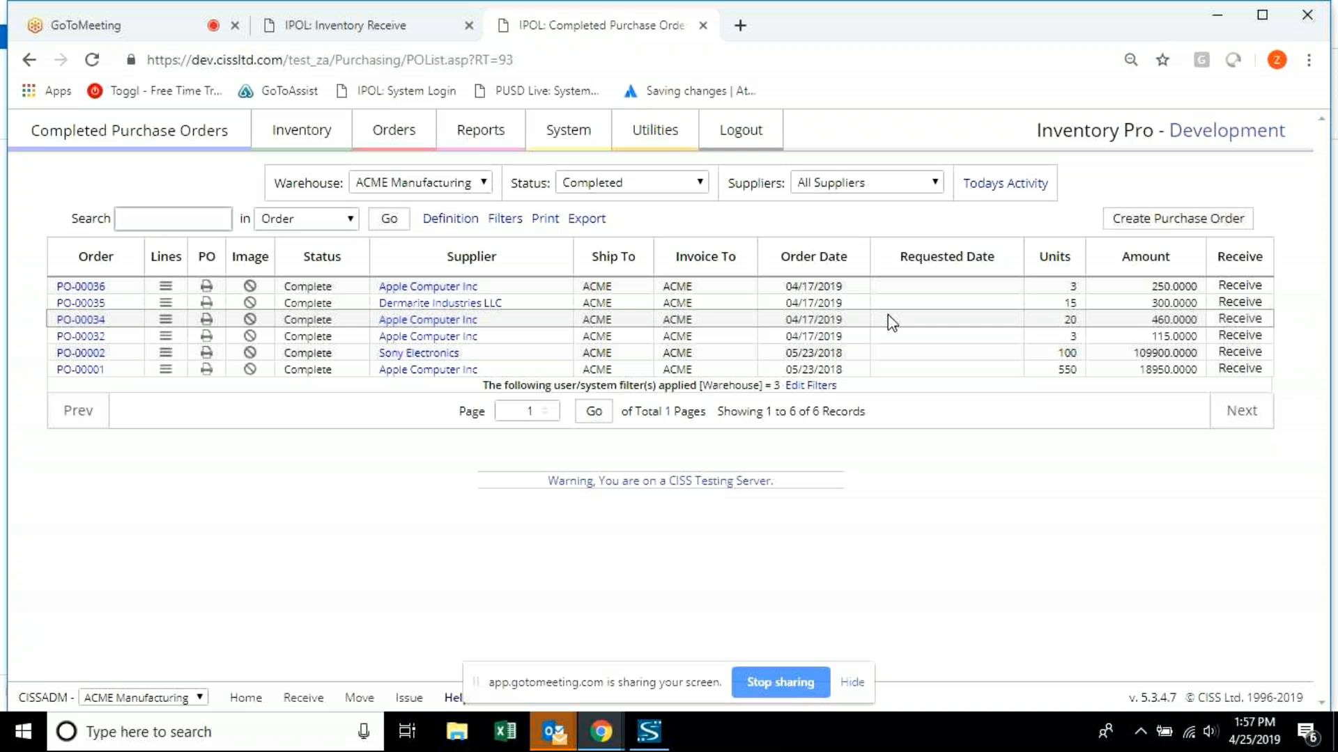
left_click(609, 181)
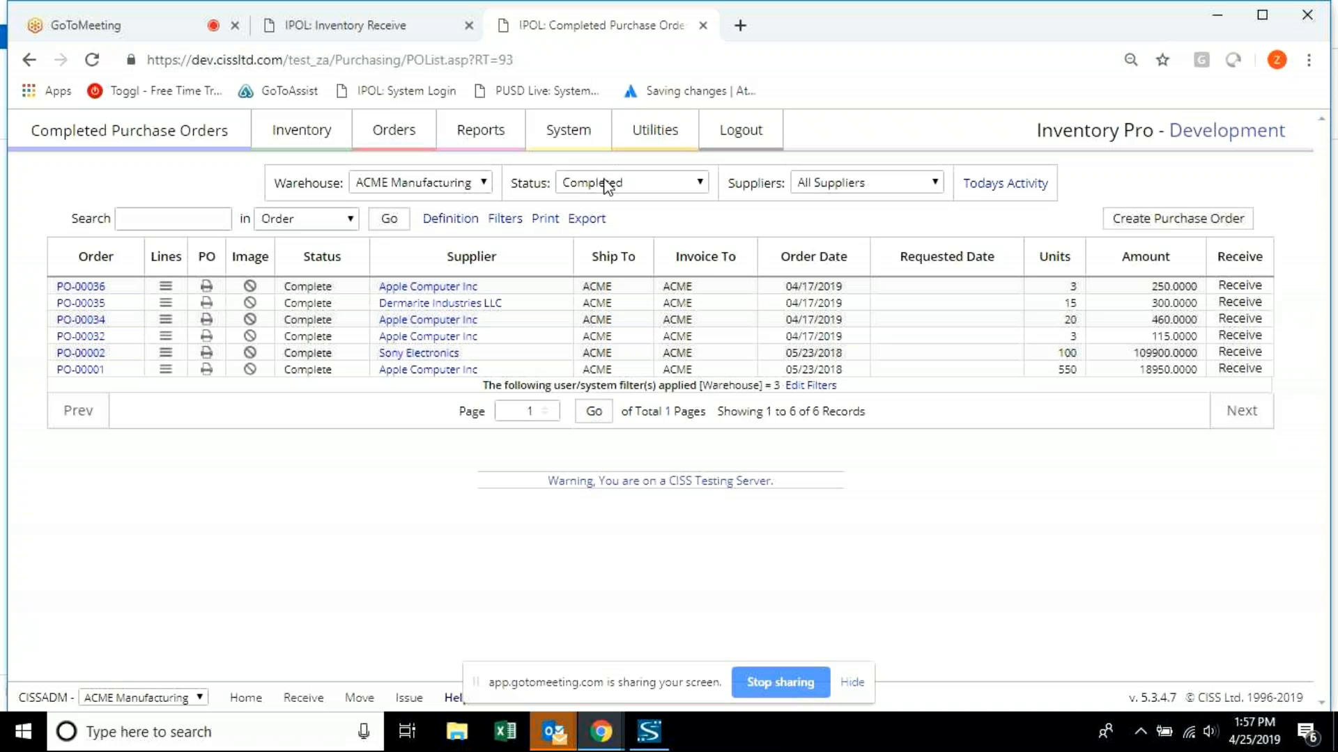
left_click(589, 218)
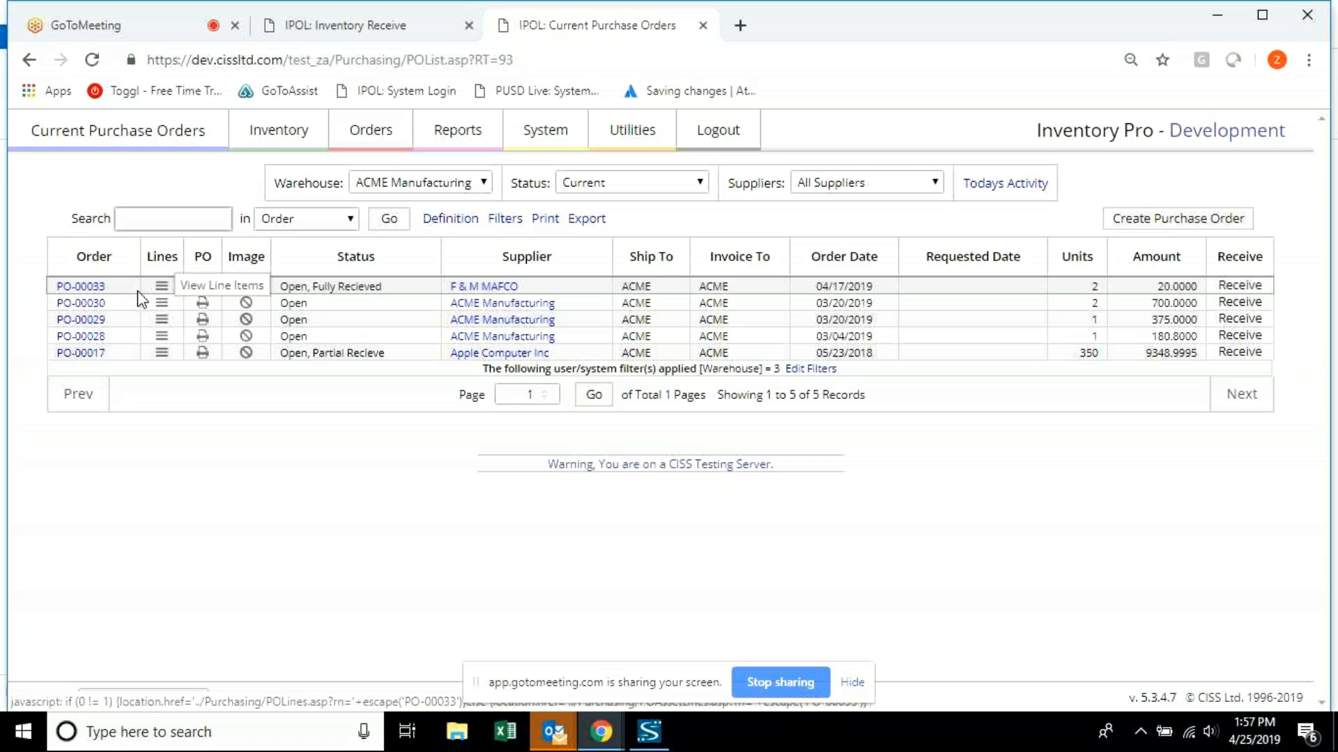
Open the header of the F & M MAFCO purchase order and set its requested date to 27 April 2019.
left_click(165, 289)
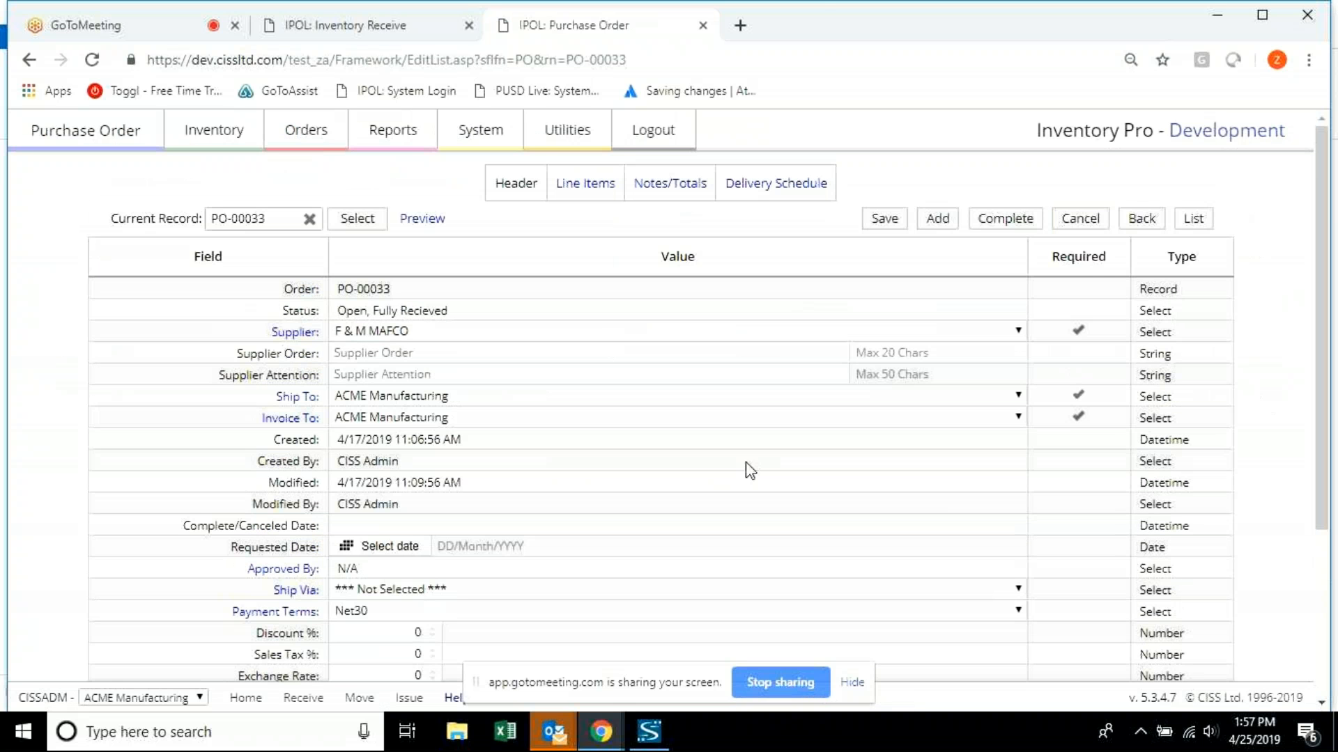
scroll(746, 462, "down", 2)
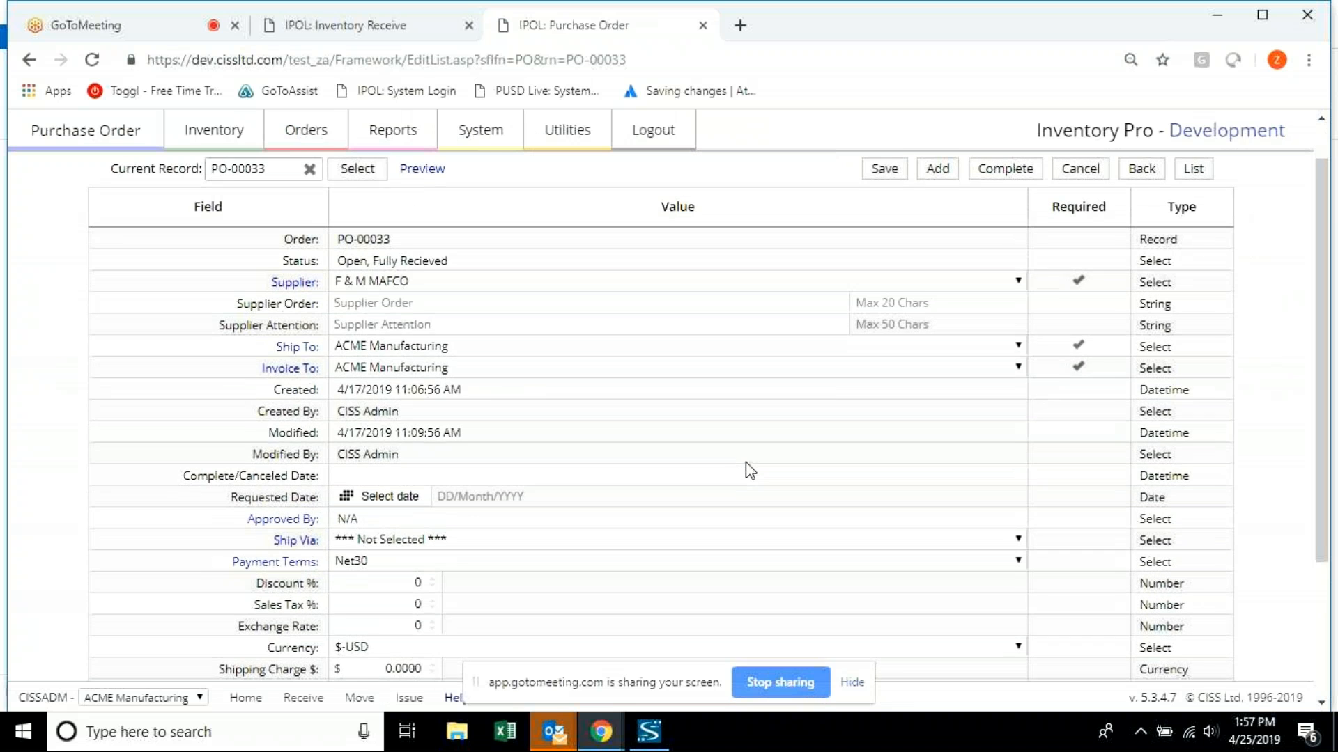
scroll(749, 471, "down", 3)
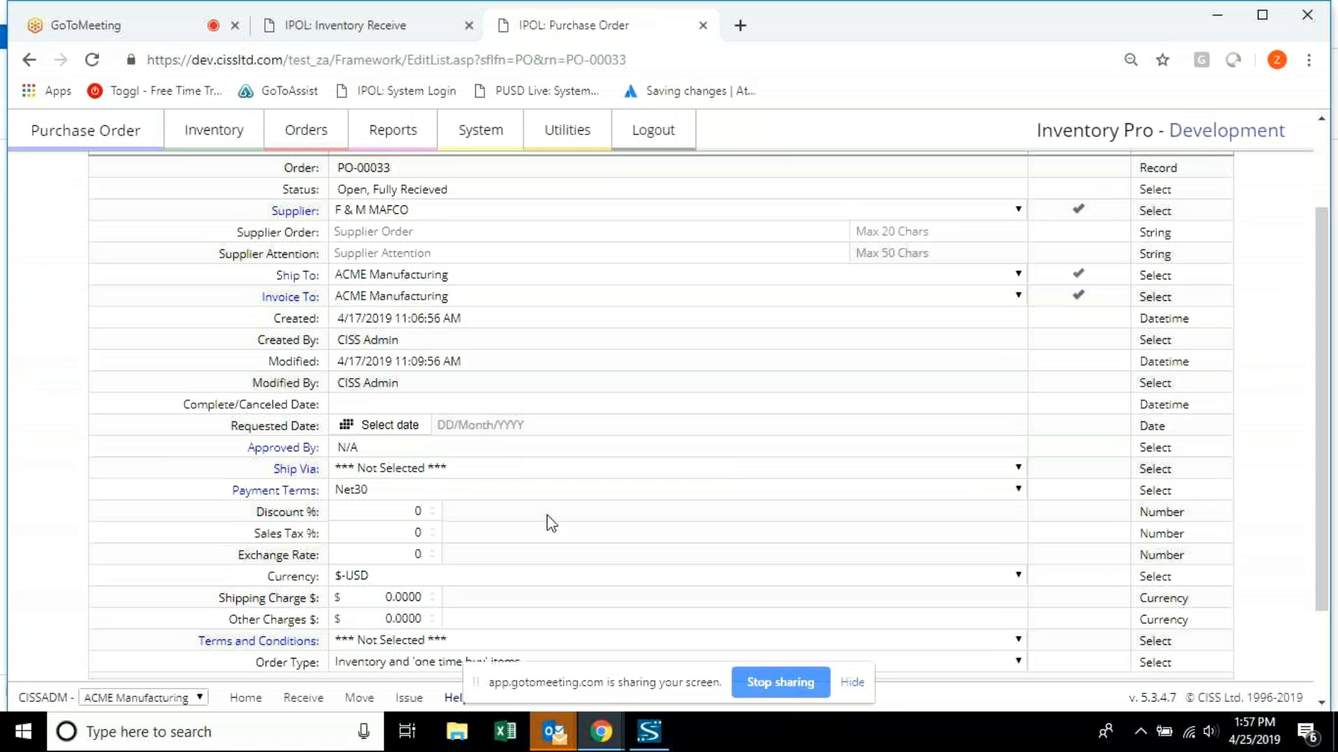
left_click(396, 426)
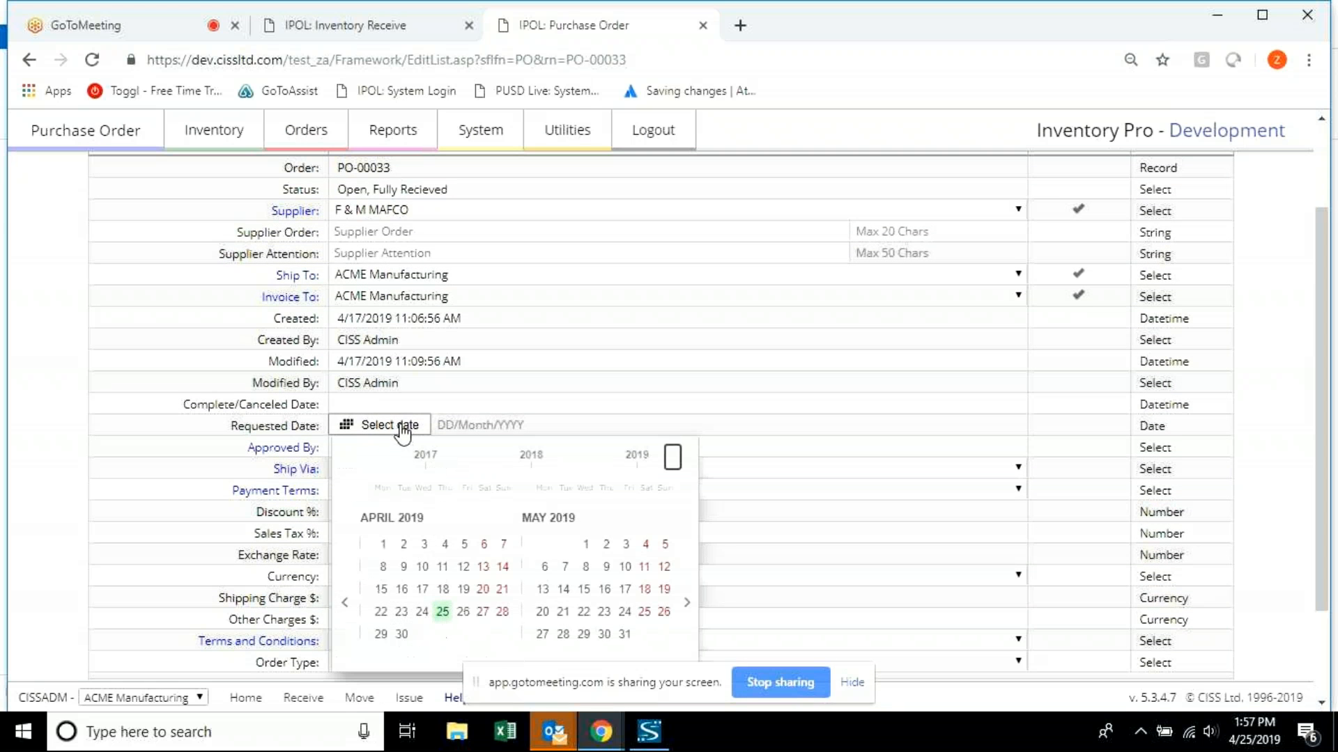
left_click(482, 611)
left_click(784, 458)
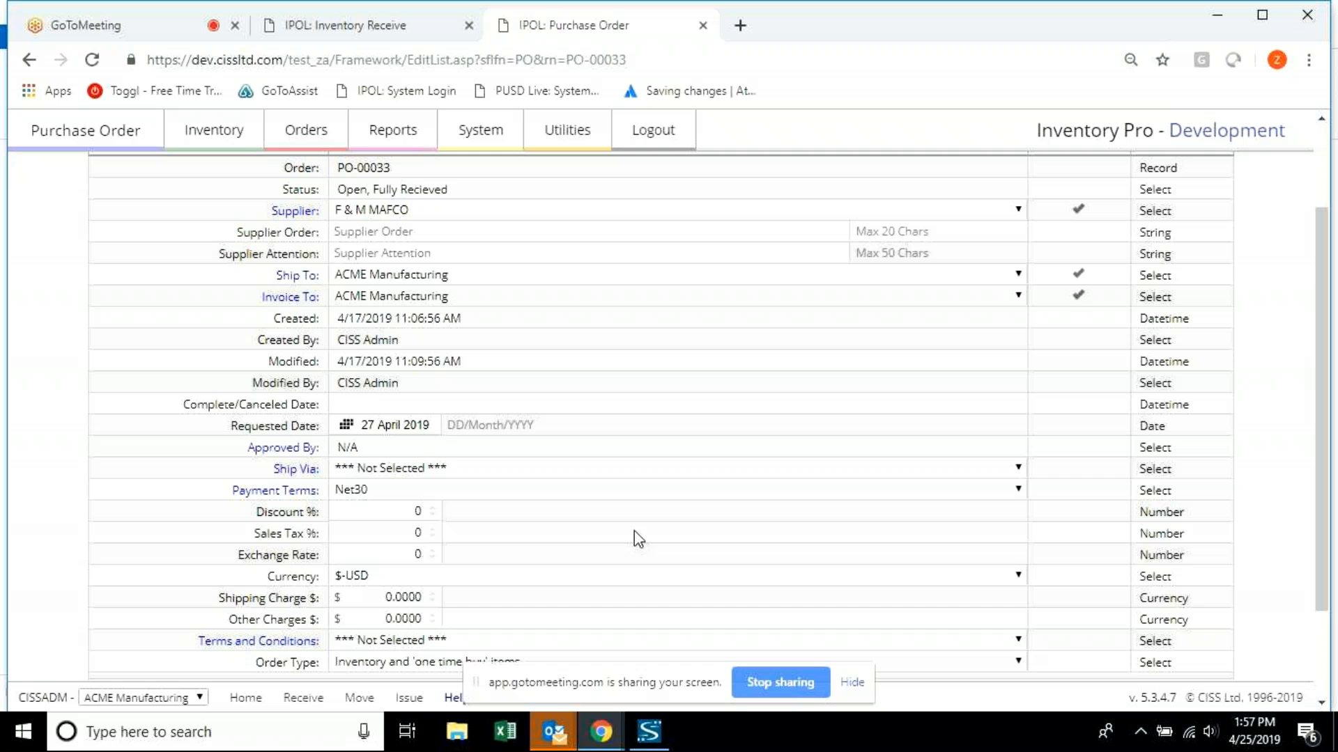
Return to the purchase order list and create a new purchase order with Apple Computer Inc as the supplier.
scroll(638, 538, "up", 3)
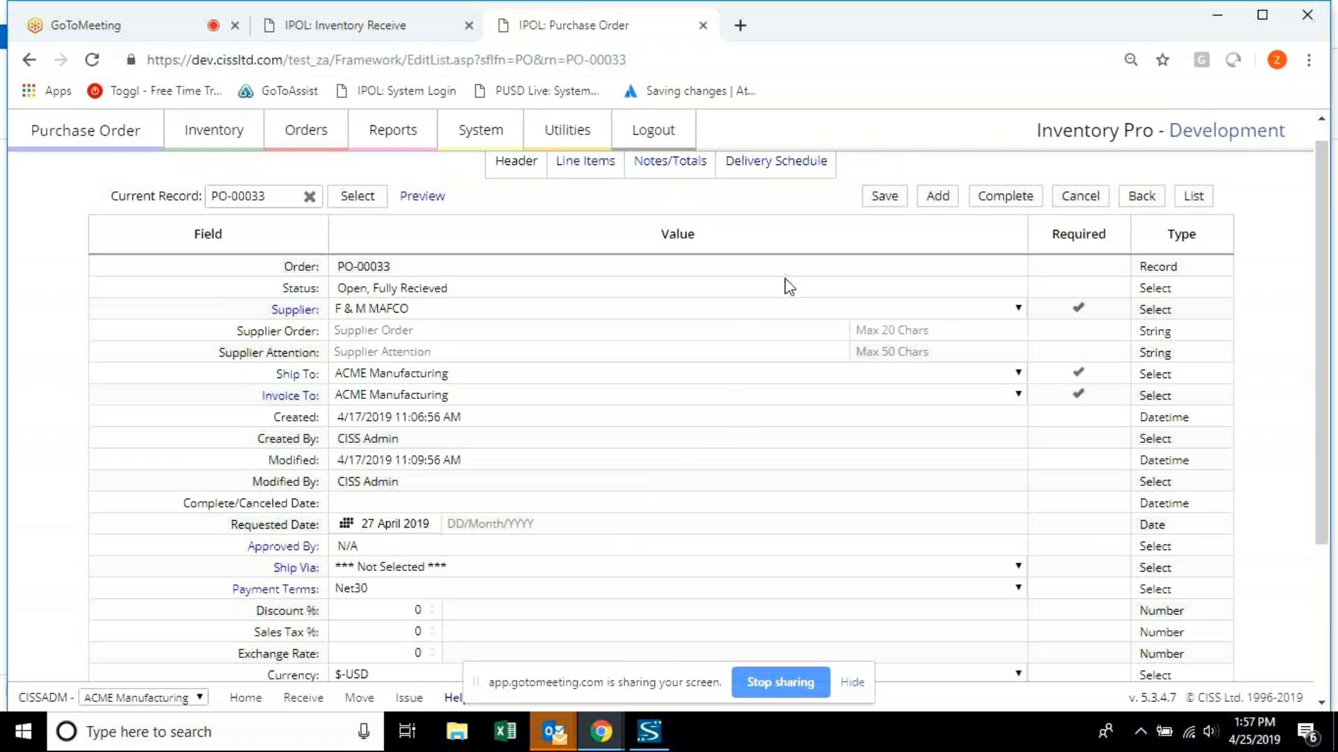
scroll(441, 218, "up", 1)
left_click(30, 60)
left_click(1161, 220)
left_click(484, 280)
left_click(483, 270)
left_click(620, 308)
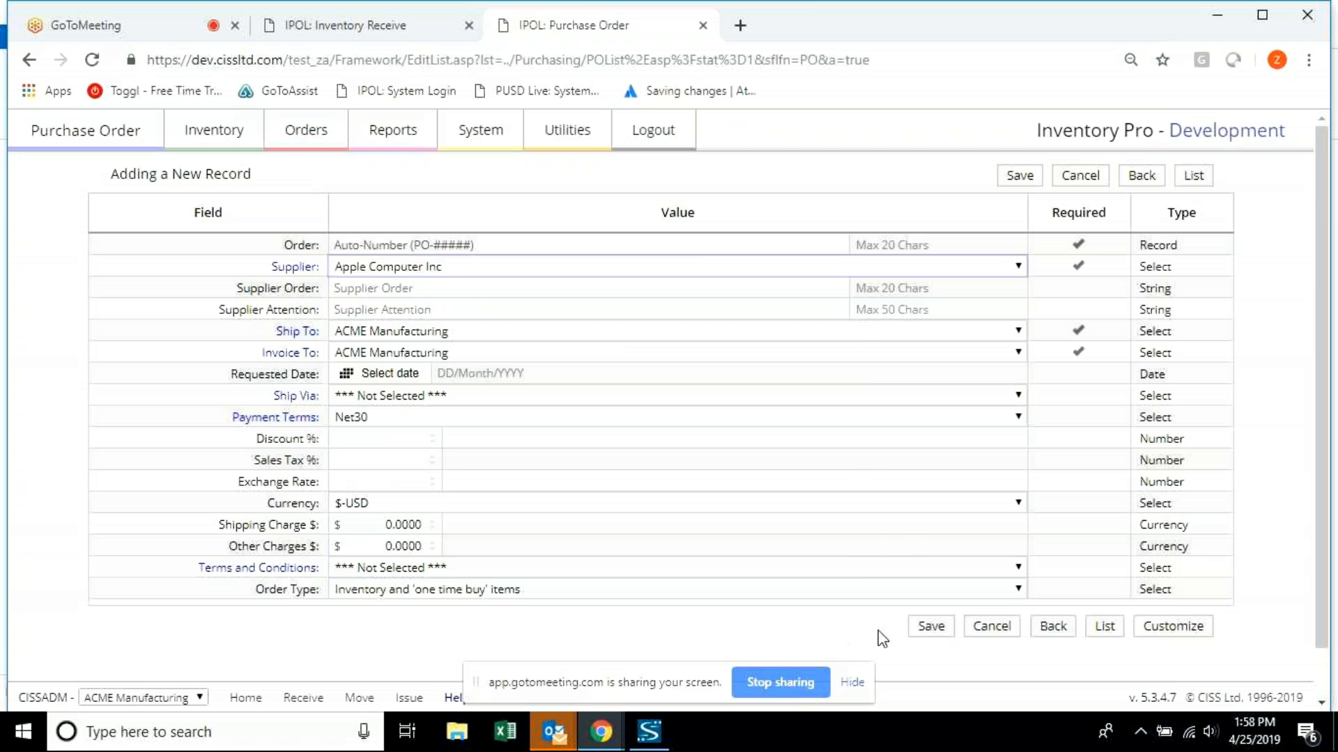
left_click(928, 626)
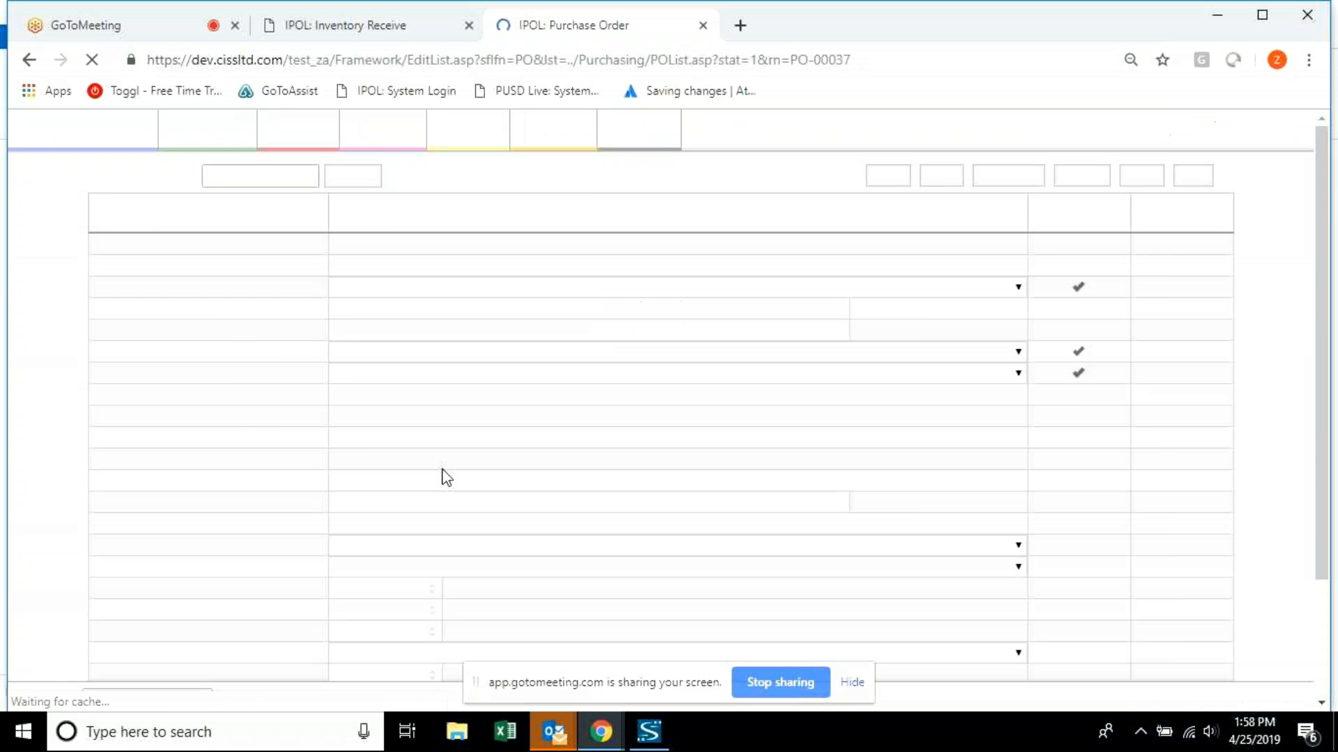
Set the new Apple Computer Inc purchase order's requested date to 27 April 2019 and save the header.
scroll(446, 477, "down", 1)
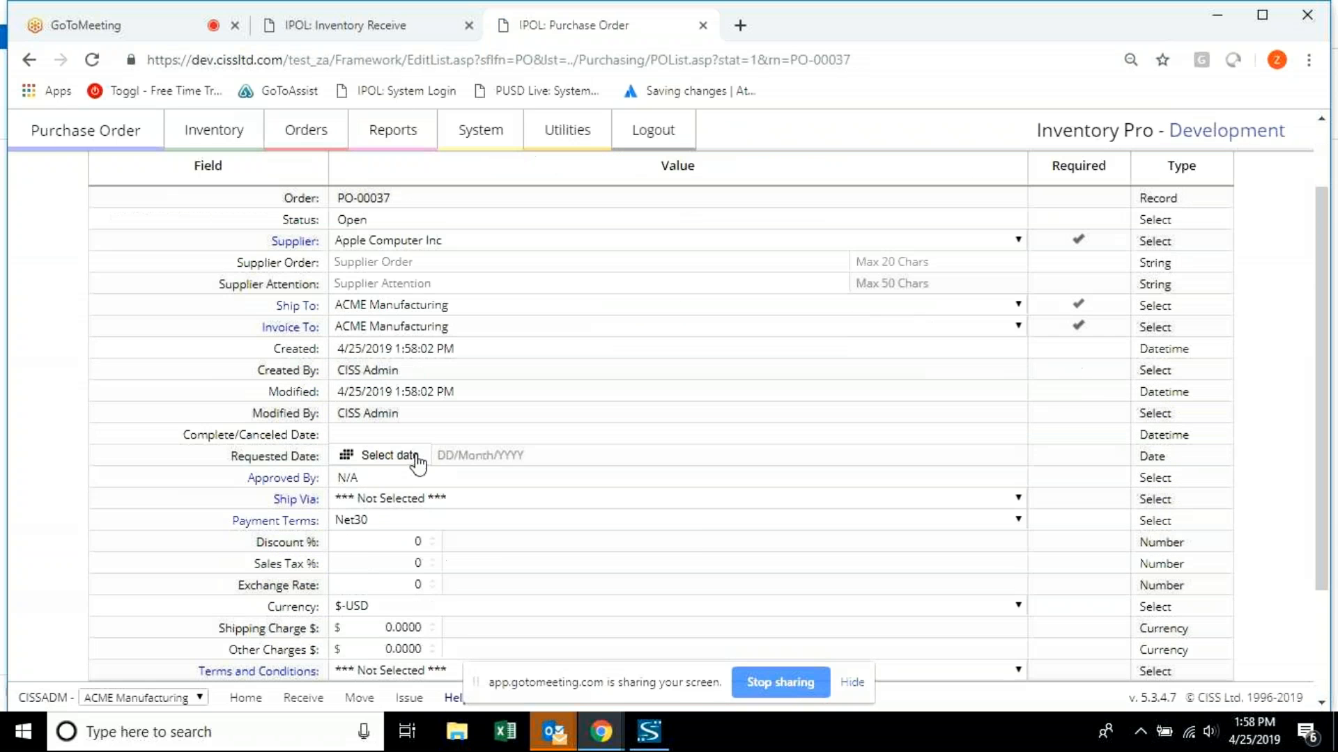
left_click(418, 462)
left_click(483, 641)
left_click(796, 489)
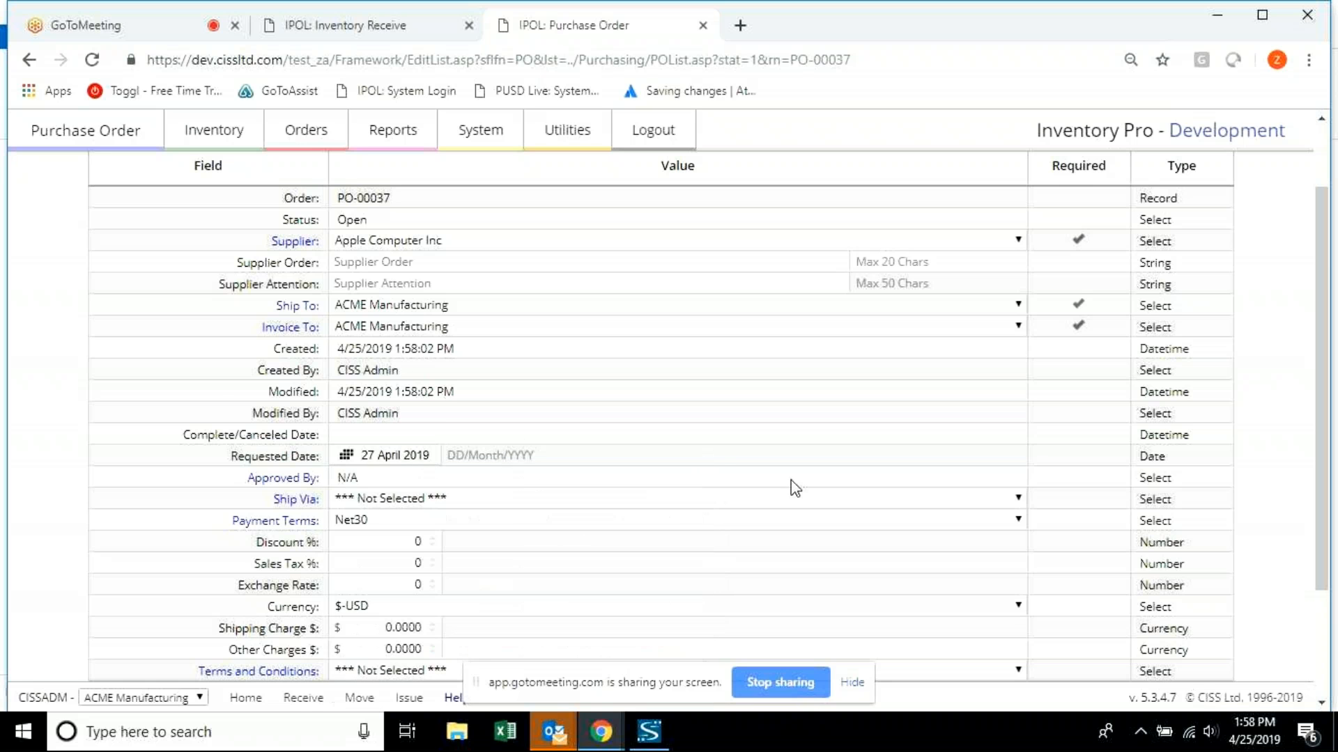
scroll(796, 488, "down", 2)
left_click(735, 575)
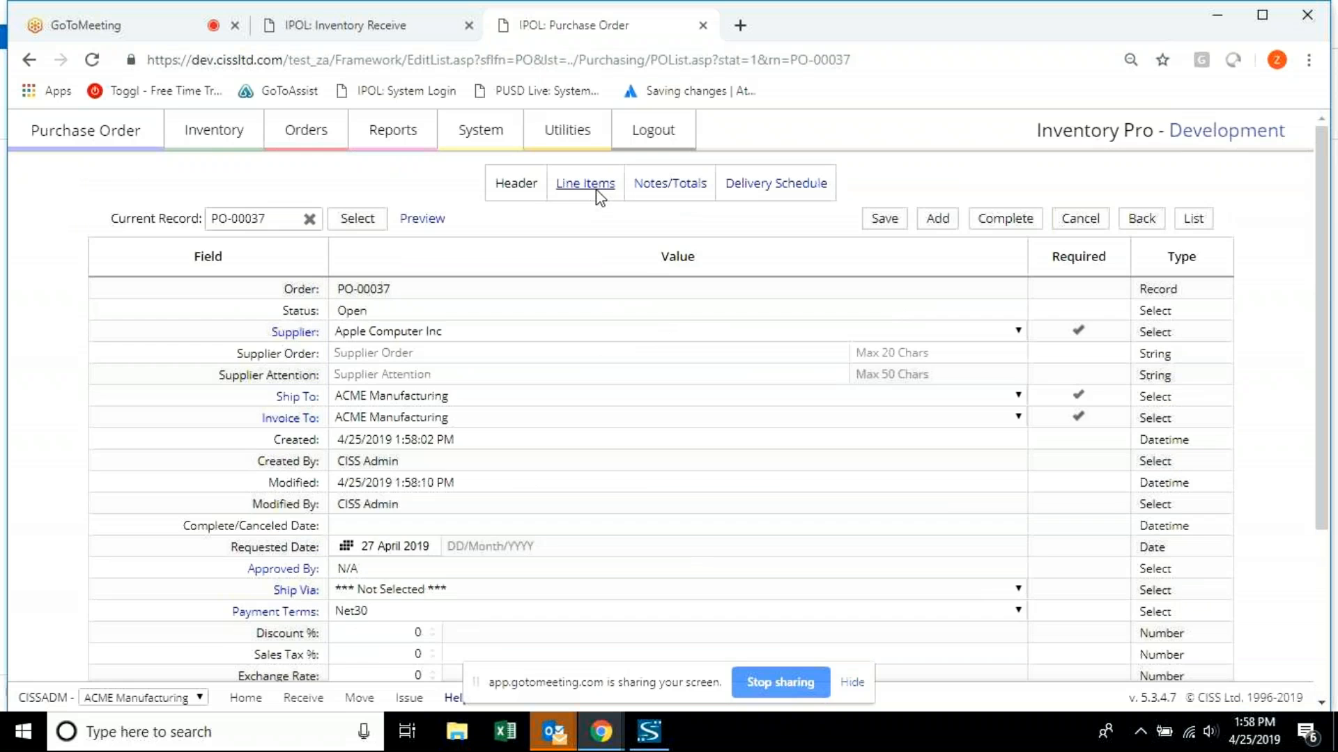
Add a line for item IPODC-BK to the purchase order with CASE as its unit of measure.
left_click(585, 184)
left_click(1086, 249)
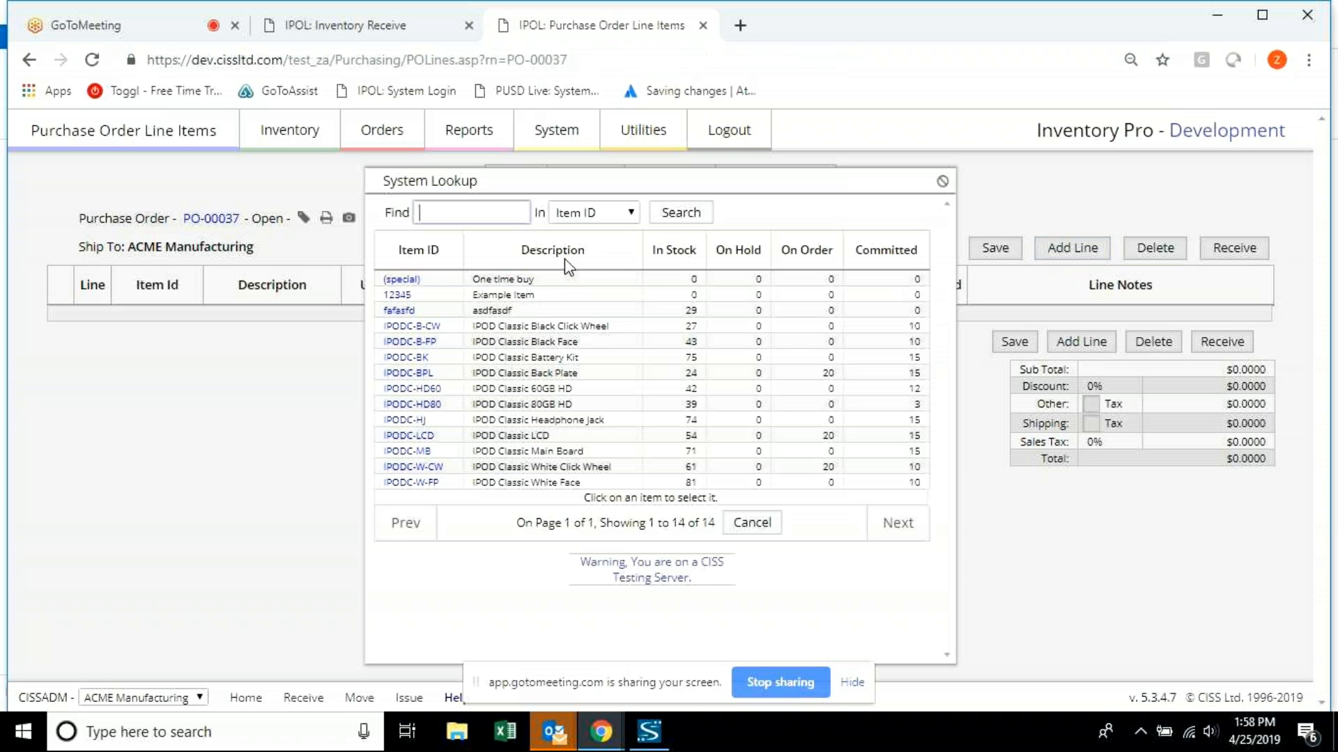
left_click(424, 360)
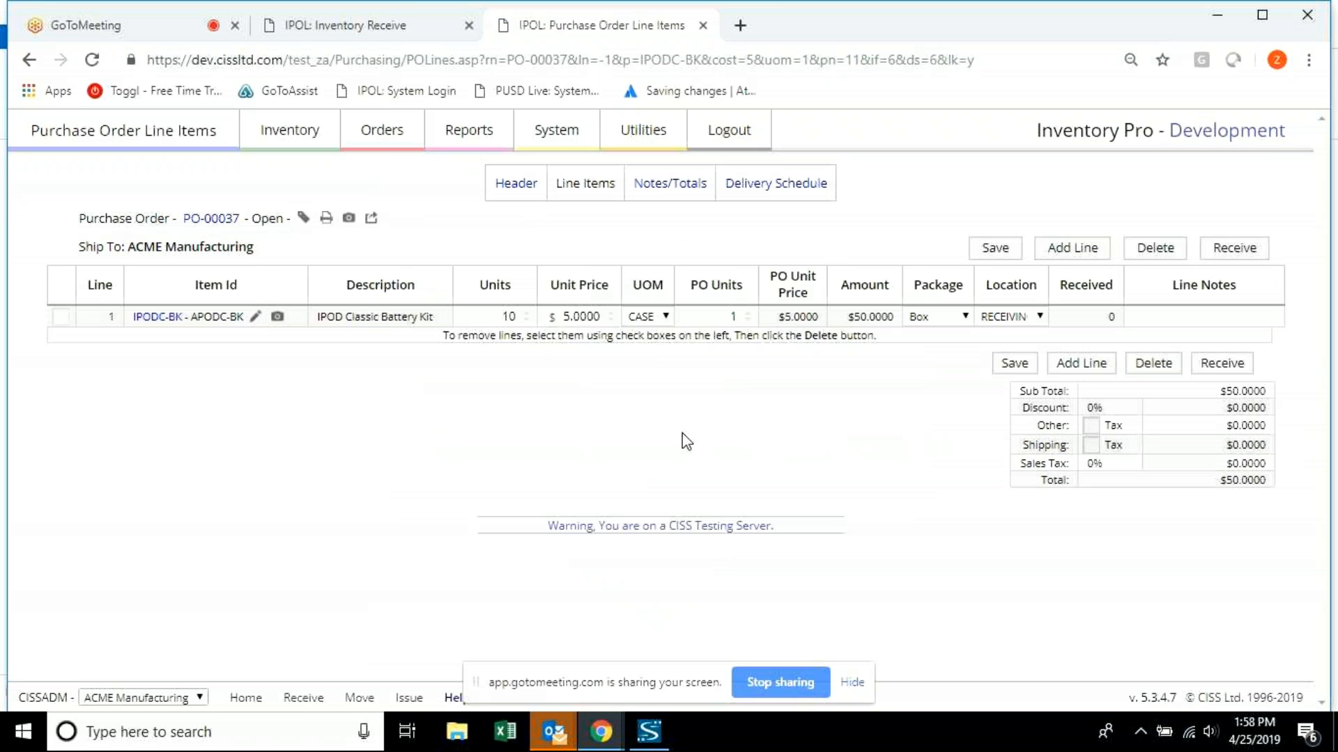
left_click(659, 317)
left_click(662, 362)
left_click(635, 315)
left_click(636, 315)
Add a line for item IPODC-W-CW to the purchase order and save the line items.
left_click(1079, 244)
left_click(414, 467)
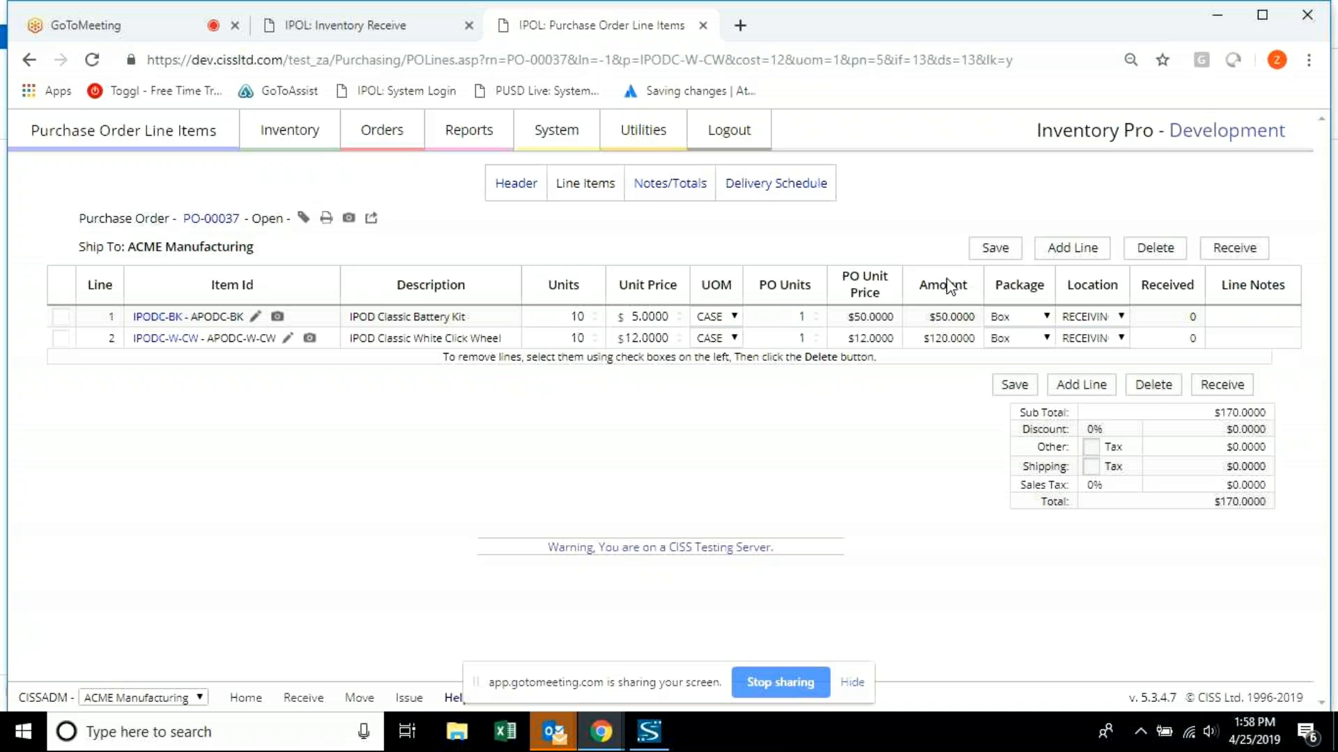
left_click(976, 253)
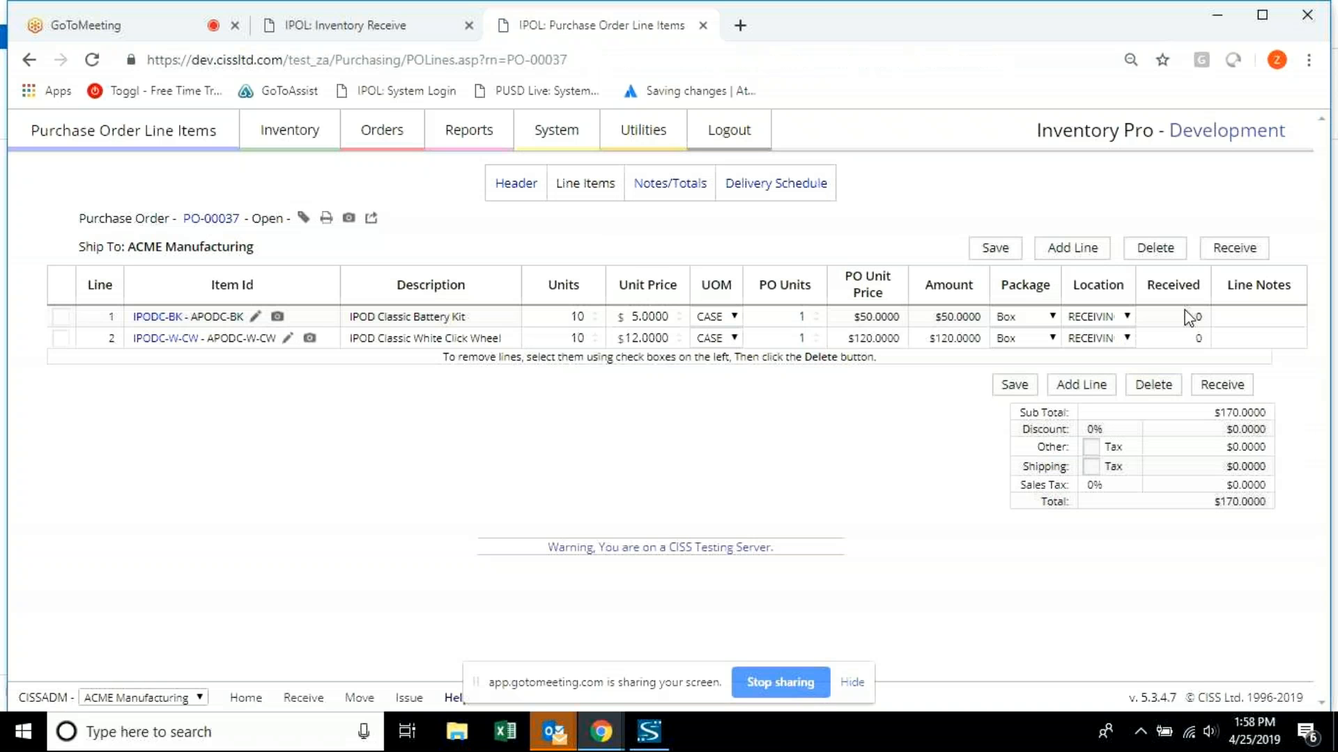
Start receiving the Apple Computer Inc purchase order, loading its lines into the receive grid.
left_click(1203, 320)
left_click(1233, 248)
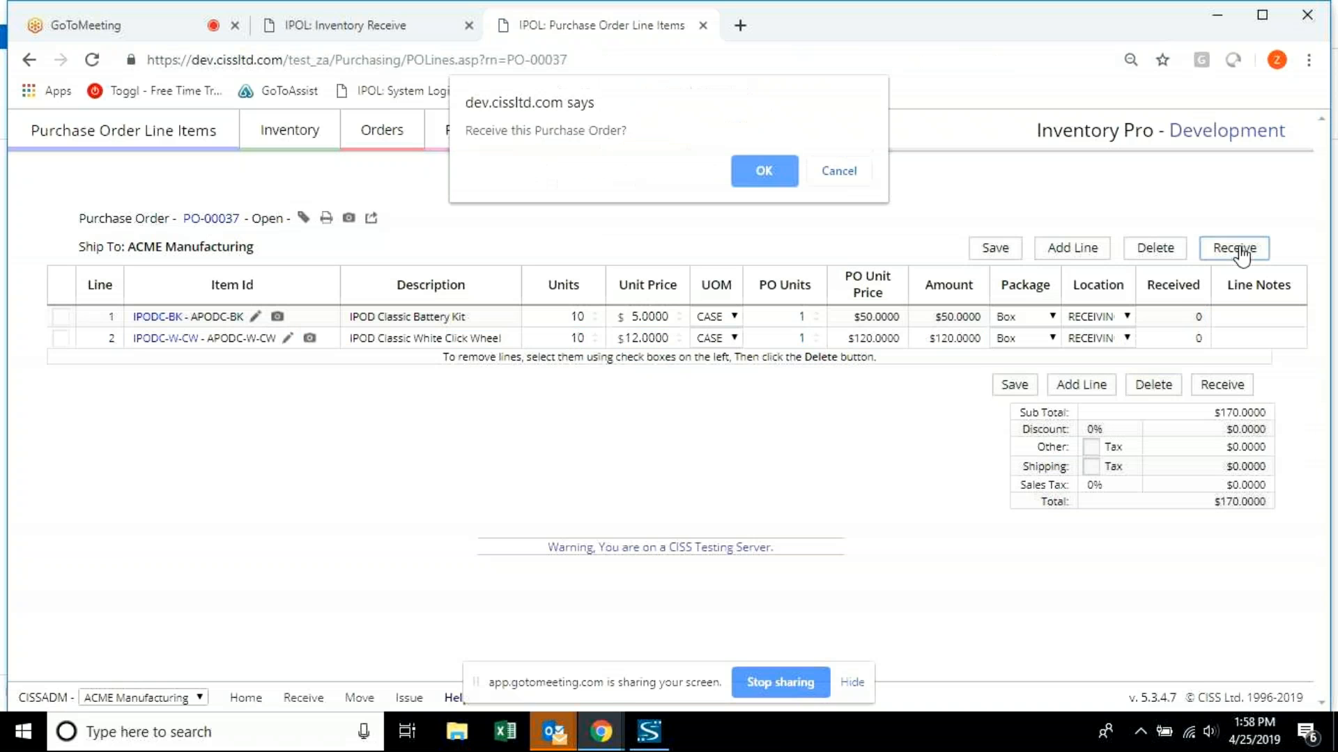
left_click(761, 172)
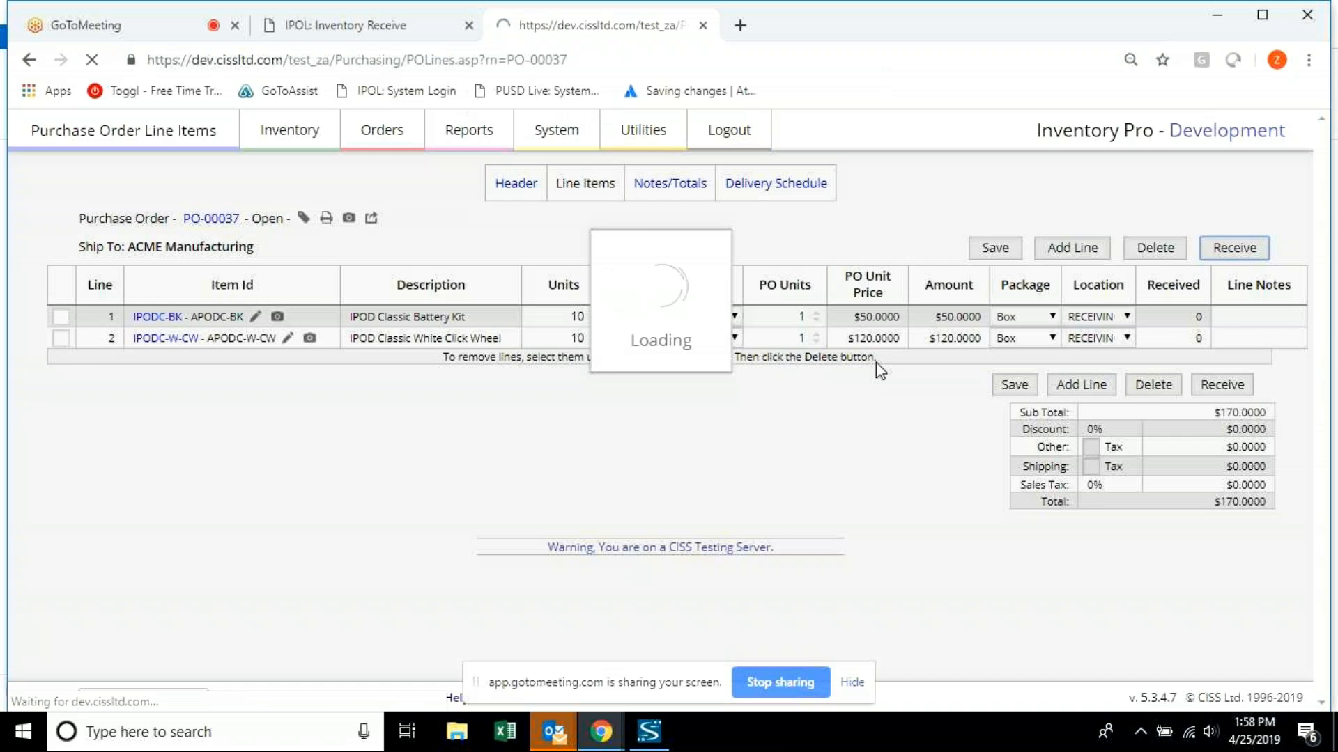
left_click(918, 217)
Set the units to 3 for IPODC-BK and 7 for IPODC-W-CW, and receive them as a partial receipt without completing the order.
left_click(603, 320)
double_click(623, 319)
type("3")
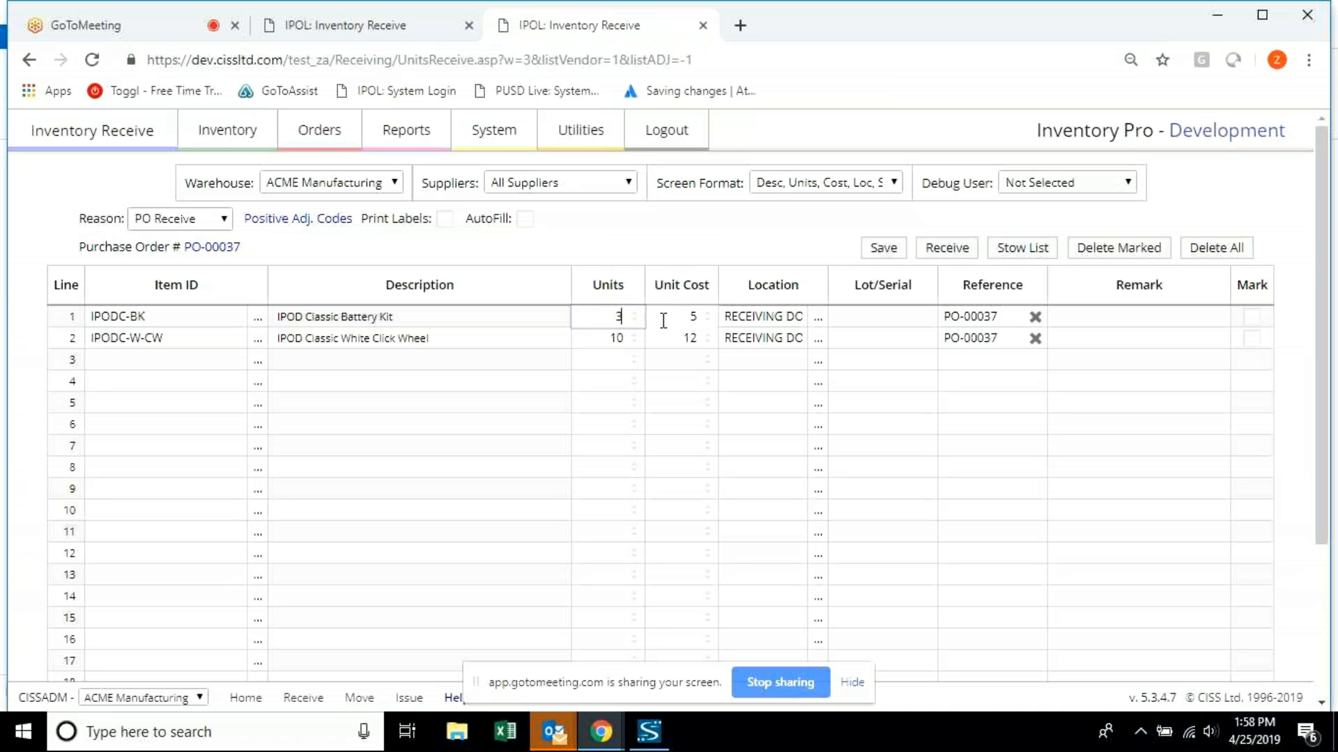
left_click(606, 337)
left_click_drag(606, 337, 631, 341)
type("7")
left_click(876, 248)
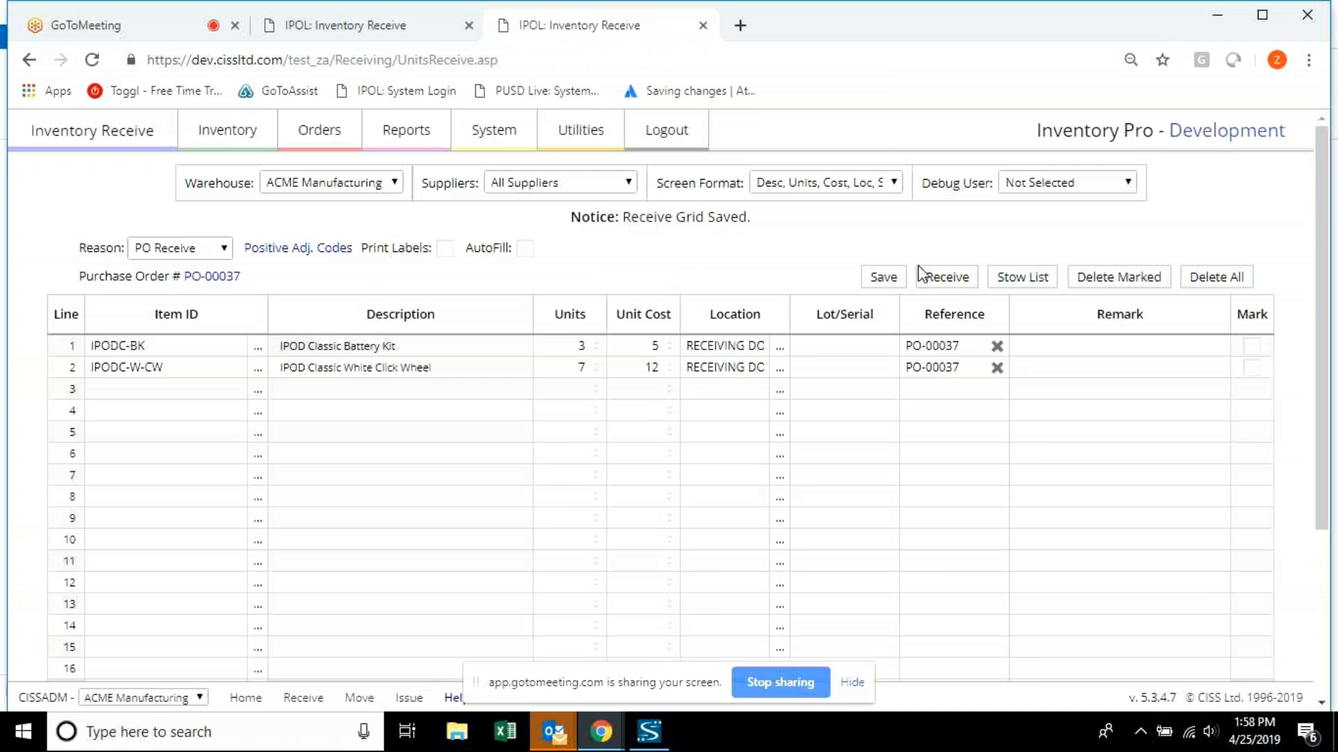
left_click(923, 276)
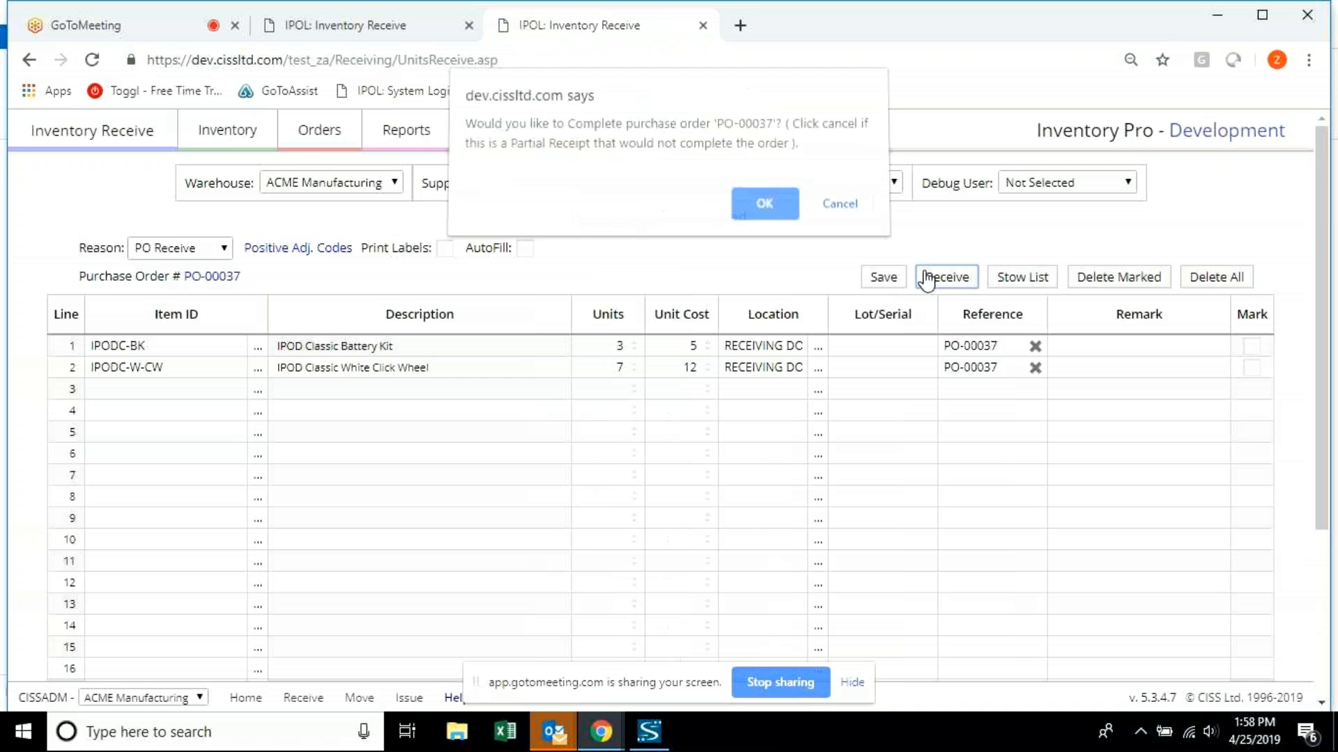
left_click(843, 212)
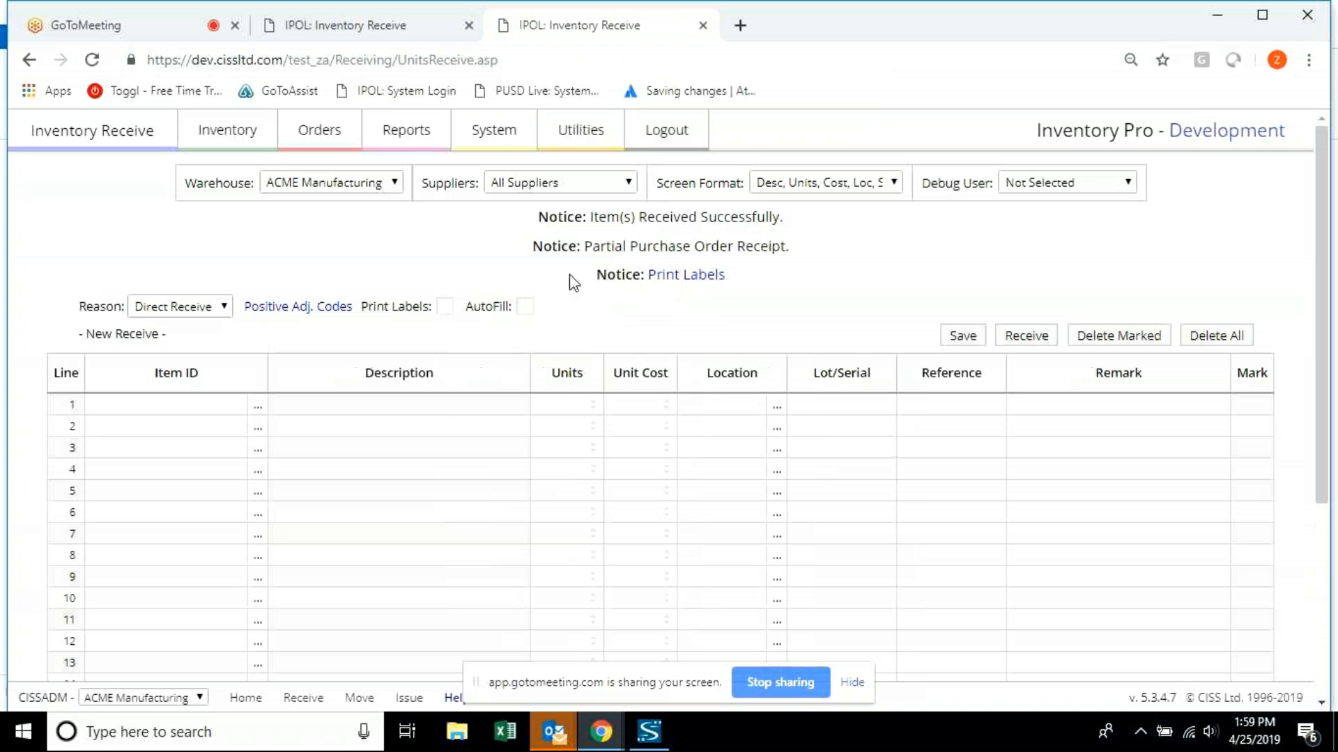
Reopen the partially received purchase order's line items and check the received quantity of each line.
left_click(317, 130)
left_click(352, 208)
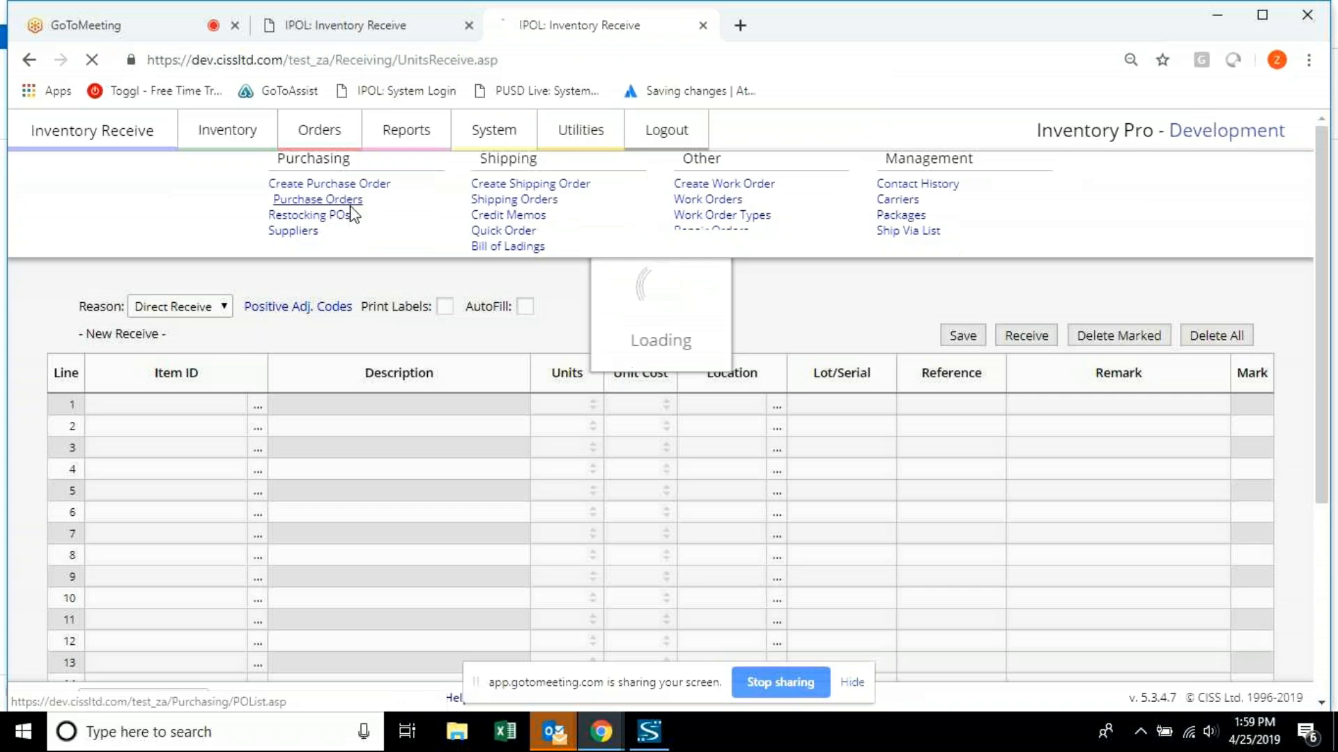
left_click(162, 287)
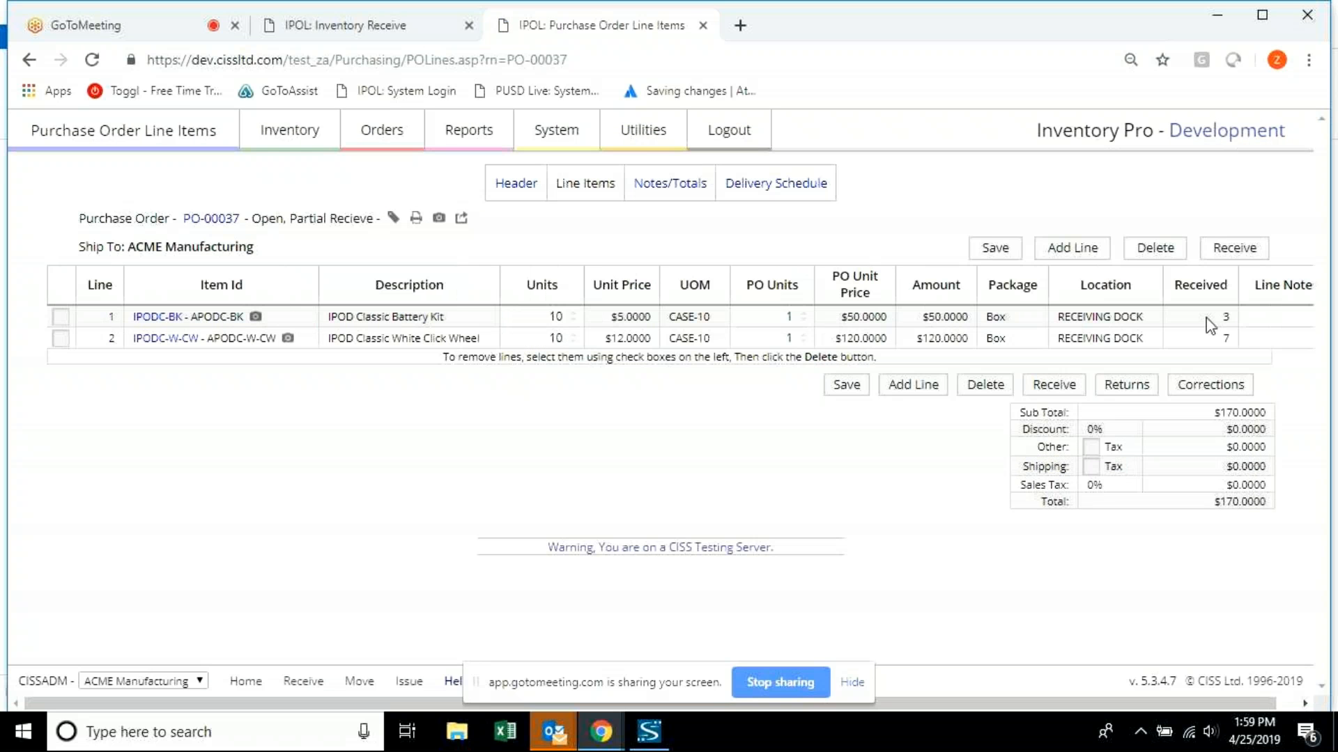
left_click_drag(1207, 324, 1229, 335)
left_click(1230, 336)
Open the purchase order's delivery schedule and look over the APODC-BK line's notes, units and actual units.
left_click(808, 183)
left_click(674, 319)
type("Th")
key("BackSpace")
key("BackSpace")
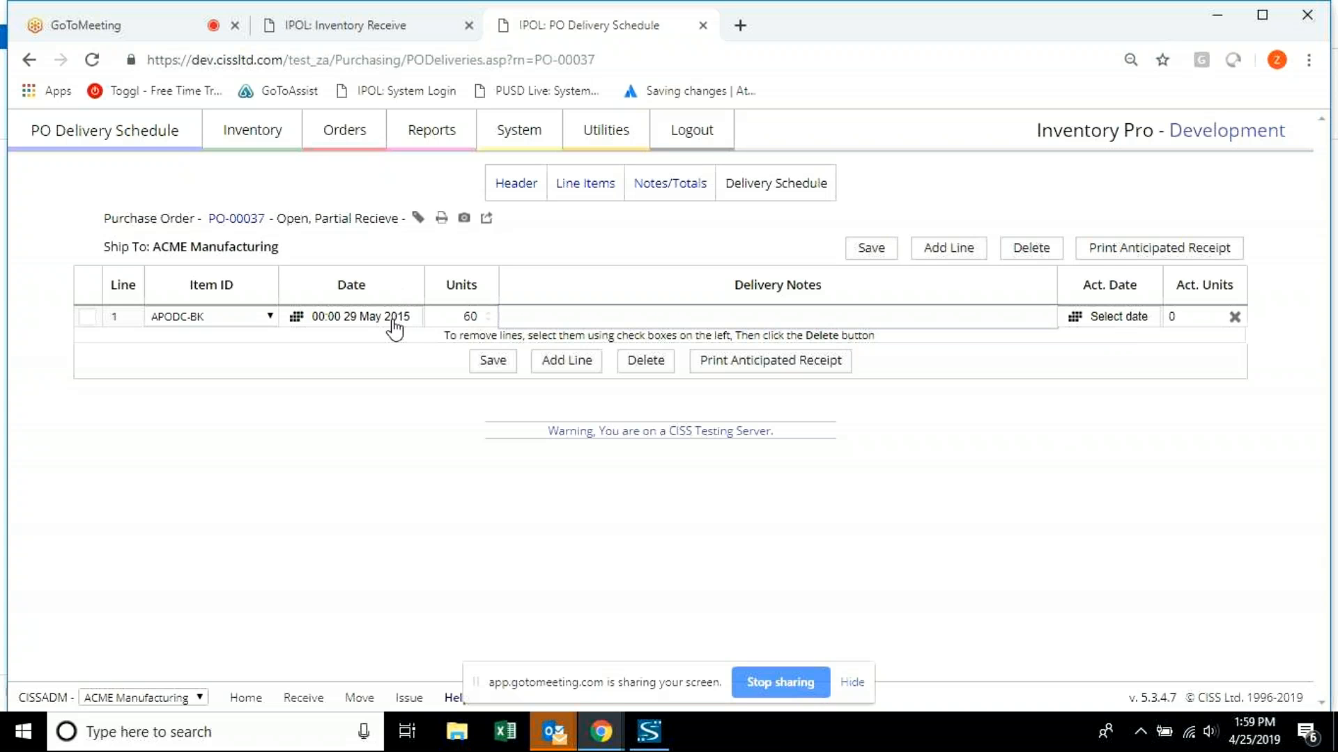
double_click(460, 316)
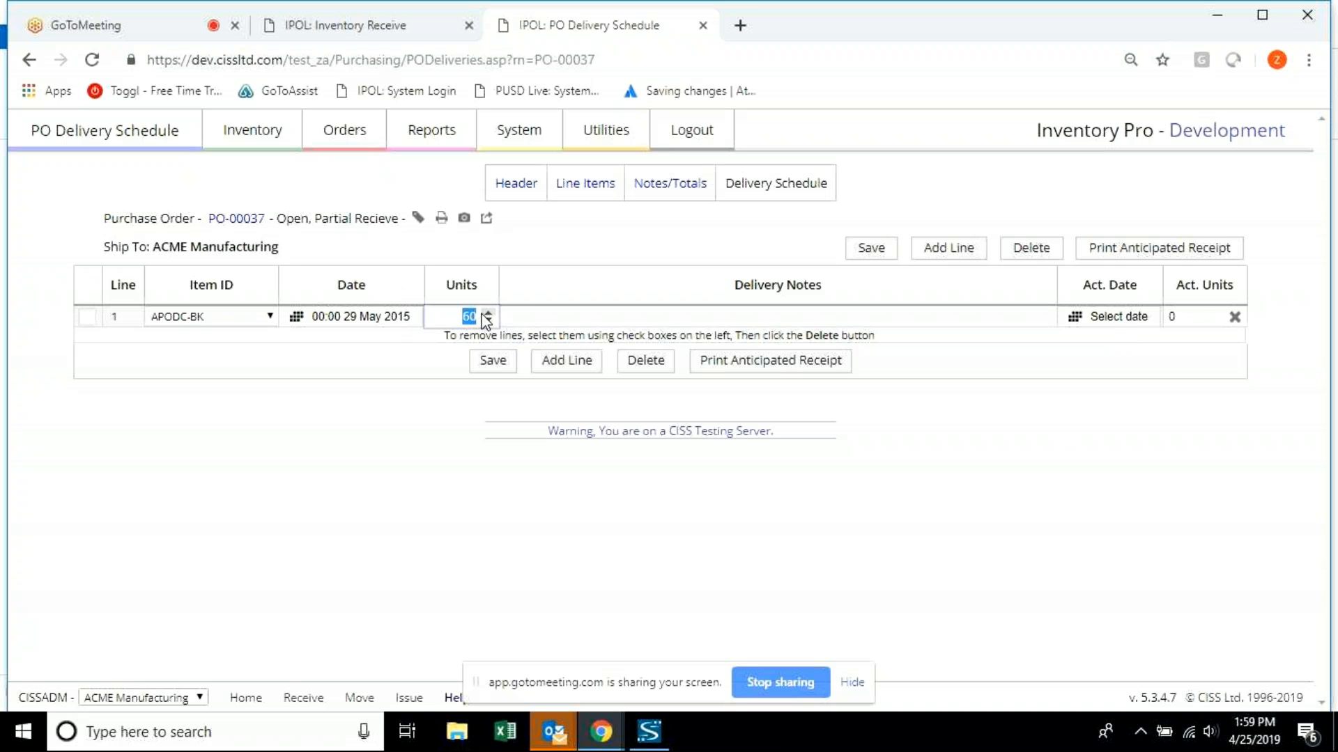
double_click(1205, 311)
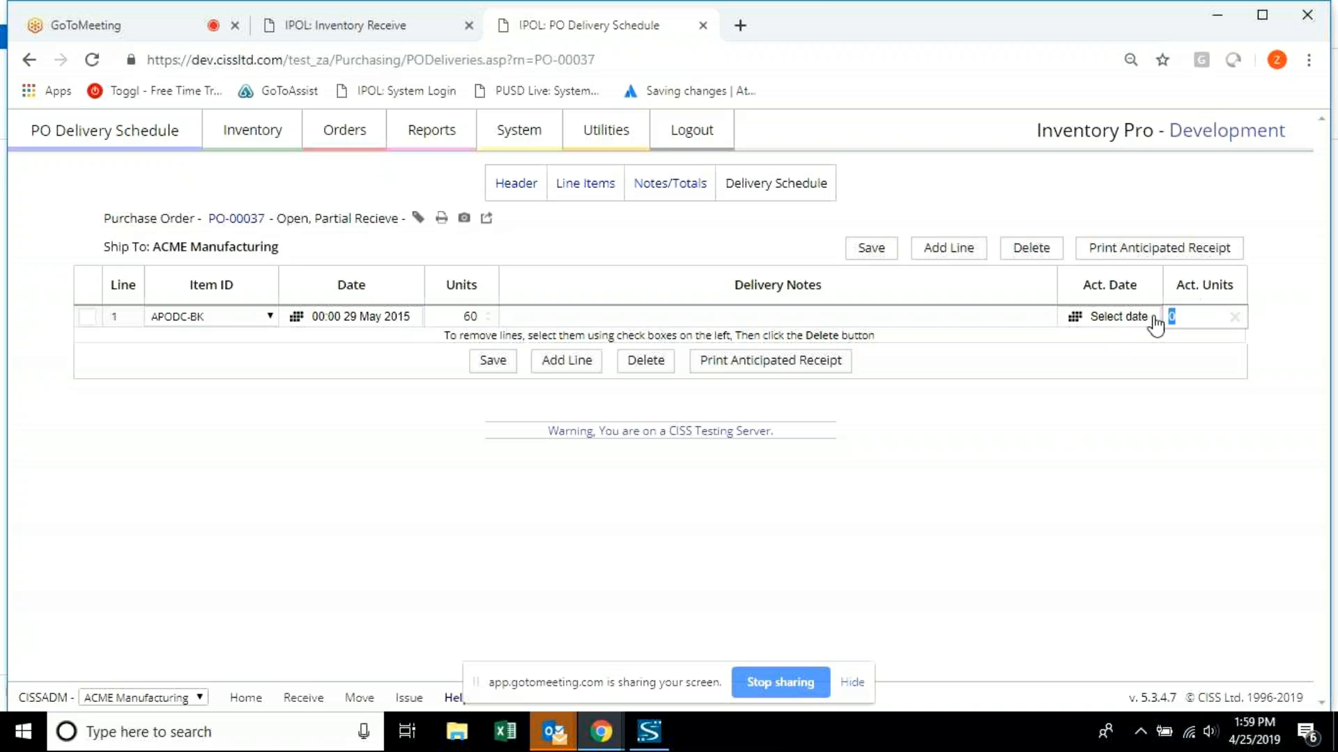
Add a delivery schedule line for APODC-W-CW with 5 units.
left_click(959, 257)
left_click(221, 340)
left_click(213, 384)
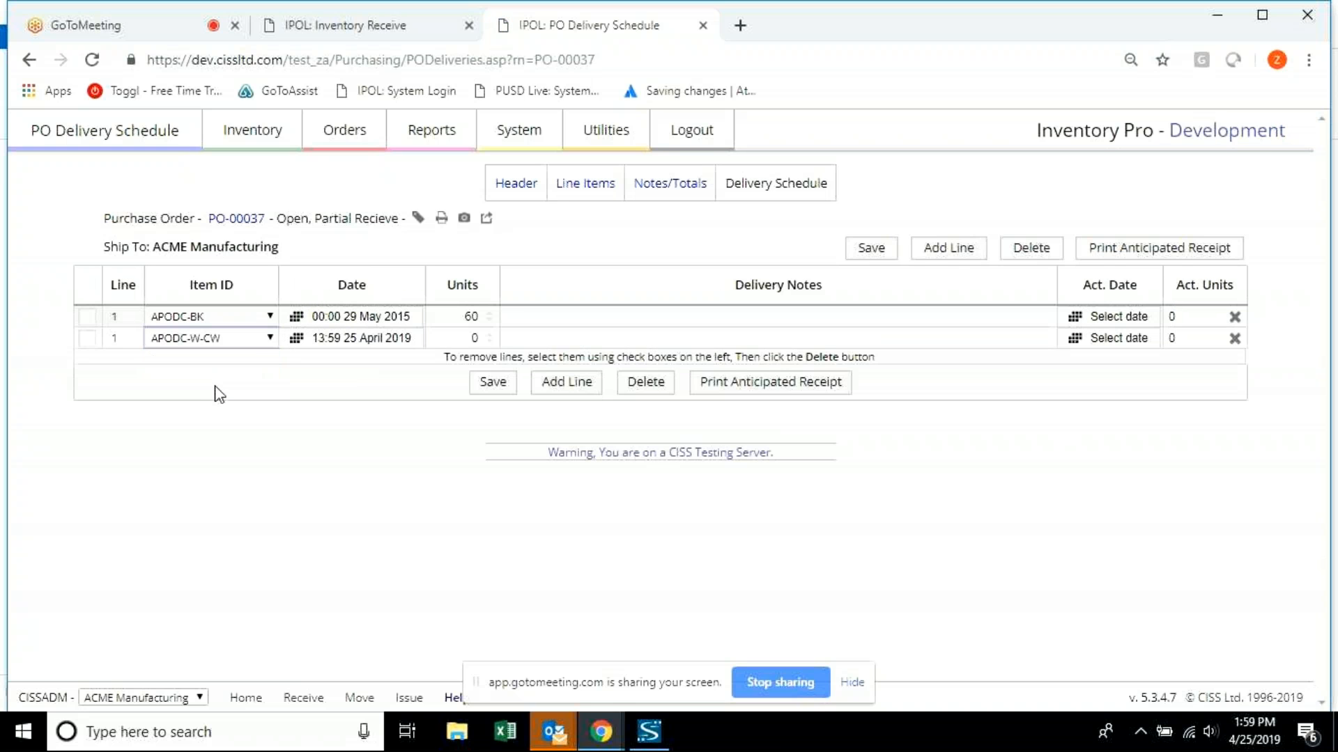
left_click_drag(473, 336, 512, 337)
type("5")
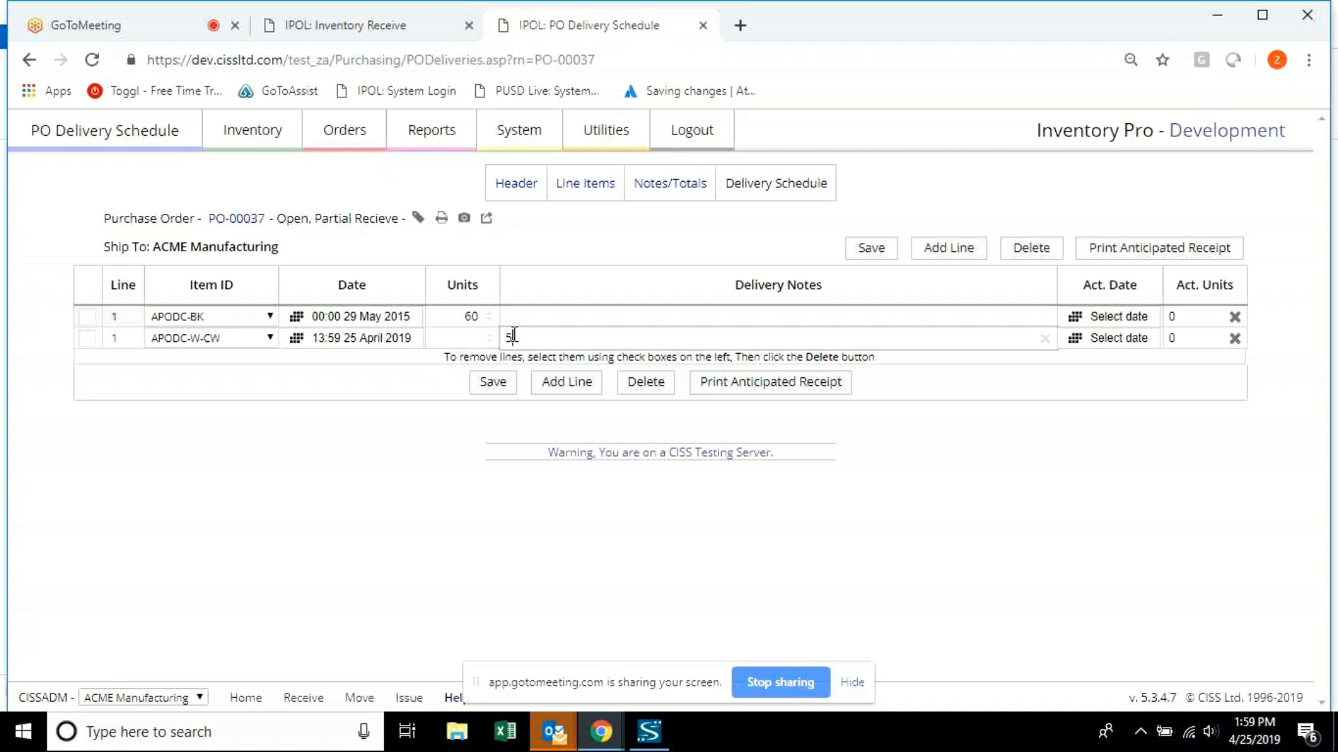
key("BackSpace")
left_click(490, 338)
type("5")
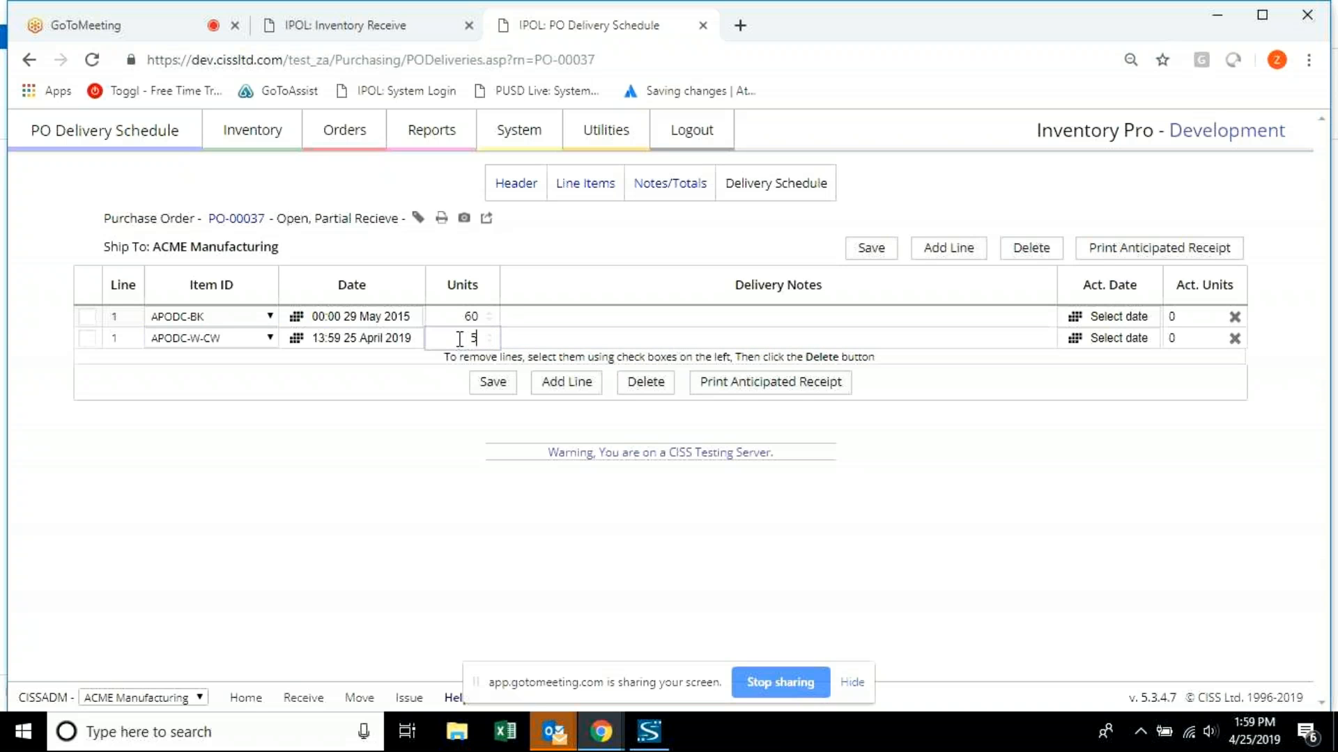
Enter the delivery note "These units were damaged on arrival" on the APODC-W-CW schedule line.
left_click(550, 334)
type("These units were damaged")
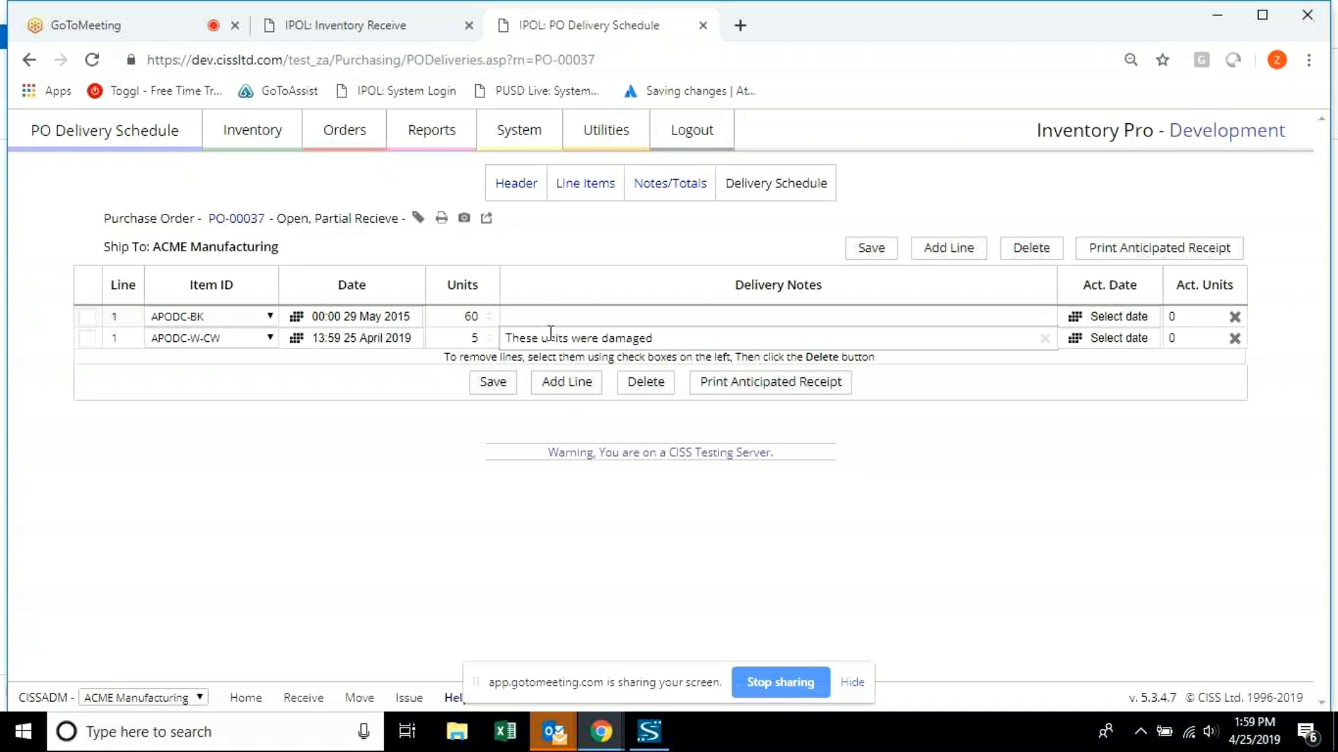
type(" on arrival")
left_click(996, 392)
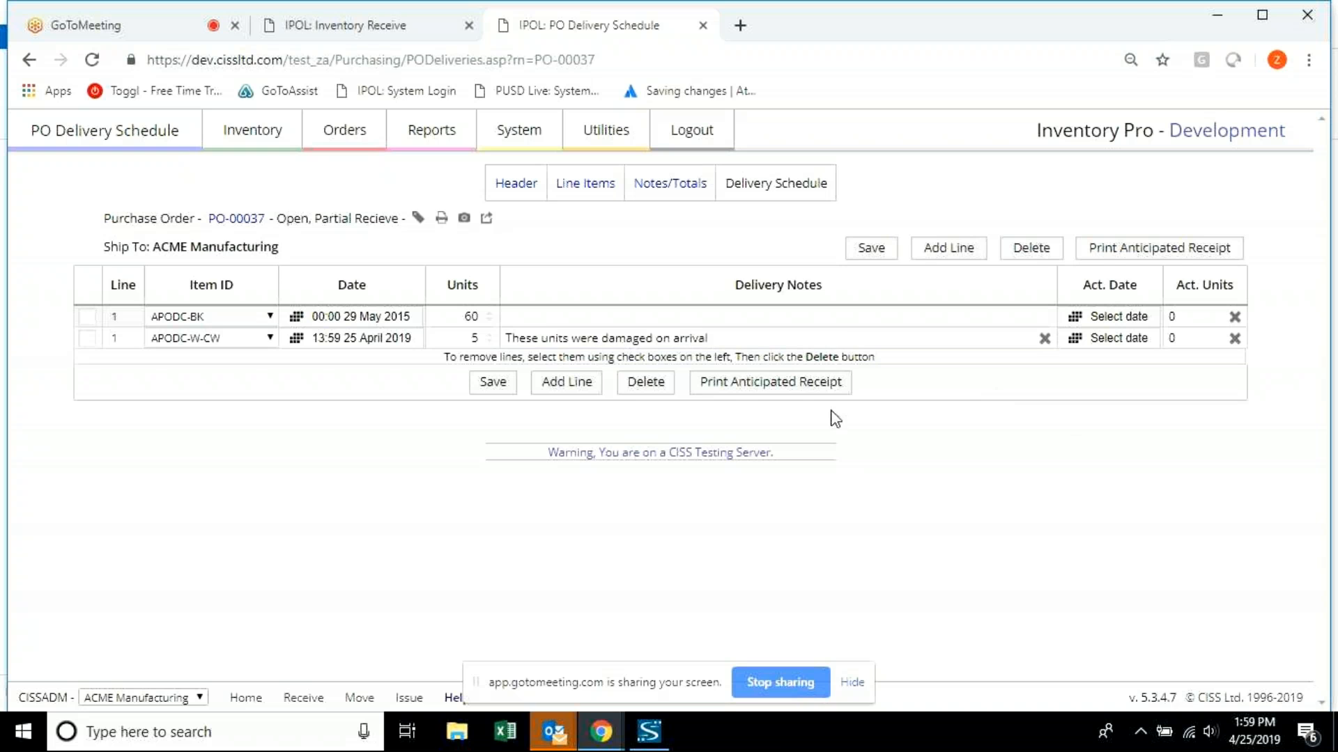
left_click(848, 325)
left_click(849, 335)
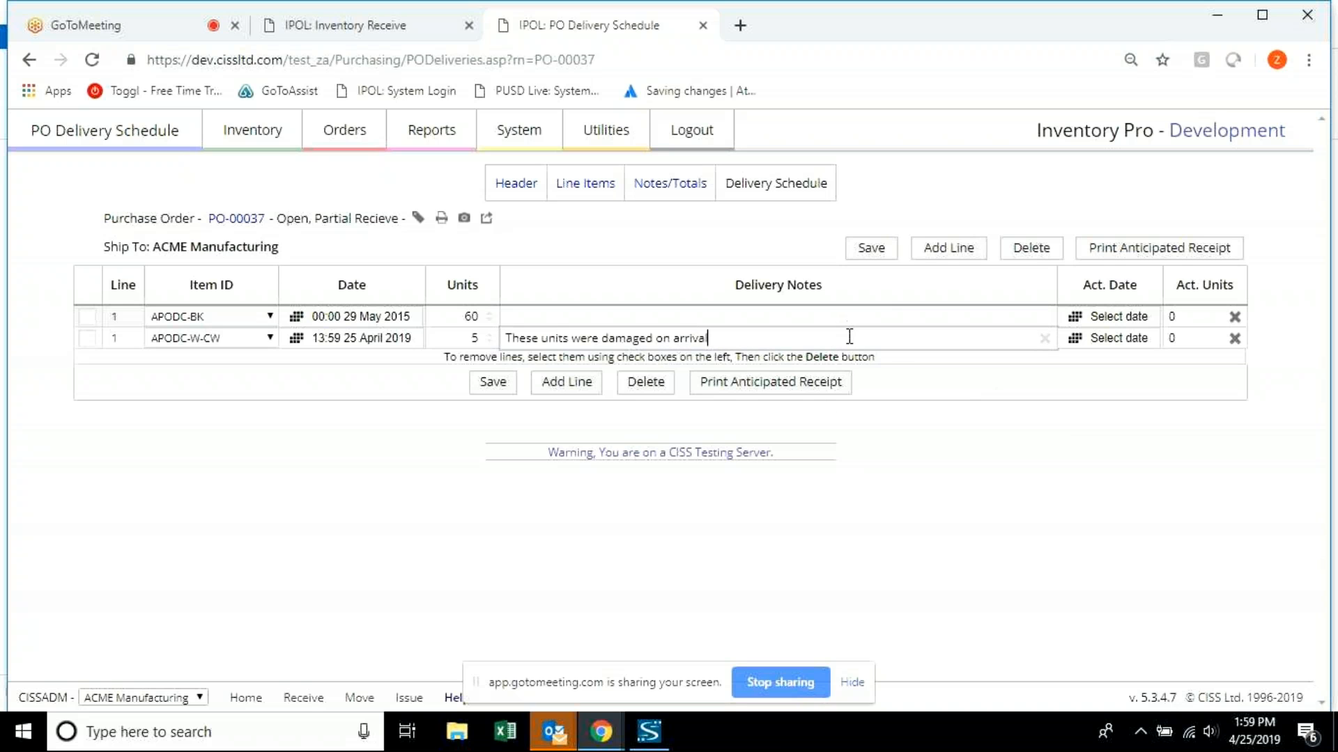
left_click(898, 312)
left_click(905, 337)
left_click(910, 315)
left_click(922, 418)
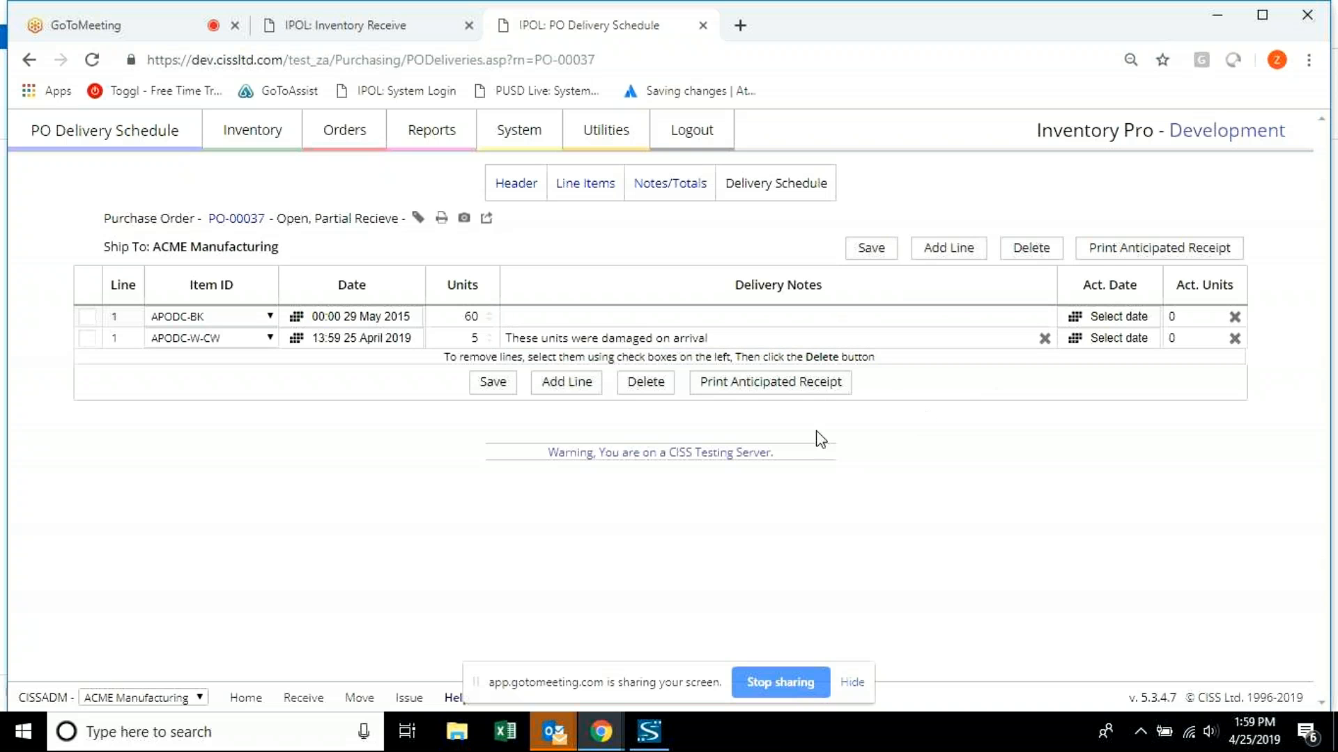
Save the delivery schedule, view its printable anticipated receipt and return to the schedule.
left_click(478, 385)
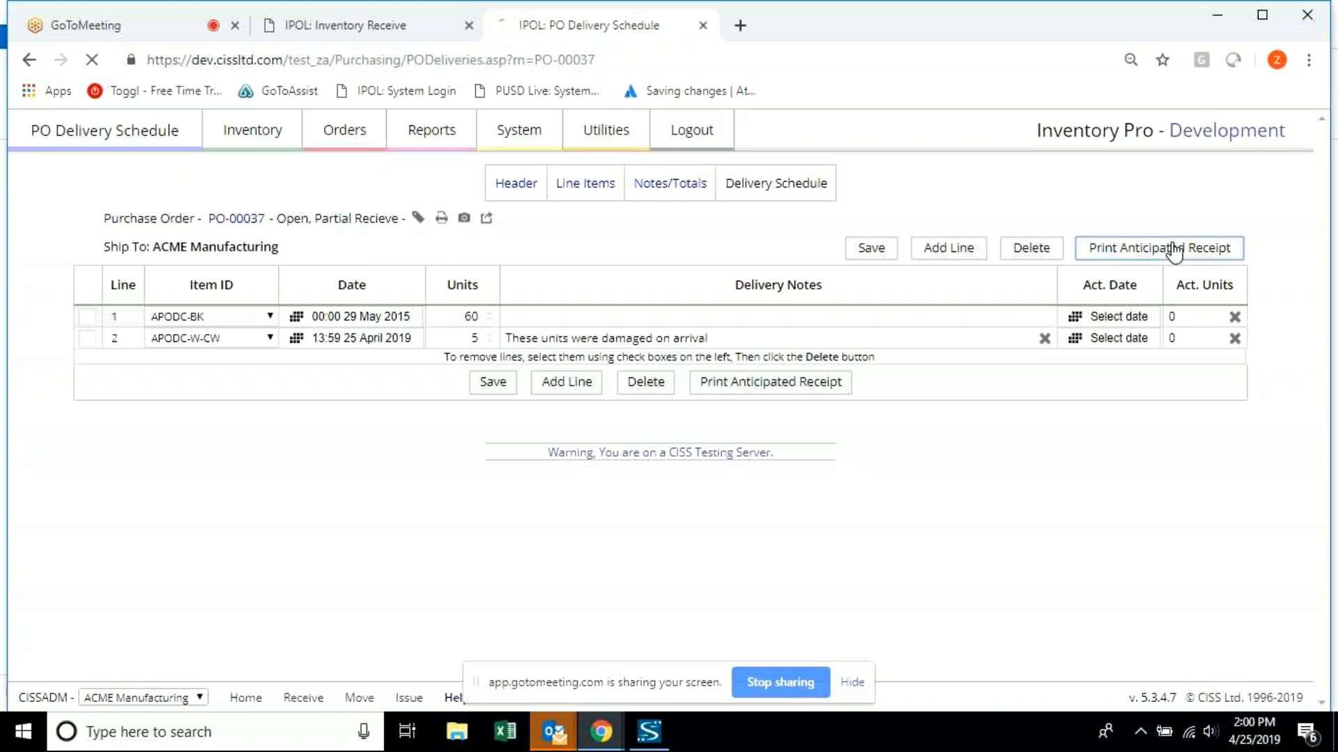
left_click(1176, 248)
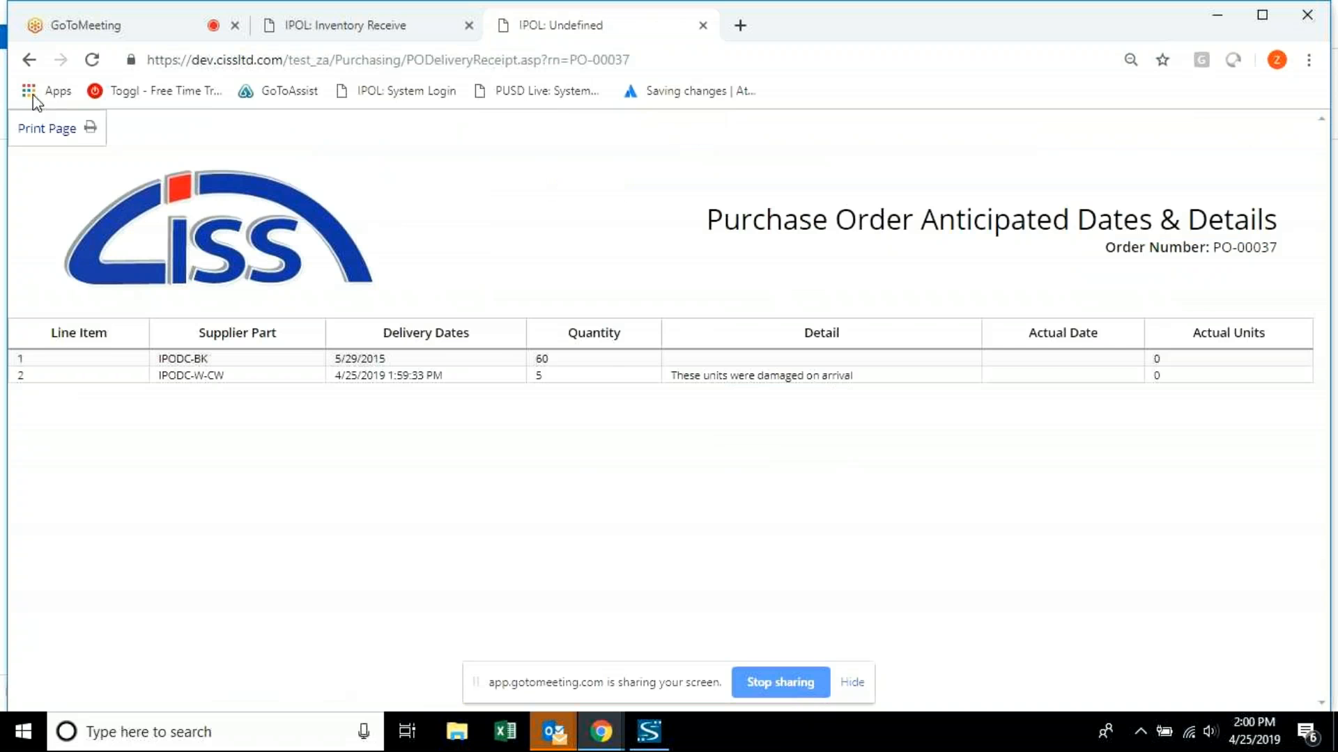
left_click(28, 60)
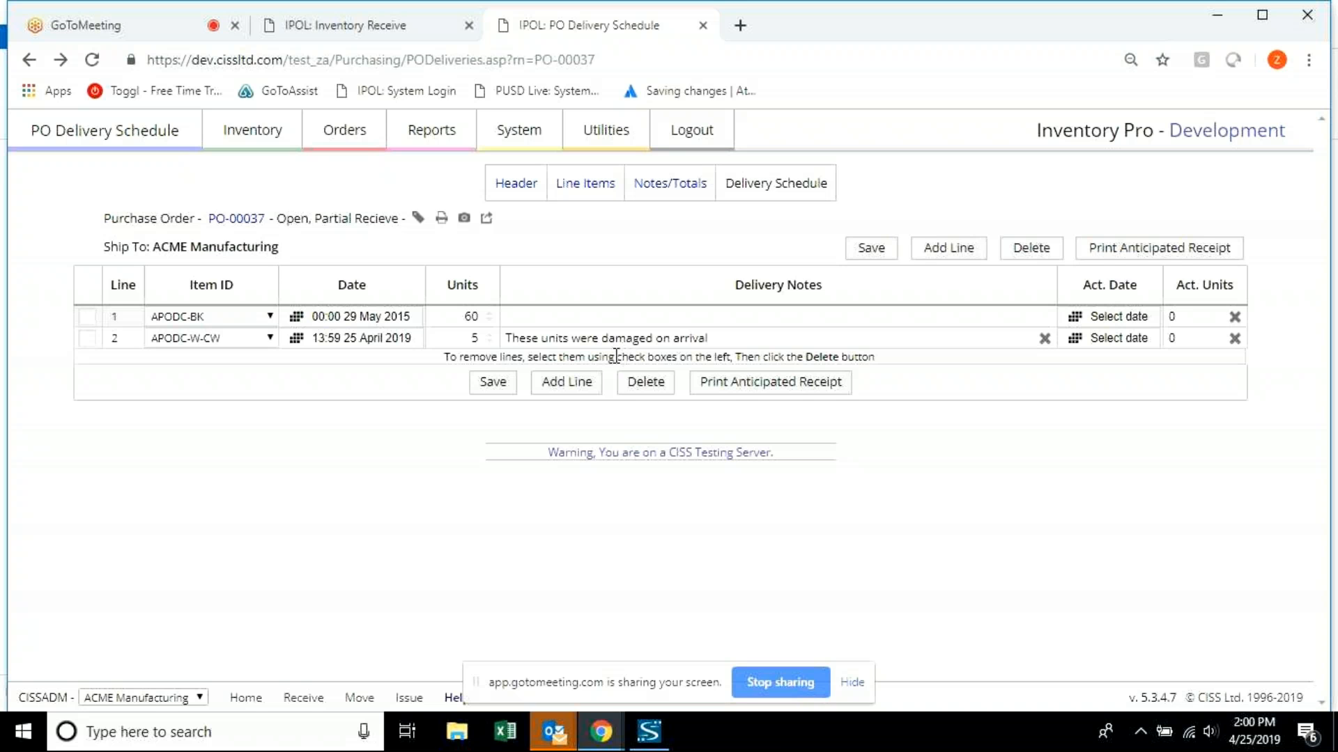
Open the header of the open ACME - CHEVRON shipping order and look through its fields down to the shipping dates.
mouse_move(362, 148)
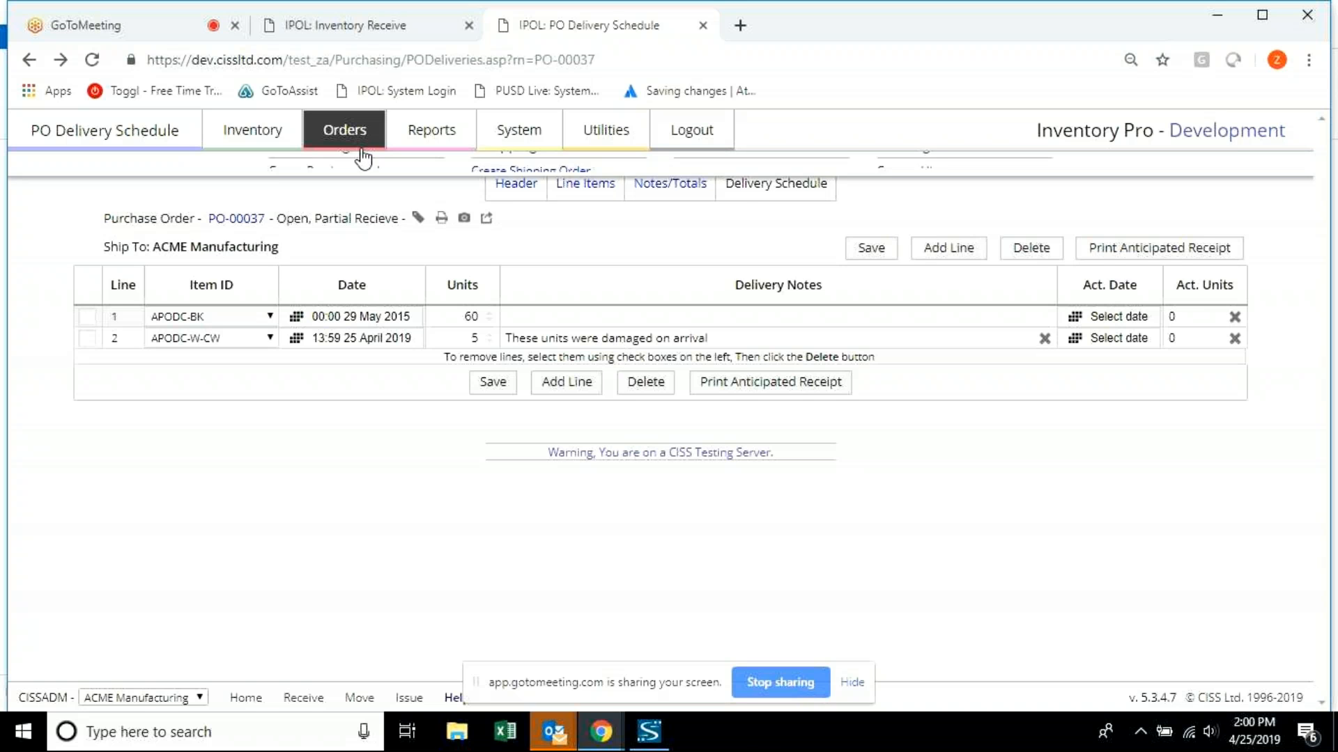
left_click(527, 212)
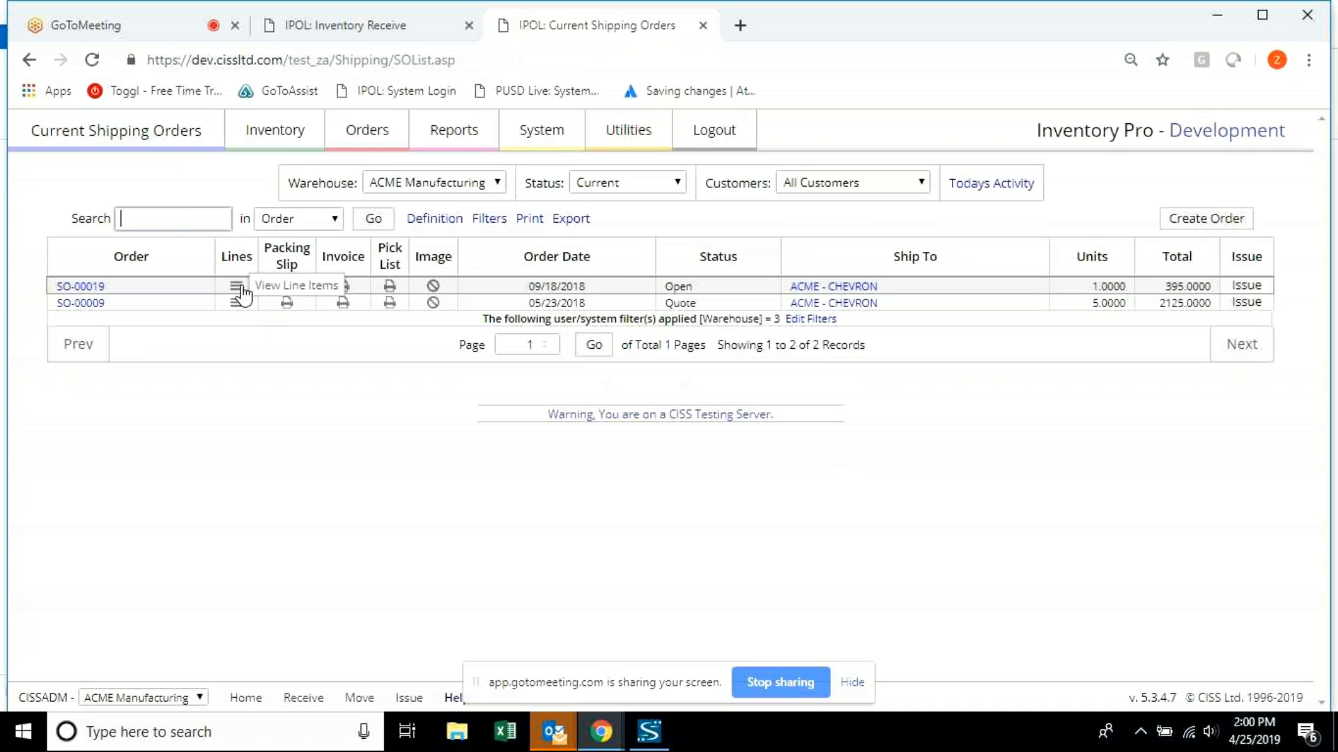
left_click(286, 302)
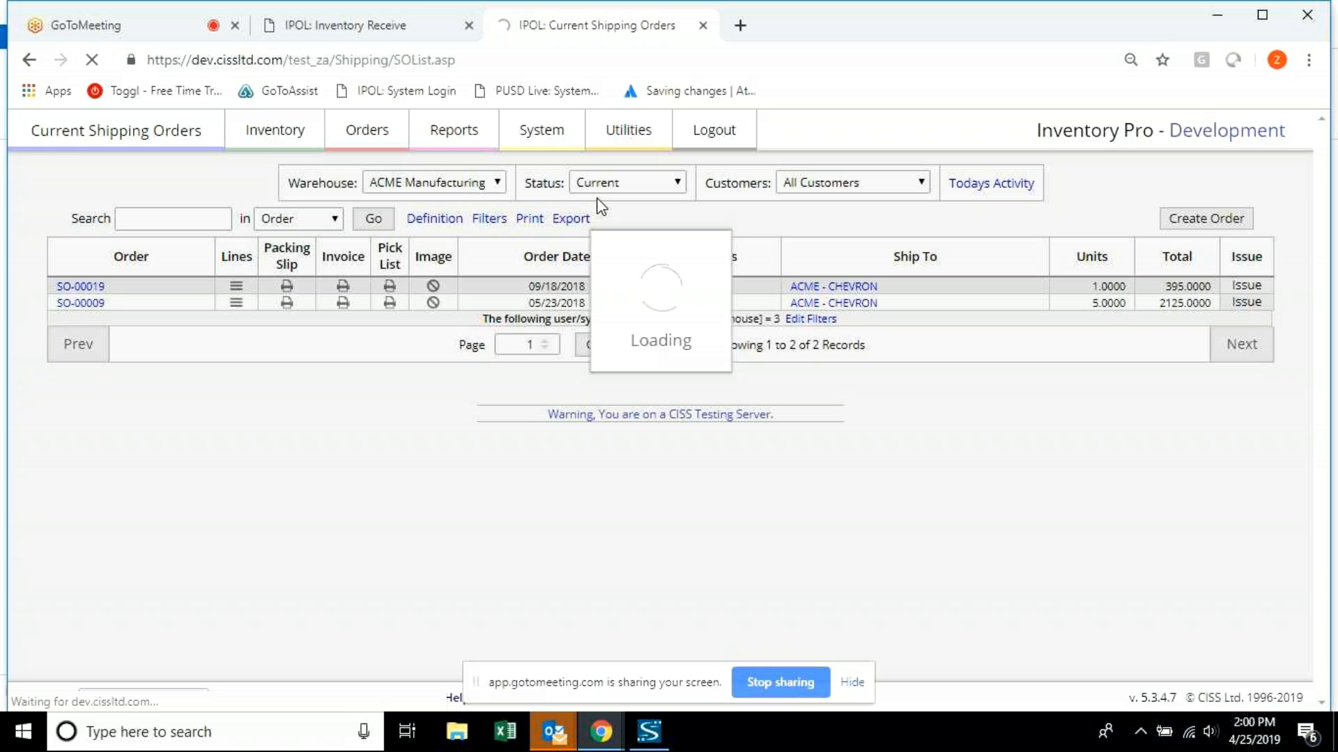
left_click(526, 188)
scroll(627, 436, "down", 2)
scroll(627, 435, "down", 1)
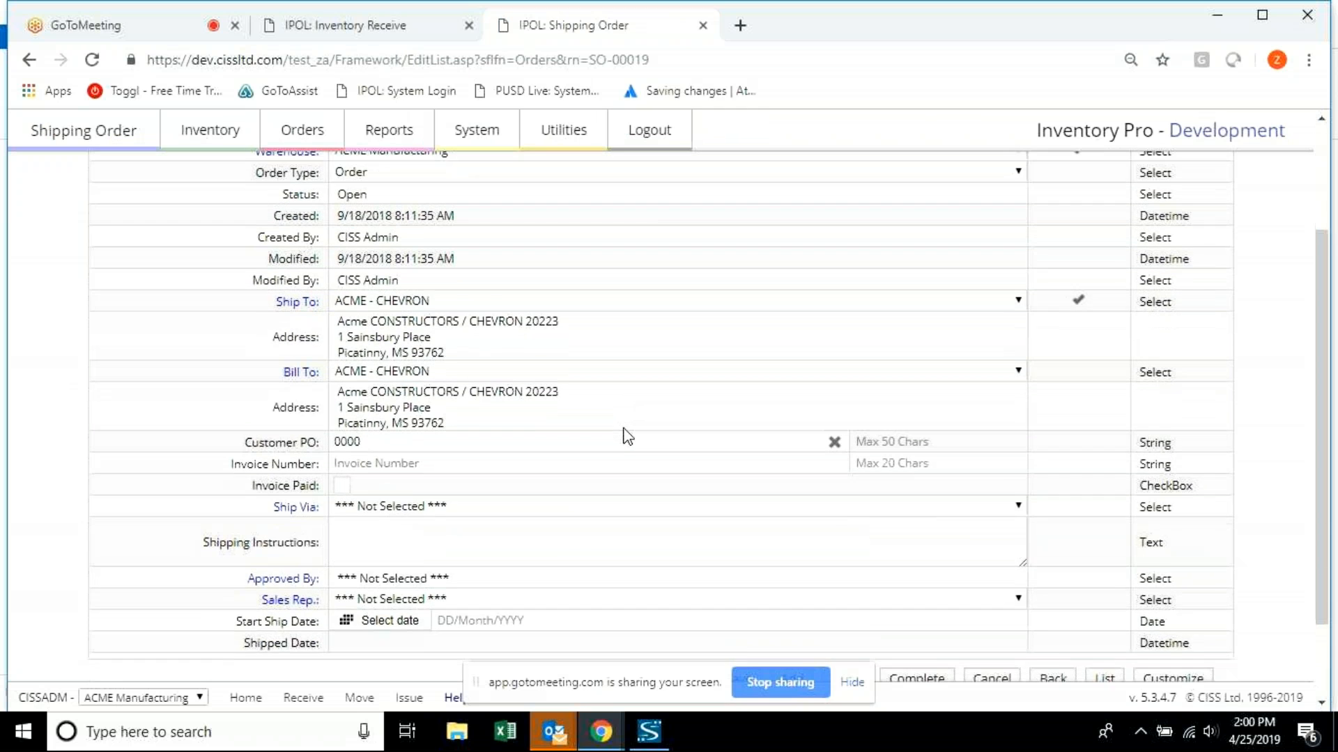
Set the shipping order's start ship date to 26 April 2019, save the order and review the saved header.
scroll(625, 428, "up", 1)
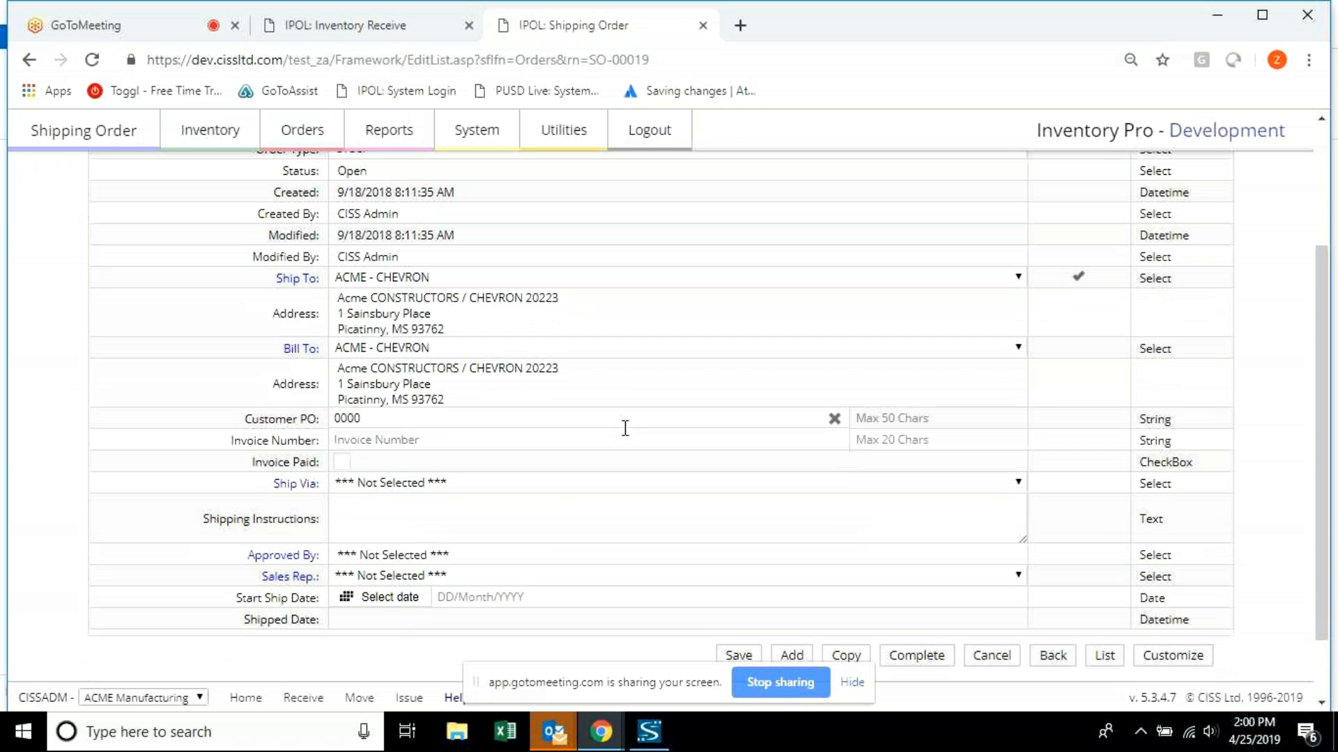
scroll(625, 431, "up", 1)
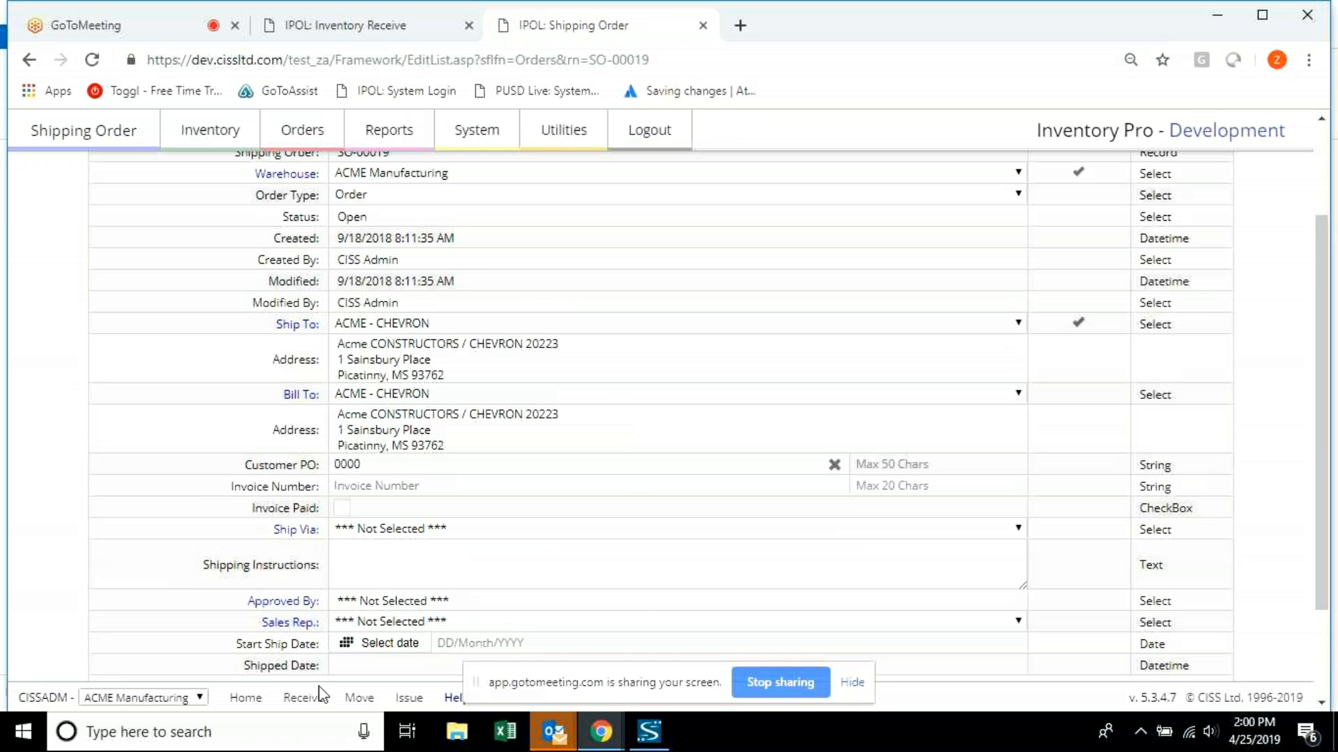
left_click(368, 647)
left_click(462, 567)
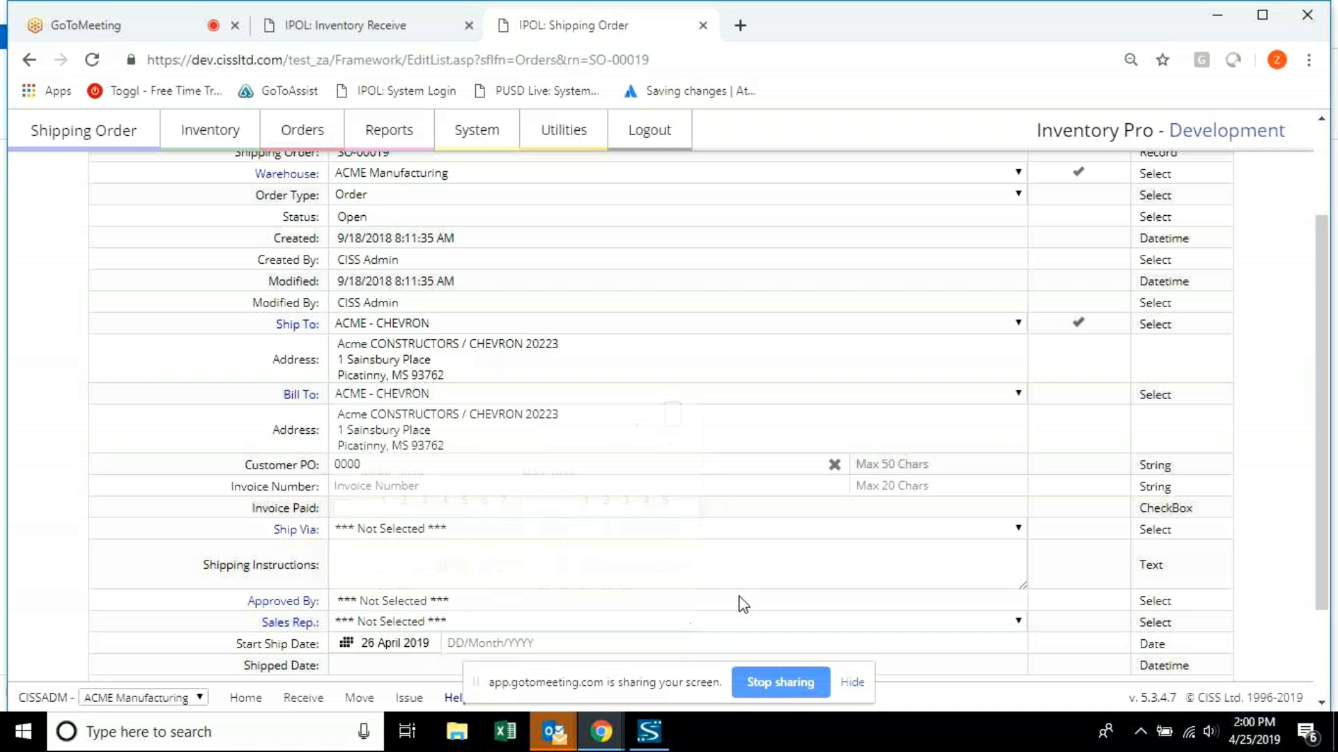
scroll(744, 605, "up", 2)
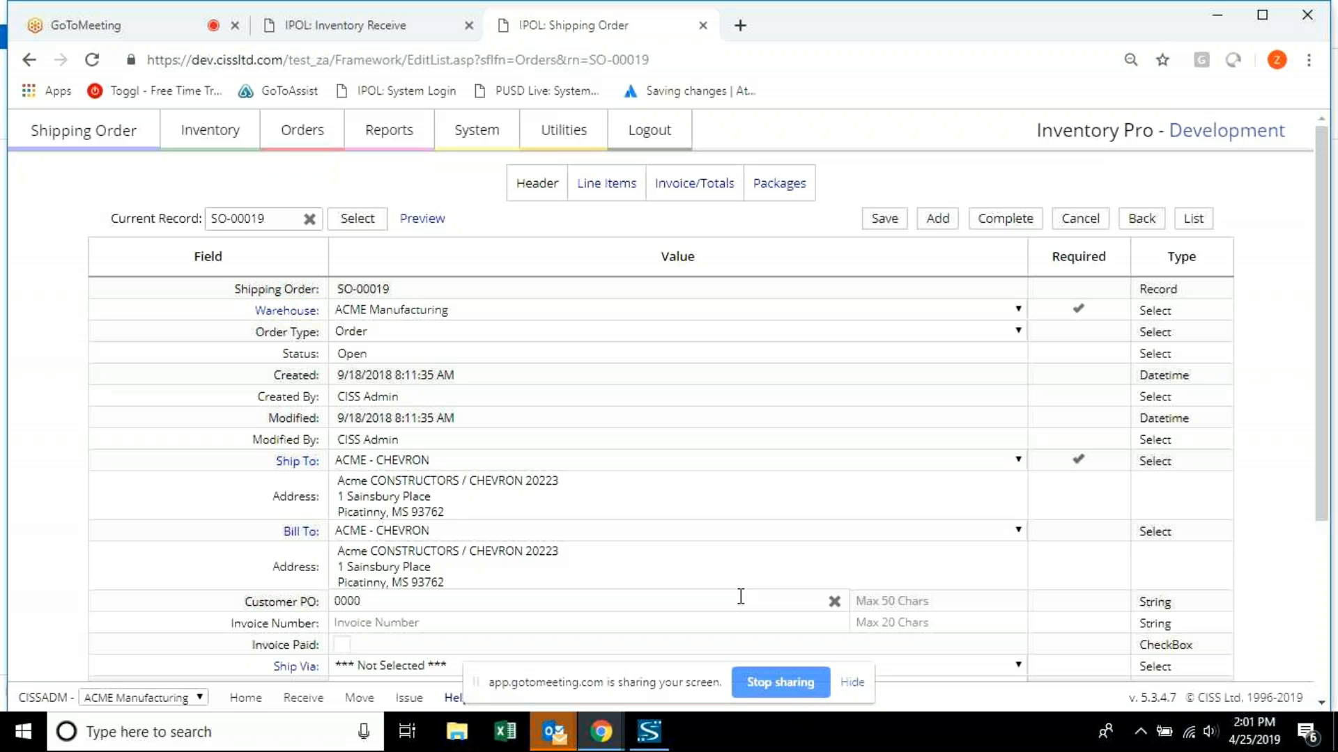
scroll(741, 596, "down", 3)
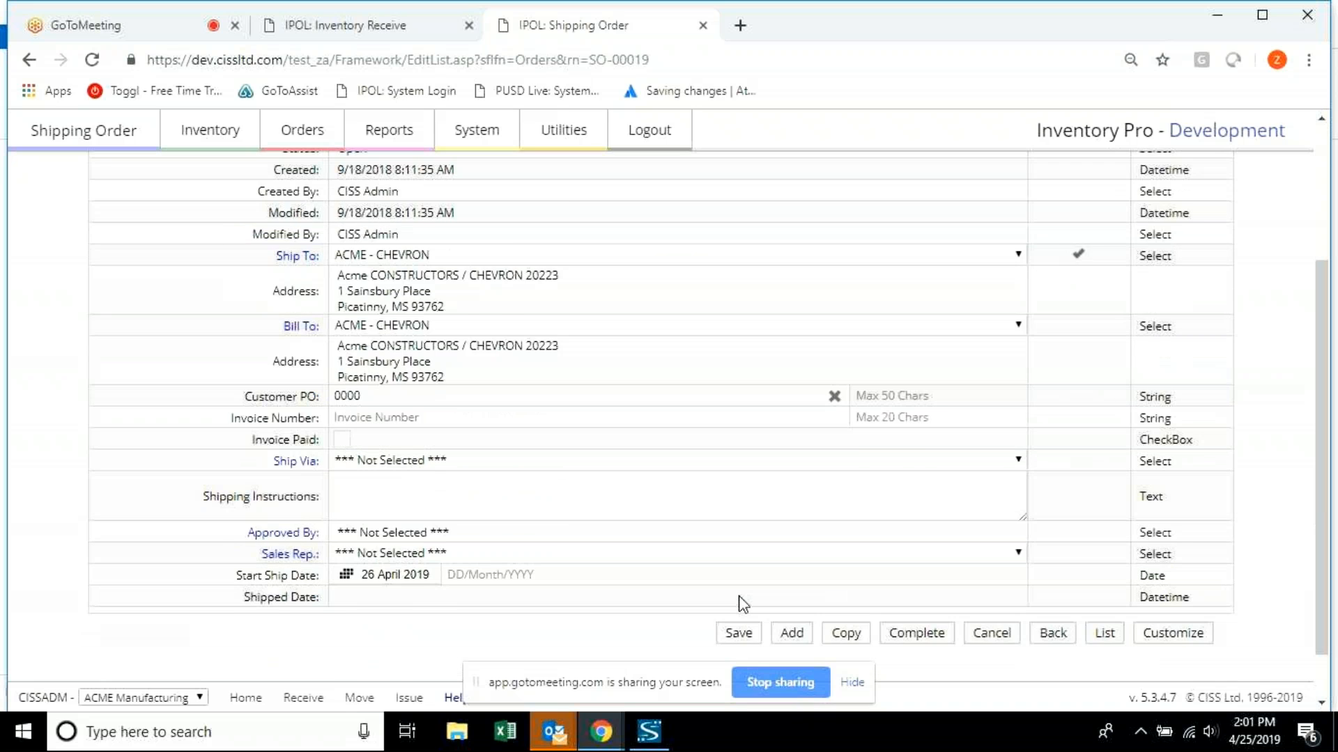
scroll(740, 599, "up", 3)
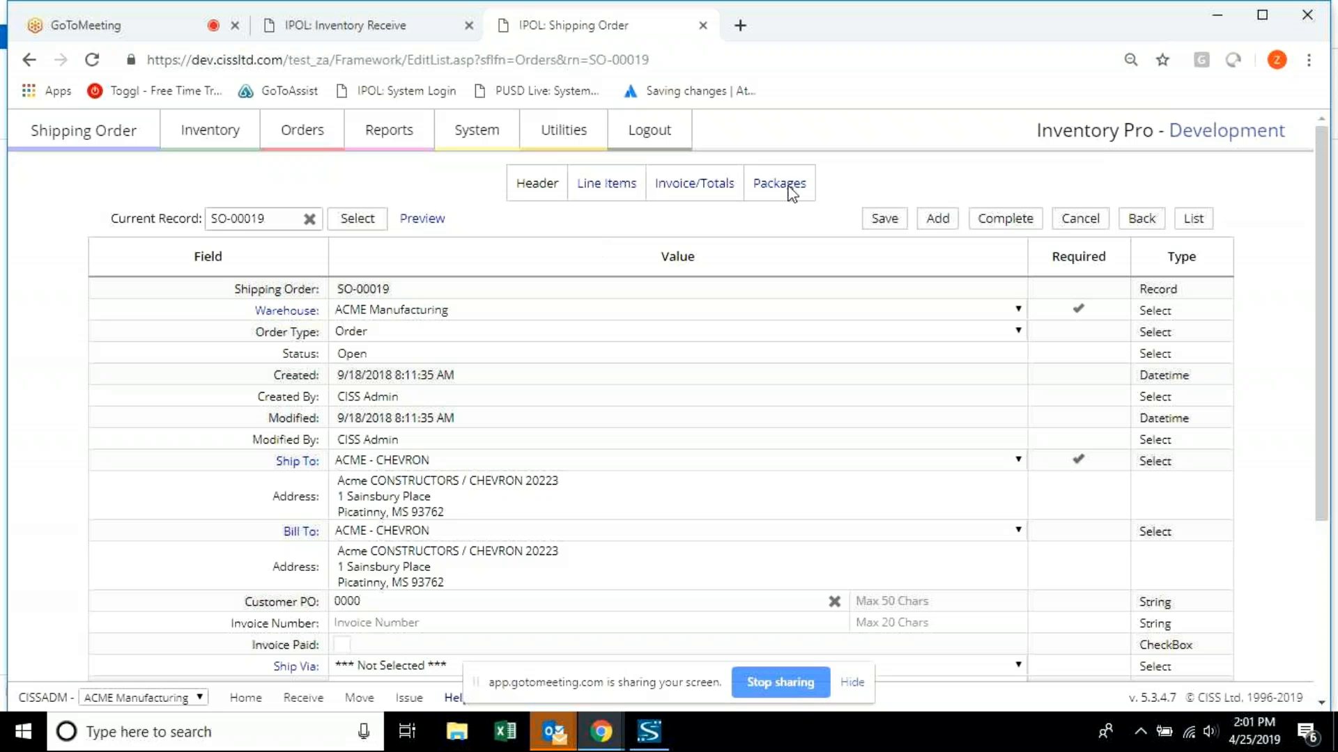
left_click(868, 221)
scroll(785, 382, "down", 3)
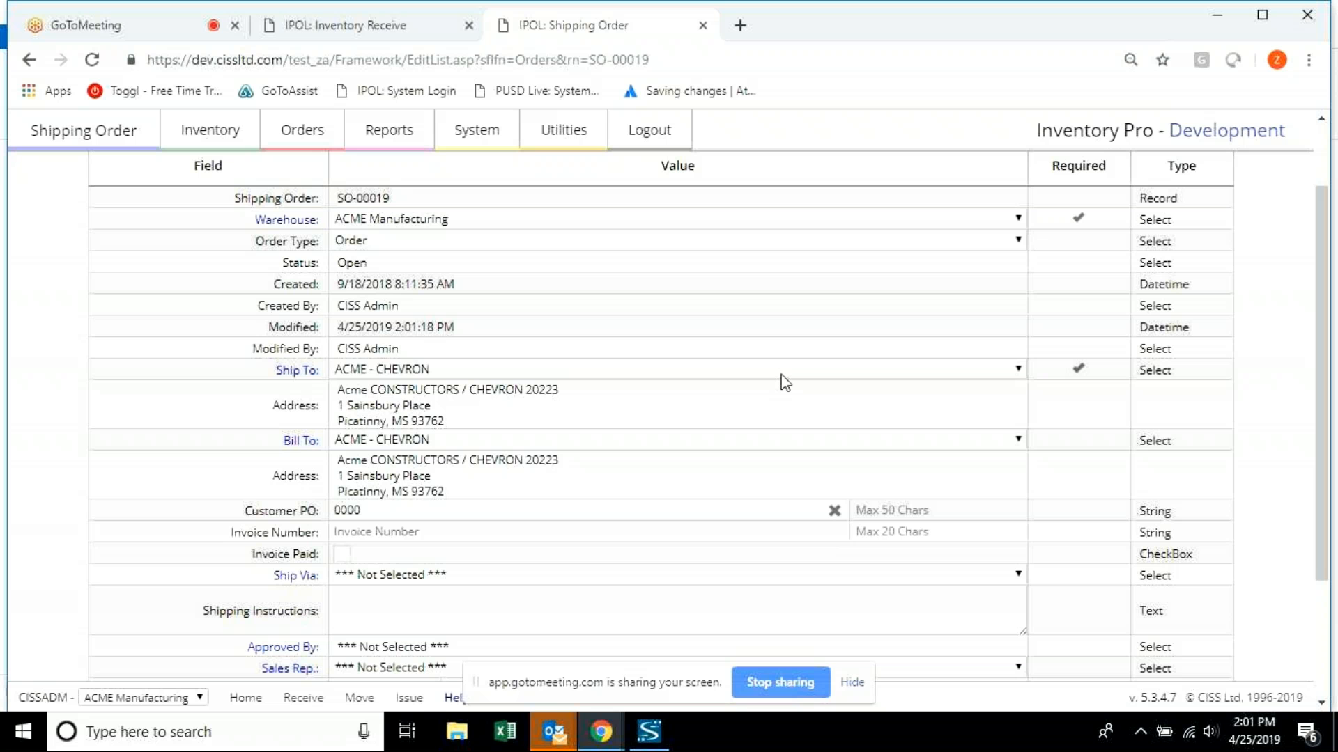
scroll(785, 381, "up", 2)
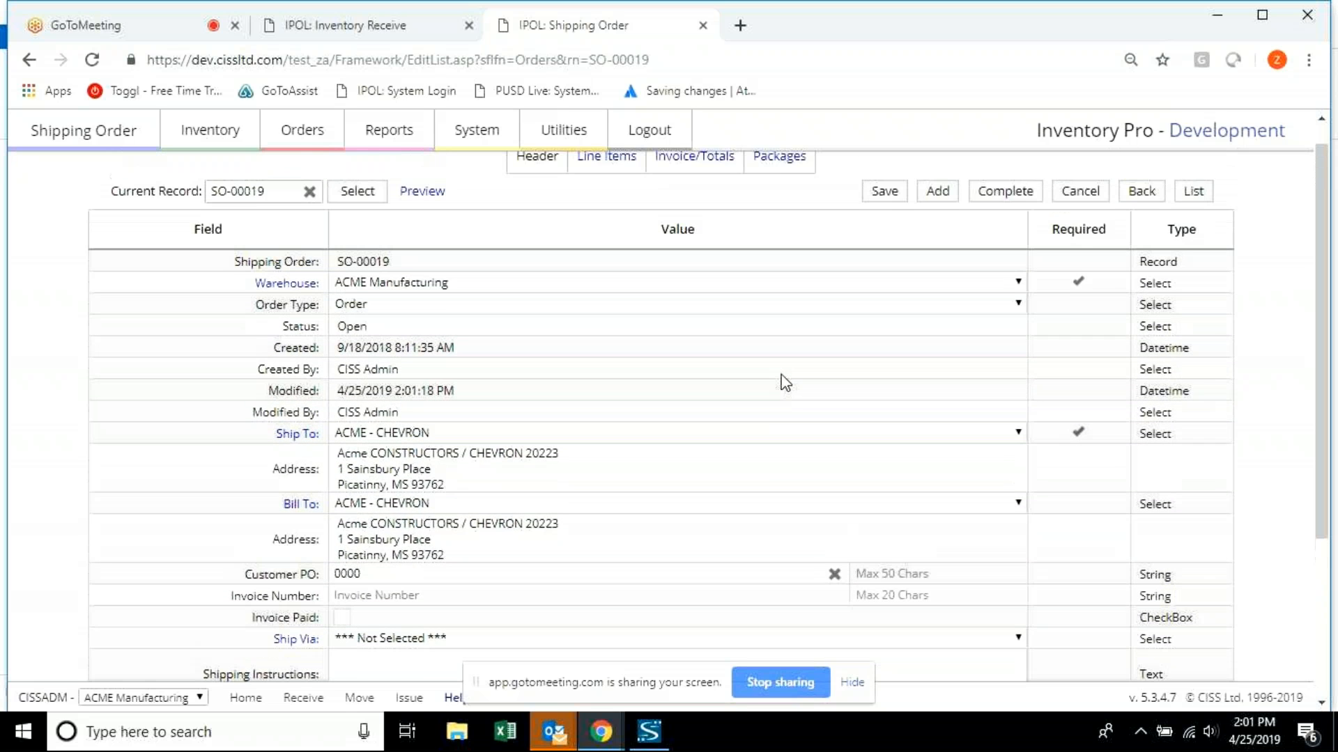
scroll(785, 382, "down", 1)
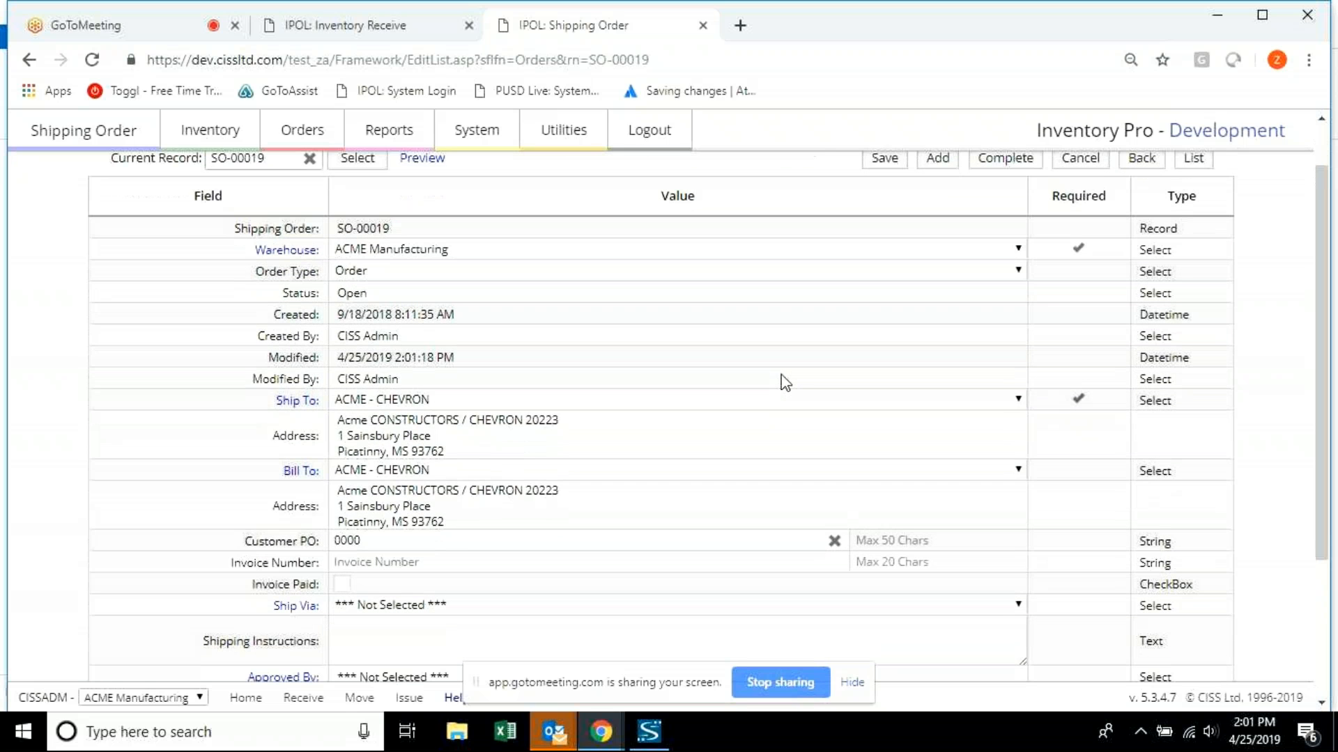
scroll(785, 382, "down", 2)
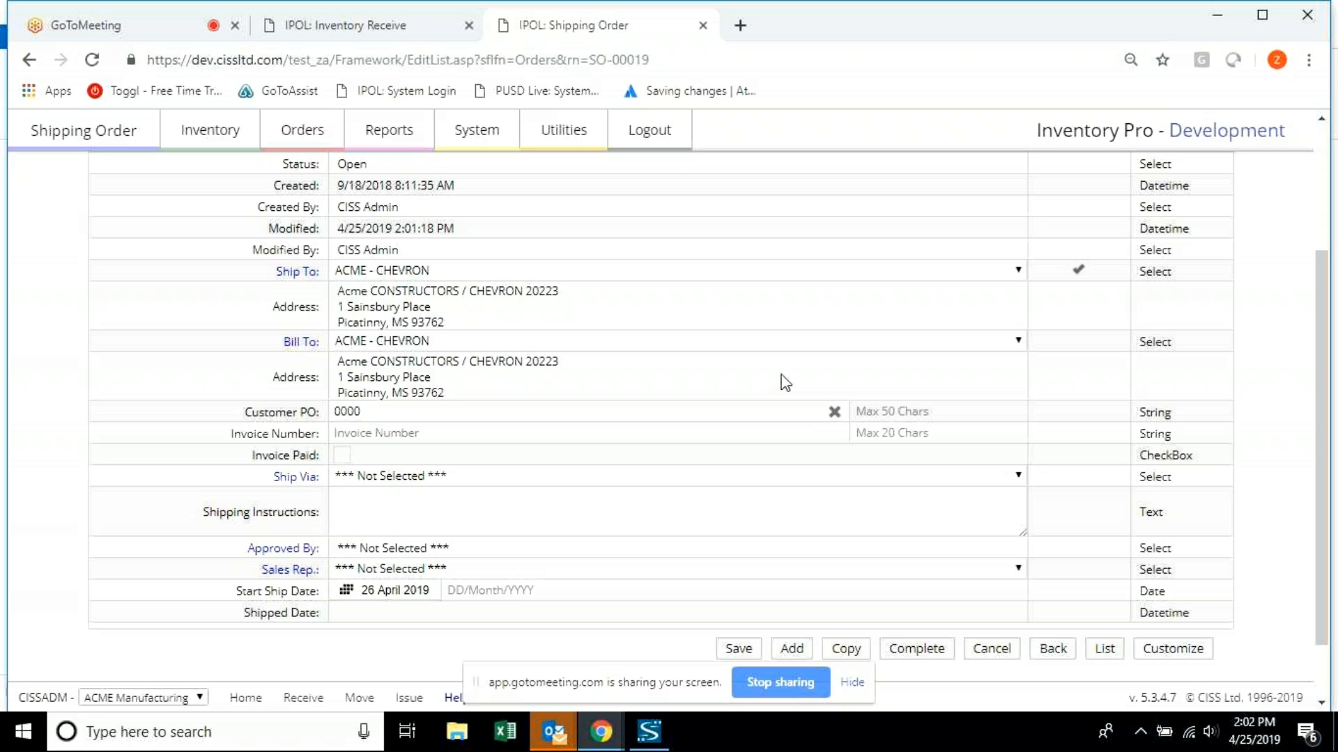
Open the inventory reports and look through the list of available reports.
mouse_move(300, 132)
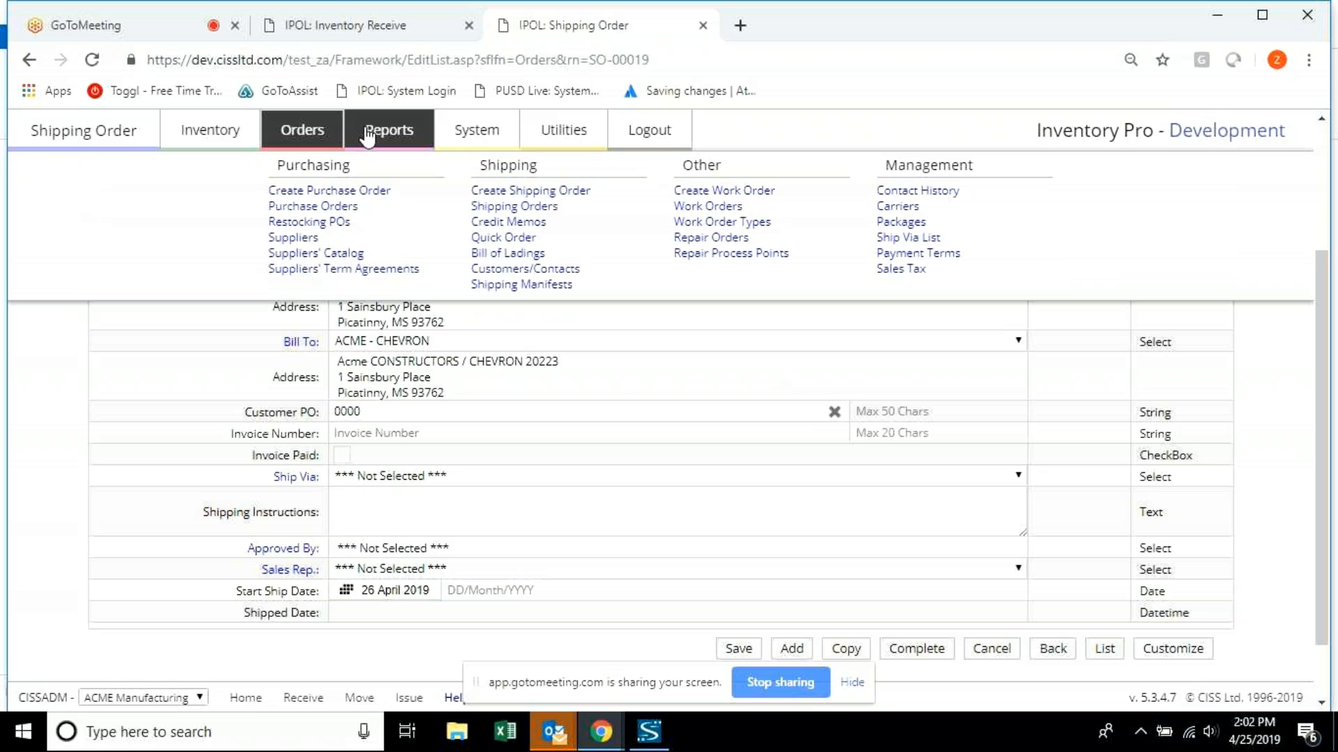
mouse_move(368, 136)
left_click(298, 237)
left_click(649, 183)
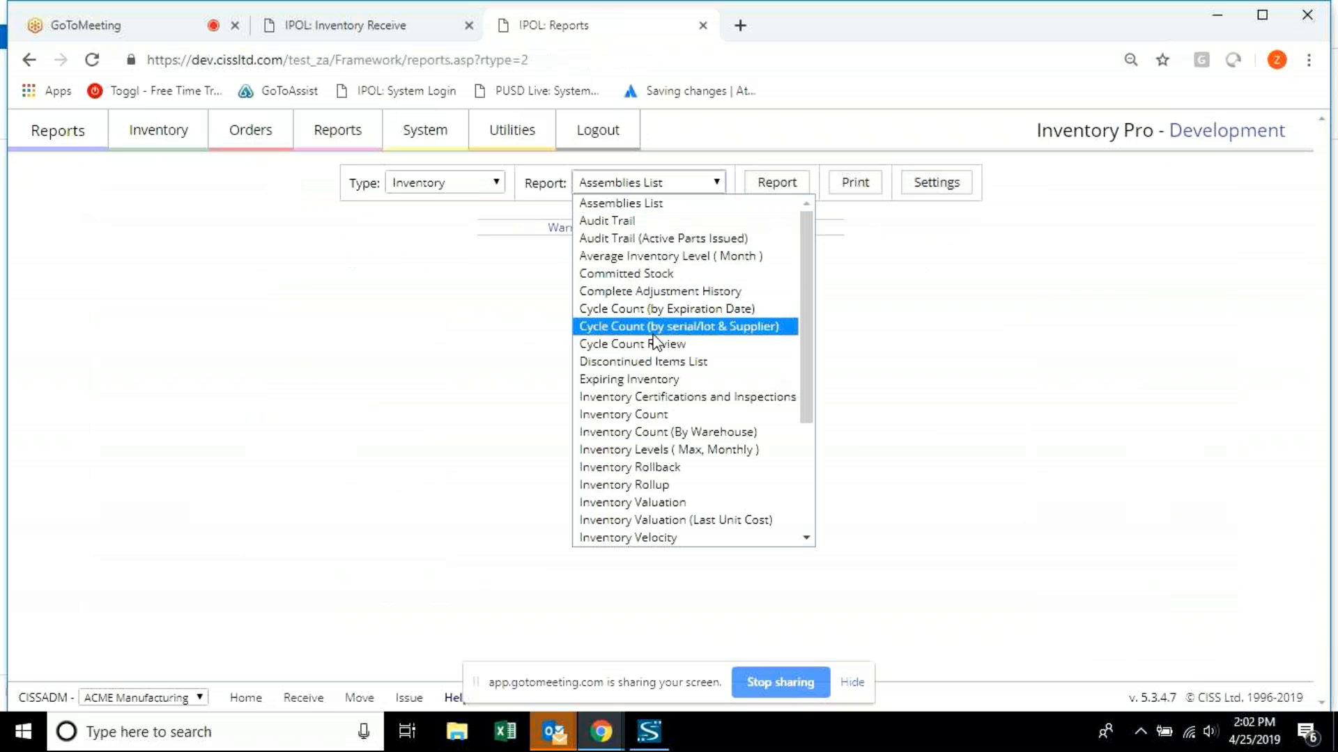
left_click_drag(804, 341, 827, 461)
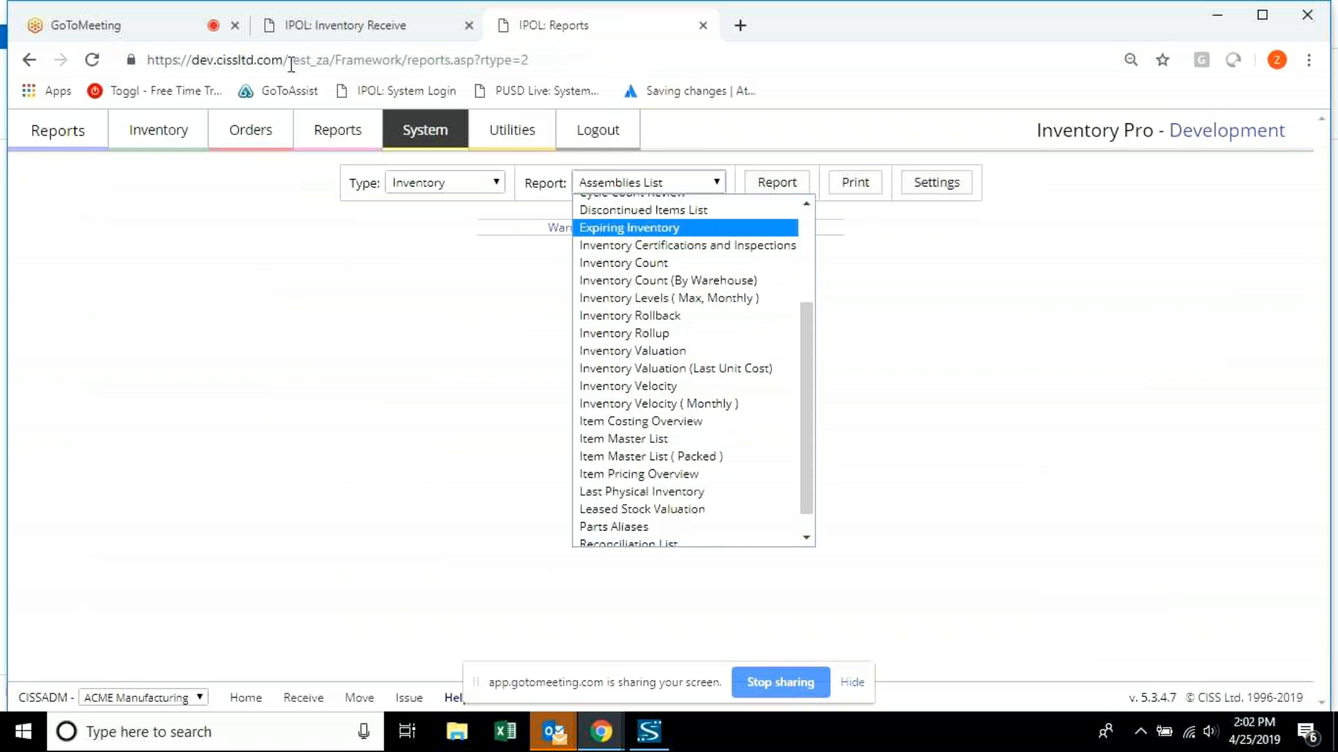
Switch to the Inventory Receive session, run the inventory Job Orders Report and filter it to Example job.
left_click(297, 25)
mouse_move(396, 132)
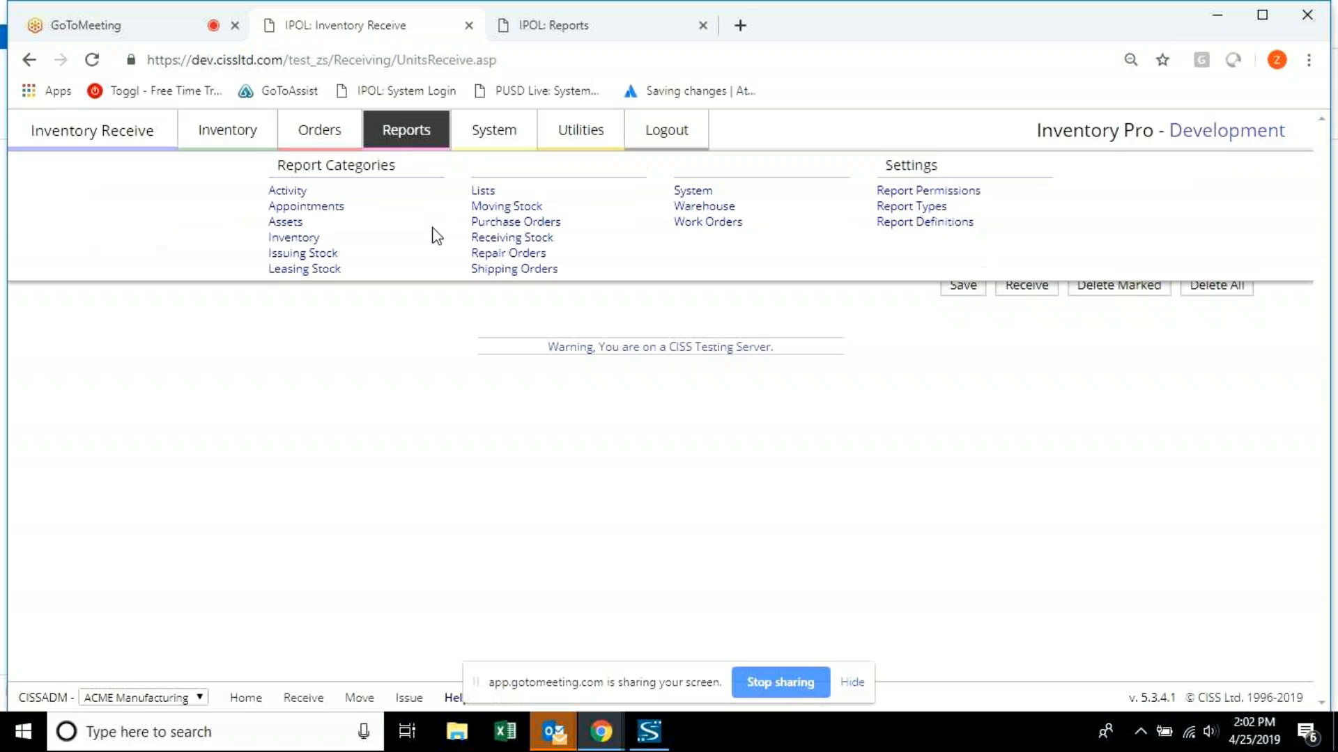
left_click(298, 238)
left_click(648, 182)
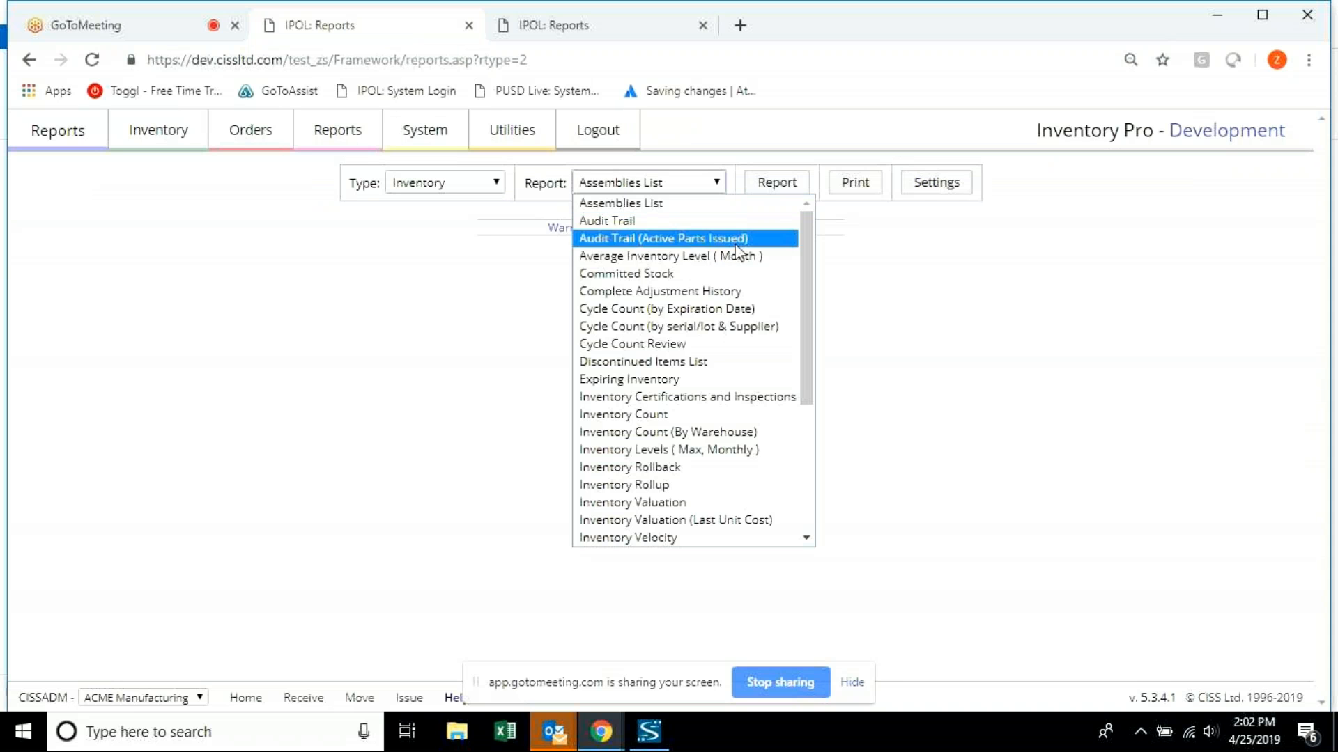
scroll(804, 313, "down", 2)
scroll(815, 401, "down", 1)
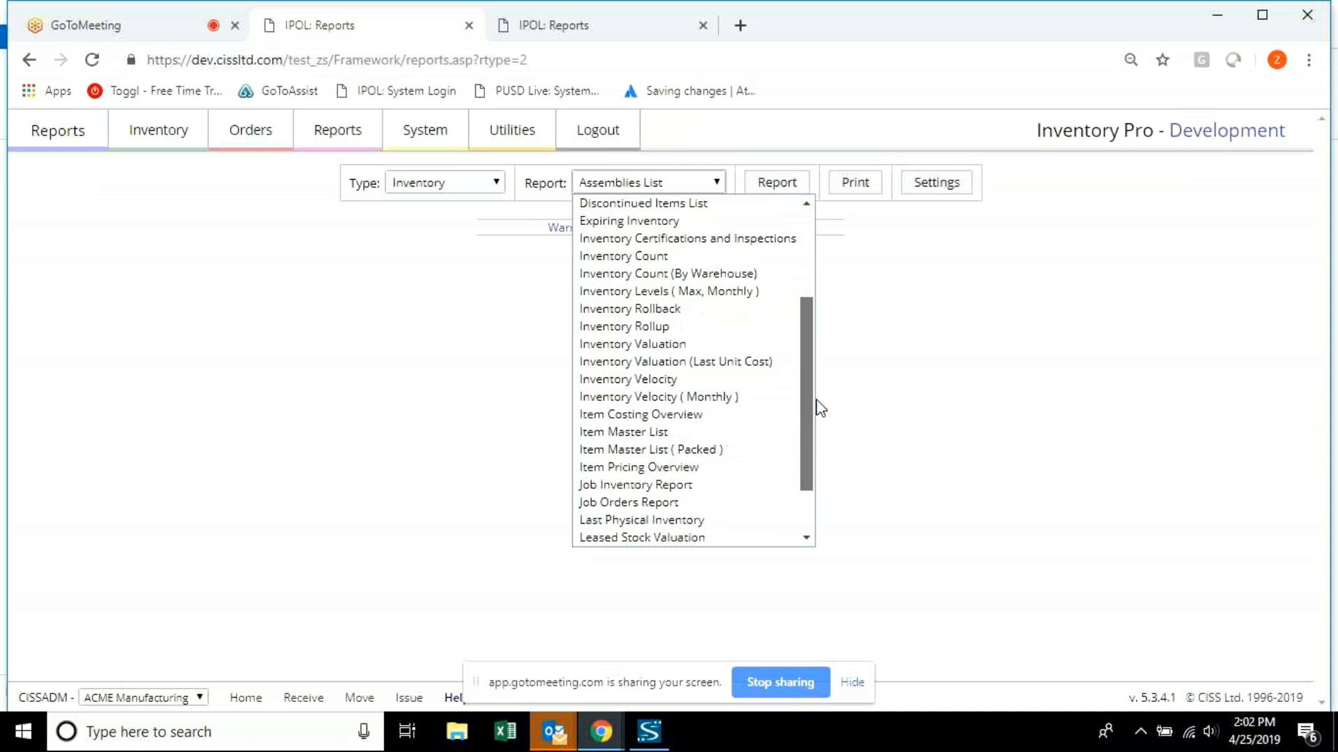
left_click(660, 501)
left_click(778, 187)
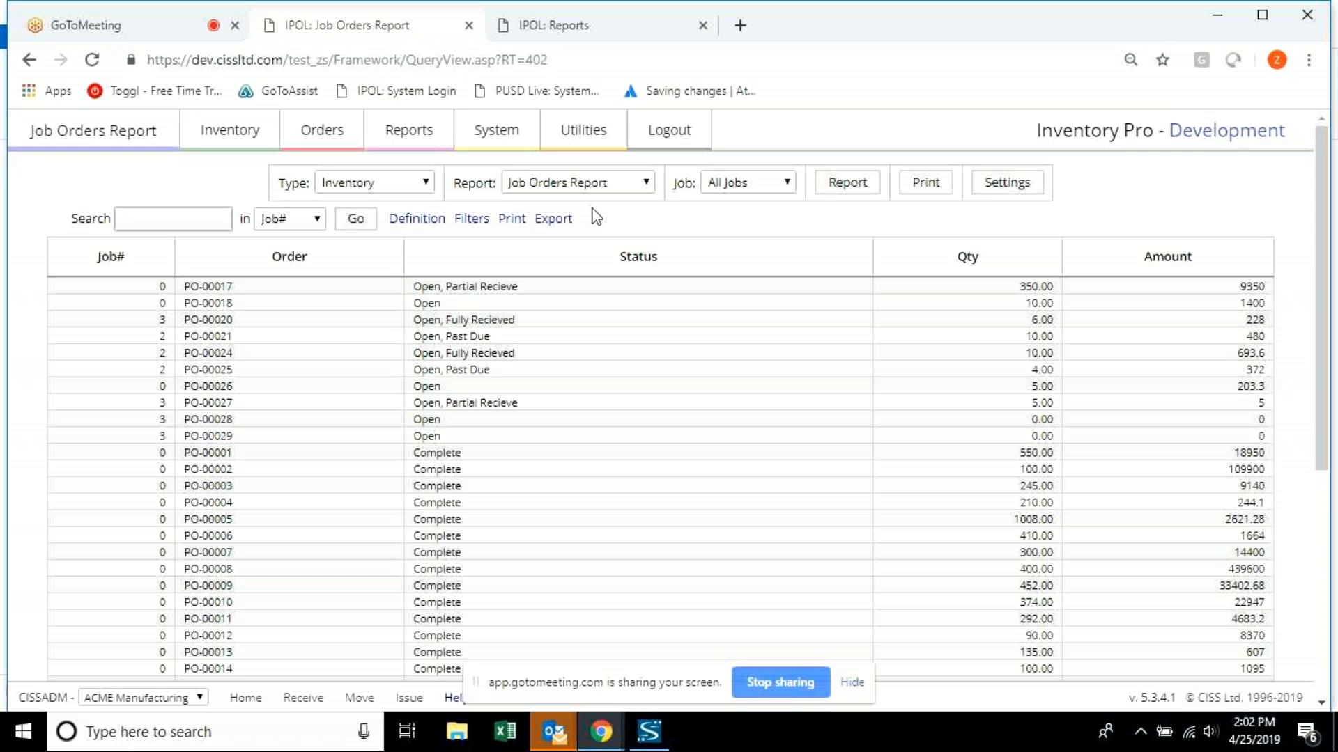
left_click(733, 184)
left_click(740, 220)
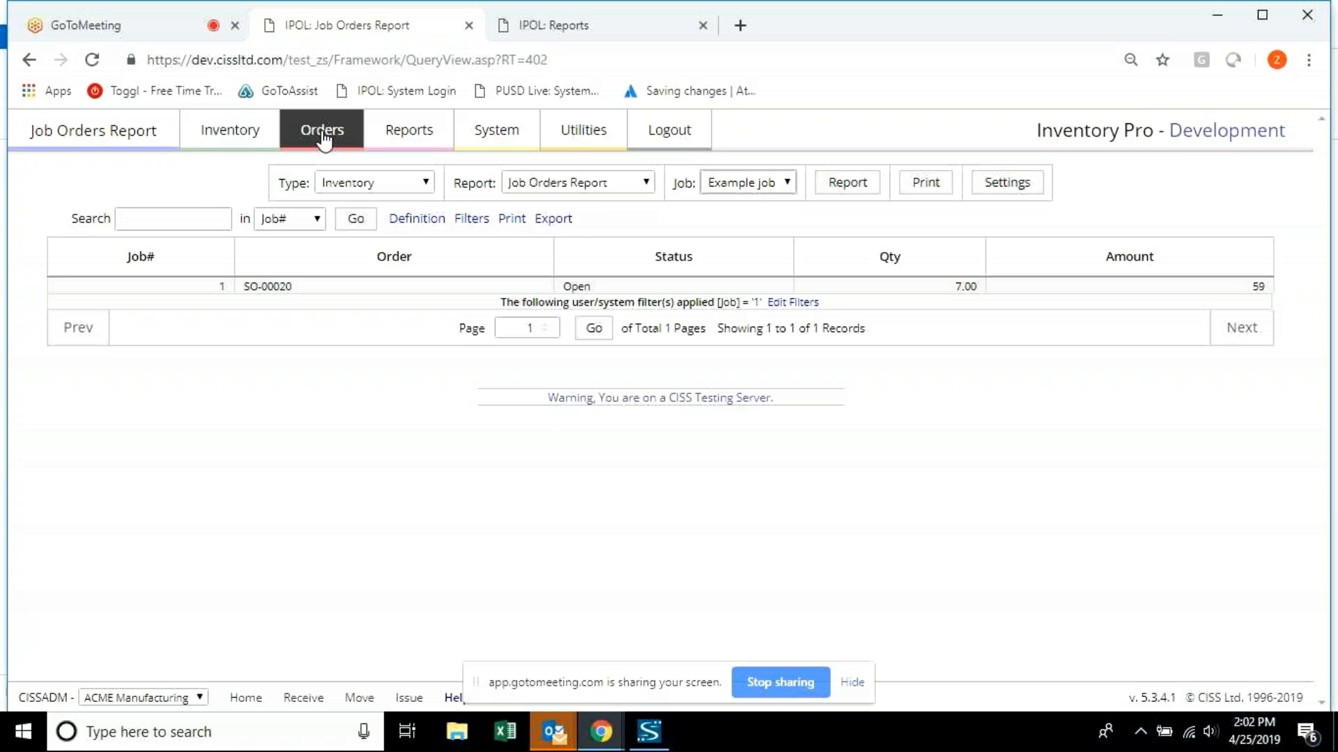
left_click(29, 61)
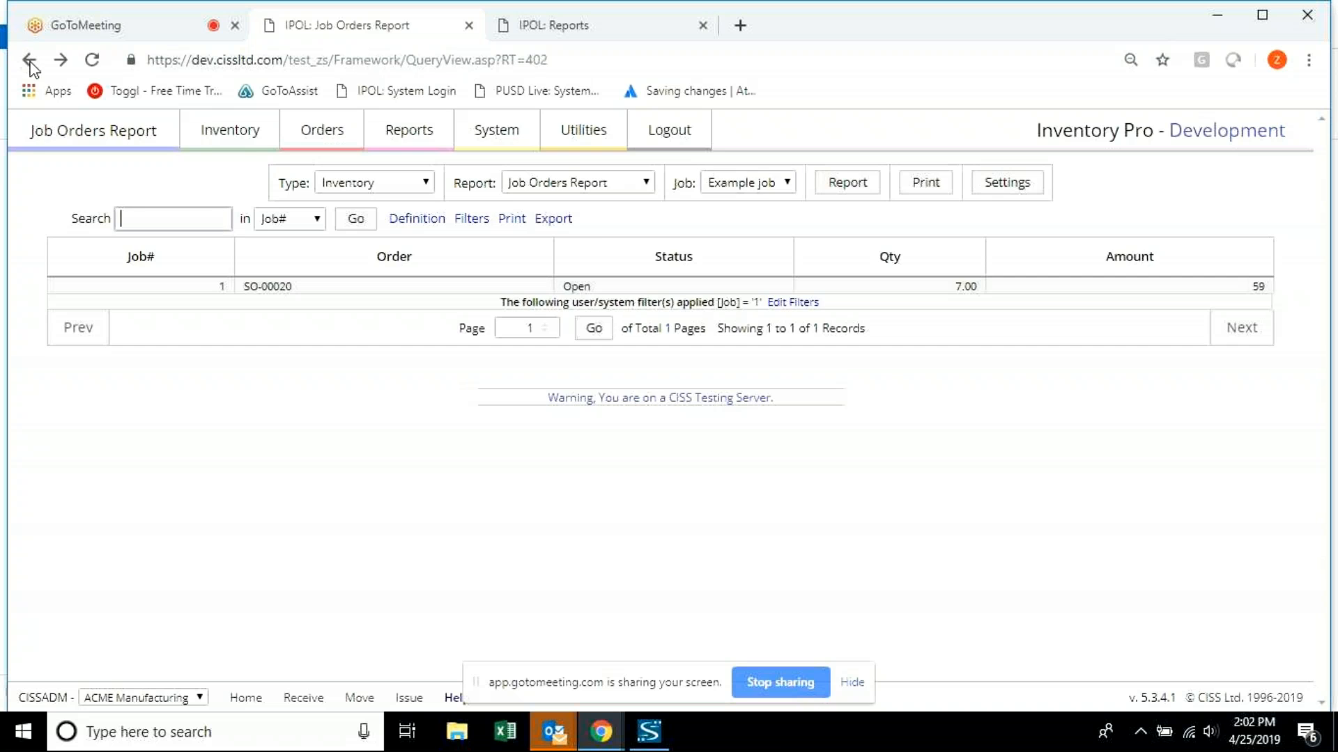
left_click(29, 61)
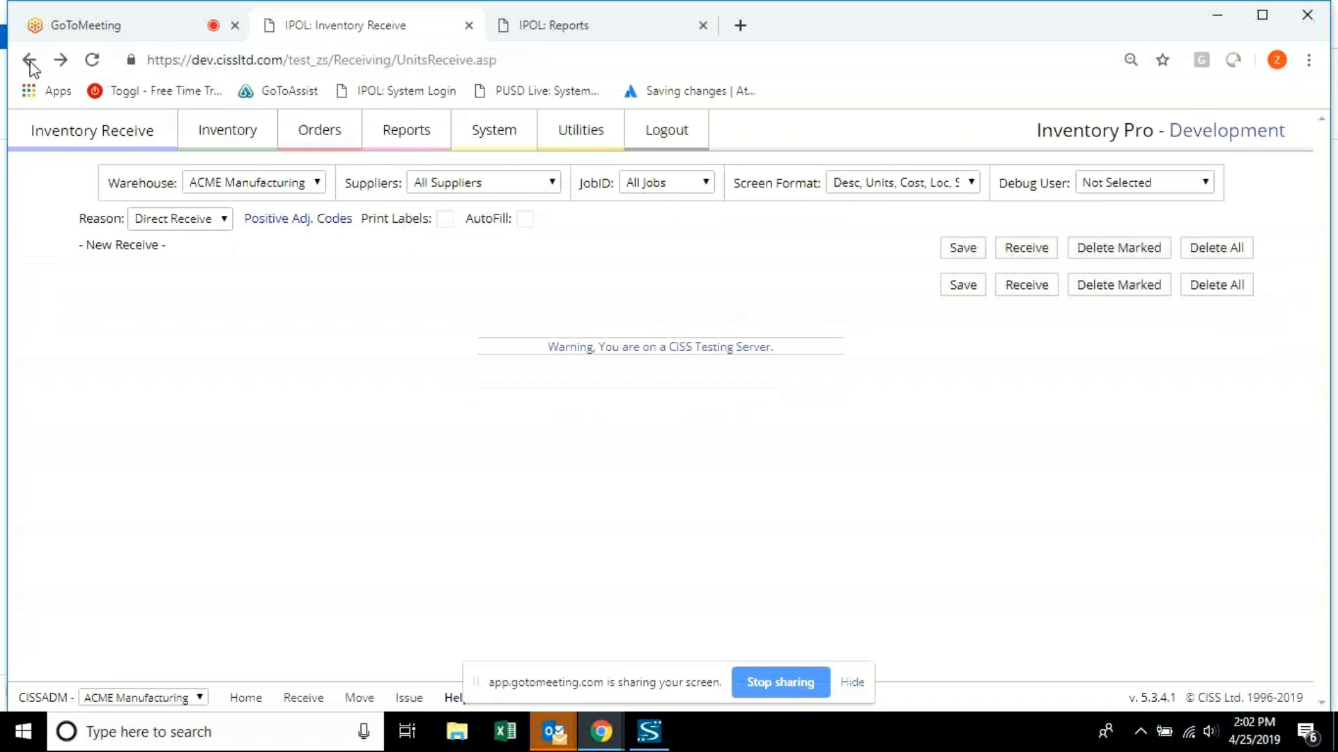
left_click(29, 61)
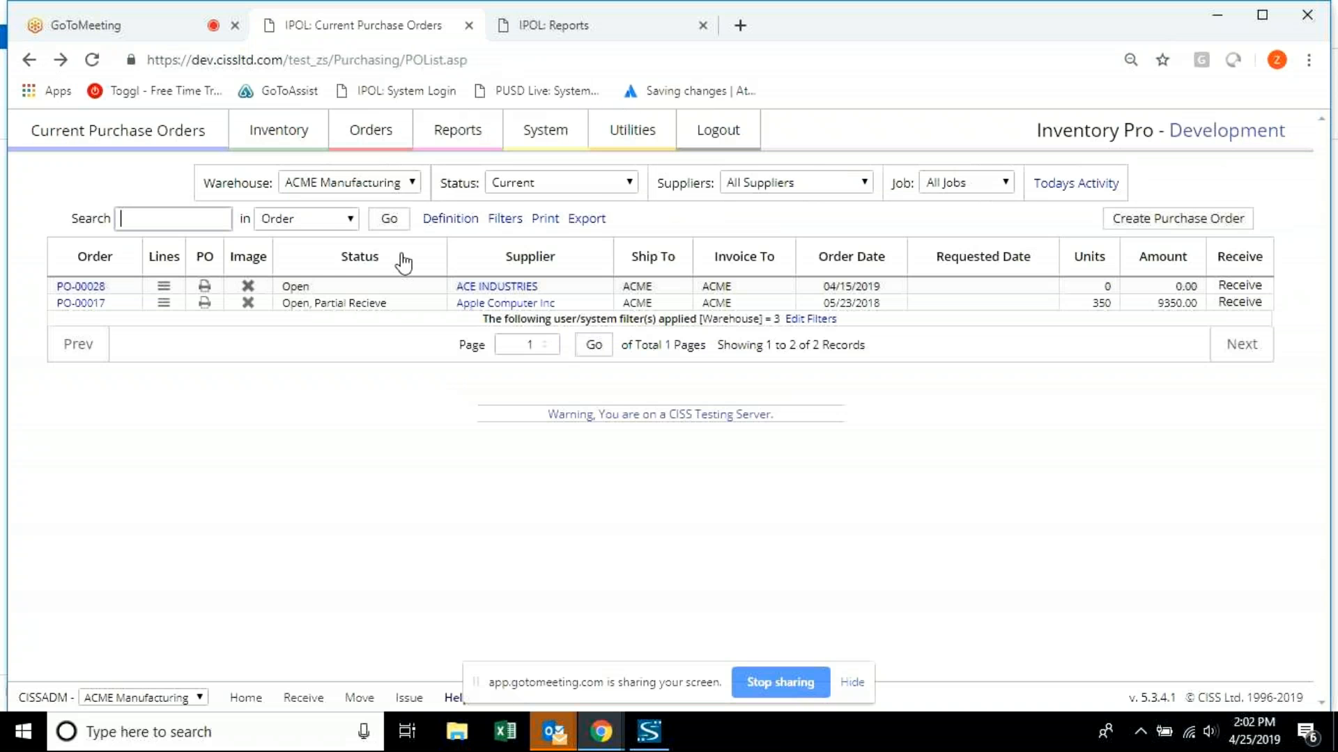
left_click(61, 60)
left_click(60, 60)
left_click(60, 60)
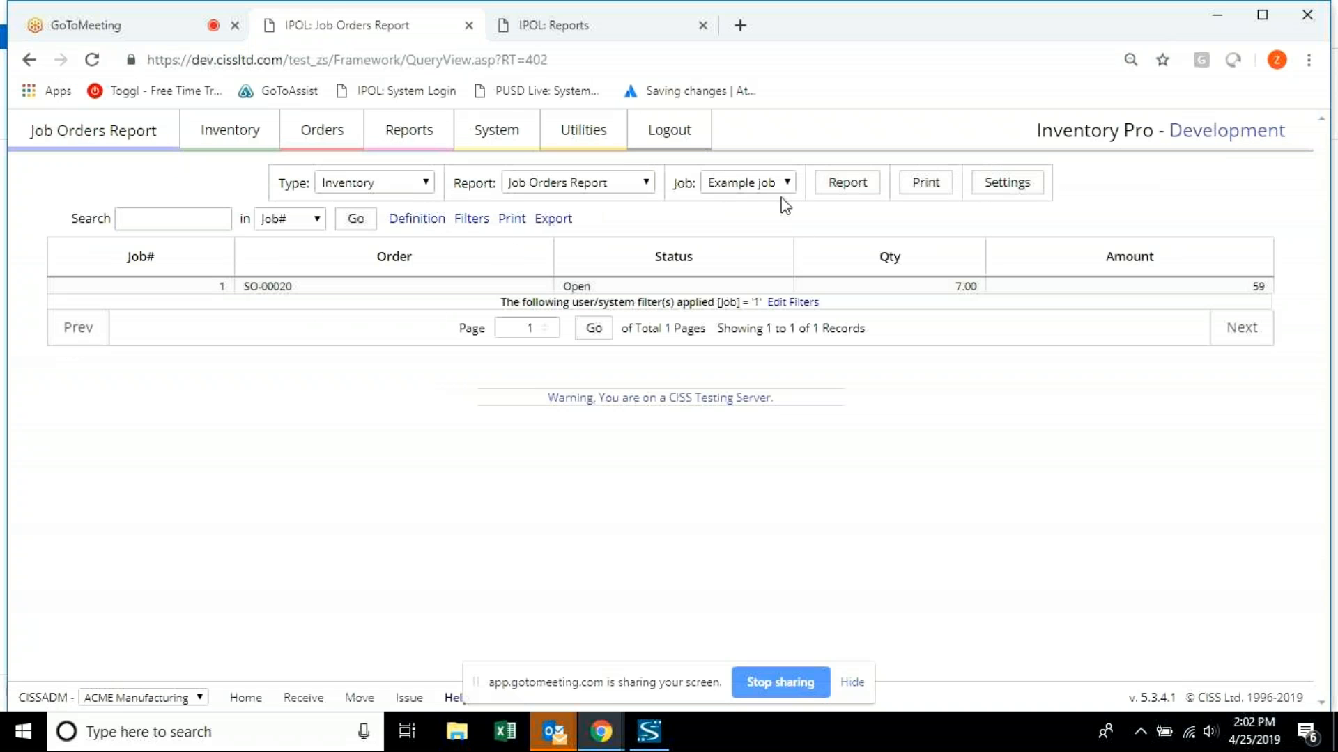
Show the Job Orders Report for all jobs, look over the orders and filter it back to Example job.
left_click(782, 192)
left_click(776, 202)
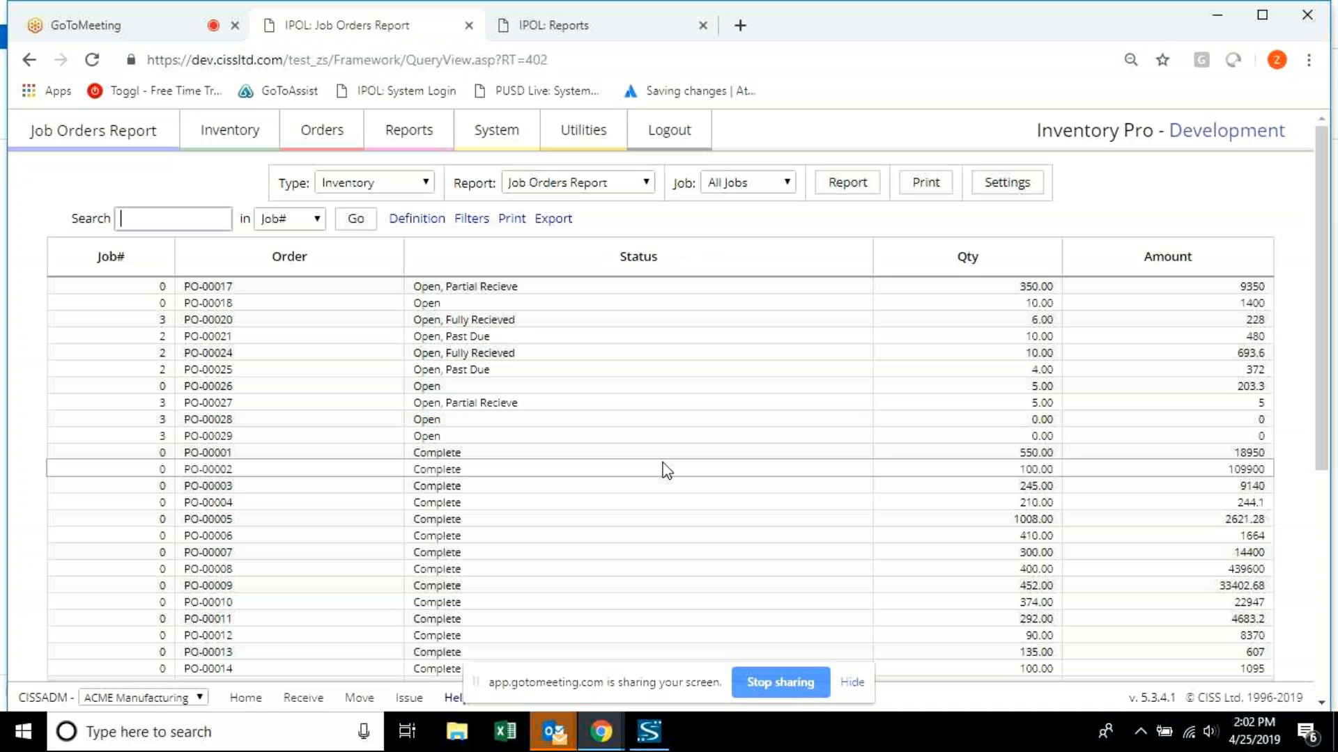
scroll(663, 462, "down", 1)
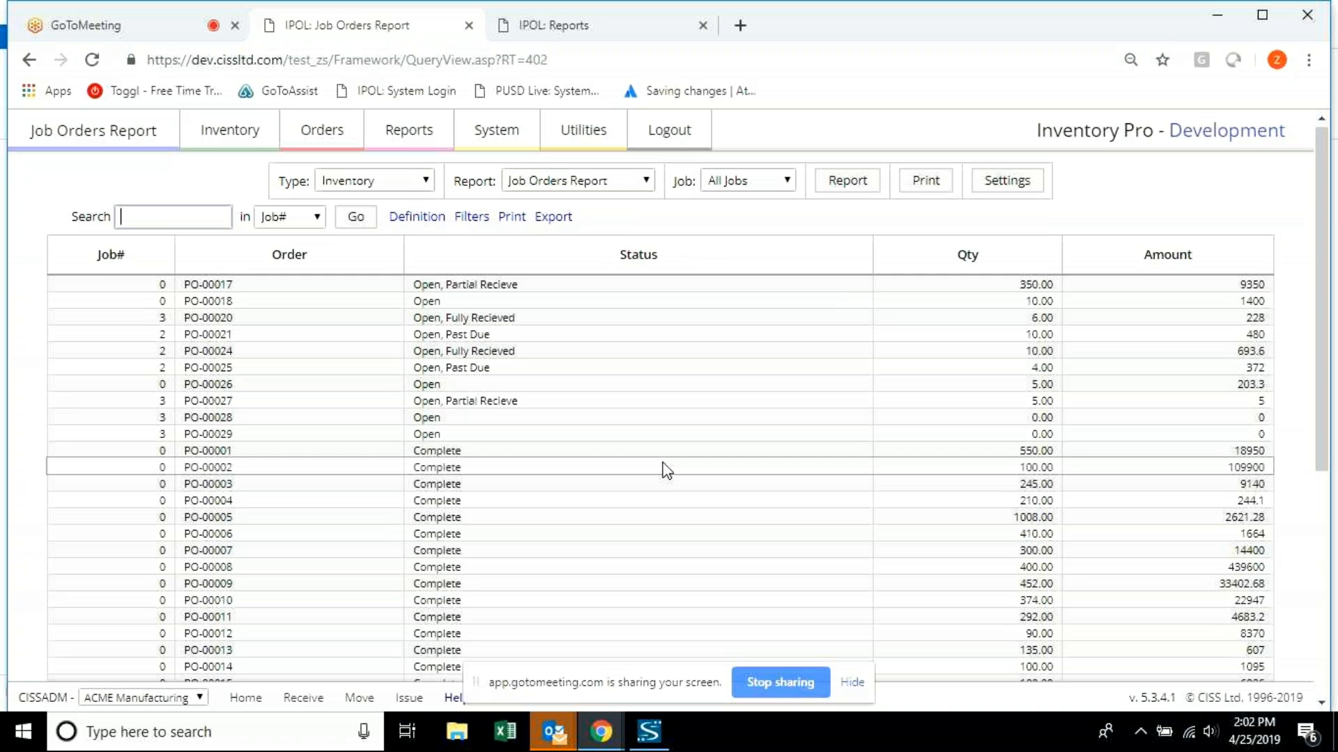
scroll(675, 457, "up", 1)
left_click(756, 185)
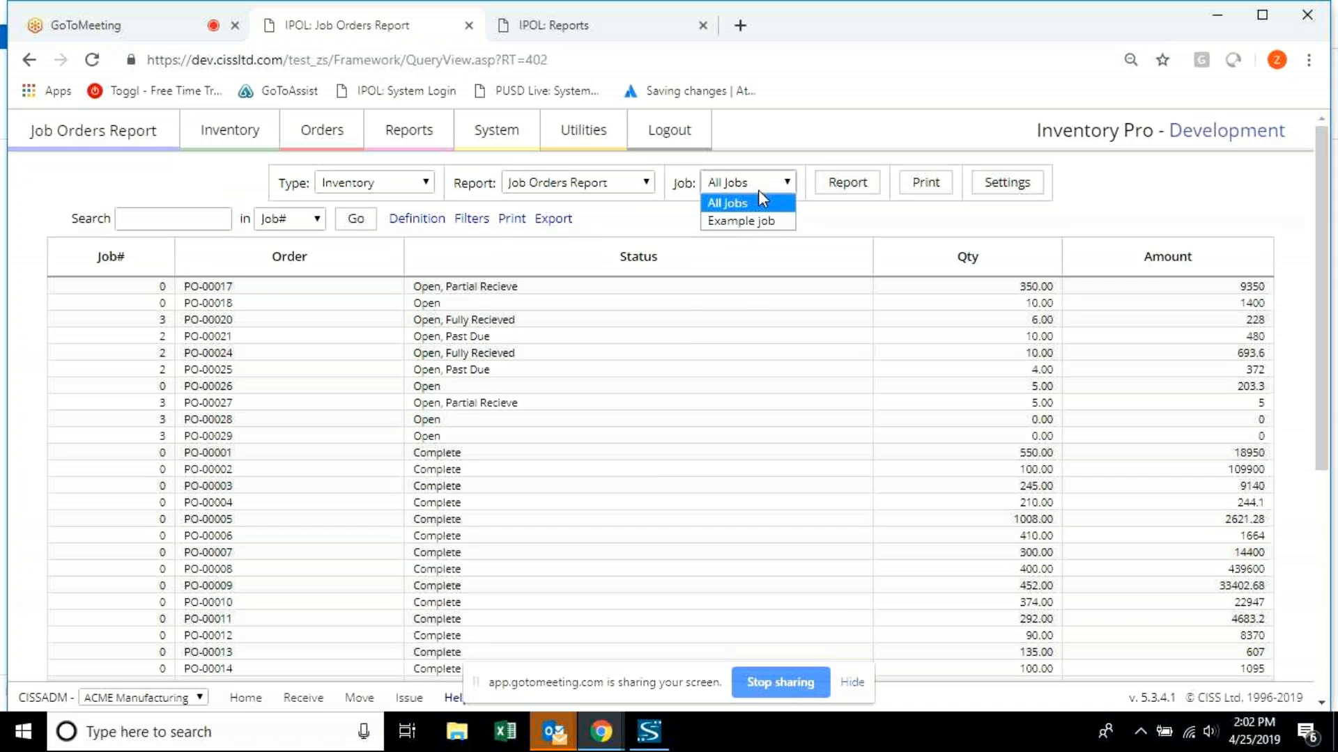
left_click(746, 220)
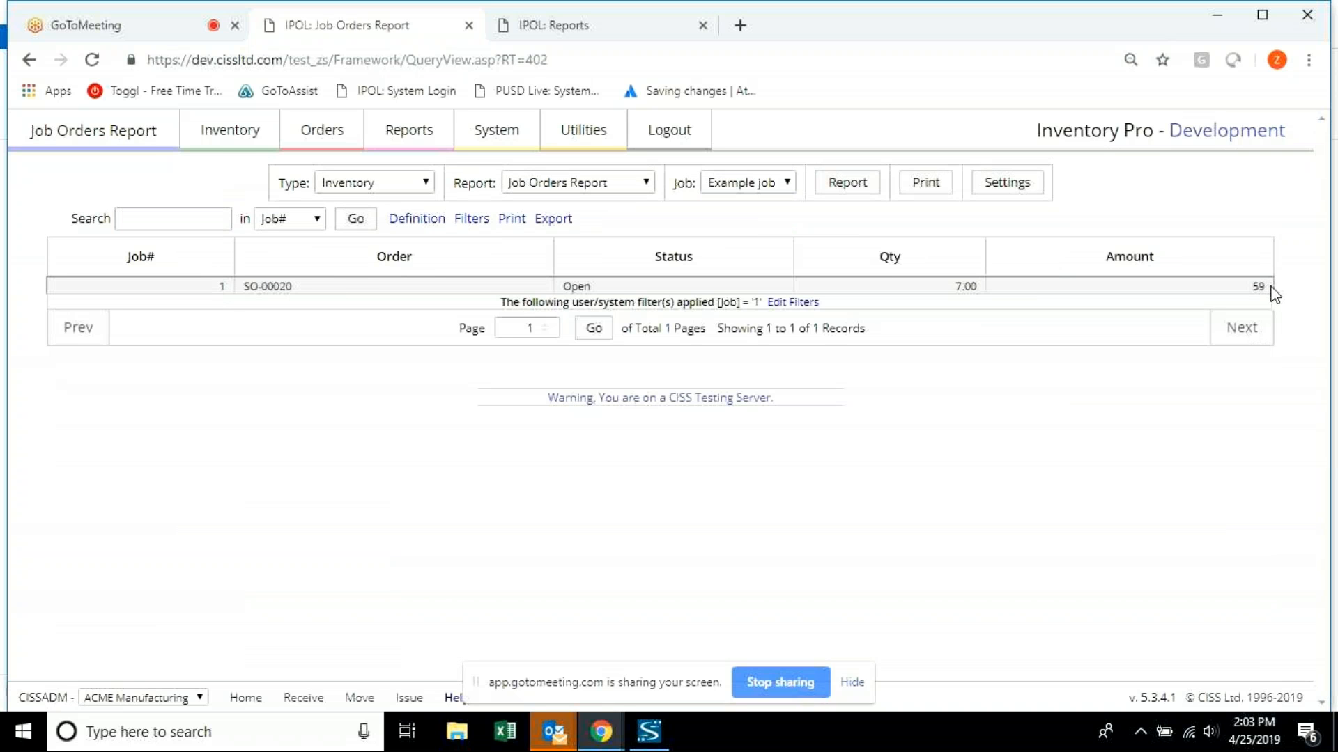
Examine the job number, order, status, quantity and amount in the Example job row of the report.
left_click_drag(1274, 294, 336, 286)
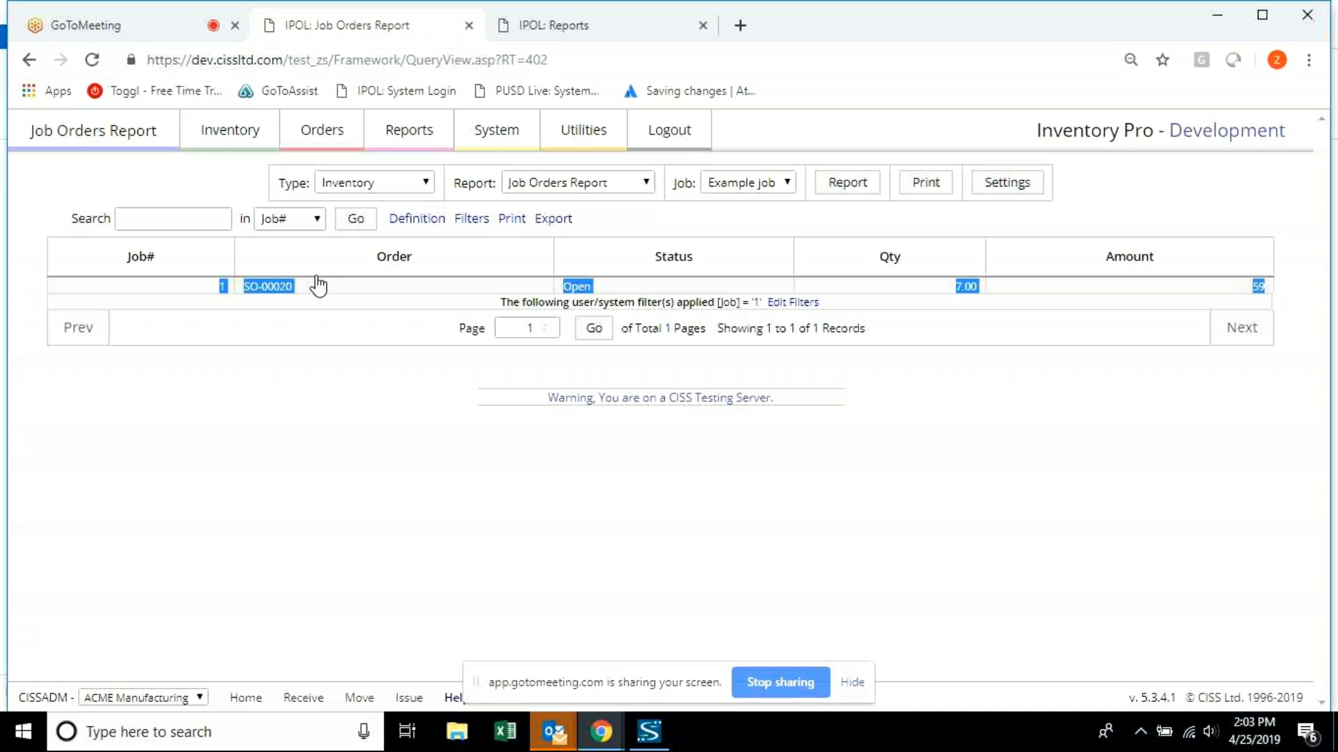
left_click(195, 250)
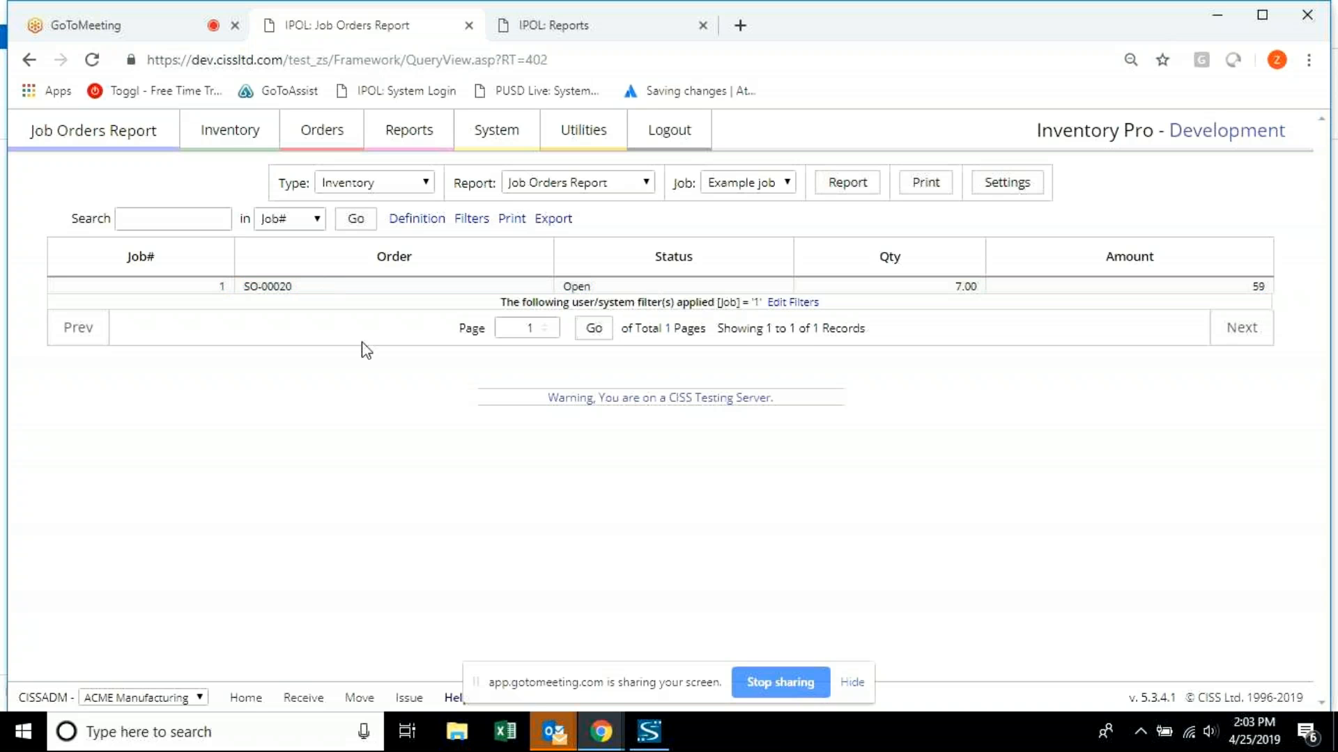
left_click_drag(215, 290, 282, 288)
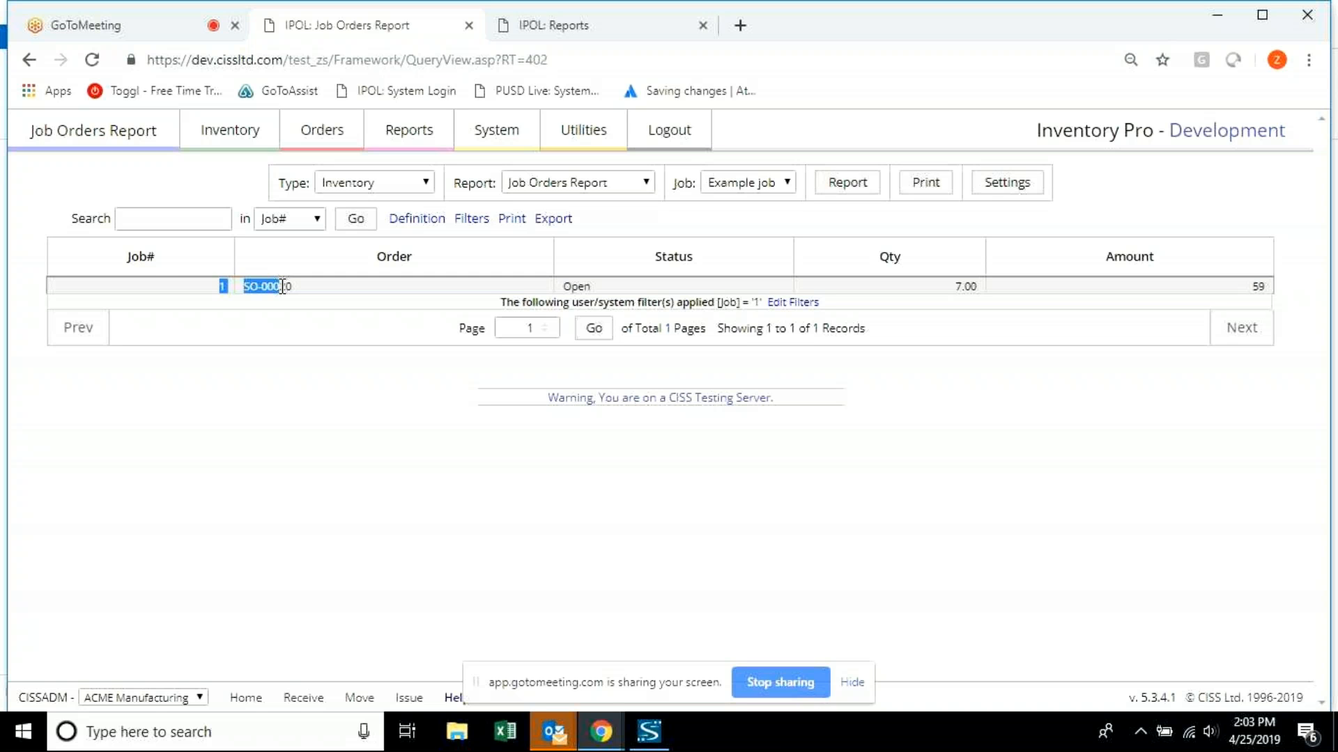
left_click(154, 259)
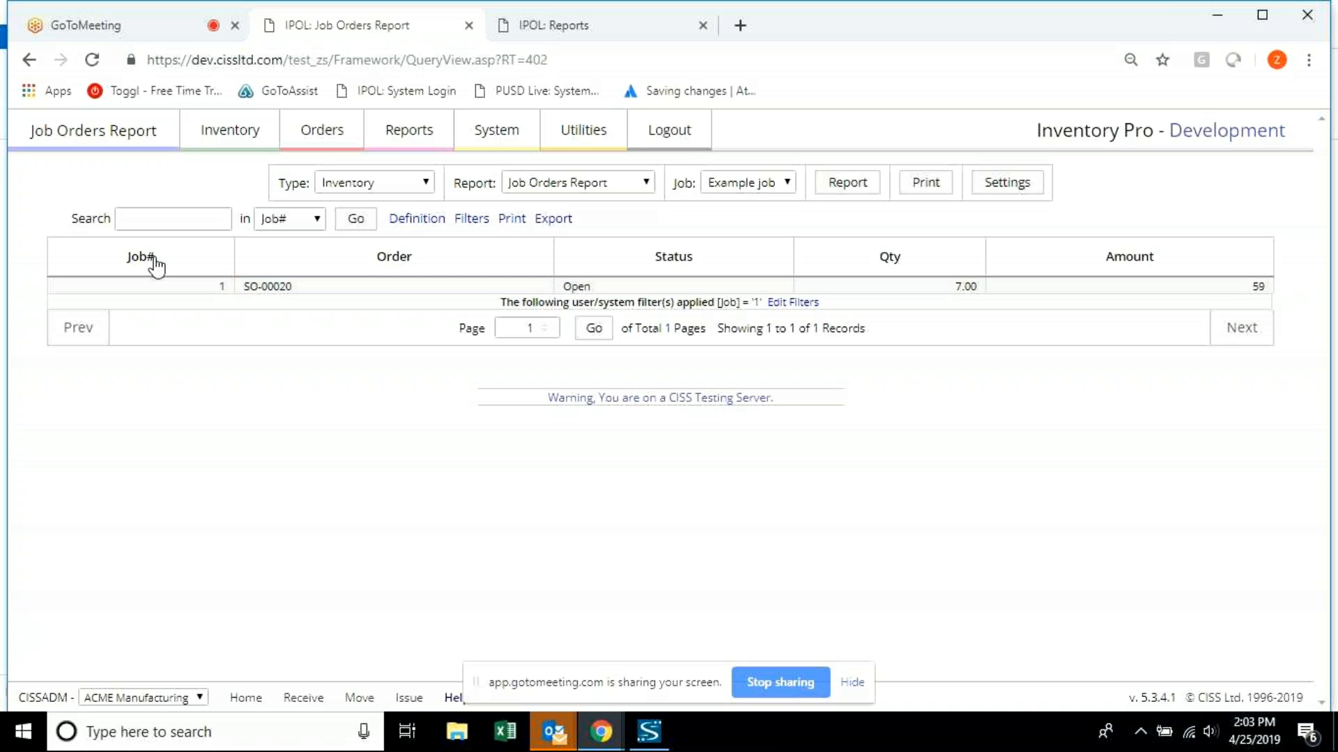
double_click(248, 285)
left_click(197, 293)
double_click(227, 286)
left_click(219, 273)
left_click_drag(656, 283, 525, 287)
left_click(982, 291)
double_click(979, 286)
double_click(1257, 286)
Open the item master record of IPODC-B-60 from the Item Master List and look through its general fields.
left_click(261, 145)
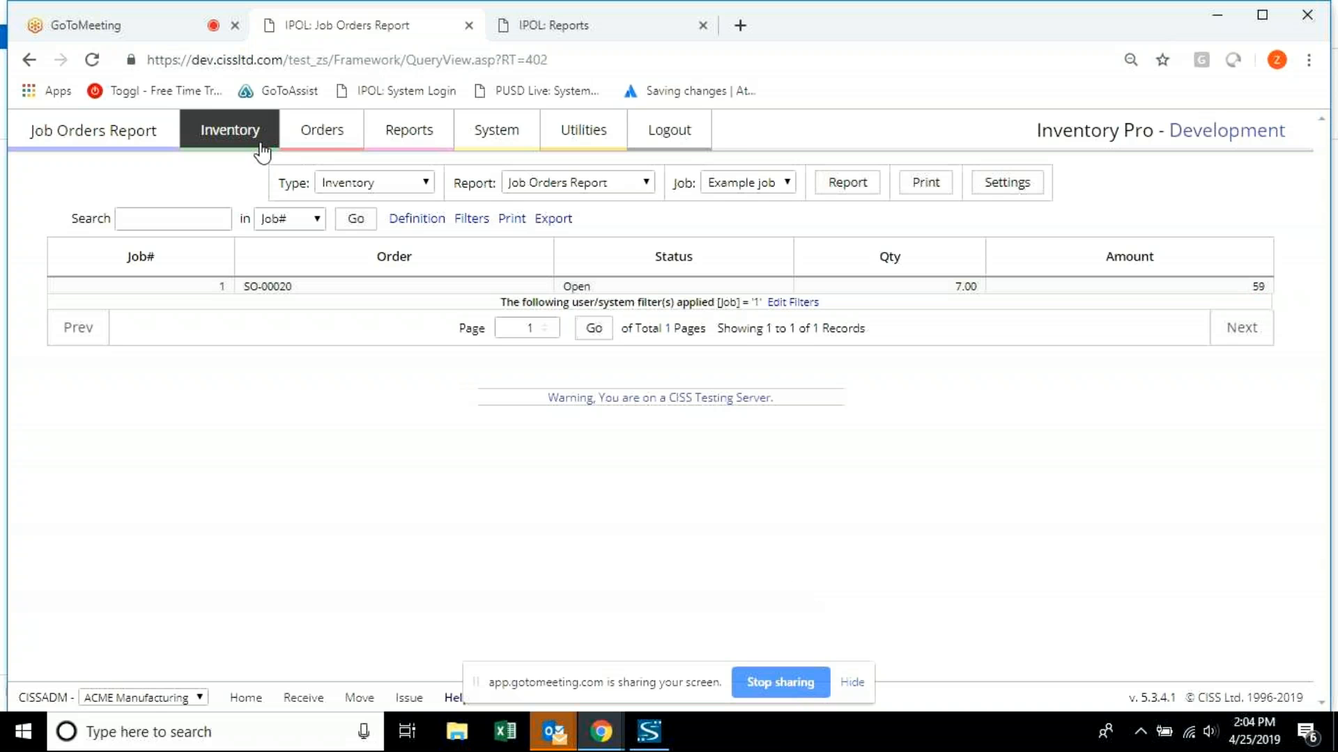
left_click(301, 191)
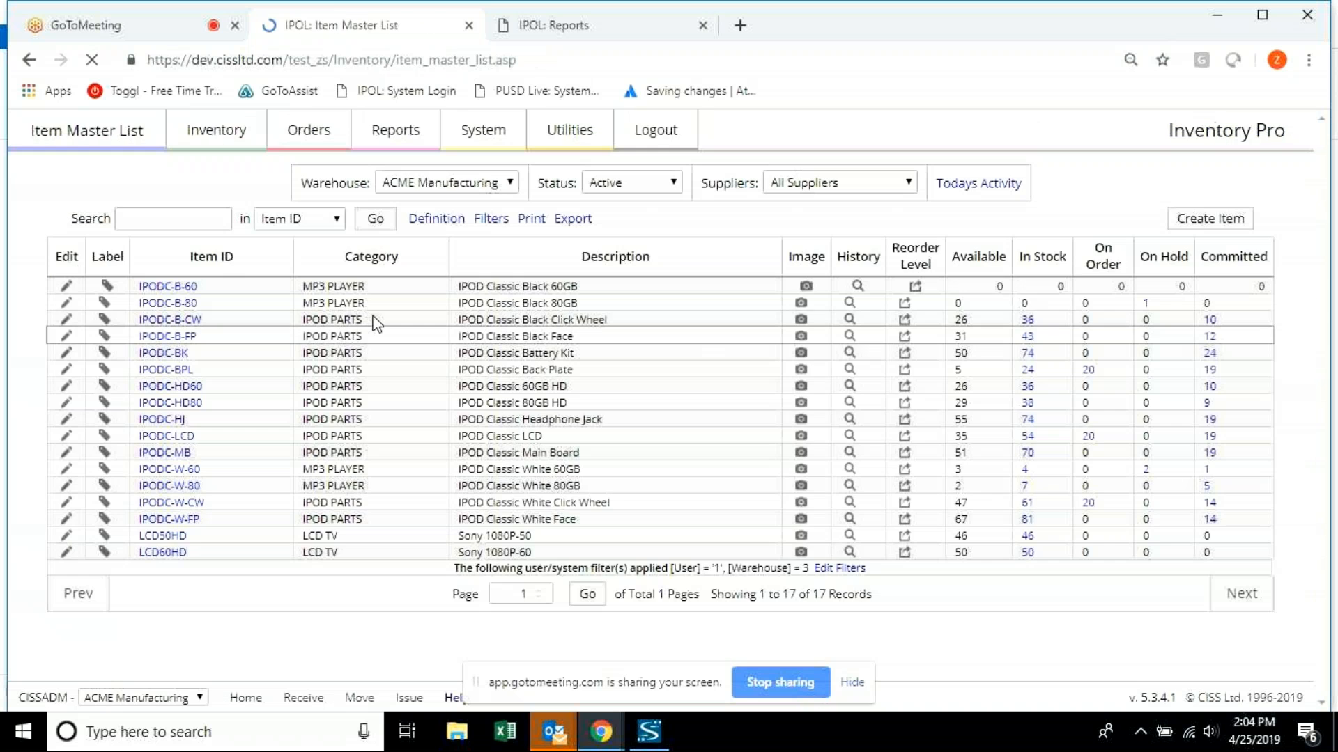
left_click(72, 283)
left_click(29, 61)
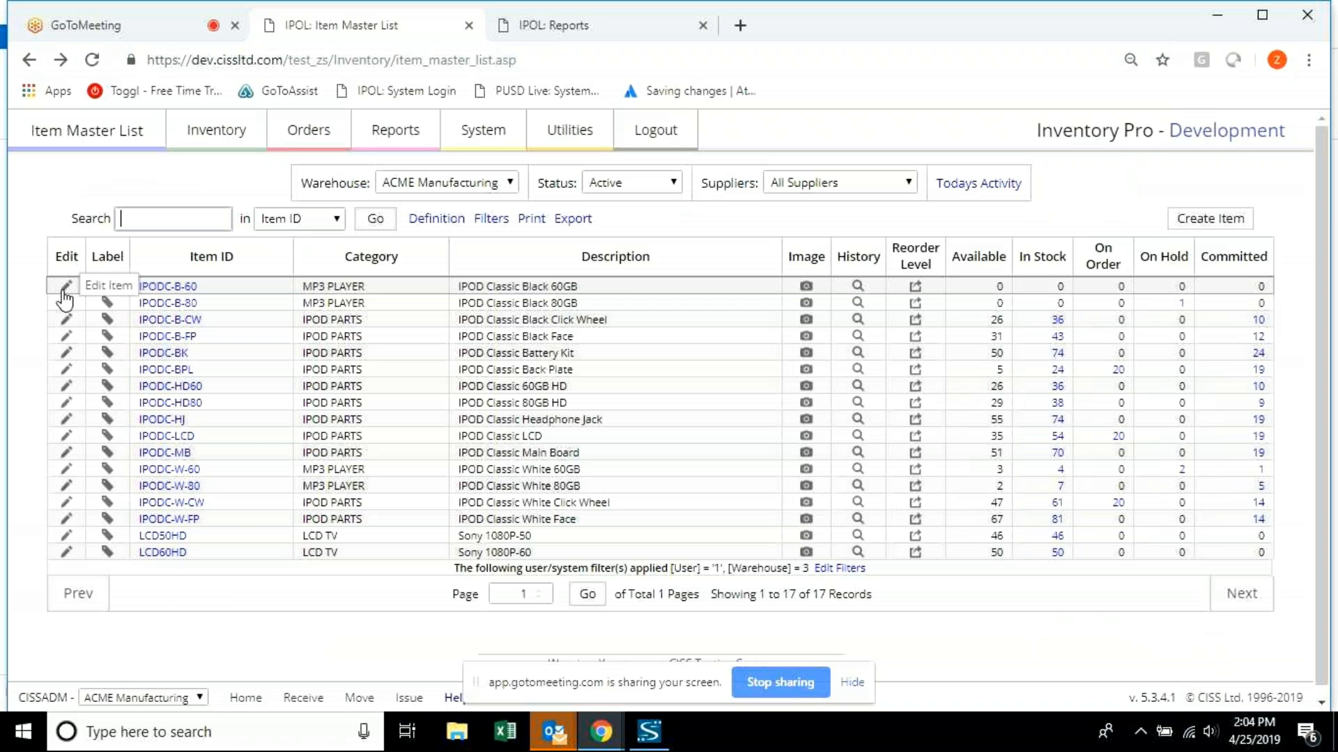
left_click(65, 292)
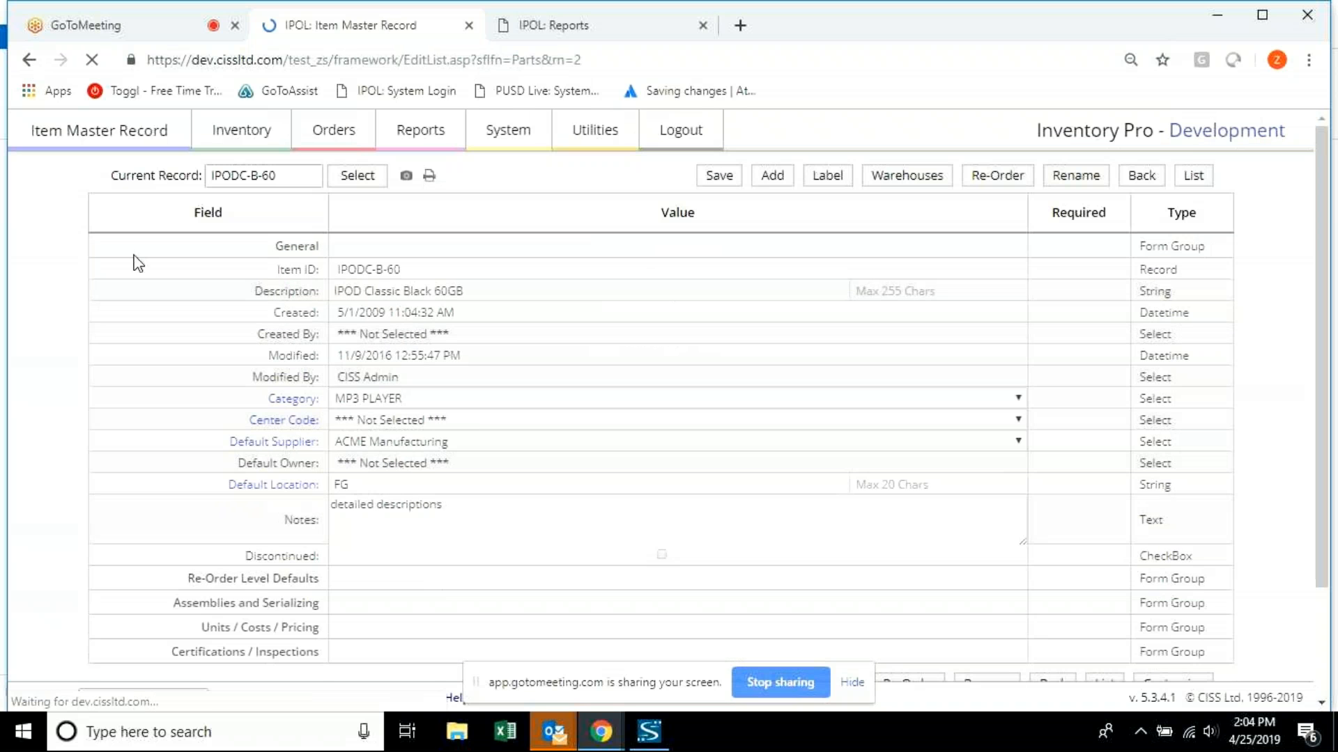
scroll(480, 428, "down", 1)
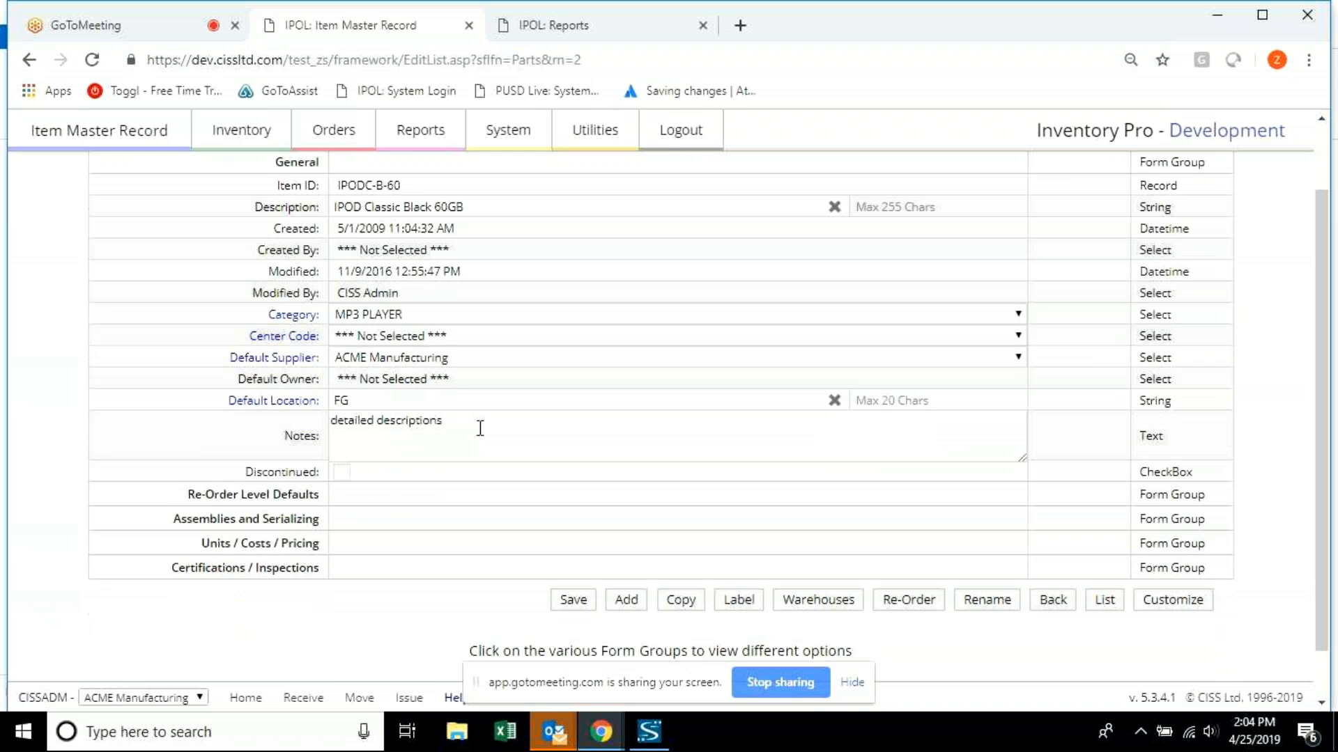
Look over the assemblies and serializing options of item IPODC-B-60 and return to its general fields.
scroll(480, 429, "up", 1)
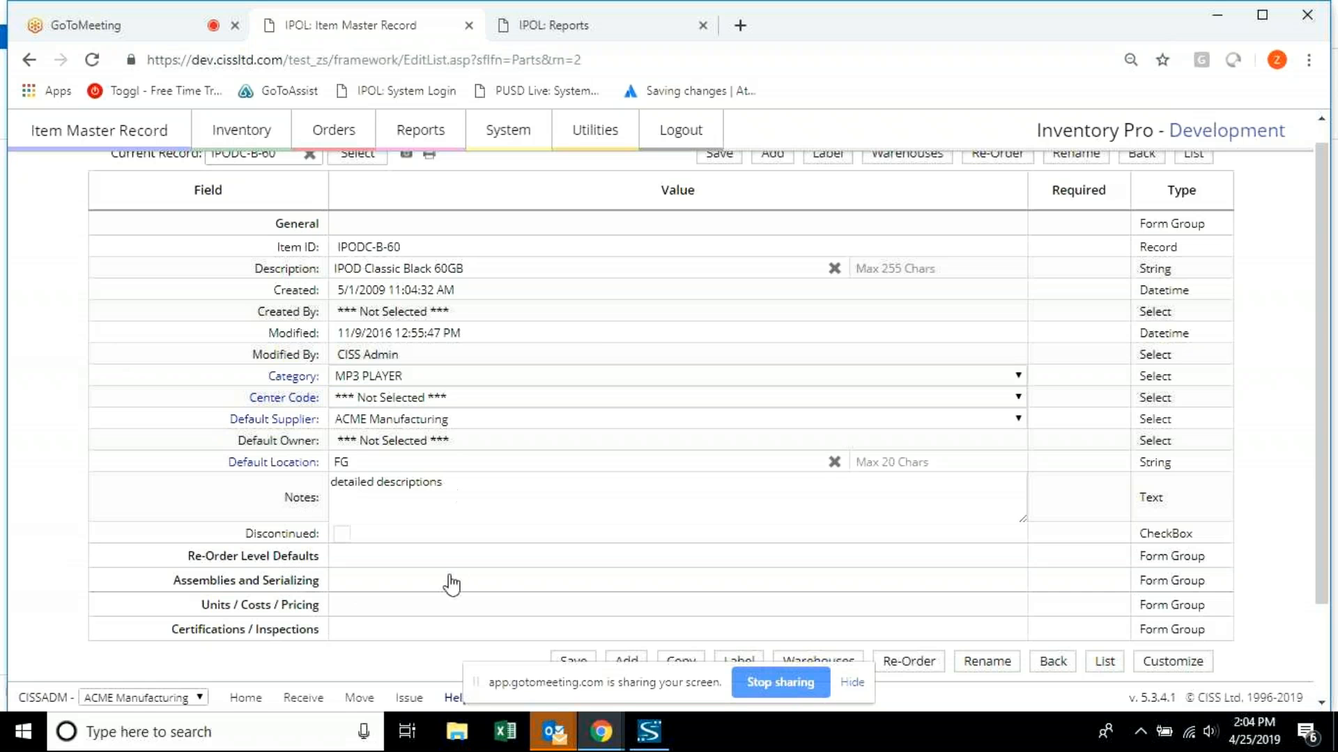
left_click(252, 582)
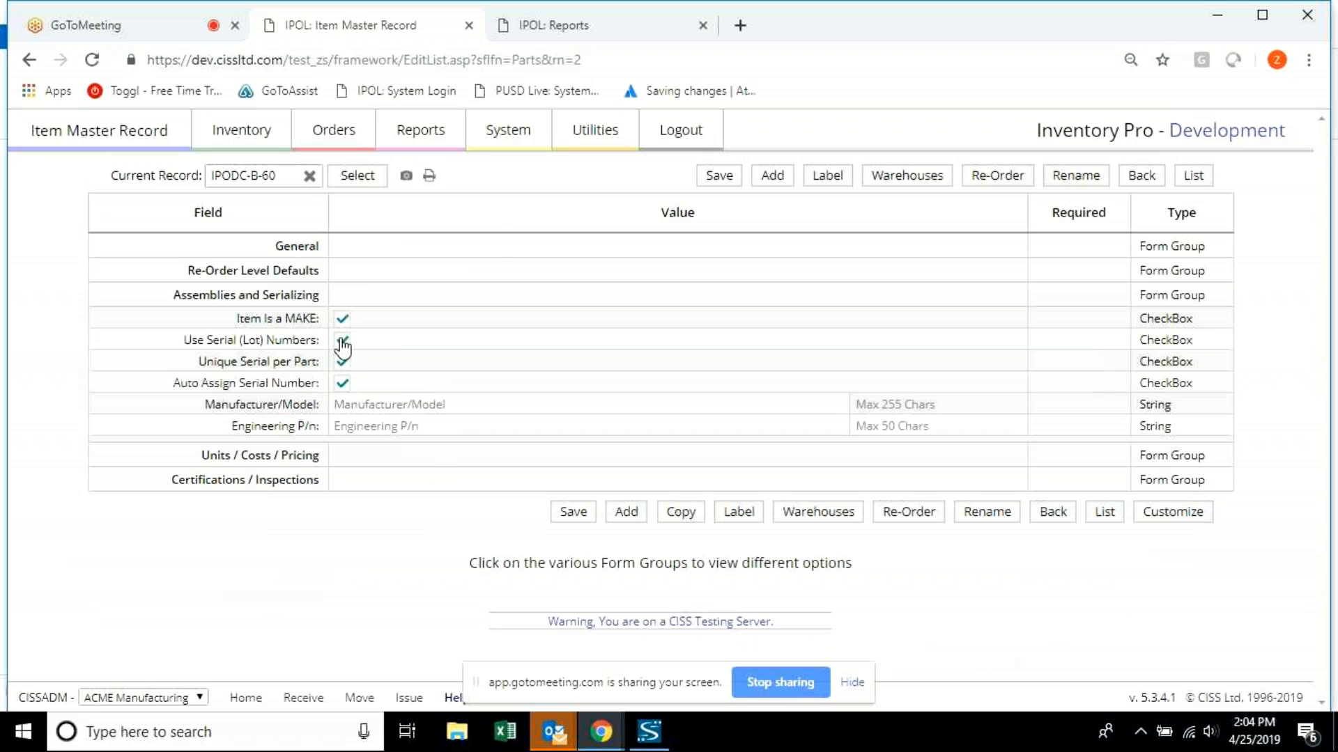
left_click(498, 252)
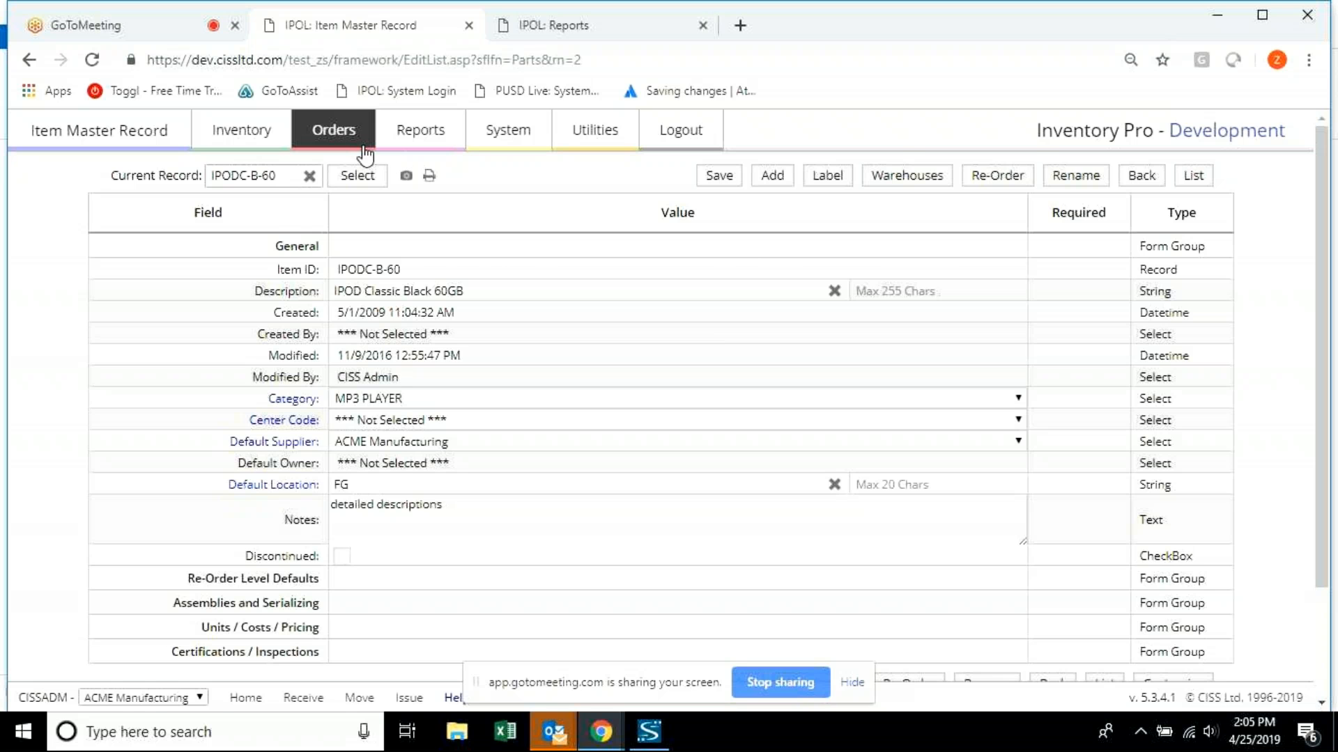
left_click(333, 133)
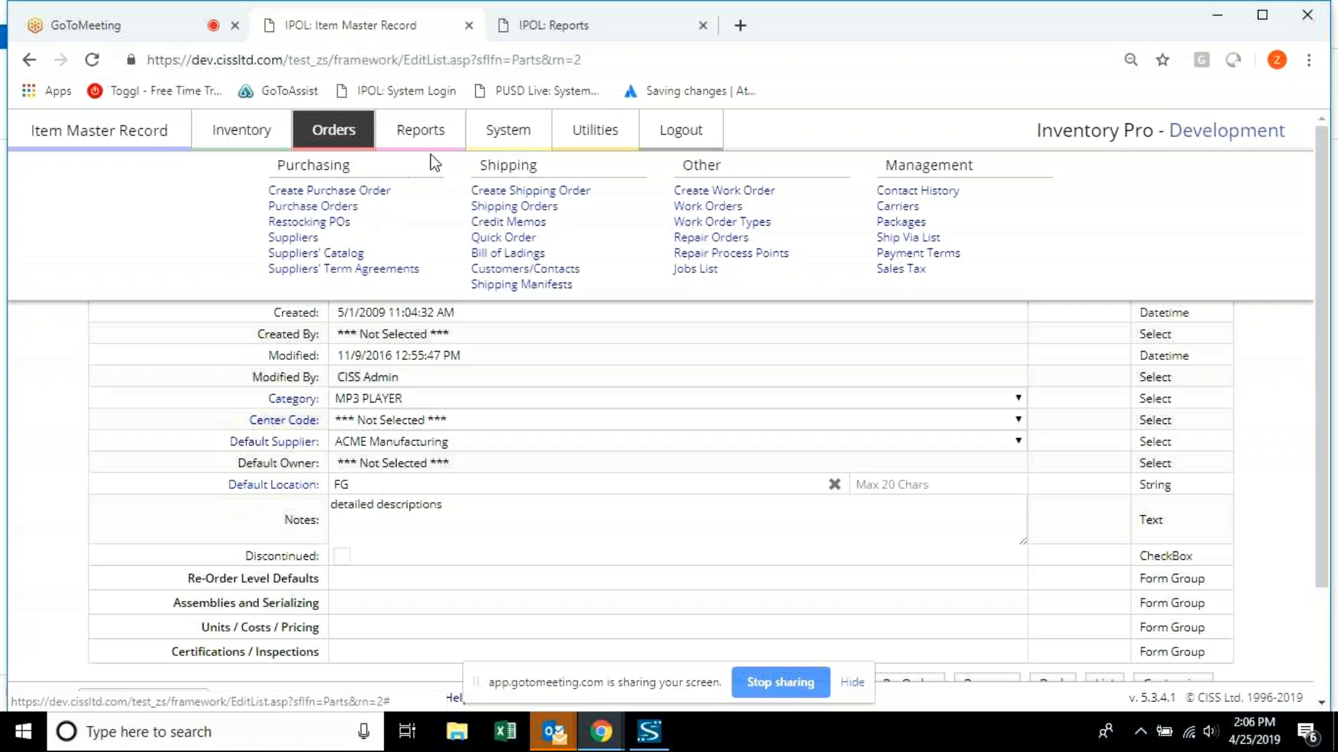
mouse_move(271, 151)
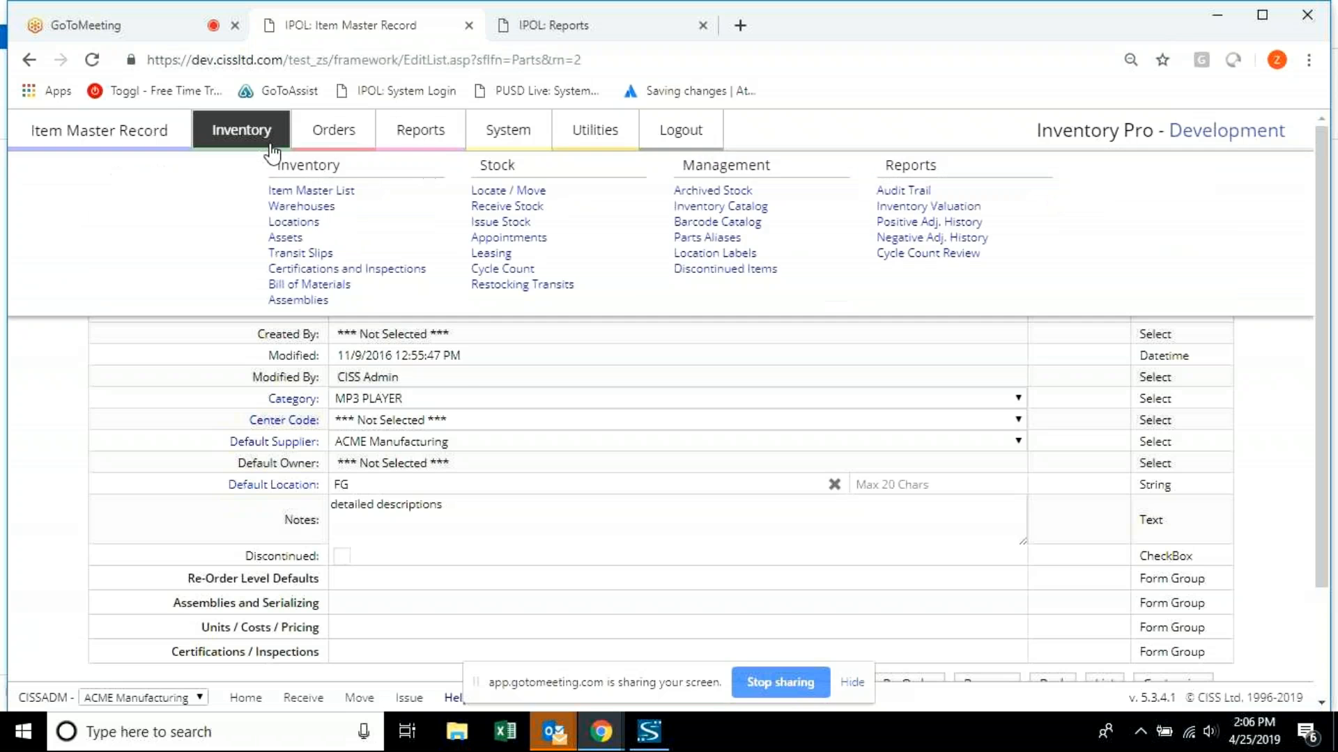
left_click(472, 402)
left_click(472, 402)
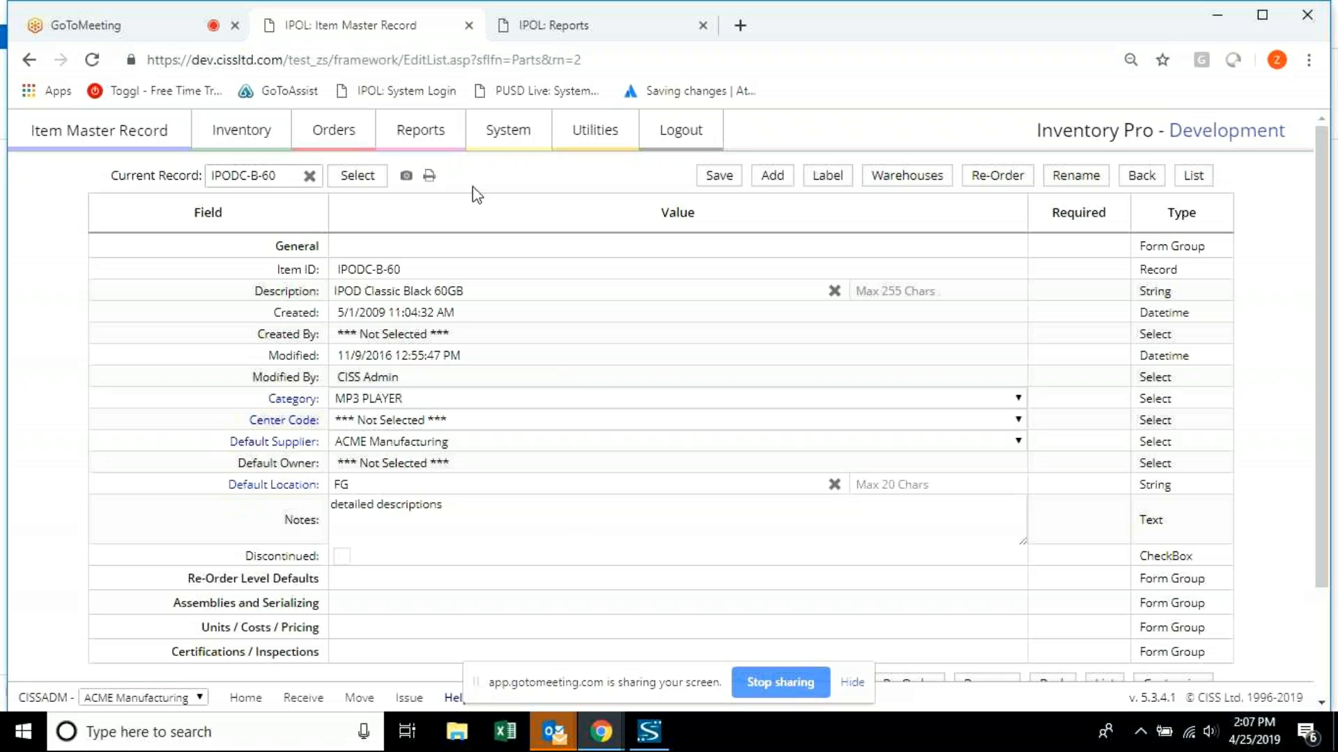
left_click(494, 419)
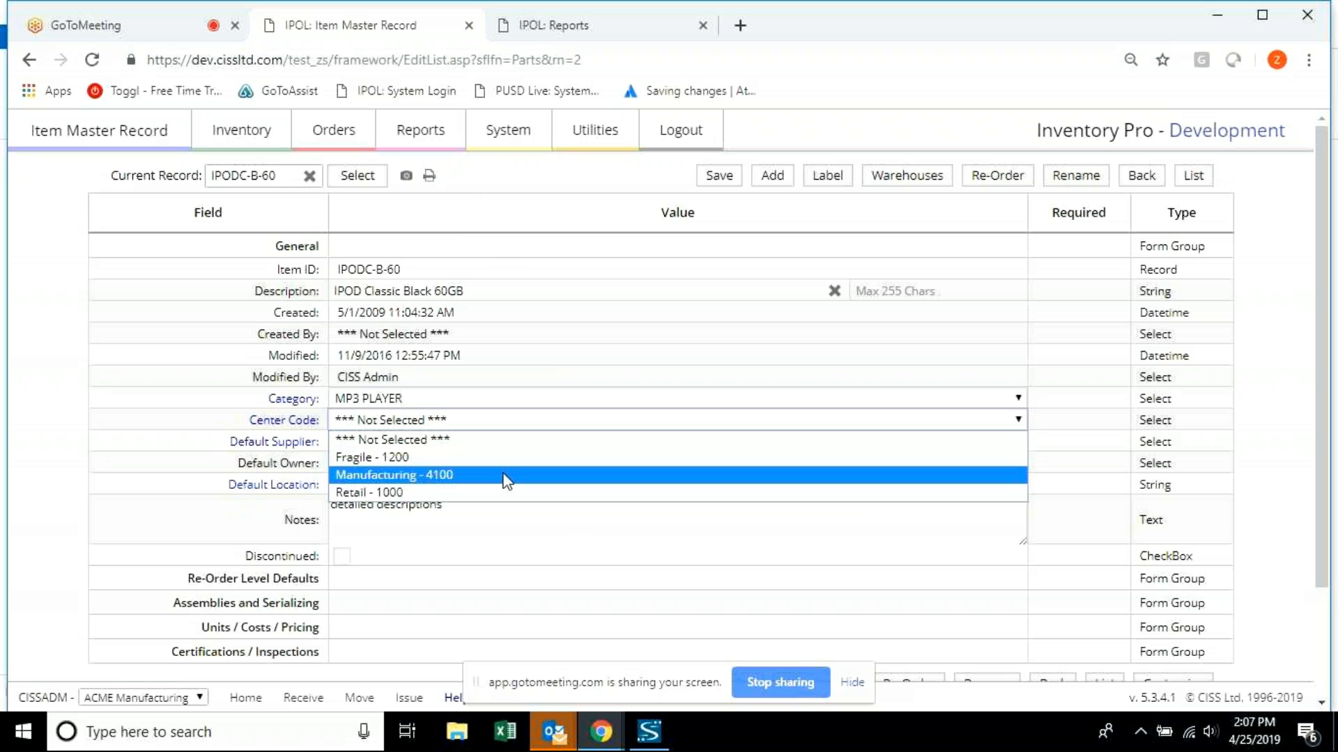
left_click(480, 441)
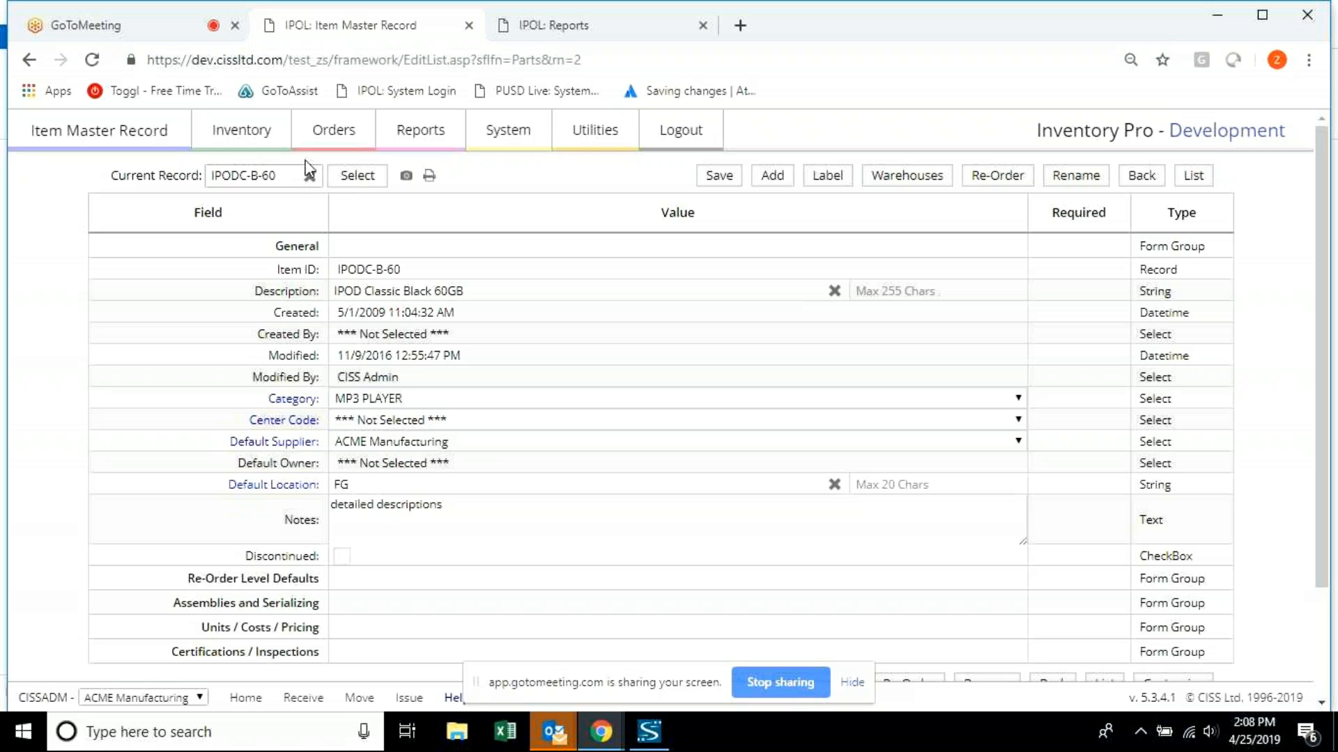
Open the current purchase orders list for Example job and switch to GoToMeeting to check the participant list.
left_click(335, 138)
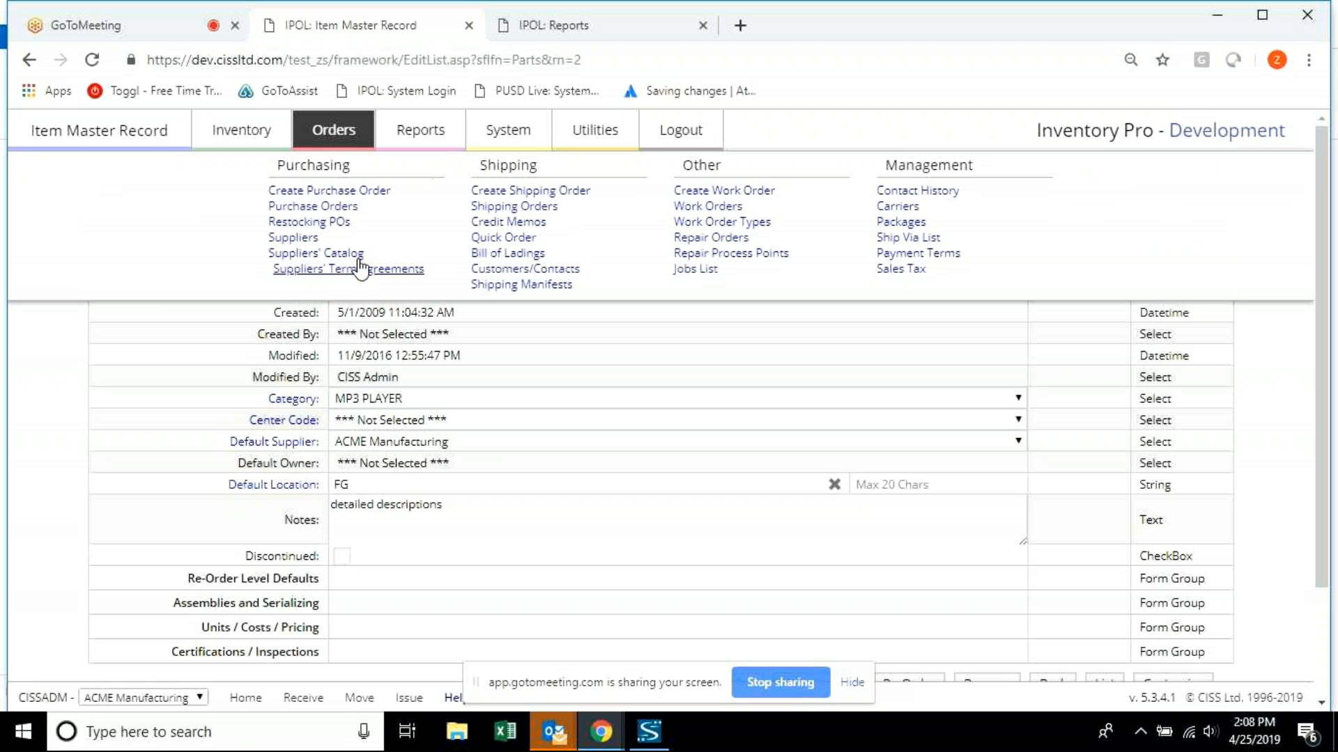
left_click(339, 209)
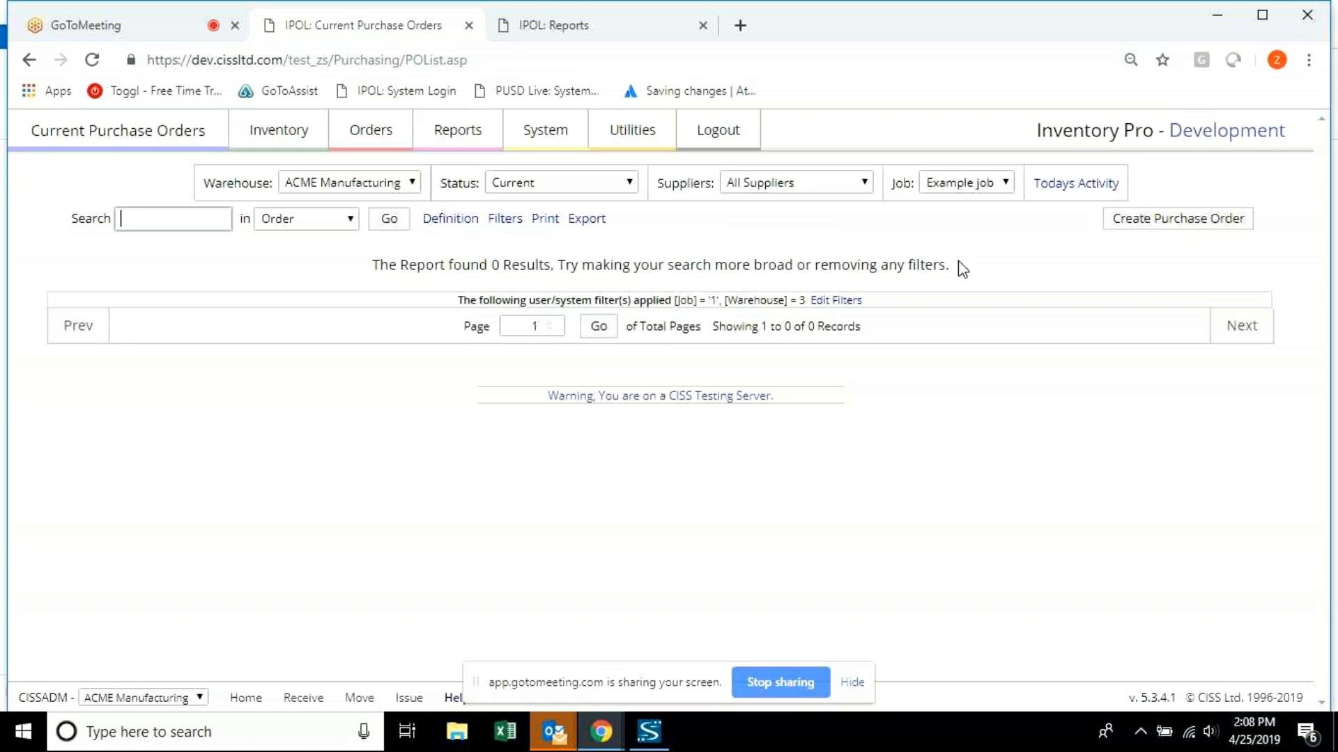
left_click(139, 27)
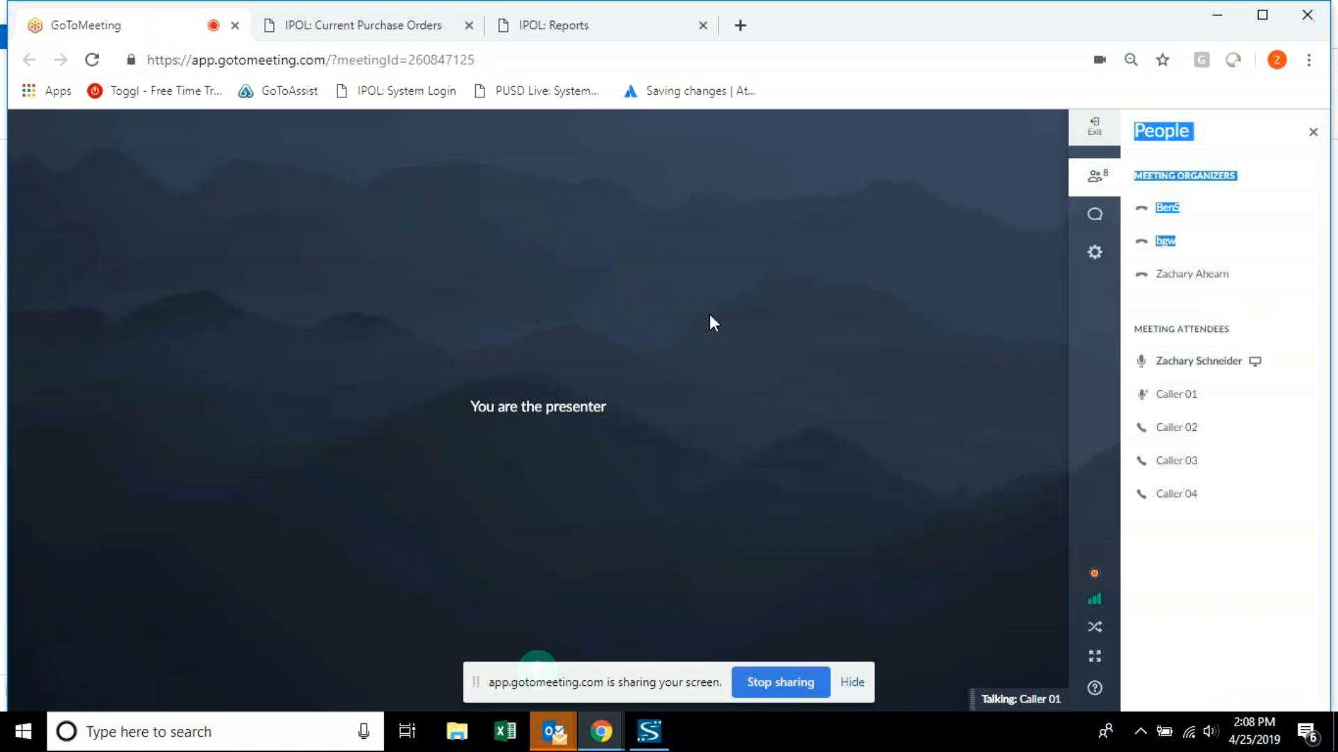
left_click(1193, 300)
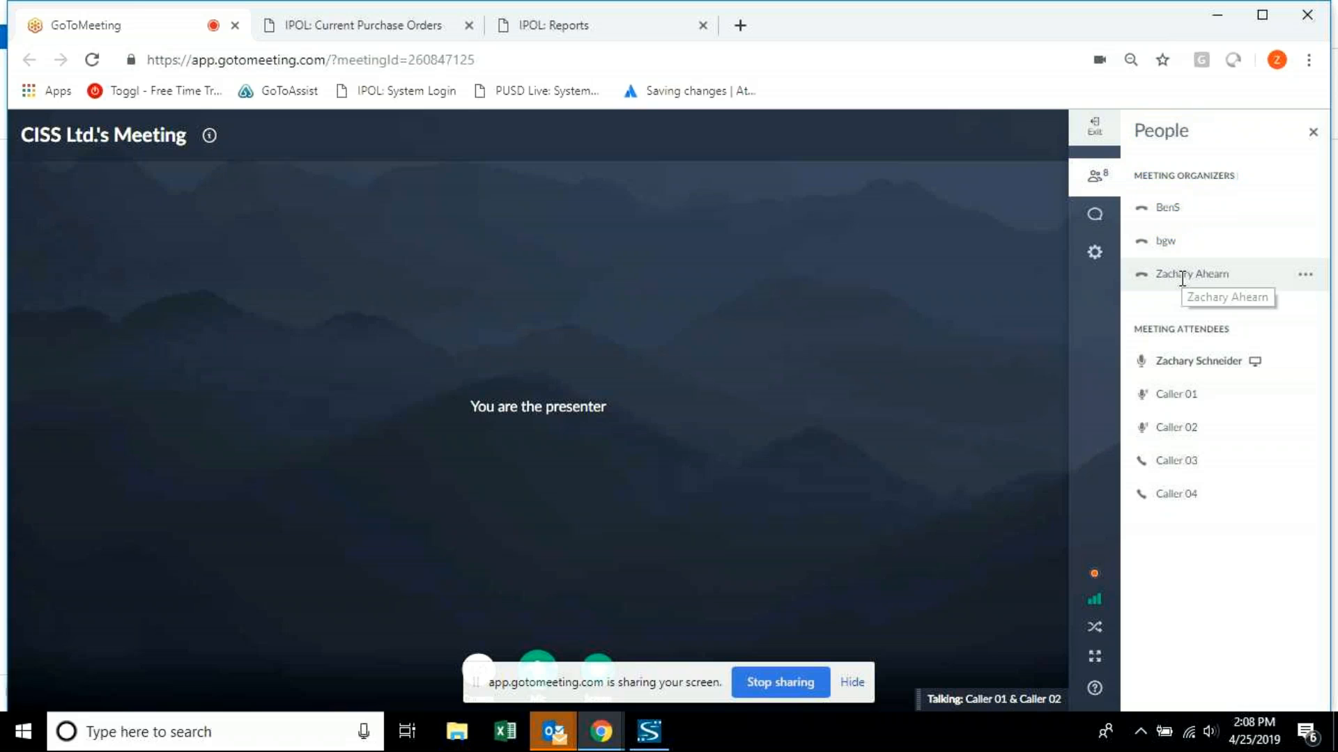
Switch to the other Inventory Pro session, the one showing Reports, and open its current purchase orders list.
left_click(555, 28)
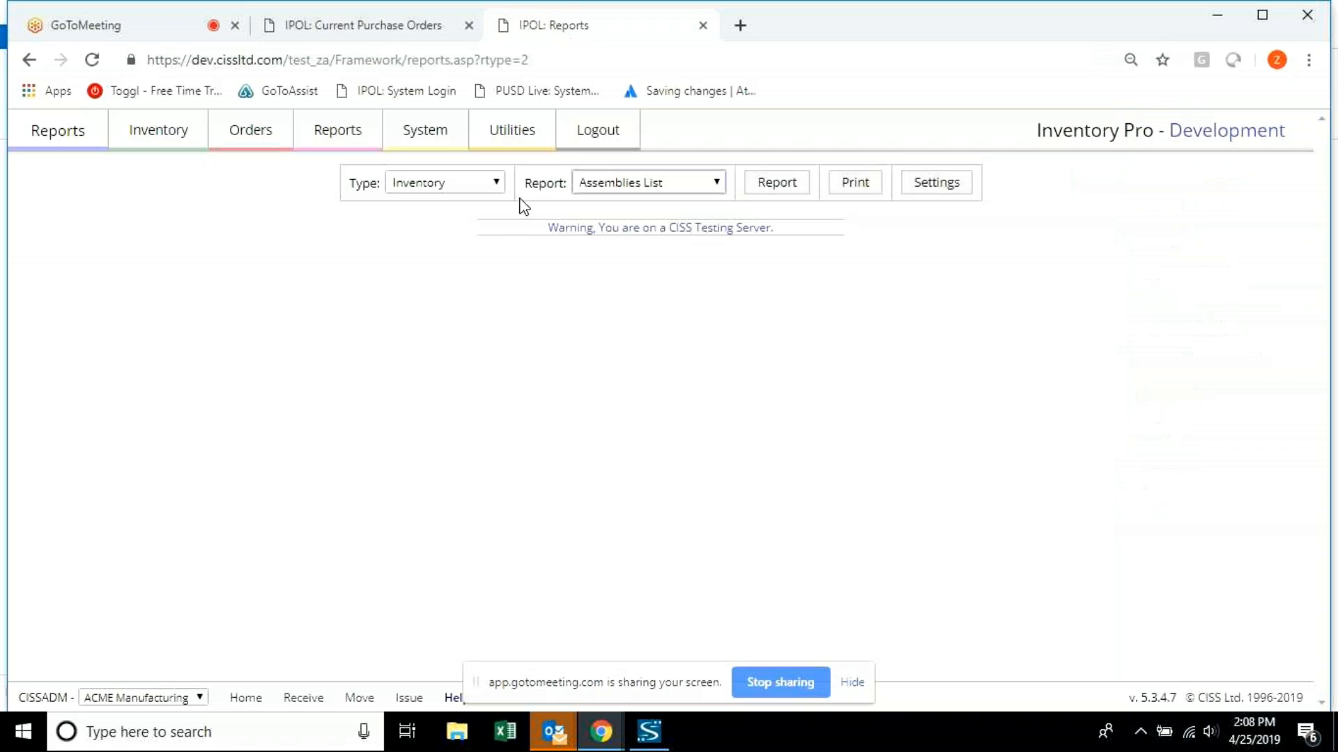
left_click(373, 18)
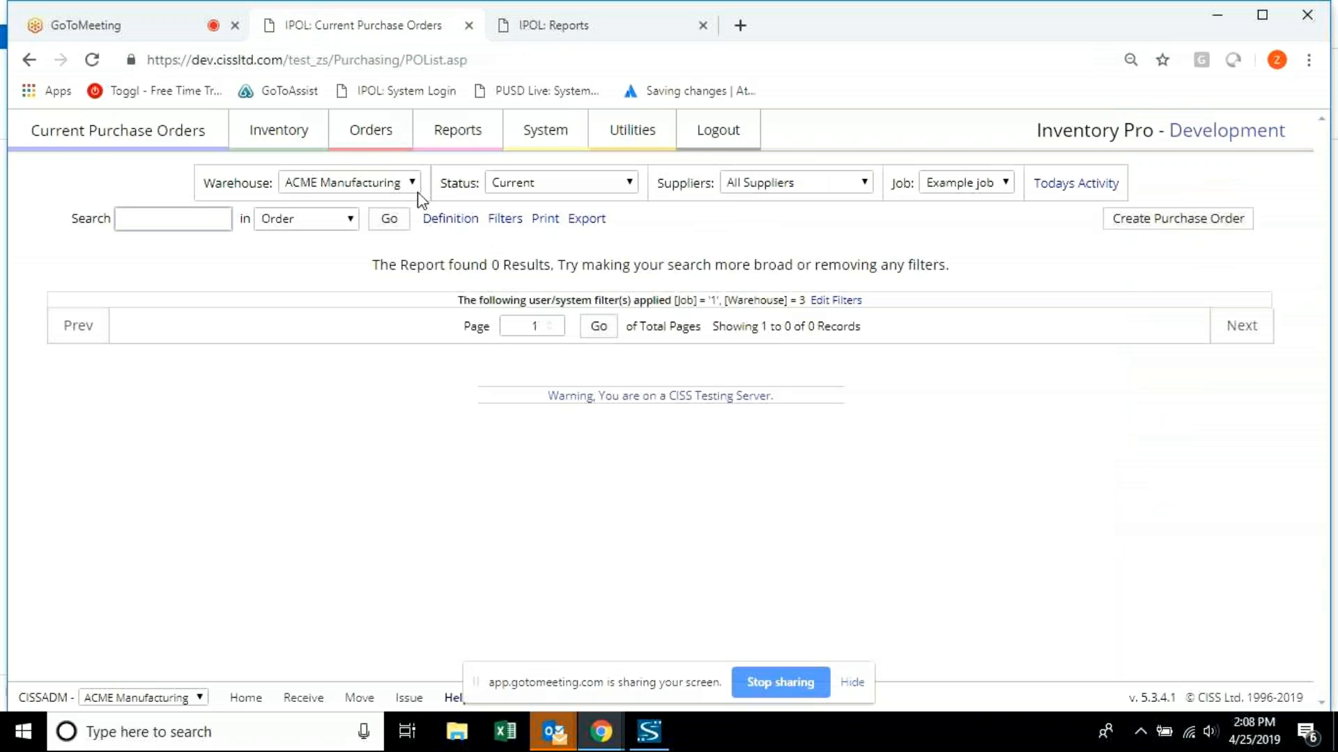
mouse_move(389, 155)
left_click(356, 206)
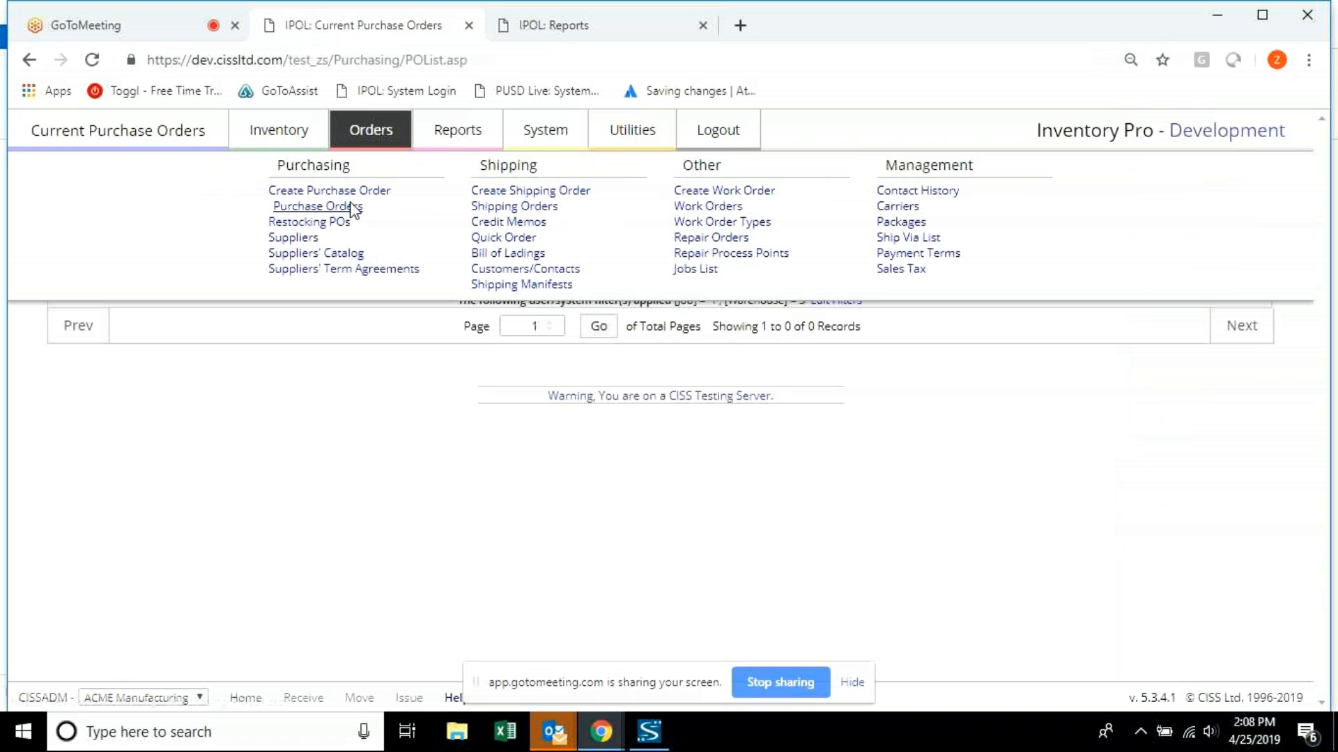
left_click(572, 36)
mouse_move(247, 136)
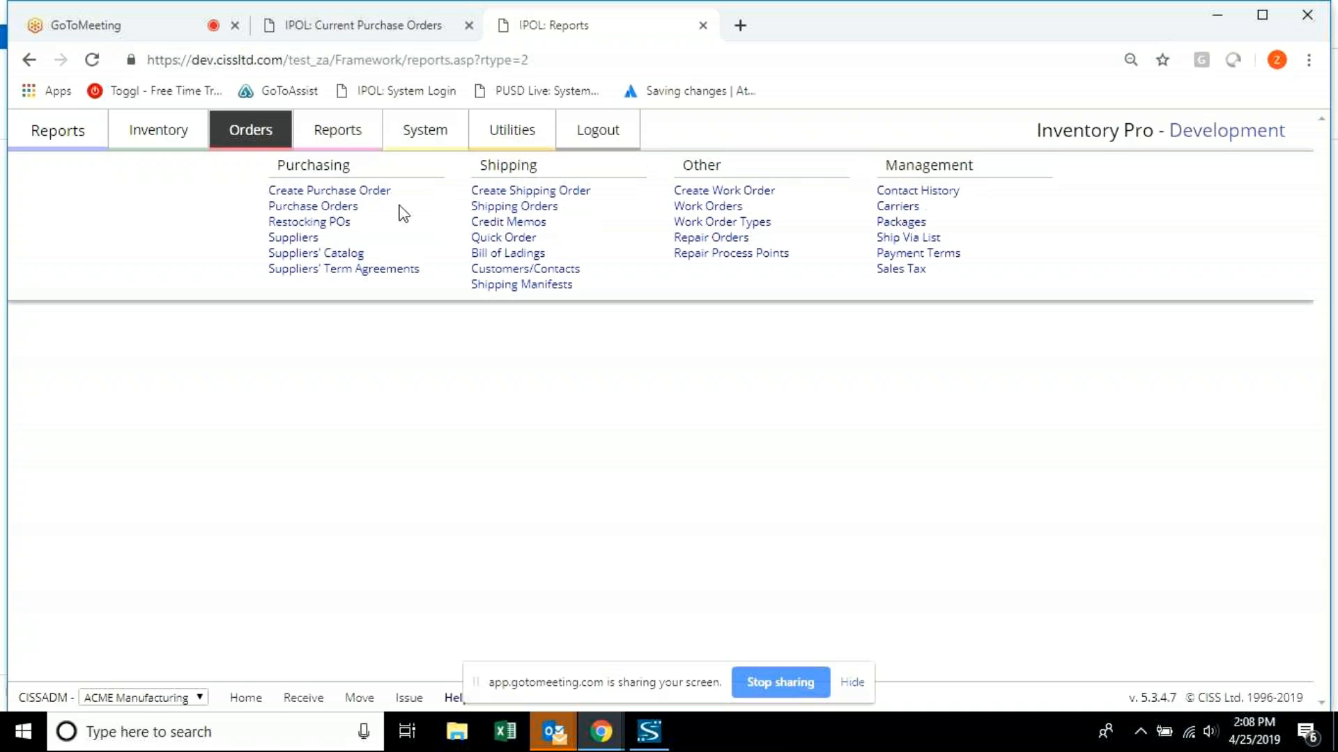
left_click(344, 206)
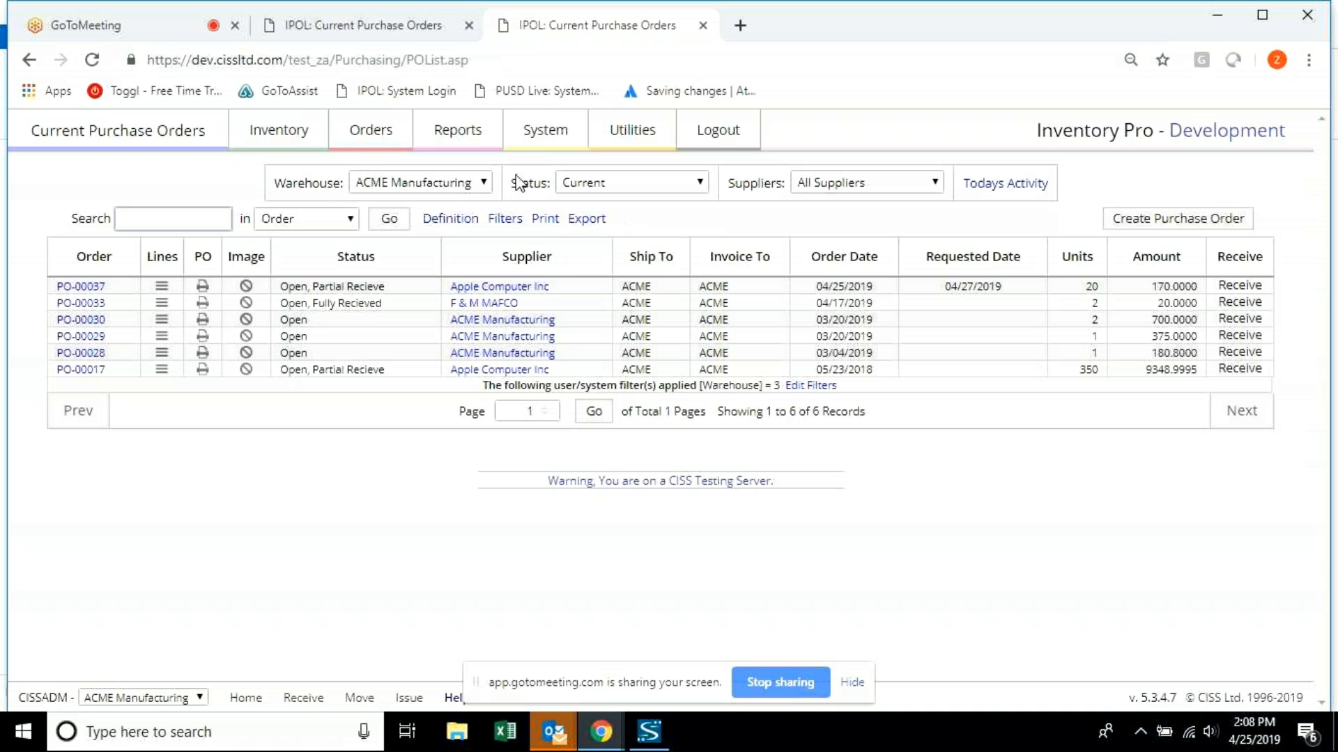
Filter the purchase orders to Completed, view the line items of the 250.00 Apple Computer Inc order and return to the list.
left_click(576, 185)
left_click(600, 242)
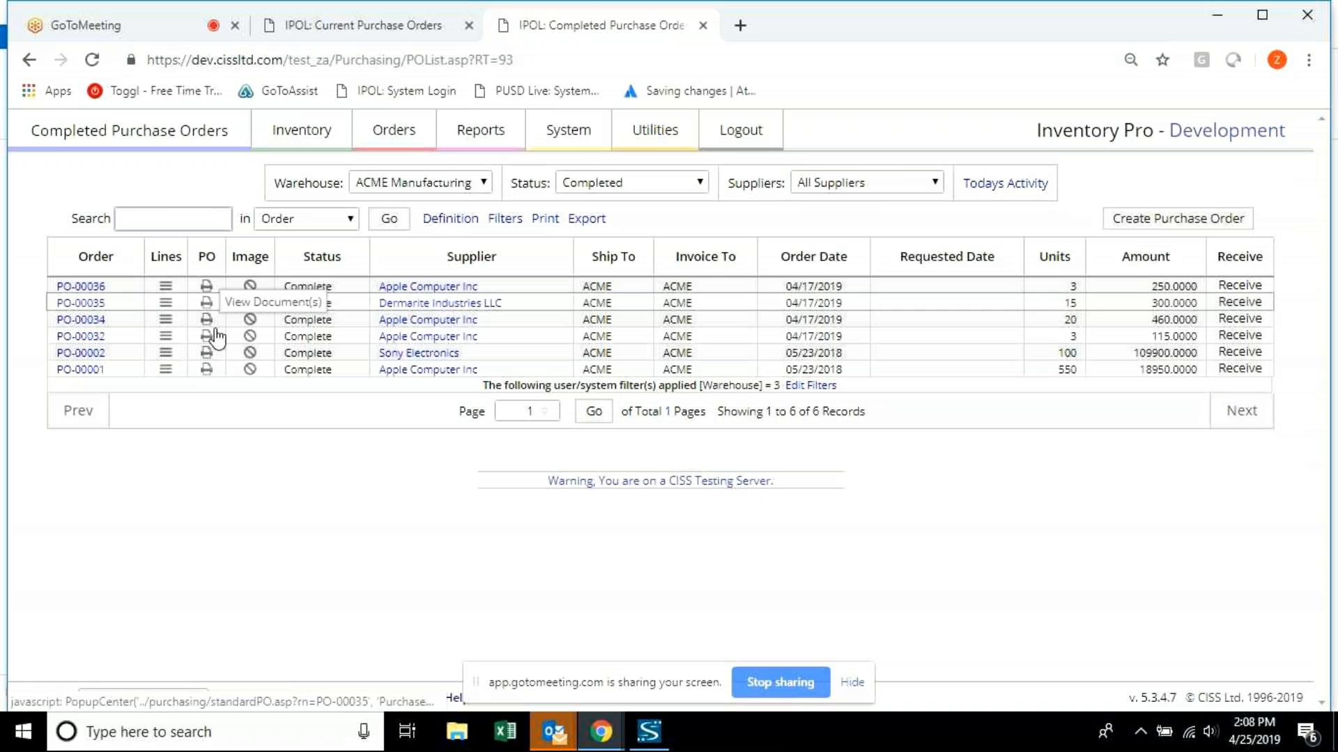
left_click(176, 292)
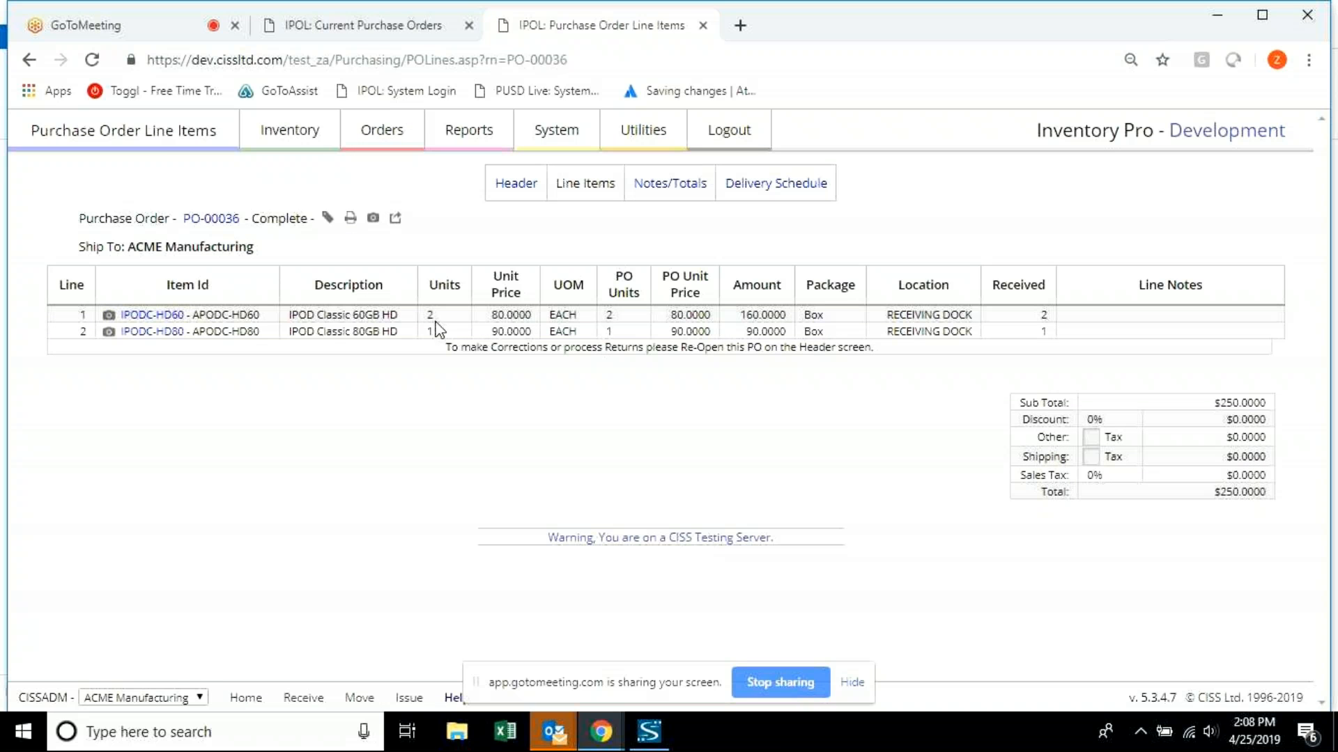
left_click(25, 64)
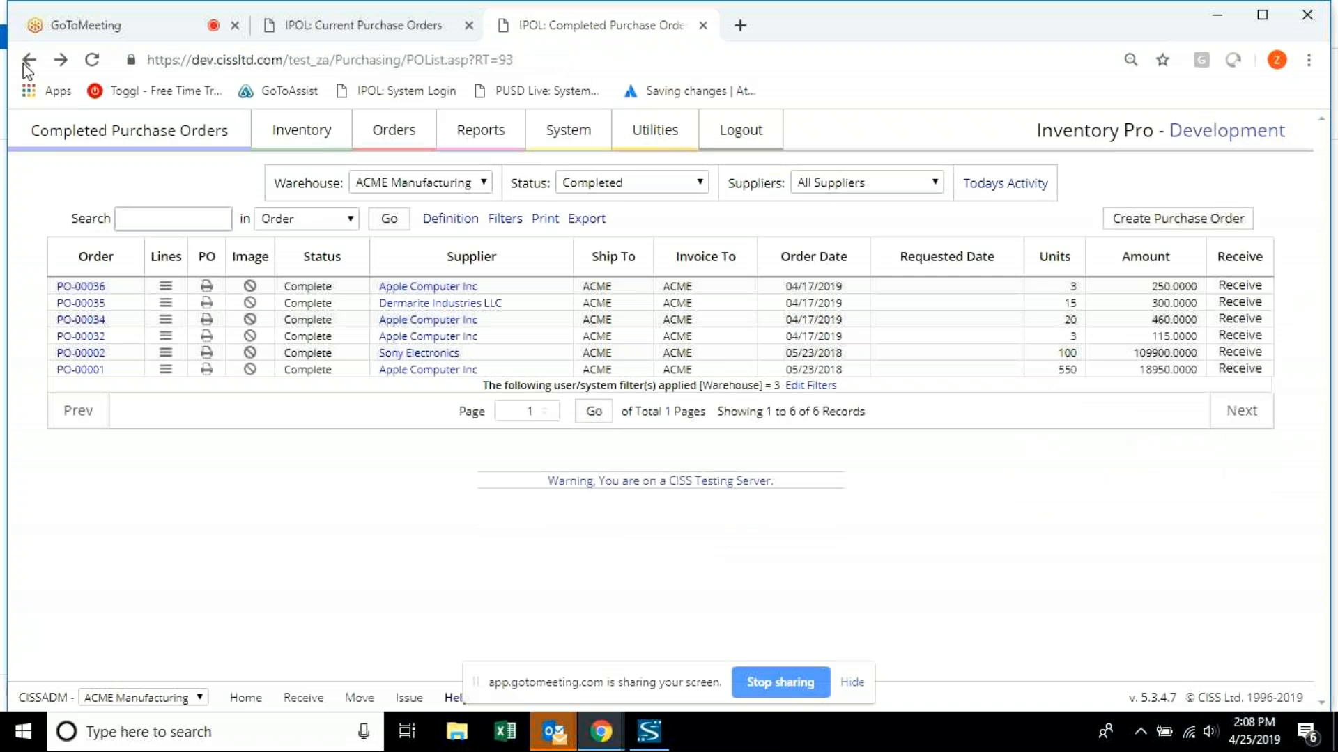
From the current purchase orders, open the F & M MAFCO order's line items and check its returns and corrections screens.
left_click(28, 64)
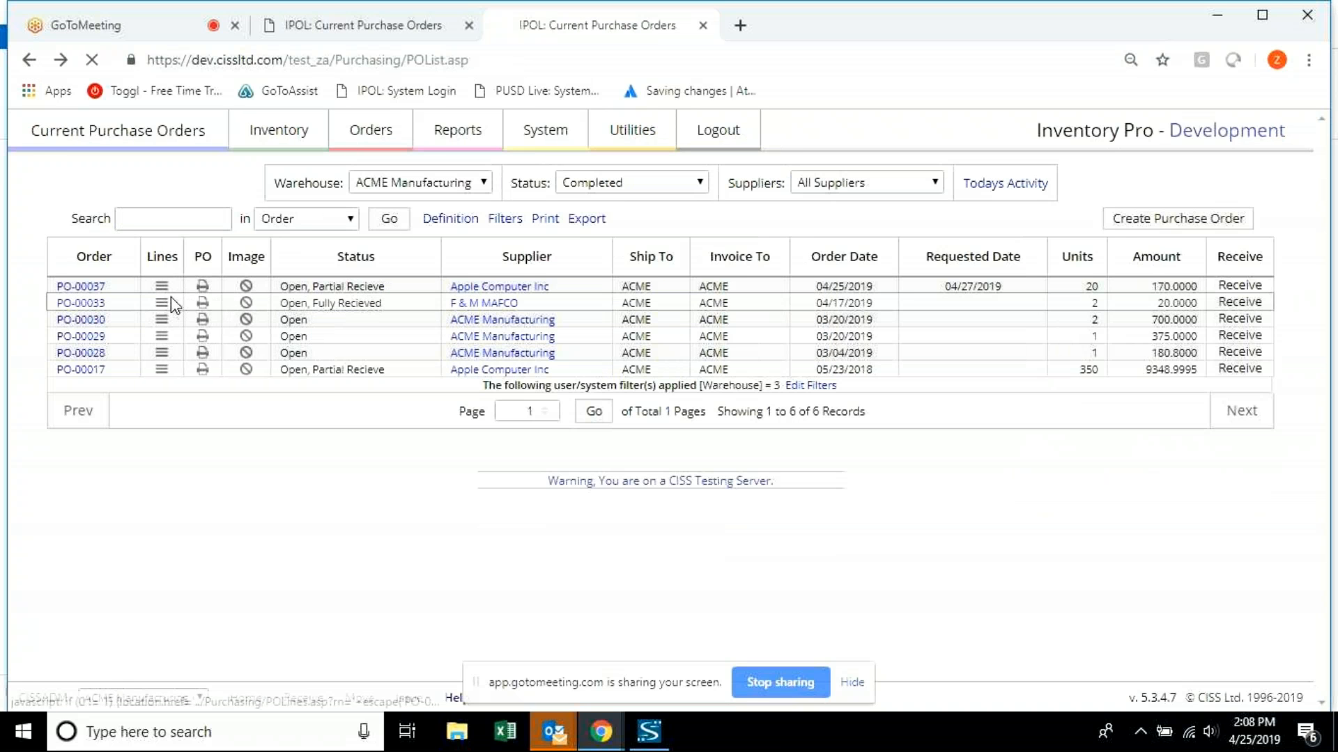
left_click(167, 303)
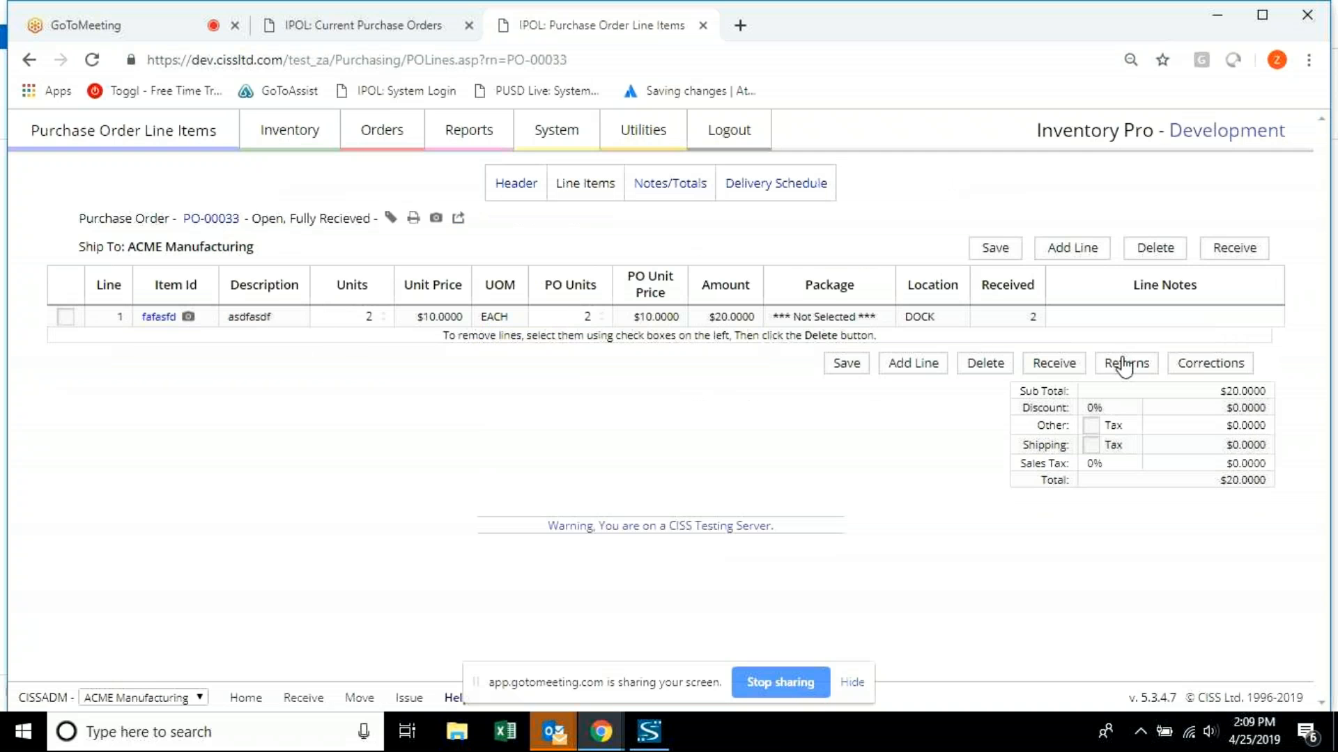
left_click(1124, 365)
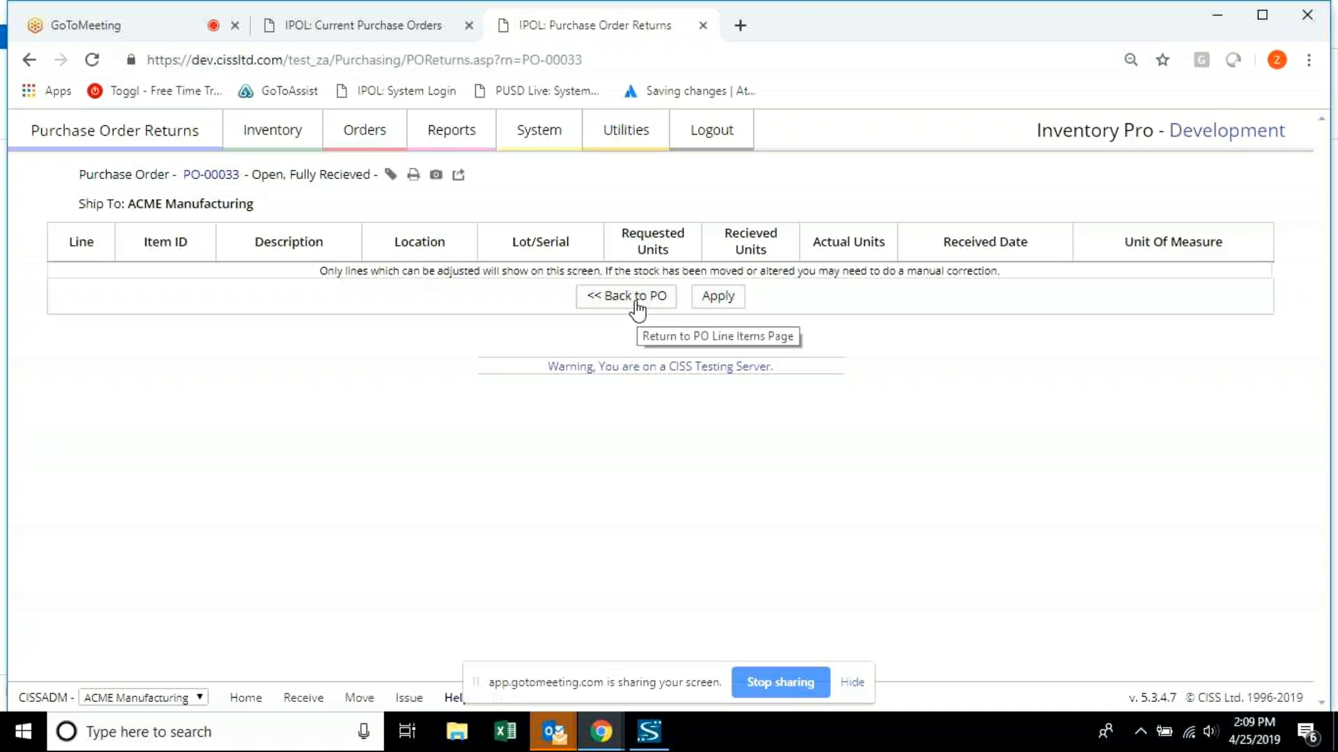
left_click(636, 305)
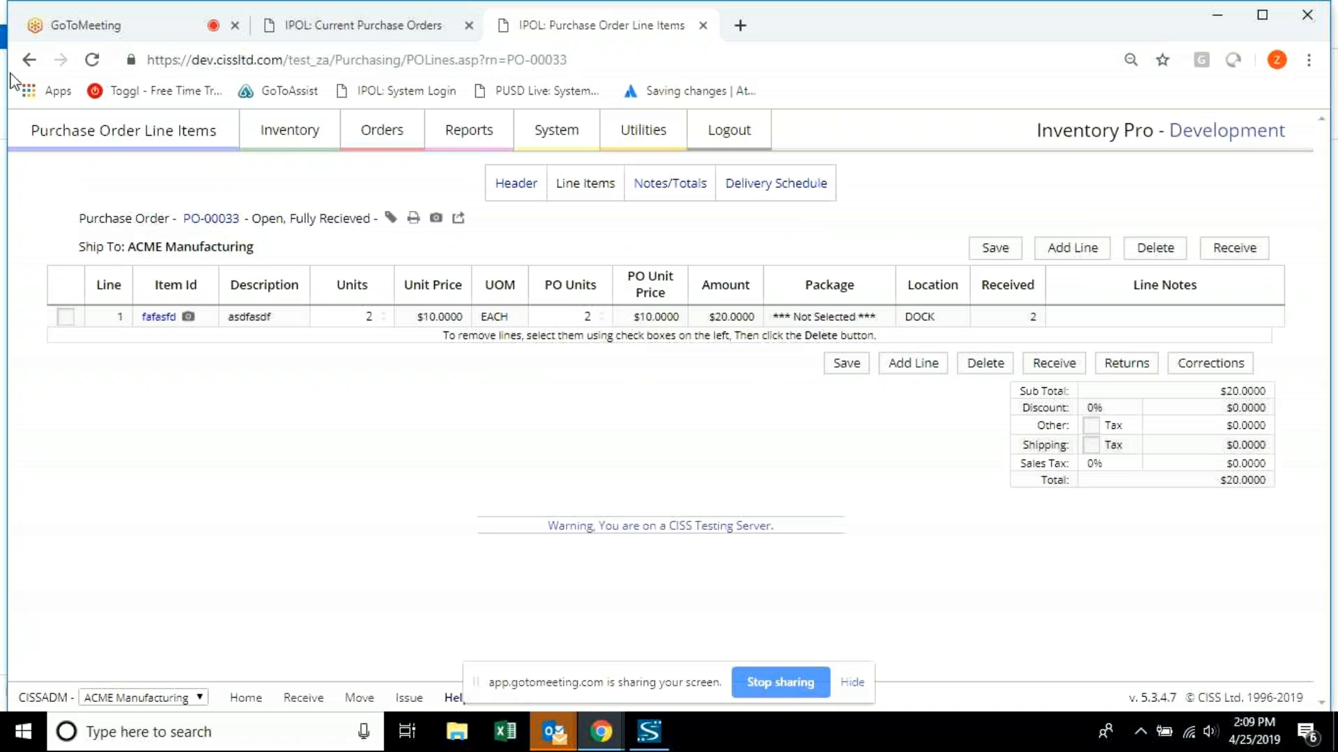
mouse_move(370, 143)
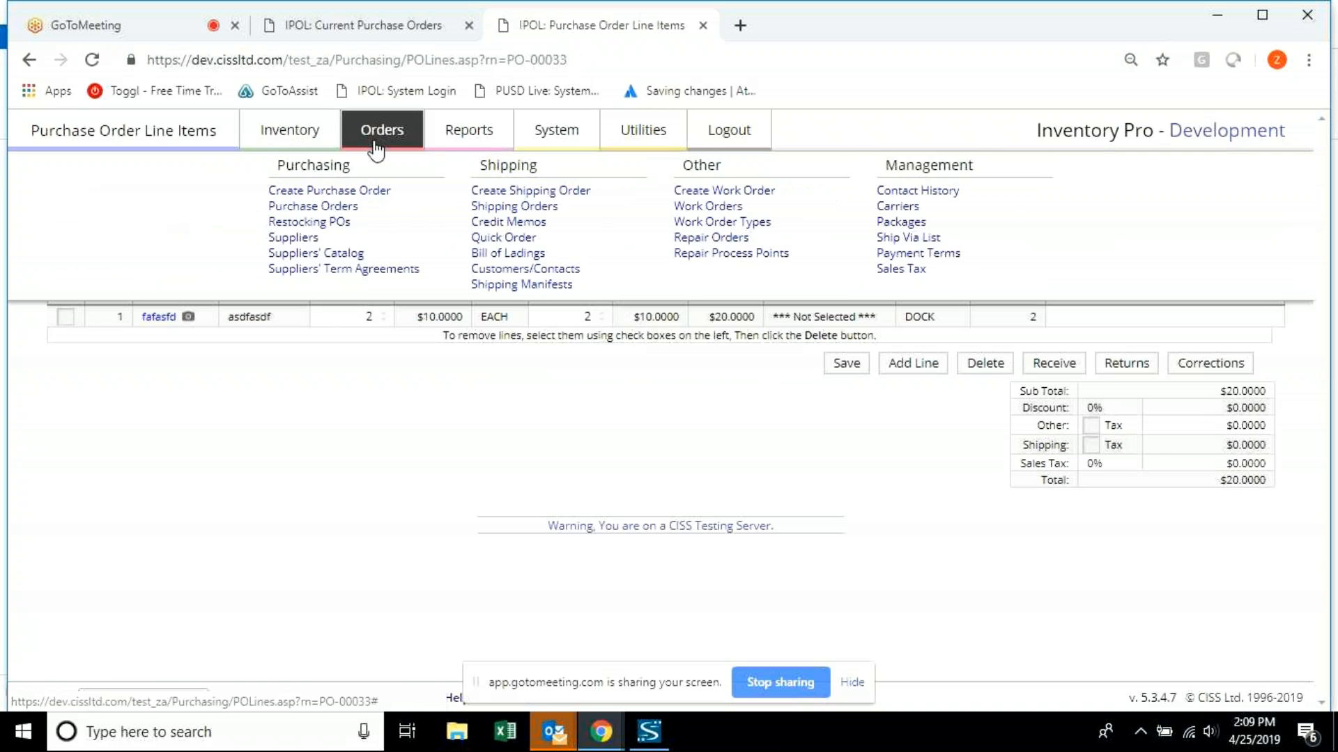
left_click(1210, 362)
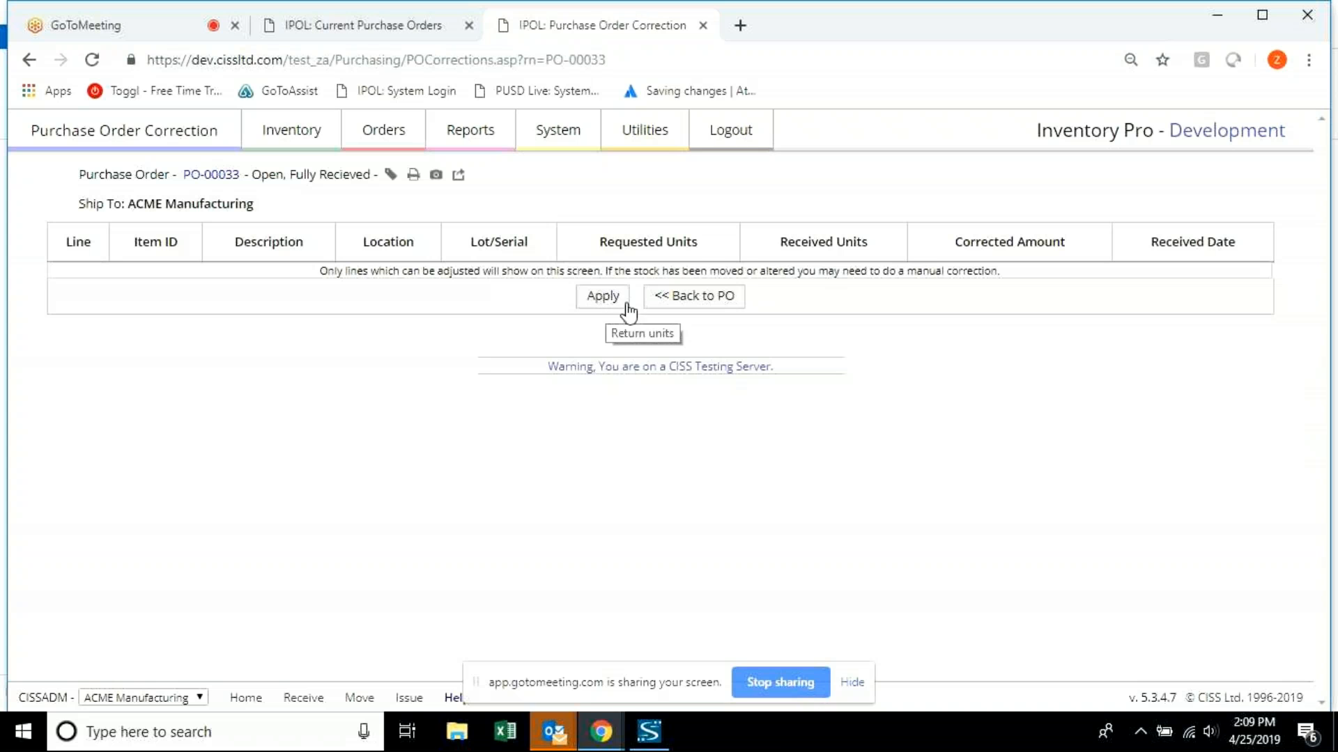
left_click(655, 310)
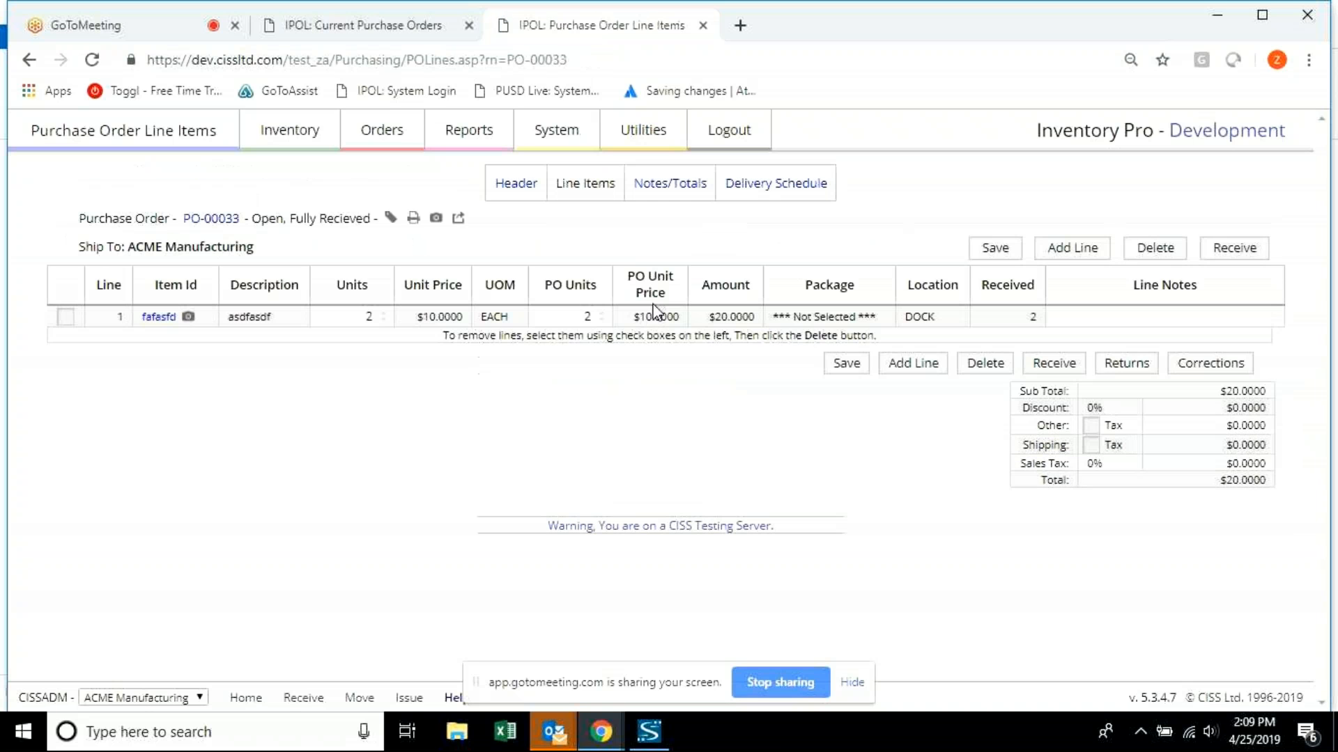
Try to receive the current ACME Manufacturing purchase order for two IPODC-W-60 units as a partial receipt.
mouse_move(374, 142)
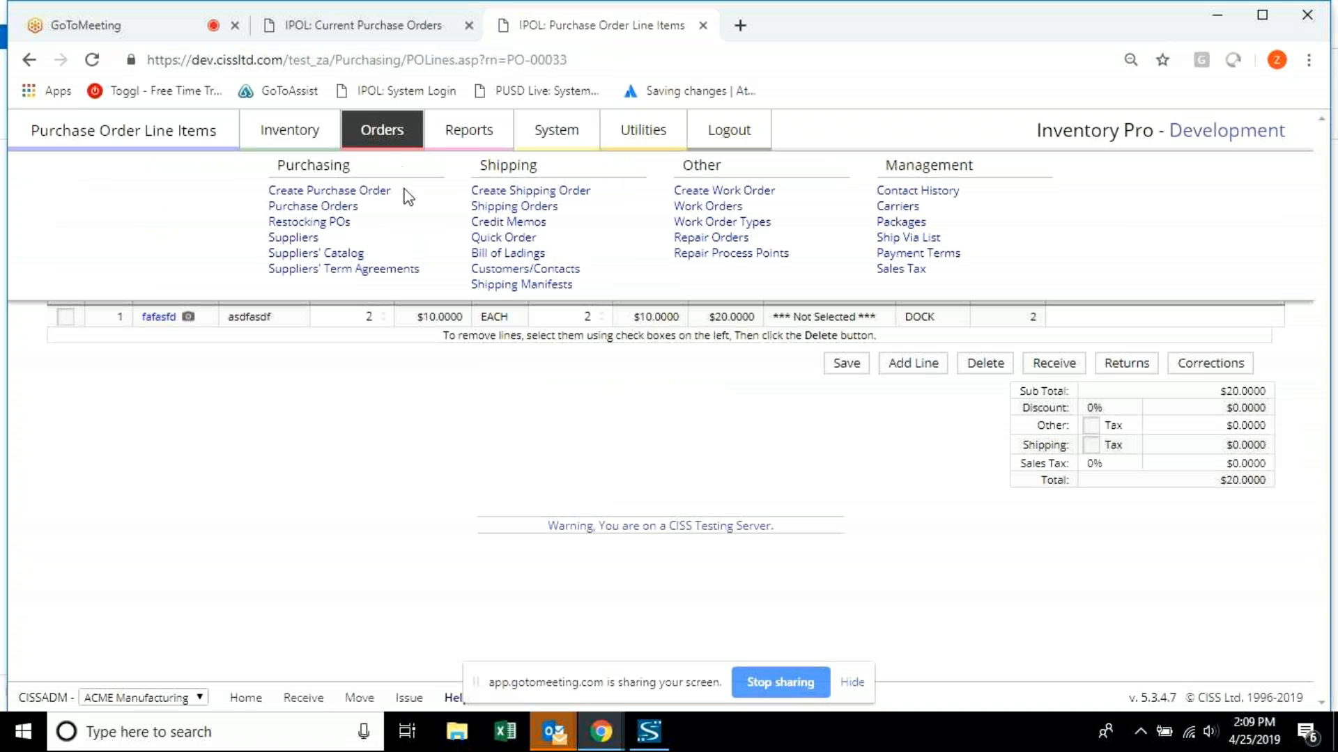
left_click(349, 208)
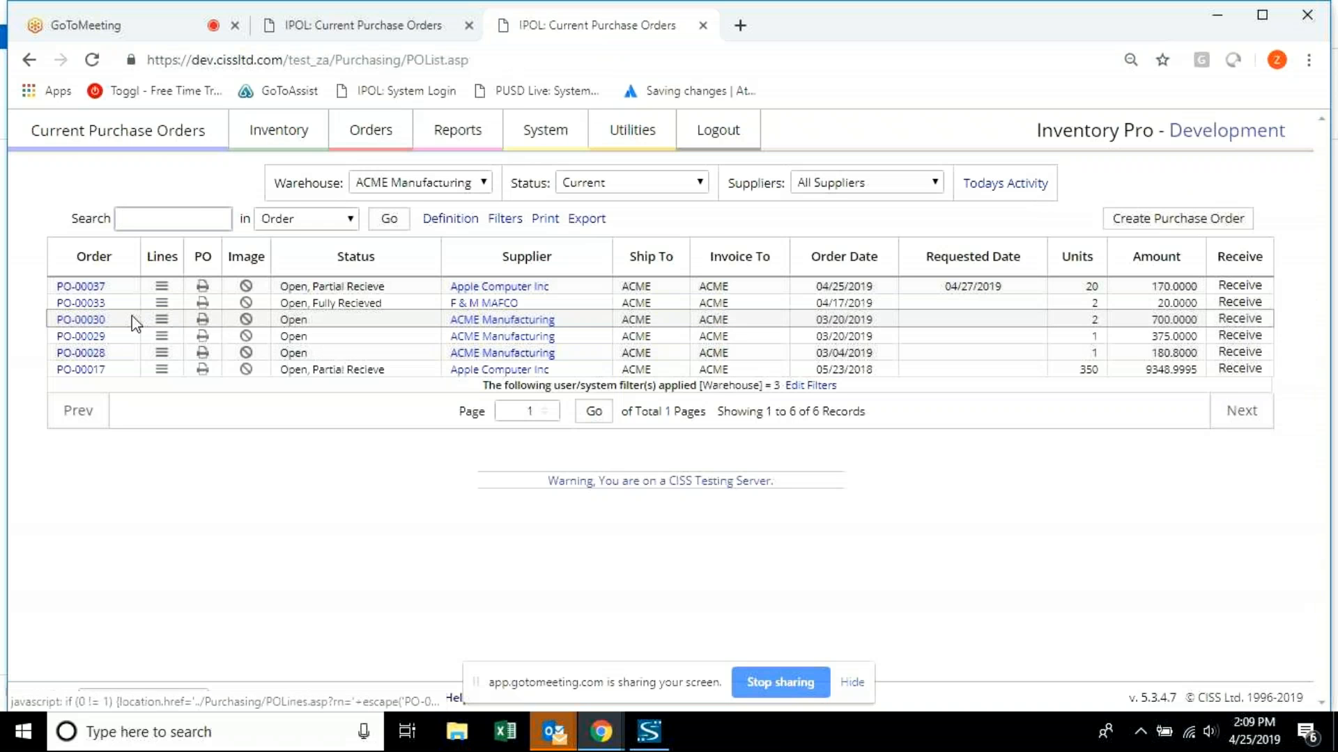
left_click(162, 319)
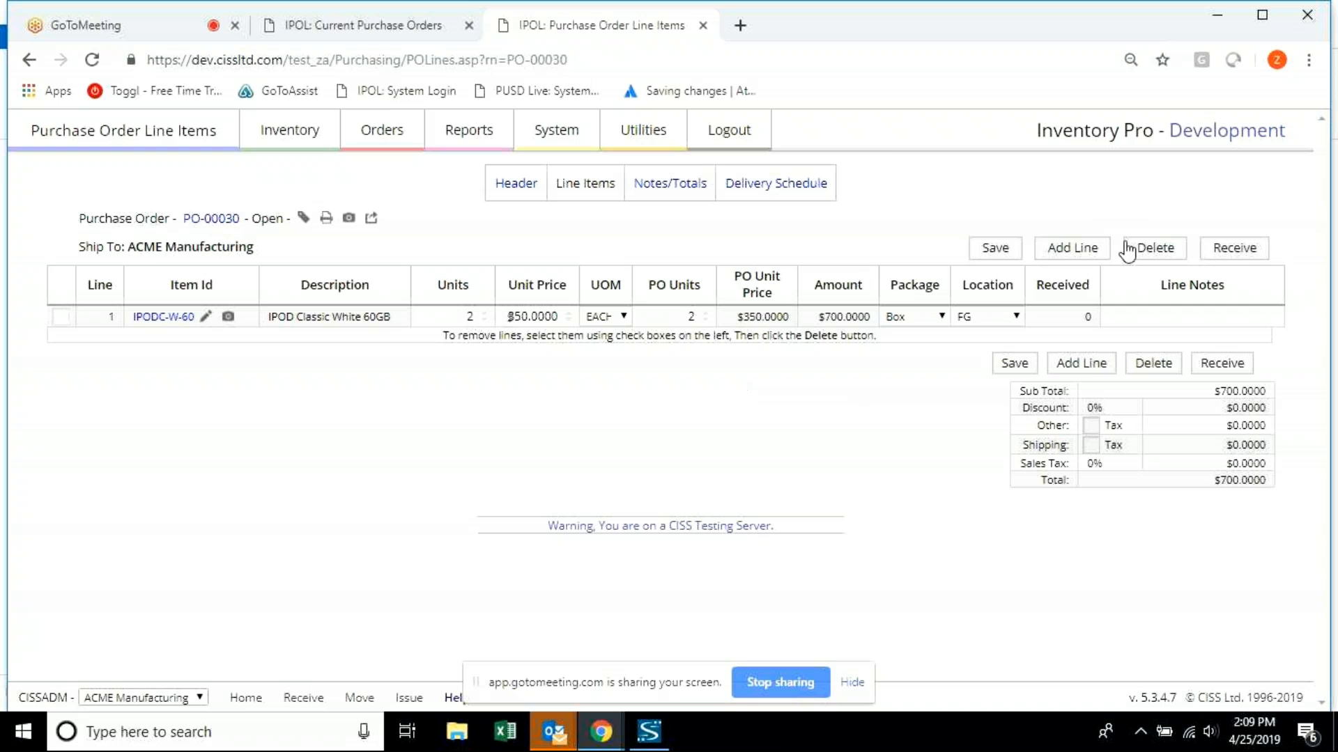
left_click(1221, 250)
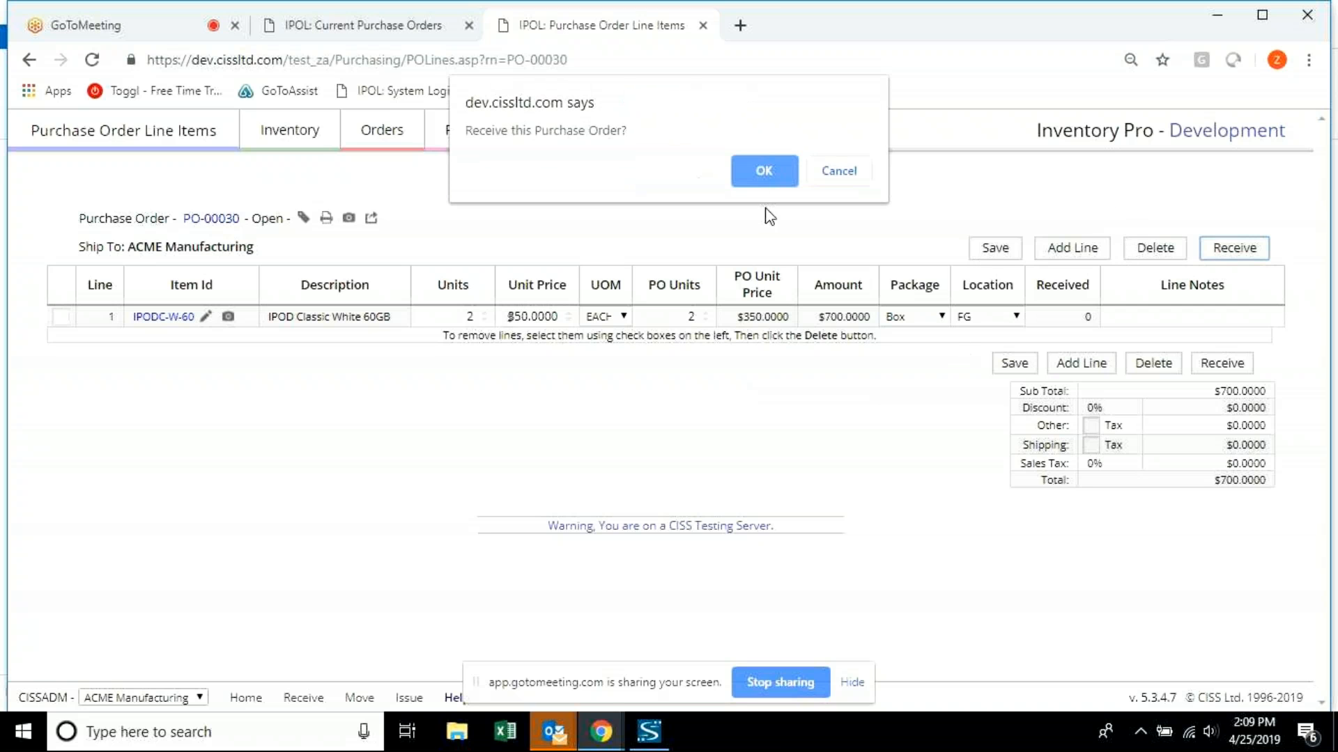
left_click(763, 179)
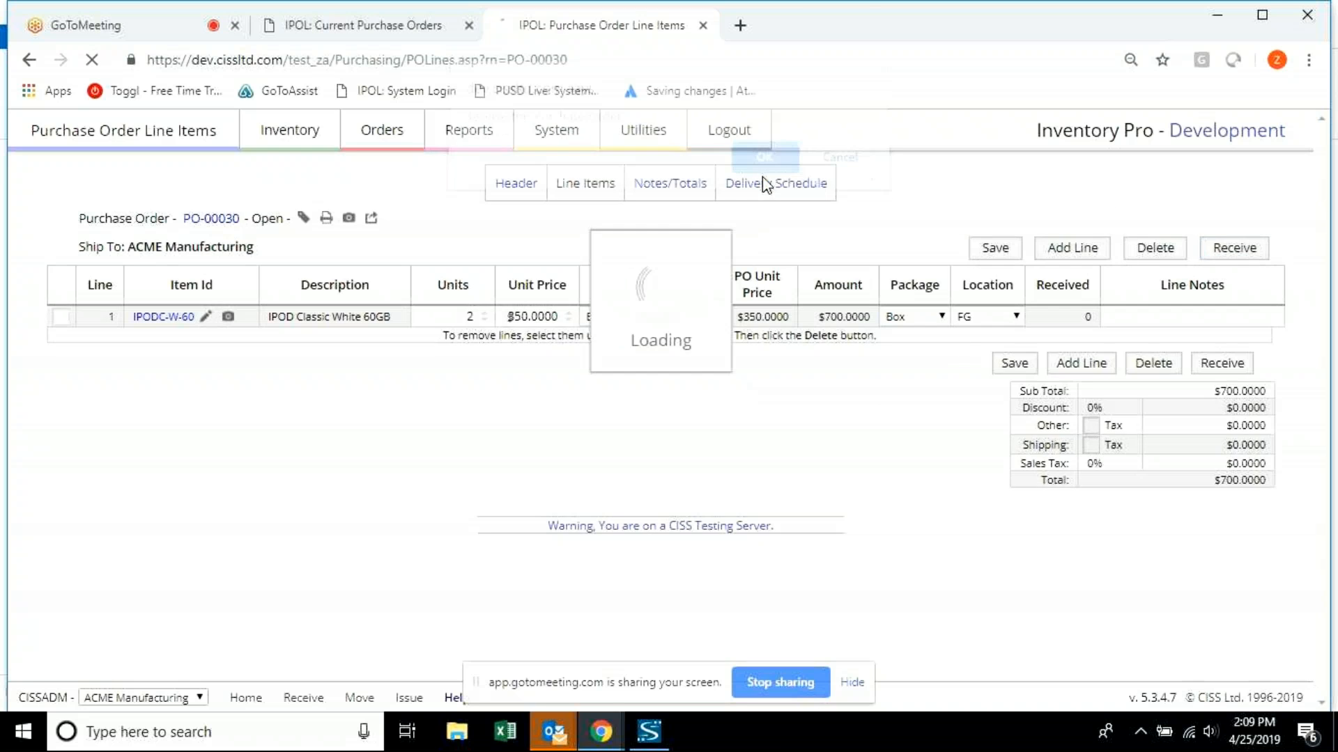
left_click(967, 253)
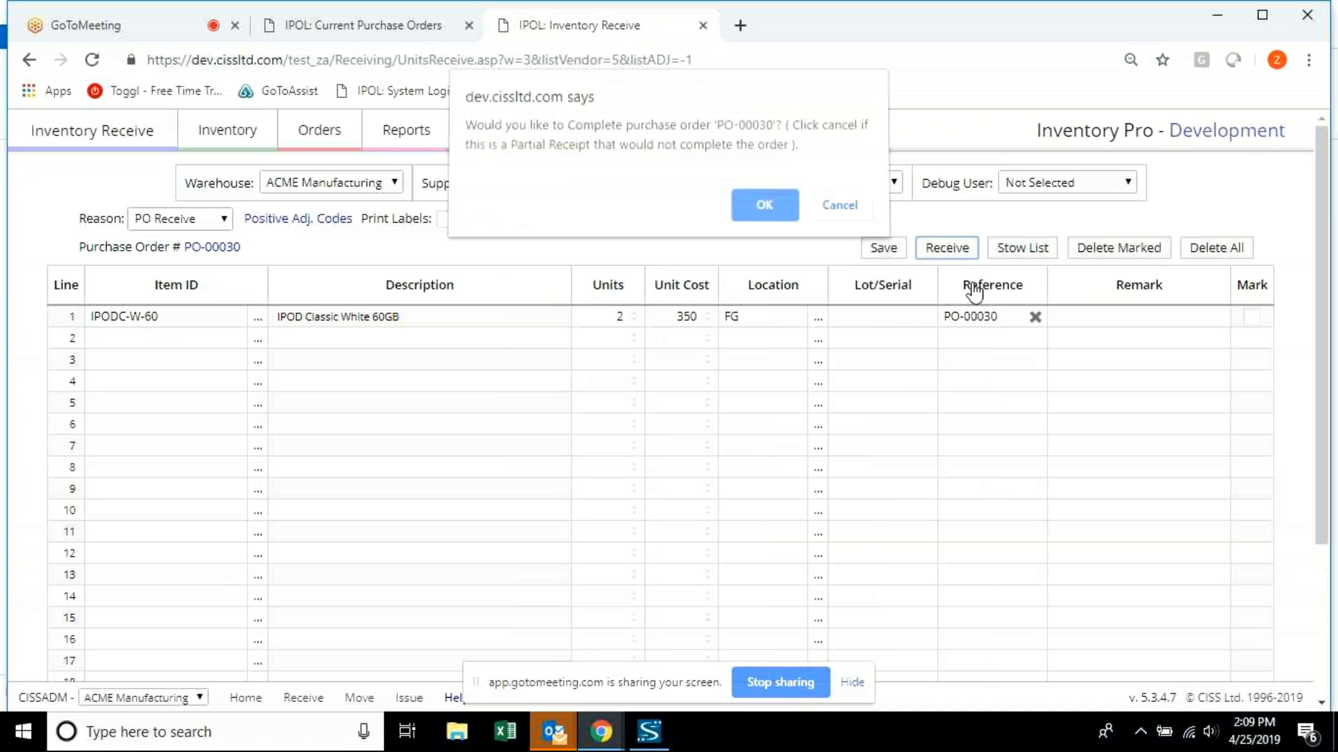
left_click(836, 209)
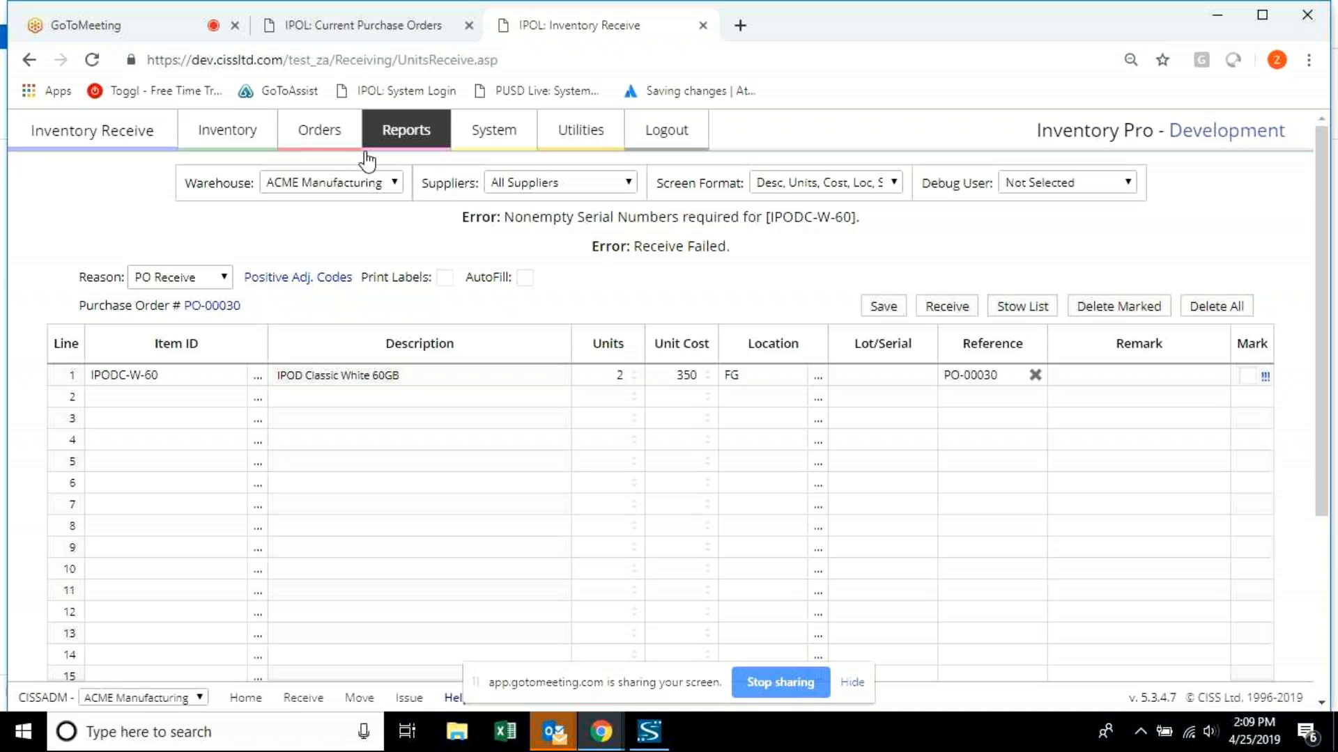
Open the 180.80 ACME Manufacturing purchase order's line items, set the IPODC-B-80 units to 10 and save.
mouse_move(335, 142)
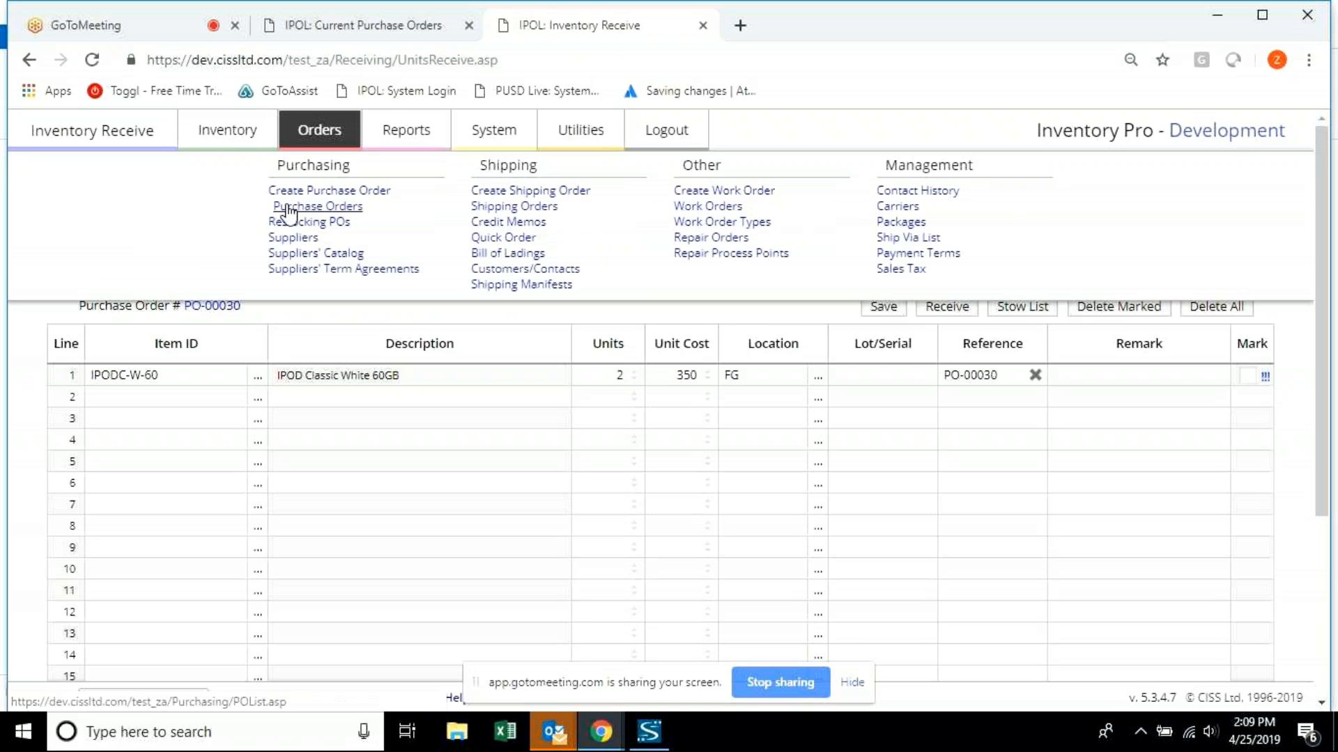
left_click(300, 207)
left_click(163, 354)
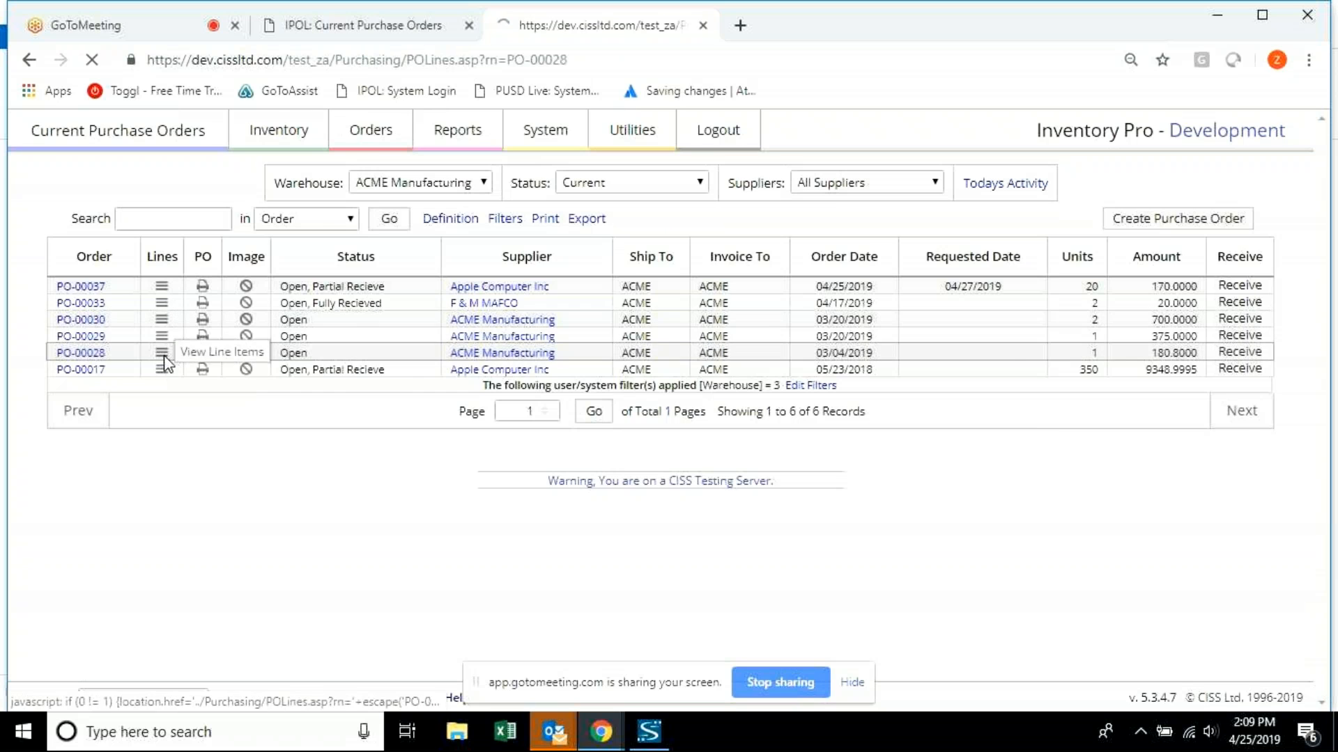
left_click(462, 314)
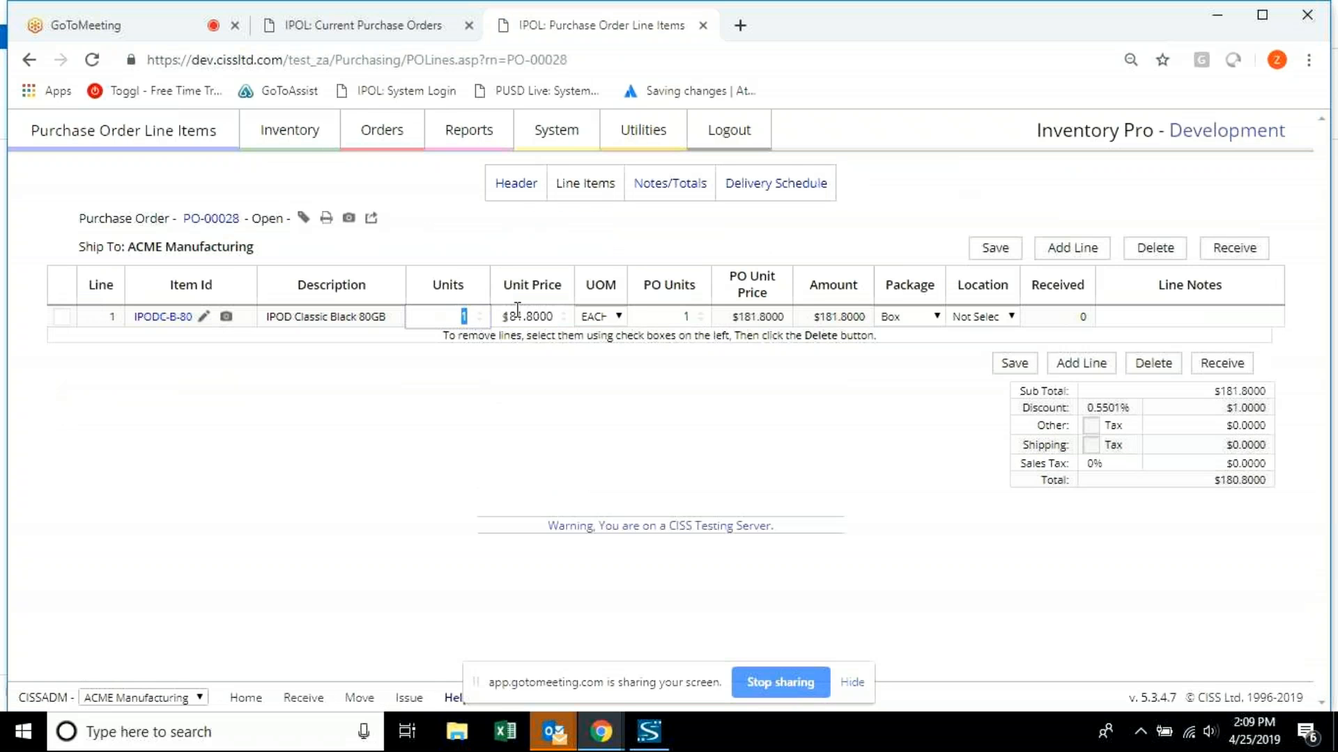
type("0")
left_click(987, 255)
Close the pending receive transaction and try to receive the ten IPODC-B-80 units as a partial receipt.
left_click(1234, 249)
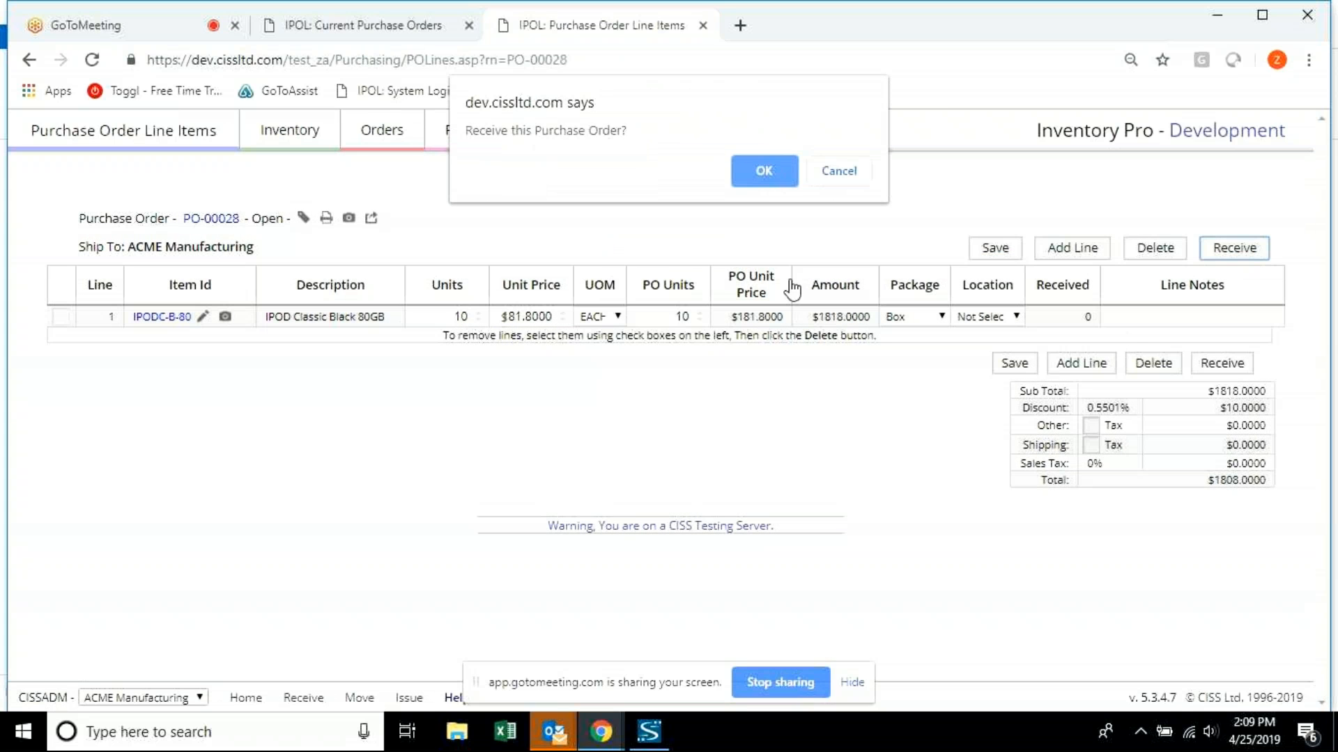
left_click(788, 180)
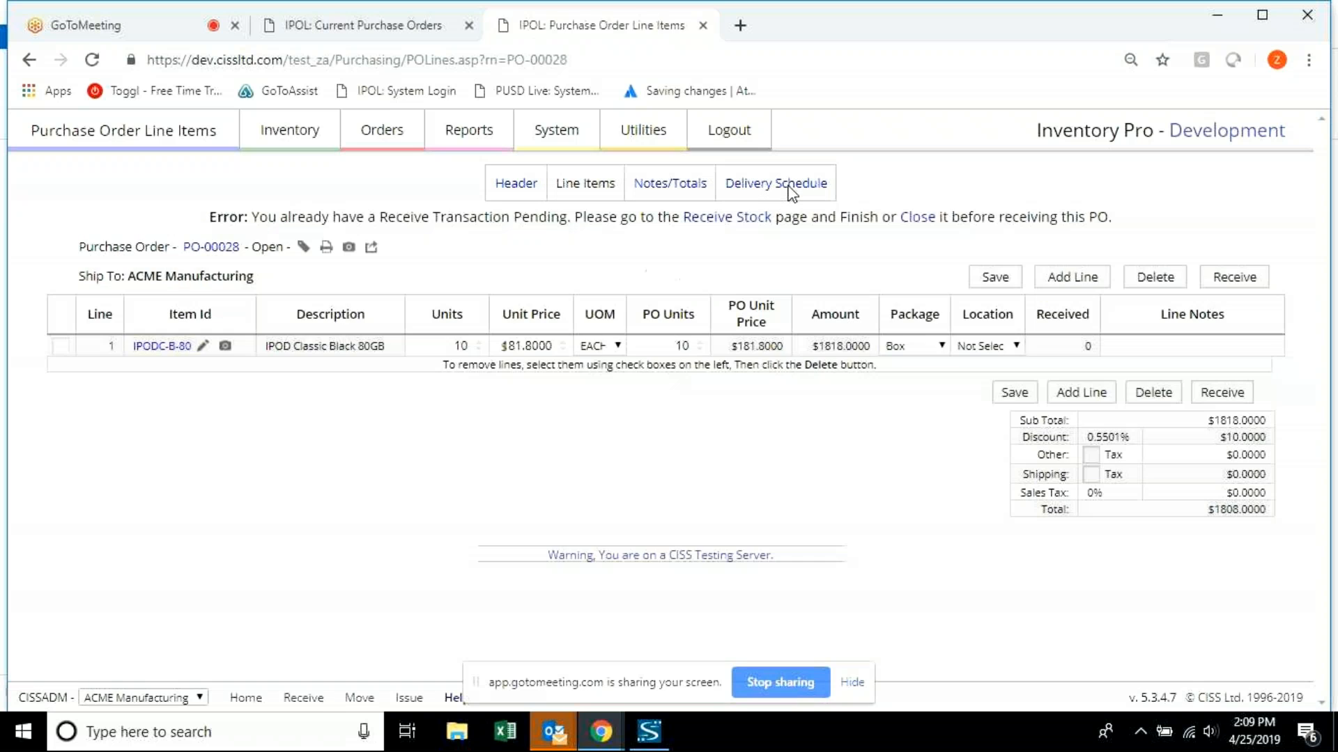
left_click(910, 219)
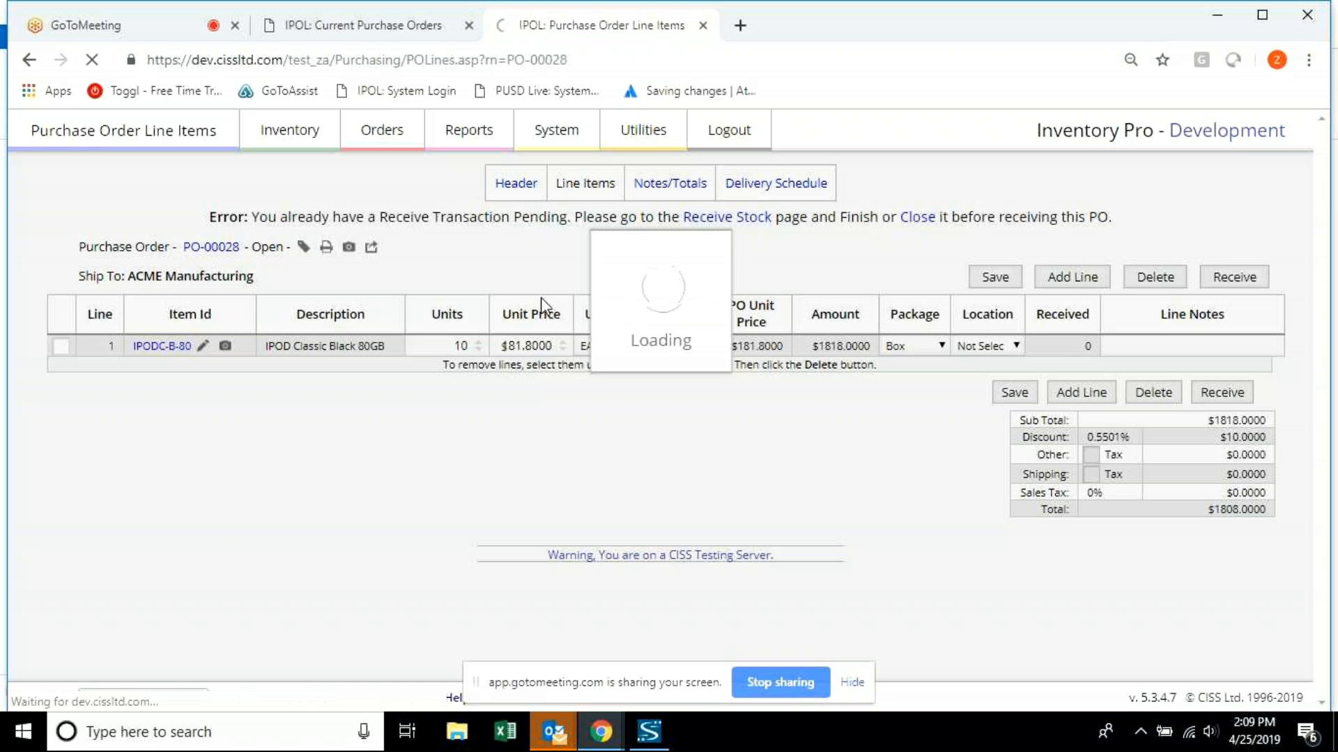
left_click(956, 252)
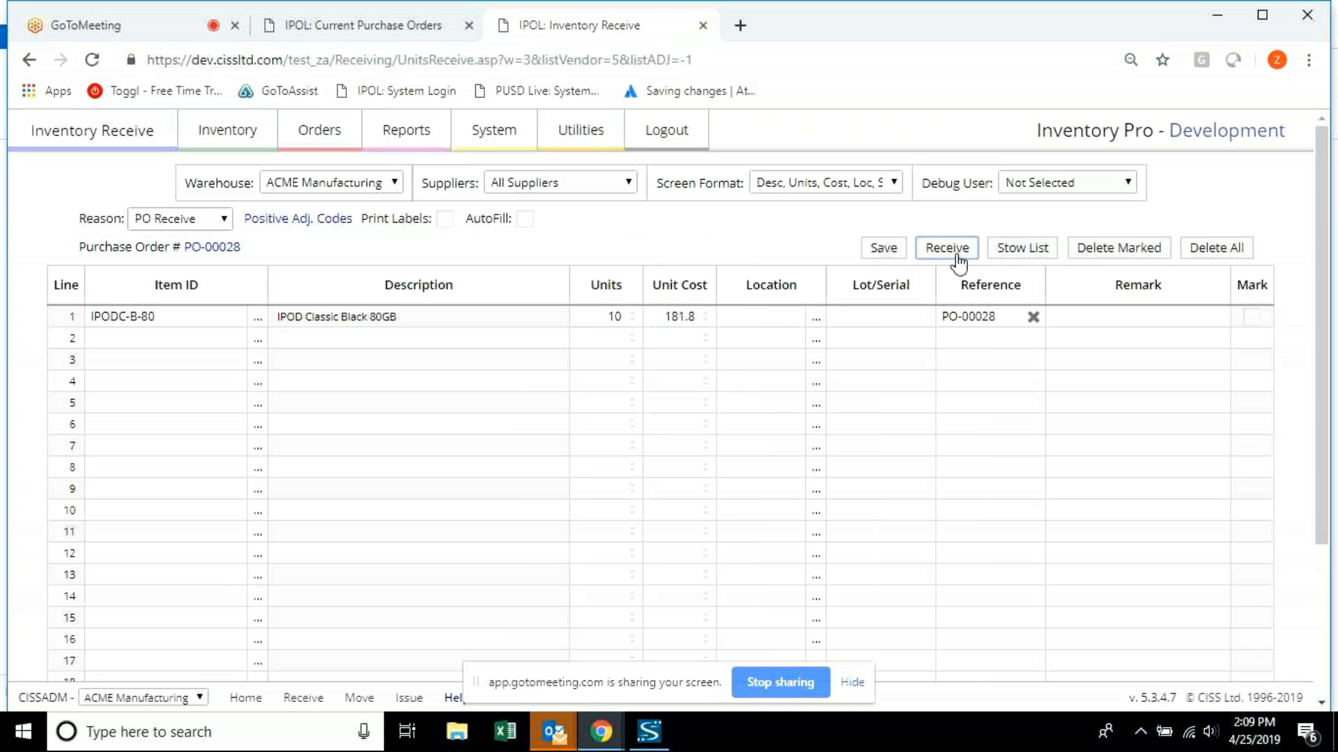
left_click(840, 211)
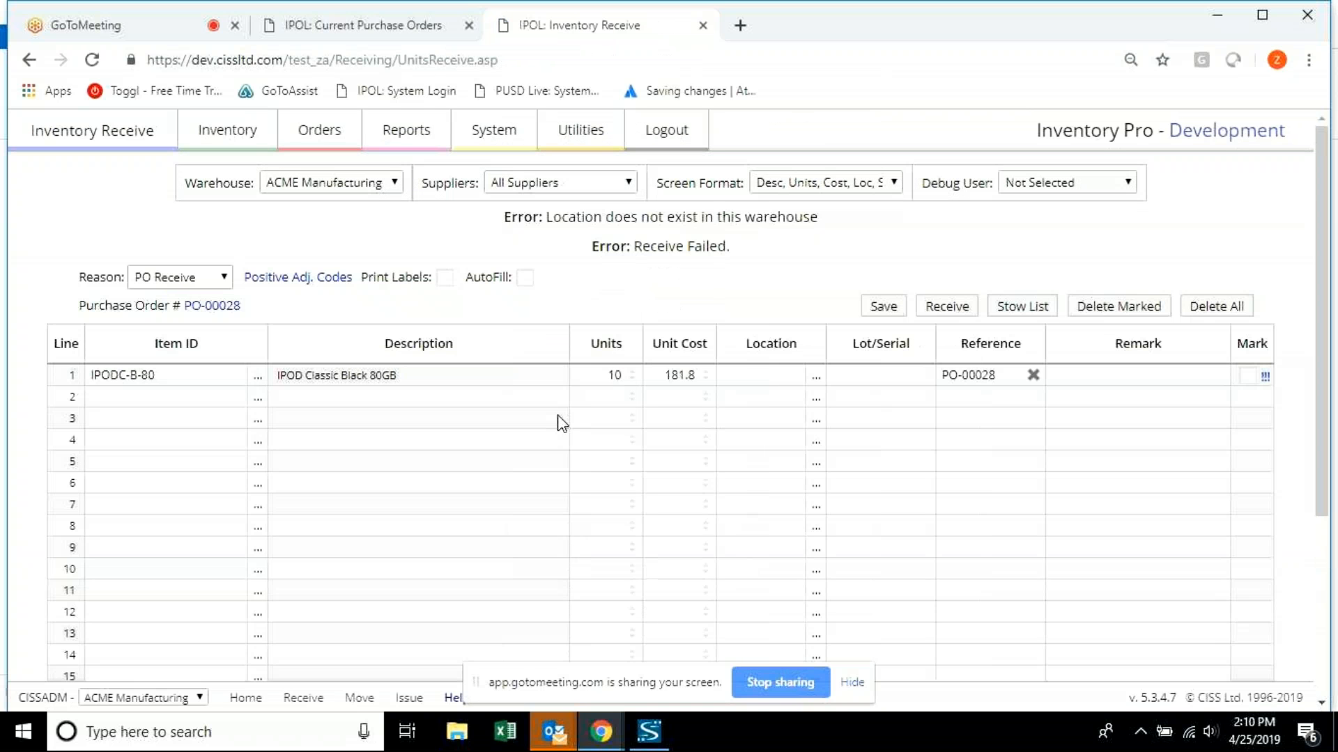
Assign location A-1 to the IPODC-B-80 line and retry the partial receipt.
left_click(814, 379)
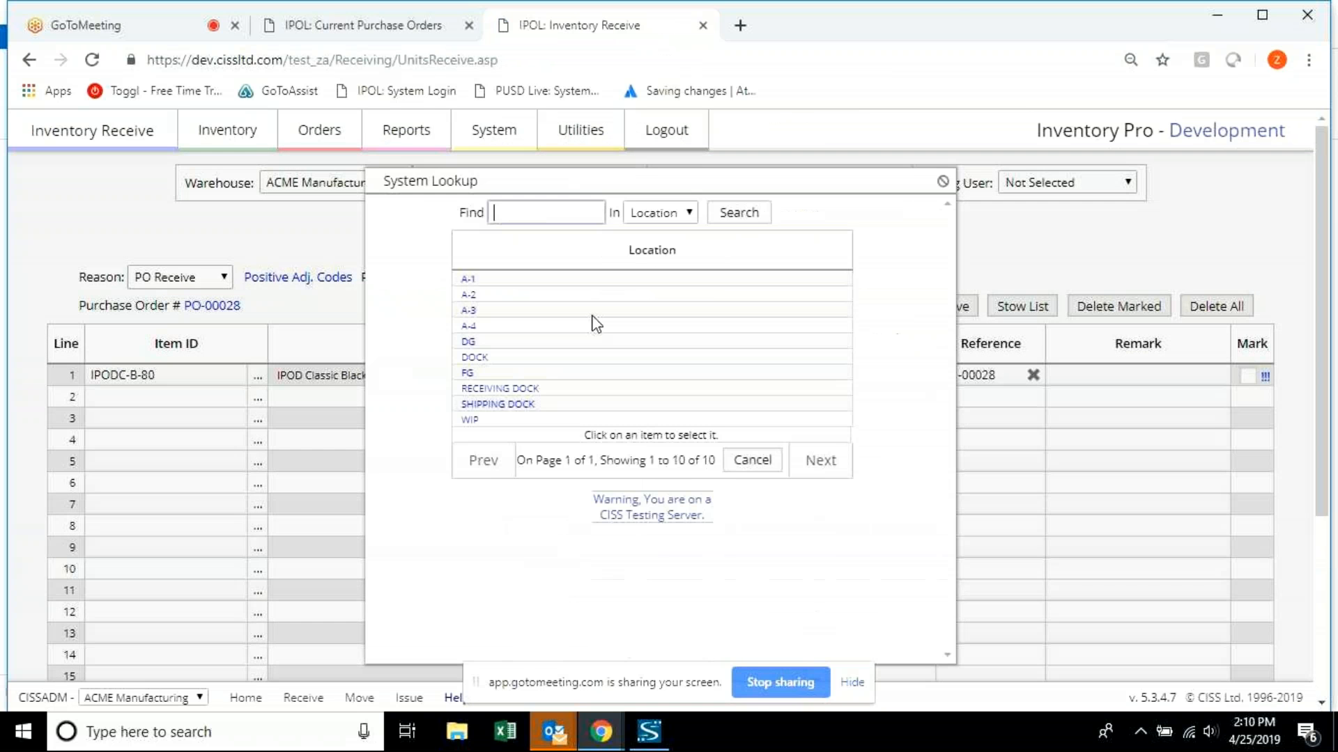
left_click(467, 280)
left_click(948, 308)
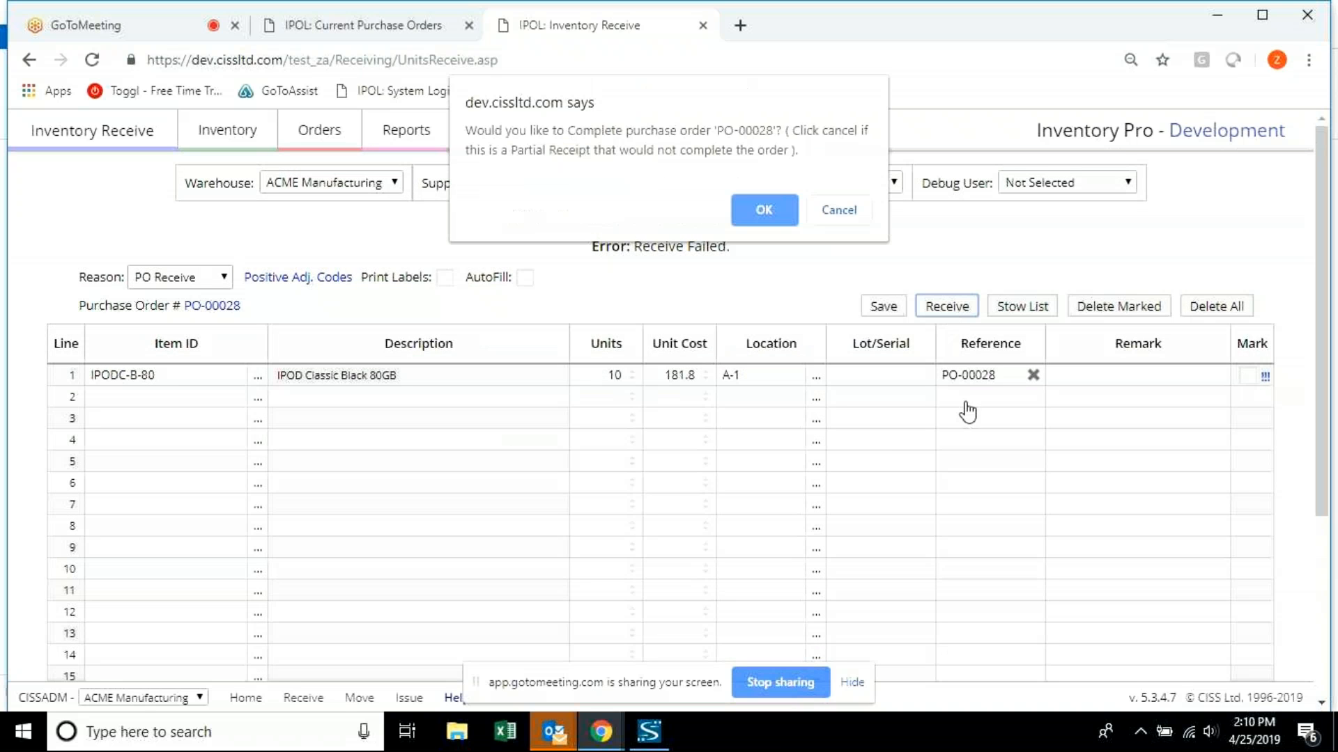
left_click(851, 211)
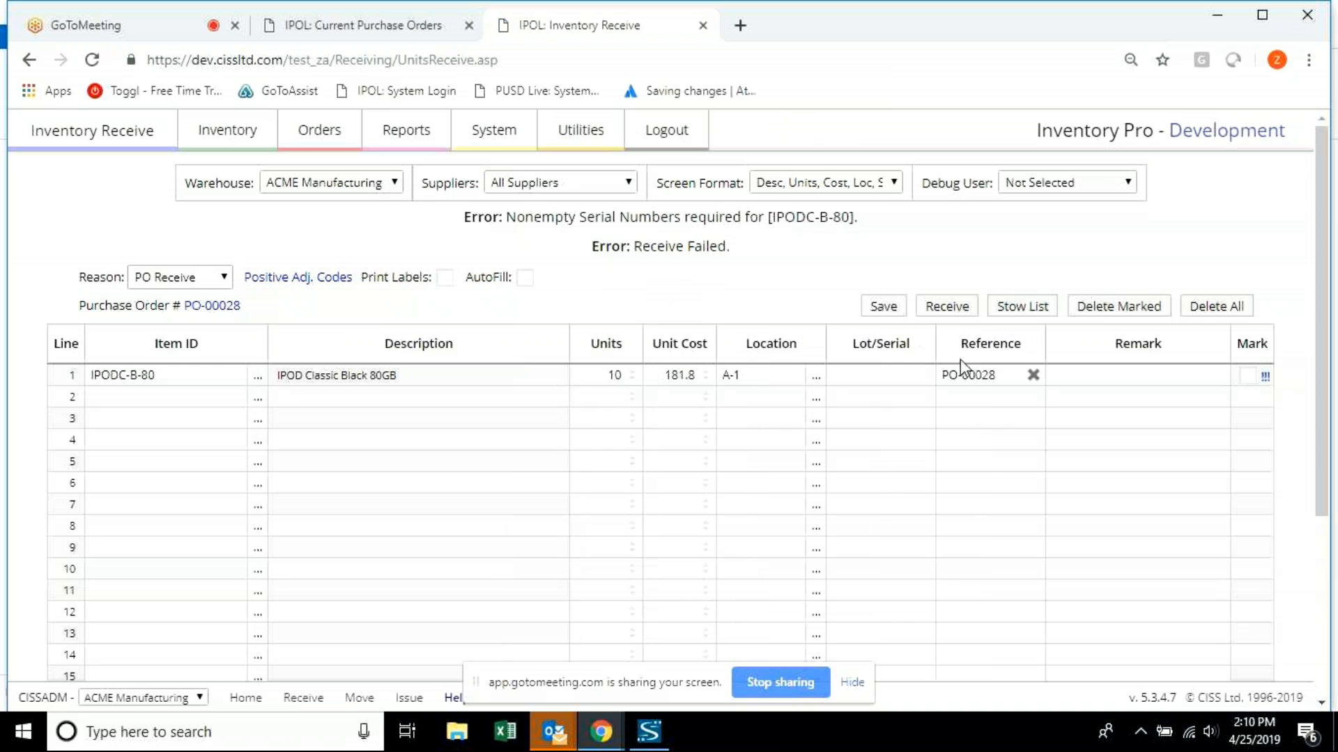
Enter a serial number for the IPODC-B-80 line, save, and try the partial receipt again.
left_click(913, 376)
type("kjcjs")
left_click(883, 304)
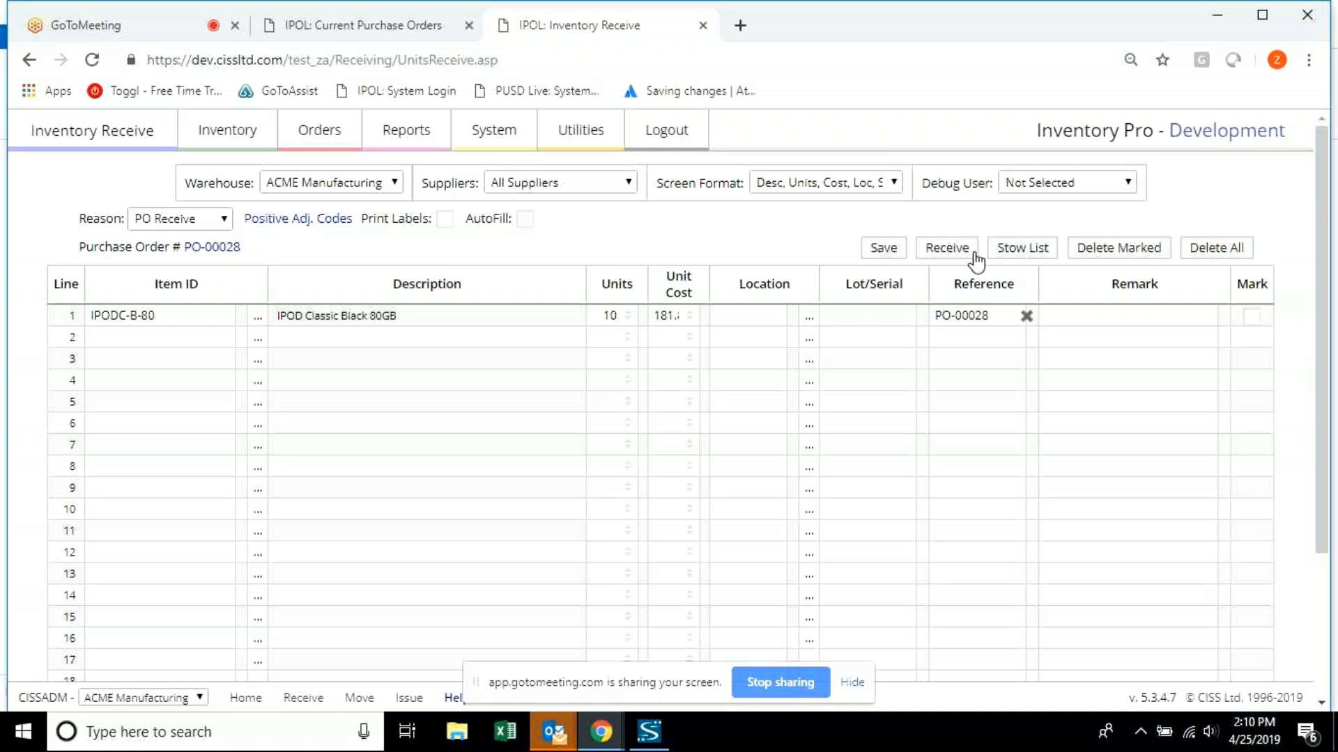
left_click(969, 250)
left_click(838, 208)
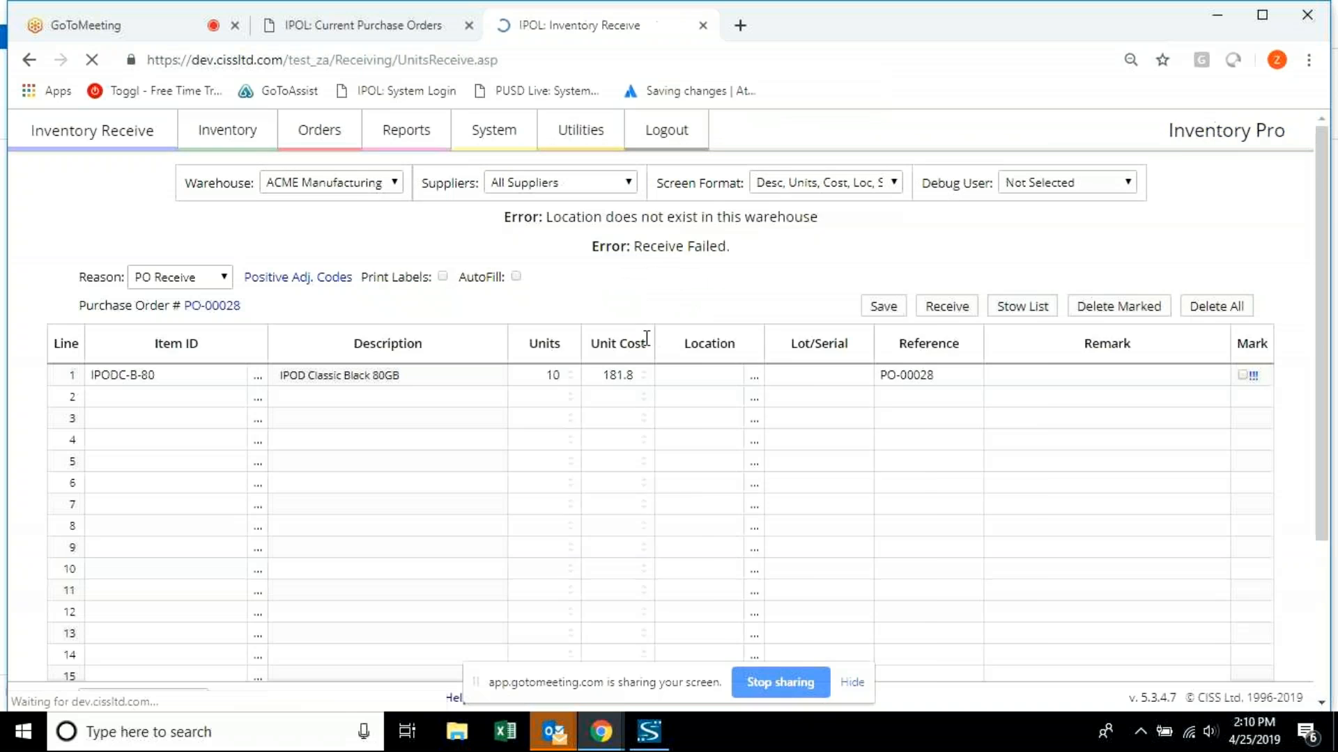
Create and save a new purchase order from the purchase orders list with ACME Manufacturing as supplier.
mouse_move(321, 129)
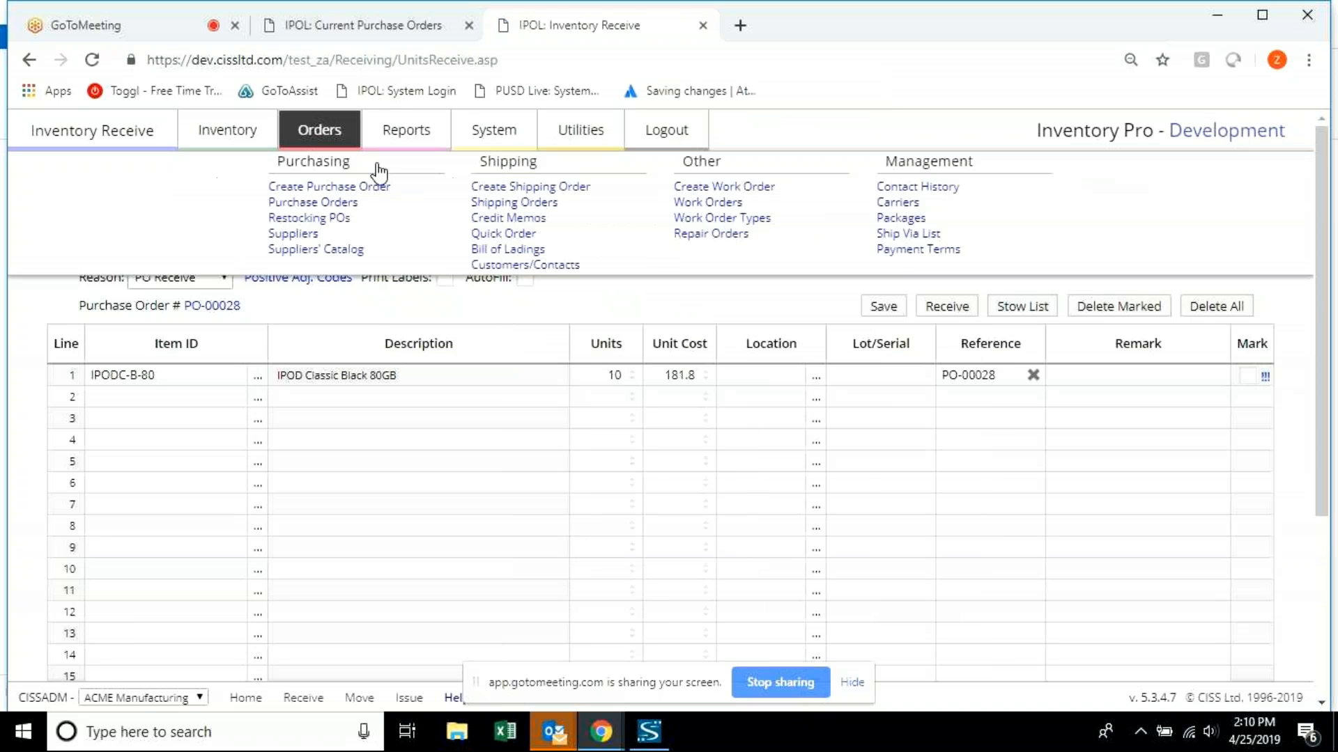
left_click(331, 207)
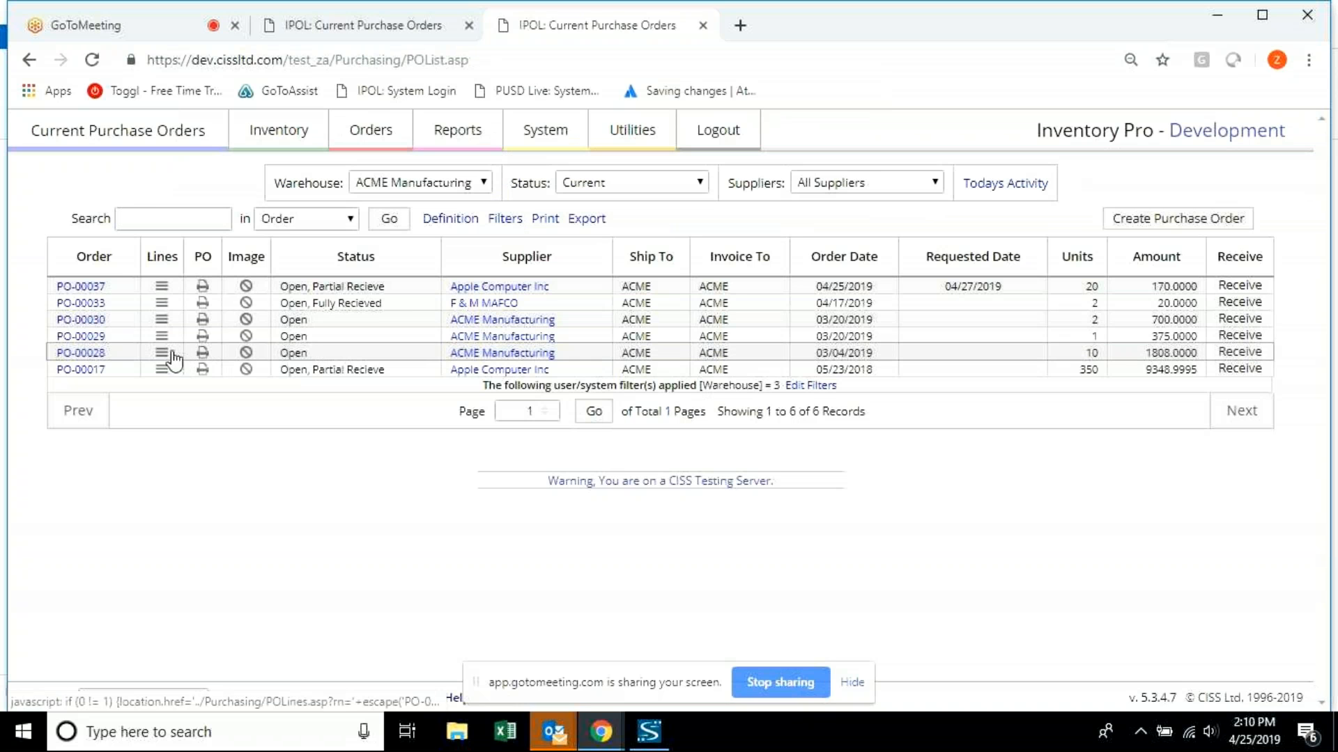
left_click(1141, 217)
left_click(465, 267)
left_click(466, 301)
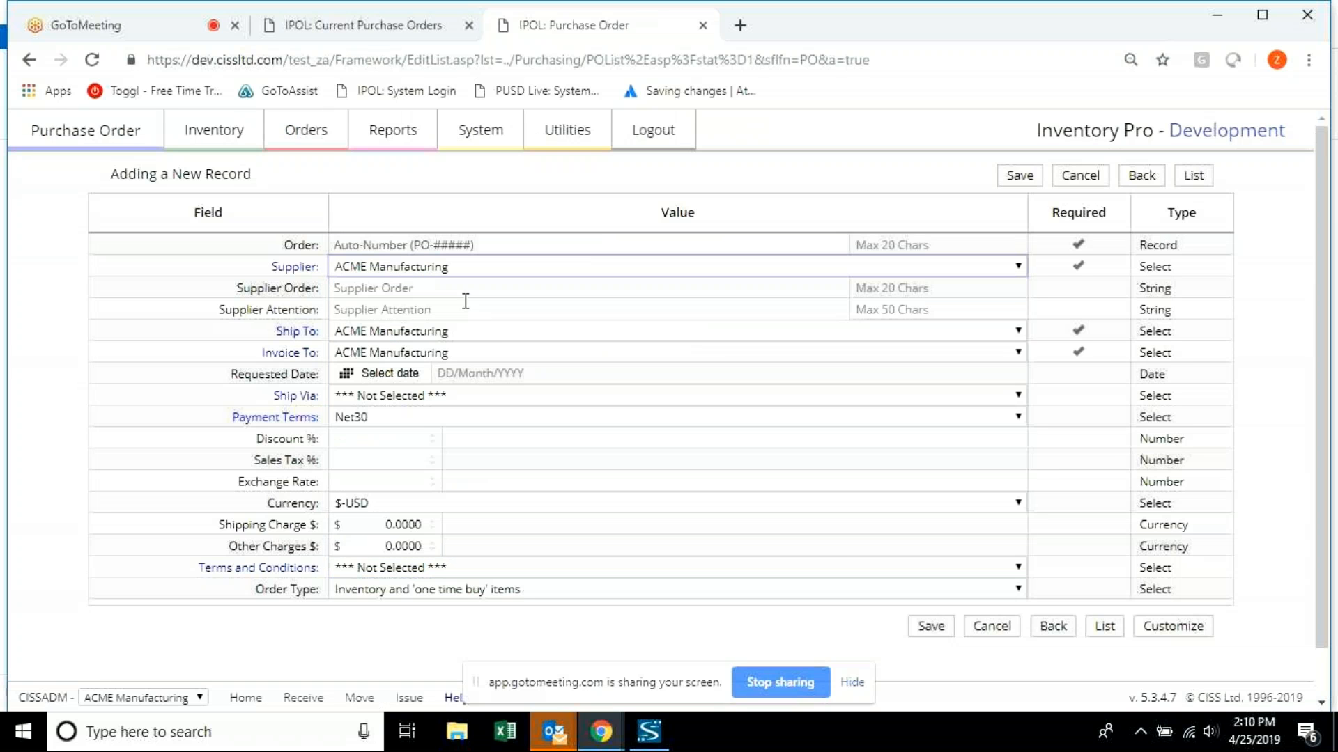
left_click(931, 627)
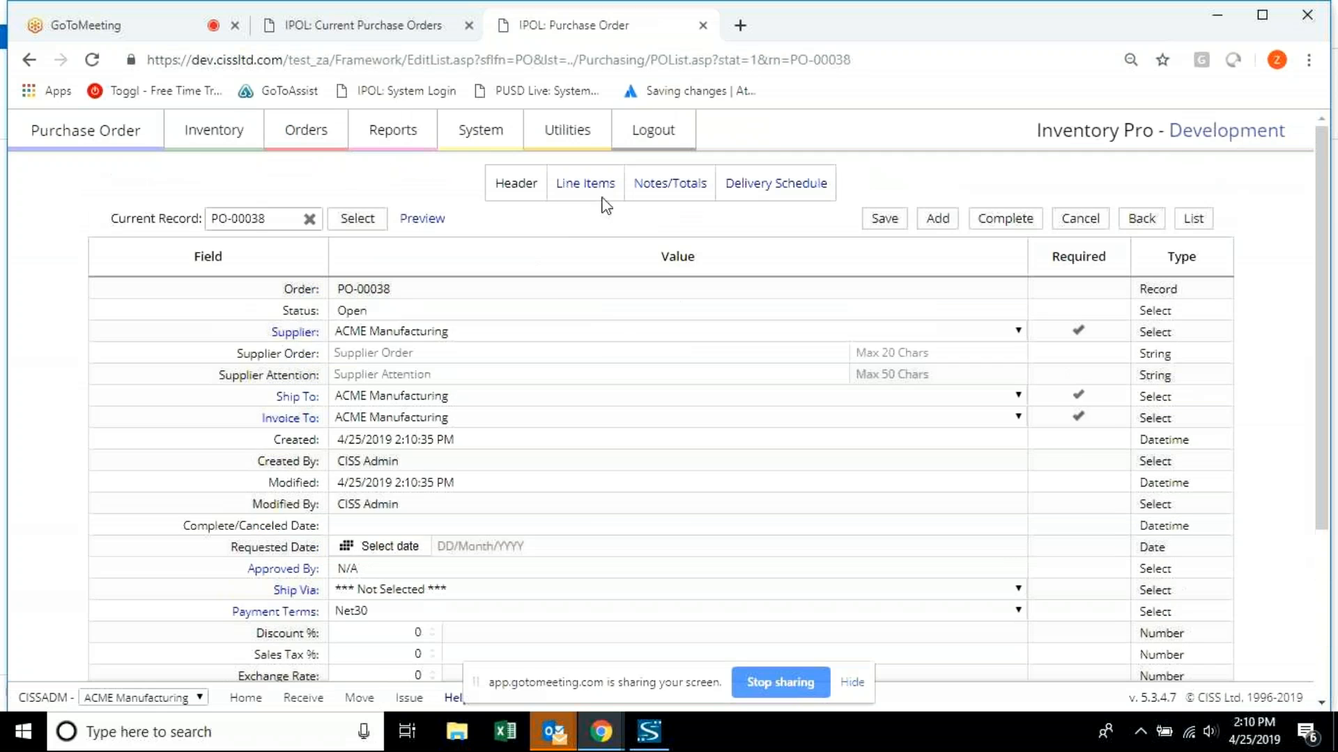
Add an IPODC-B-60 line with 100 units to the new purchase order and save it.
left_click(600, 198)
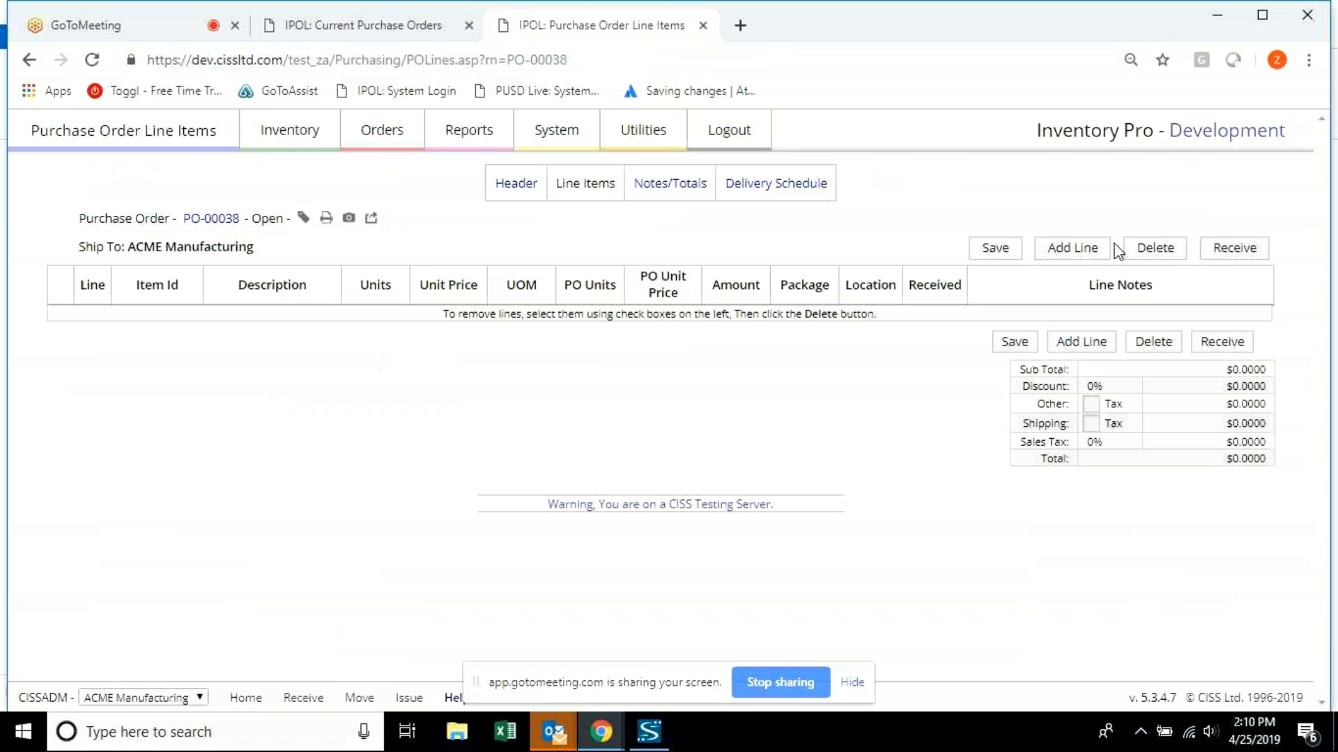
left_click(1082, 249)
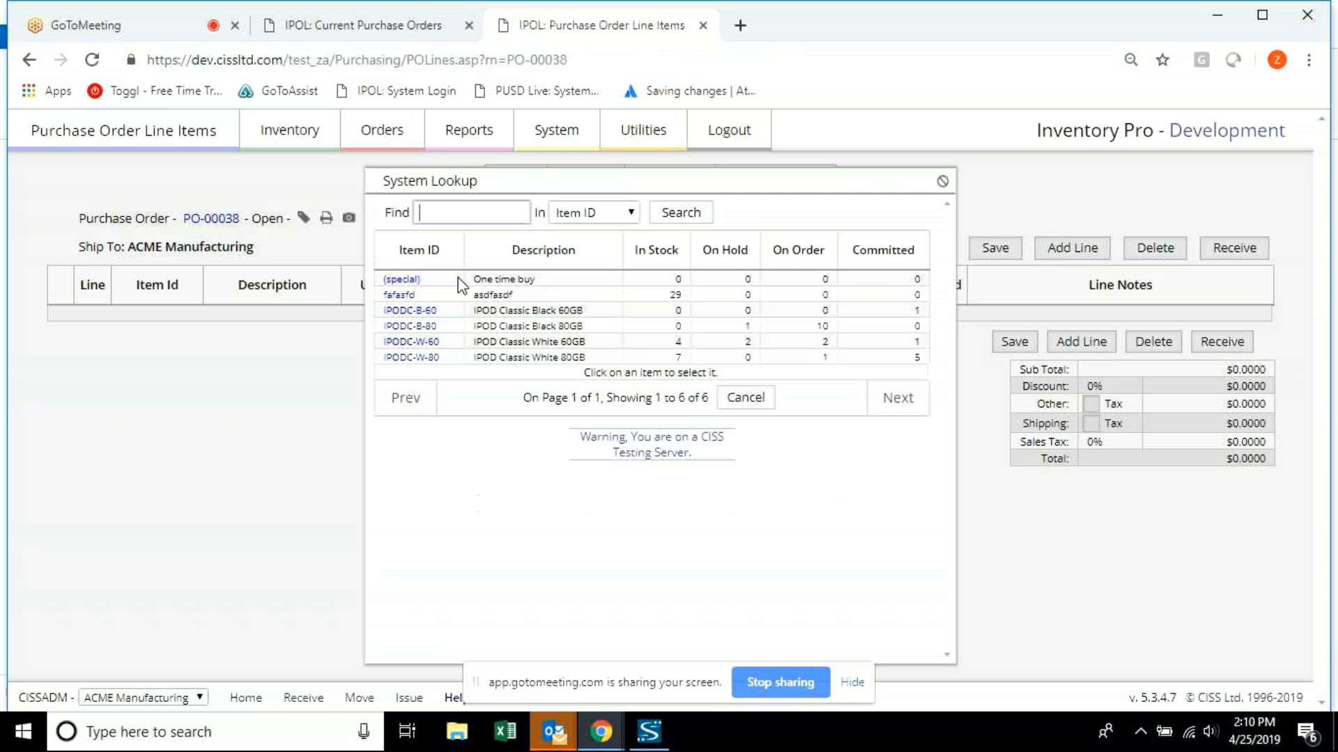
left_click(420, 312)
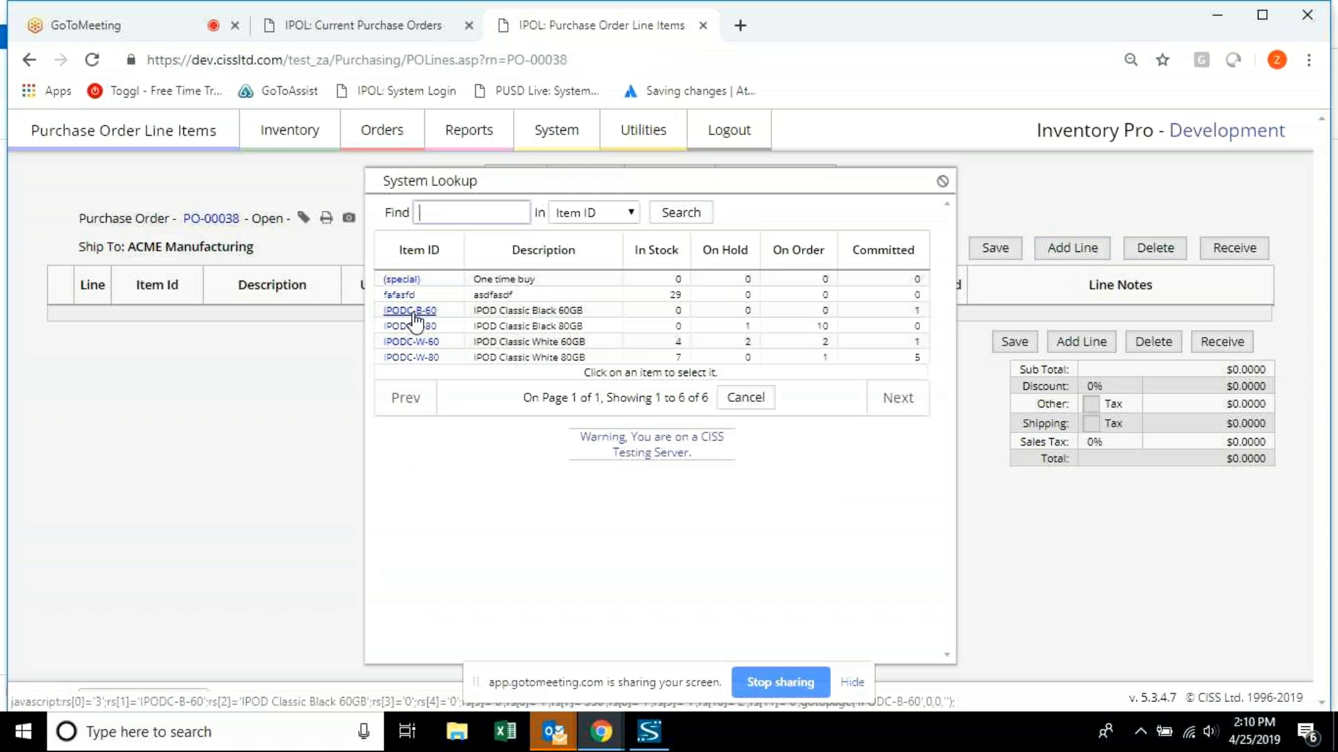
double_click(415, 312)
type("100")
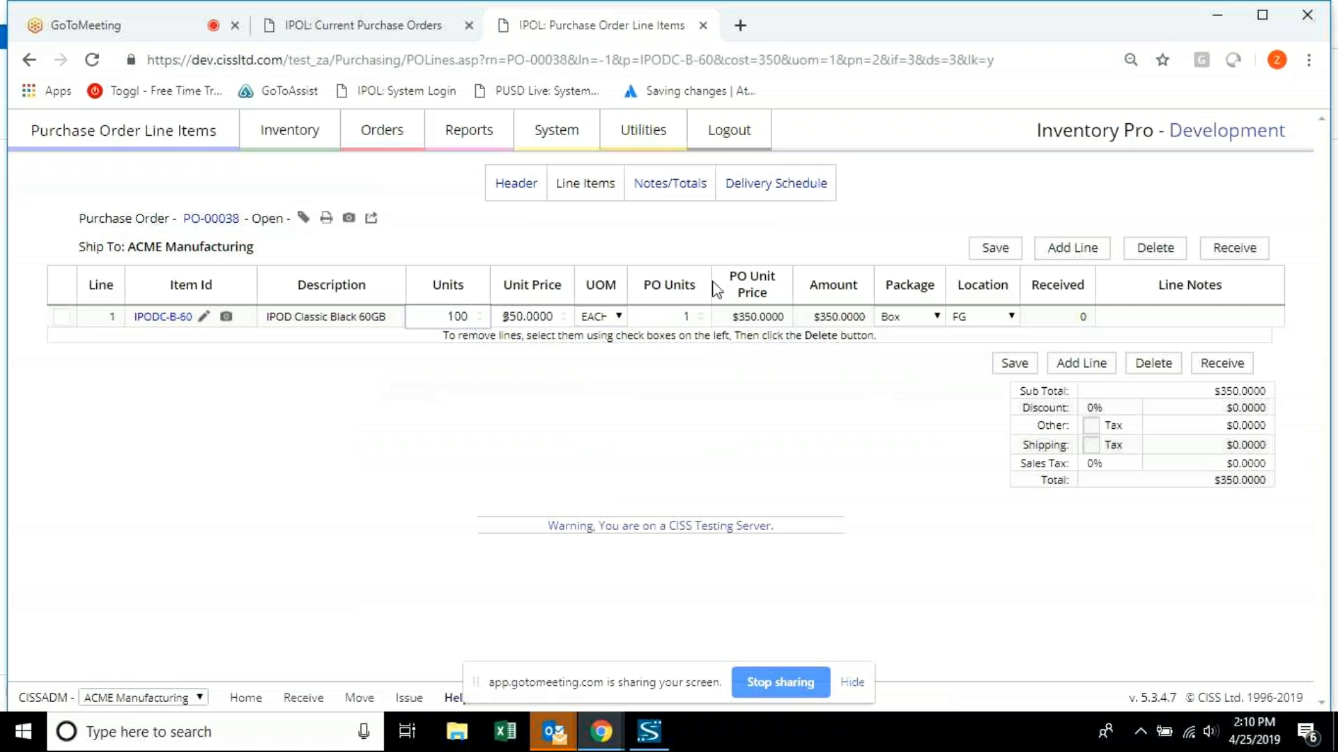
left_click(985, 250)
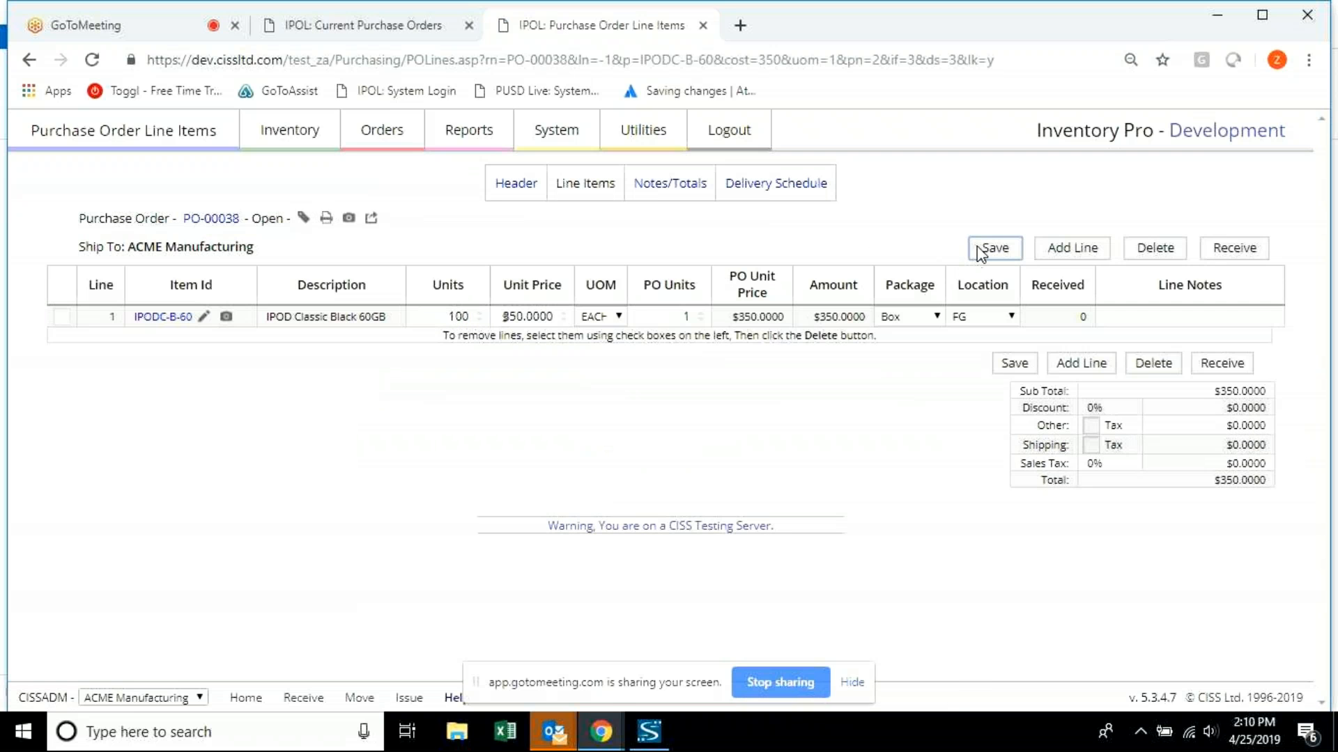
Close the pending receive transaction and try to receive the new order's 100 IPODC-B-60 units as a partial receipt.
left_click(1232, 250)
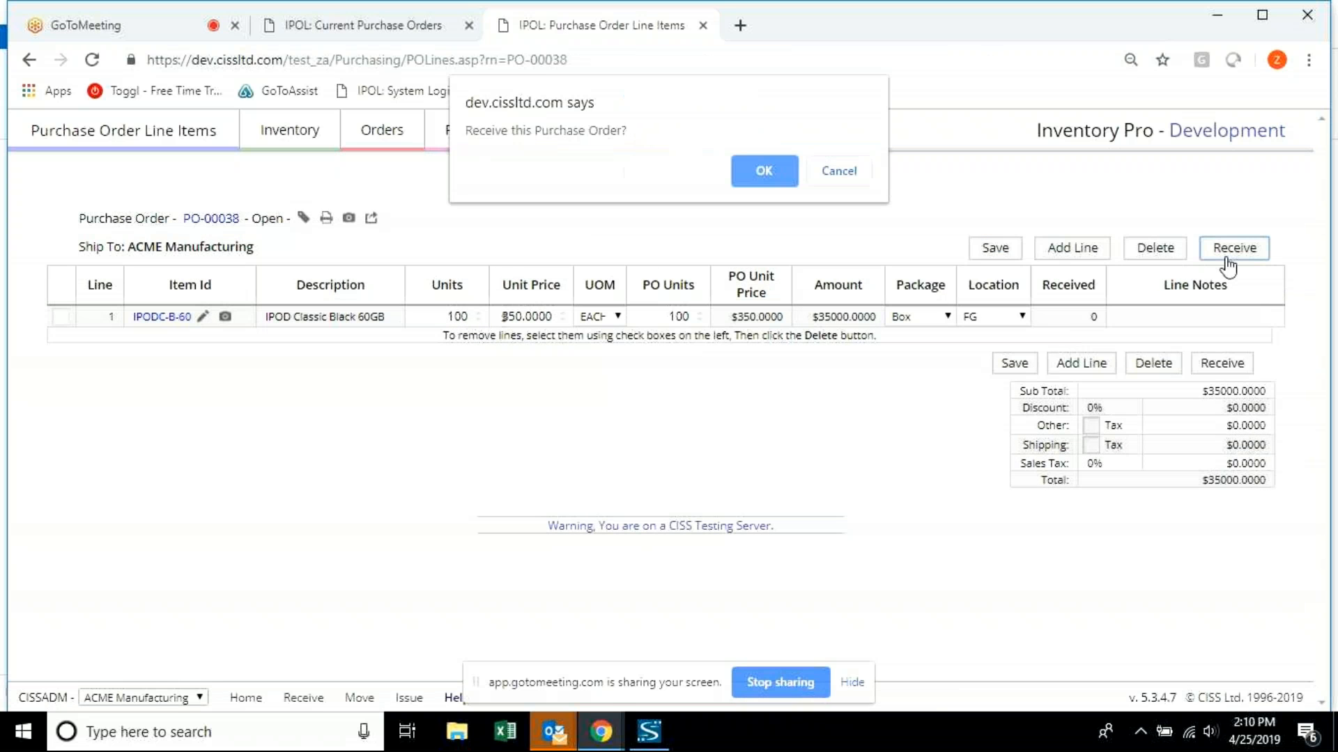
left_click(759, 173)
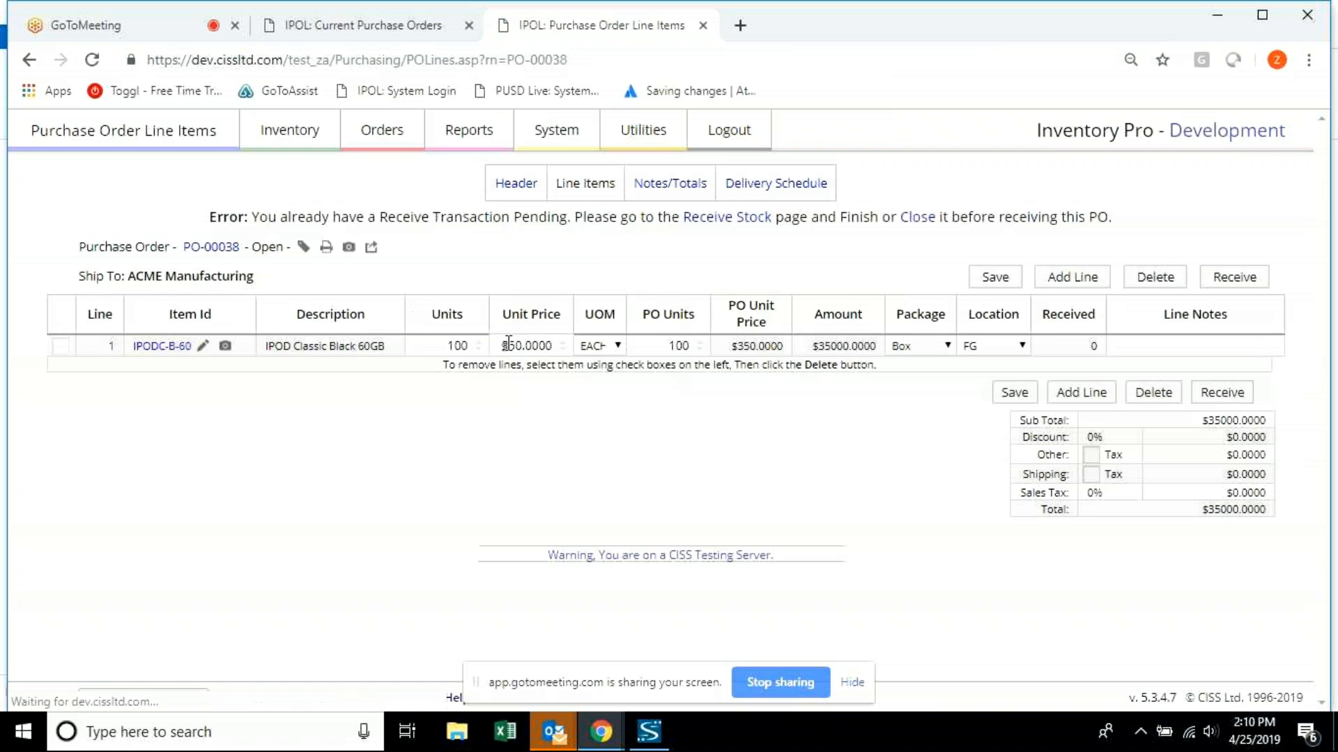
left_click(928, 225)
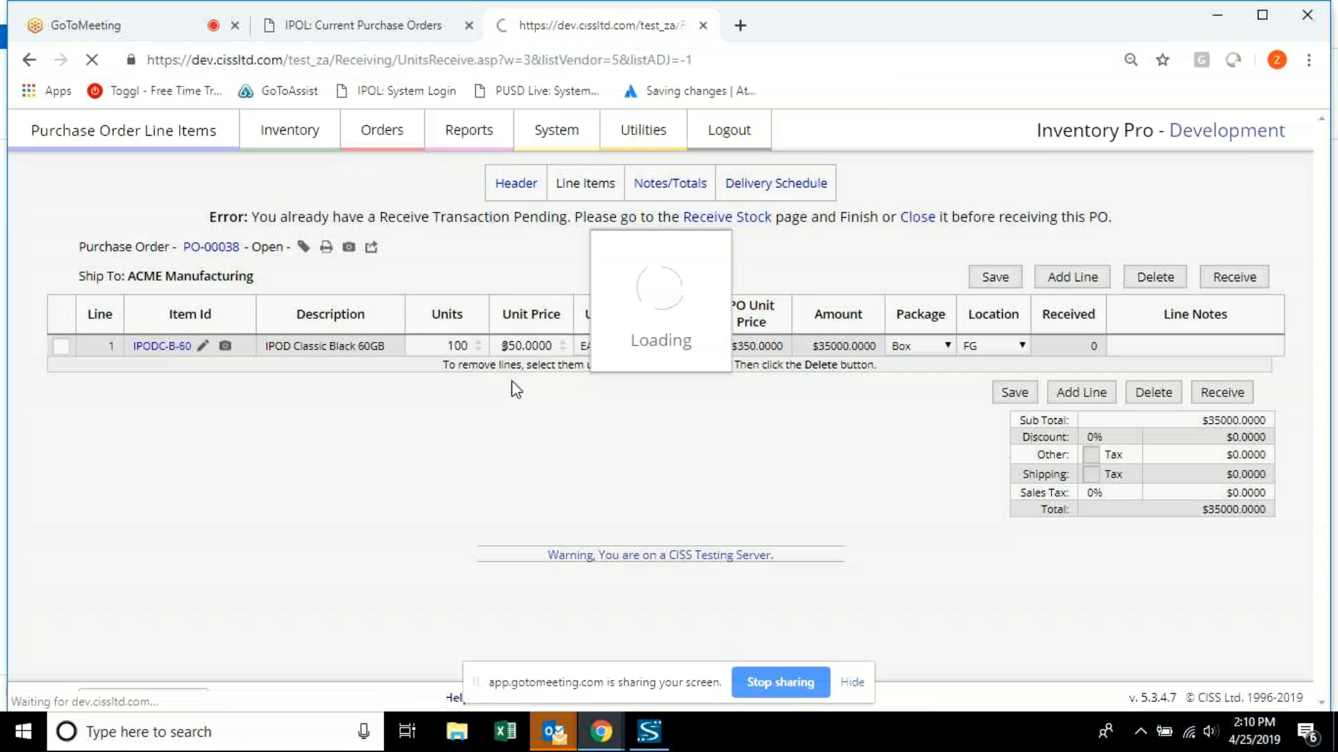
left_click(949, 252)
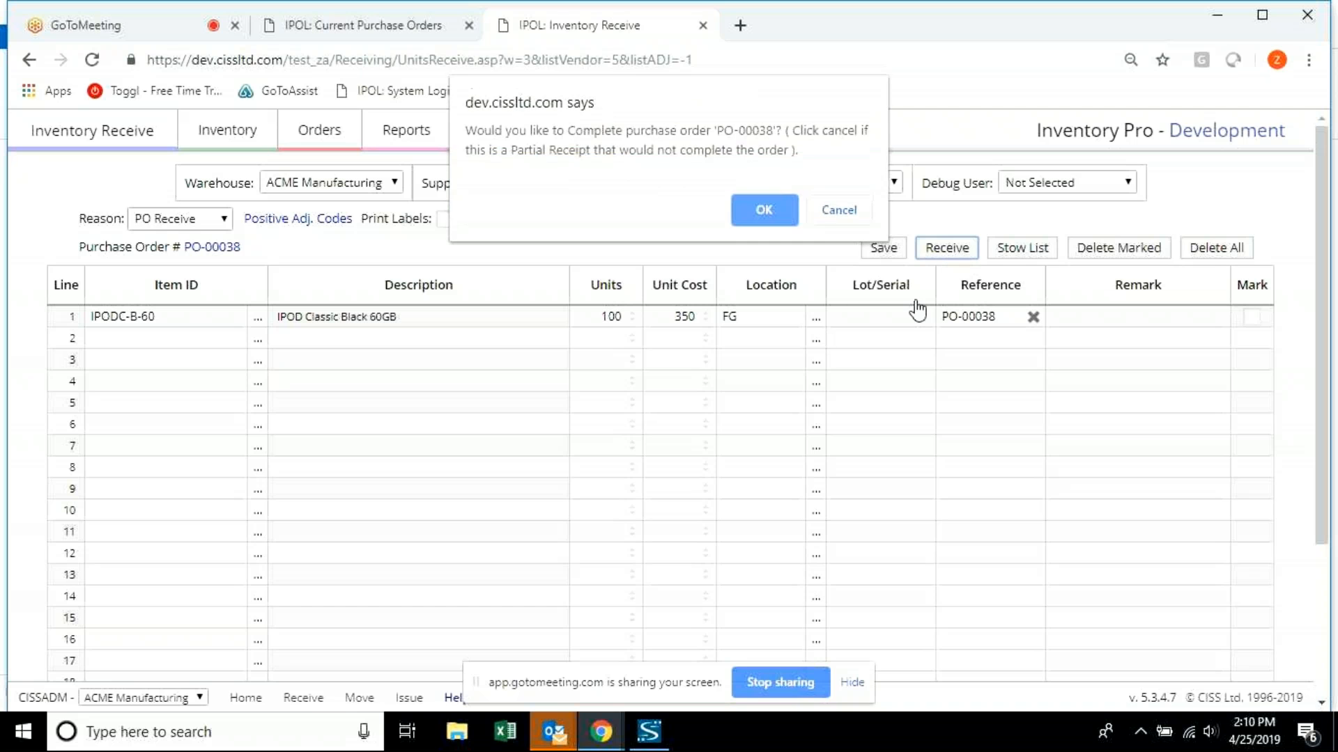
left_click(816, 220)
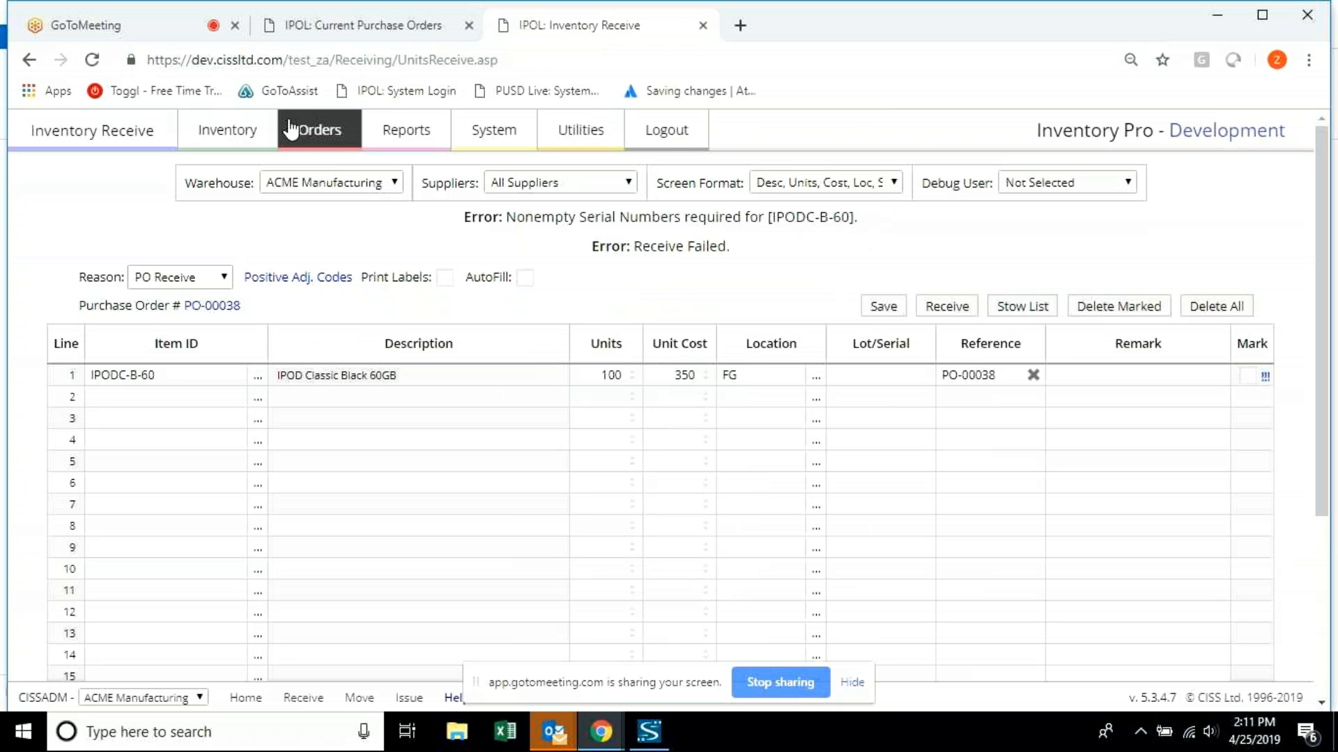
Open the Item Master List in a new browser tab and search the item IDs for b-60.
mouse_move(244, 140)
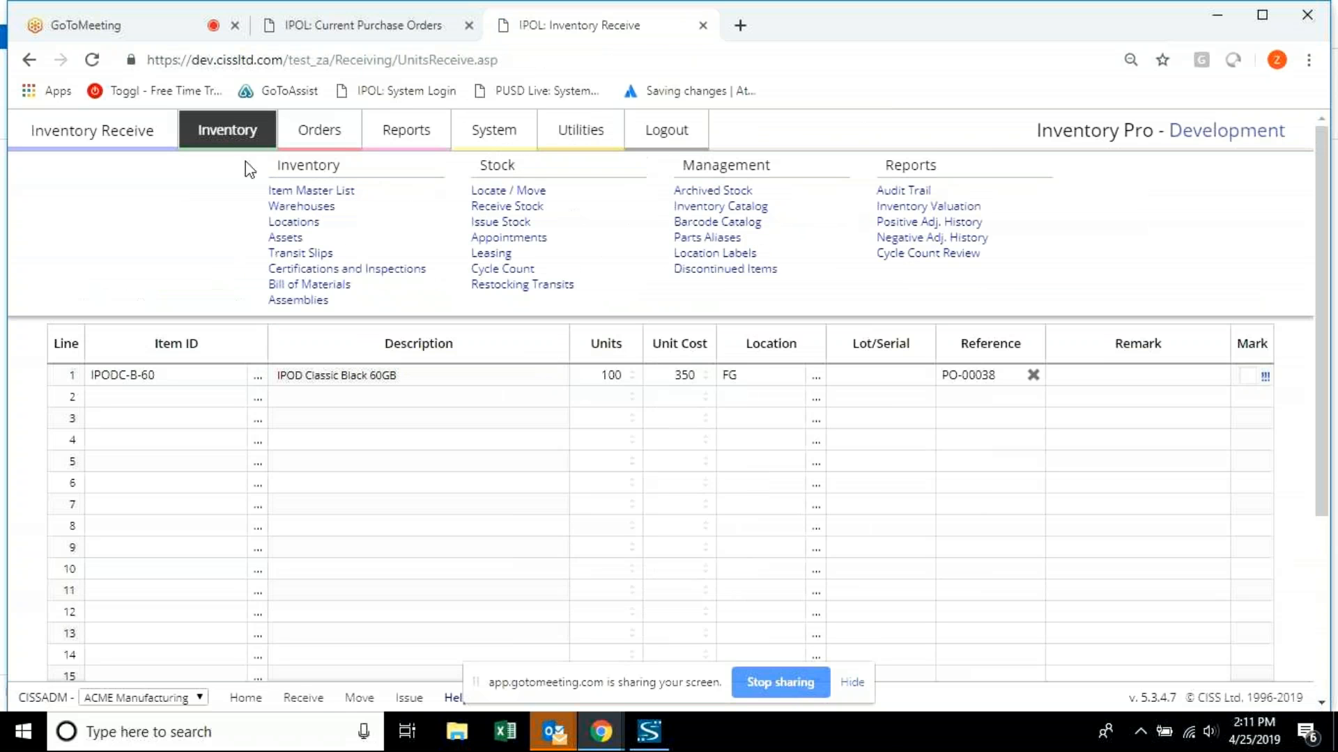
right_click(294, 191)
left_click(310, 209)
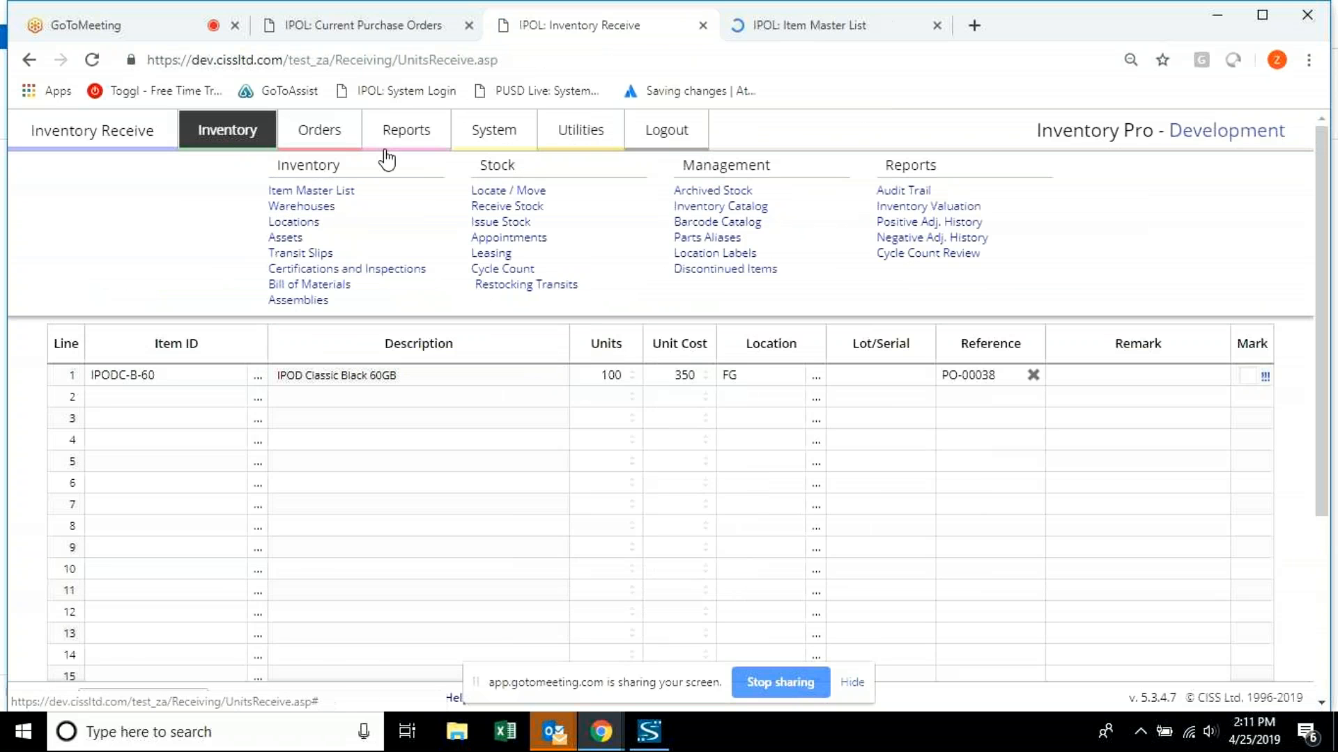
left_click(772, 29)
left_click(205, 218)
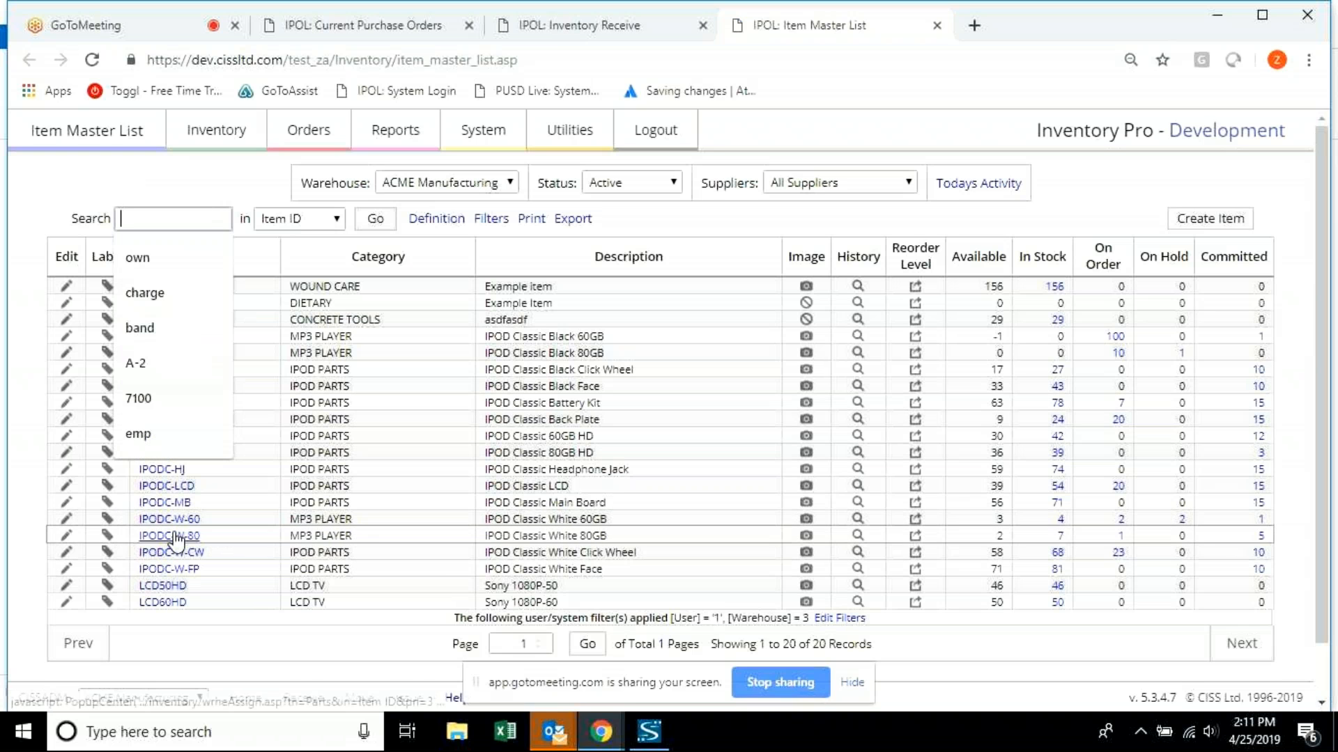
type("b-6")
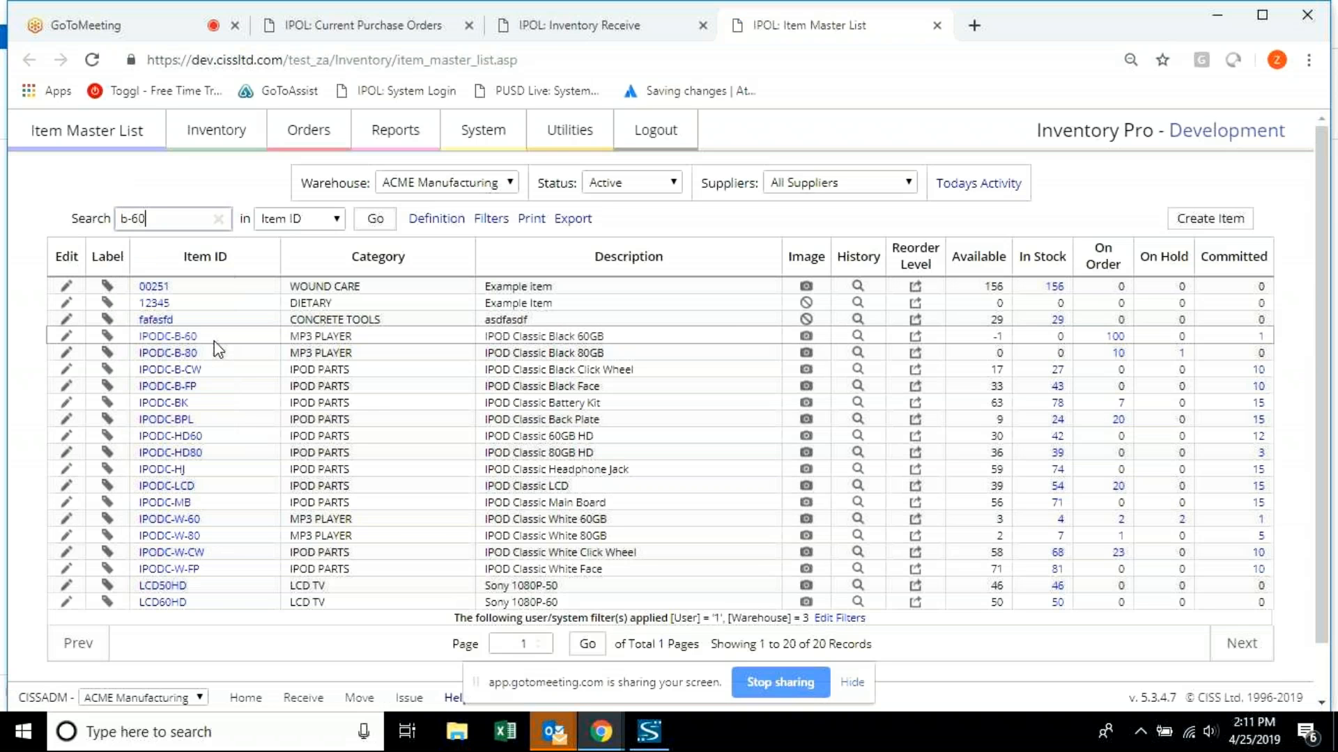
type("0")
key("Return")
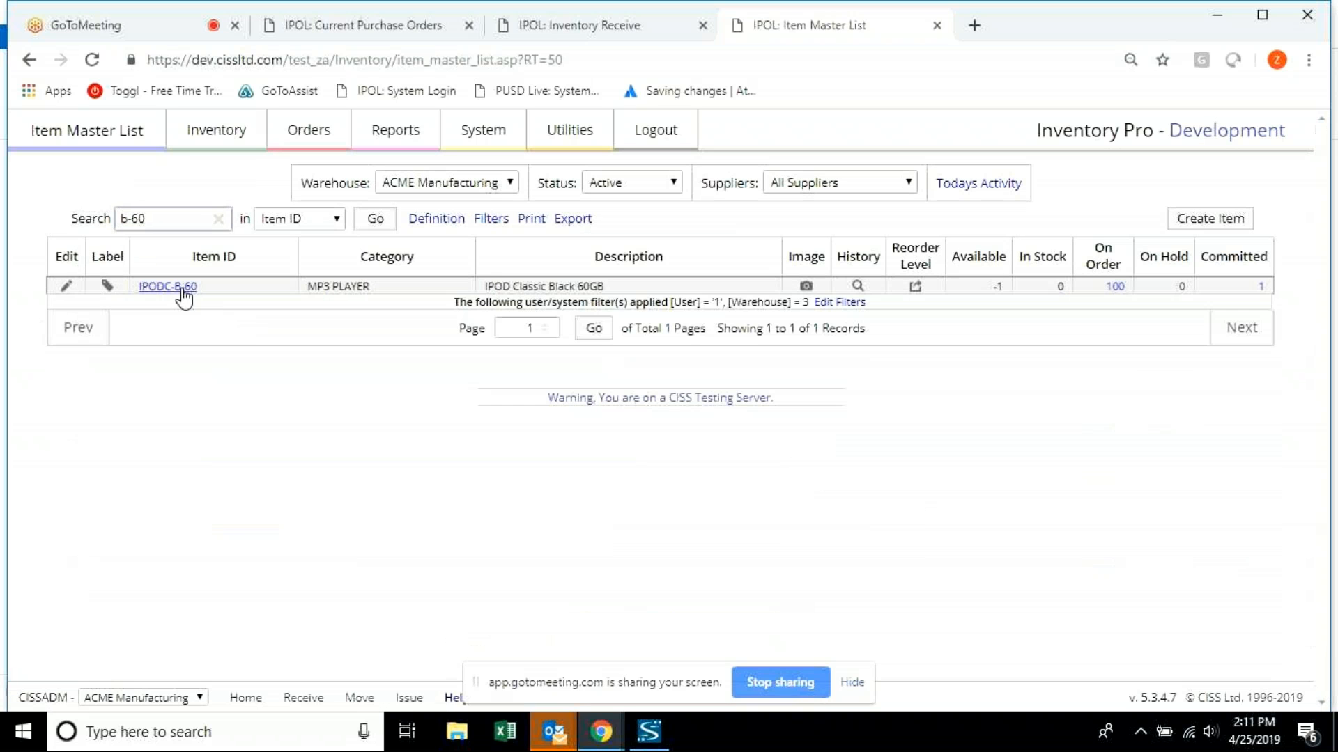
Edit item IPODC-B-60 to turn off serial (lot) numbers, unique serial per part and auto-assigned serials, and save the record.
left_click(67, 286)
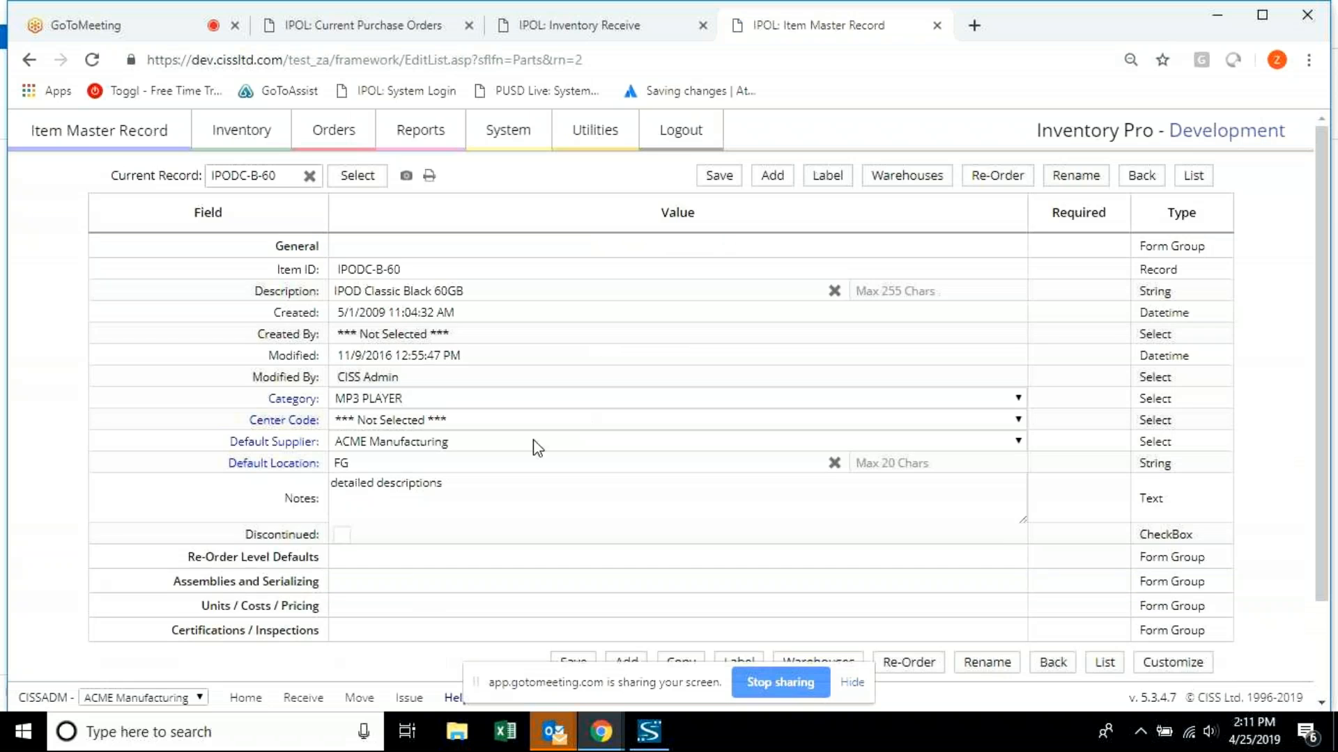
scroll(390, 481, "down", 1)
left_click(391, 466)
left_click(341, 340)
left_click(342, 362)
left_click(341, 382)
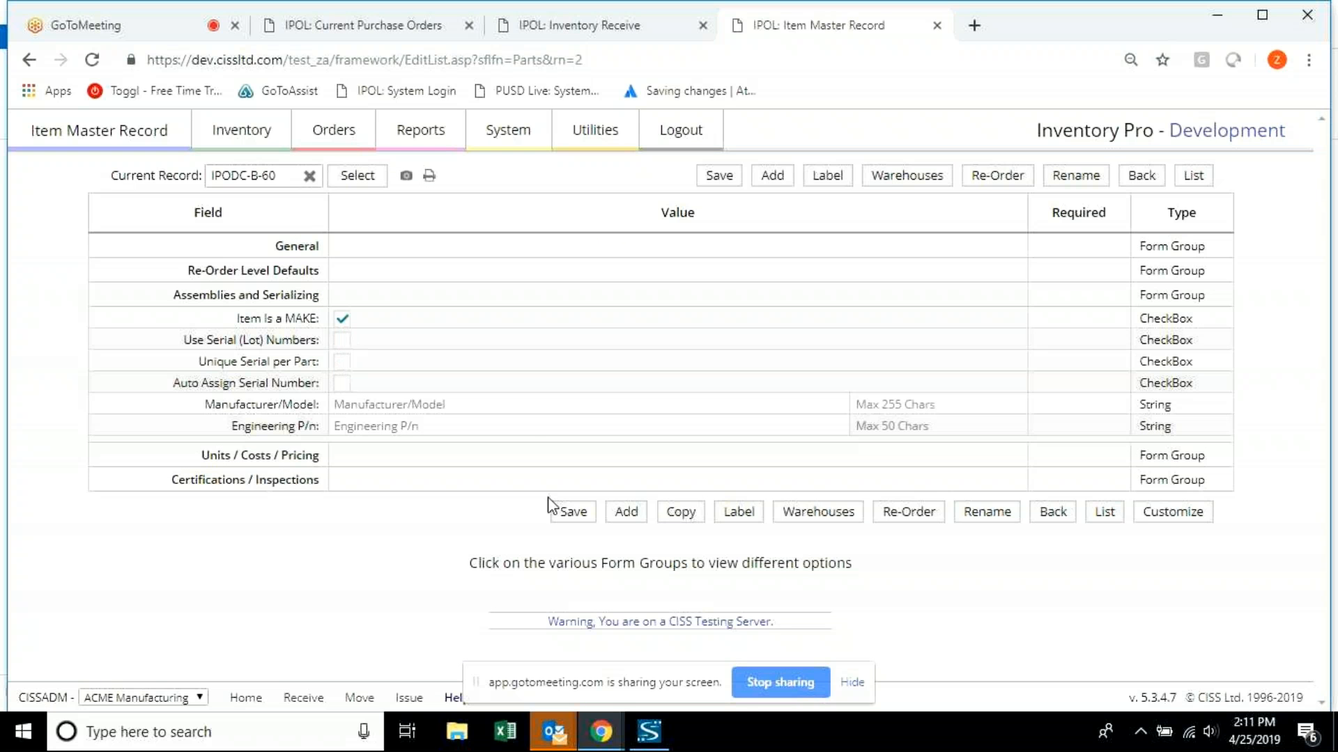
left_click(572, 512)
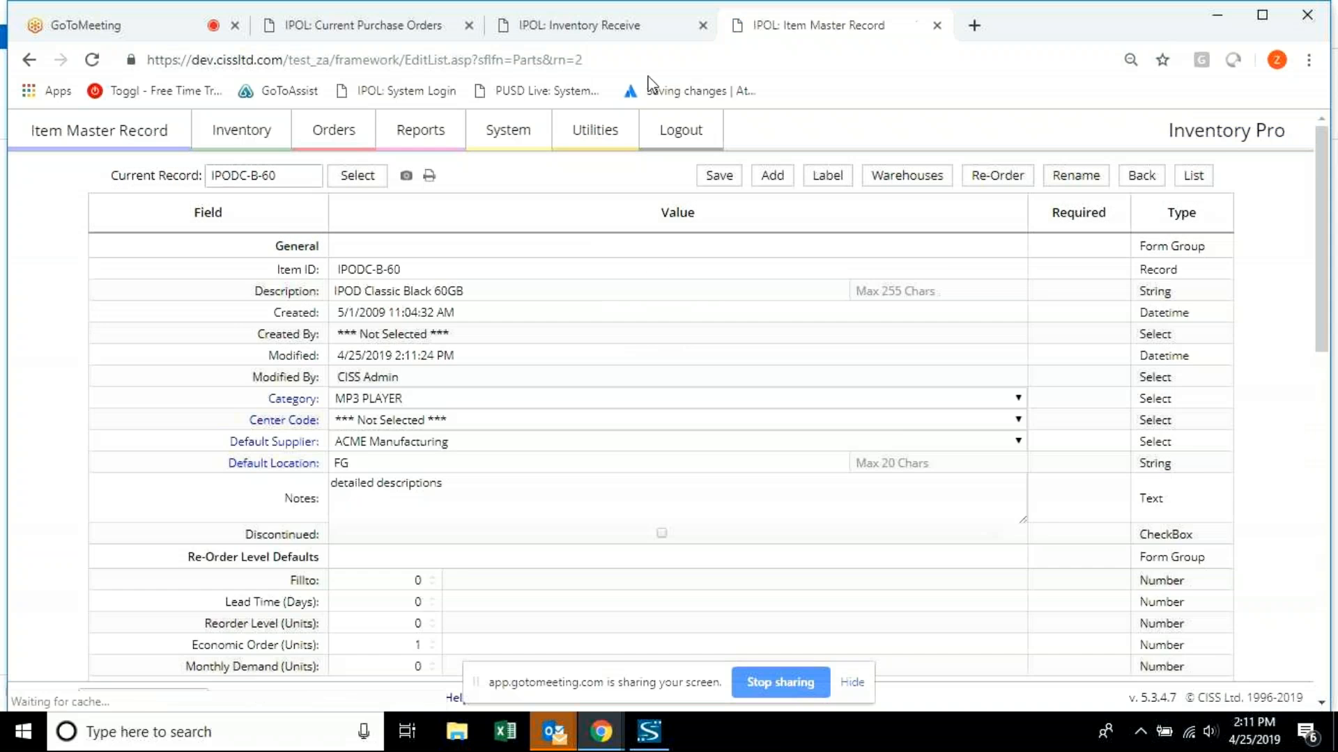
Return to the inventory receive page and resubmit the receipt of 100 IPODC-B-60 units for PO-00038.
left_click(599, 25)
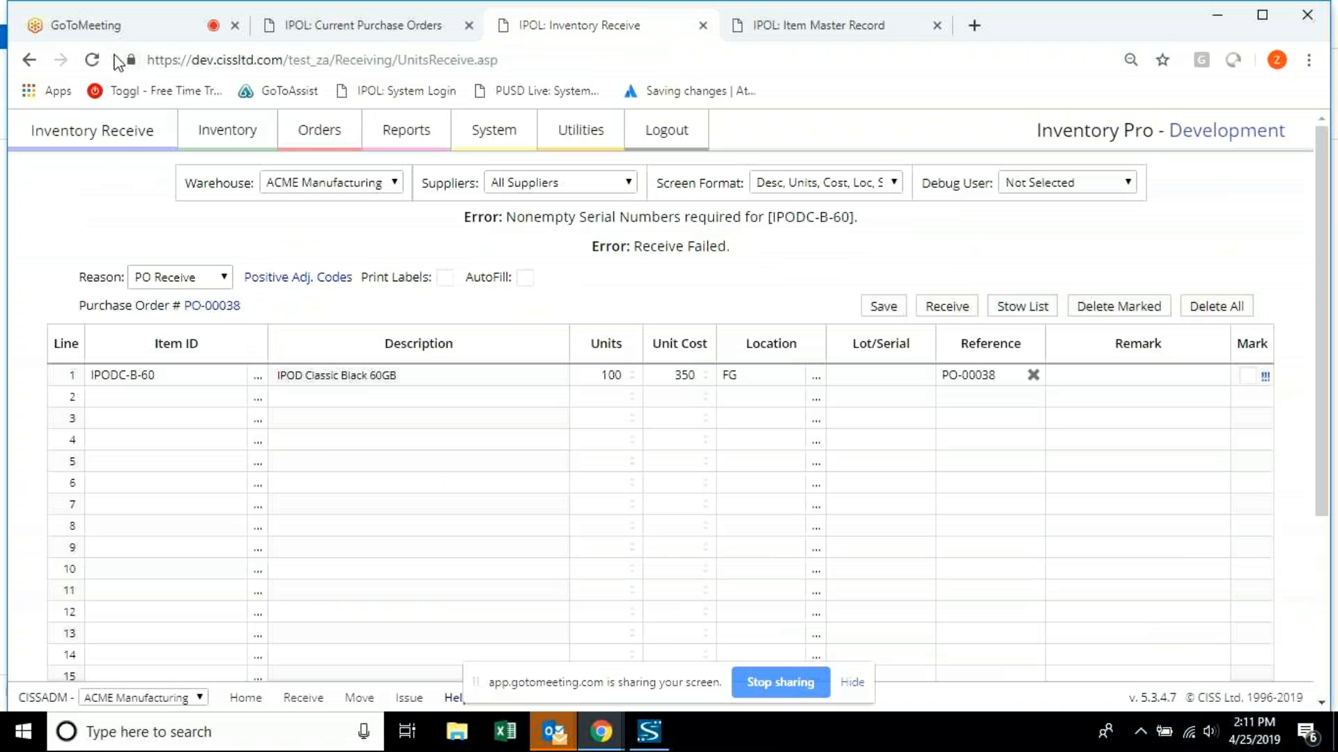
left_click(93, 60)
left_click(723, 220)
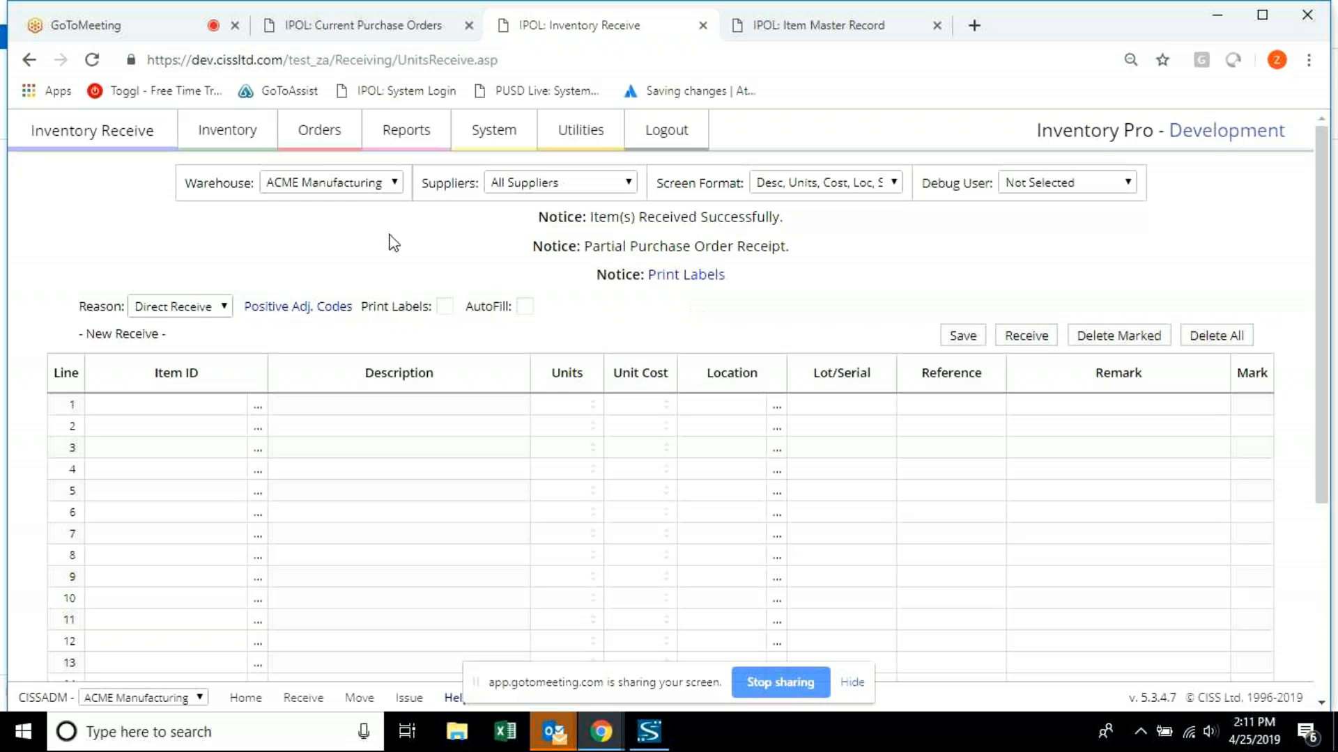
Open the purchase orders list and filter it to Completed orders.
mouse_move(318, 150)
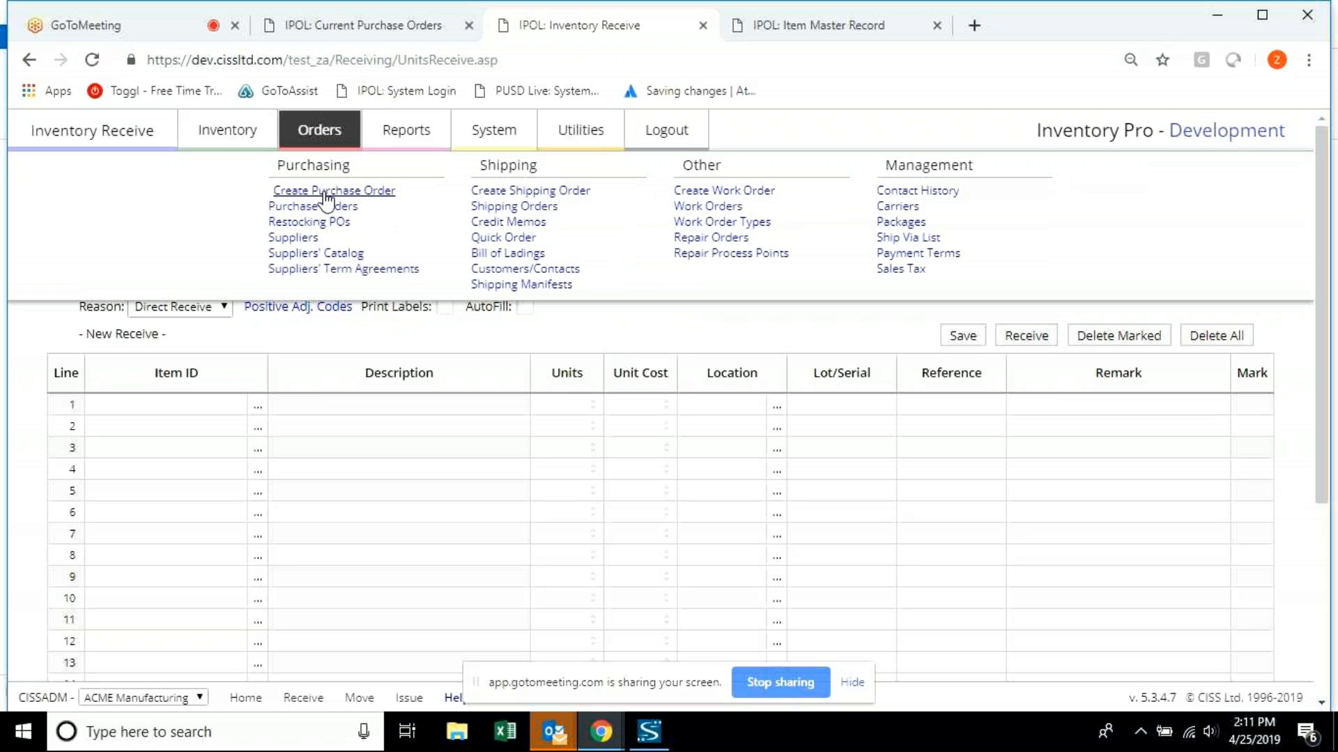
left_click(323, 206)
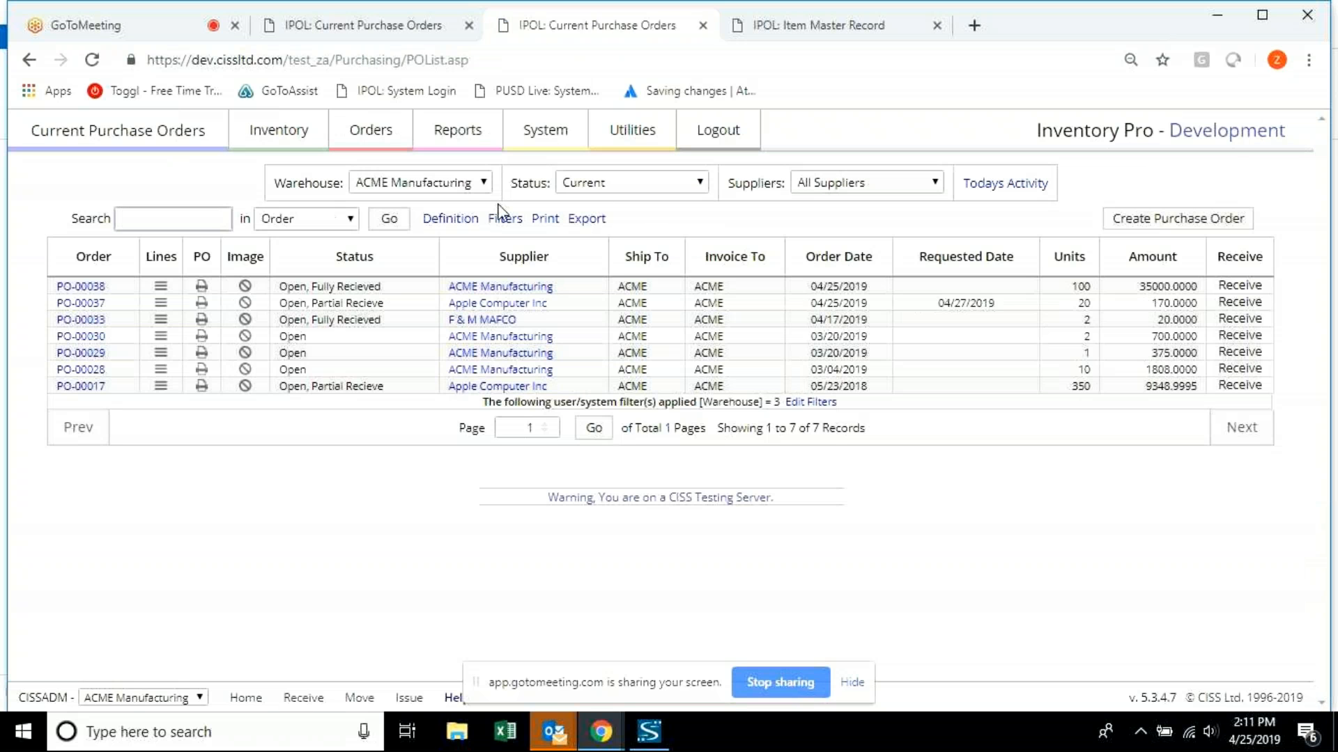
left_click(600, 185)
left_click(592, 235)
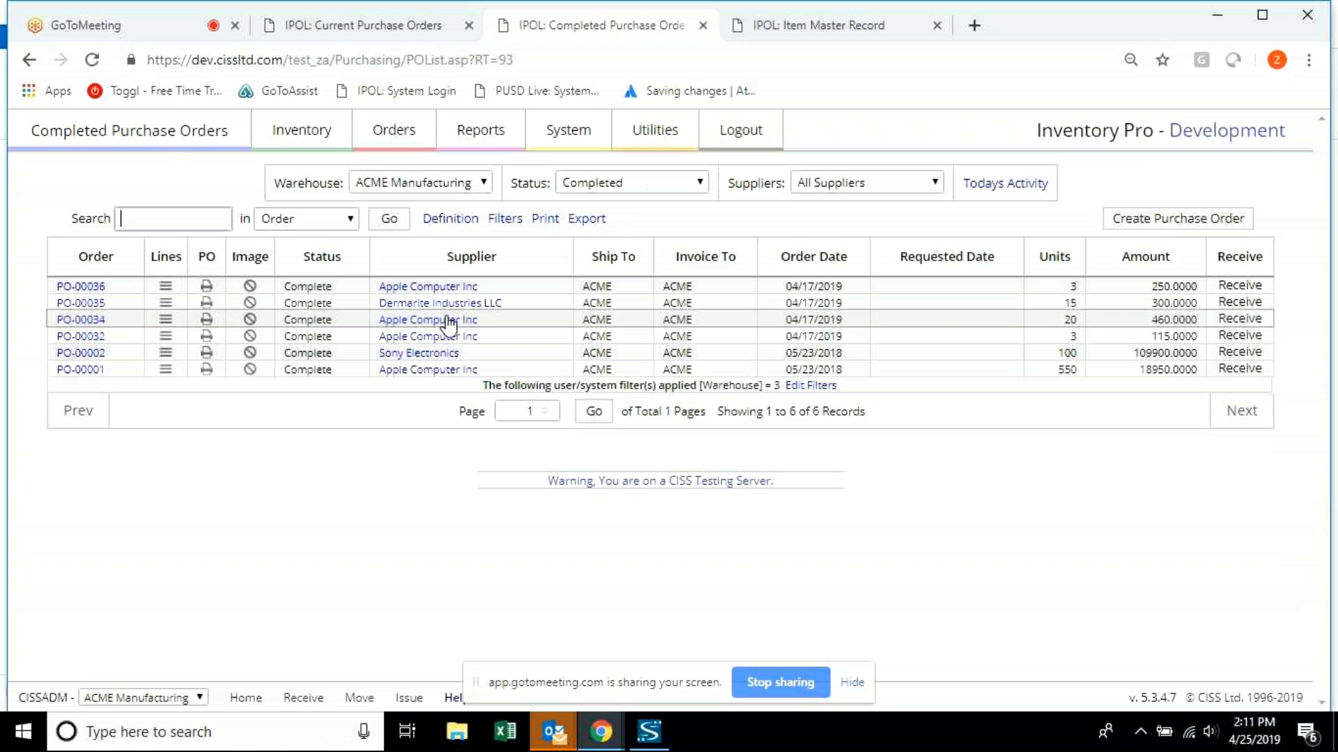
Re-open completed purchase order PO-00036 from its header and show its line items.
left_click(164, 287)
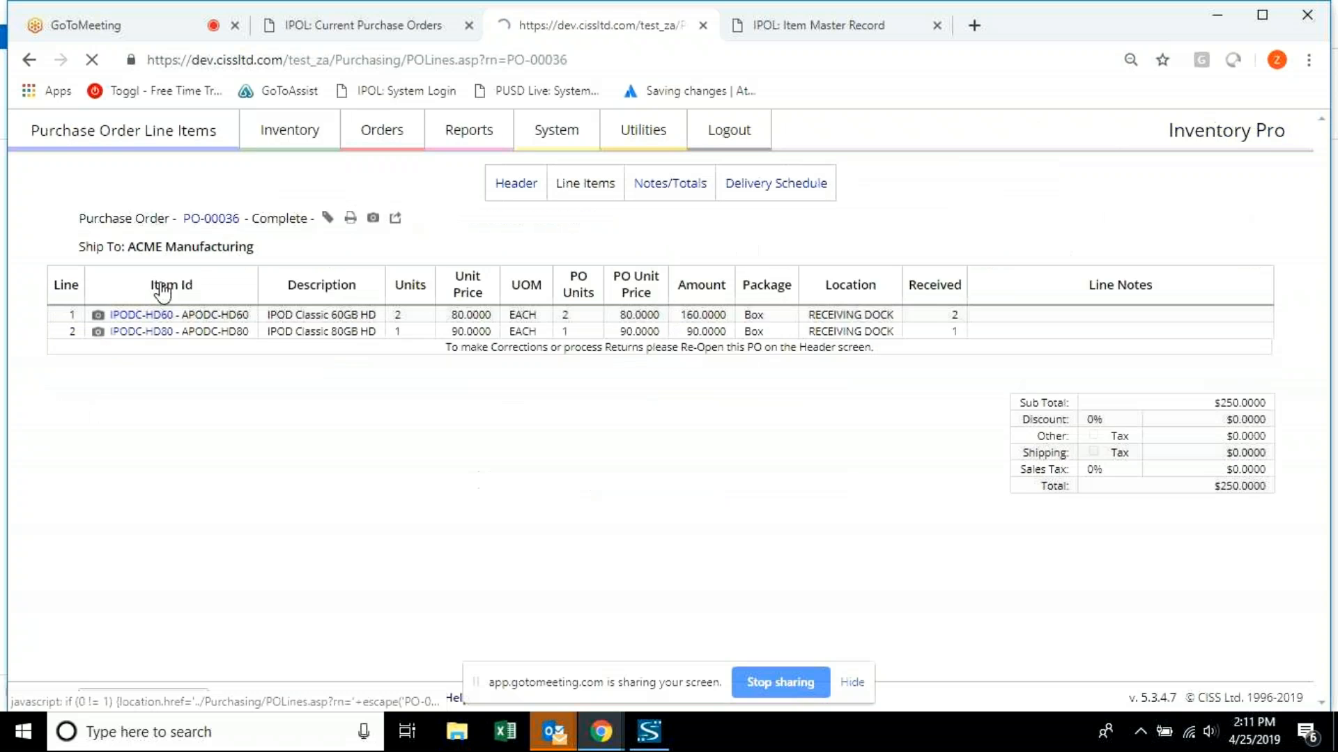
left_click(515, 183)
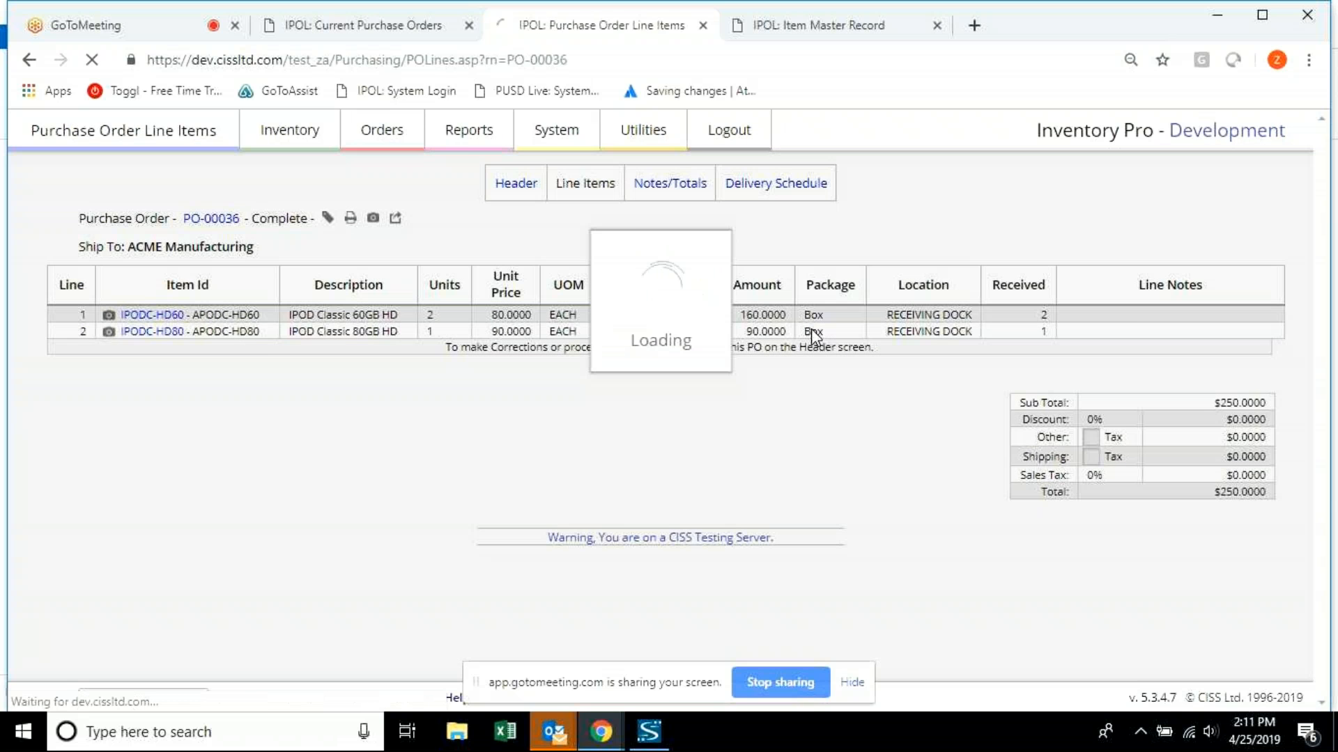
left_click(1097, 222)
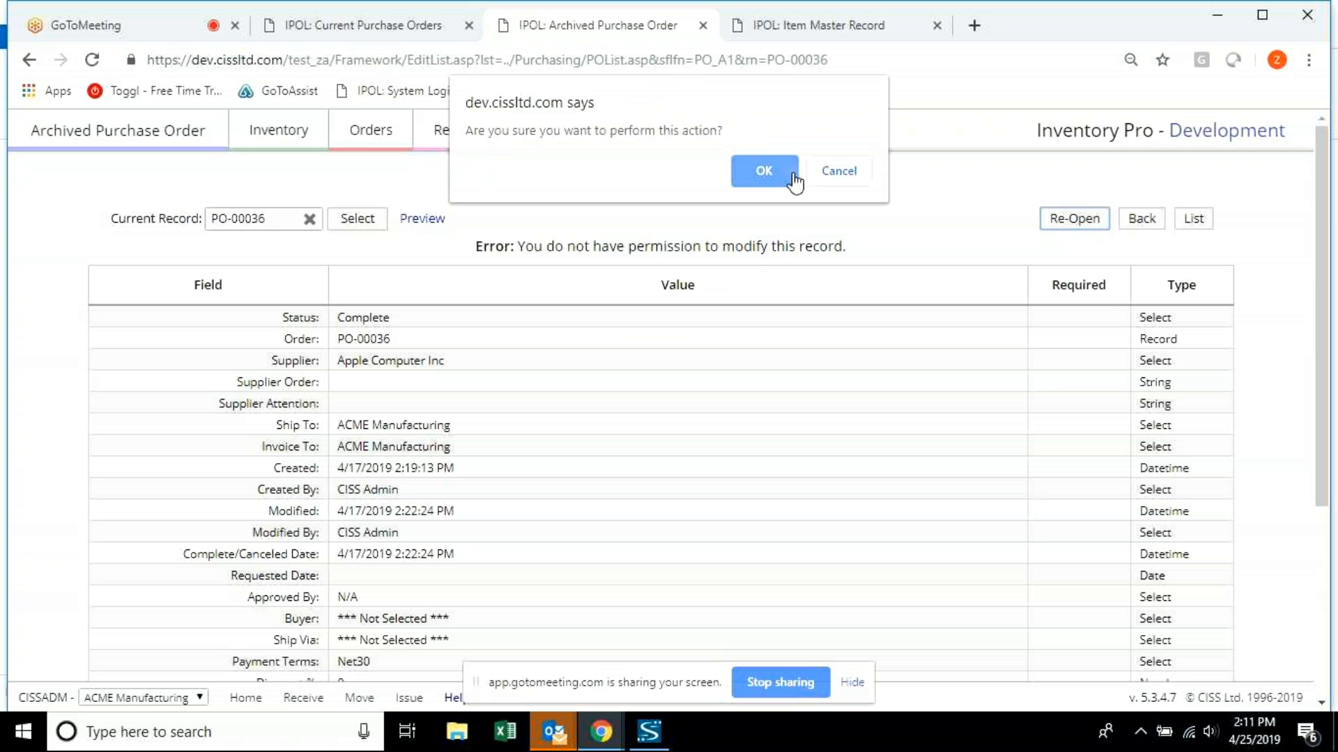
left_click(758, 171)
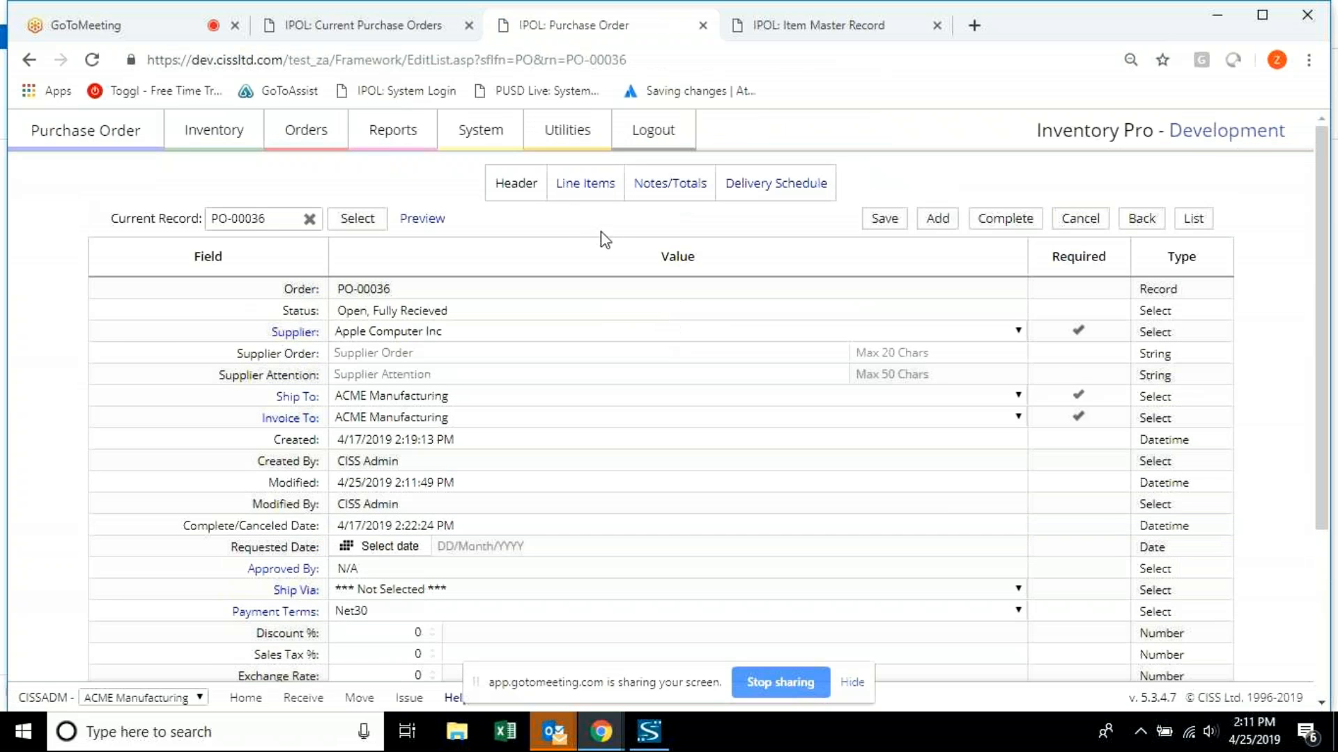
left_click(589, 184)
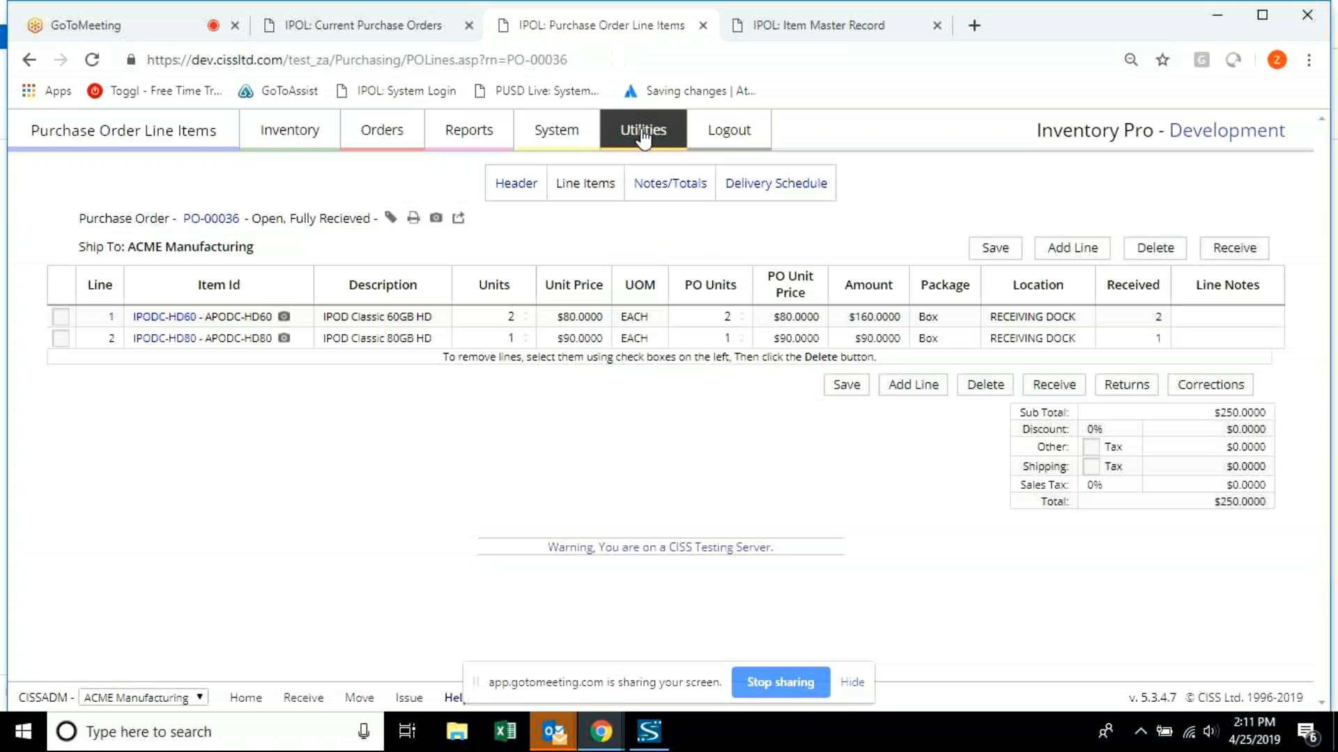
Open the Import Export Interface, download the Inventory Import Template and open it in Excel.
mouse_move(642, 133)
left_click(631, 223)
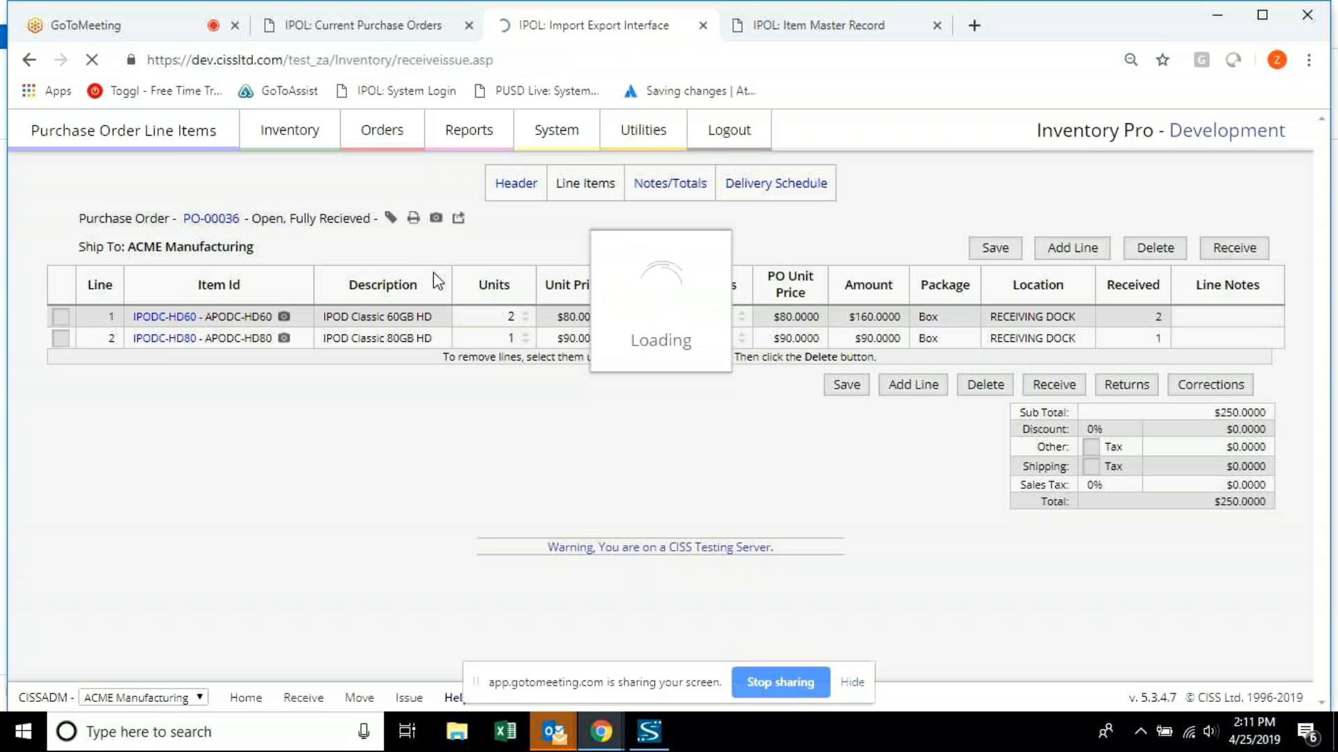
scroll(761, 367, "down", 1)
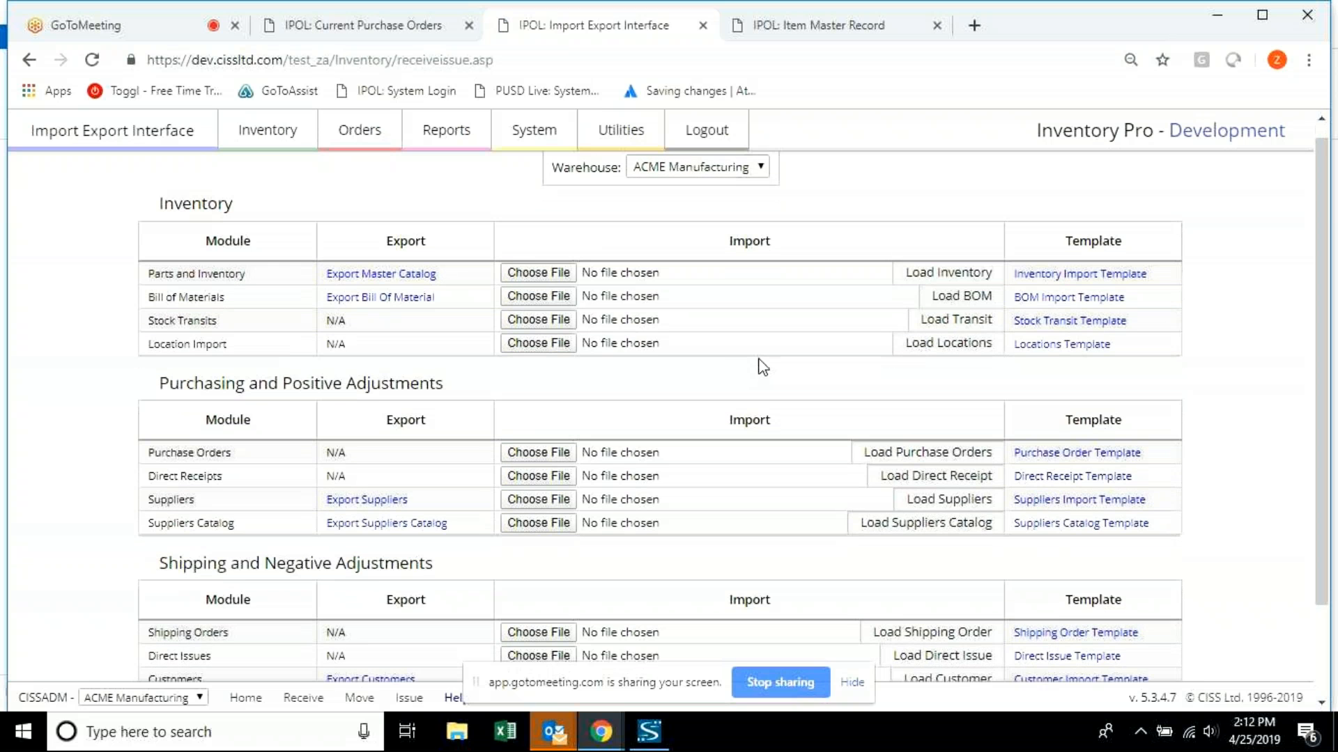
scroll(762, 368, "down", 1)
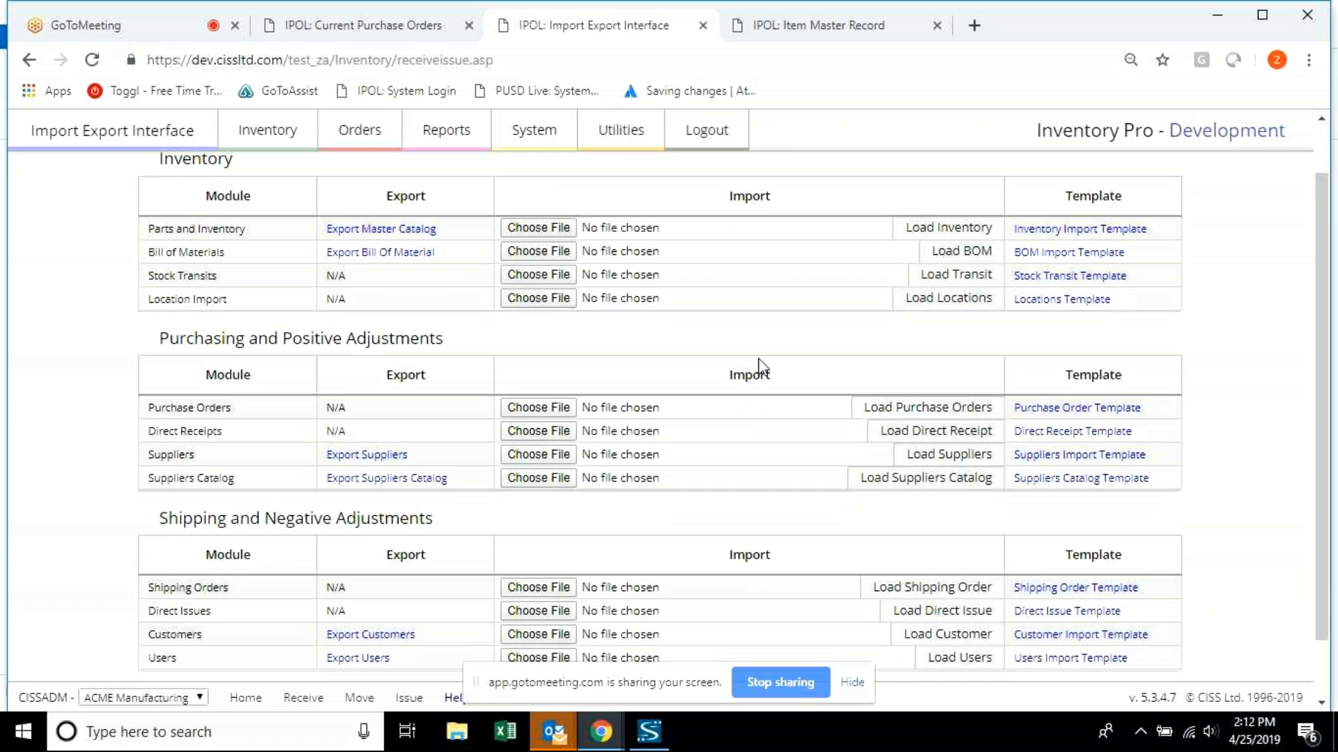
left_click(1018, 233)
left_click(137, 692)
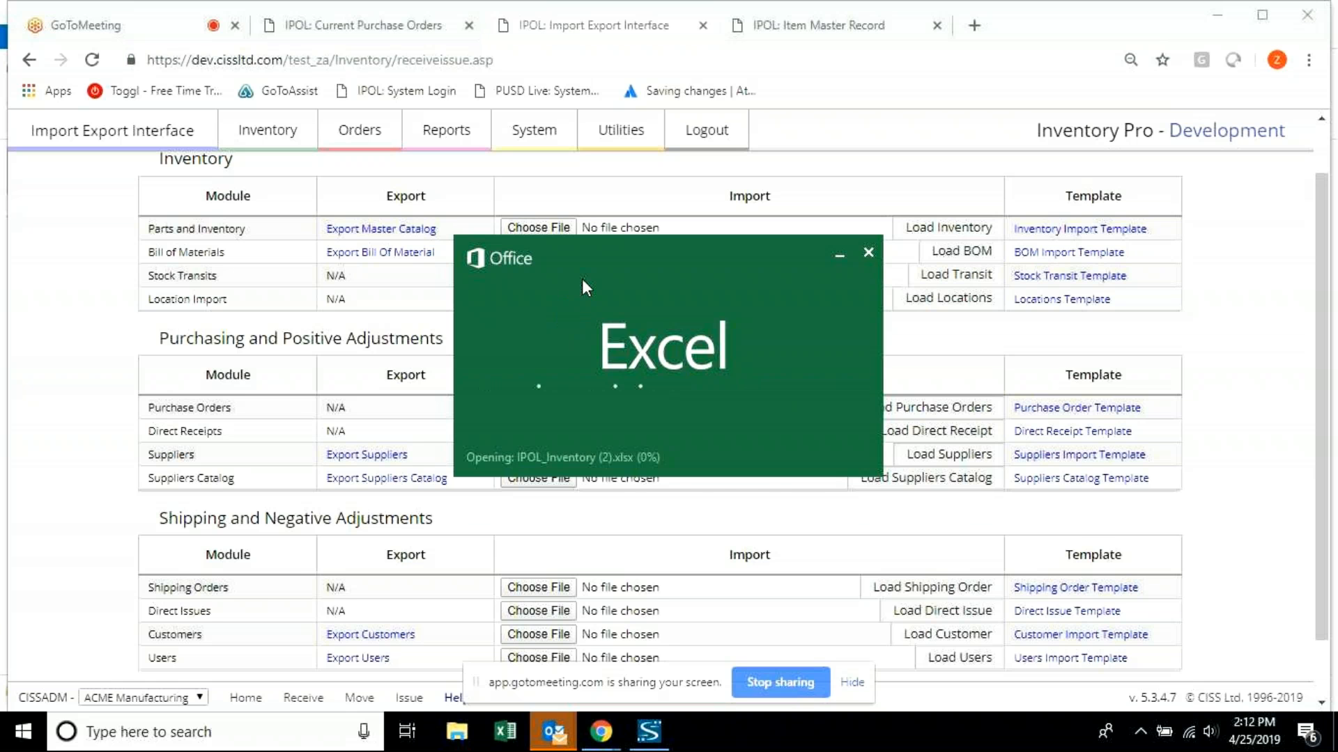
Maximize the template workbook, enable editing and delete instruction rows 1 to 3 above the column headings.
double_click(808, 257)
left_click(17, 209)
left_click_drag(18, 209, 14, 173)
left_click(761, 71)
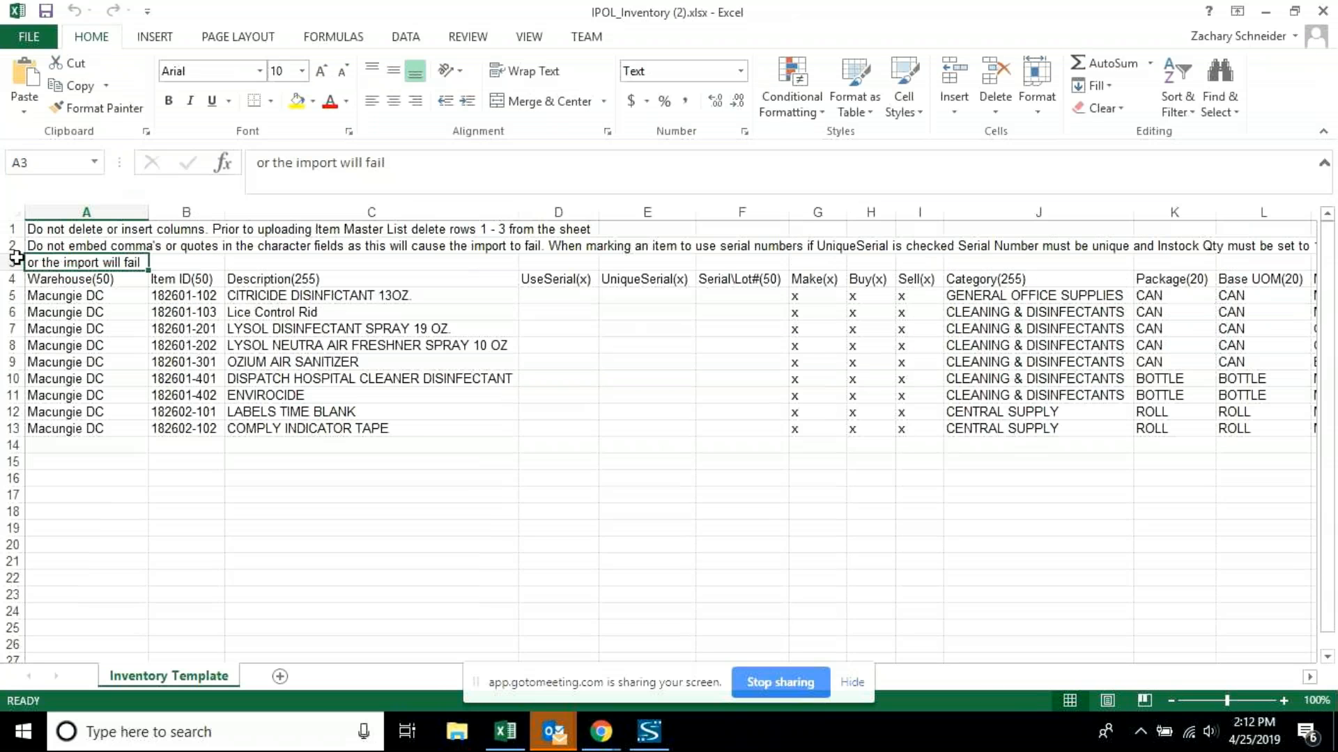
left_click_drag(15, 258, 14, 230)
right_click(16, 240)
left_click(63, 408)
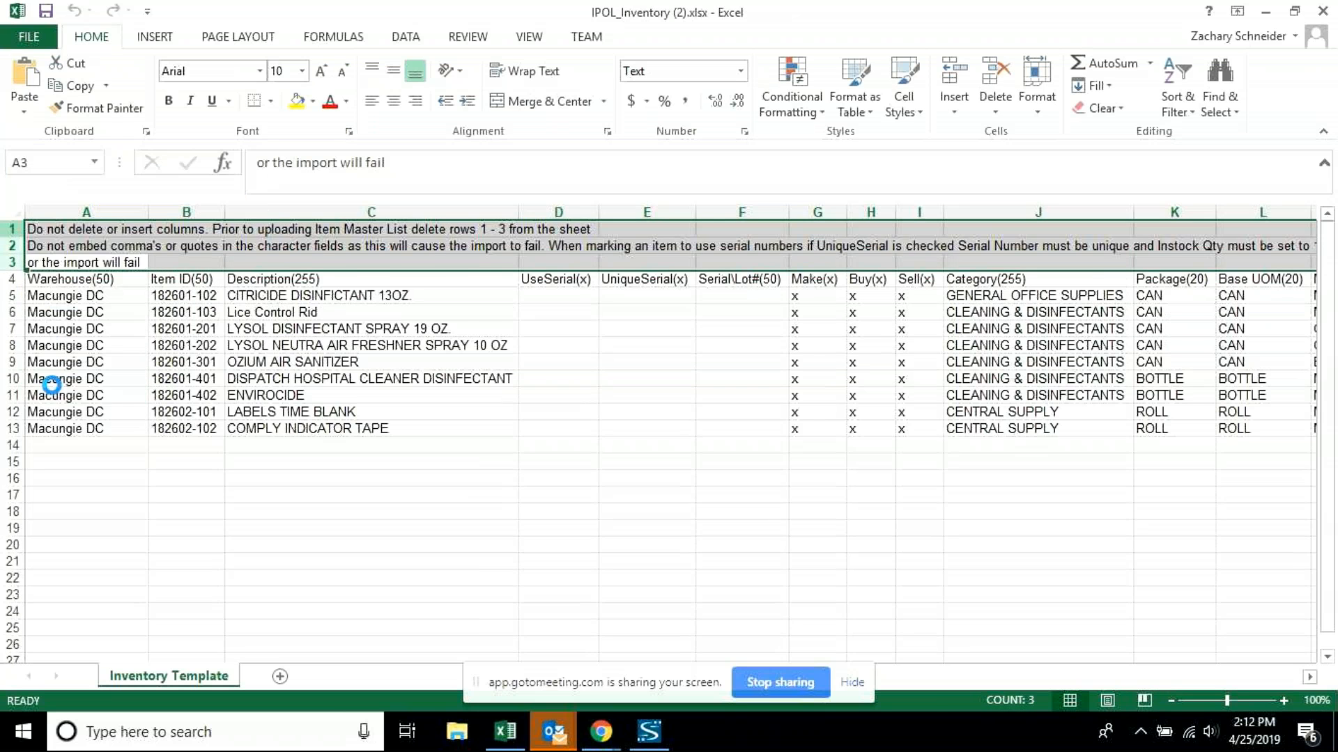
Examine the template's sample item rows, including their warehouse, item ID and description entries.
left_click_drag(110, 248, 1310, 376)
scroll(684, 353, "left", 10)
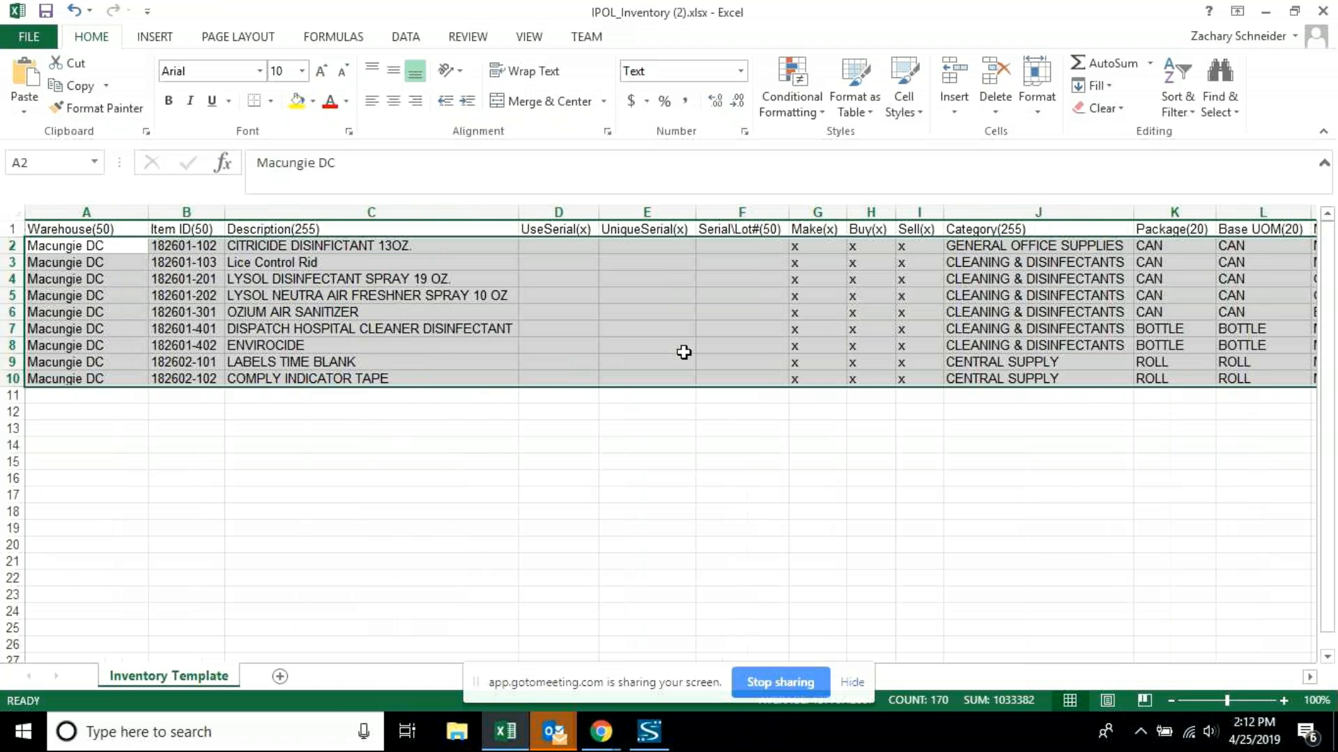
left_click(78, 296)
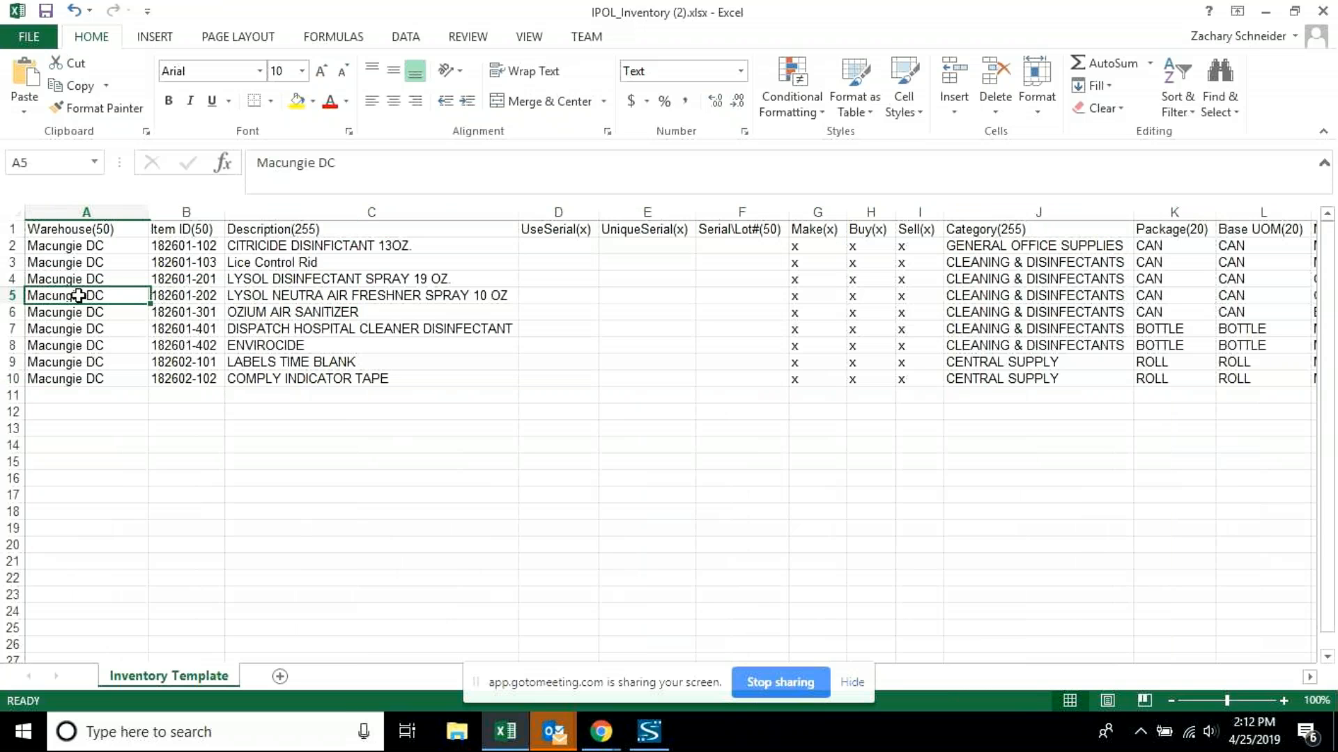
left_click(196, 283)
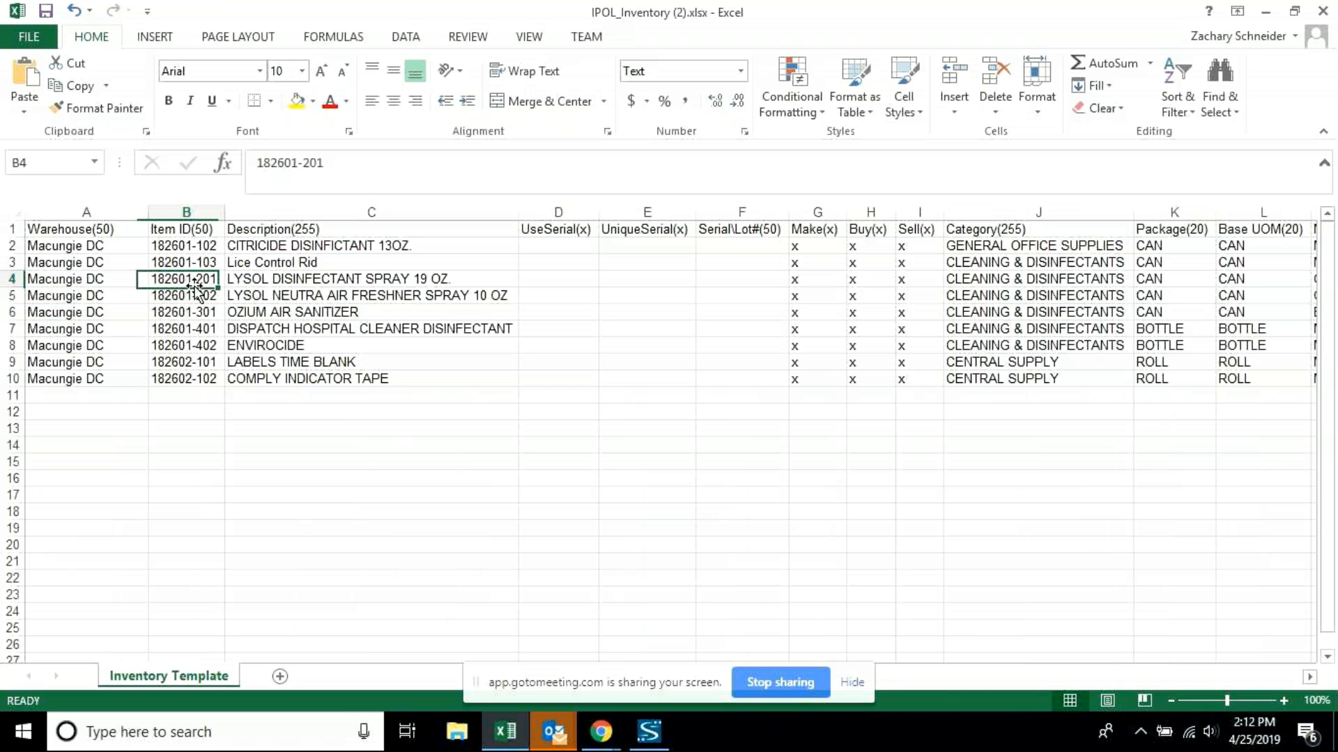
left_click(277, 296)
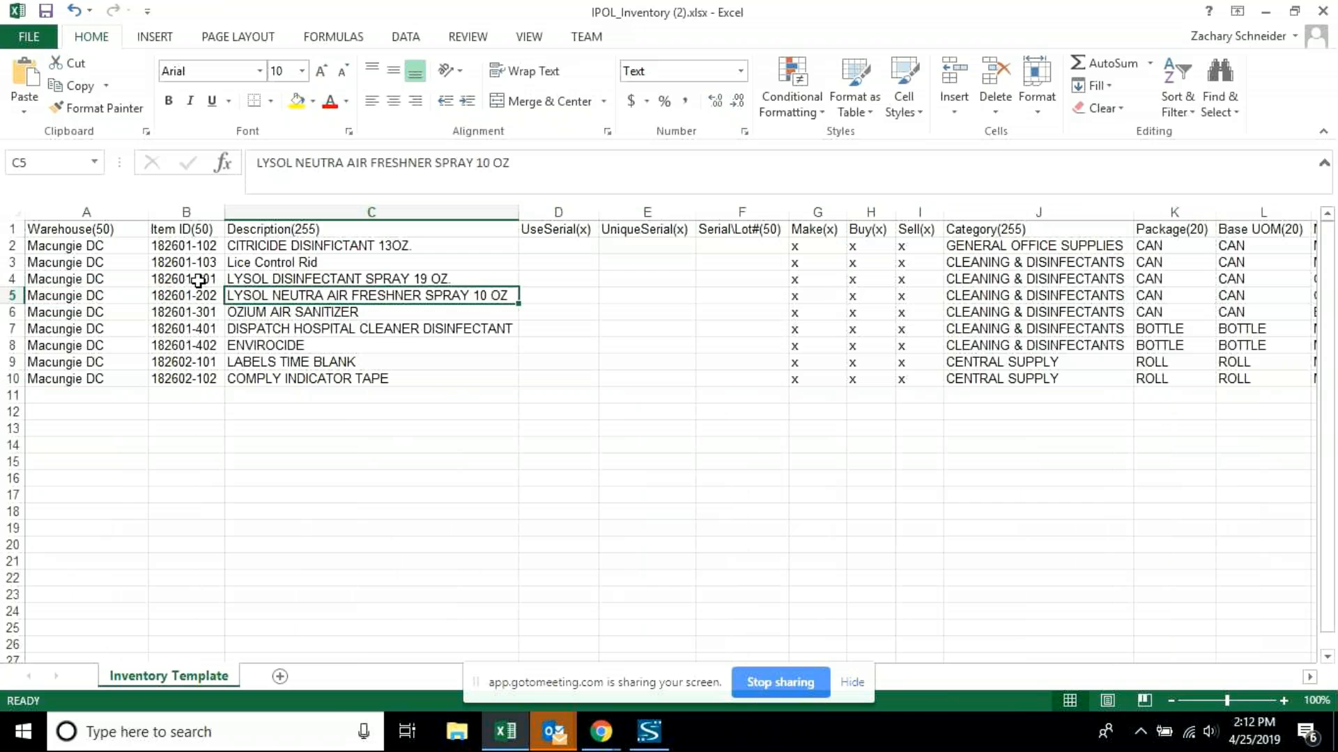
Delete the sample item data in A2:AP10 below the headings, shifting cells left.
left_click_drag(66, 246, 1126, 387)
right_click(1122, 376)
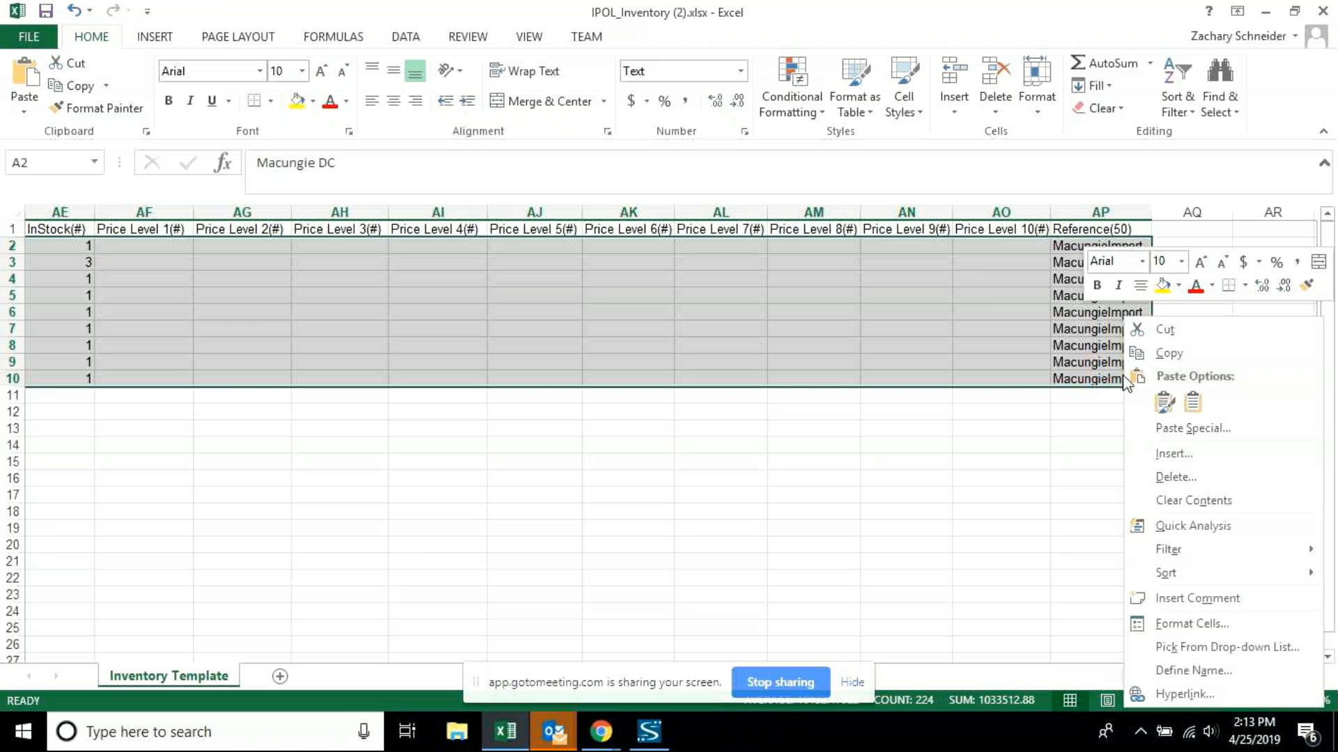
left_click(1190, 478)
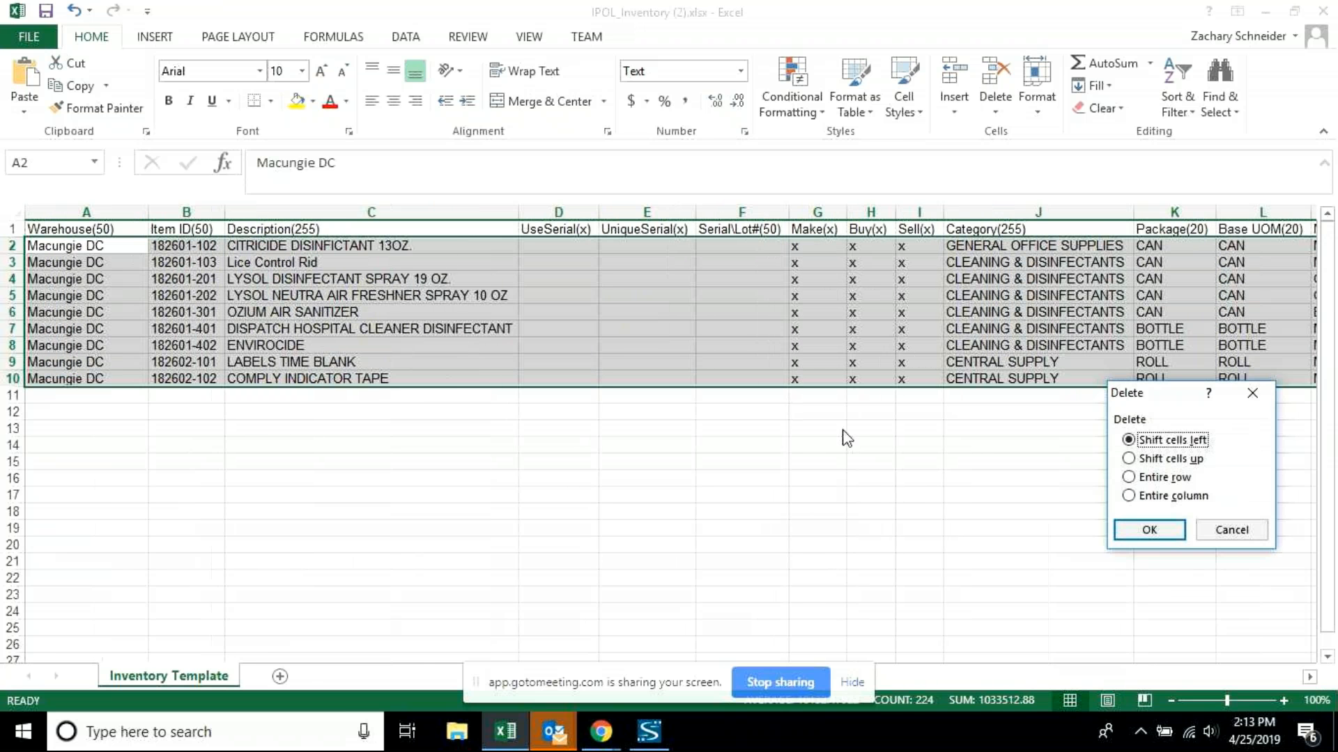
left_click(1141, 531)
Review the template's remaining column headings and the InStock cells AE3:AE15, and close the workbook without saving.
left_click(871, 363)
scroll(871, 363, "right", 6)
scroll(871, 363, "right", 6)
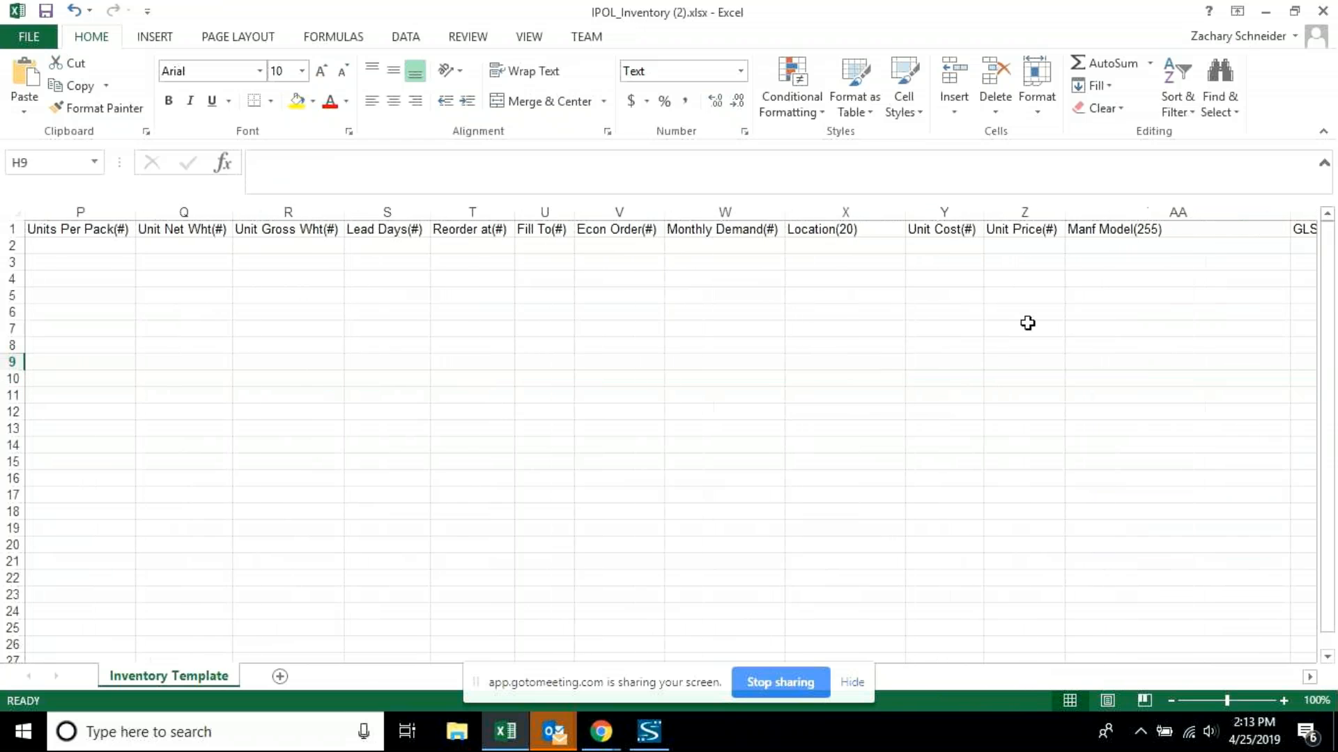
scroll(1122, 289, "right", 1)
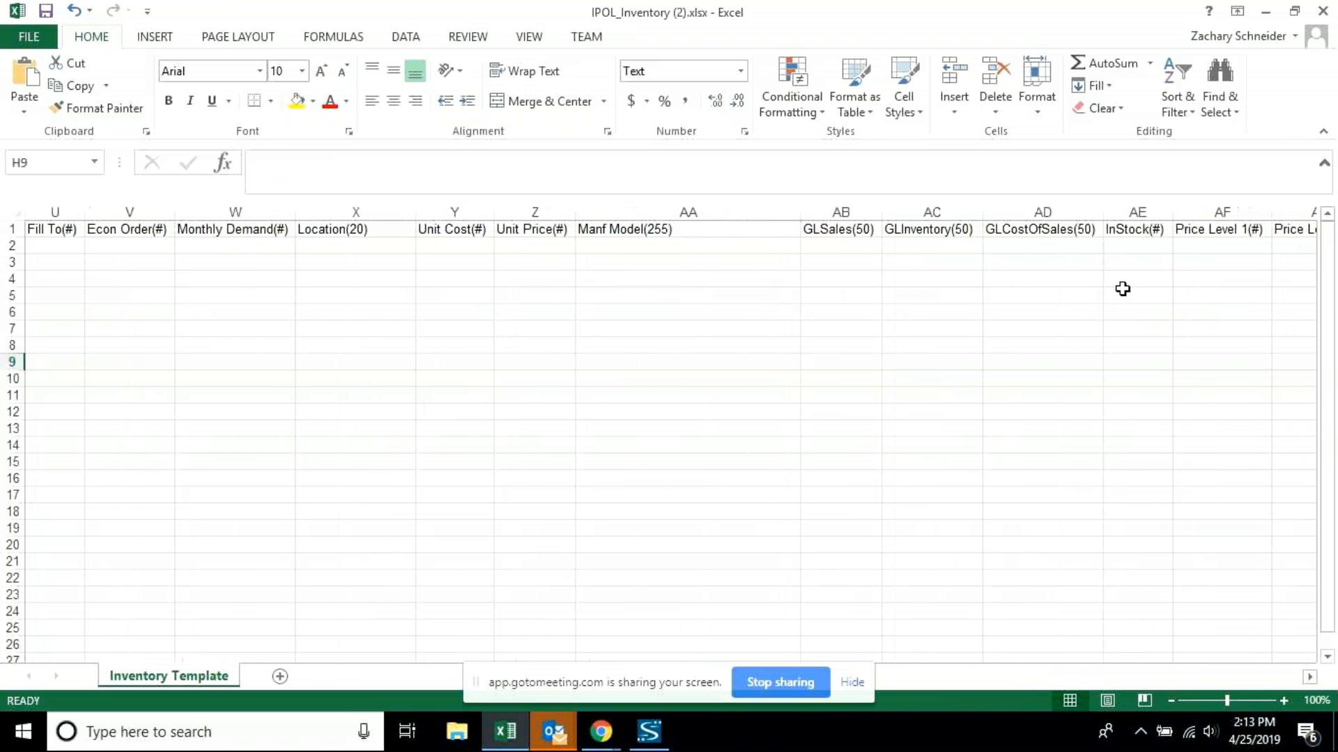
left_click_drag(1123, 260, 1135, 459)
scroll(836, 319, "left", 20)
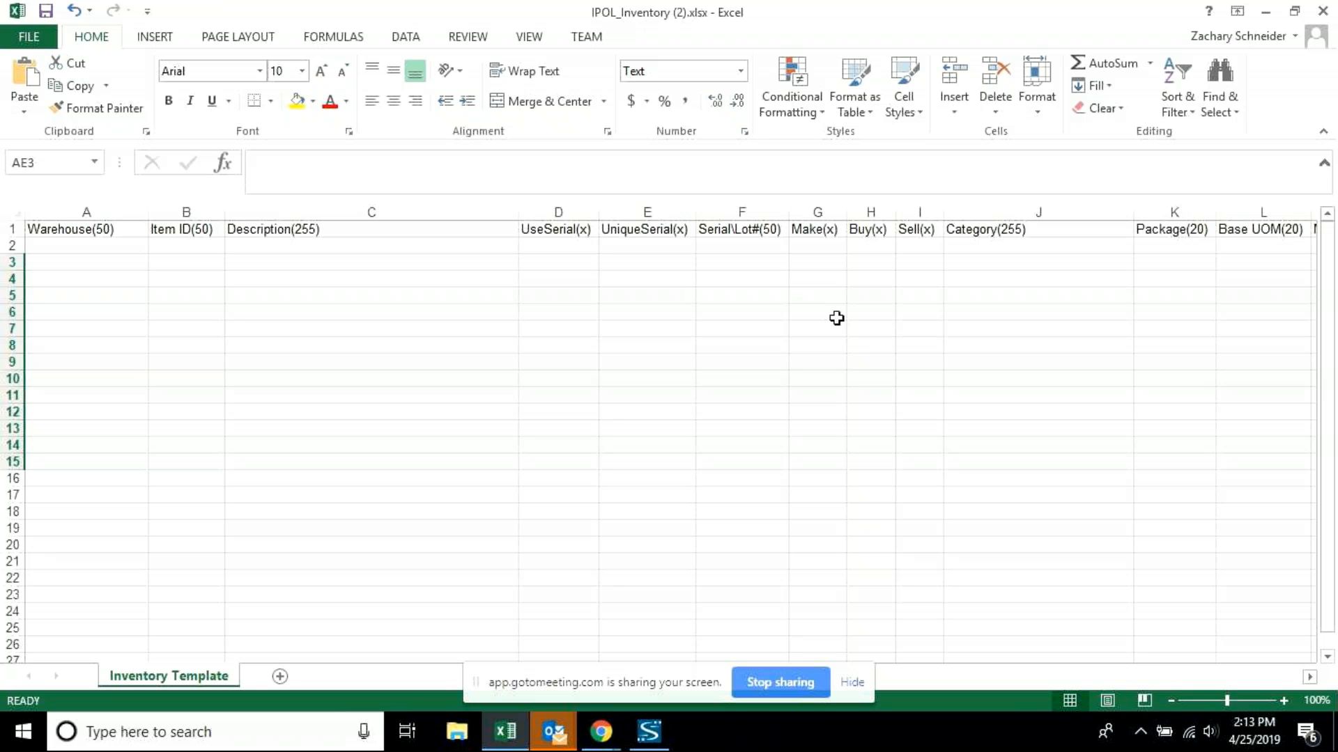
left_click(1322, 11)
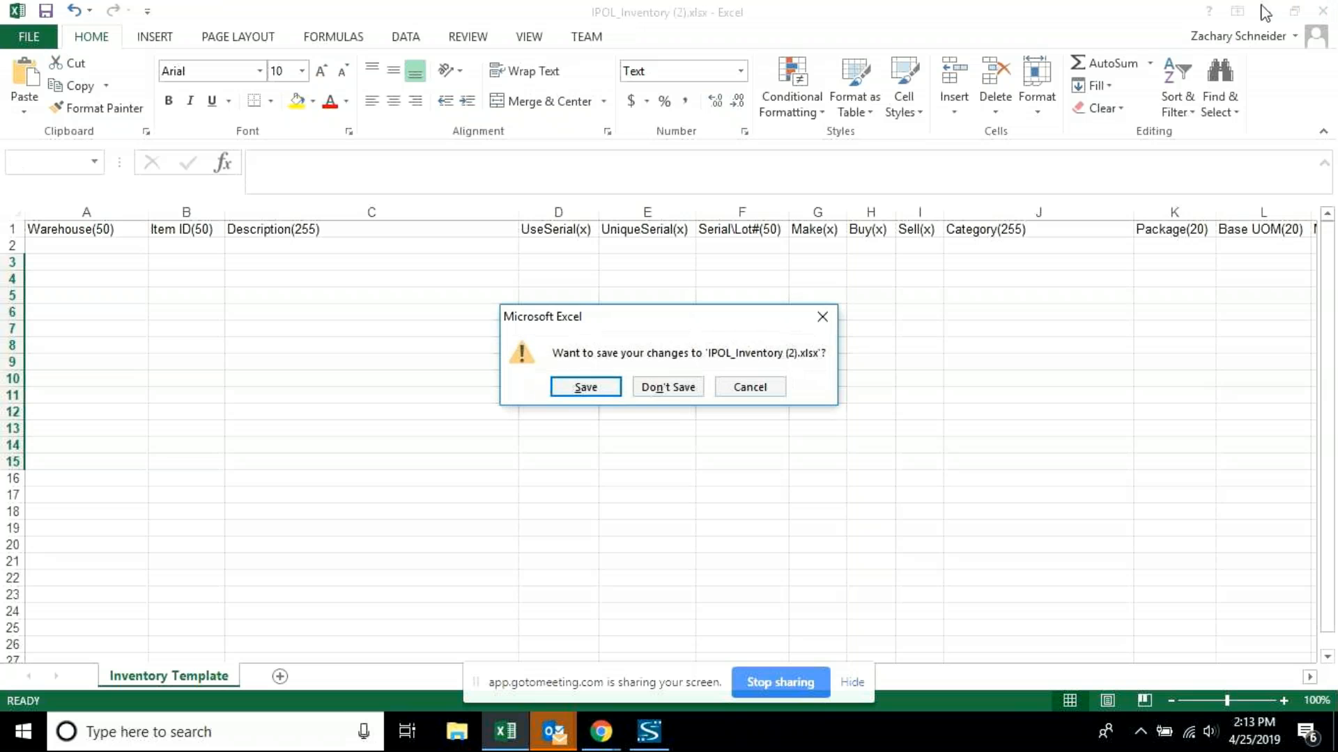
left_click(670, 388)
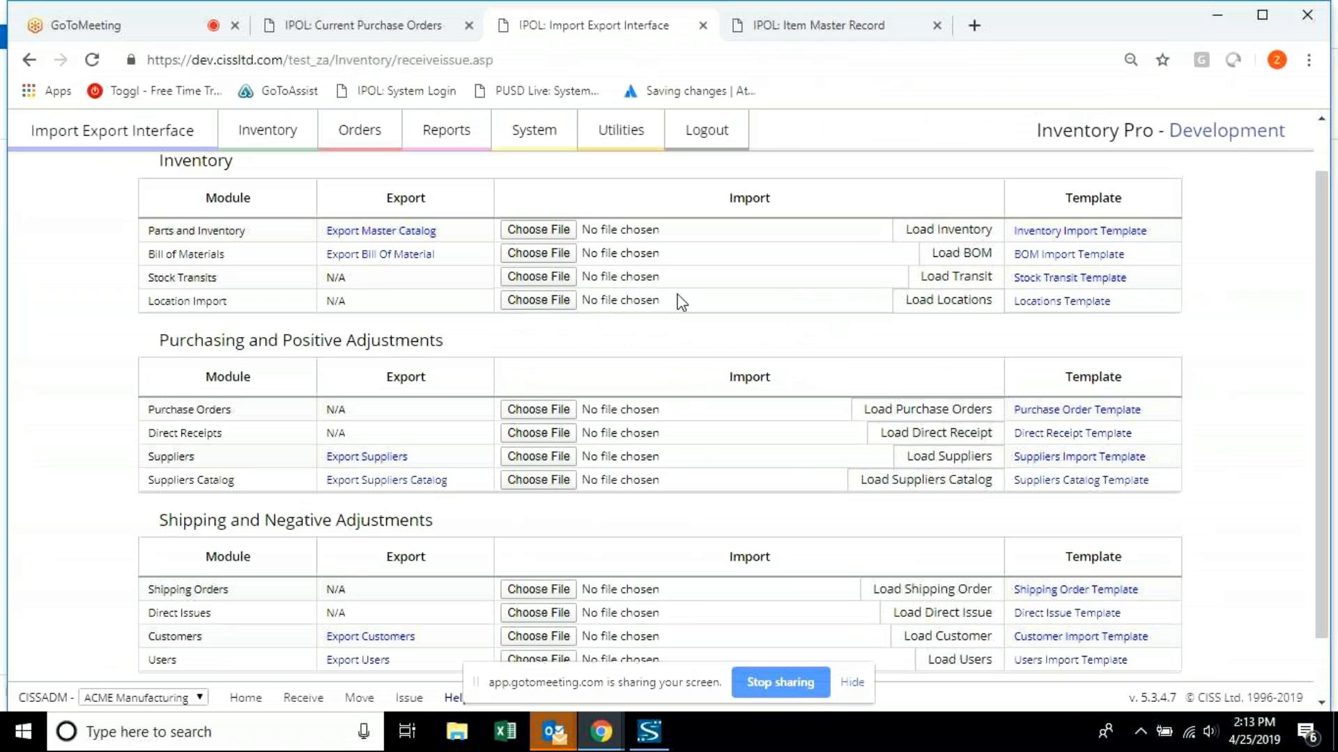
scroll(680, 302, "up", 1)
scroll(681, 302, "up", 1)
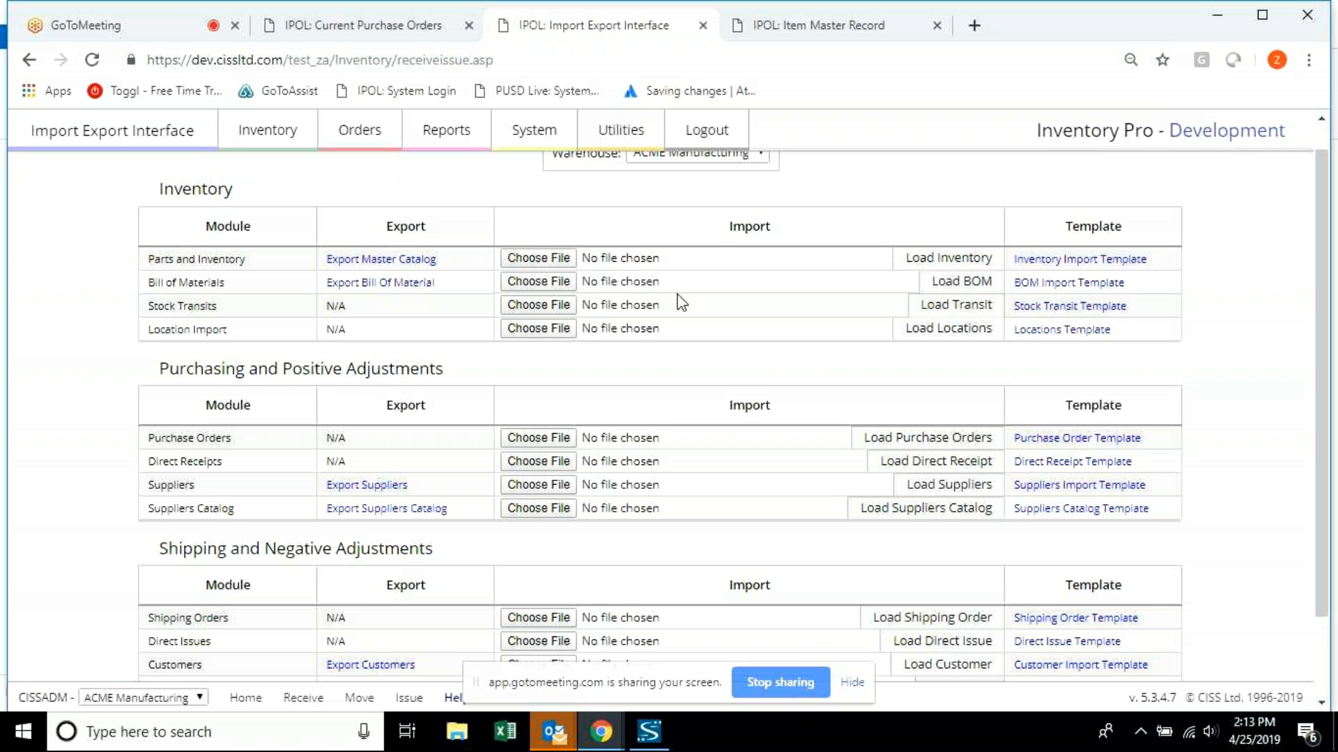
scroll(681, 302, "down", 1)
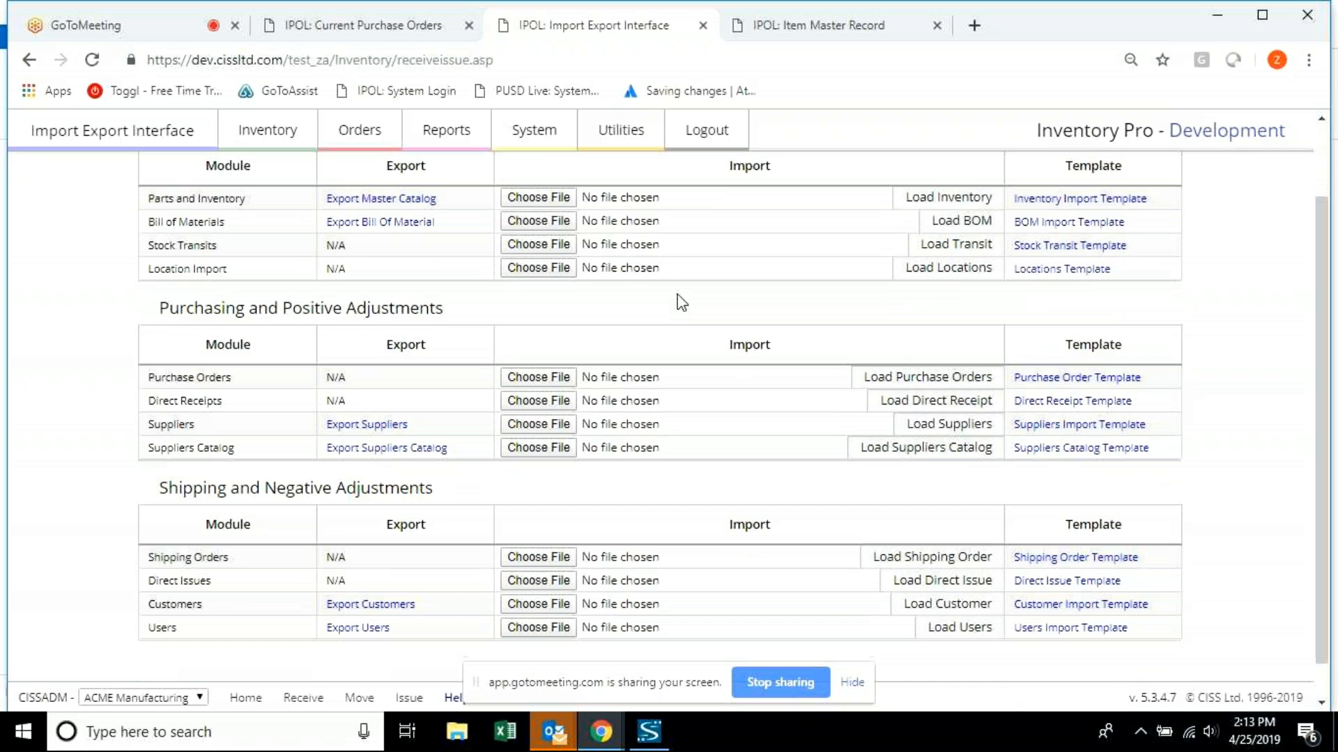
scroll(680, 301, "up", 1)
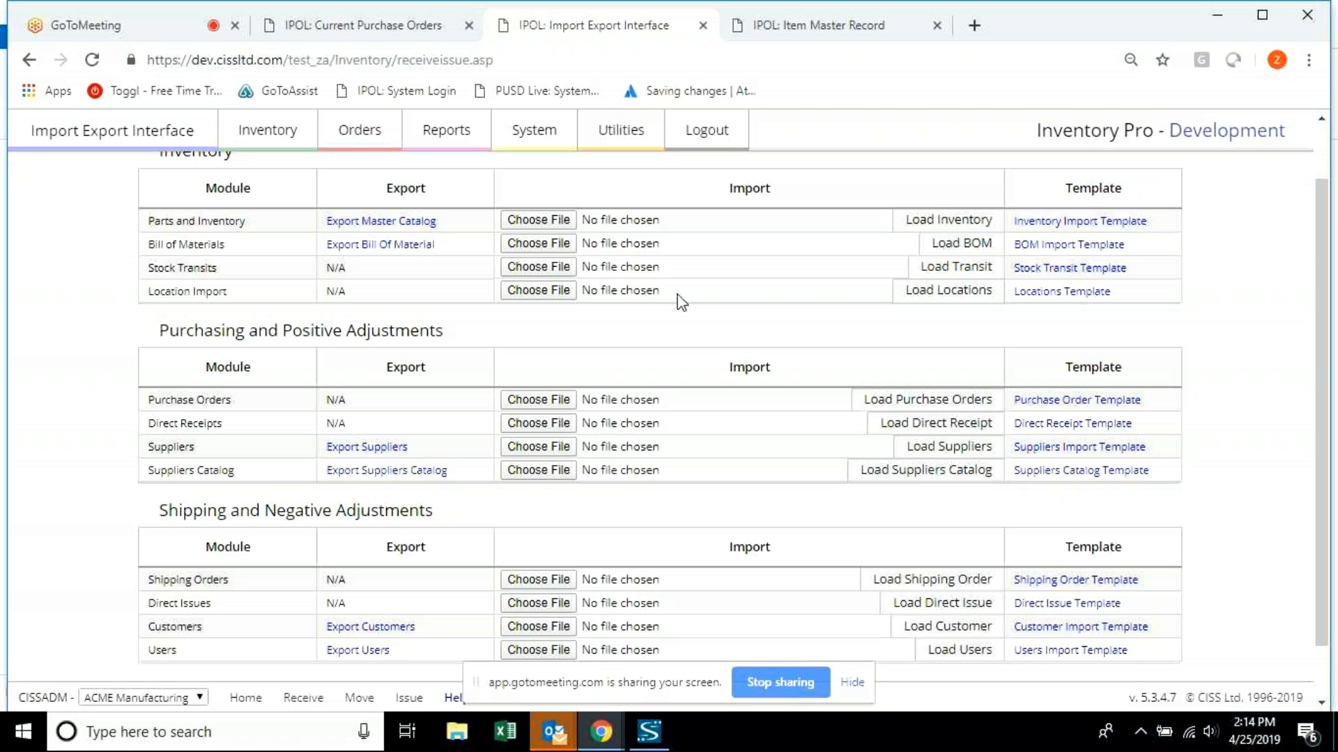
scroll(681, 302, "up", 1)
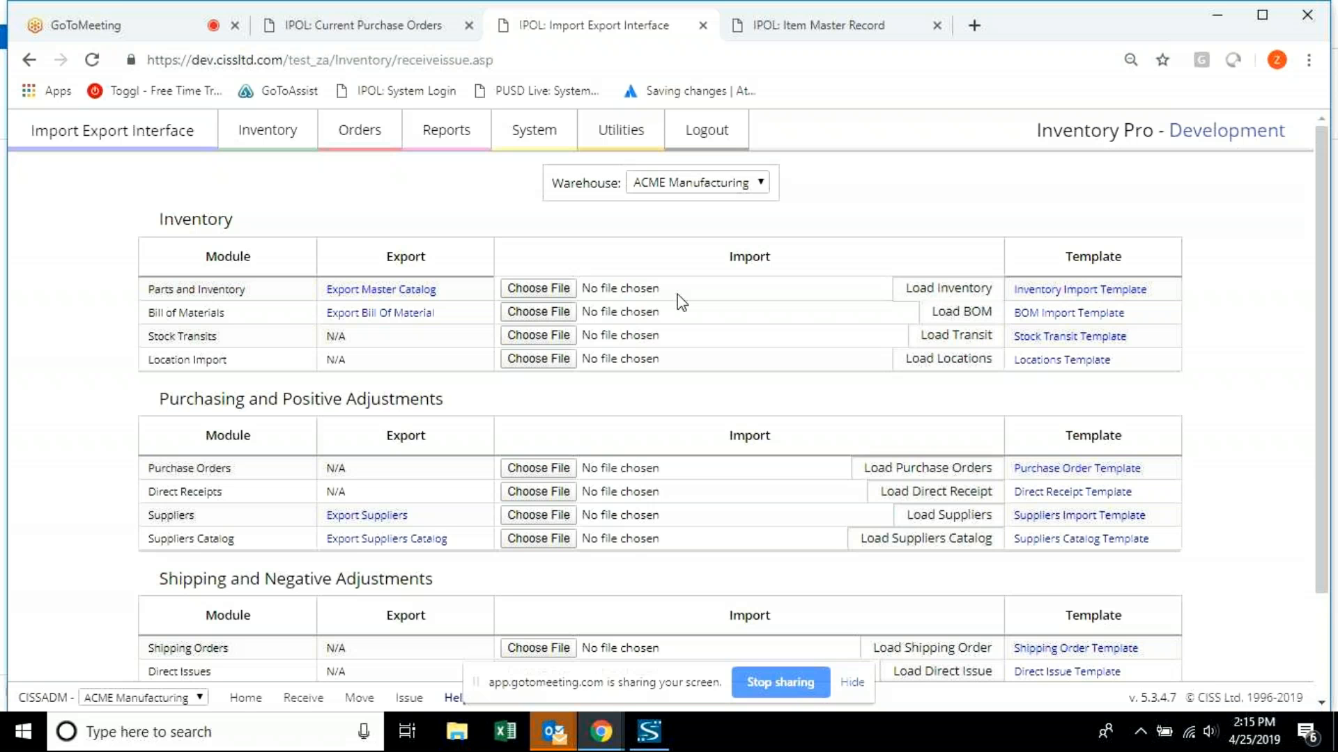
Open the Inventory report category and run the Inventory Rollback report.
mouse_move(454, 149)
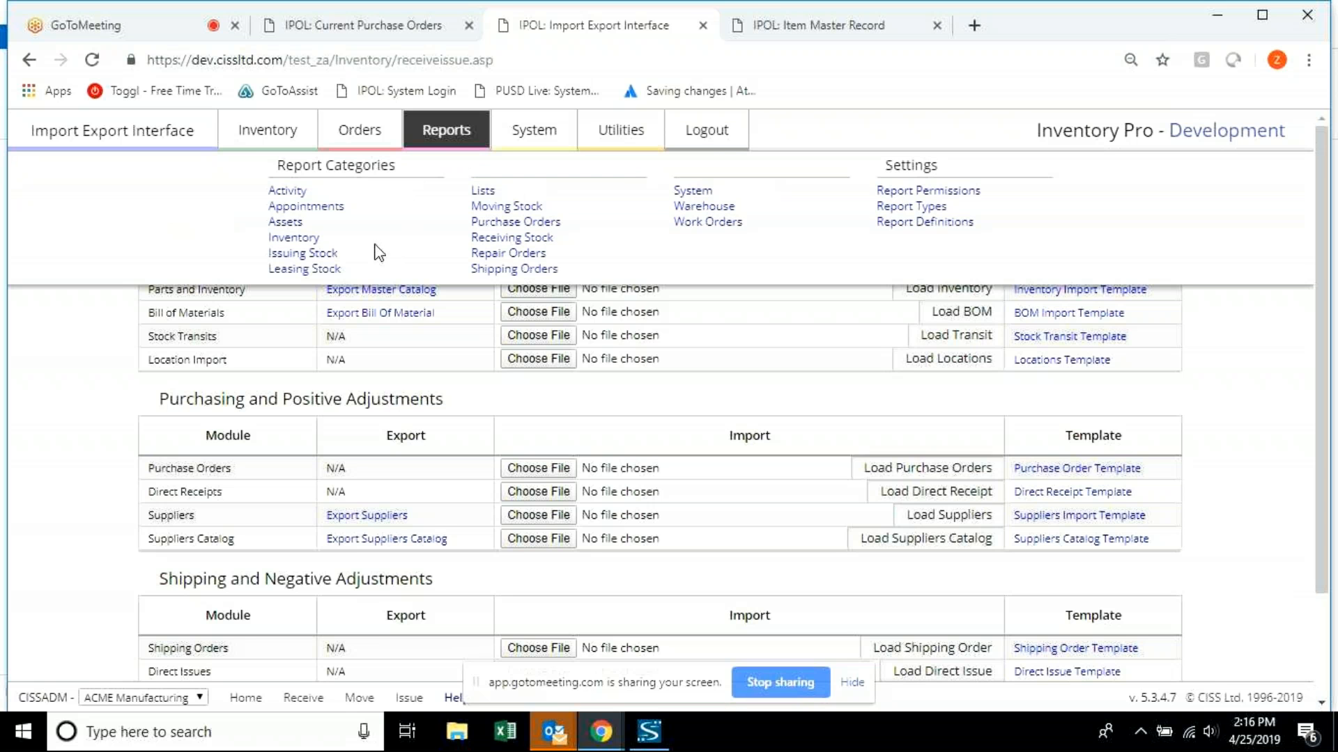
left_click(315, 236)
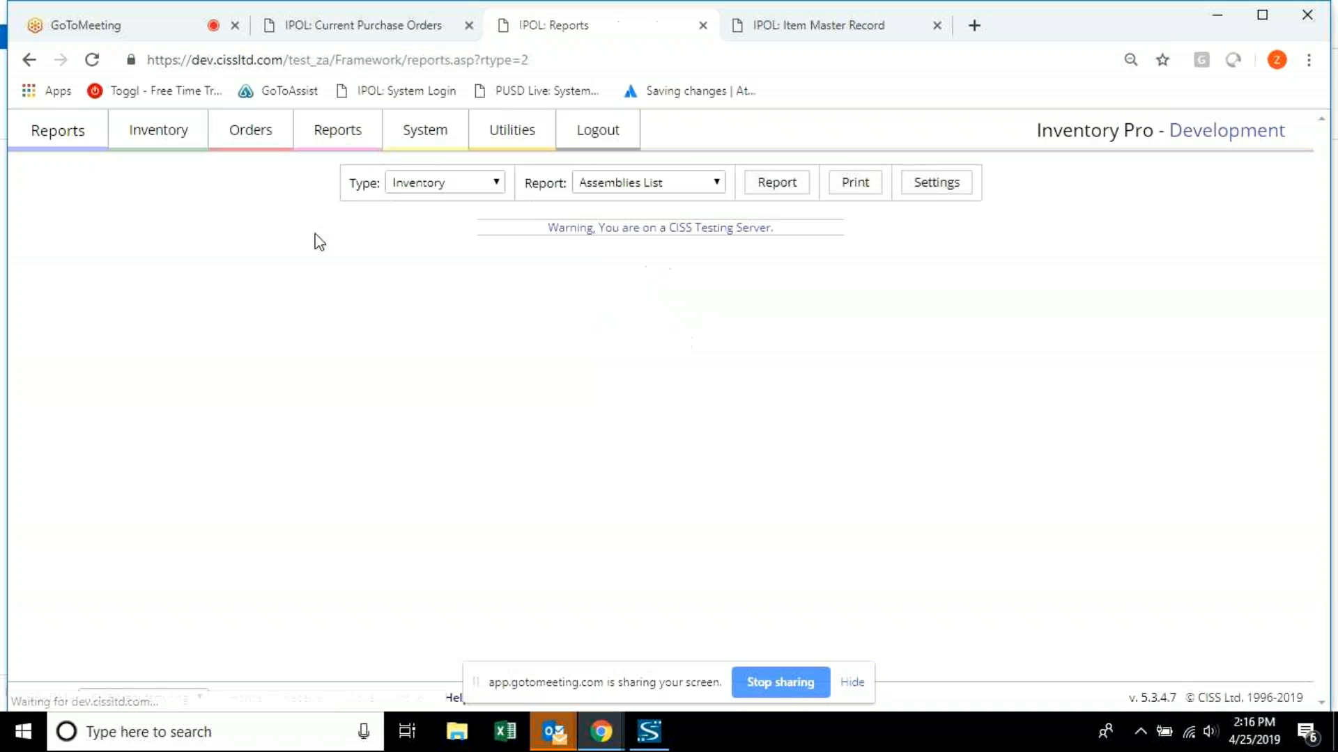
left_click(627, 184)
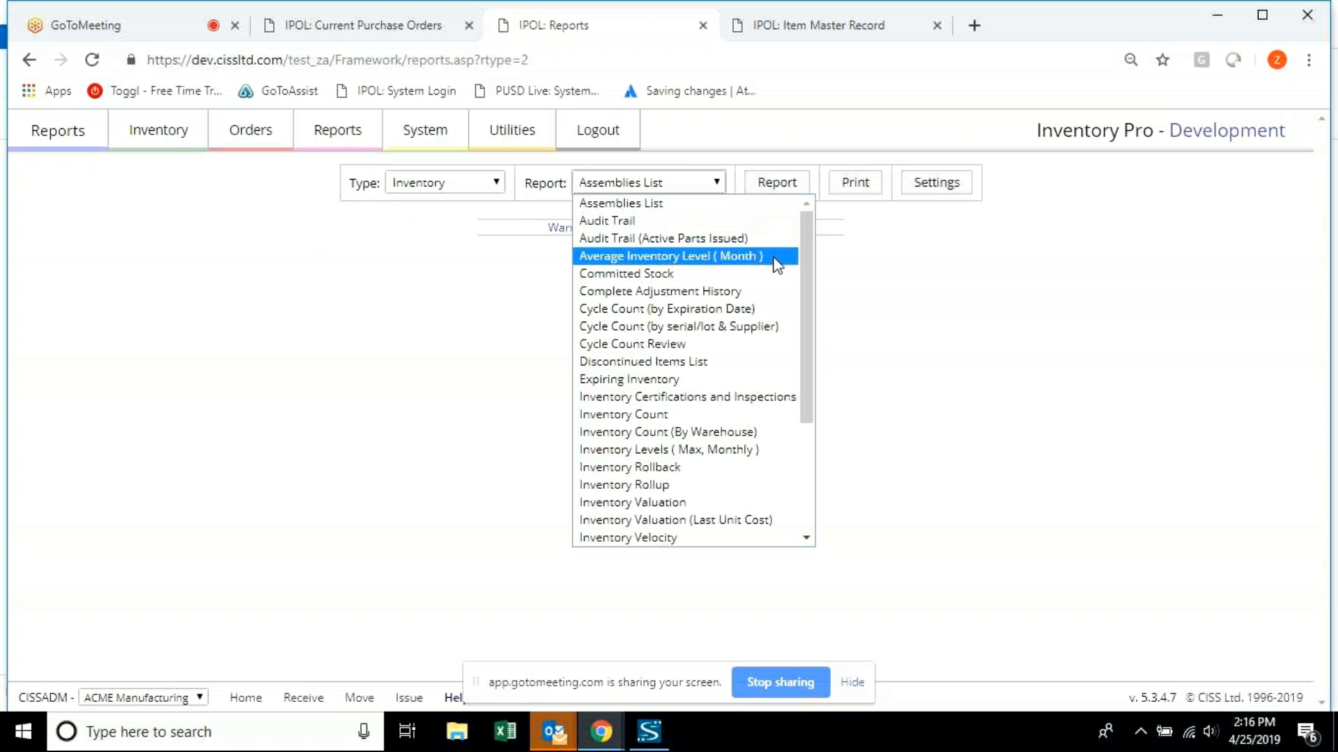
mouse_move(802, 273)
left_mouse_down()
mouse_move(793, 386)
mouse_move(788, 289)
left_mouse_up()
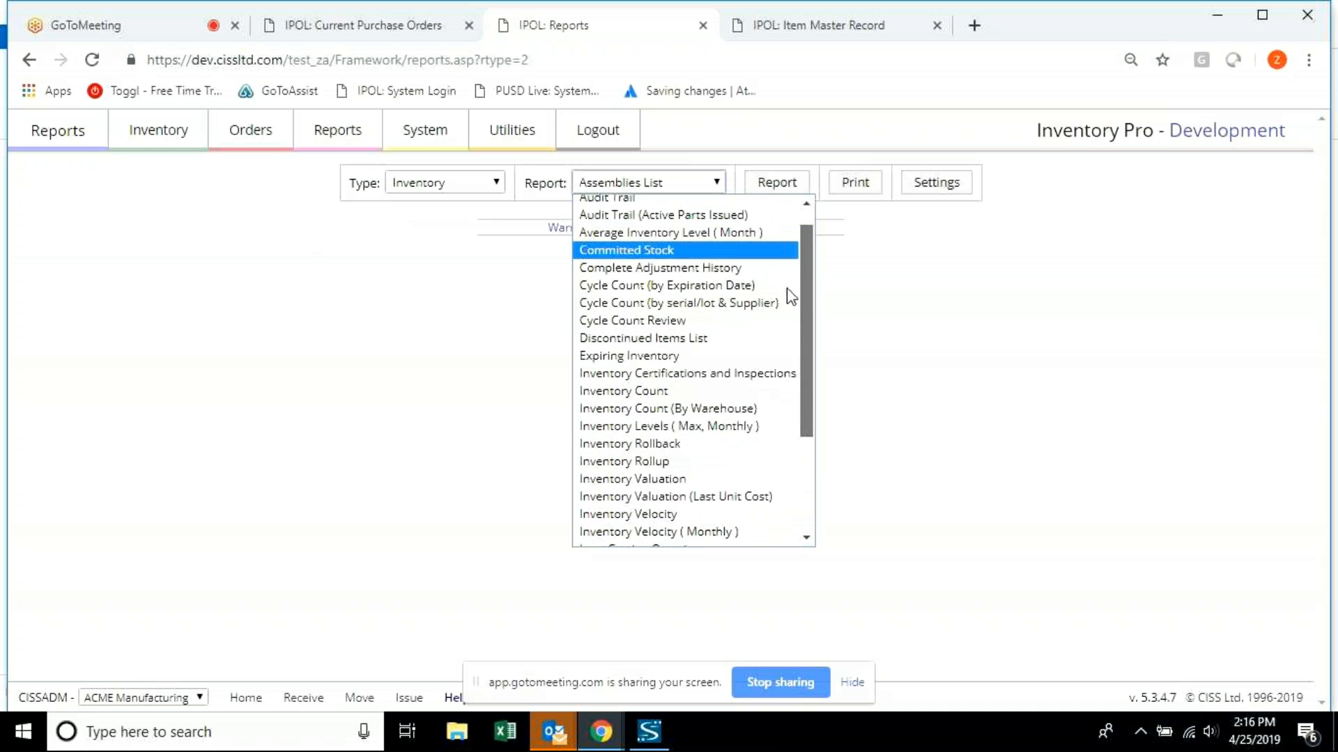
left_click(695, 444)
left_click(775, 186)
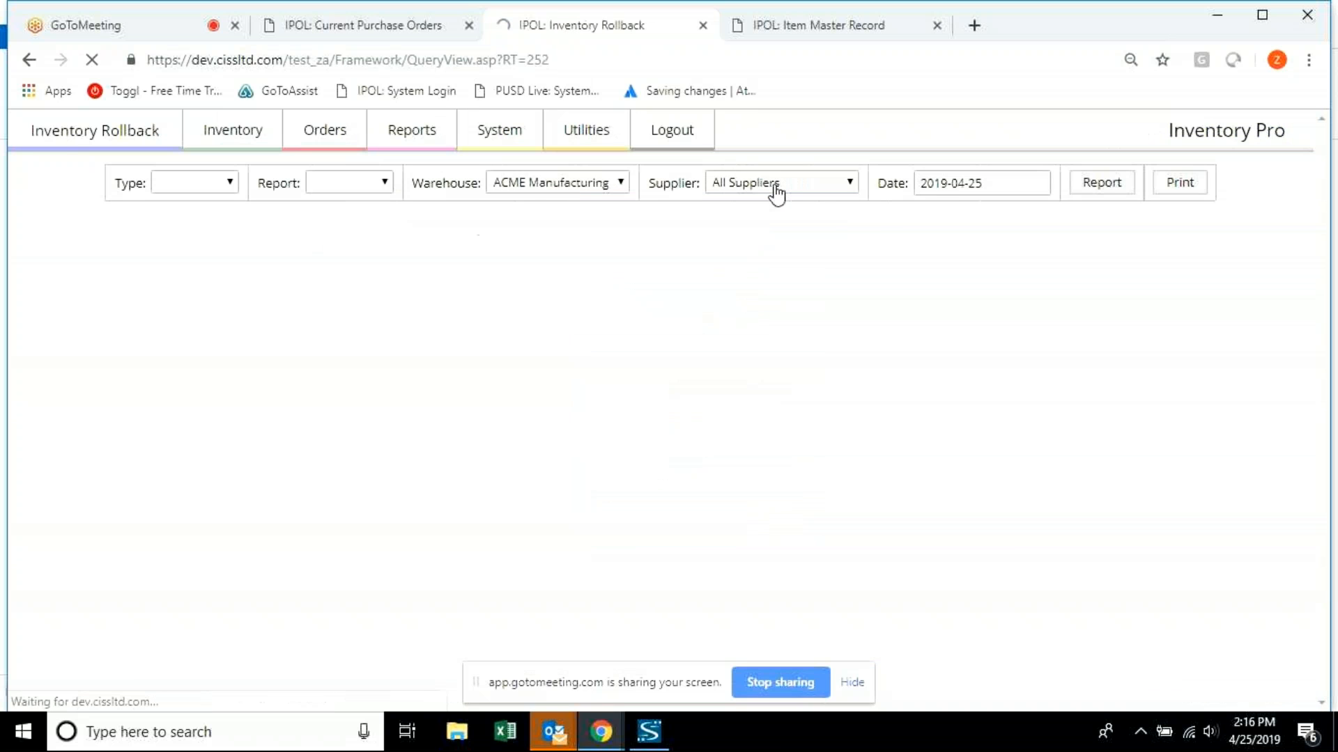
Examine the Report SQL in the Inventory Rollback report's definition, and return to the report selection page.
left_click(442, 218)
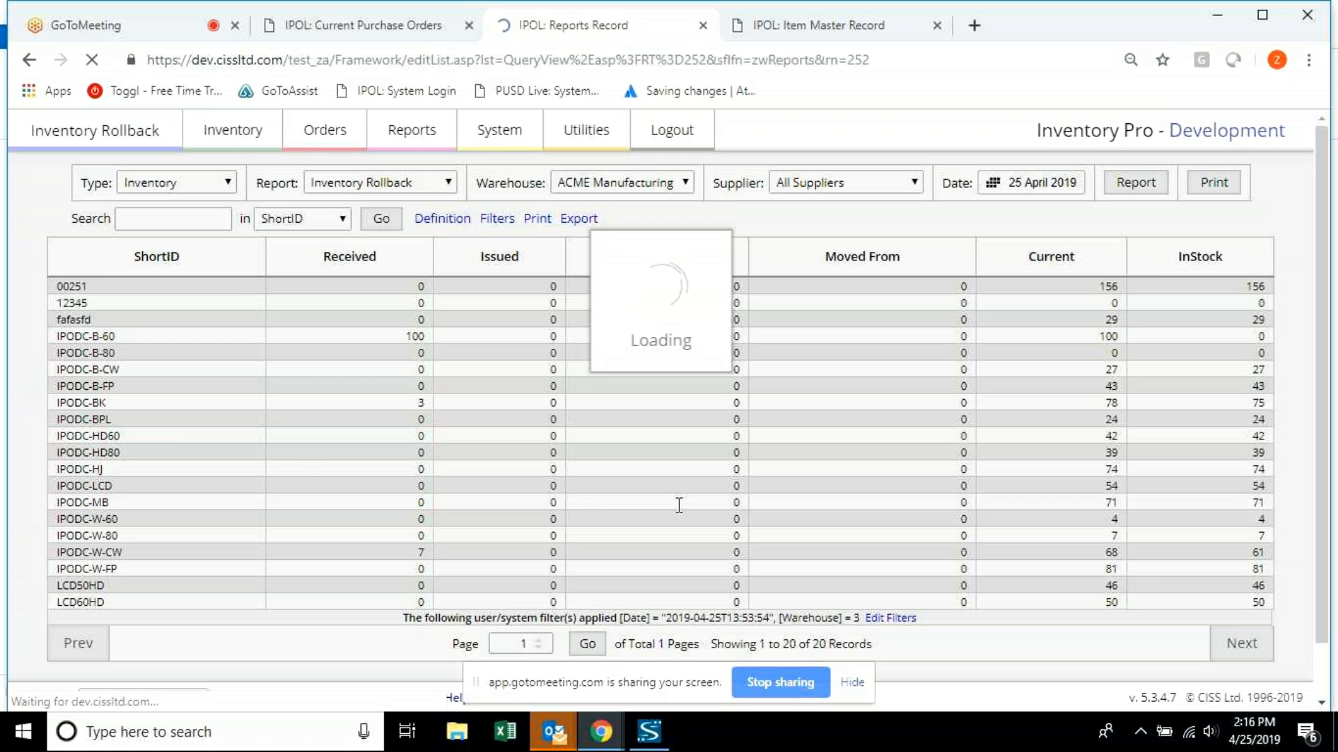
left_click_drag(657, 329, 278, 339)
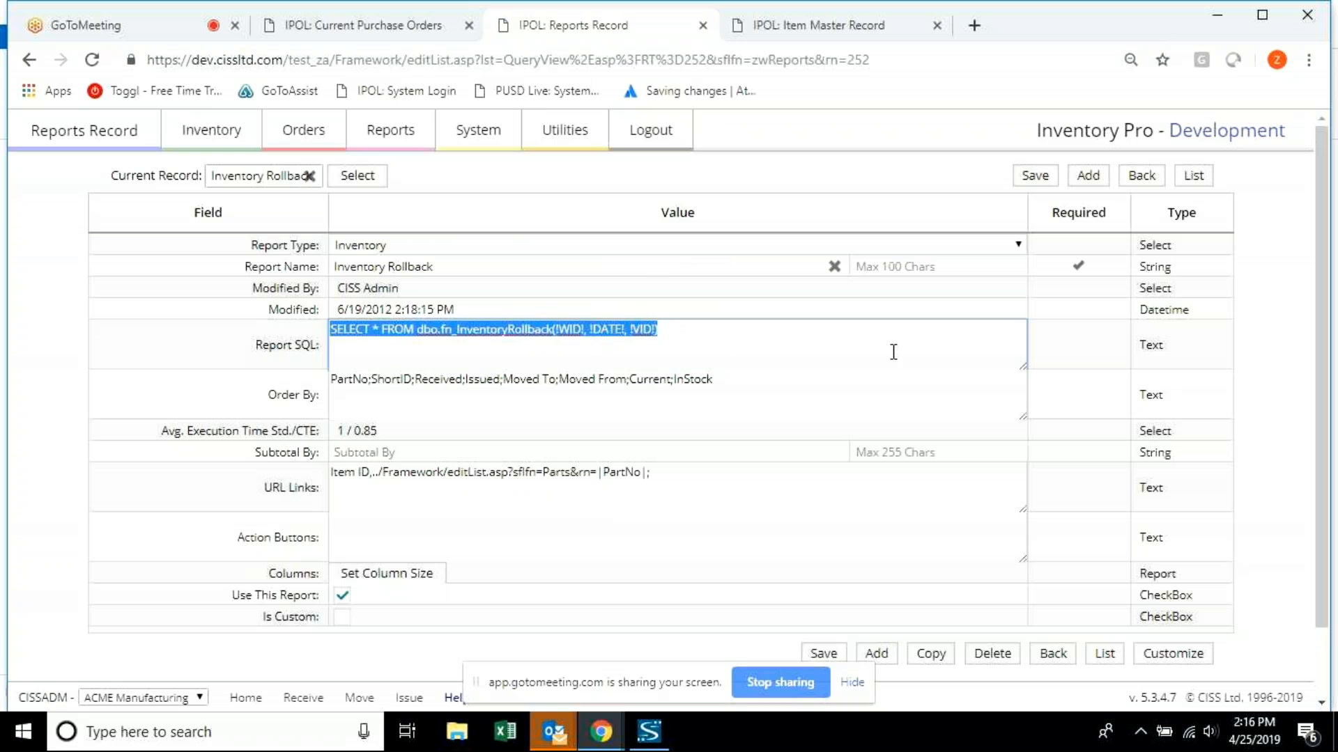
left_click(893, 351)
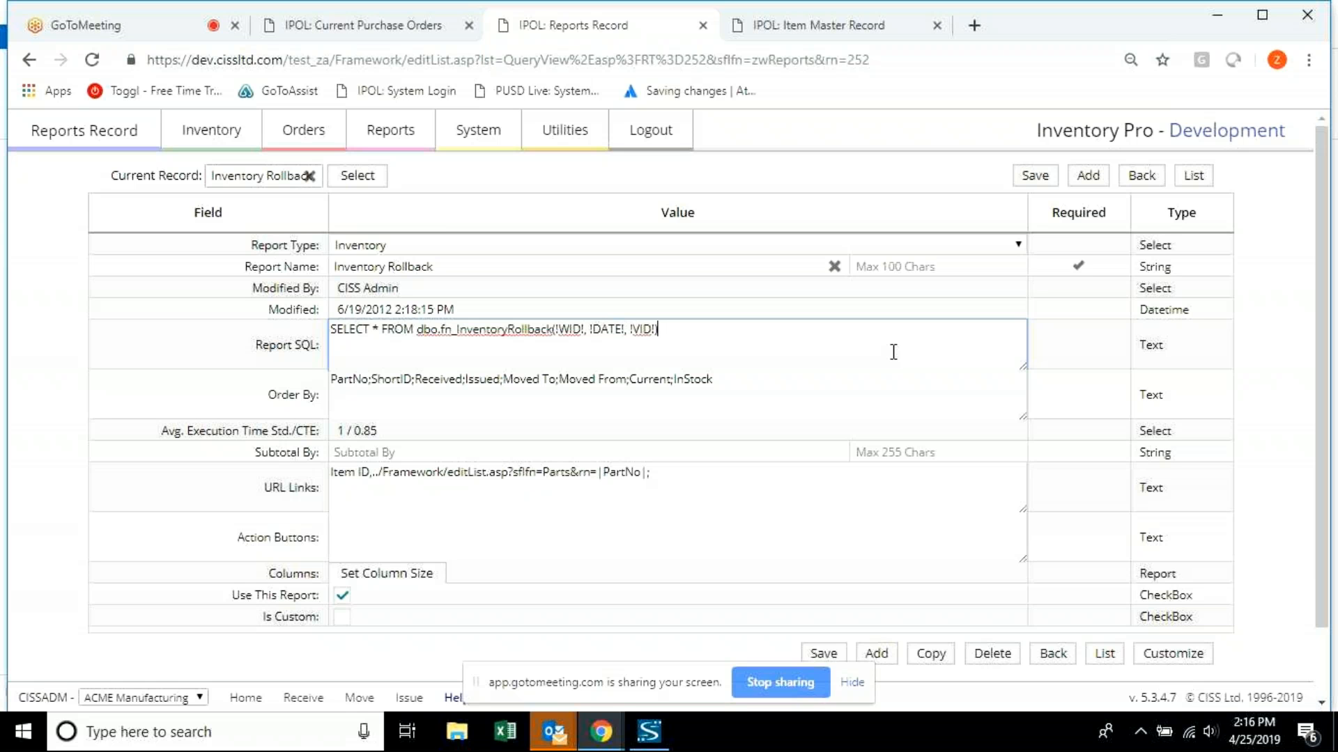
left_click(1192, 177)
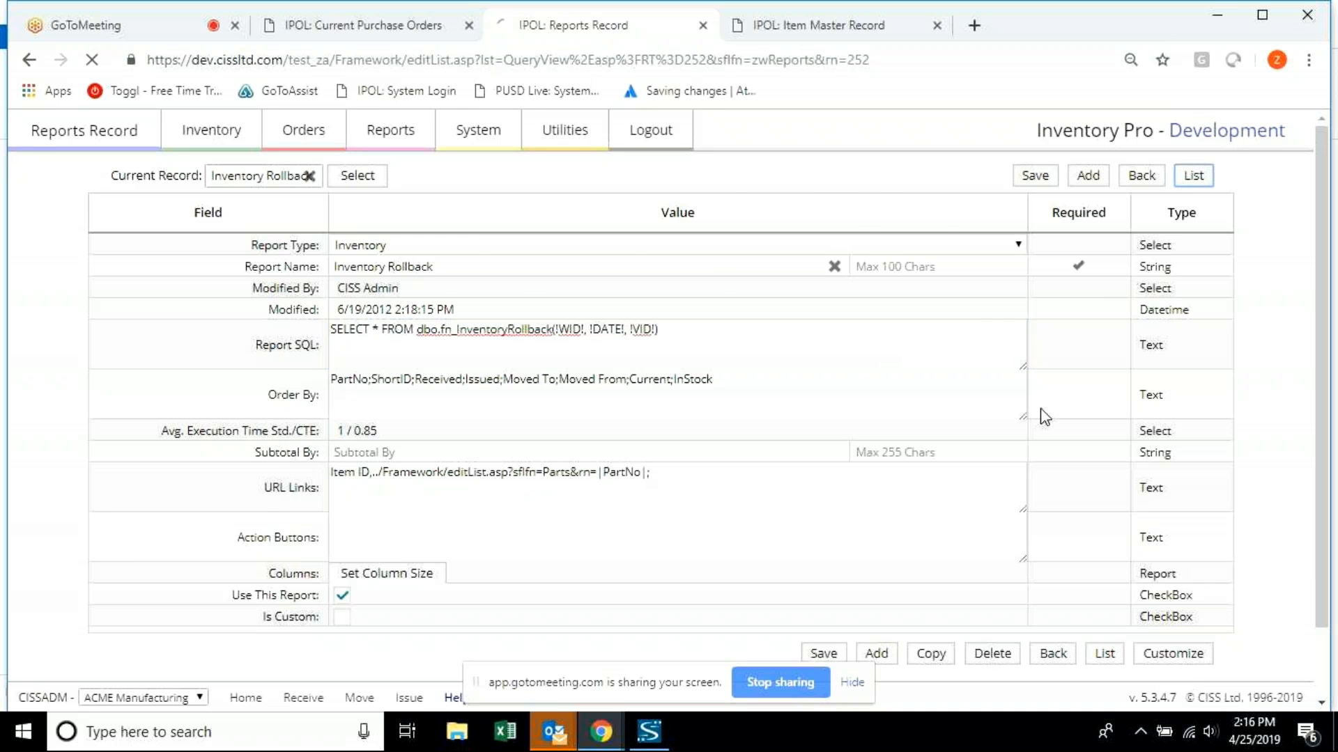
left_click(28, 61)
left_click(29, 62)
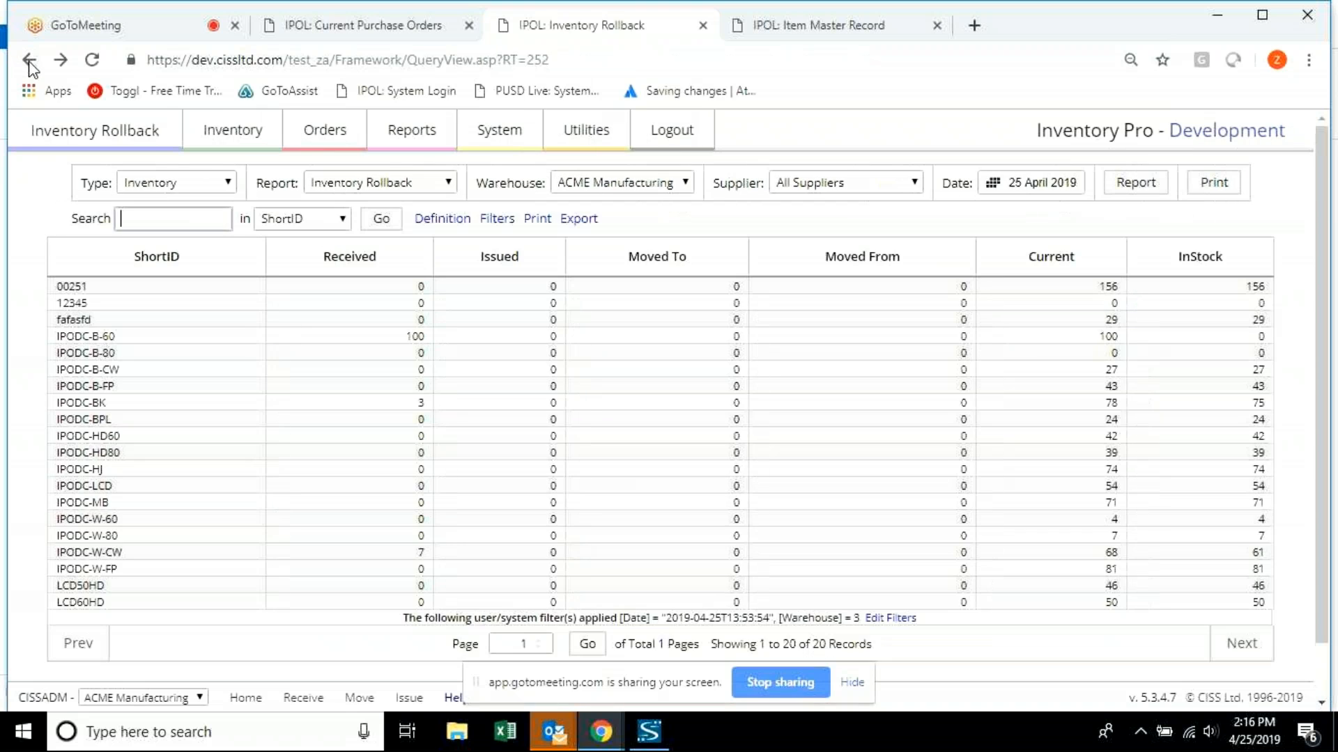
left_click(29, 61)
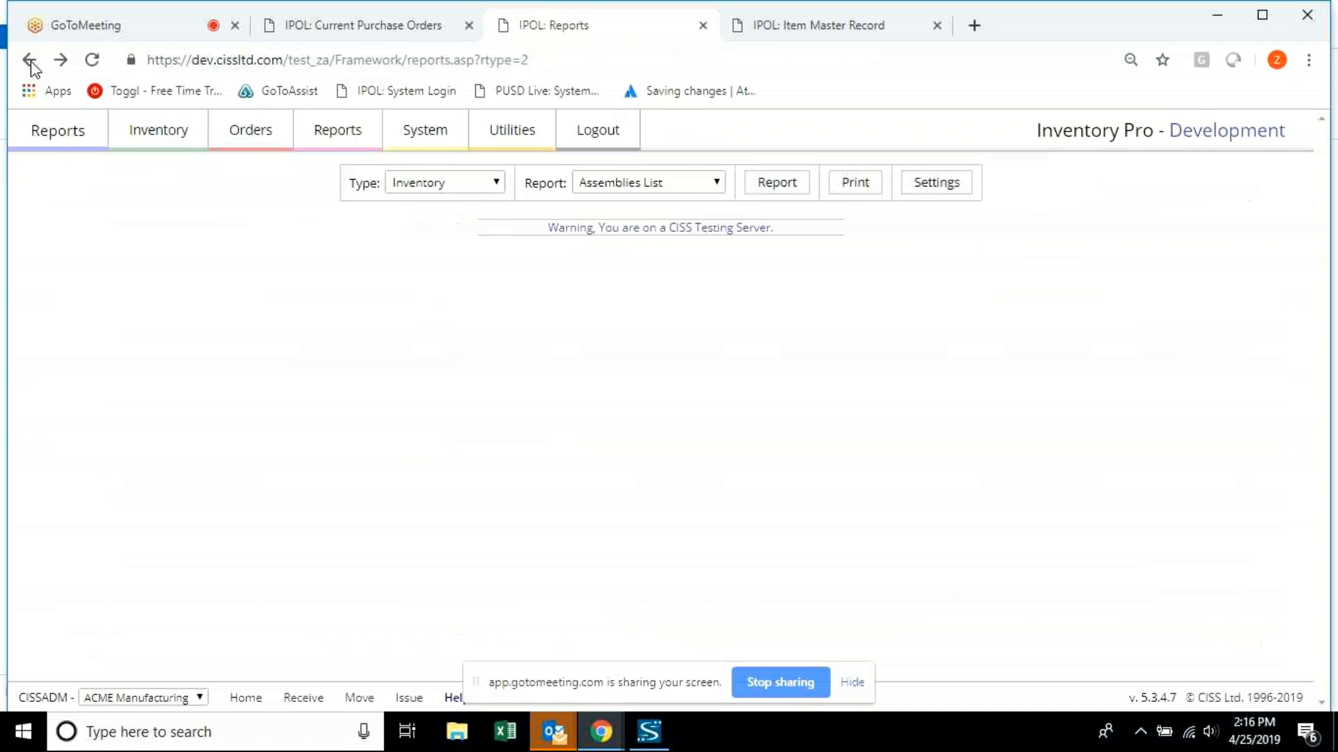
Look through the available inventory reports and the list of report types without changing the selection.
left_click(625, 184)
scroll(654, 321, "down", 3)
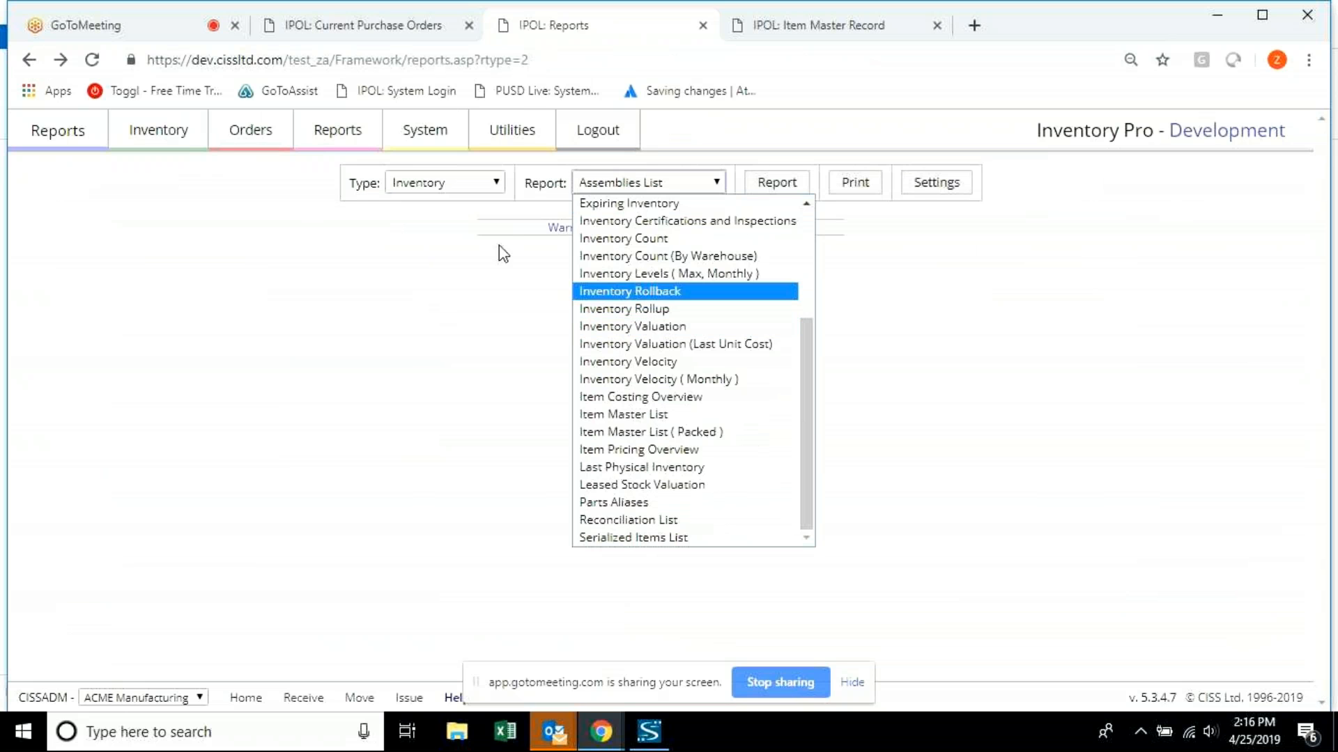
left_click(473, 185)
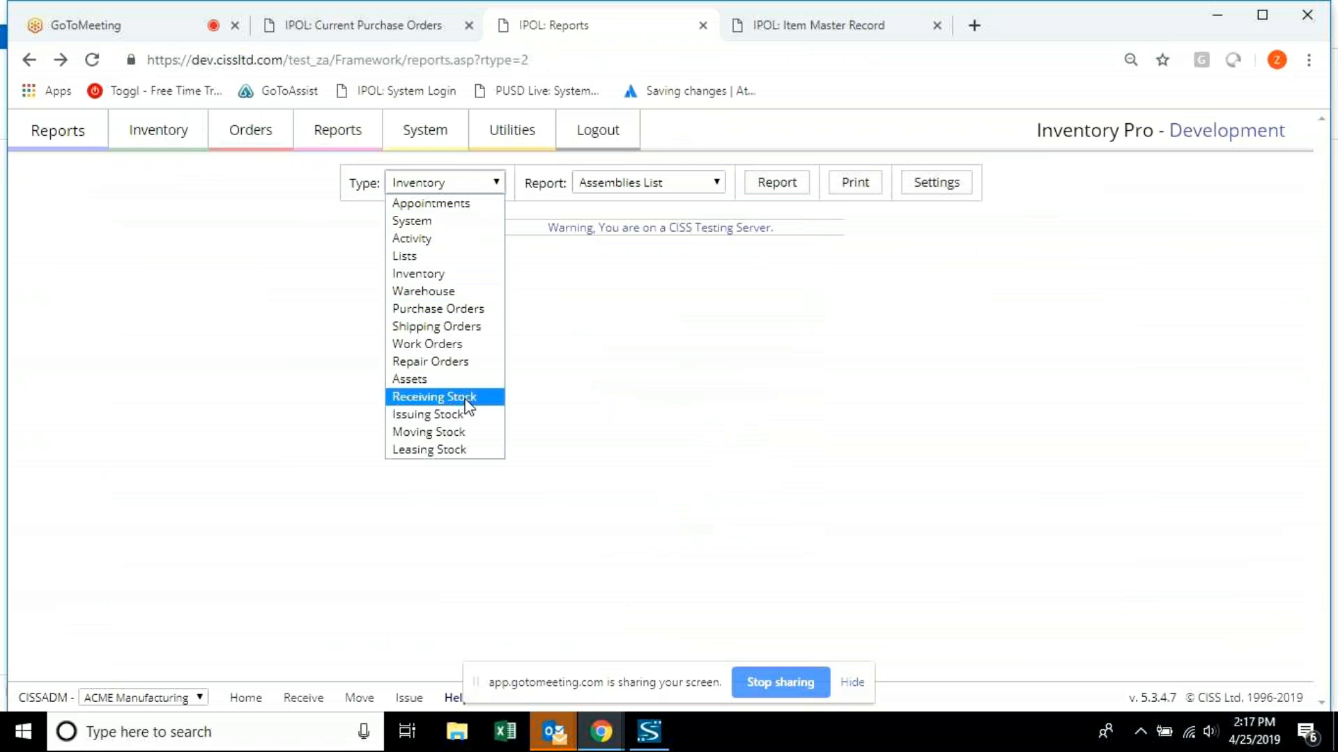
left_click(570, 285)
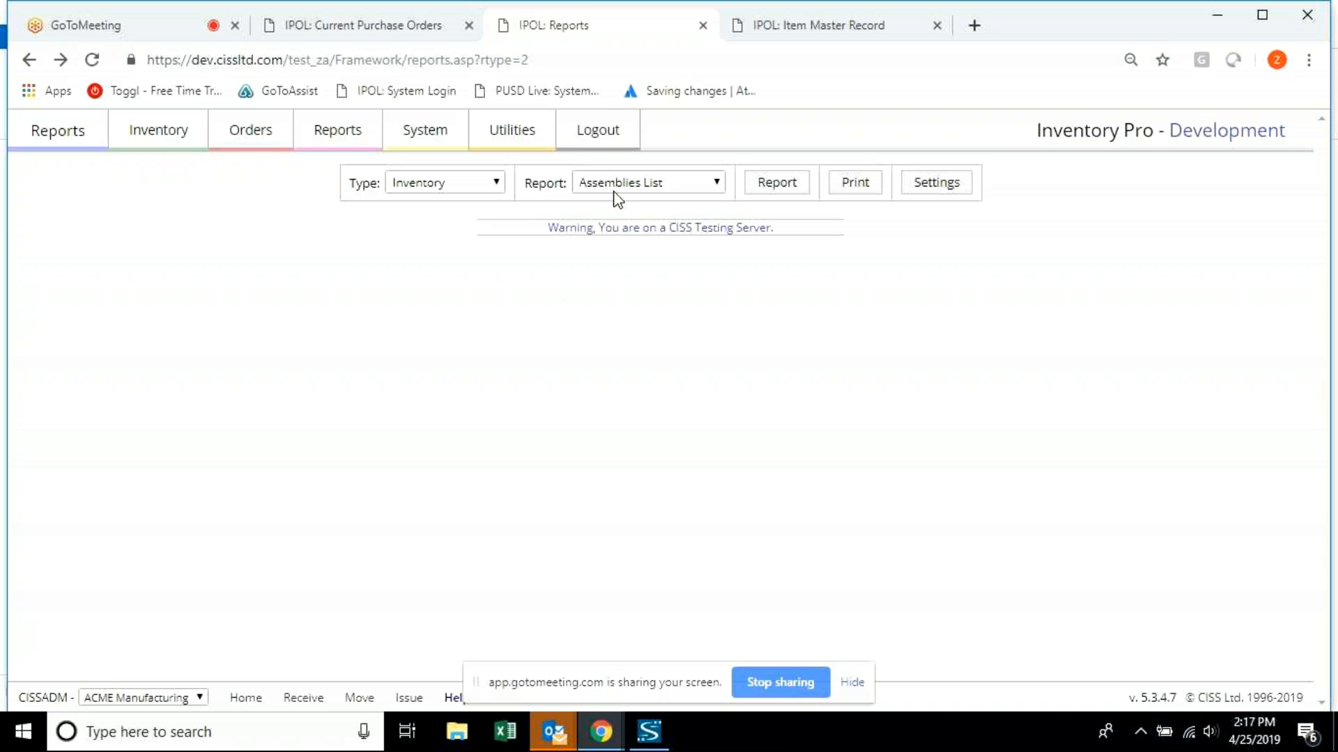
left_click(197, 147)
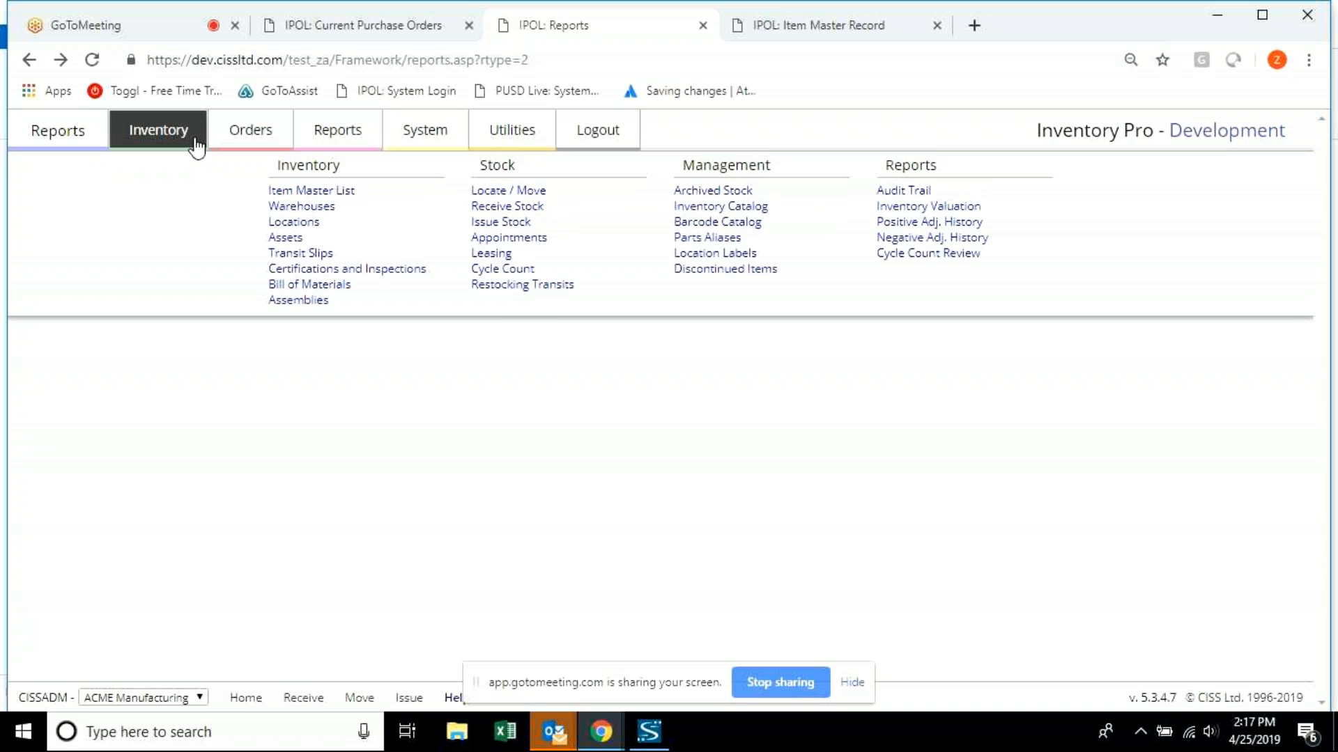
left_click(196, 141)
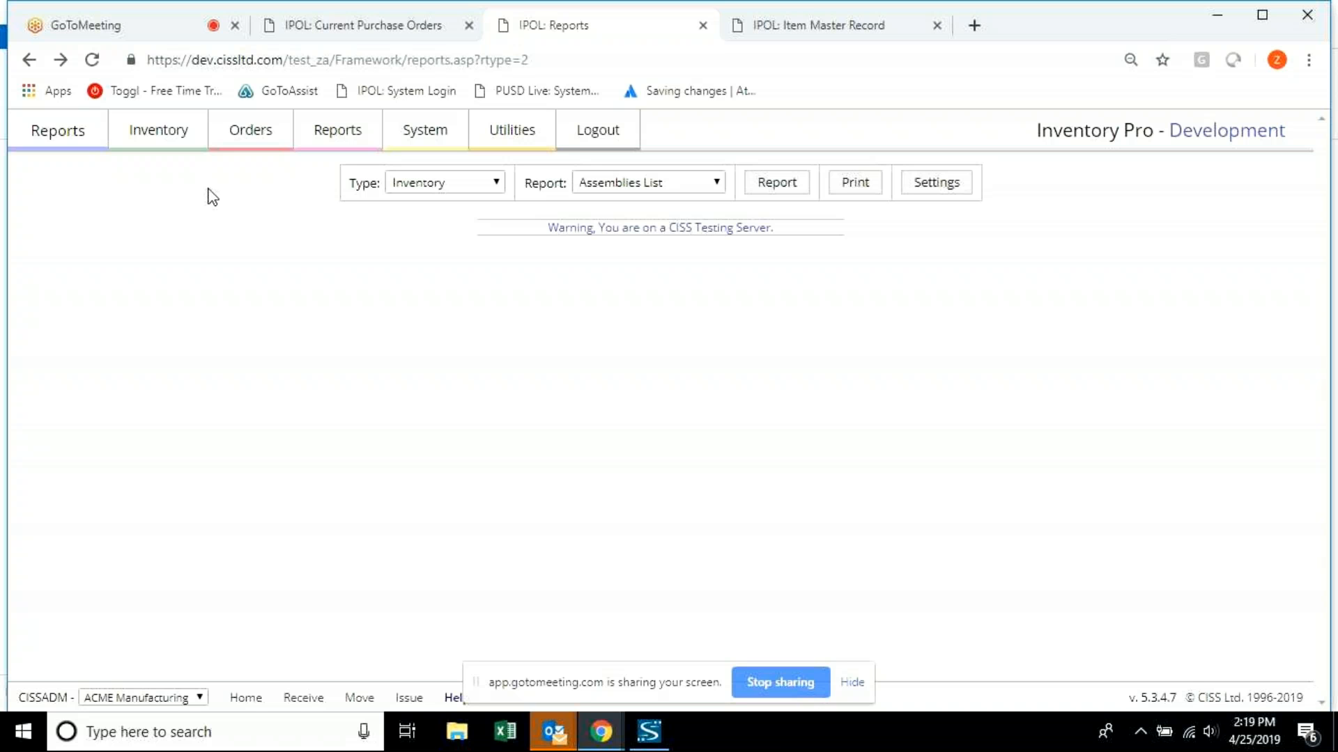
Open the current work orders list, review the line items of the first work order, and return to the list.
left_click(242, 145)
left_click(700, 206)
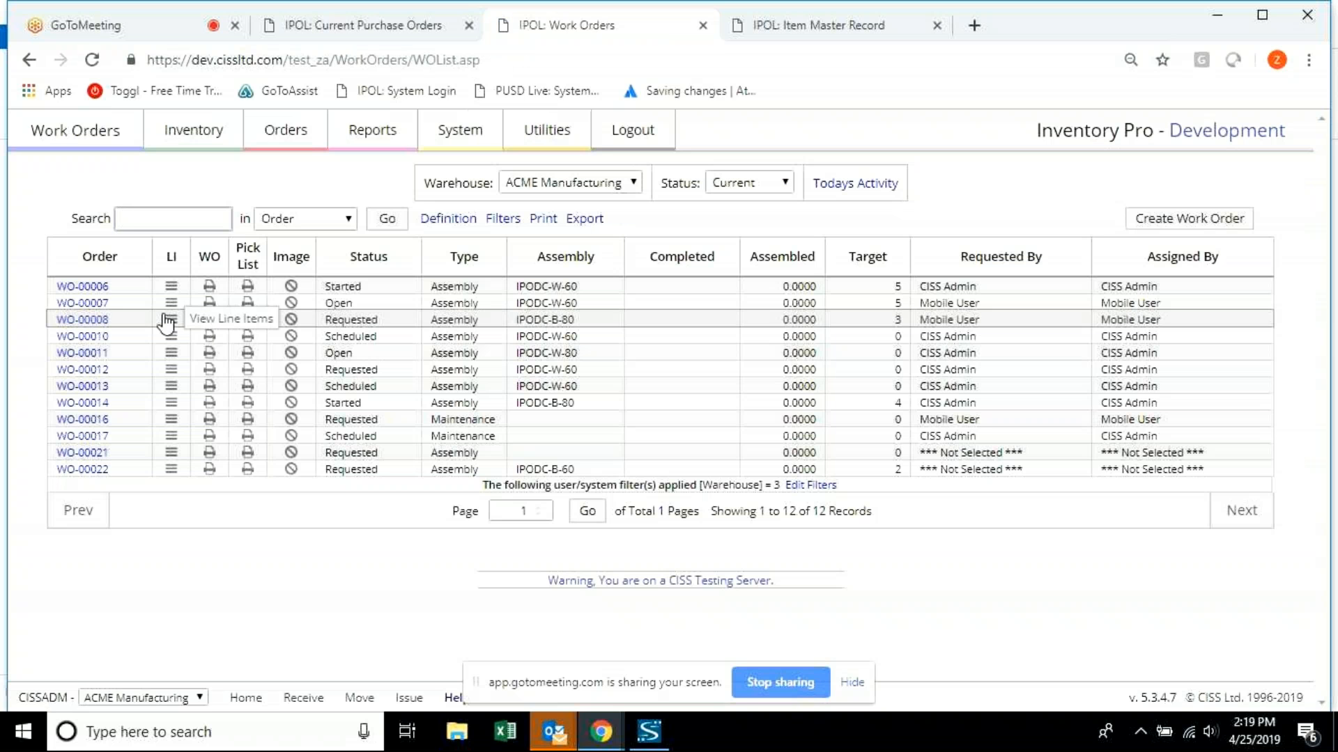
left_click(177, 292)
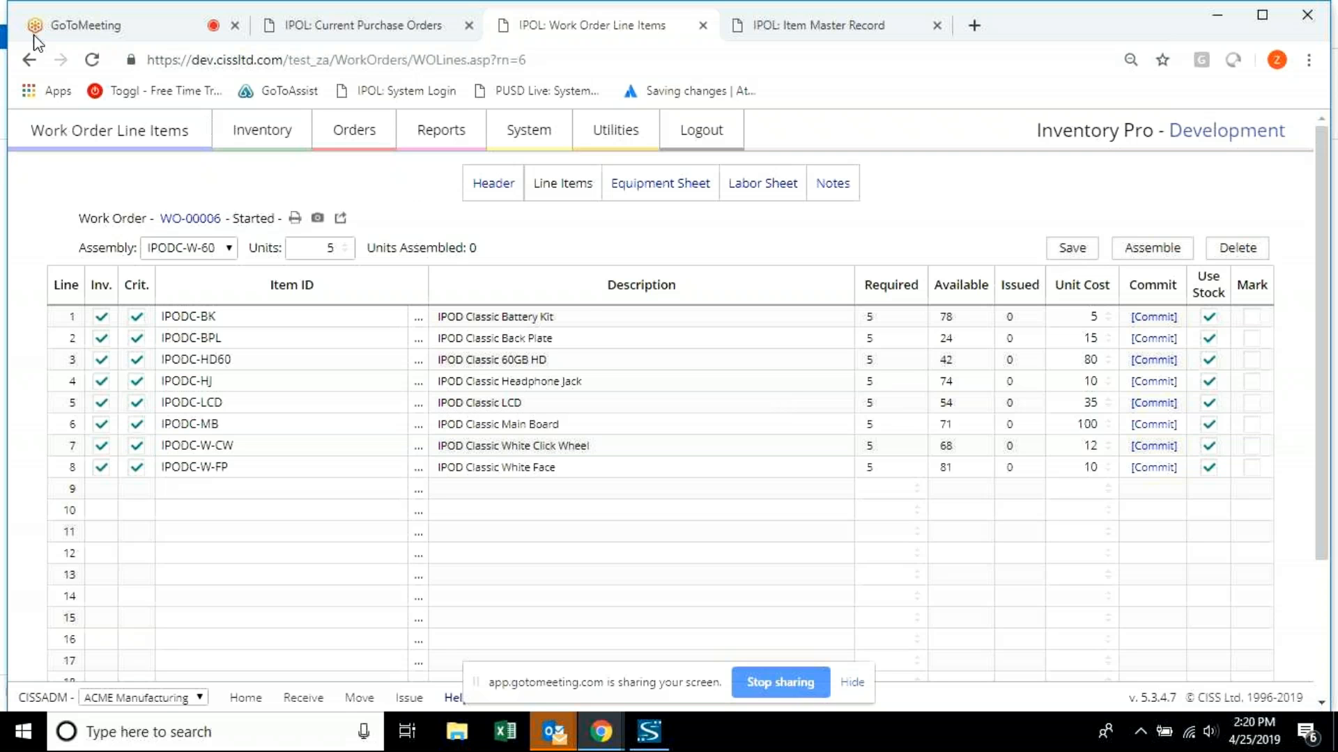
left_click(29, 60)
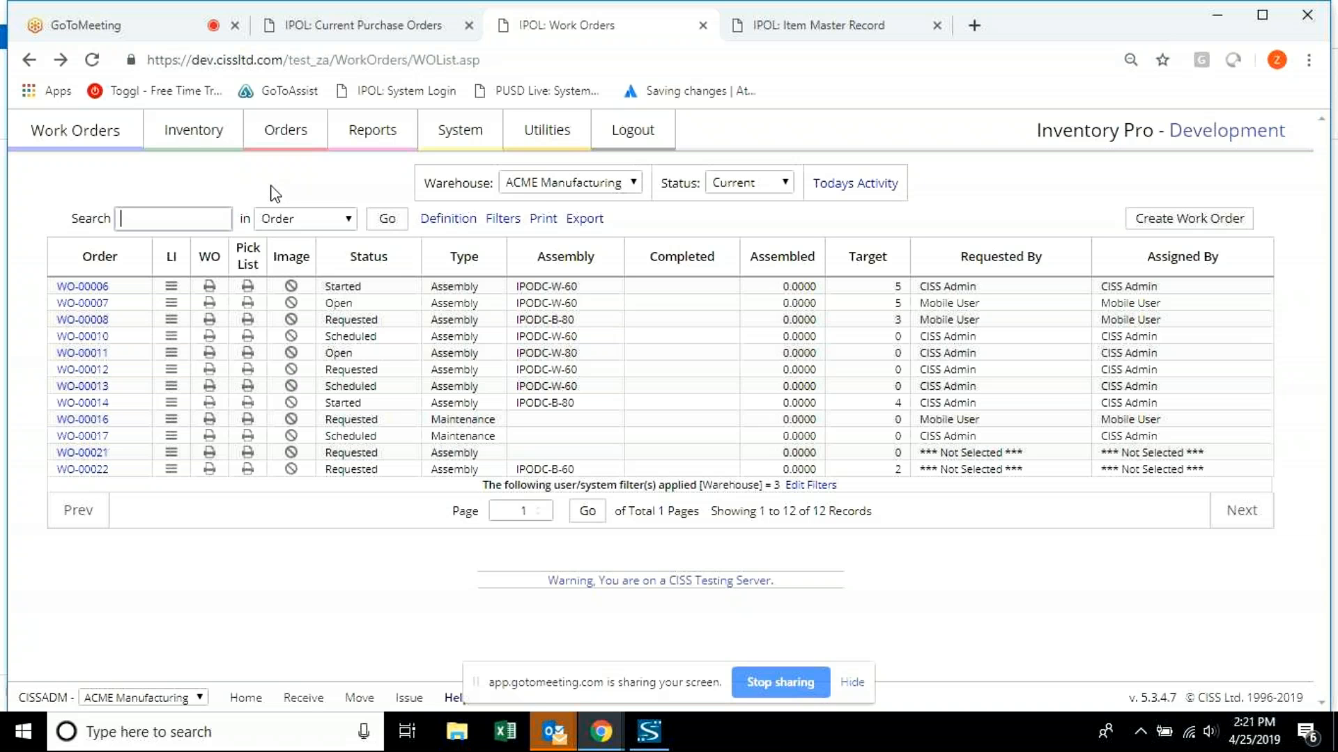
Switch to GoToMeeting and leave the meeting.
left_click(180, 36)
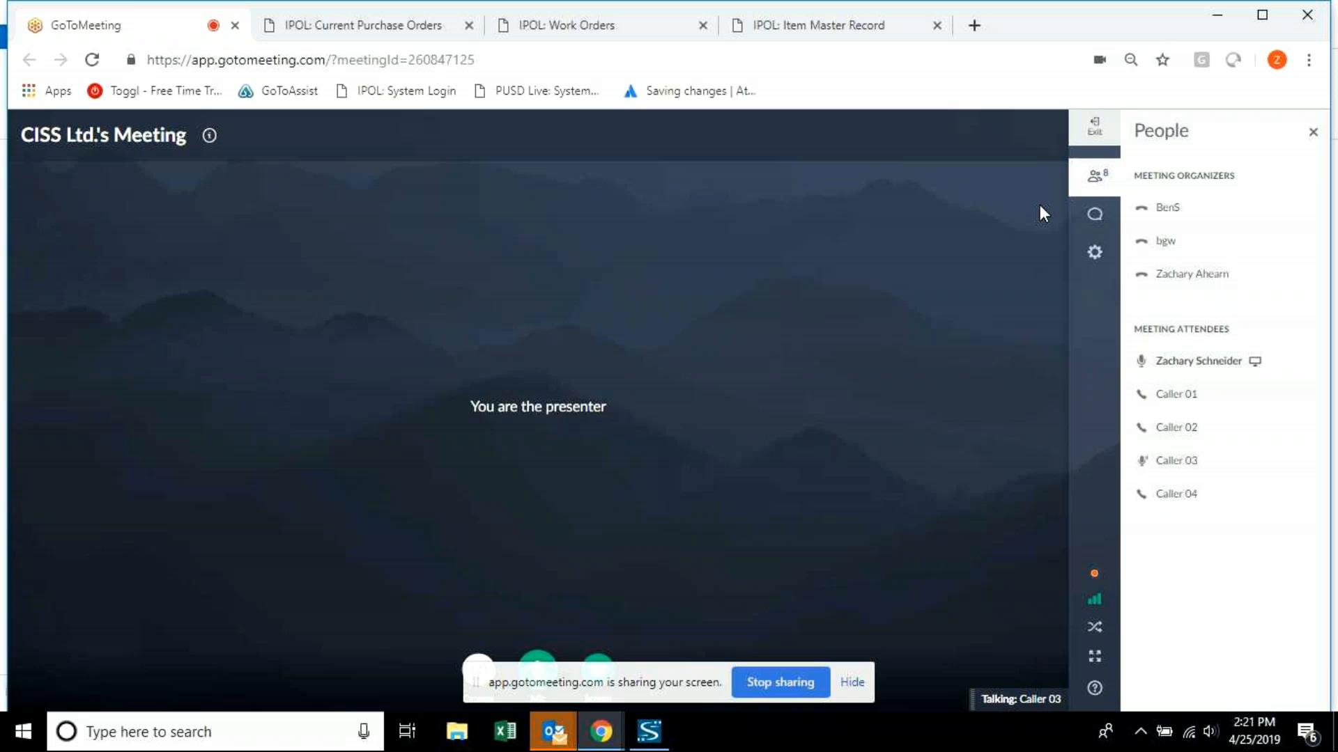
left_click(1087, 143)
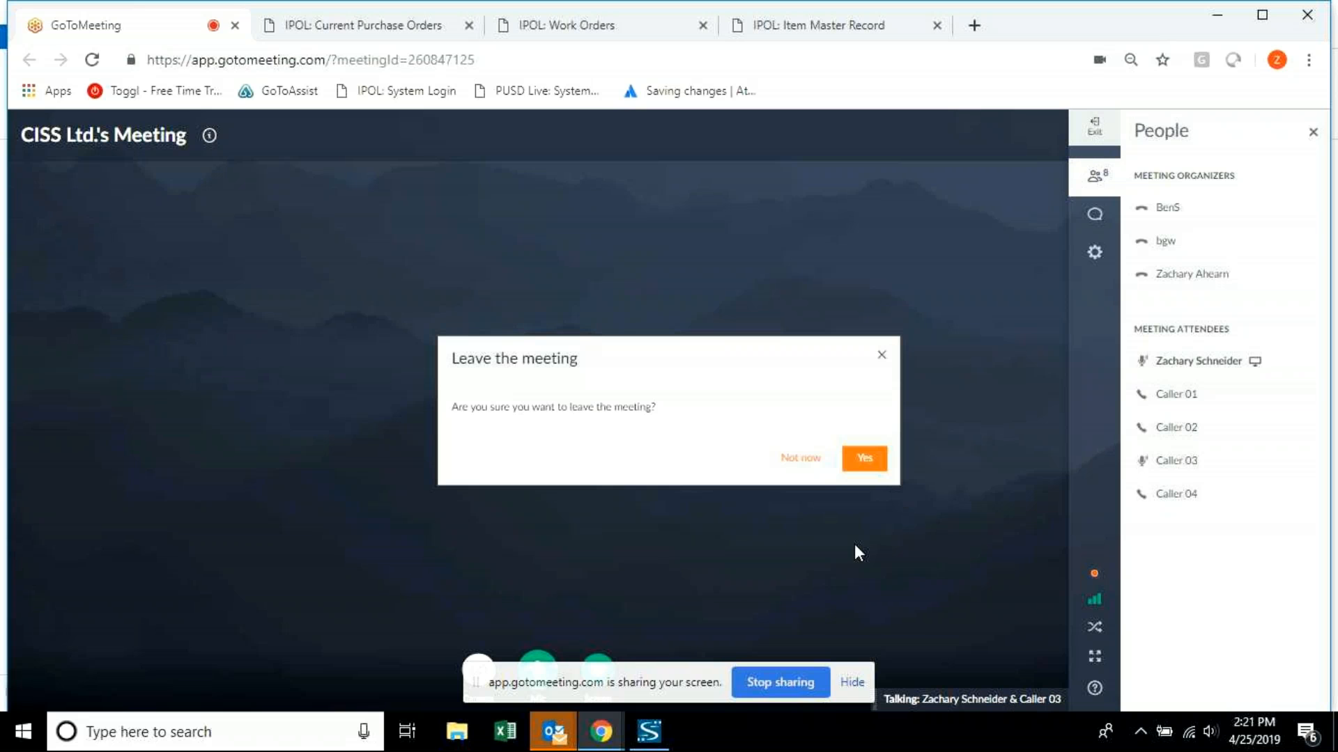